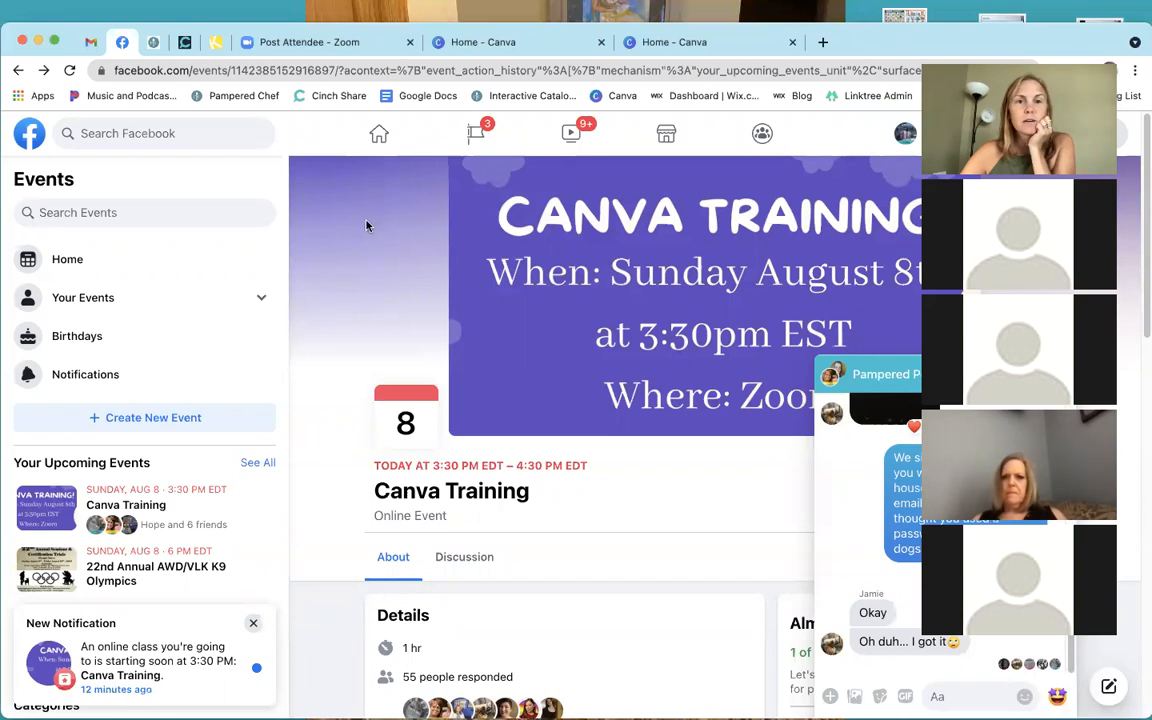
Close the leftover Post Attendee Zoom tab and go to the Home - Canva tab.
left_click(328, 53)
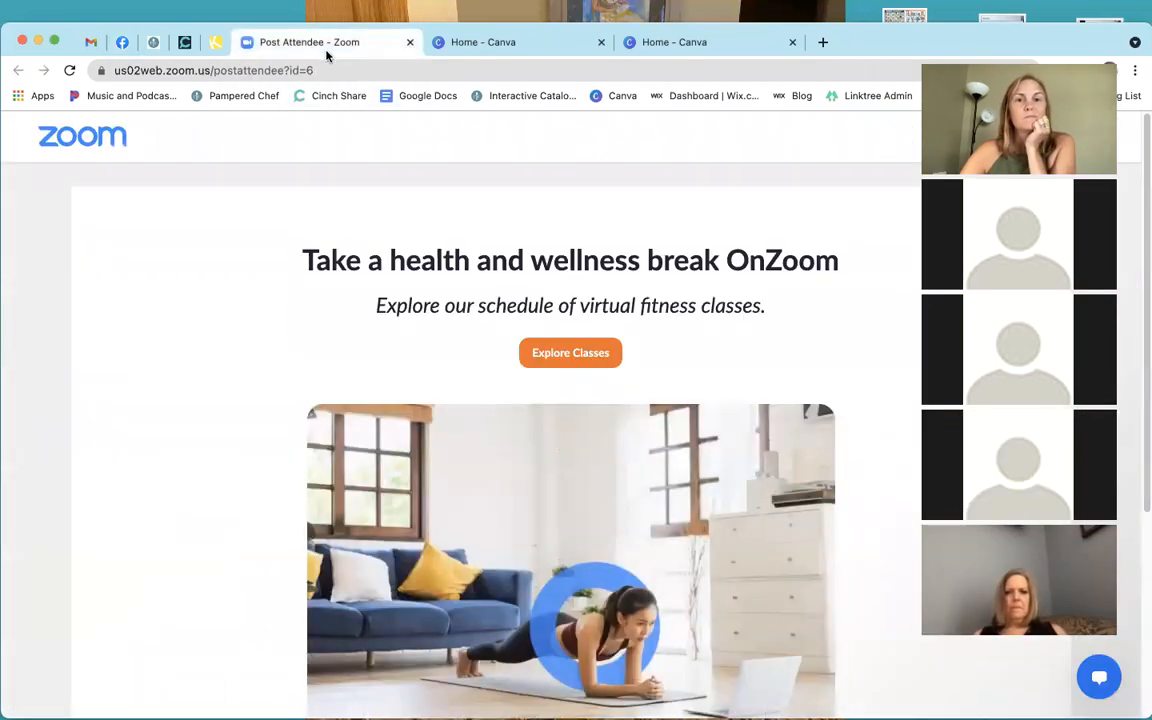
left_click(410, 44)
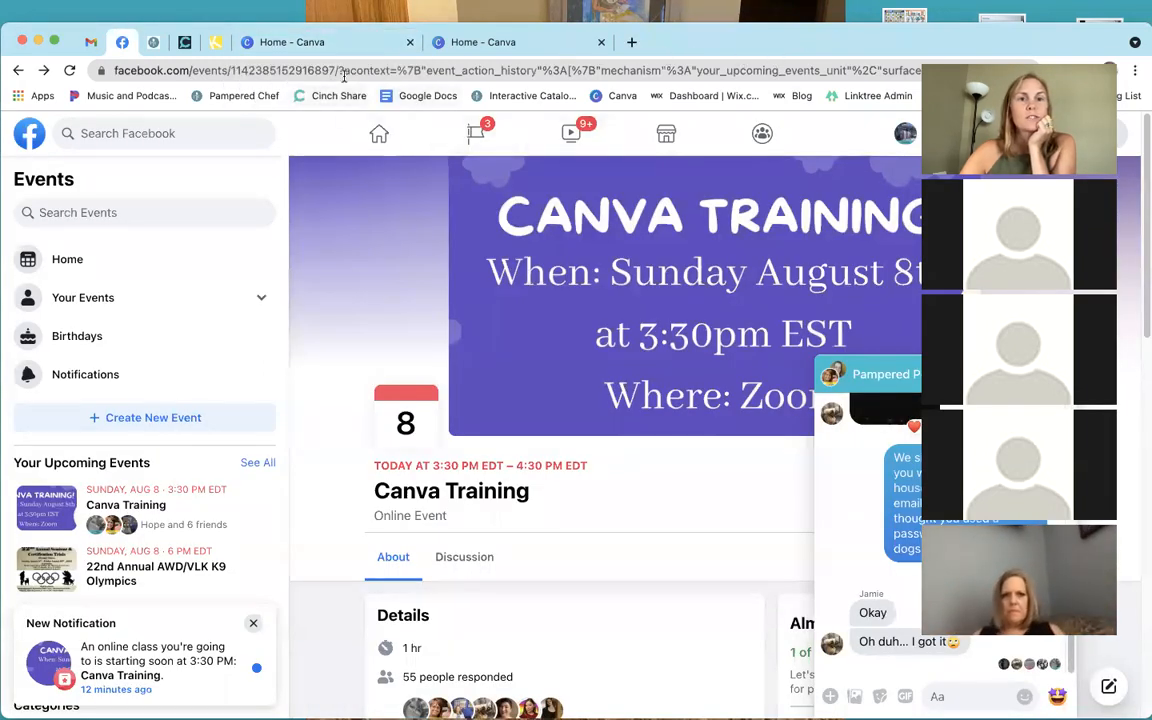
left_click(330, 43)
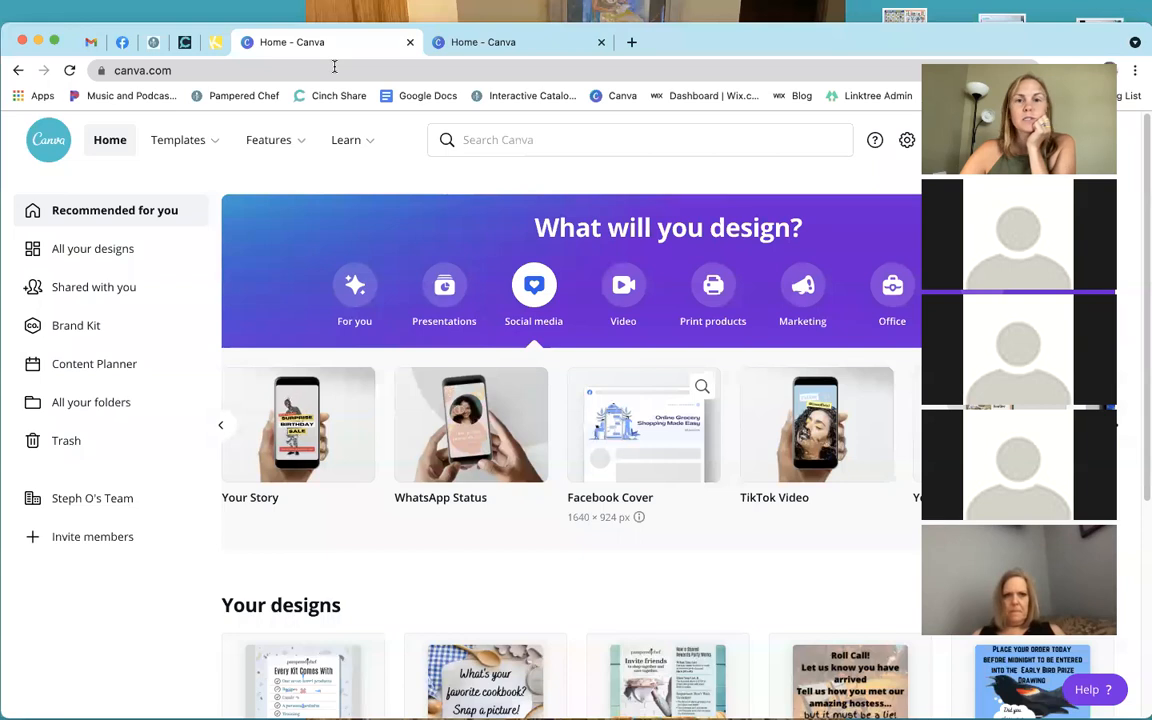
left_click(312, 65)
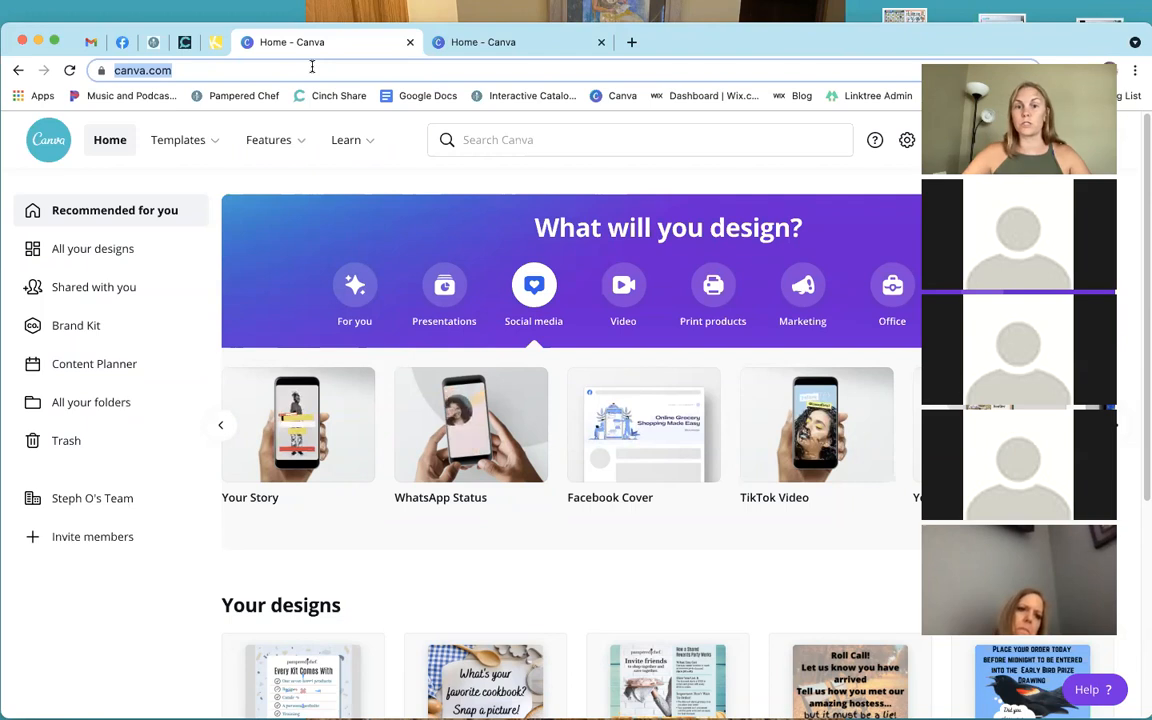
mouse_move(345, 140)
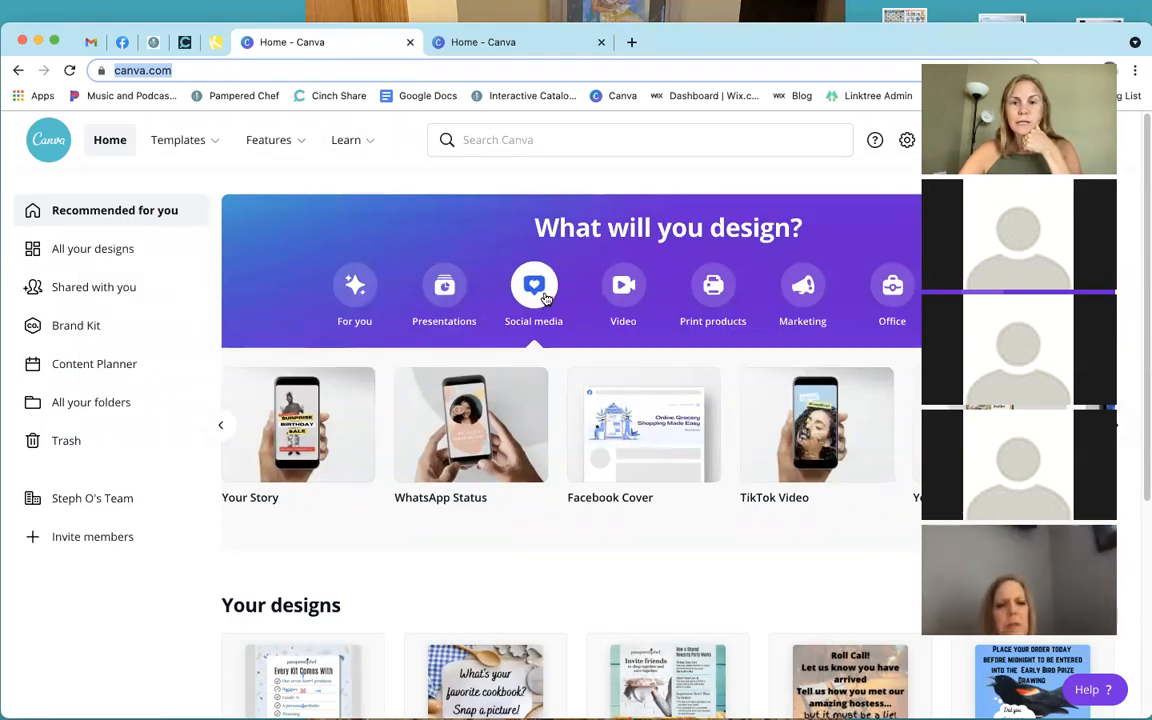
Show the Social media design types and scroll the carousel back to Facebook Post (940 × 788 px).
left_click(546, 298)
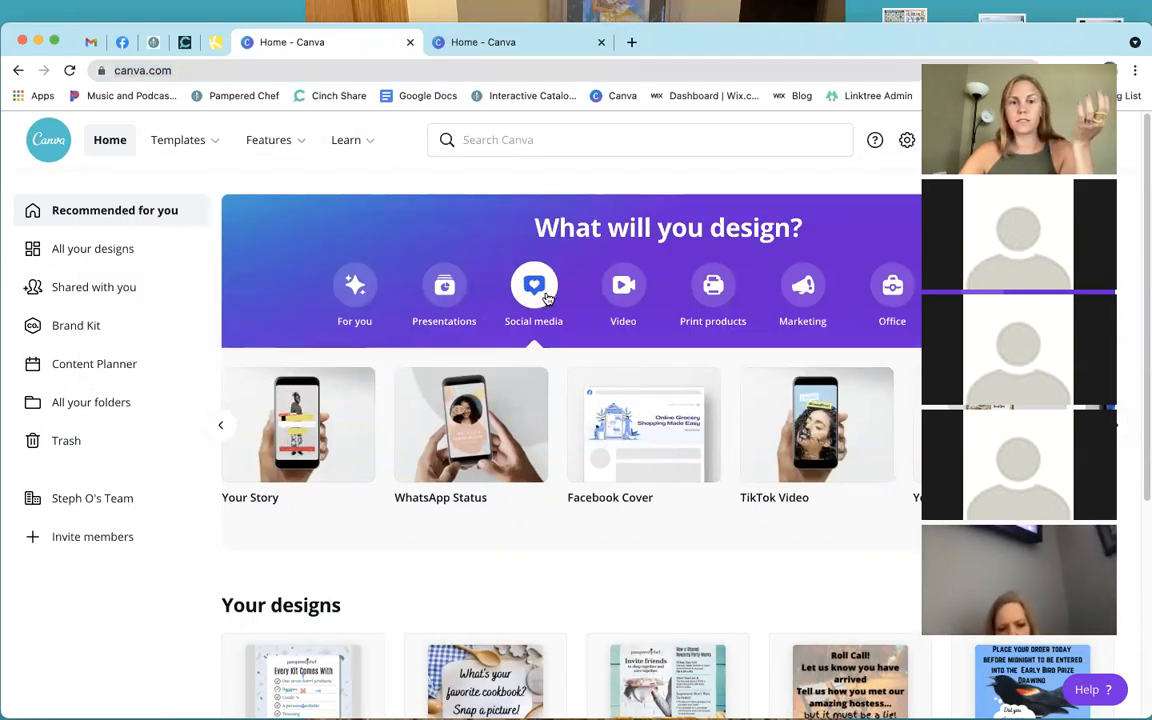
left_click(232, 421)
left_click(240, 421)
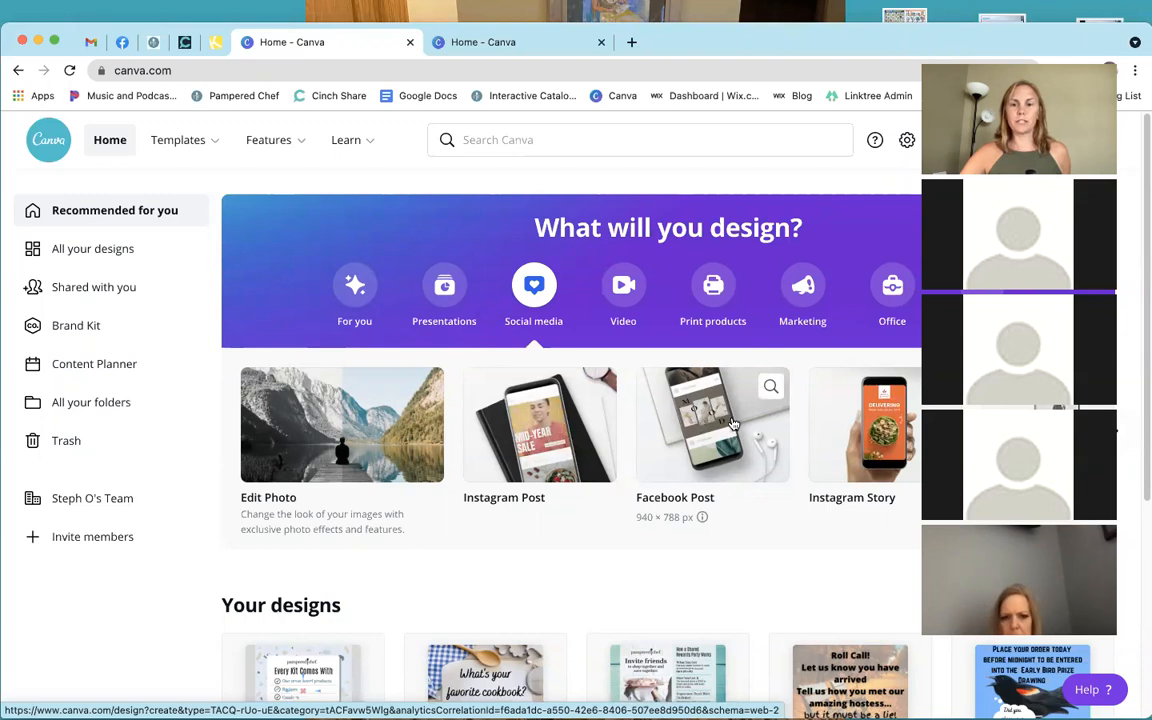
Start a blank Facebook Post design and search its templates for 'autumn'.
left_click(733, 424)
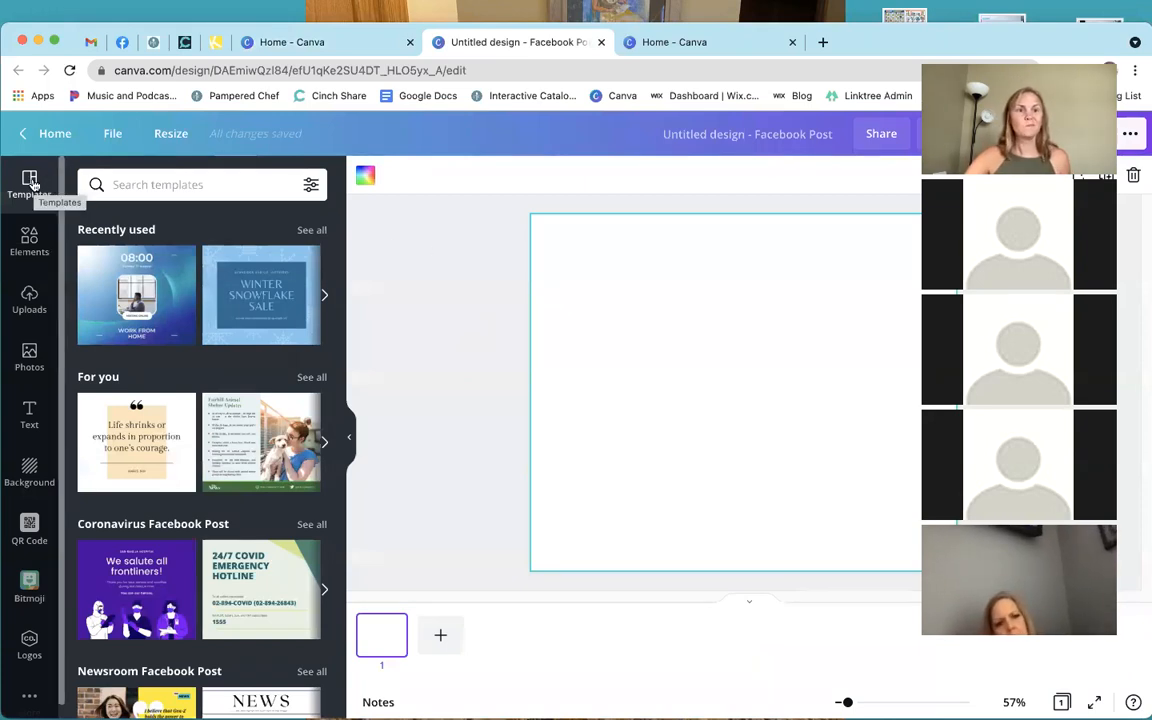
left_click(150, 185)
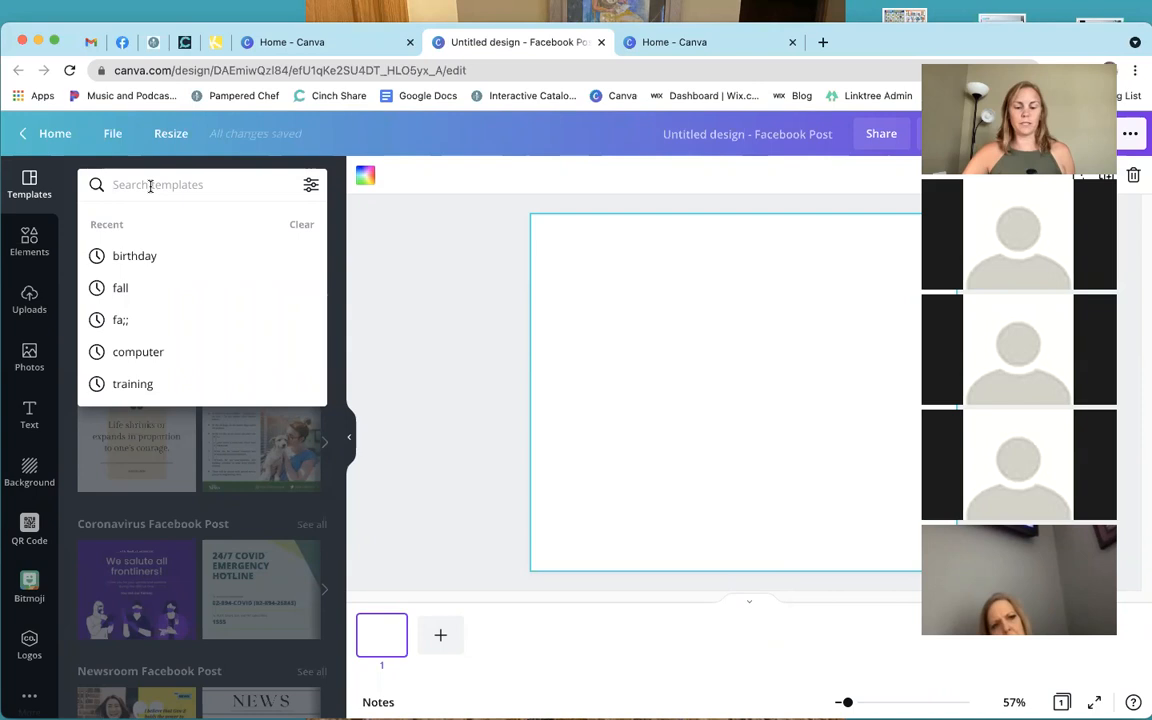
type("autum")
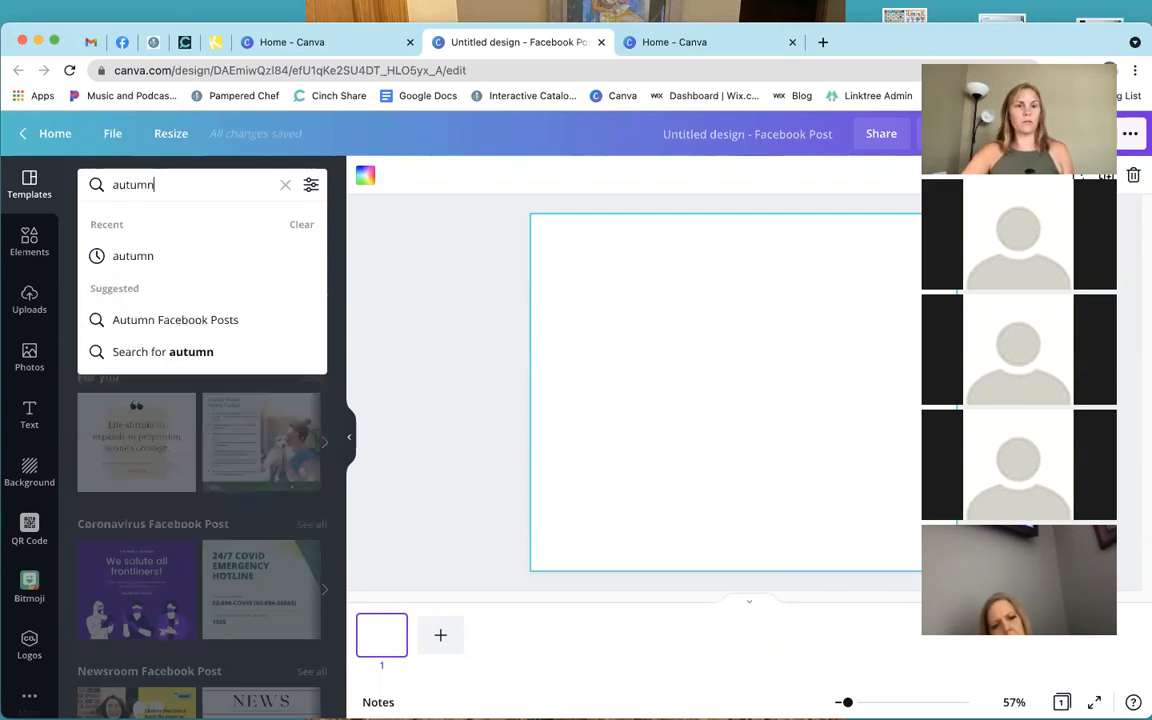
type("n")
key("Return")
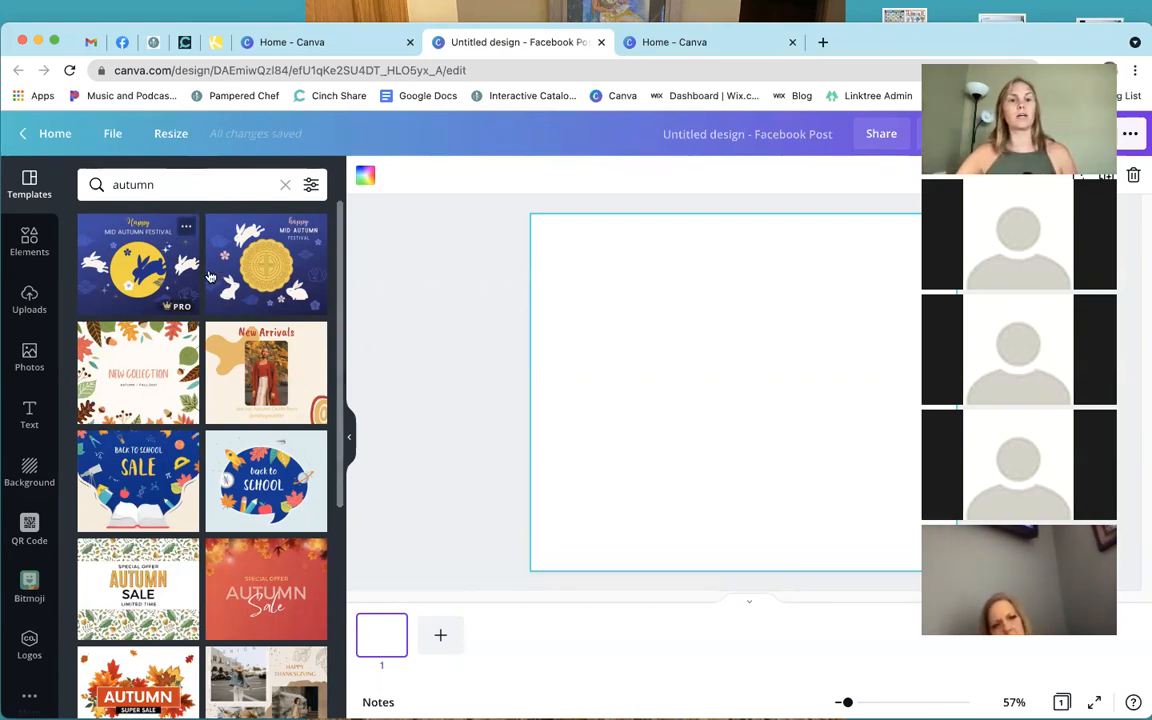
Apply the Back to School schoolhouse template from the autumn results.
scroll(252, 458, "down", 1)
scroll(250, 458, "down", 5)
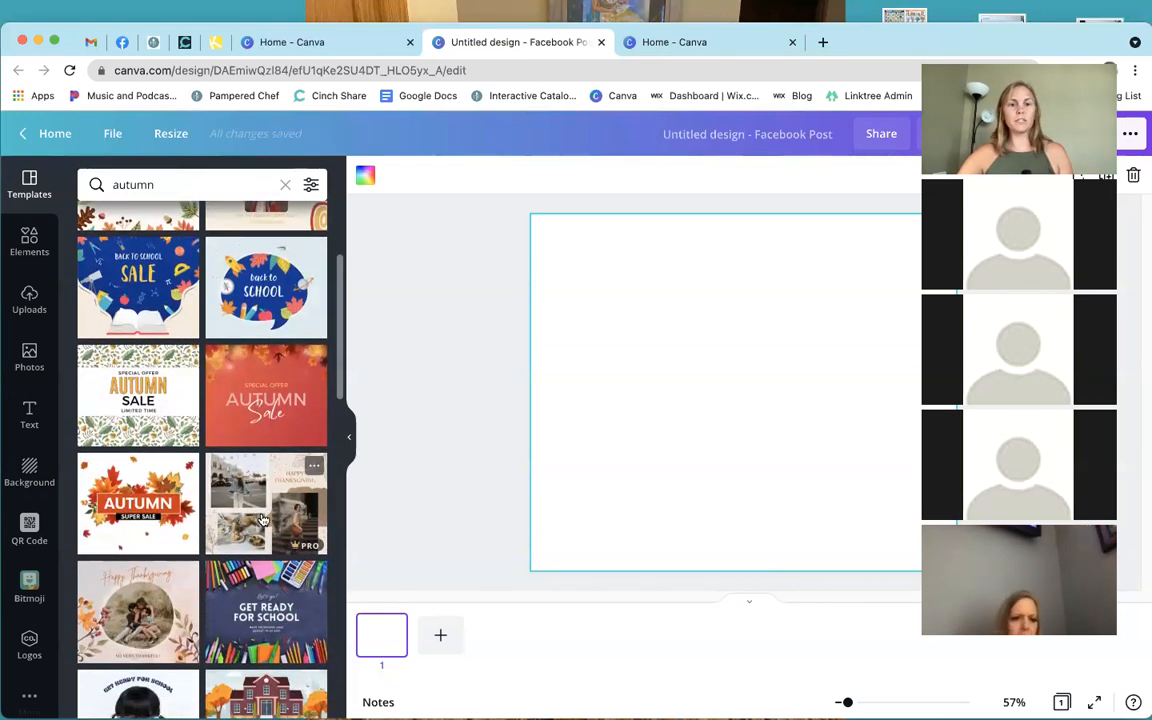
scroll(268, 585, "down", 2)
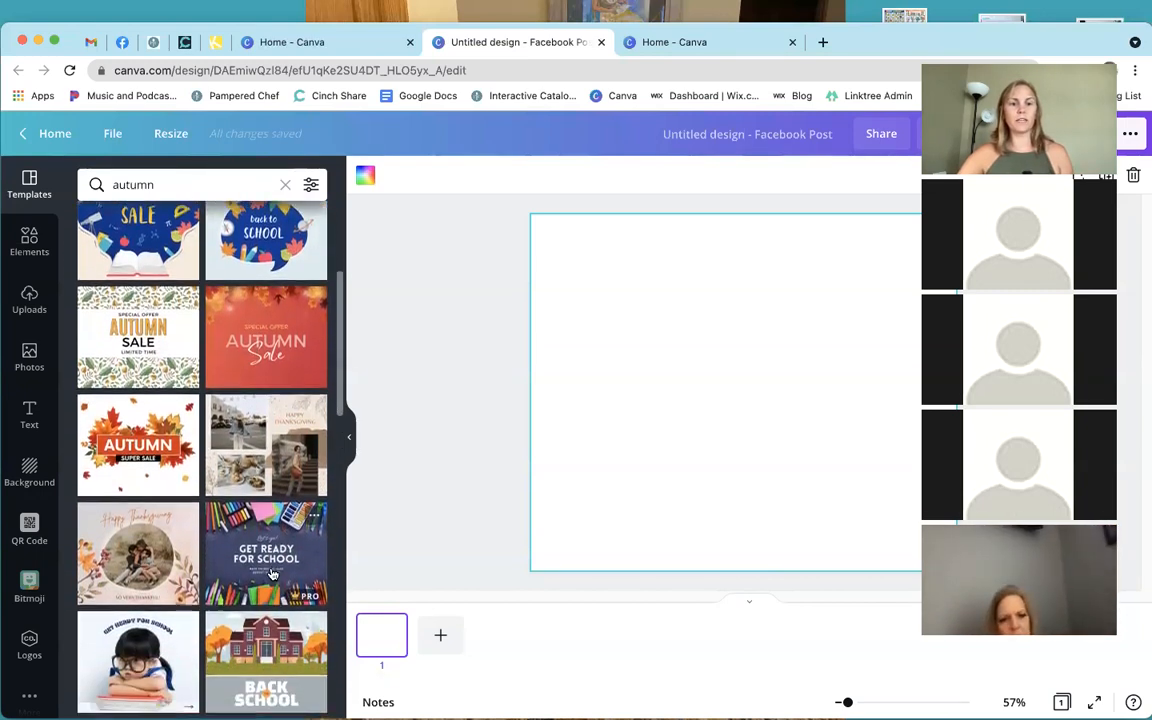
scroll(270, 590, "down", 4)
left_click(266, 507)
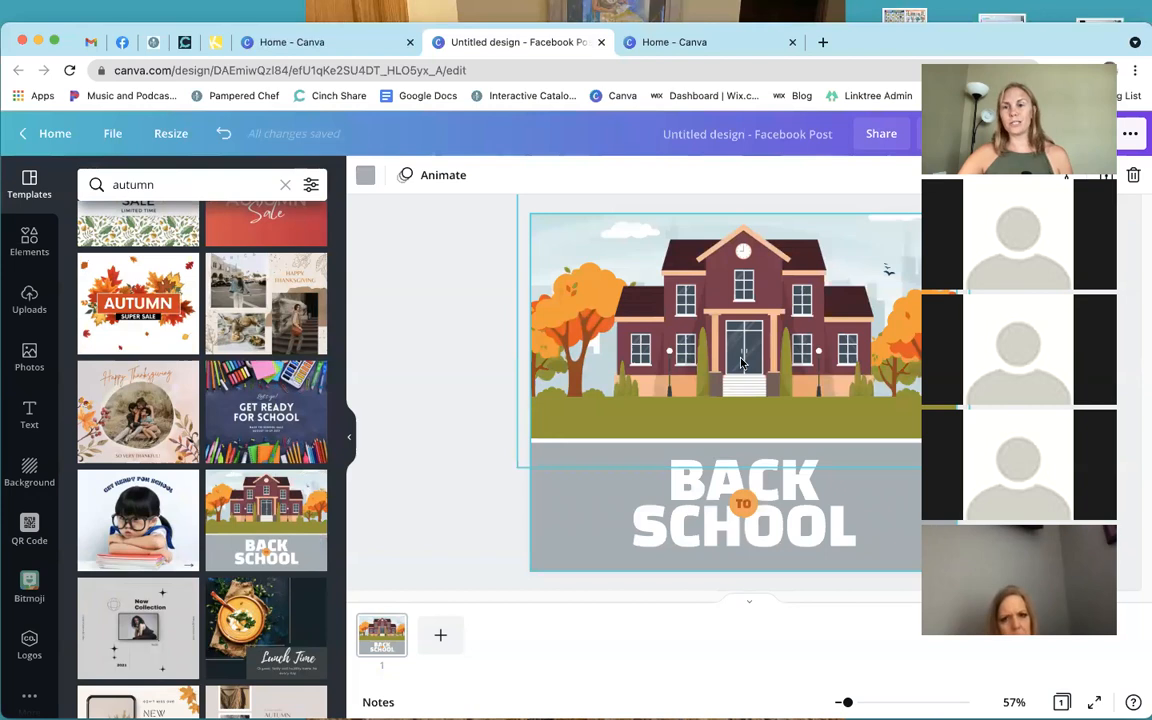
Replace the BACK SCHOOL heading with 'PAMPERED CHEF', widen its box and move it lower.
left_click(743, 504)
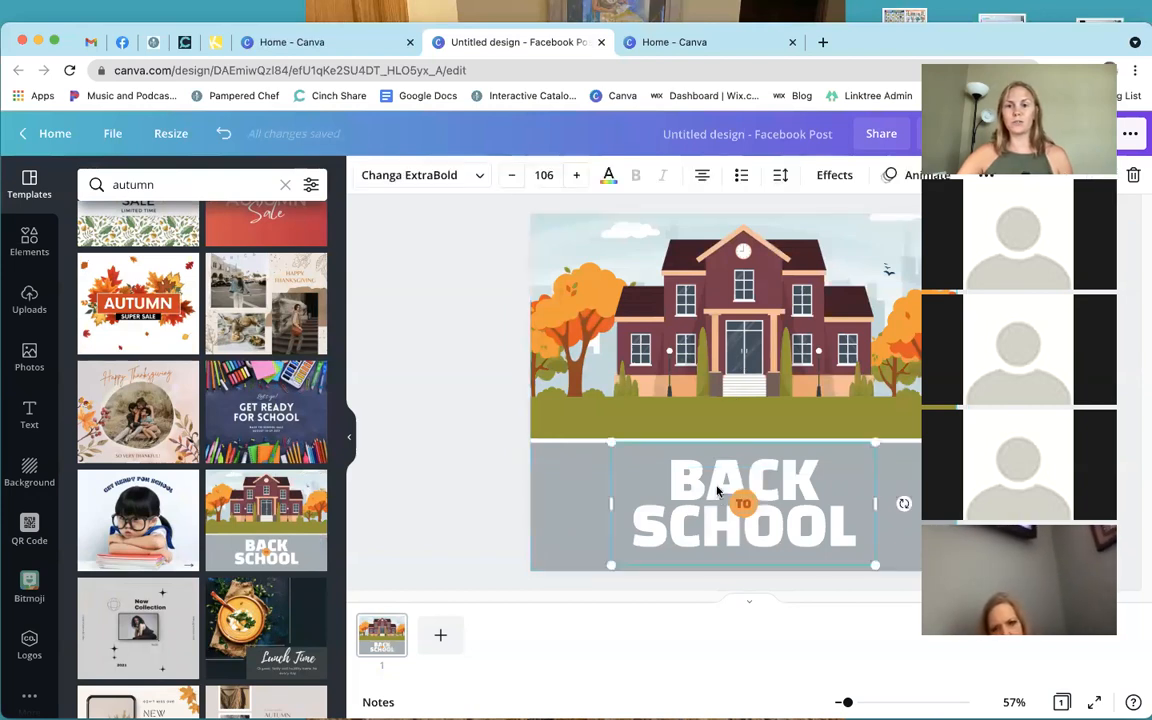
left_click(711, 483)
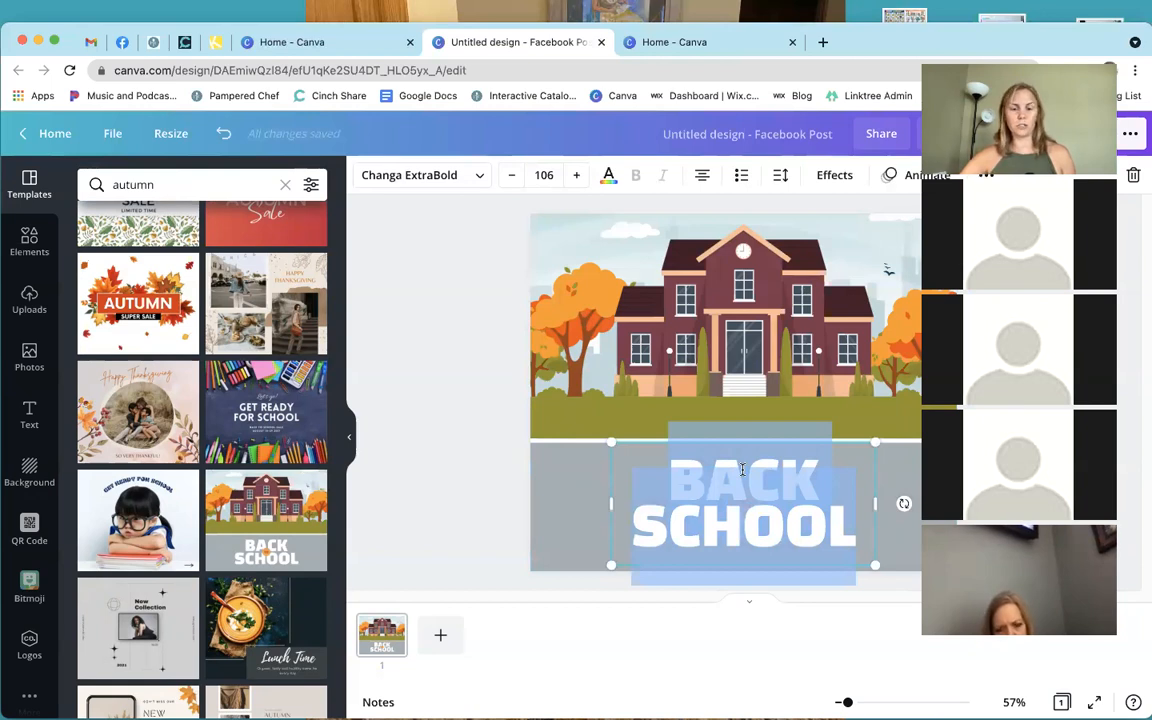
type("PAMPERED")
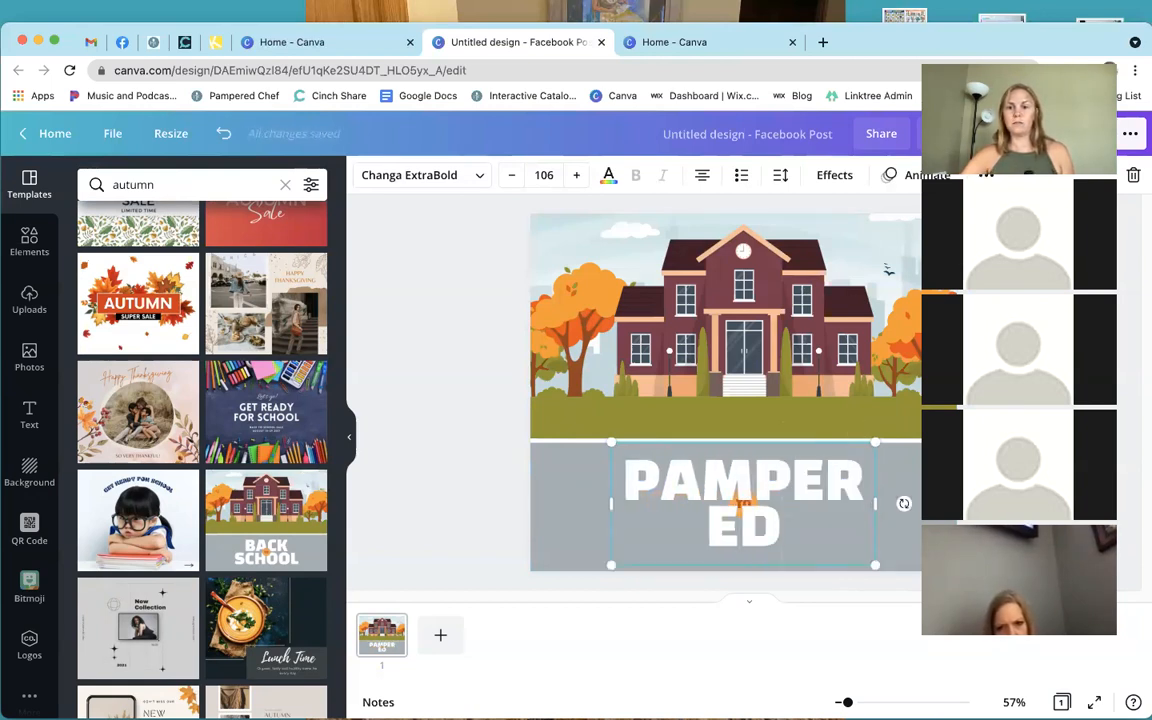
type(" CHEF")
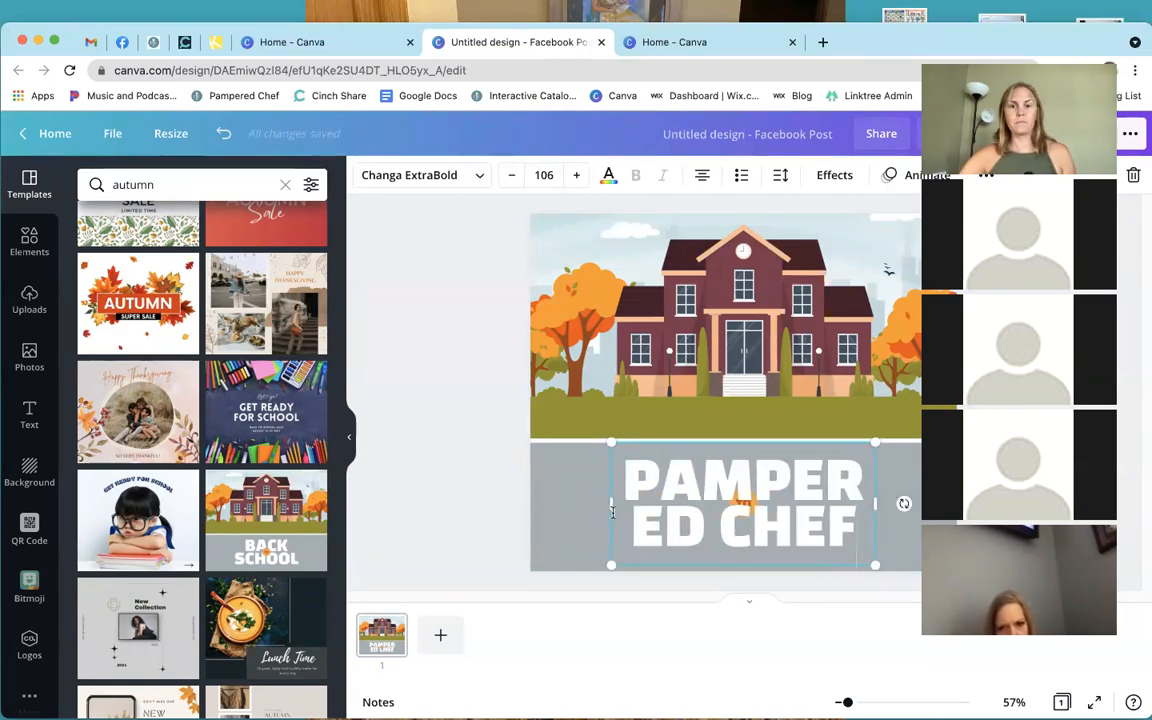
left_click_drag(607, 504, 564, 505)
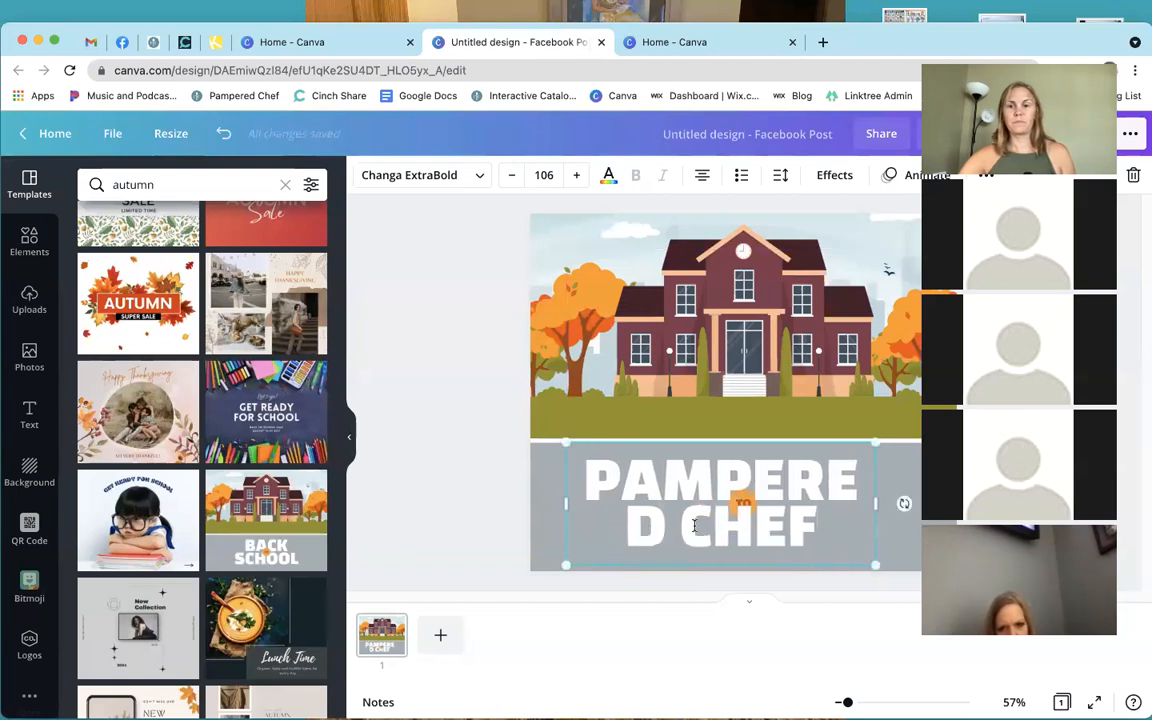
left_click_drag(876, 503, 907, 502)
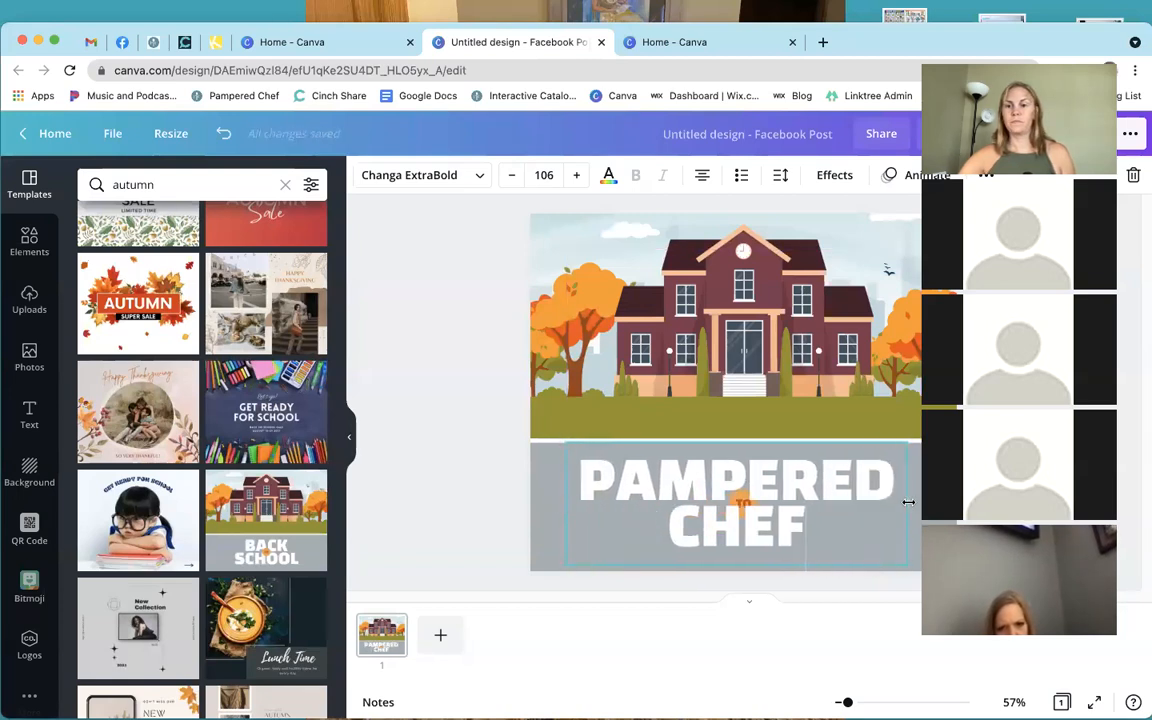
left_click_drag(740, 438, 743, 507)
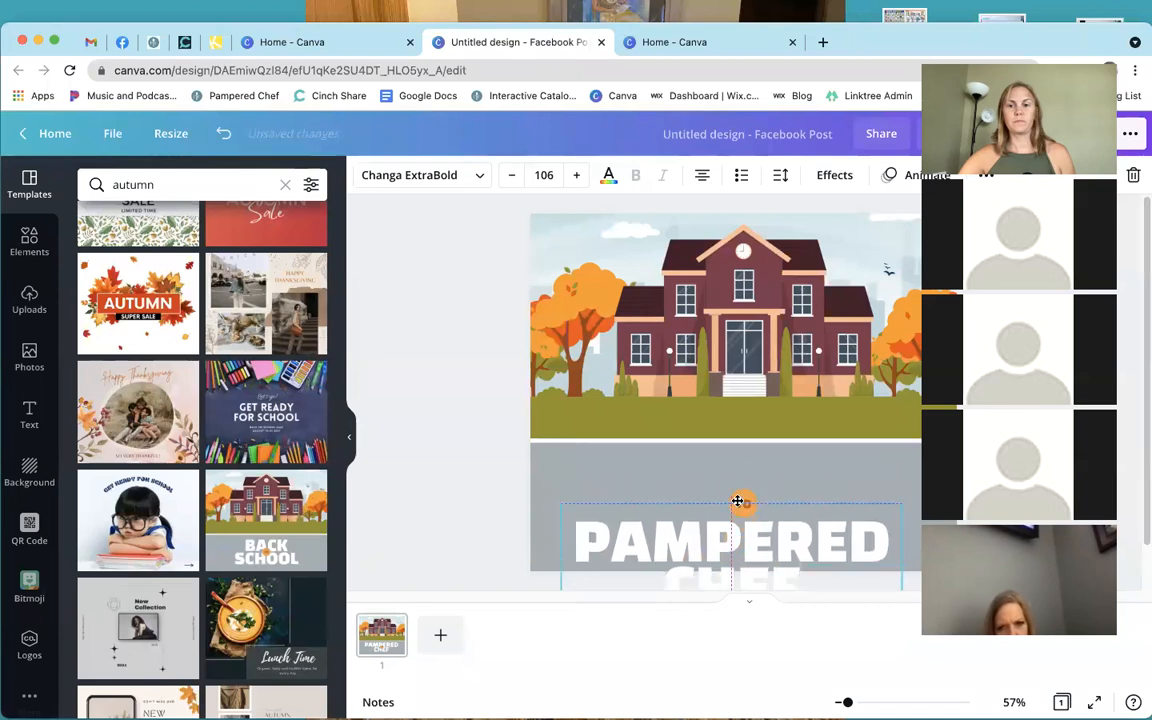
Delete the small TO text and the orange circle behind it.
left_click(751, 478)
left_click(746, 502)
key("Delete")
left_click(746, 502)
key("Delete")
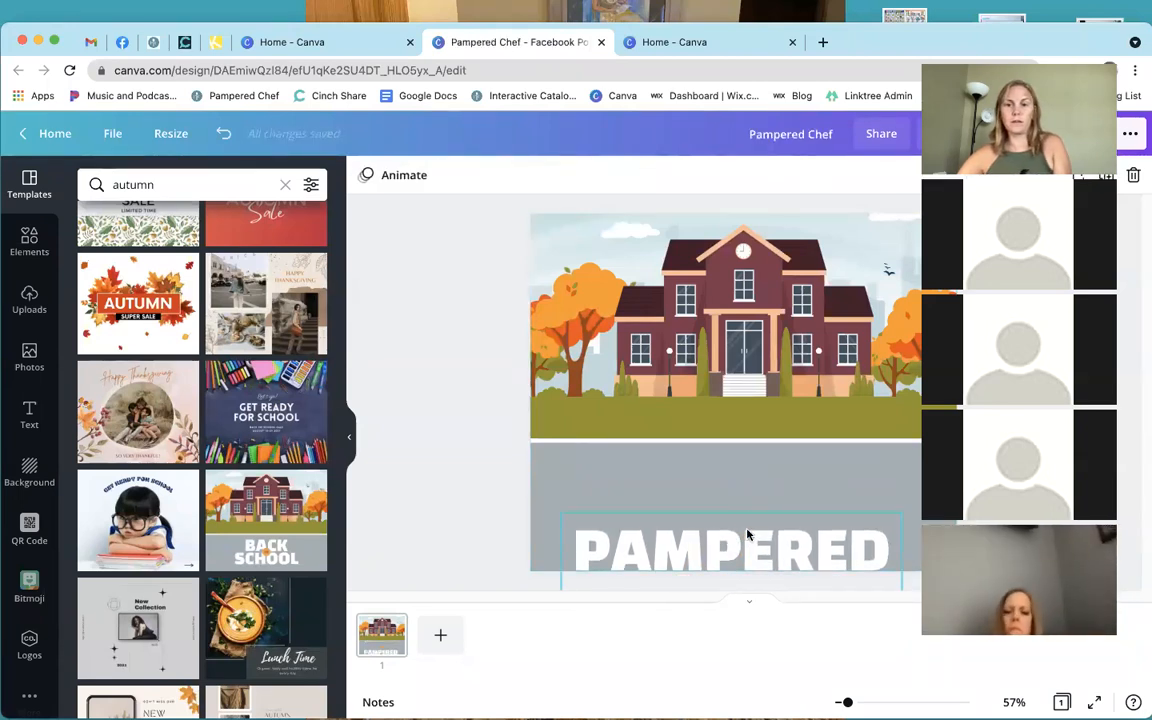
Move the PAMPERED CHEF heading back up and apply the Get Ready for School template.
left_click(751, 519)
scroll(750, 524, "down", 1)
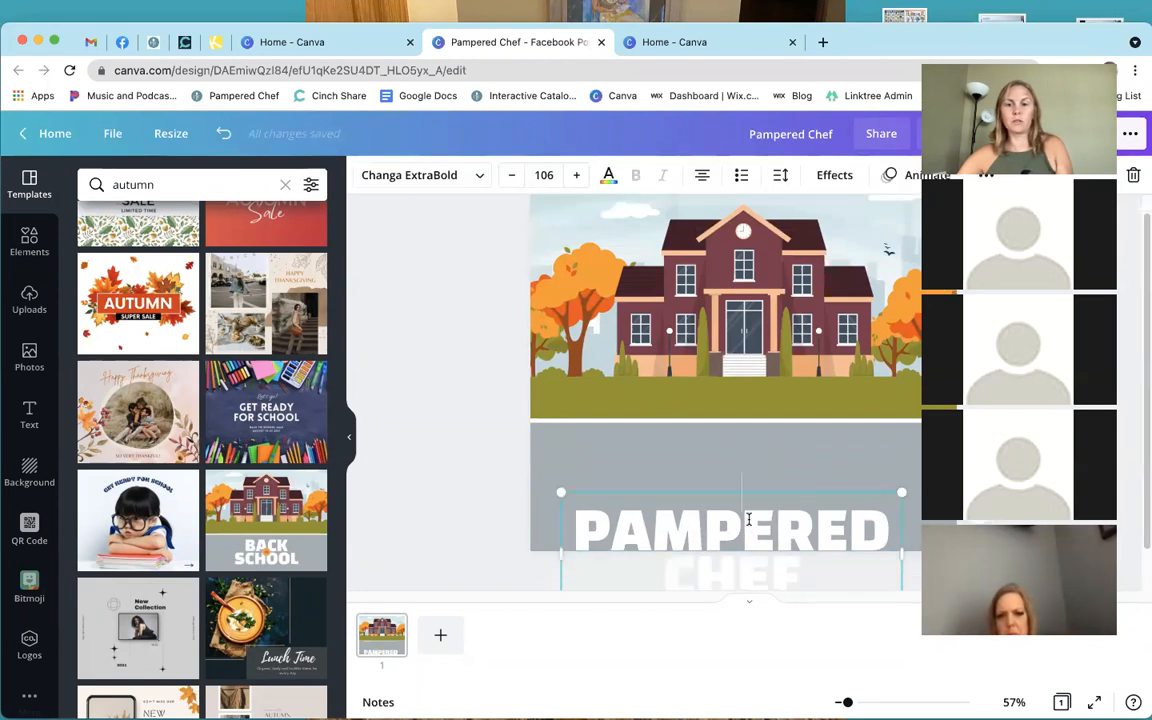
left_click_drag(734, 491, 742, 449)
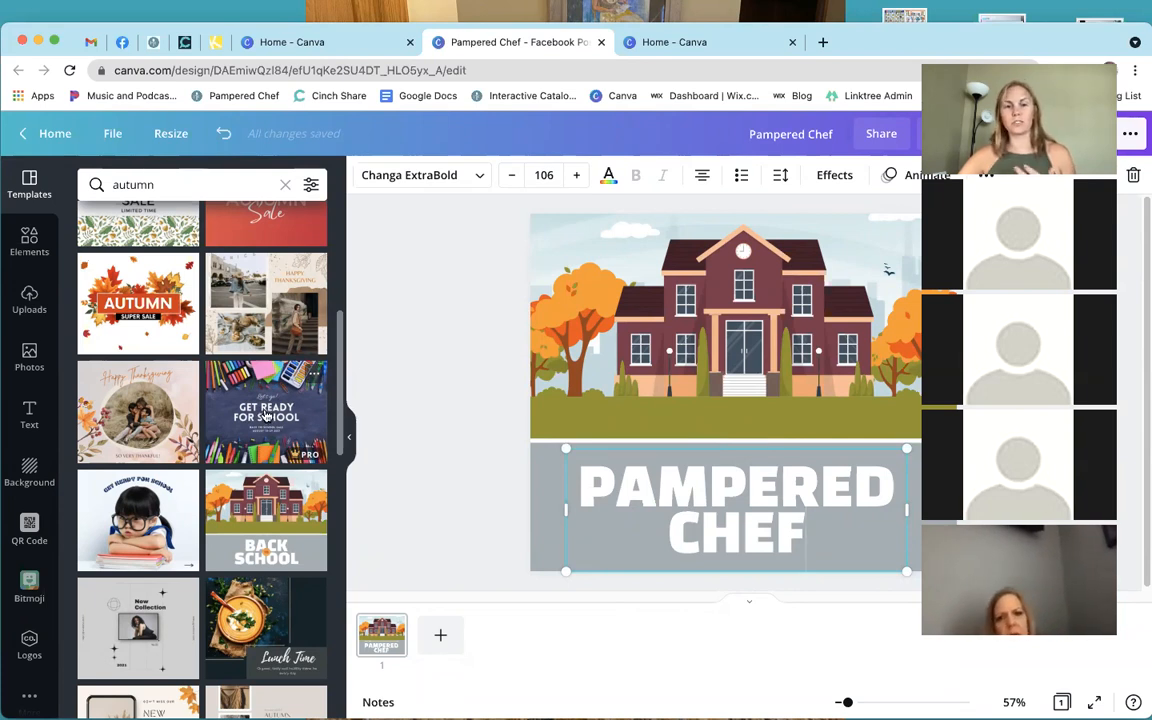
left_click(280, 420)
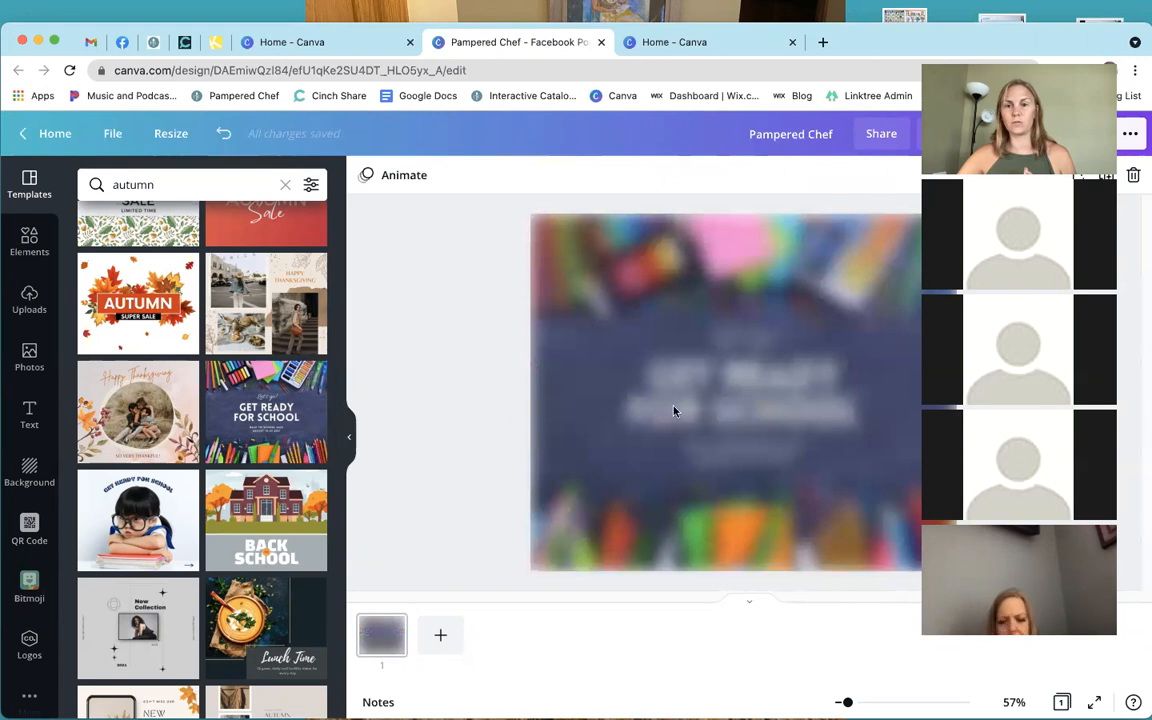
Delete the Let's go! text from the chalkboard design.
left_click(705, 400)
left_click(745, 345)
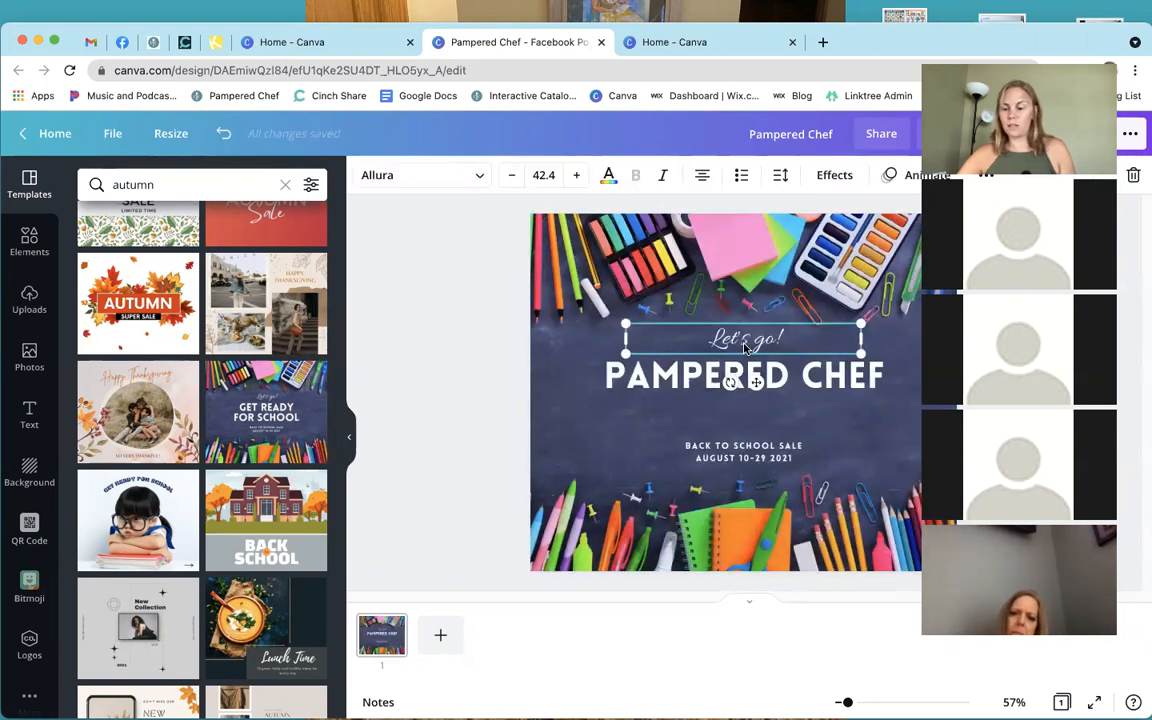
key("Delete")
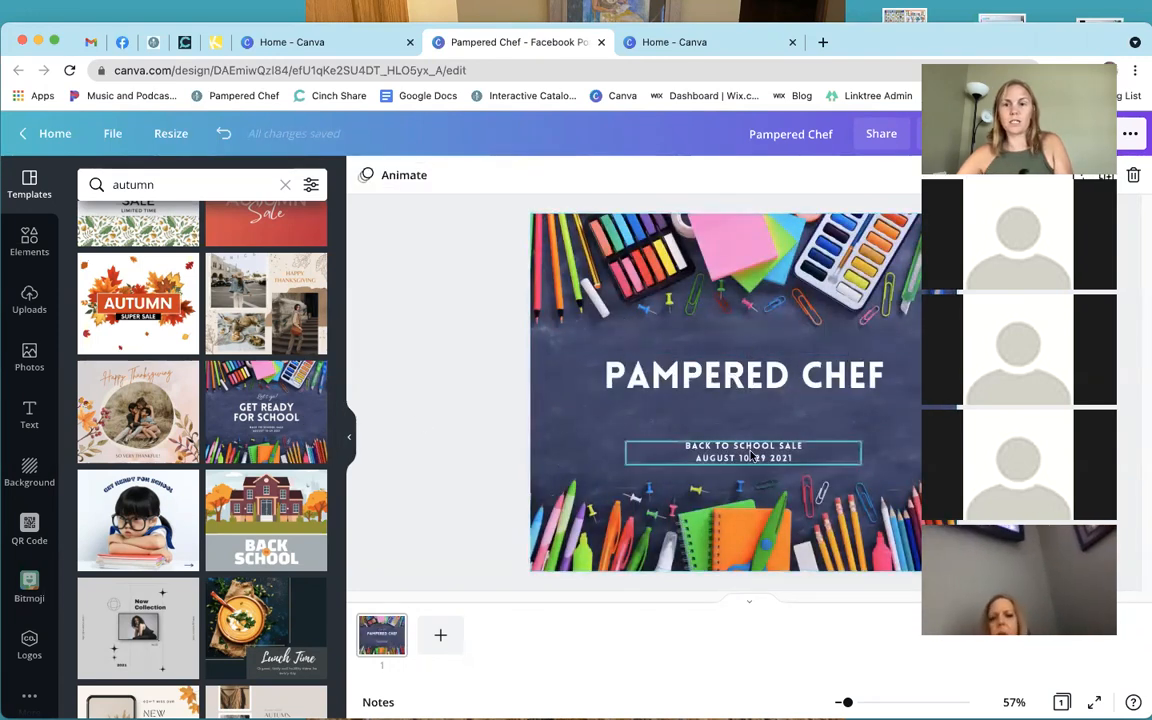
Change the sale line to '25% ELECTRICS FOR AUGUST', place it under the title, and select it.
left_click(752, 457)
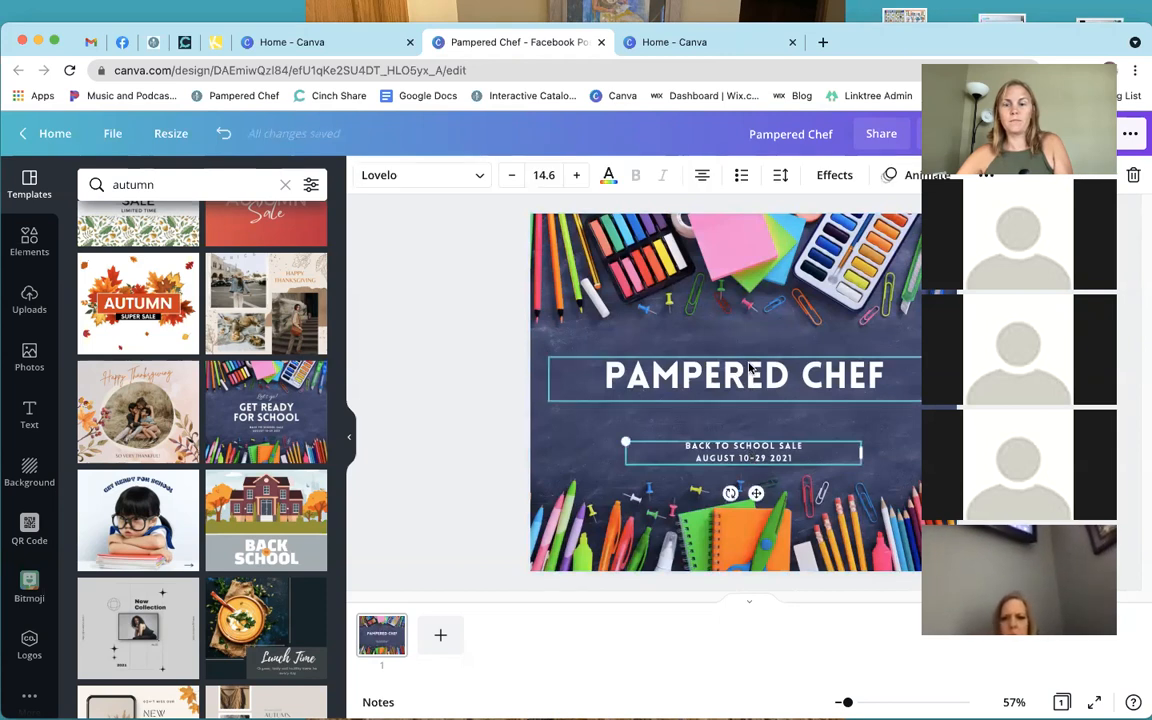
double_click(805, 457)
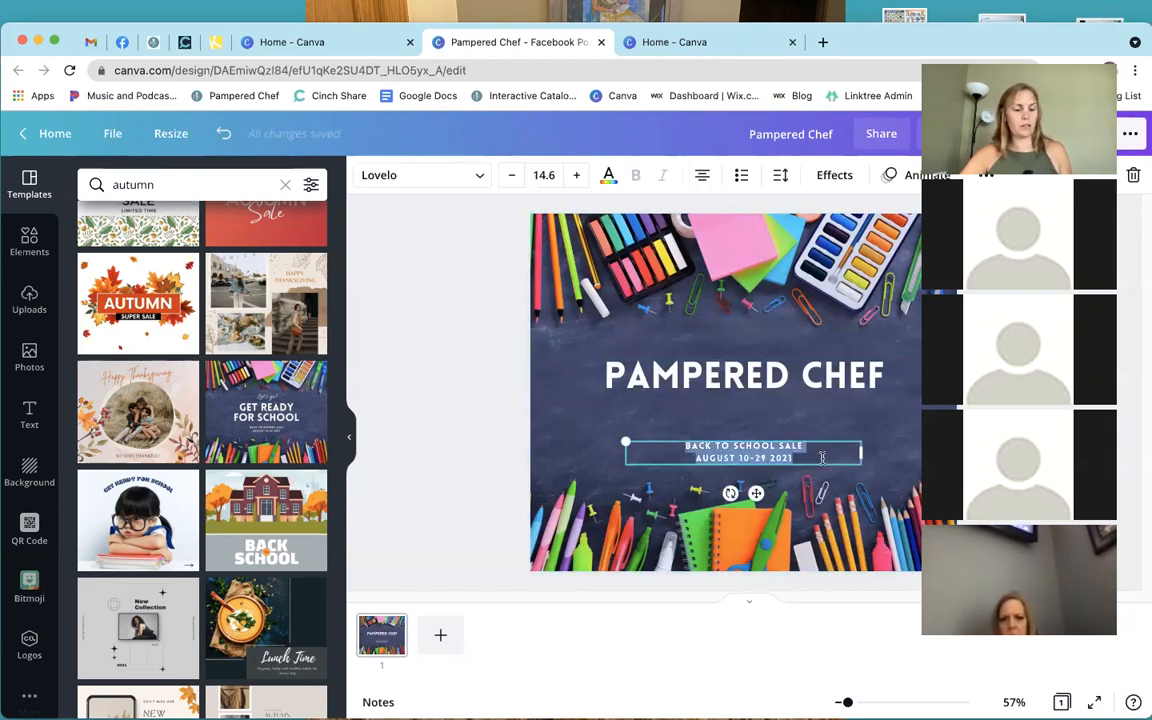
type("25% ELECTRICS")
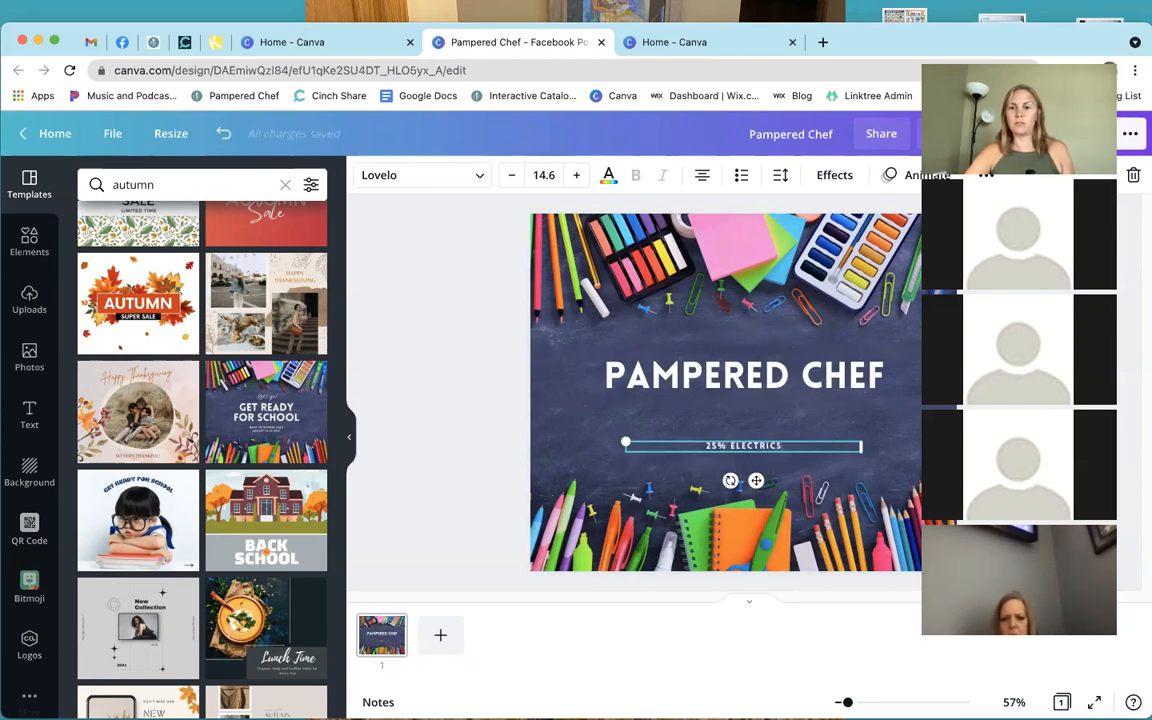
type(" FOR AUGUST")
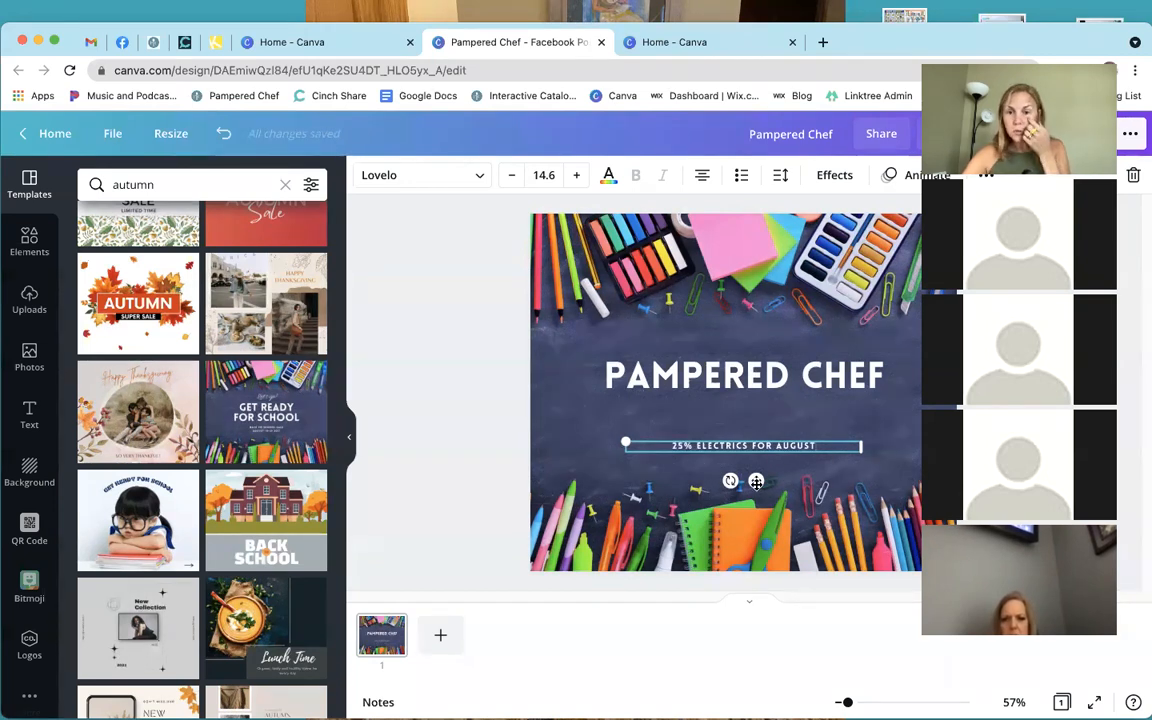
left_click_drag(756, 482, 756, 455)
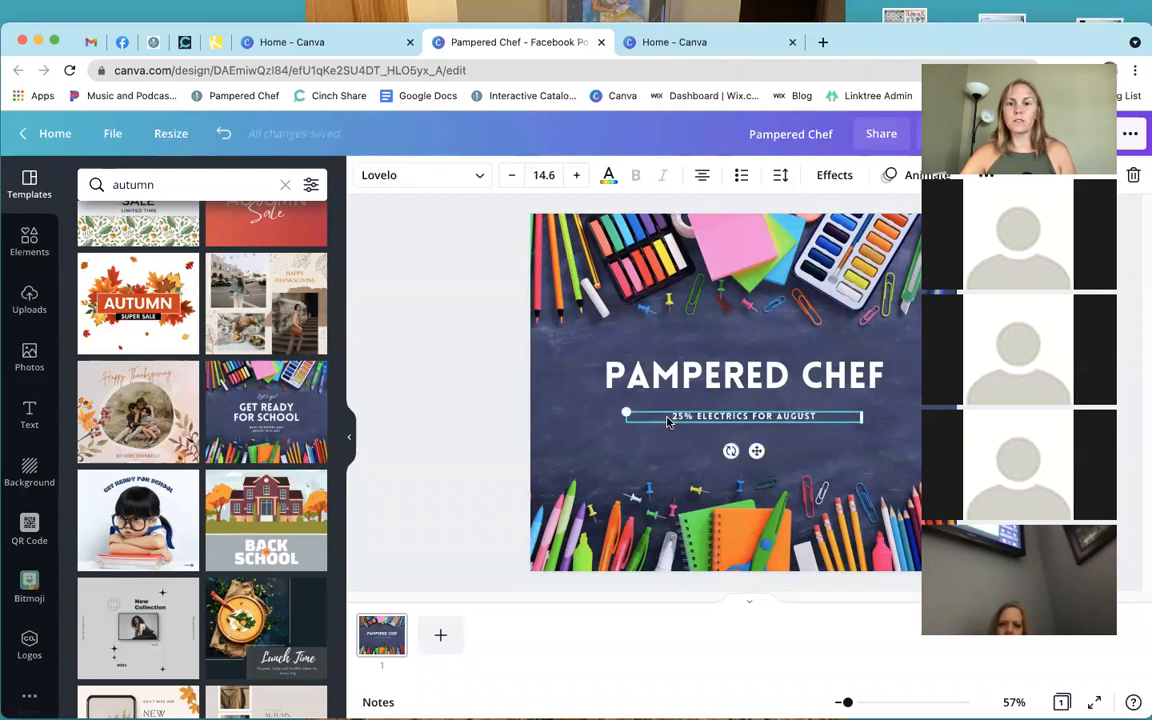
left_click_drag(668, 416, 830, 416)
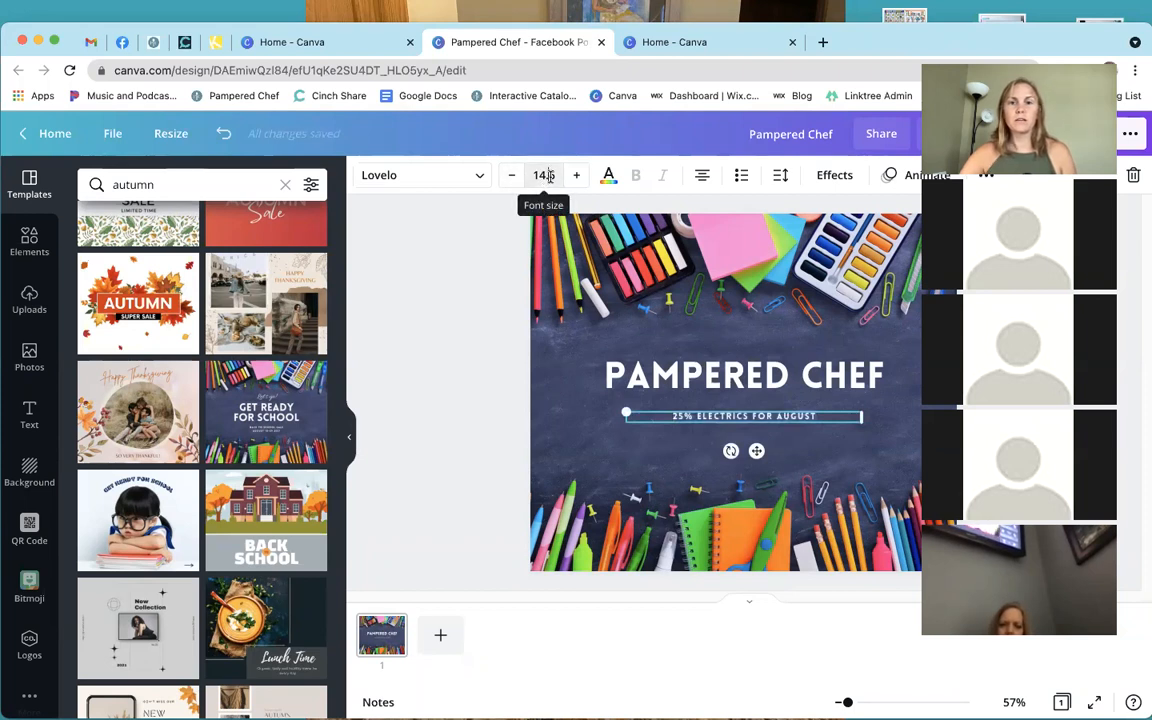
Set the subtitle font size to 32 and nudge it up under the heading.
left_click(543, 175)
scroll(585, 468, "down", 2)
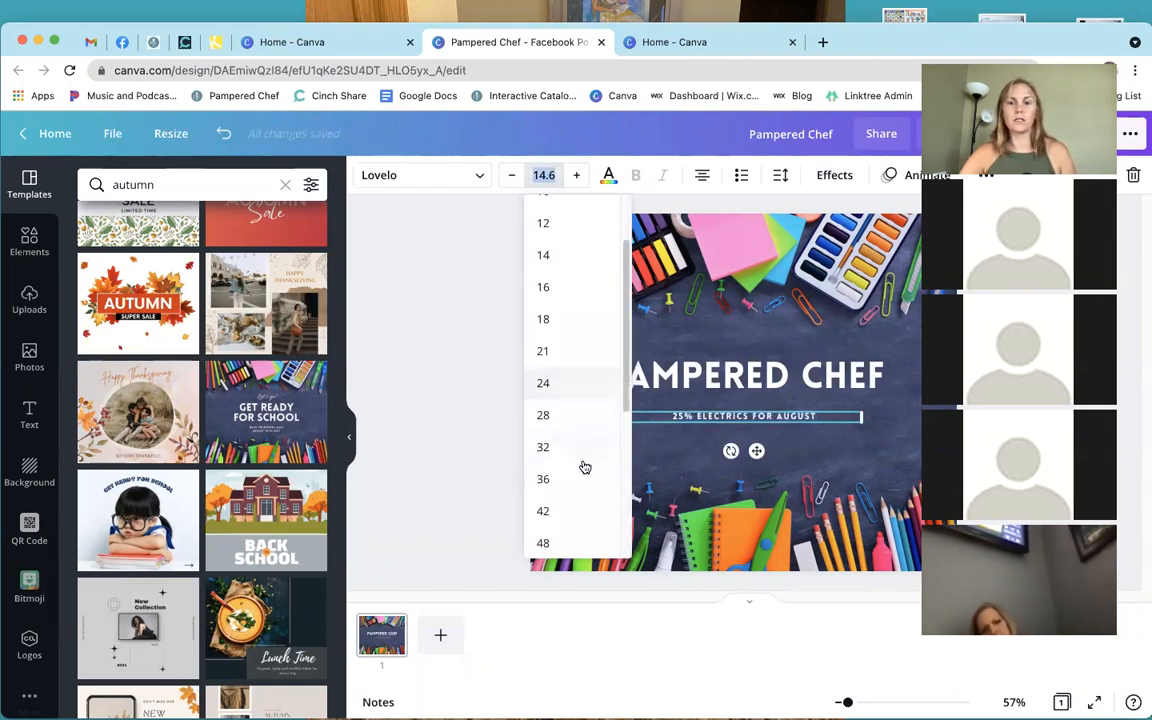
left_click(577, 448)
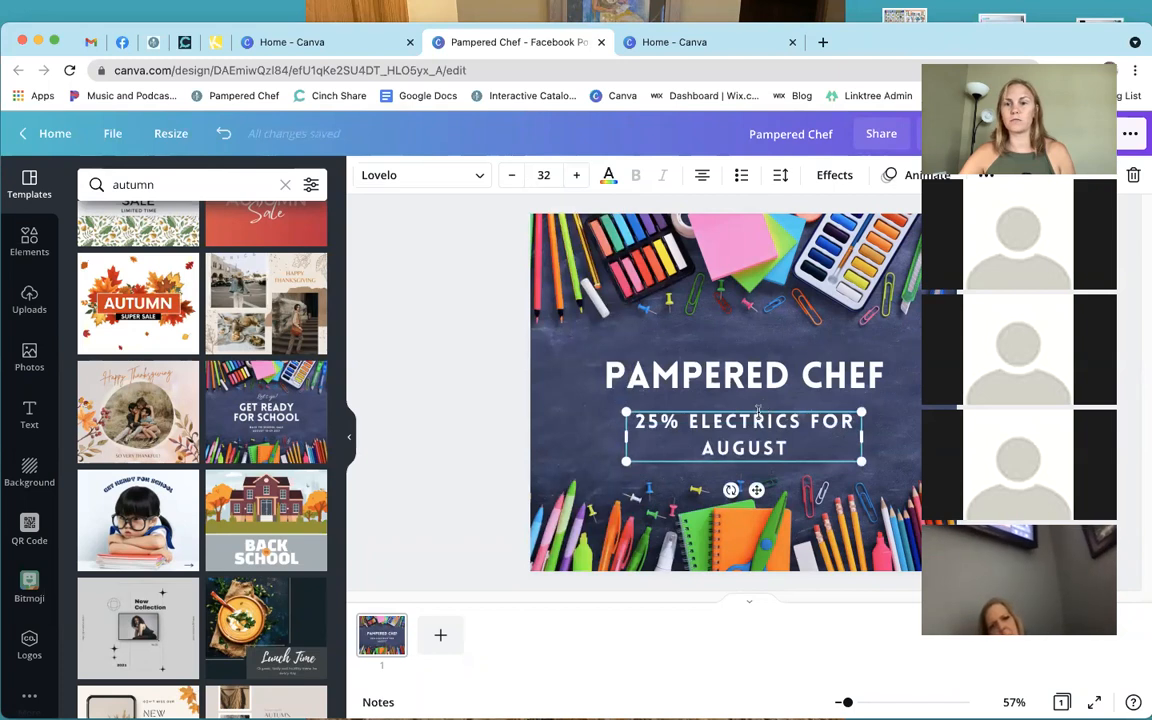
left_click_drag(760, 412, 760, 401)
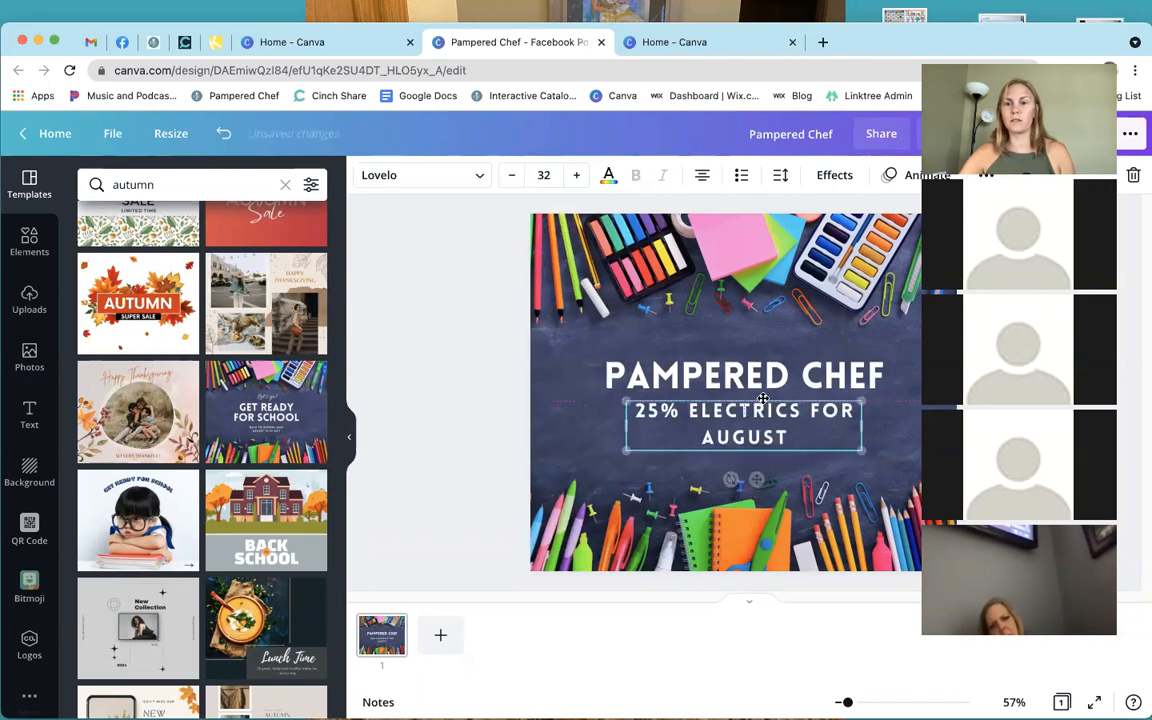
Set both the subtitle and PAMPERED CHEF heading in the Coming Soon font.
left_click(456, 177)
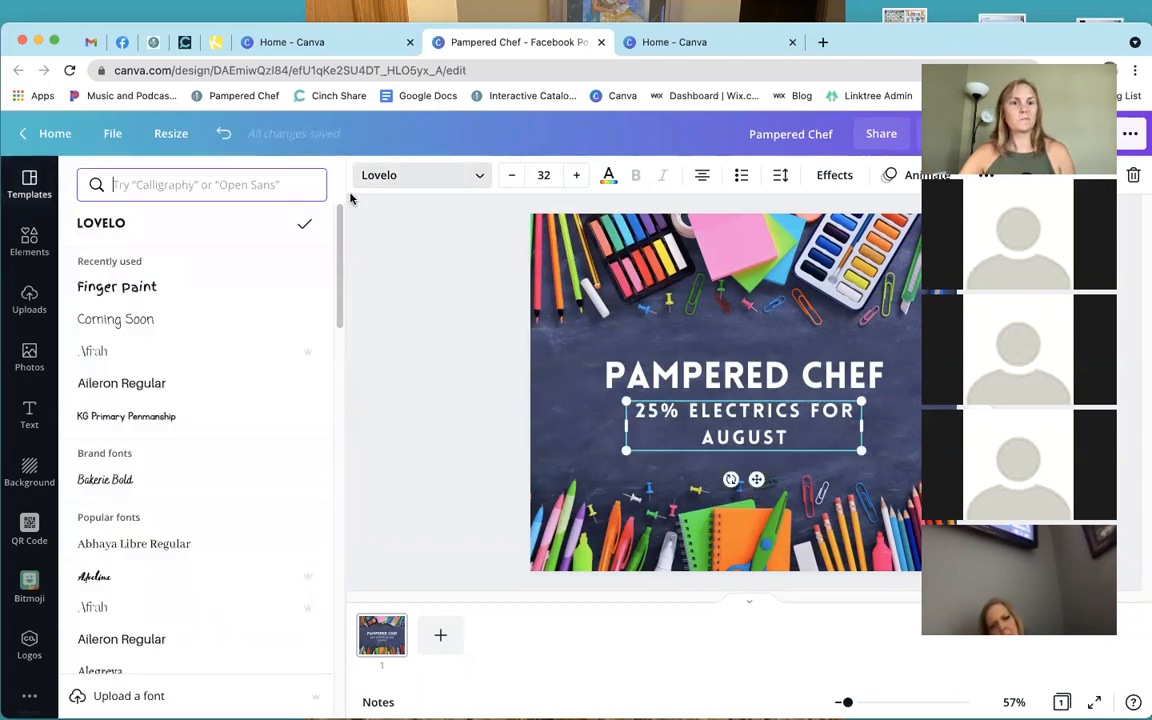
left_click(210, 317)
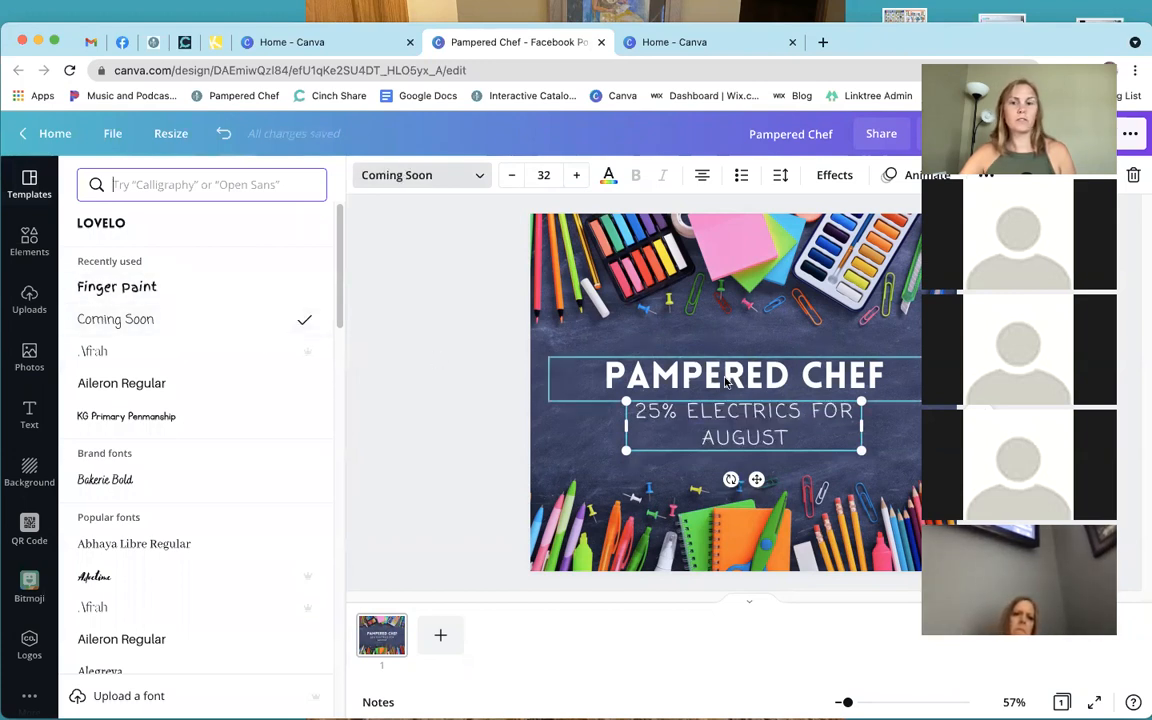
left_click(727, 377)
left_click(176, 317)
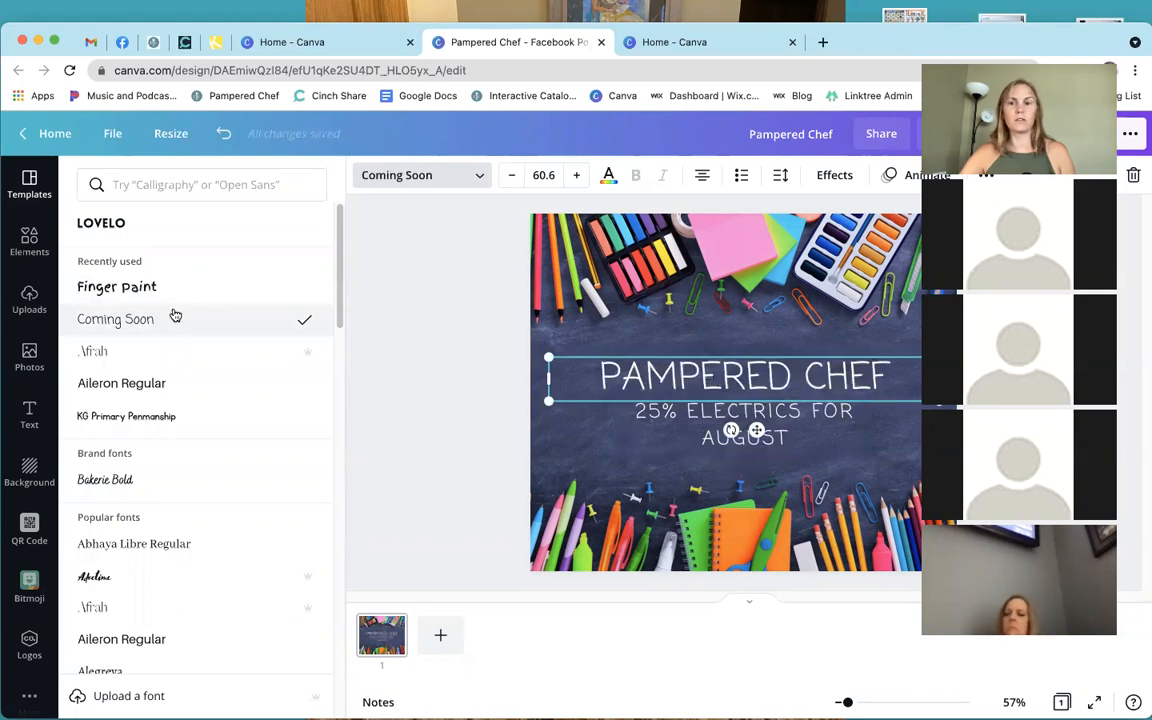
left_click(447, 398)
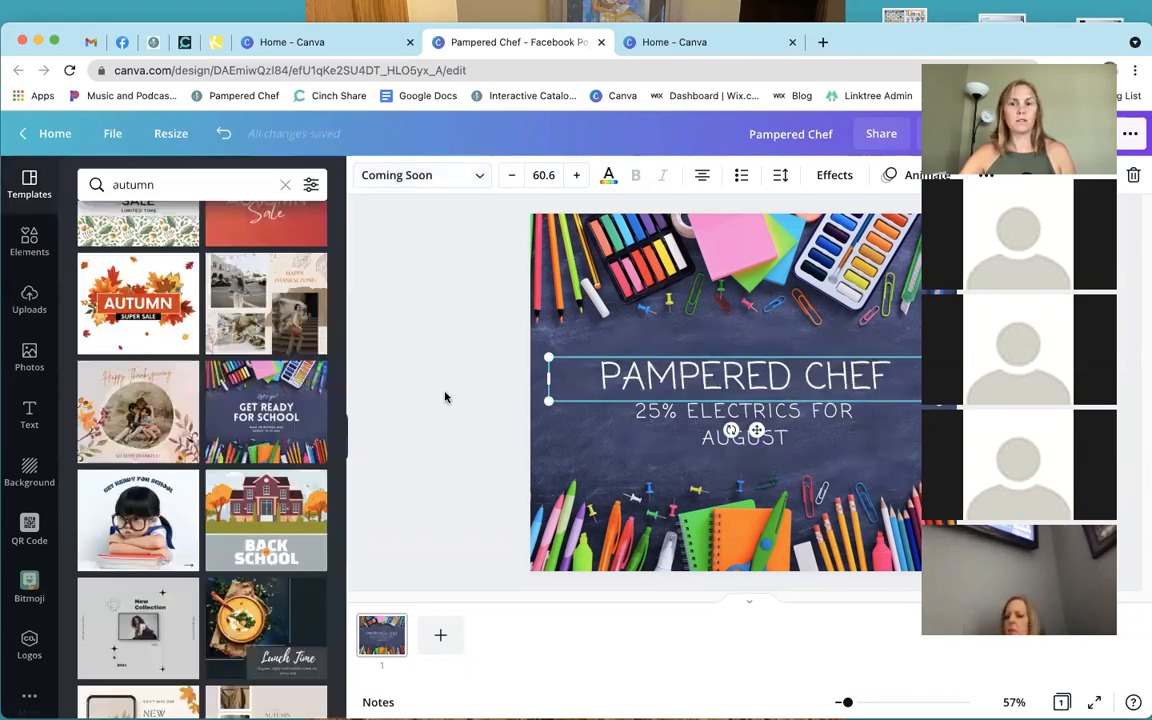
left_click(447, 398)
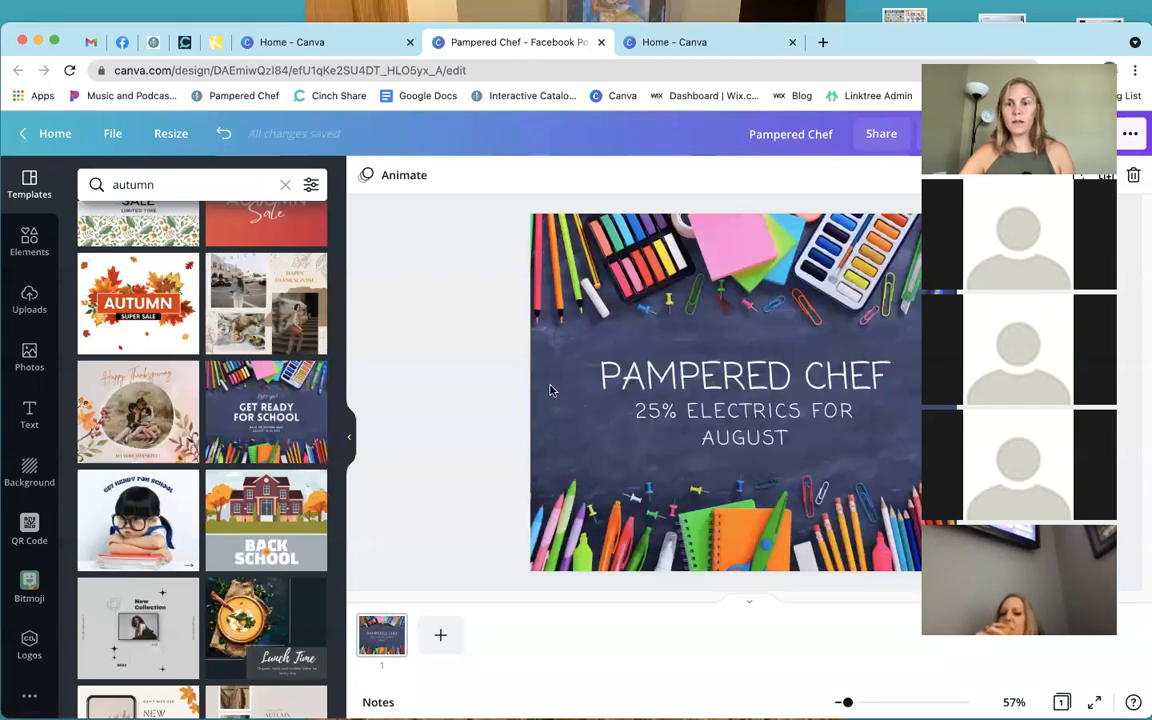
left_click(707, 388)
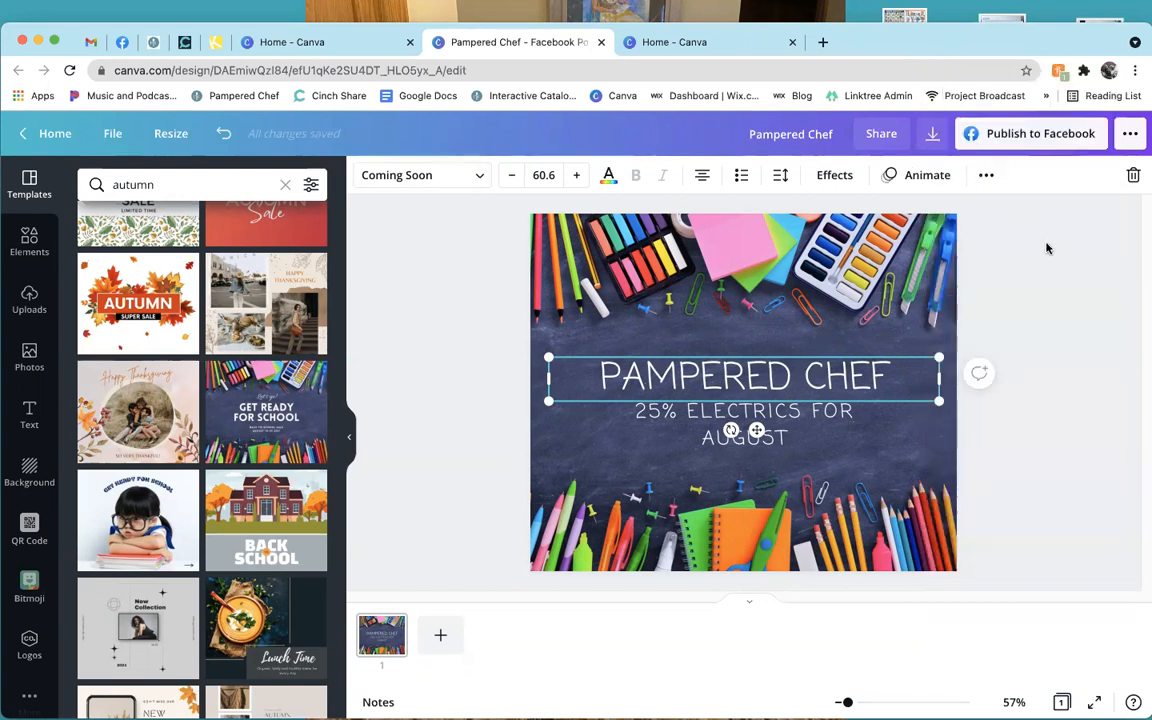
Give the PAMPERED CHEF heading the Neon effect at intensity 50, after trying Shadow and Lift, and left-align it.
left_click(834, 175)
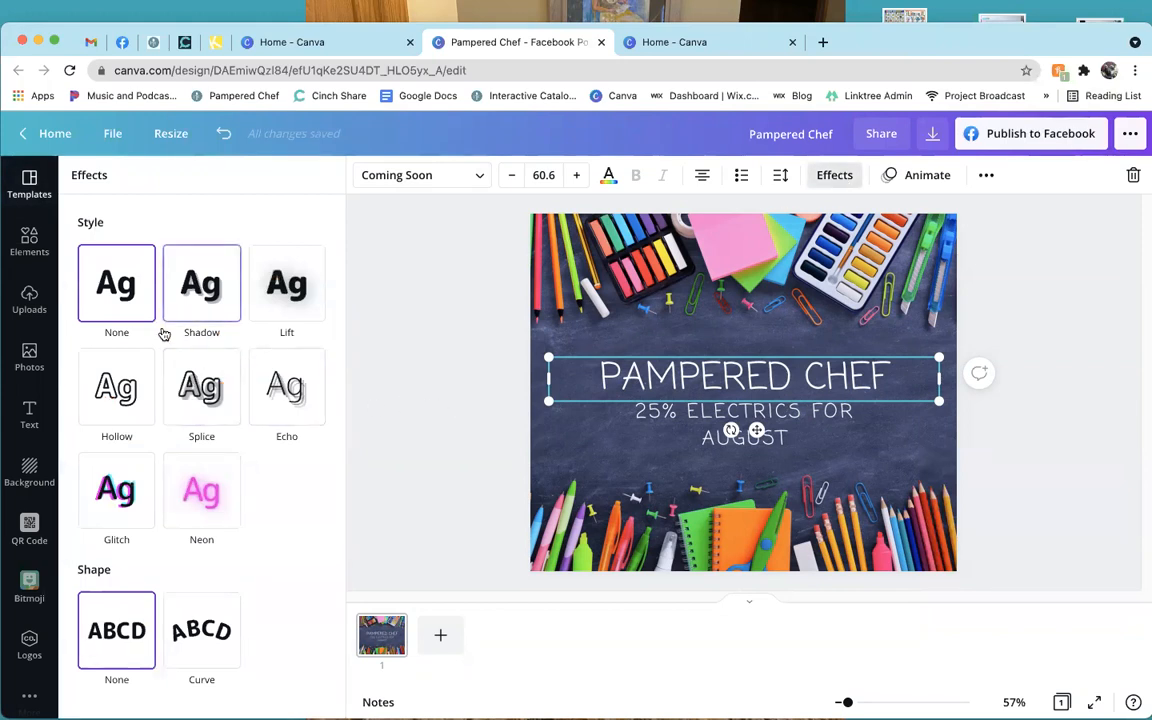
left_click(200, 305)
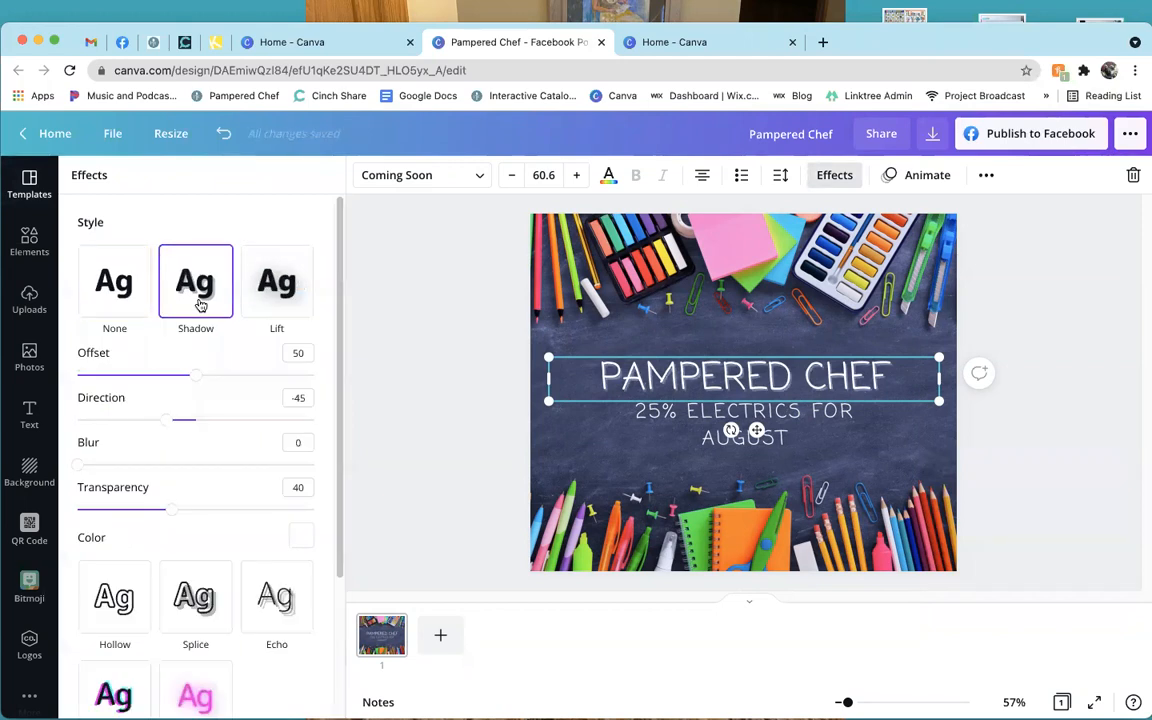
left_click(305, 290)
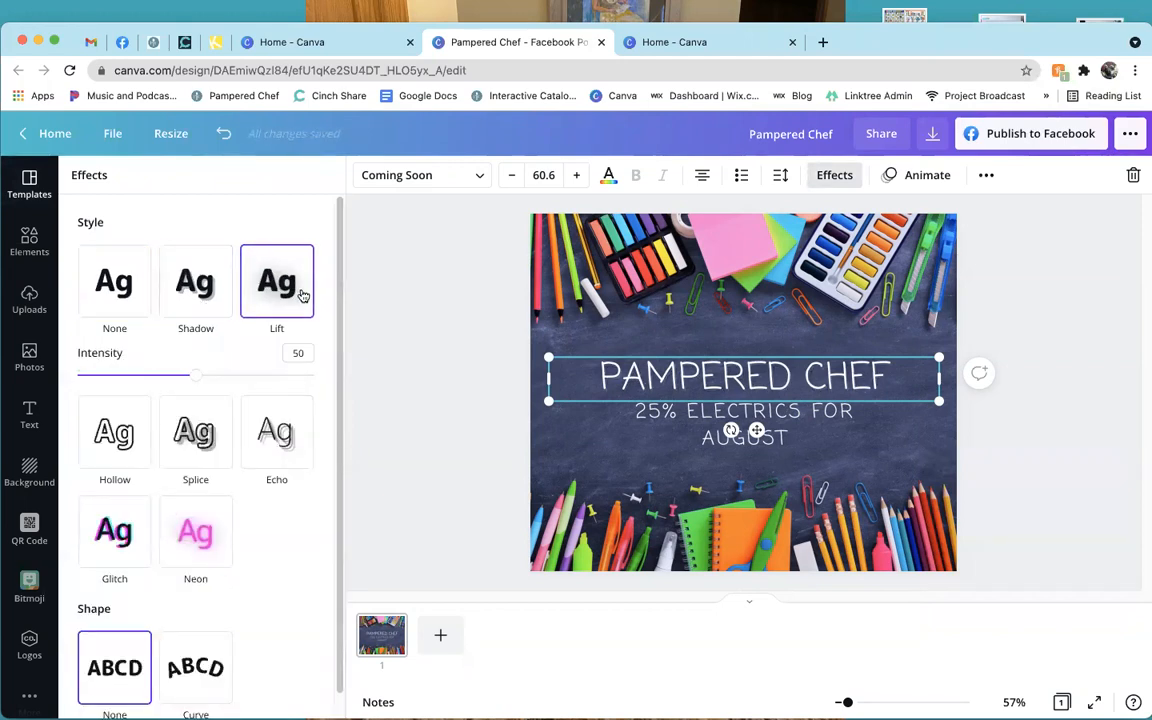
left_click(205, 530)
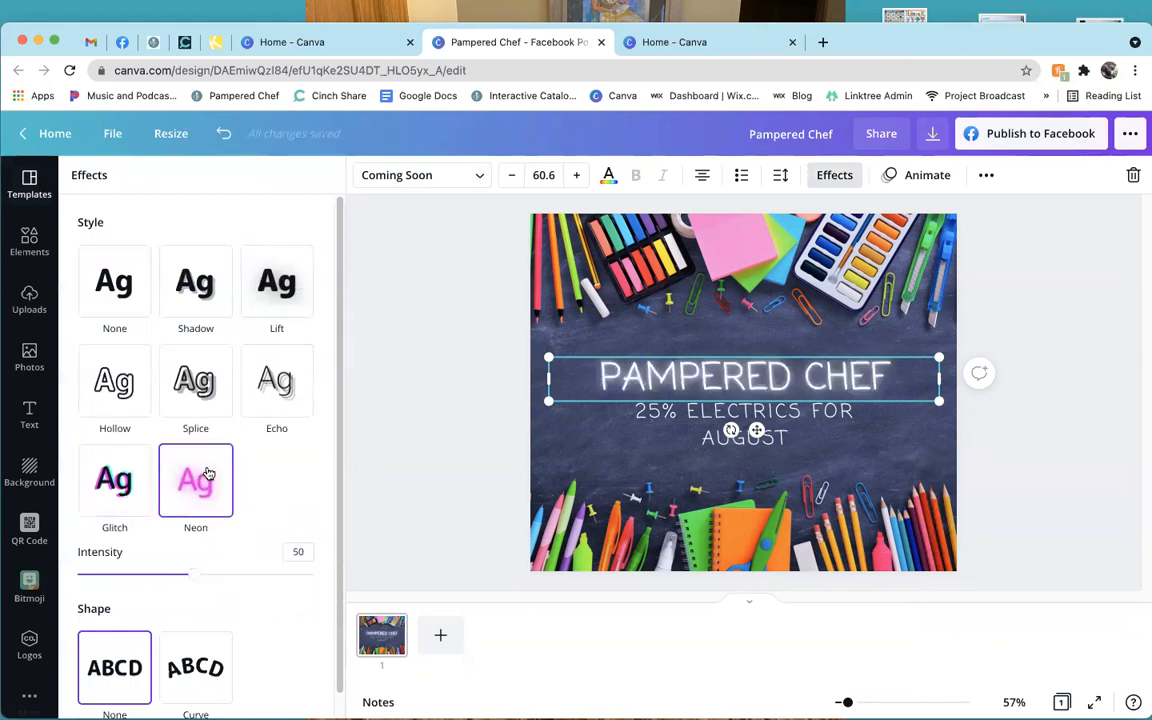
scroll(209, 473, "down", 1)
scroll(214, 469, "up", 1)
left_click(379, 370)
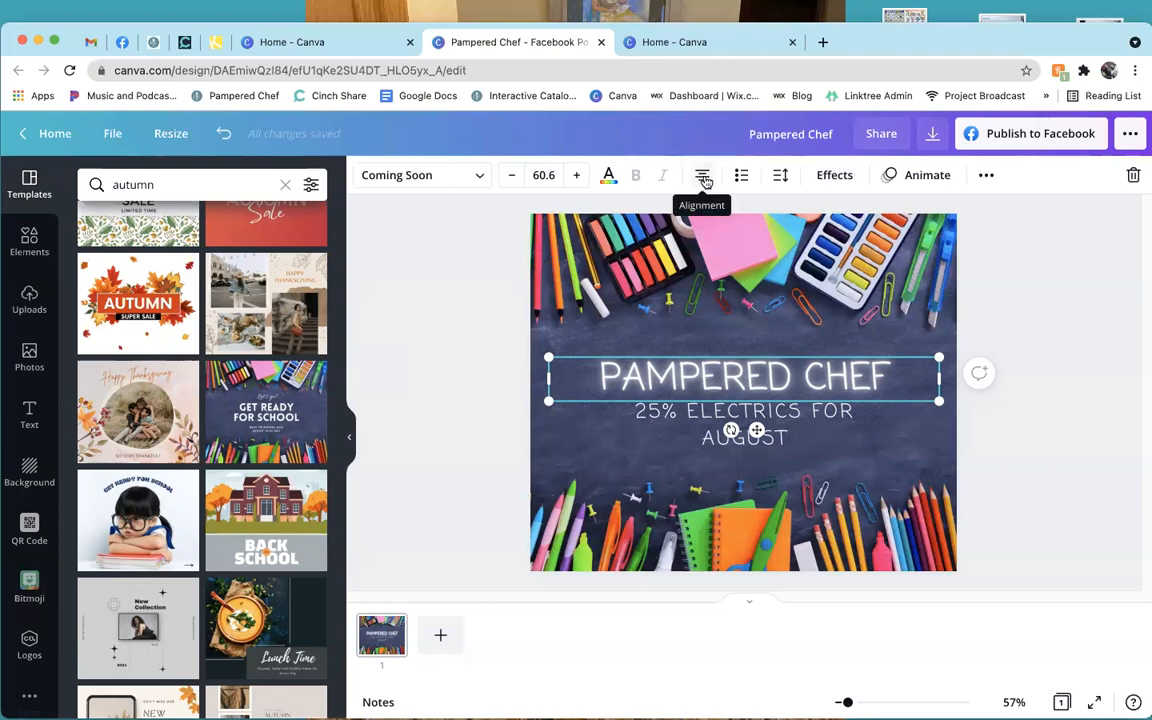
left_click(703, 176)
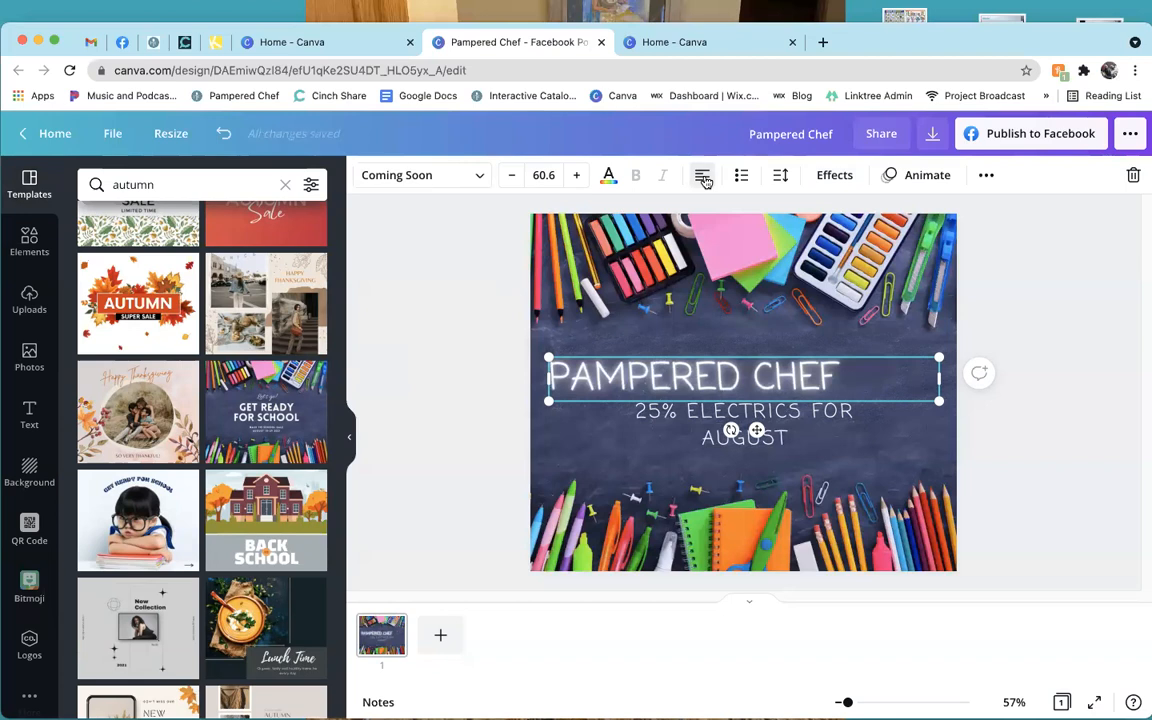
Re-centre the heading and start a new custom text colour from a cyan hue.
left_click(703, 176)
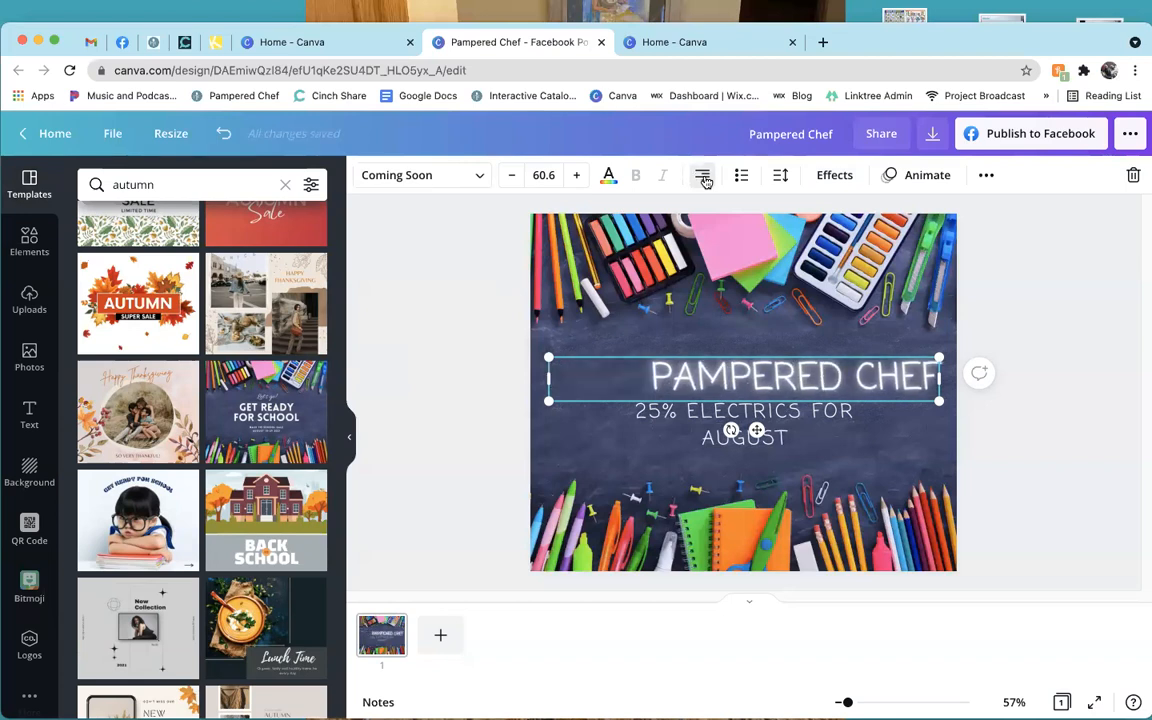
left_click(703, 176)
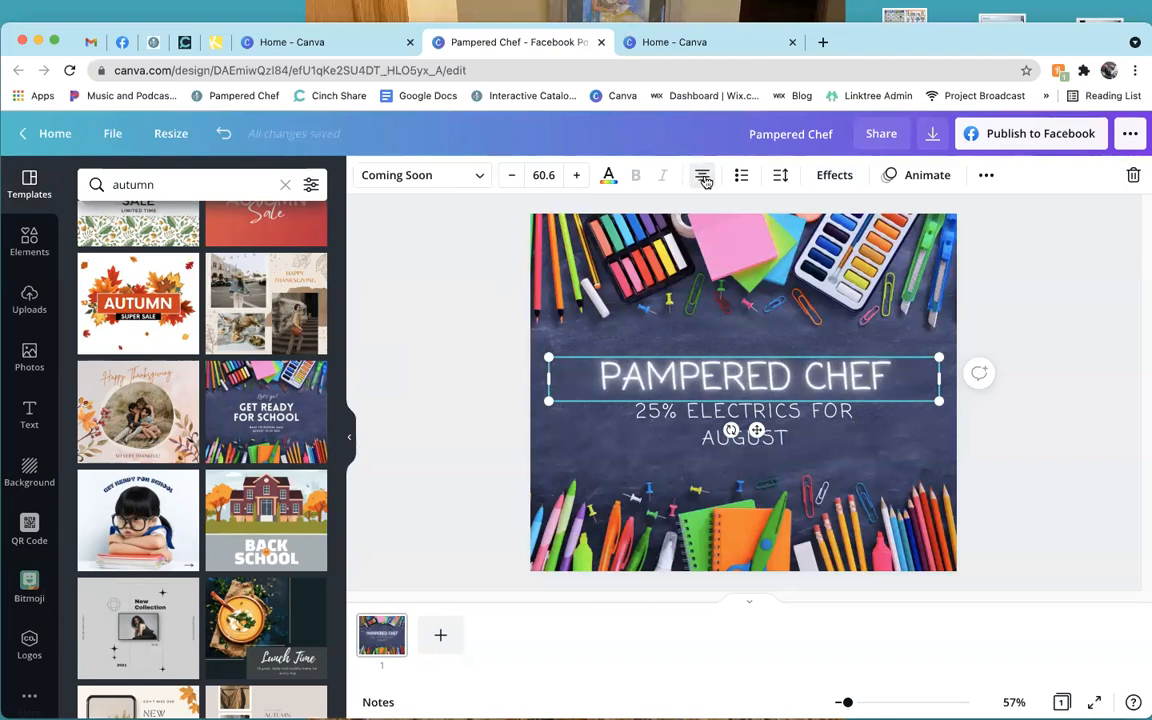
left_click(608, 177)
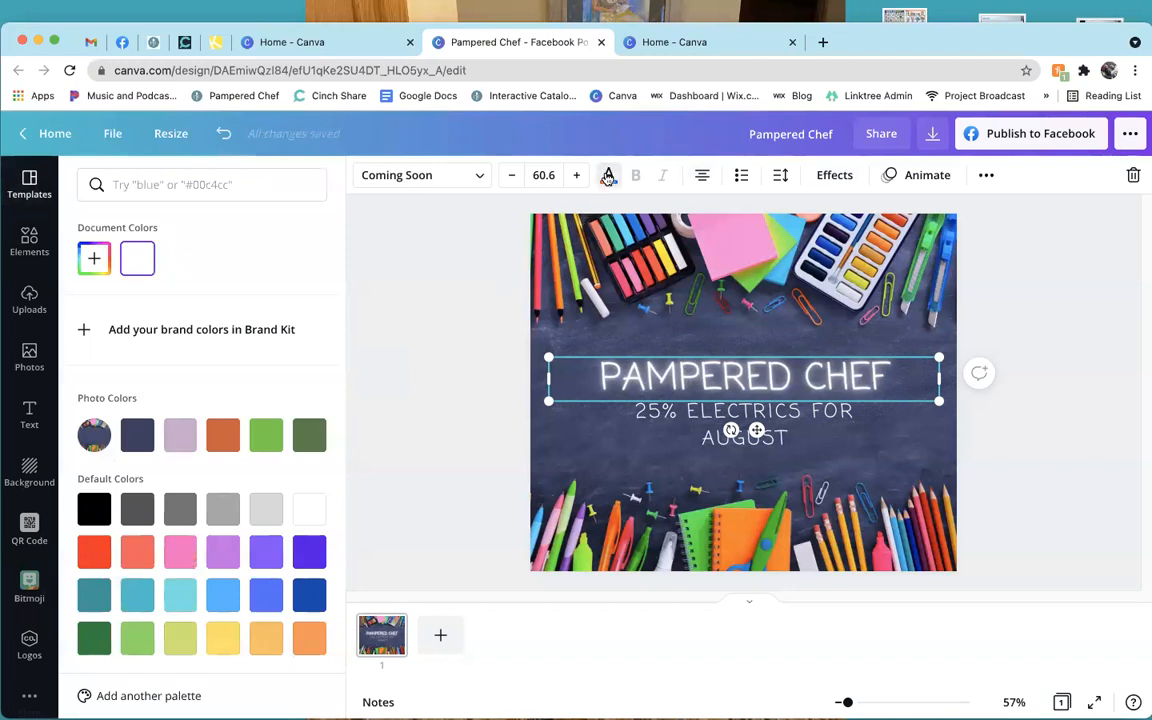
scroll(207, 523, "down", 1)
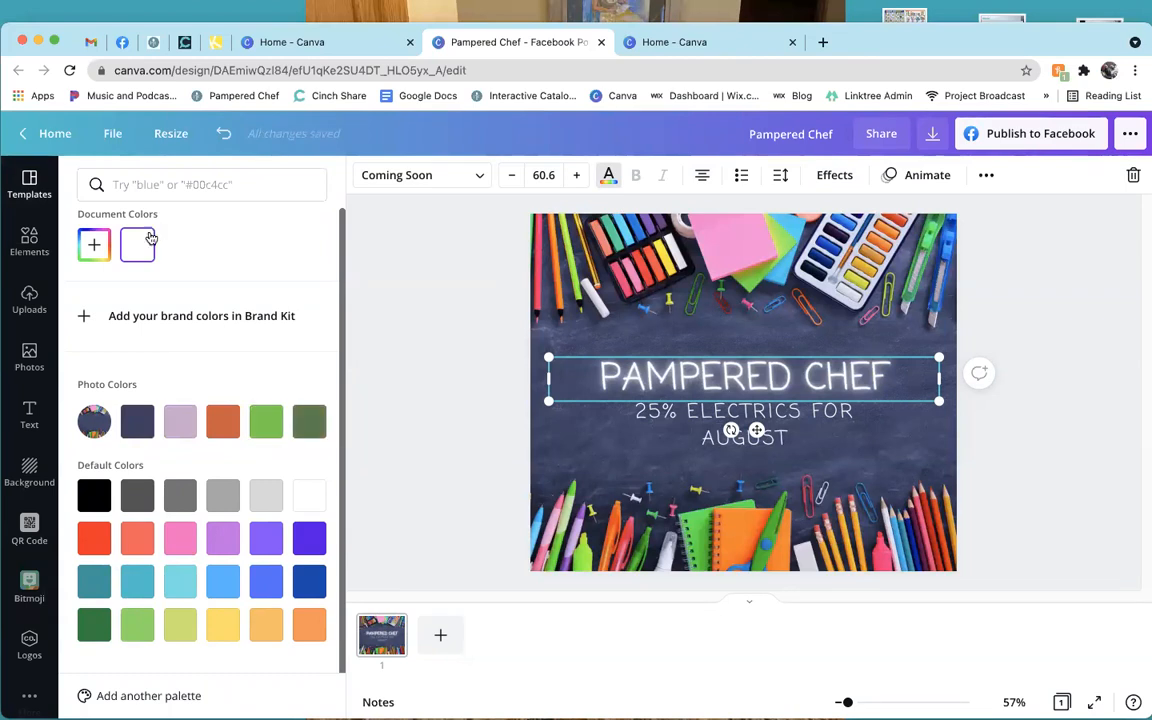
left_click(96, 246)
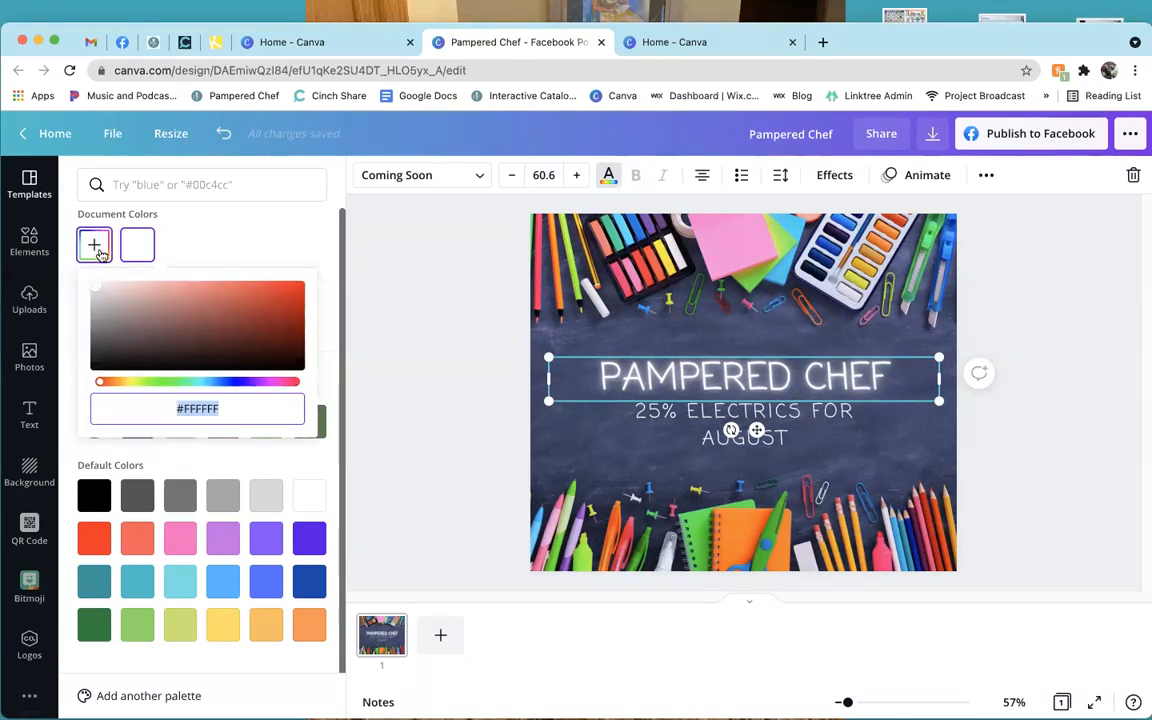
left_click(201, 383)
Set the heading colour to pale cyan #C2EBEF, then delete the PAMPERED CHEF heading.
left_click(256, 290)
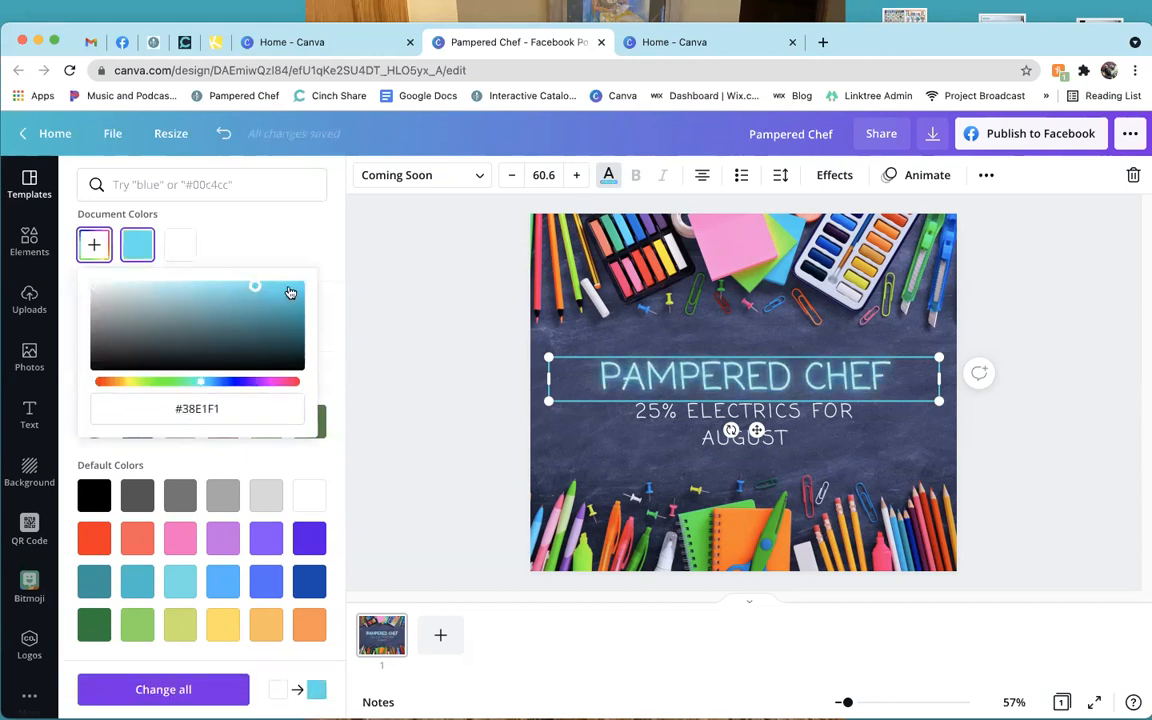
left_click(293, 344)
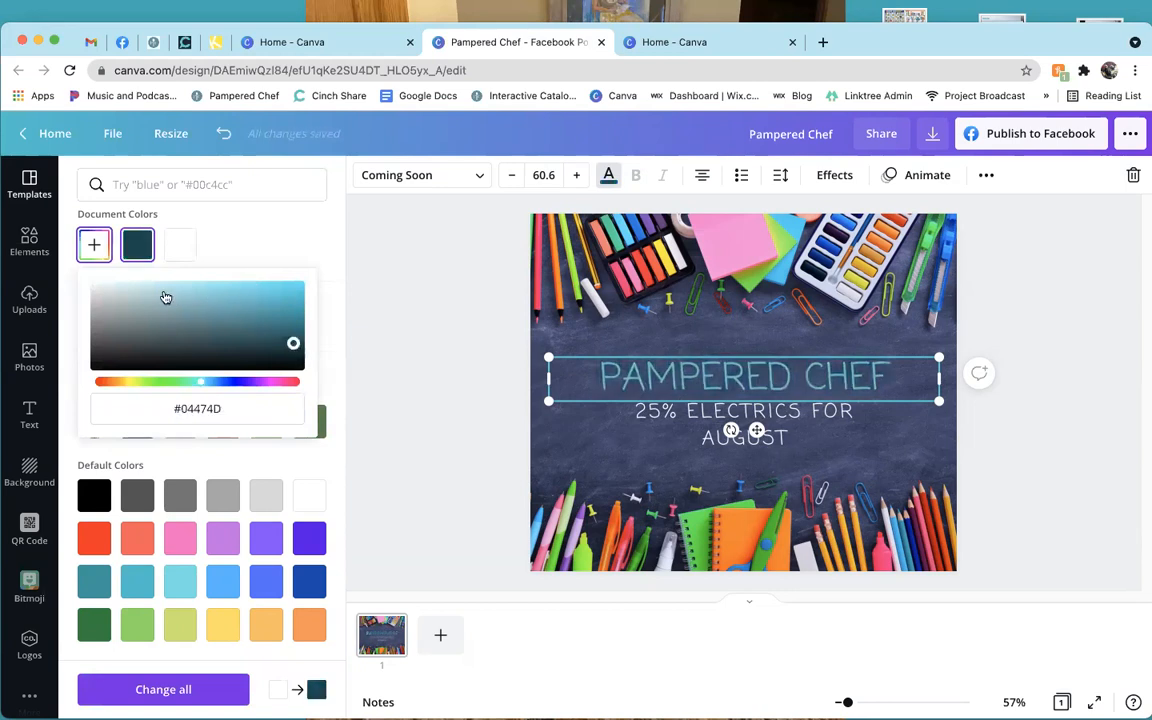
left_click(132, 291)
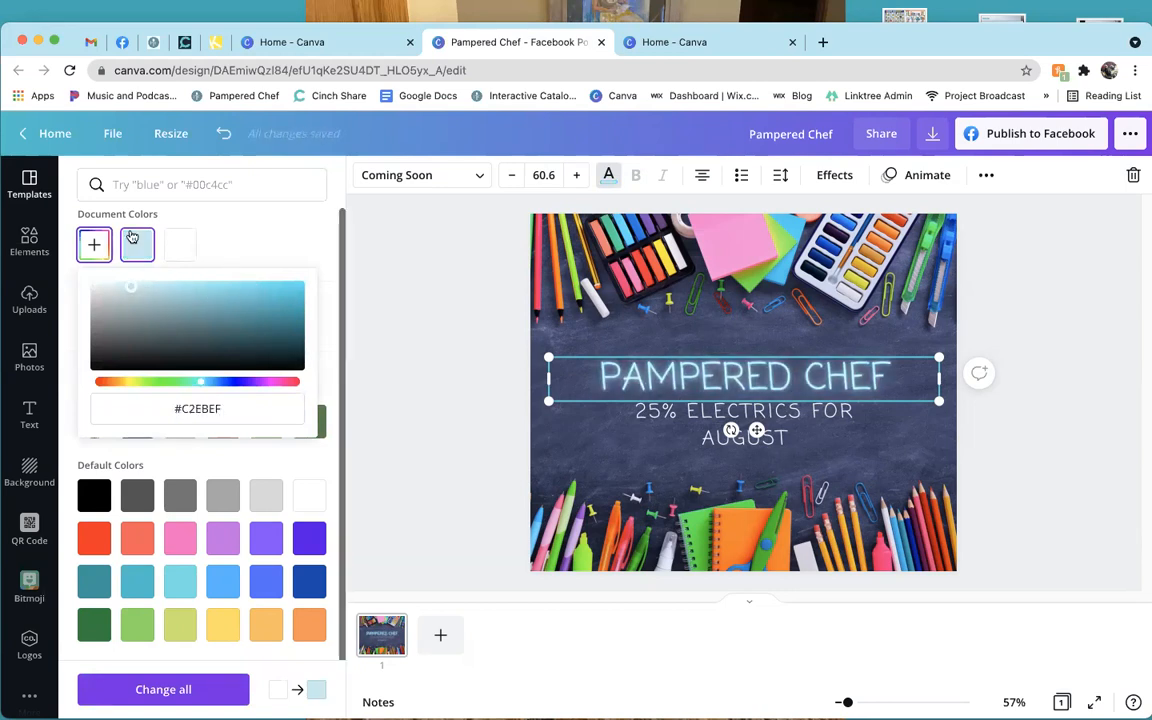
left_click(94, 244)
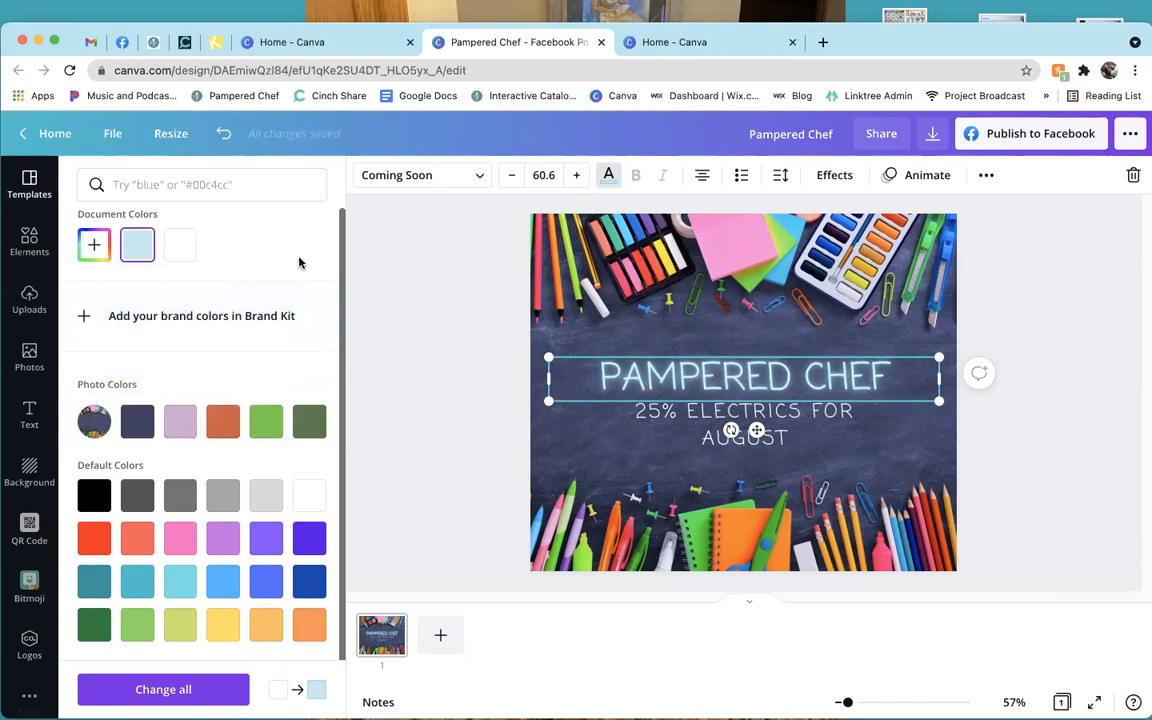
left_click(487, 277)
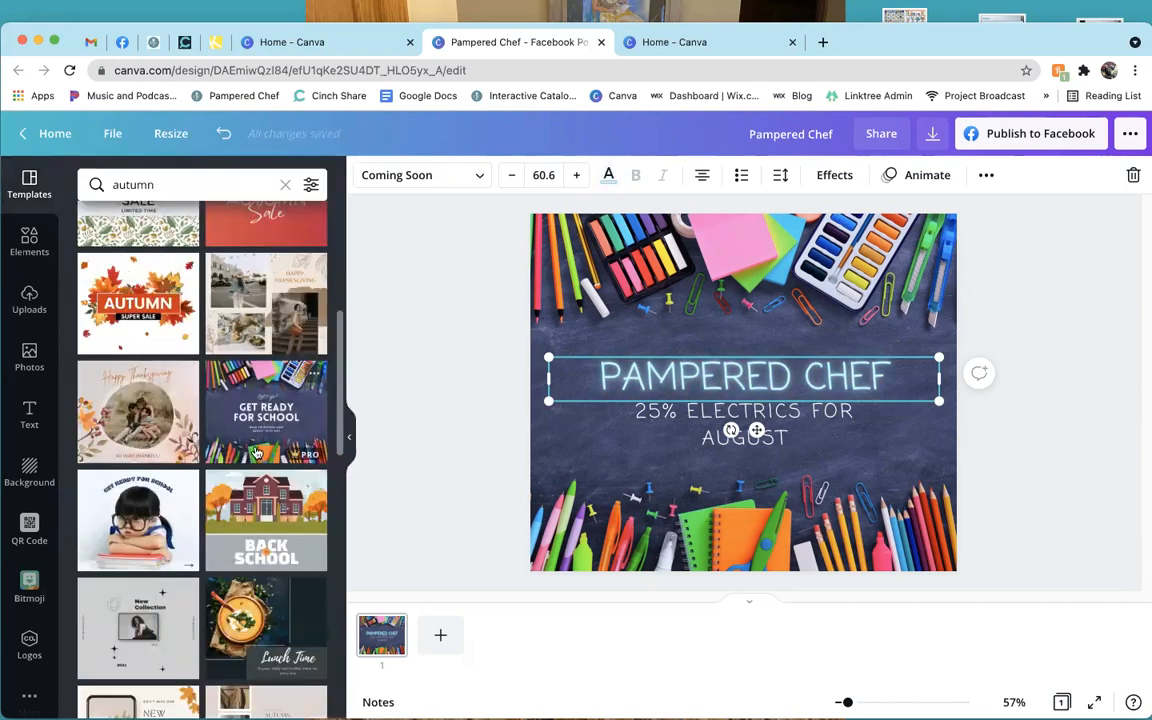
scroll(188, 284, "down", 4)
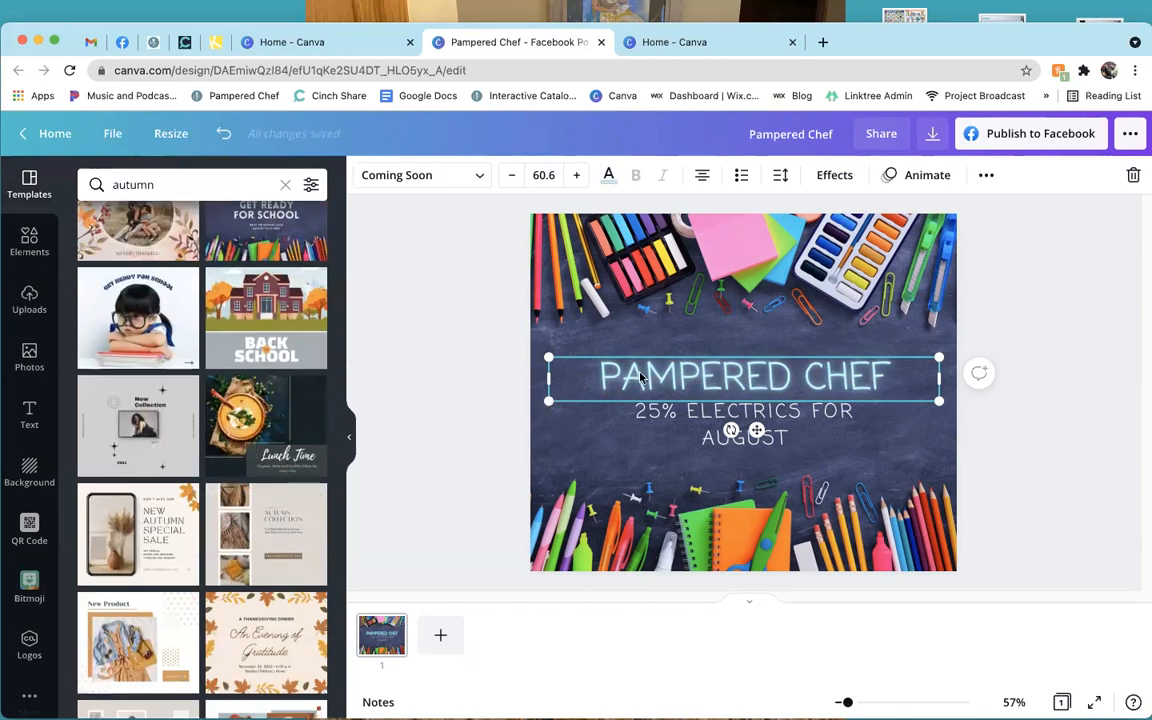
key("Delete")
left_click(661, 419)
key("Delete")
left_click(689, 365)
key("Delete")
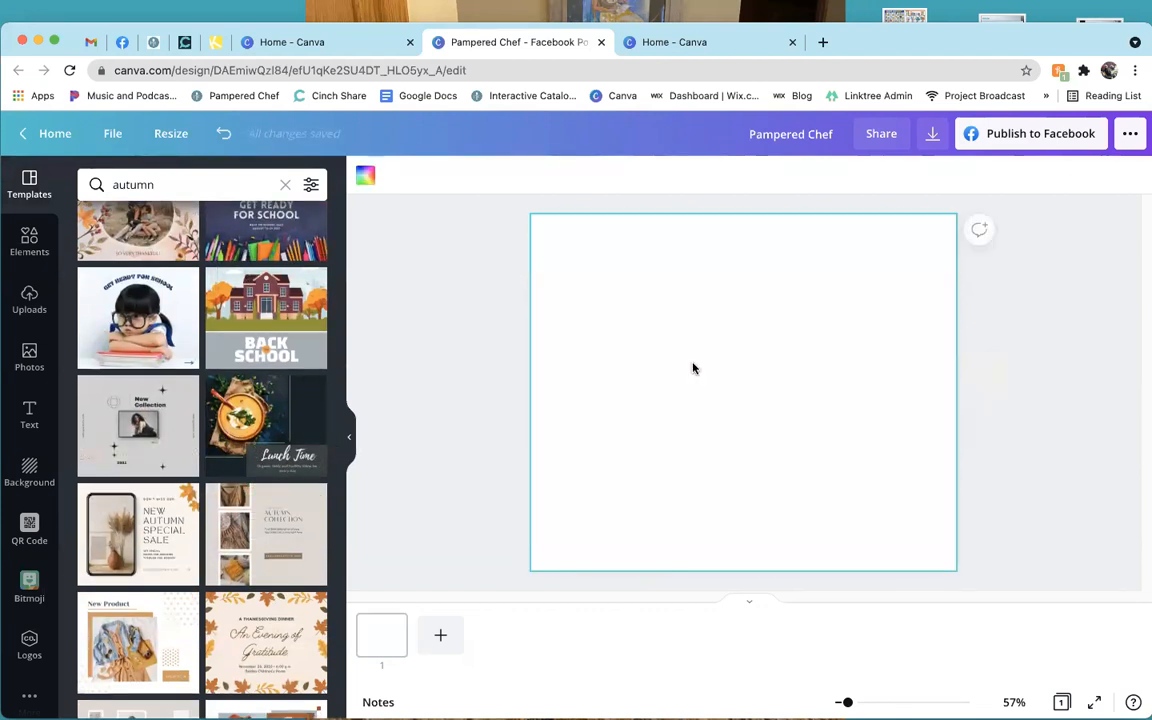
scroll(260, 500, "down", 5)
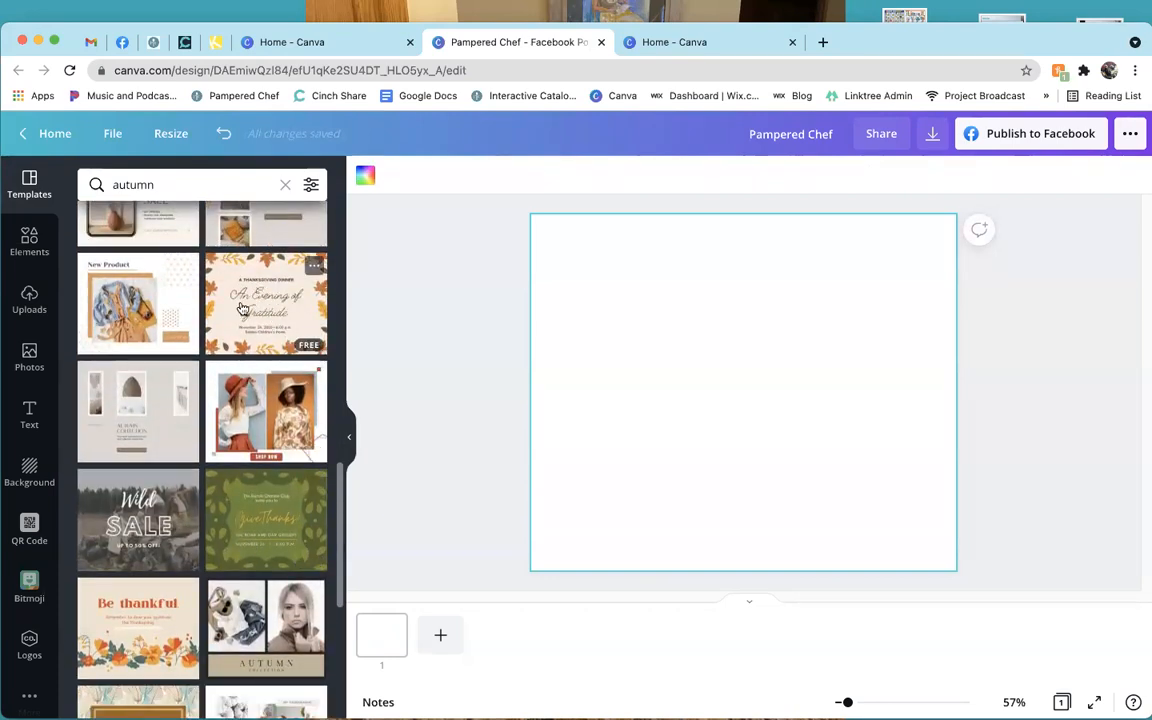
scroll(198, 330, "up", 10)
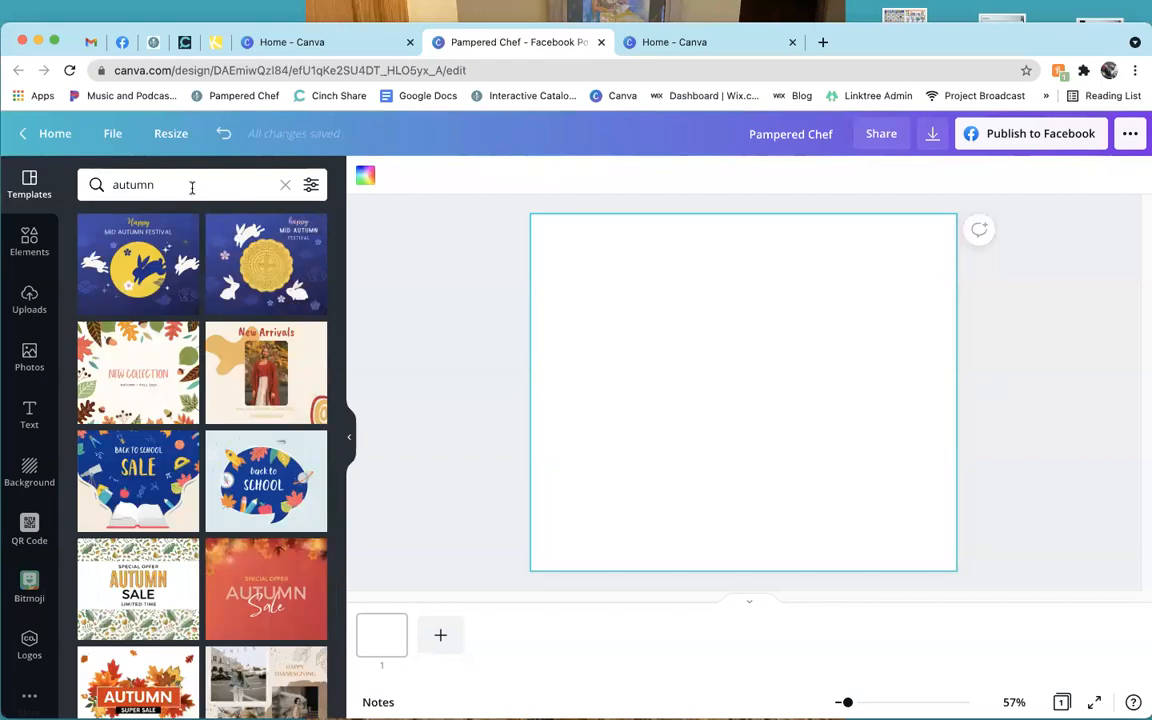
left_click(29, 244)
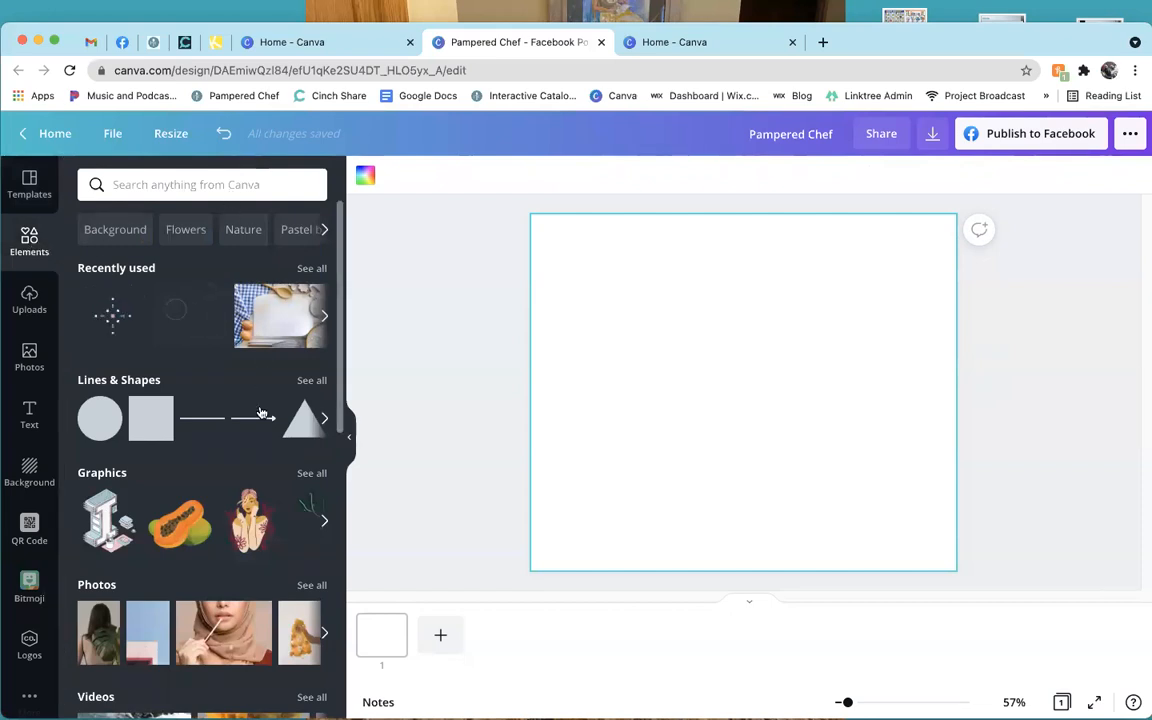
scroll(258, 435, "down", 3)
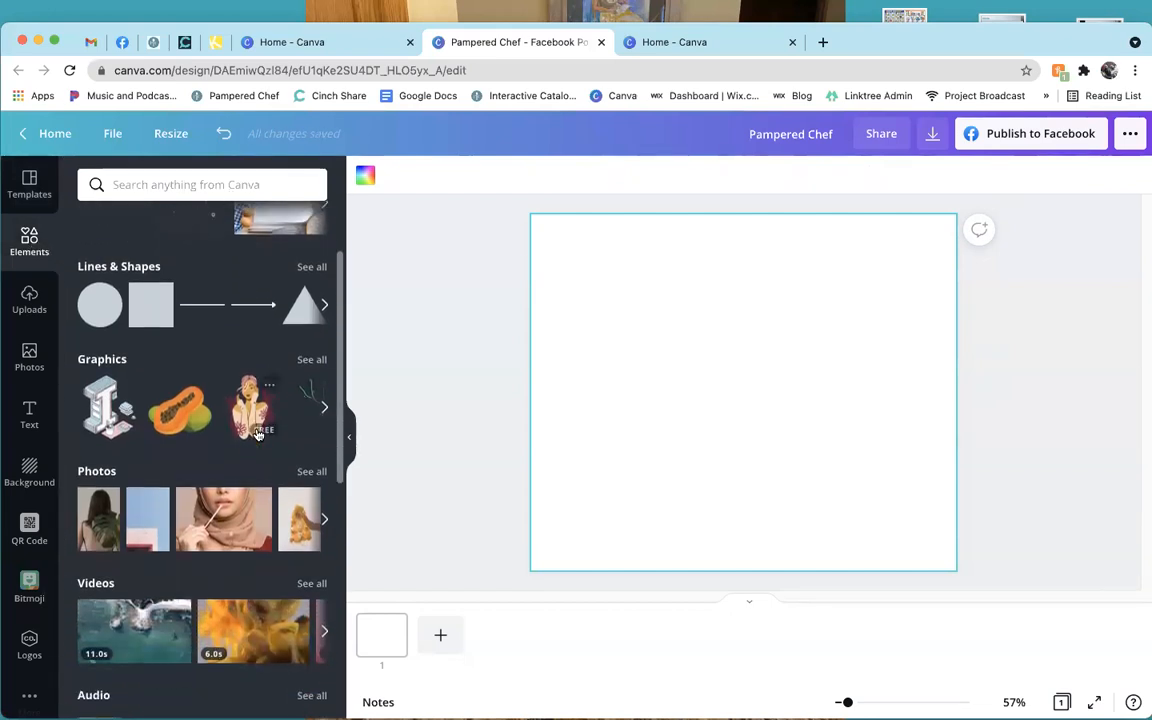
scroll(257, 433, "down", 3)
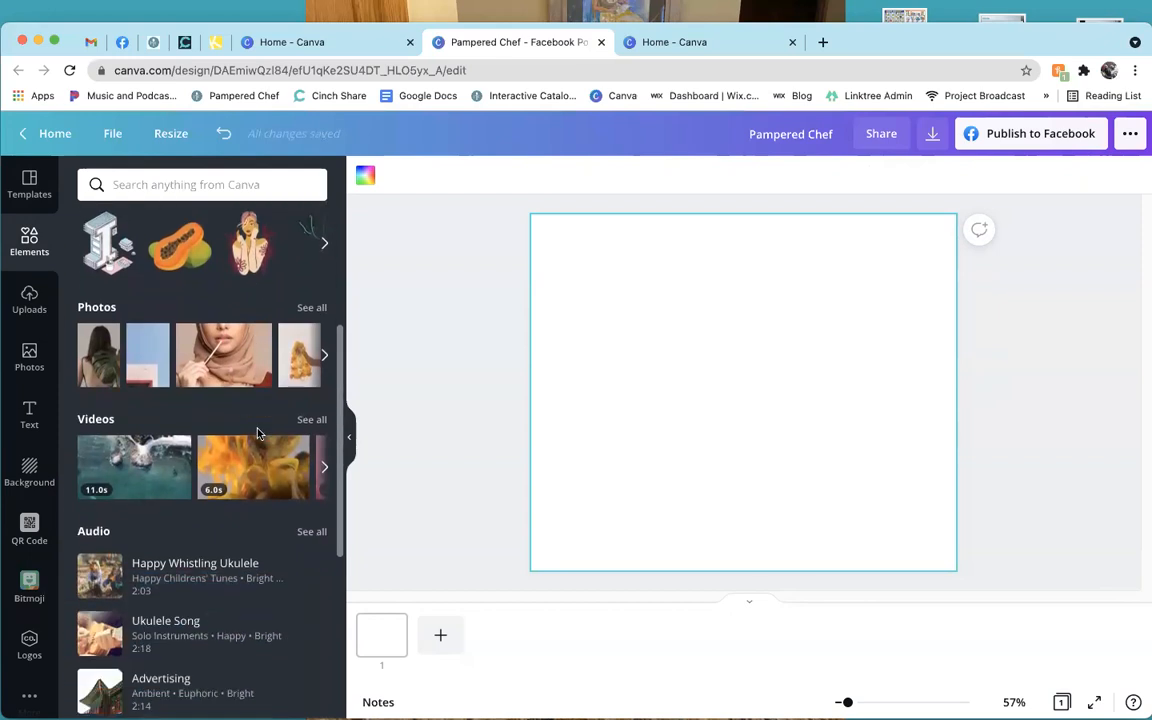
scroll(257, 433, "up", 5)
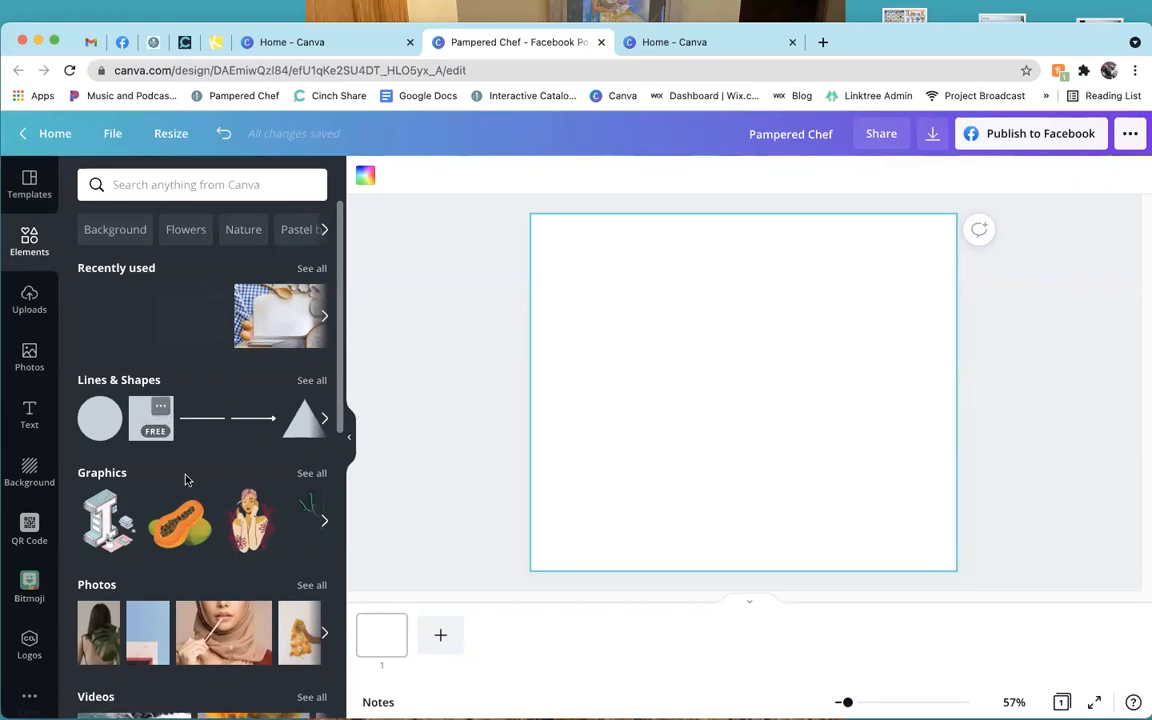
Search elements for 'autumn' and add the kids-in-leaves graphic, enlarged across most of the page.
left_click(226, 186)
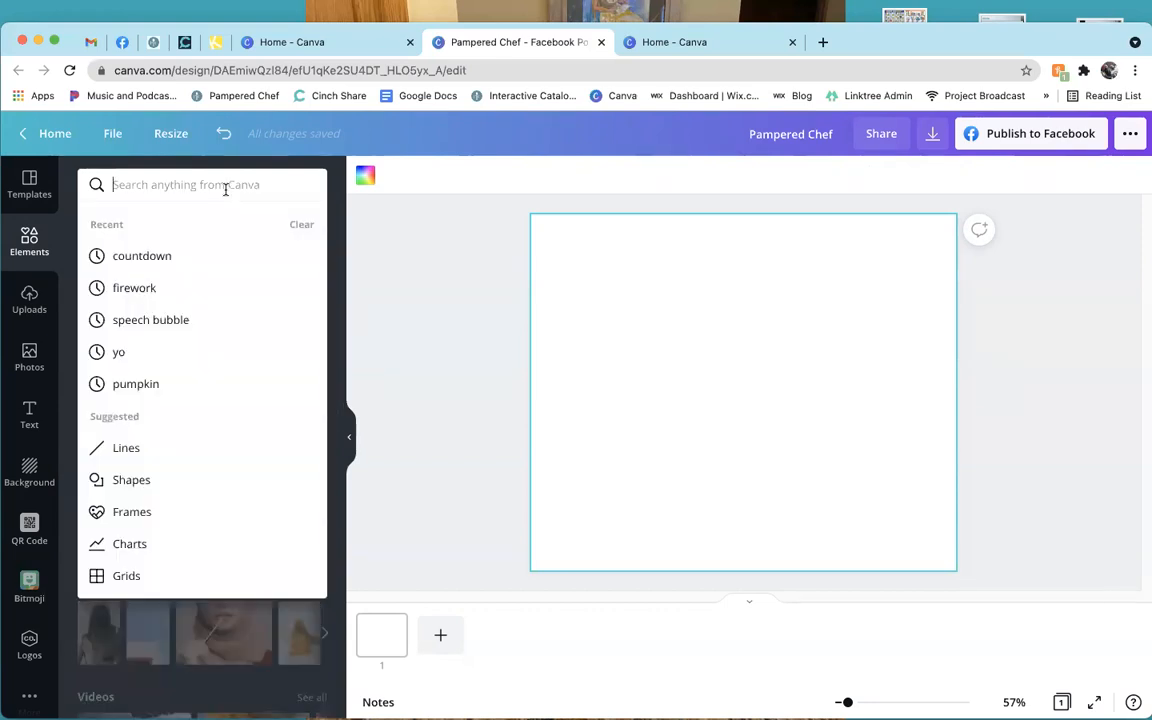
type("autumn")
key("Return")
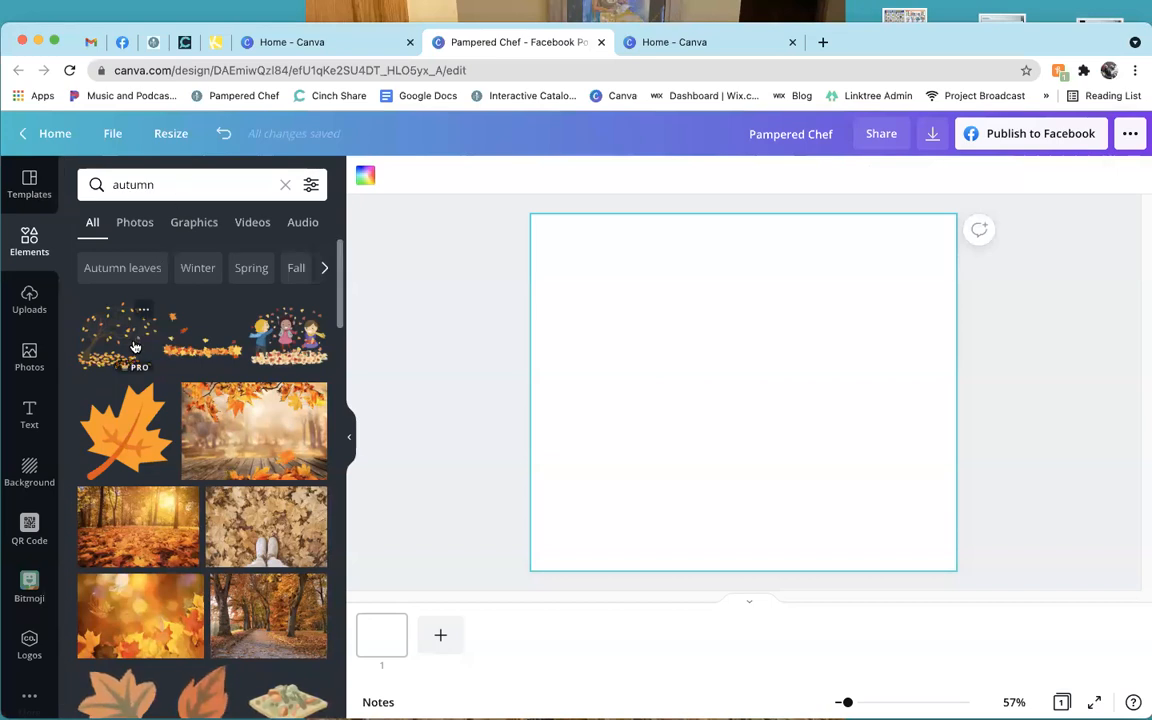
scroll(237, 423, "down", 1)
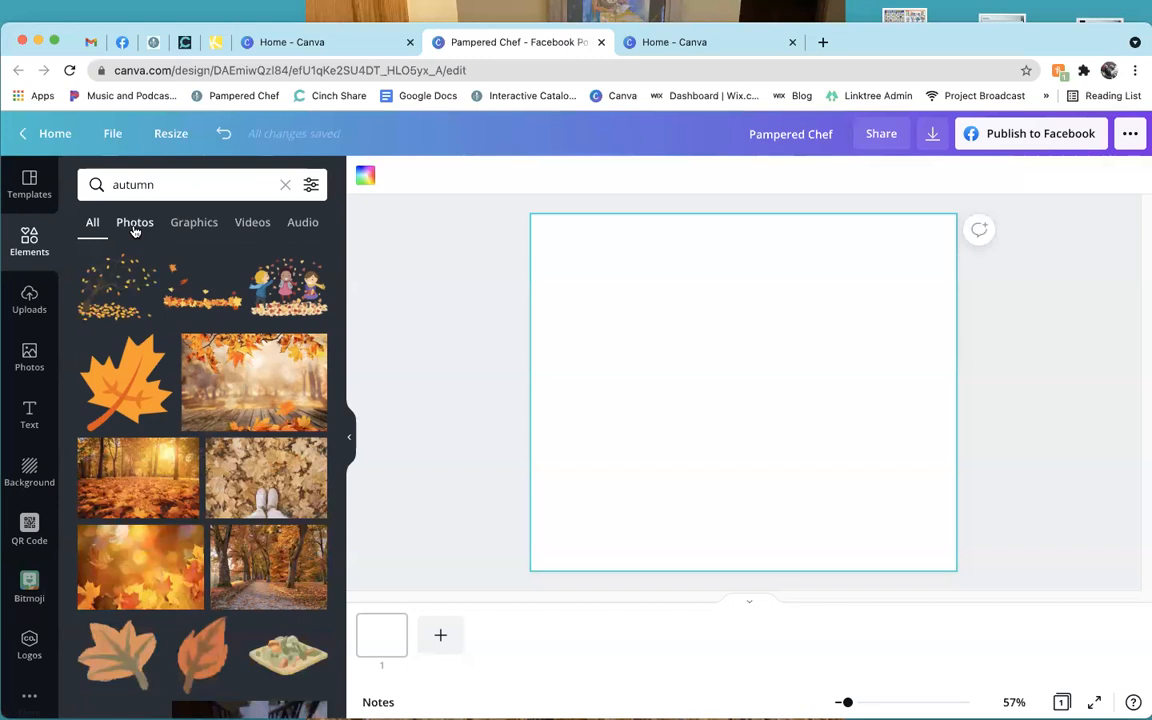
left_click(135, 224)
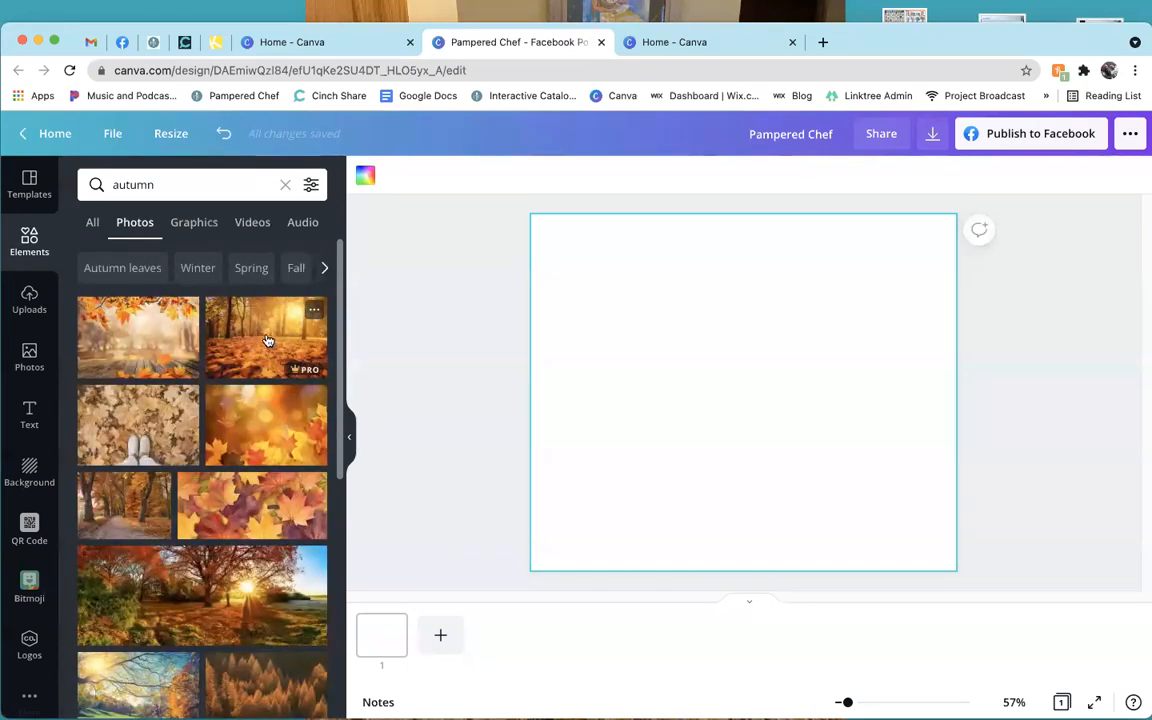
left_click(194, 222)
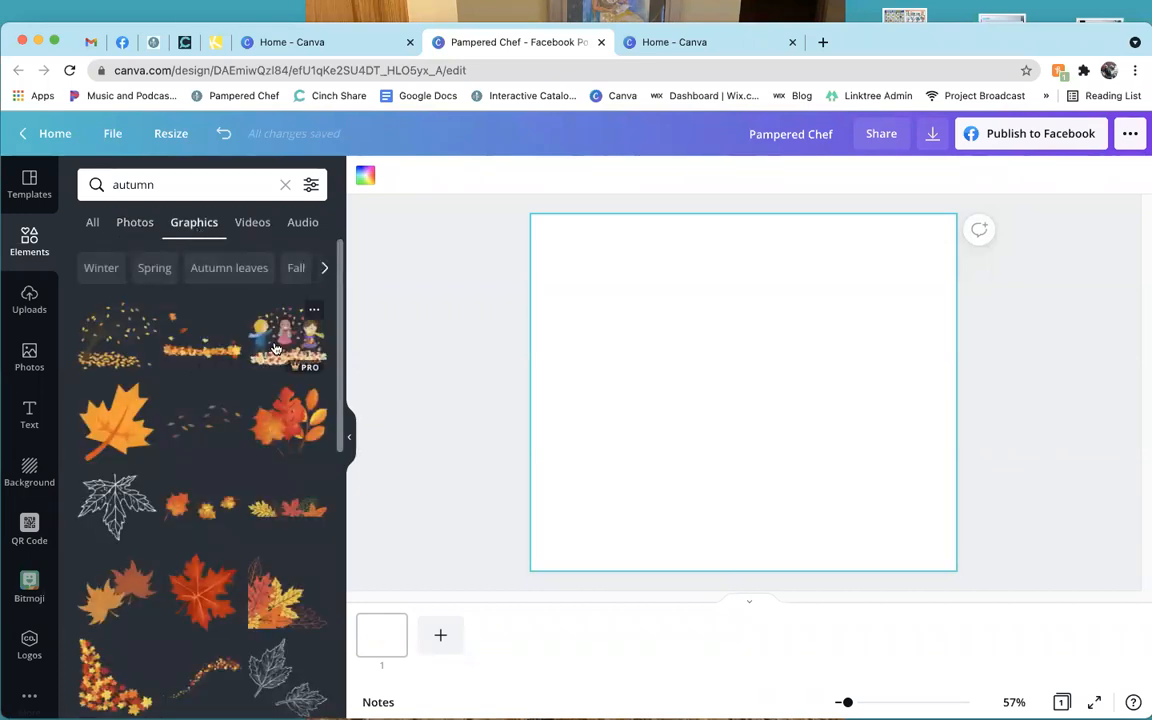
left_click(276, 348)
left_click_drag(657, 329, 568, 267)
left_click_drag(828, 455, 889, 509)
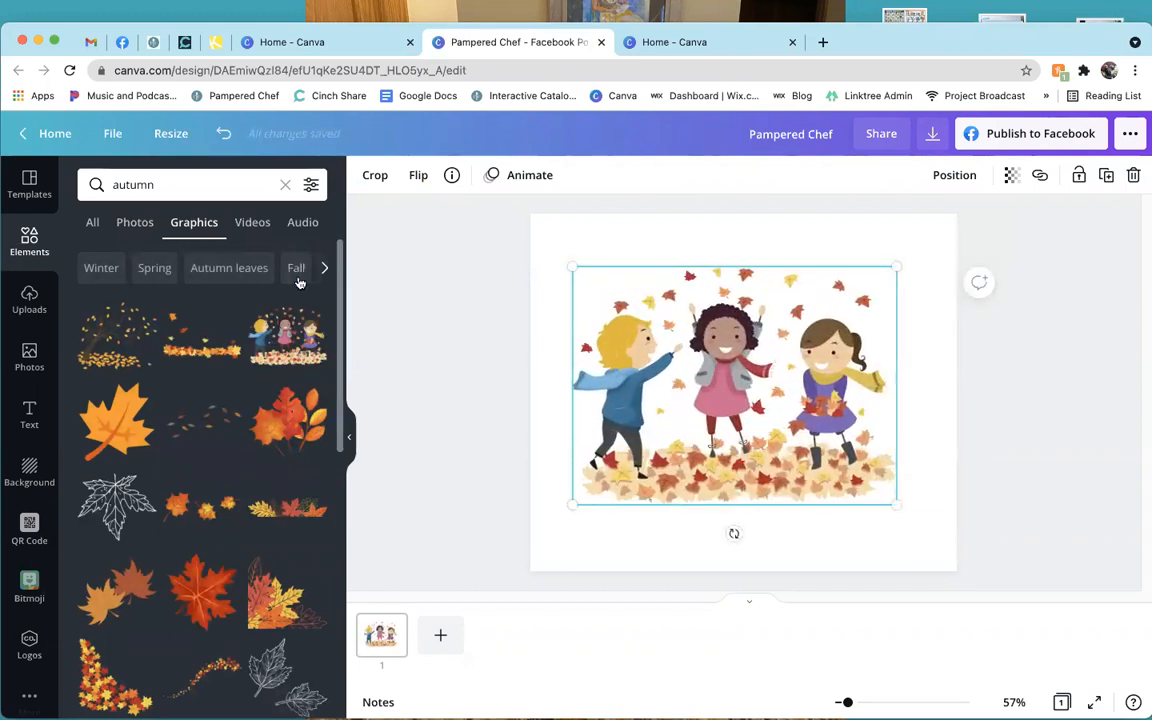
Browse the autumn video and audio results, clear the search, and delete the kids graphic.
left_click(259, 224)
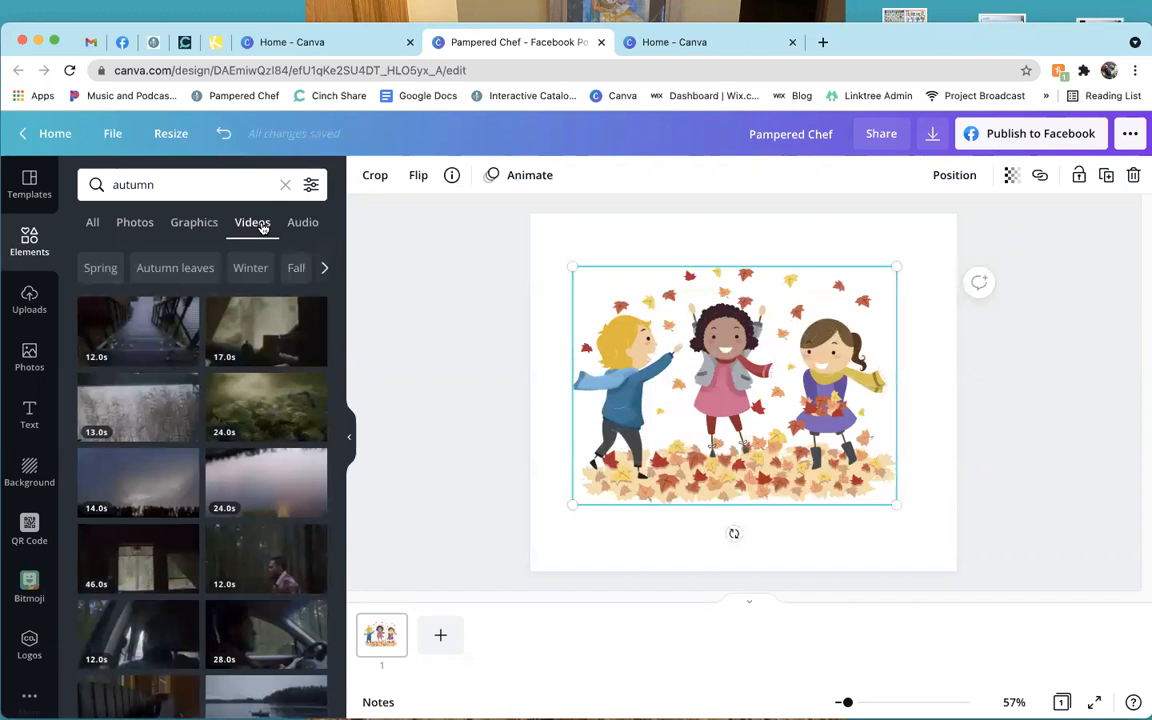
left_click(304, 226)
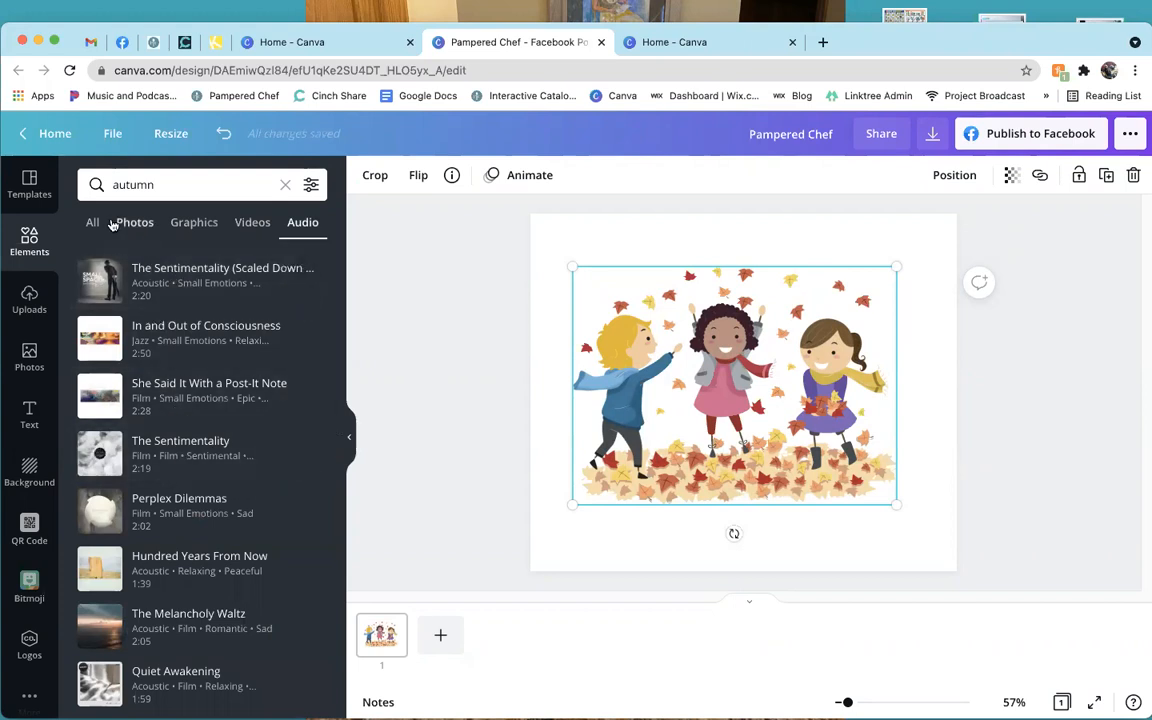
left_click(285, 184)
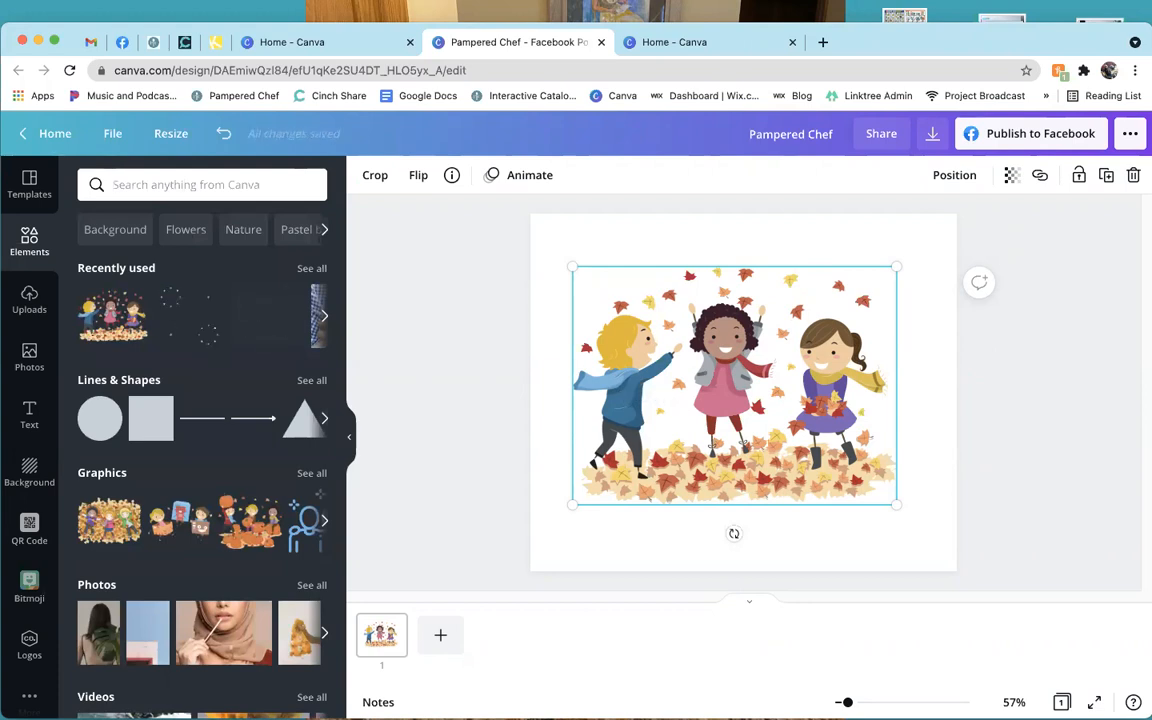
key("Delete")
Scroll through the uploaded images, then switch to the pinned Pampered Chef recipes tab.
left_click(29, 303)
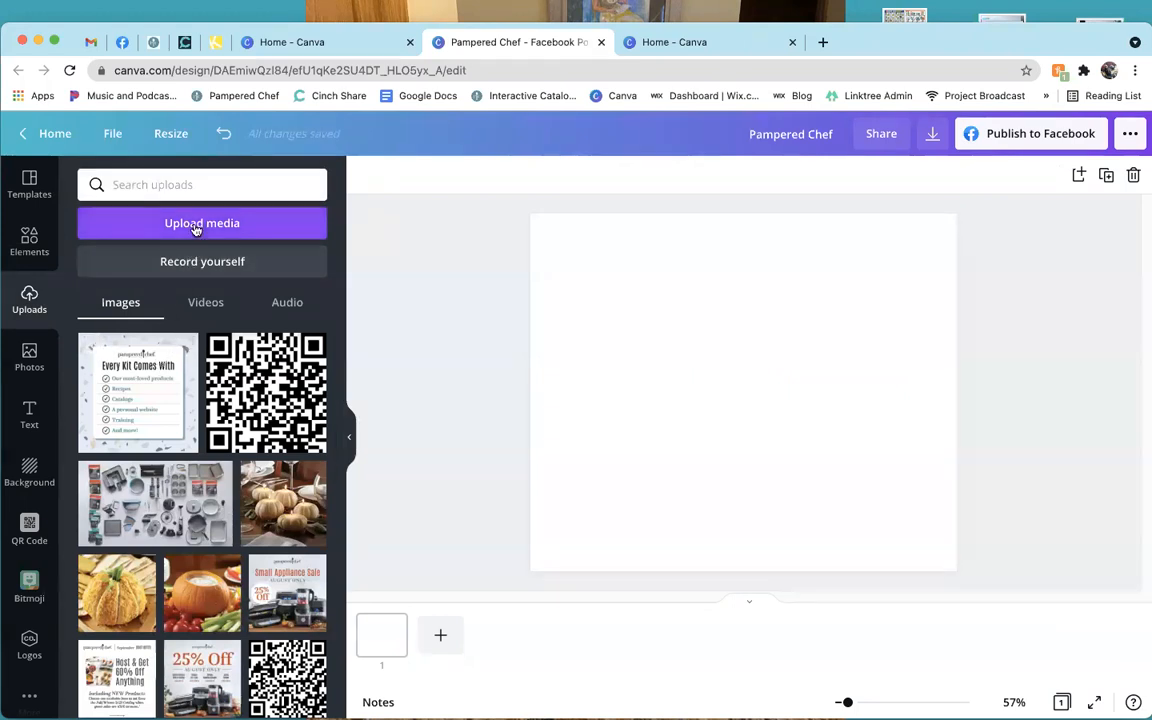
scroll(228, 449, "down", 2)
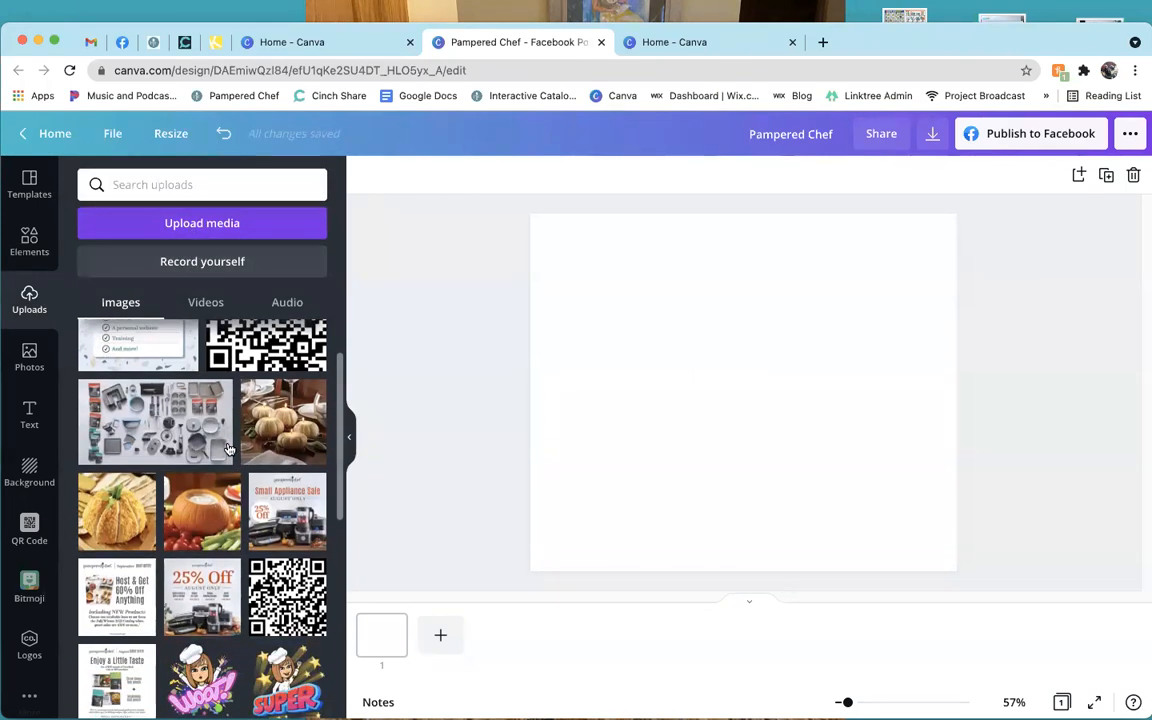
scroll(229, 500, "down", 1)
scroll(228, 513, "down", 5)
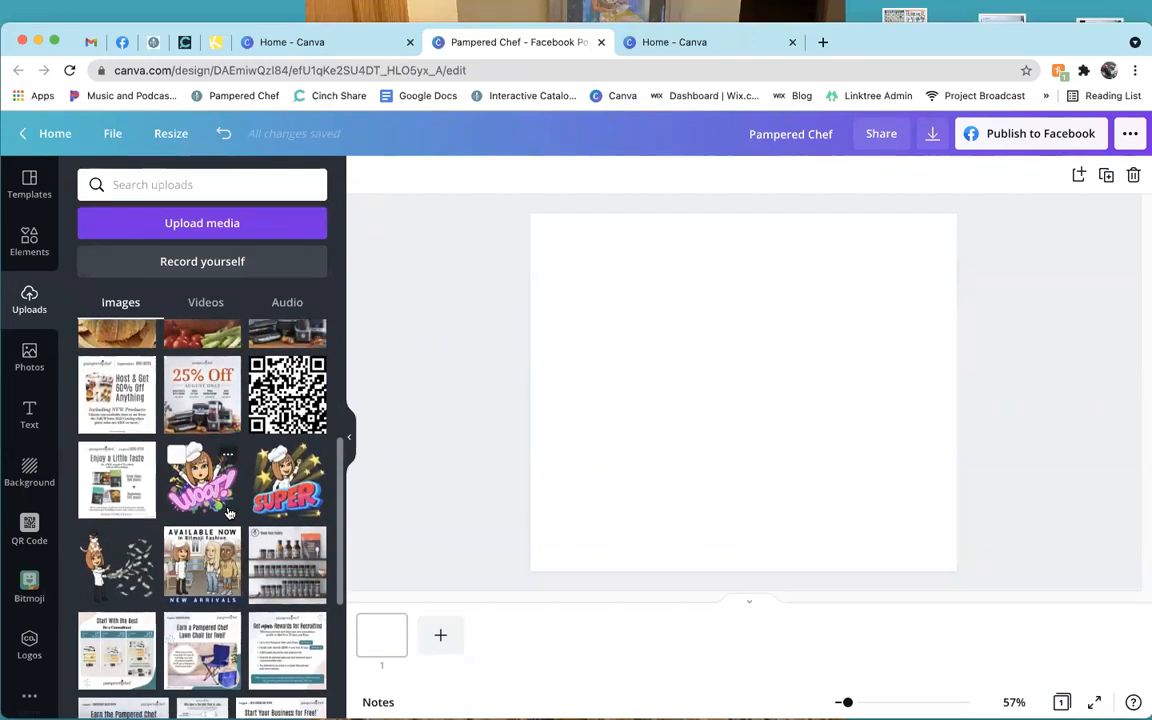
scroll(228, 513, "down", 1)
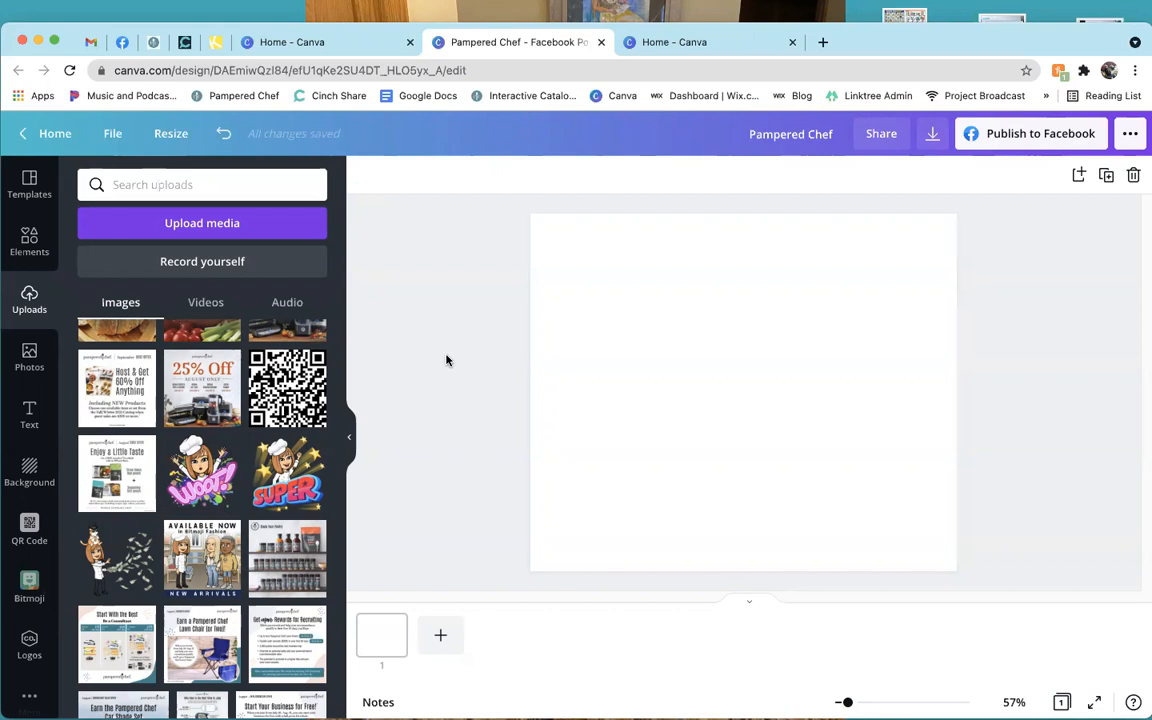
key("XF86AudioRaiseVolume")
key("XF86AudioRaiseVolume")
key("XF86AudioRaiseVolume")
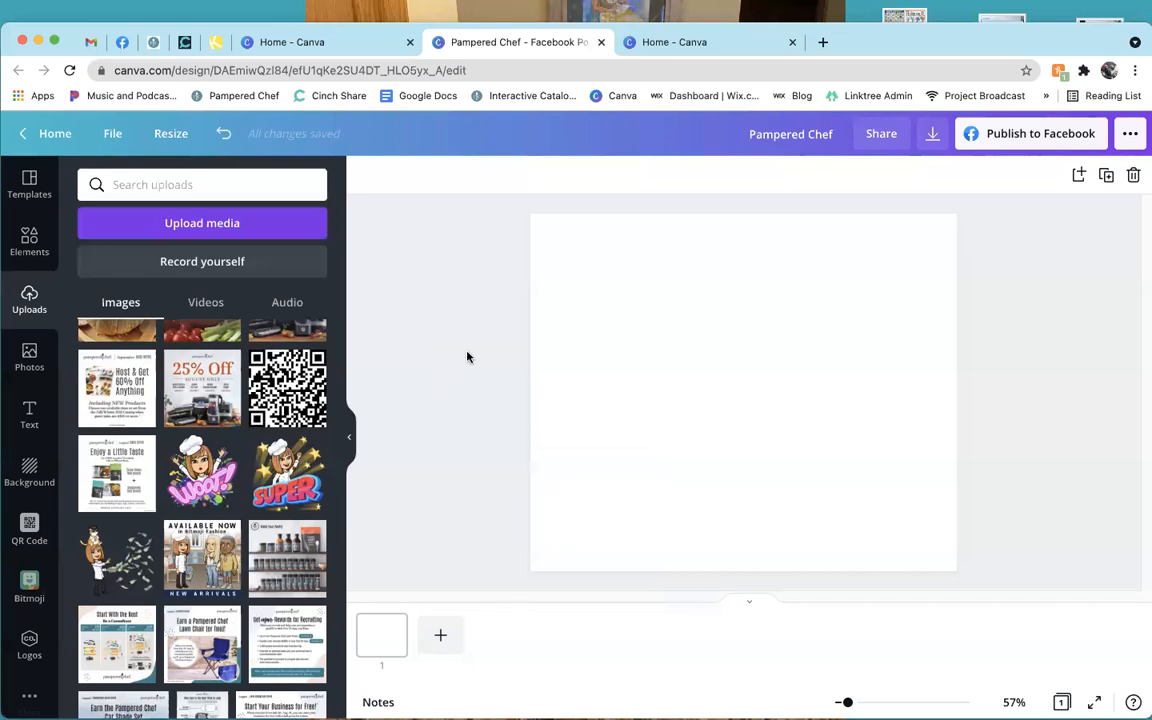
left_click(155, 42)
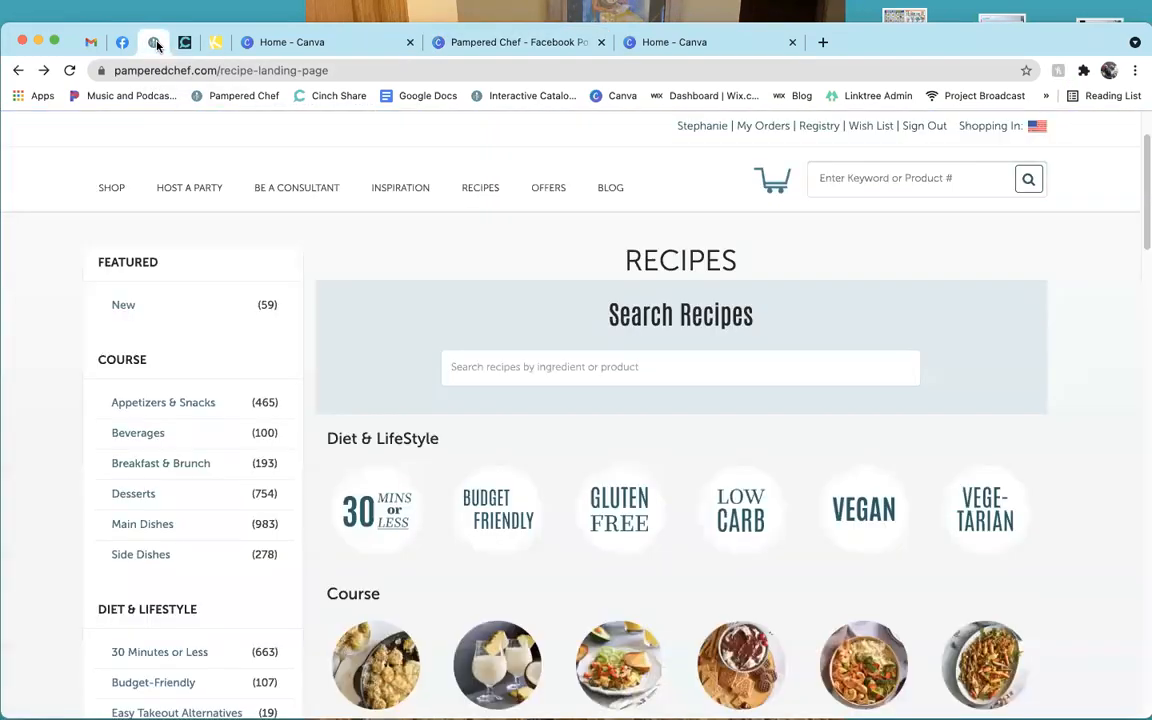
Switch to Consultant's Corner, sign in with the saved password, and open Marketing Imagery.
scroll(375, 195, "up", 3)
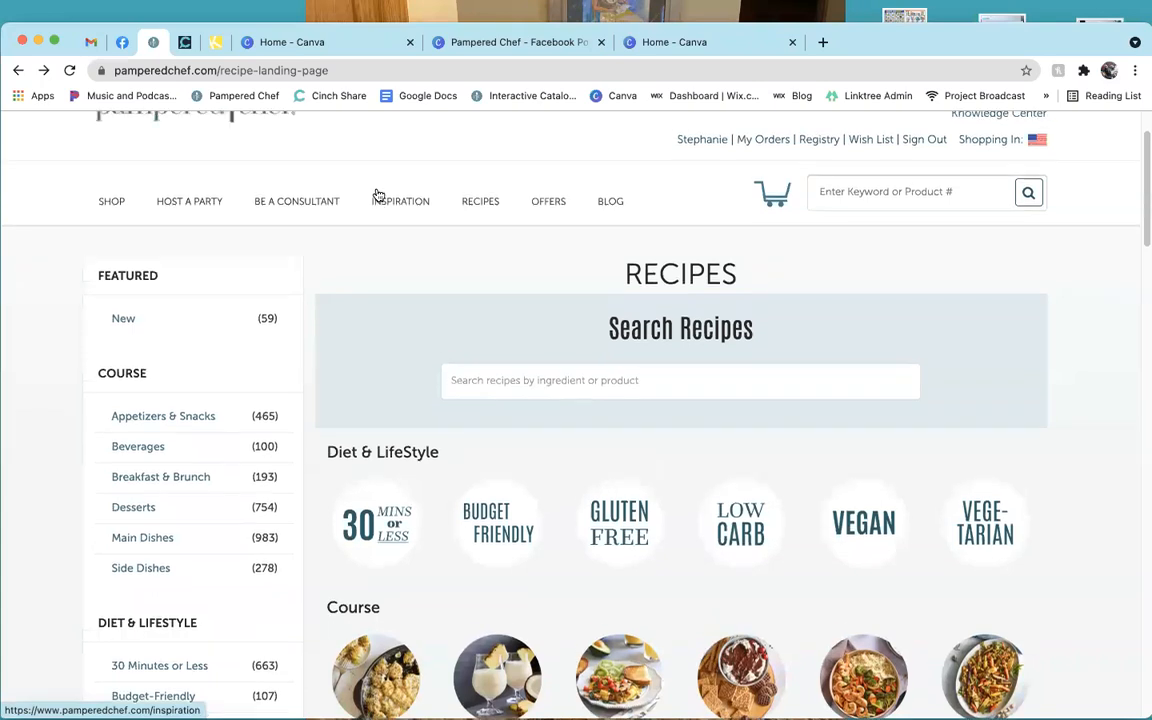
mouse_move(690, 238)
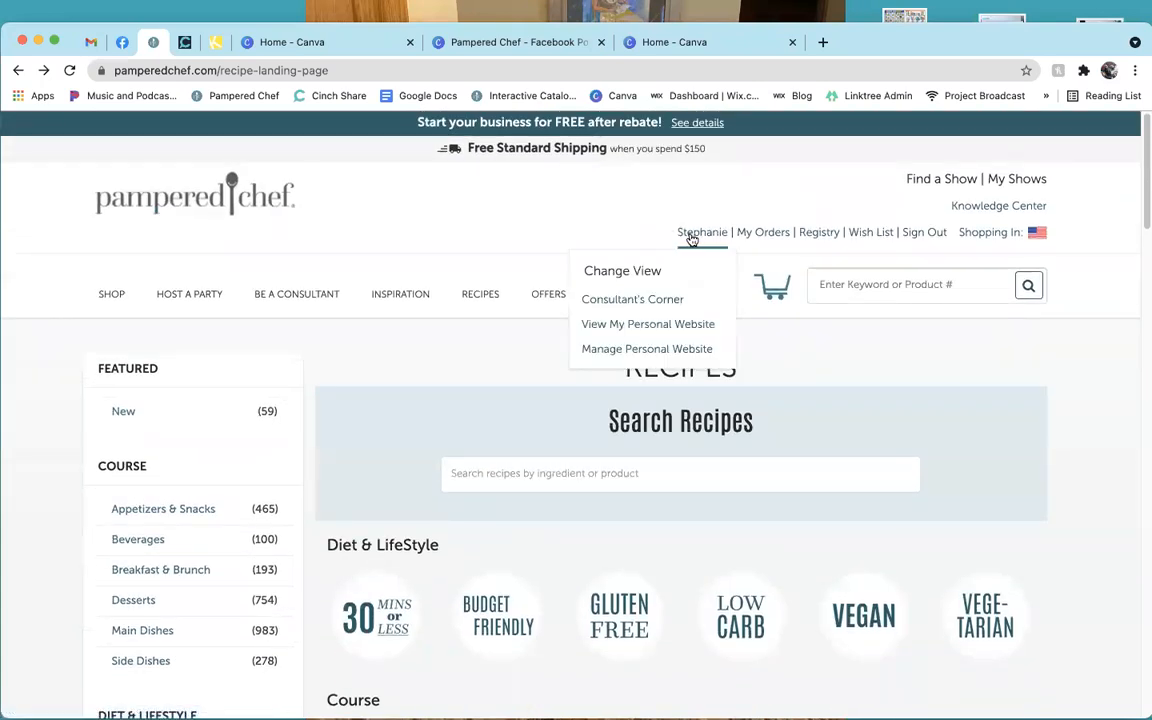
left_click(676, 305)
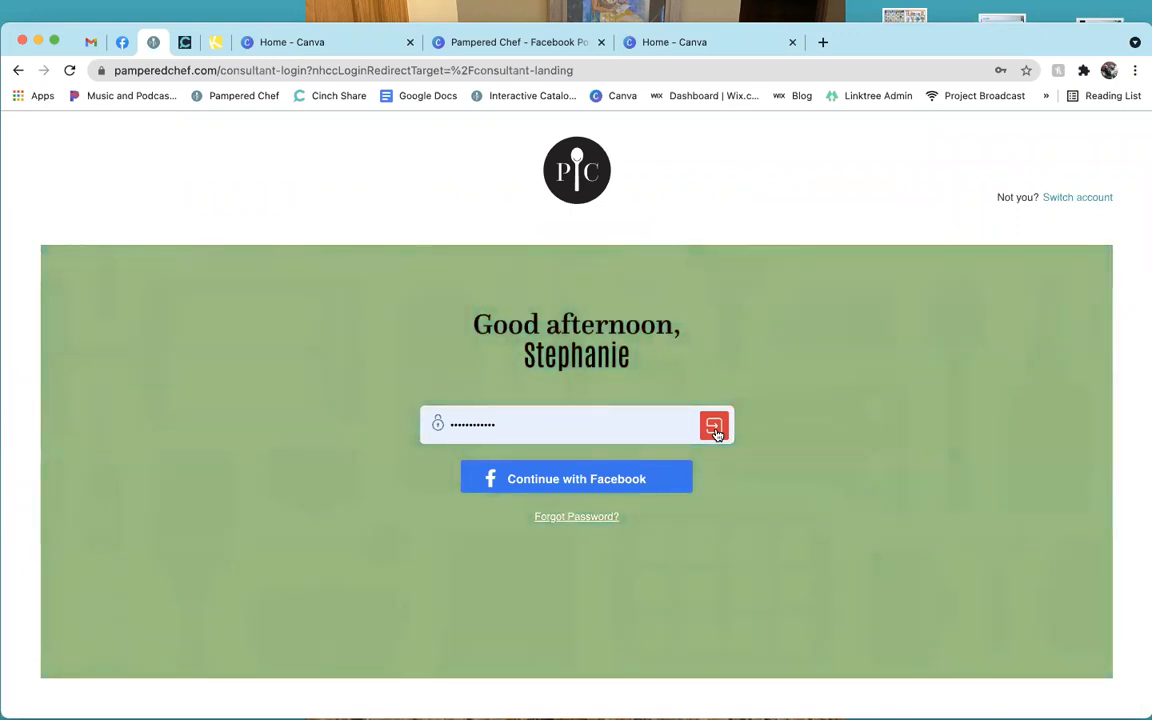
left_click(716, 433)
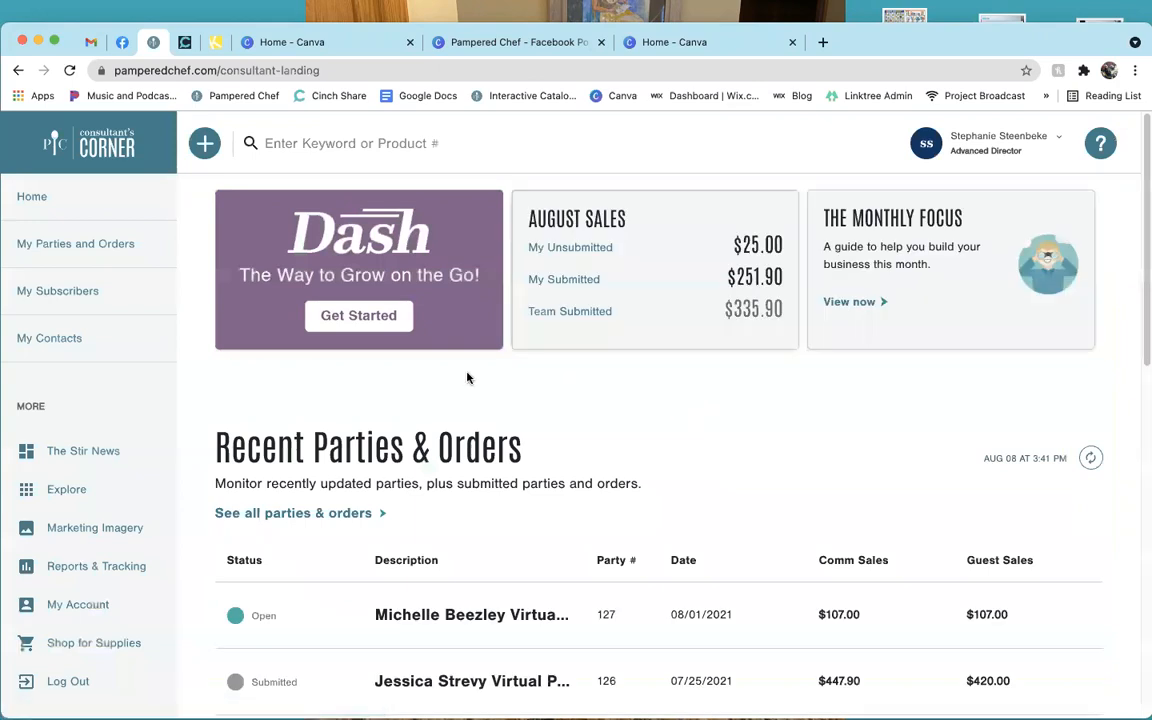
left_click(90, 530)
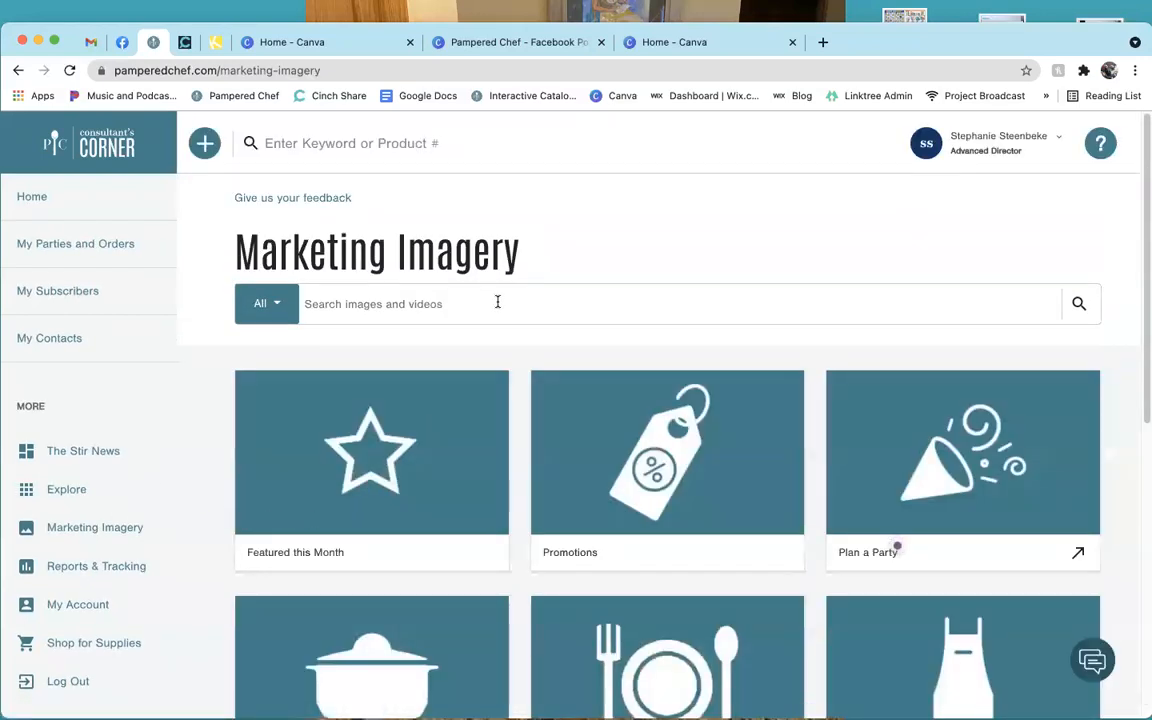
Filter the marketing library to Products and search it for 'pumpkin'.
scroll(525, 373, "down", 1)
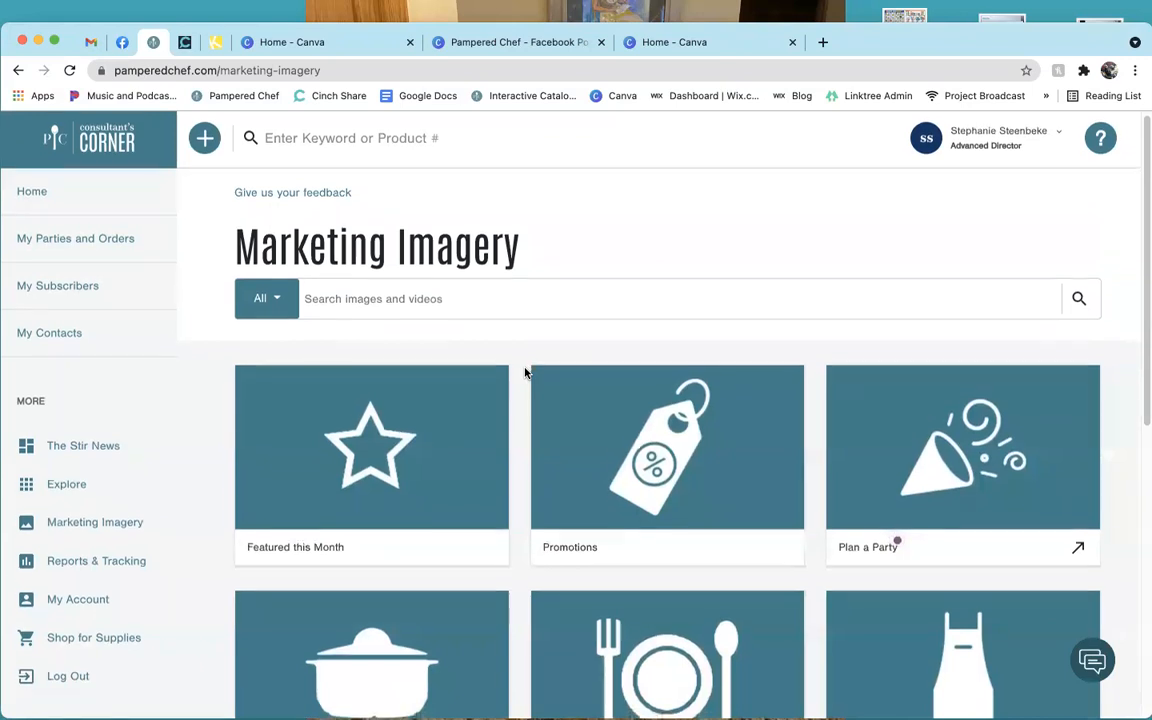
scroll(525, 373, "down", 2)
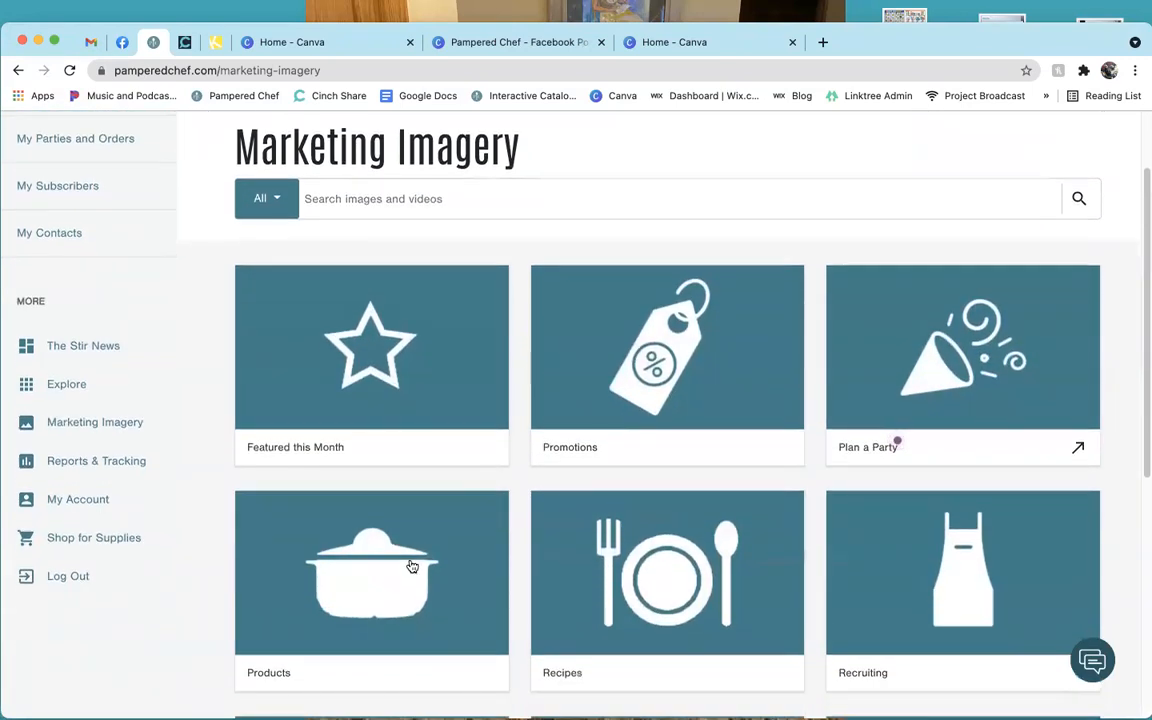
left_click(407, 567)
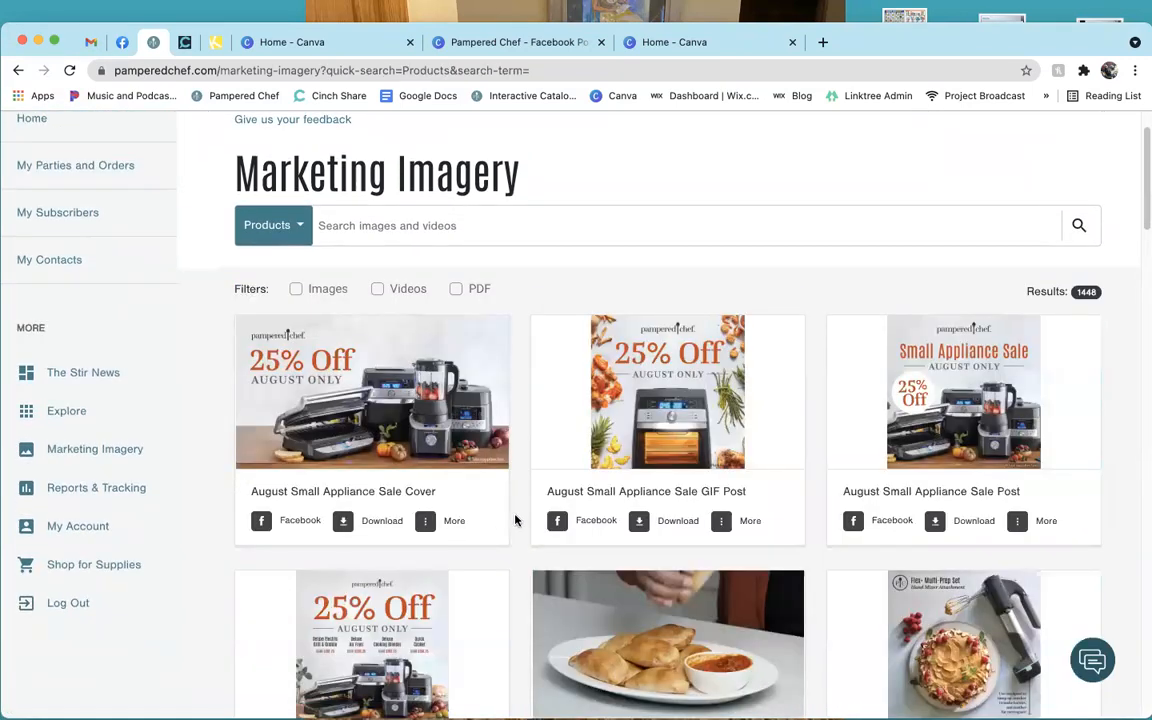
scroll(517, 515, "down", 5)
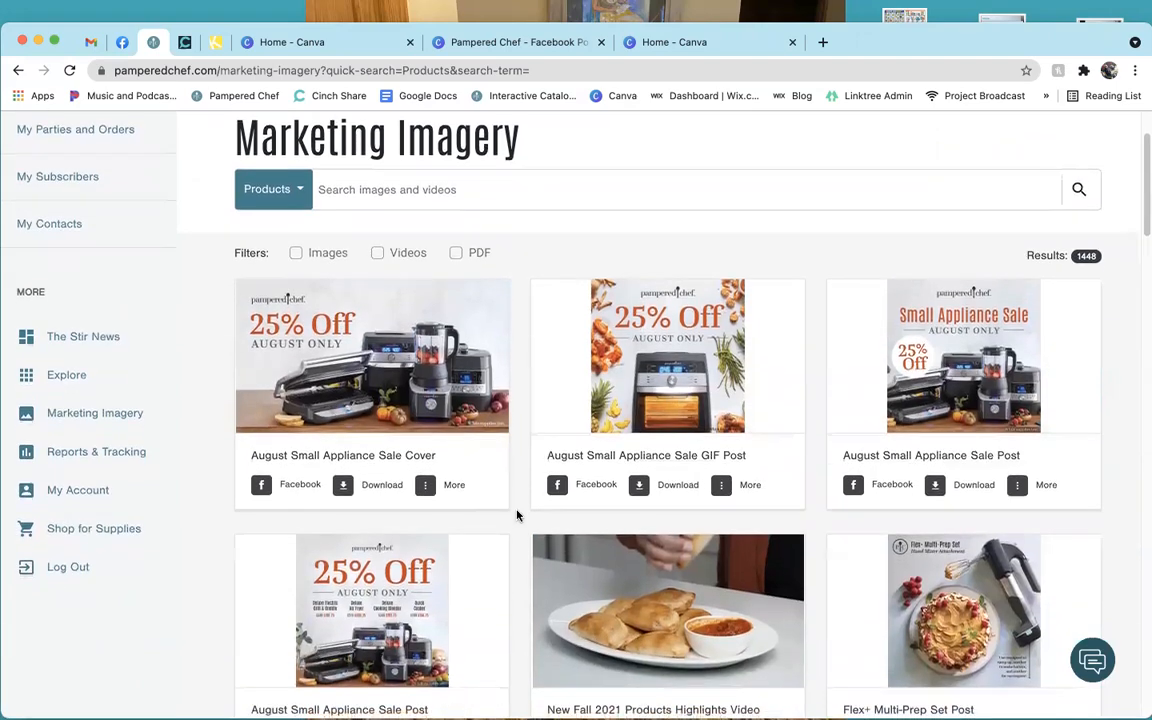
scroll(517, 515, "down", 5)
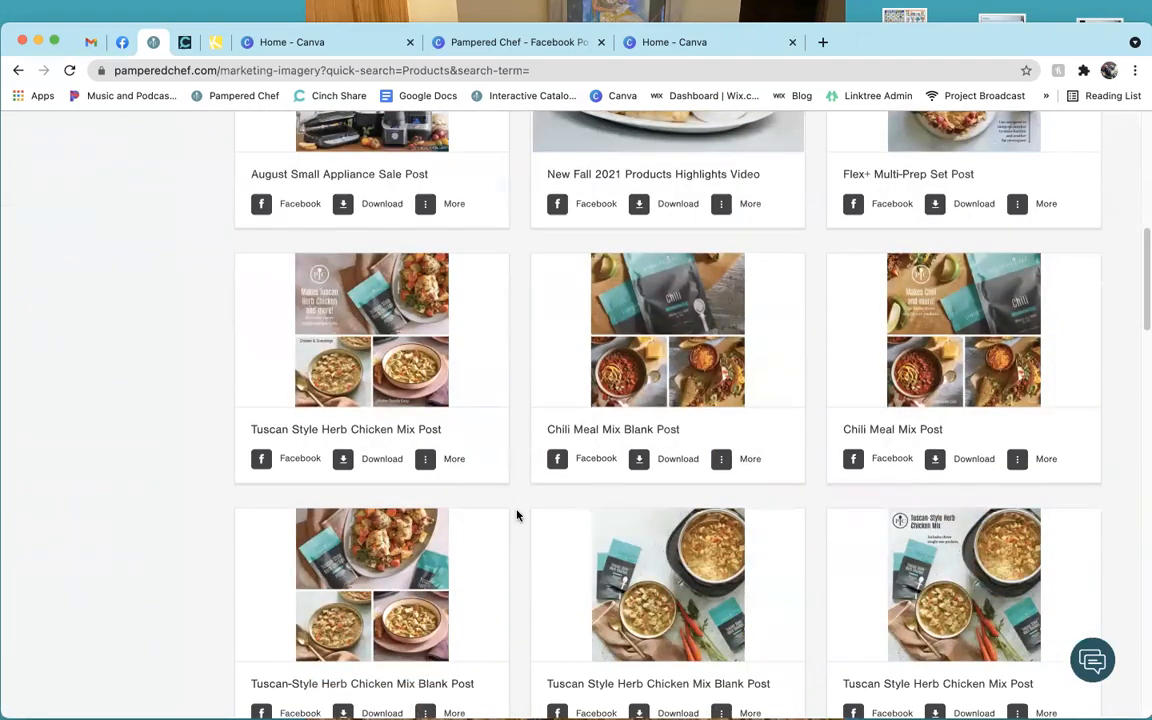
scroll(517, 515, "up", 10)
left_click(363, 305)
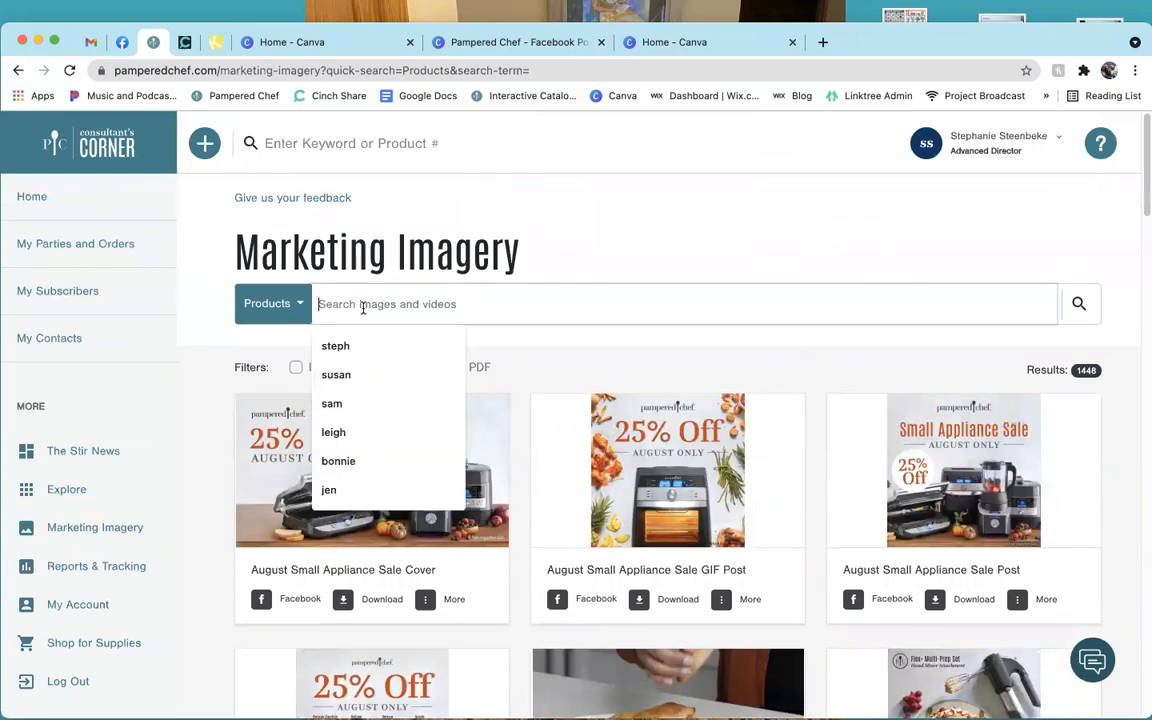
type("pum")
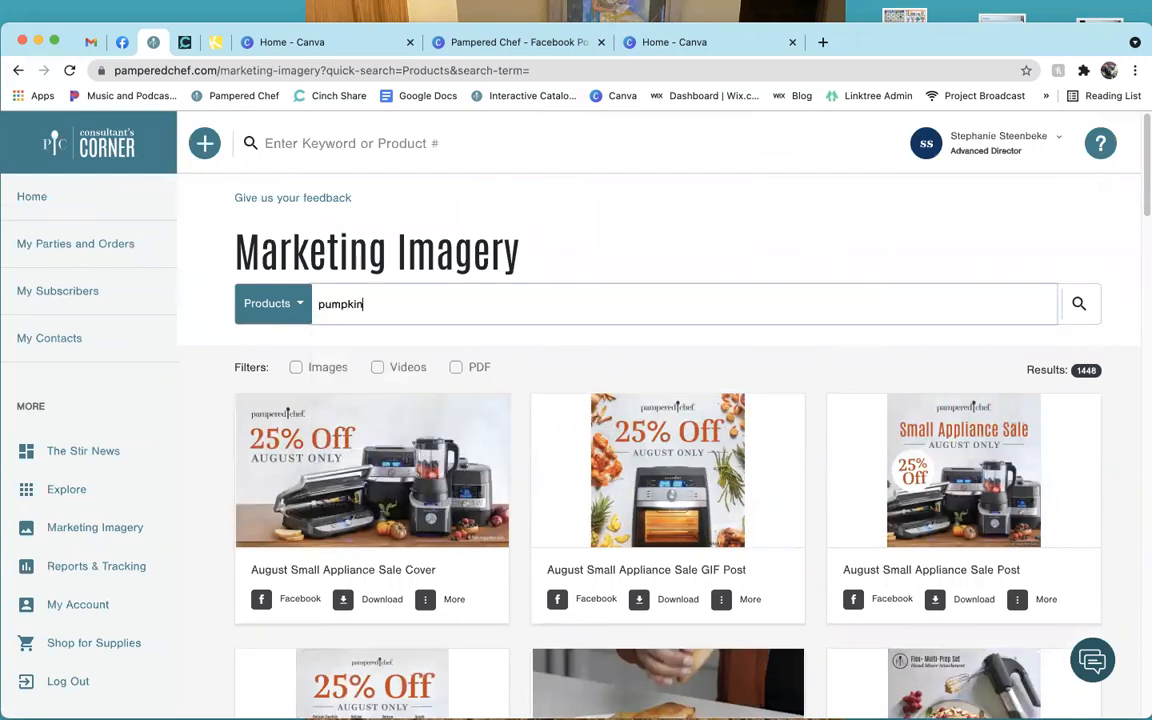
type("pkin")
key("Return")
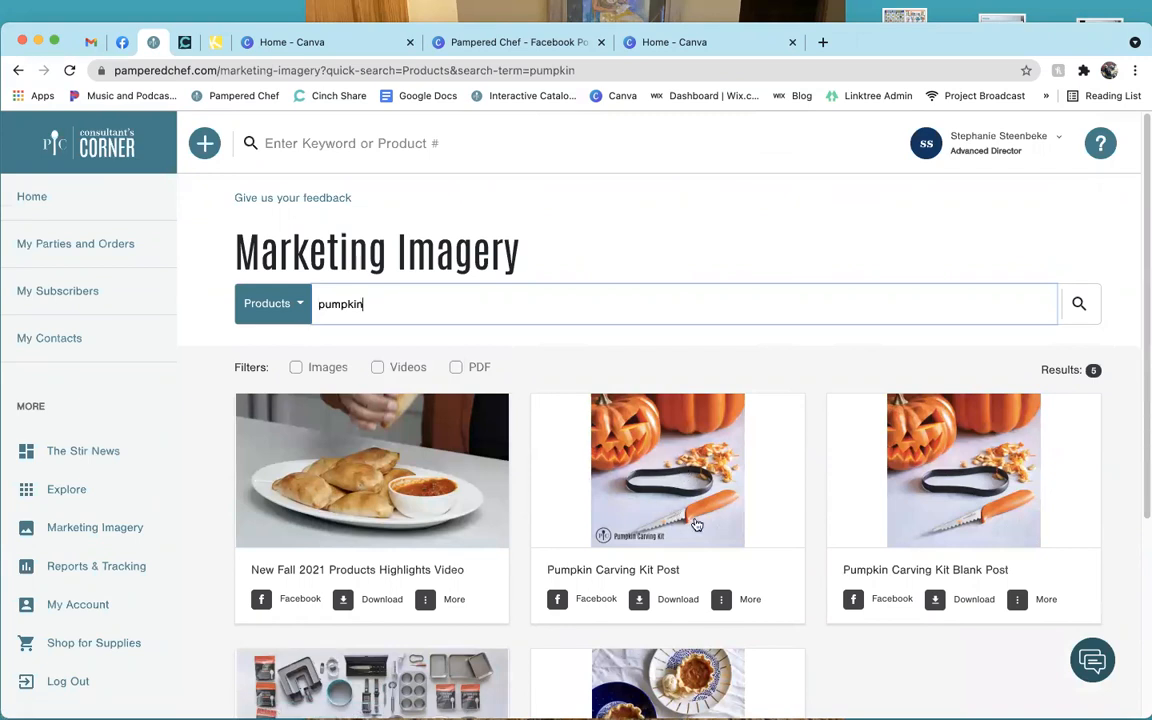
Save the Pumpkin Carving Kit Post image to Documents > Pampered Chef > Images.
left_click(640, 600)
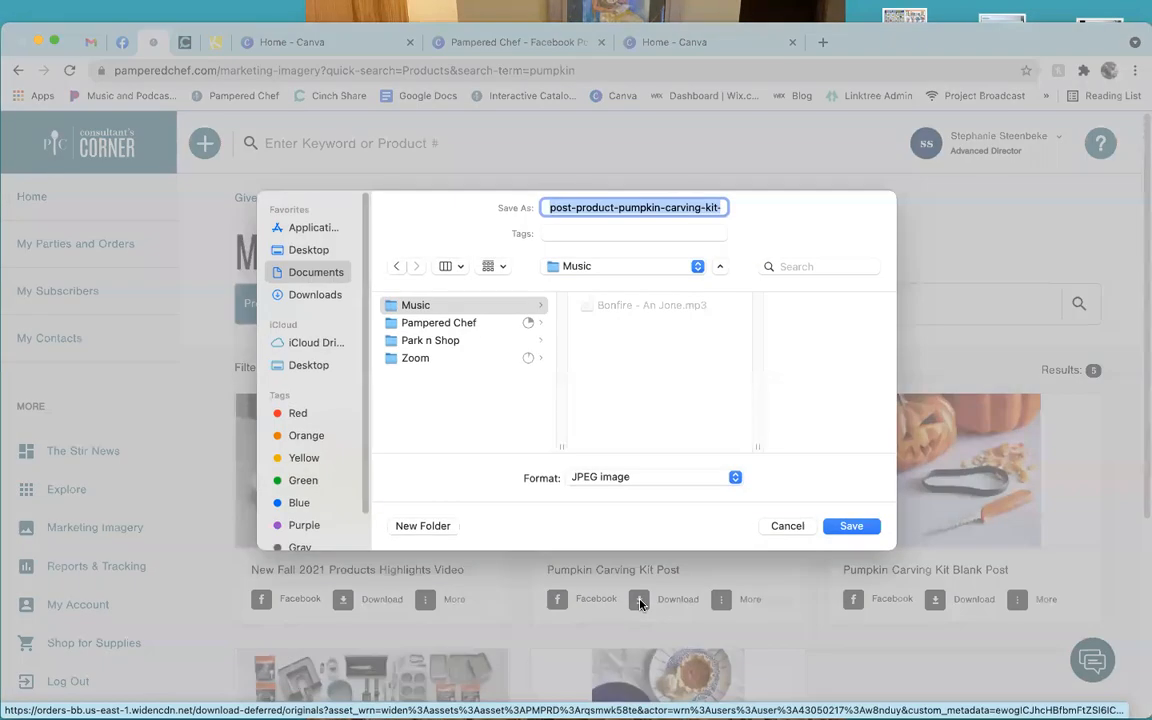
left_click(588, 268)
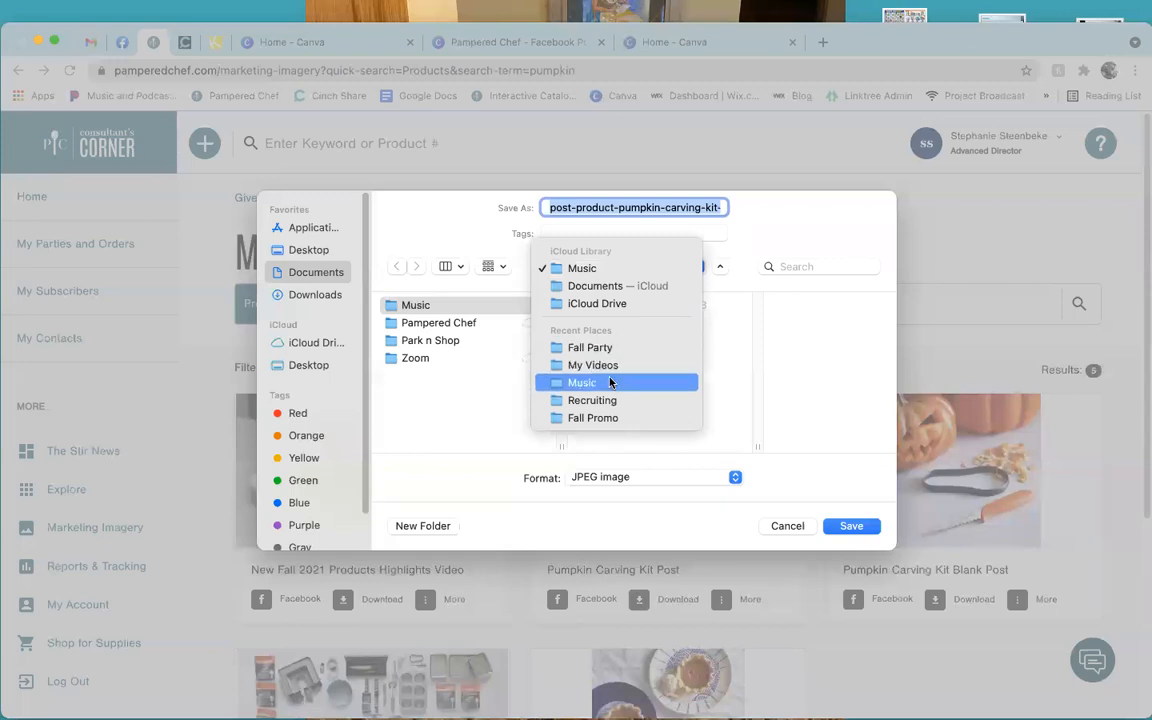
left_click(314, 285)
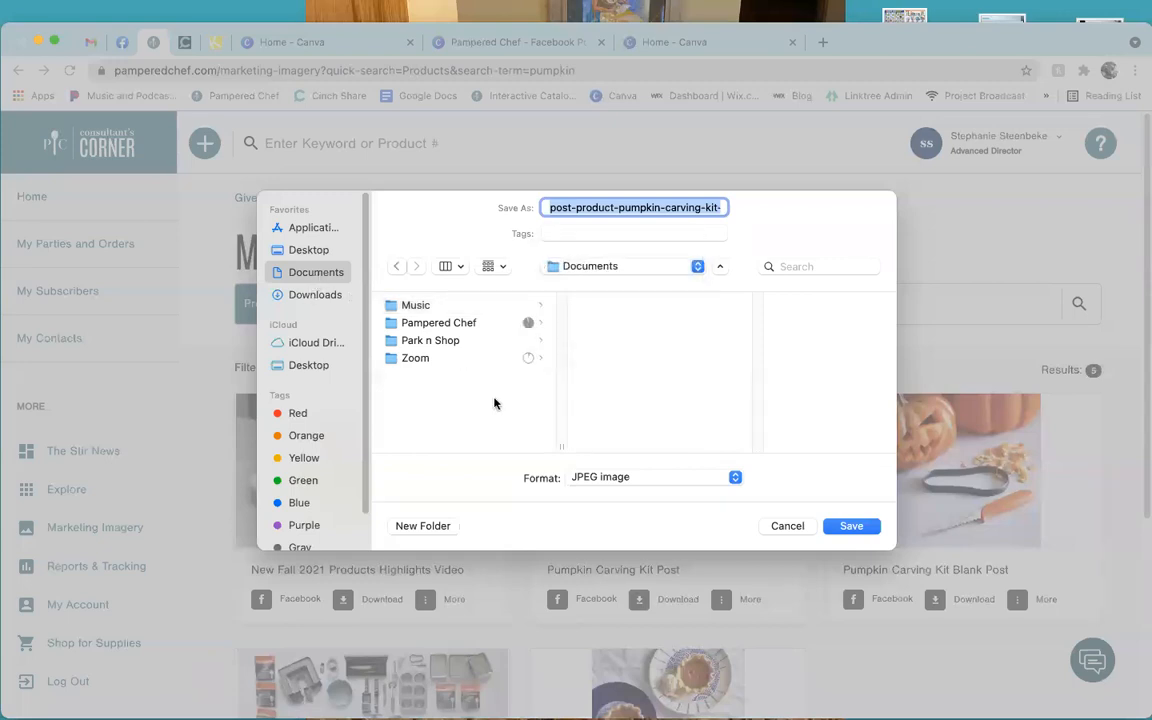
left_click(452, 323)
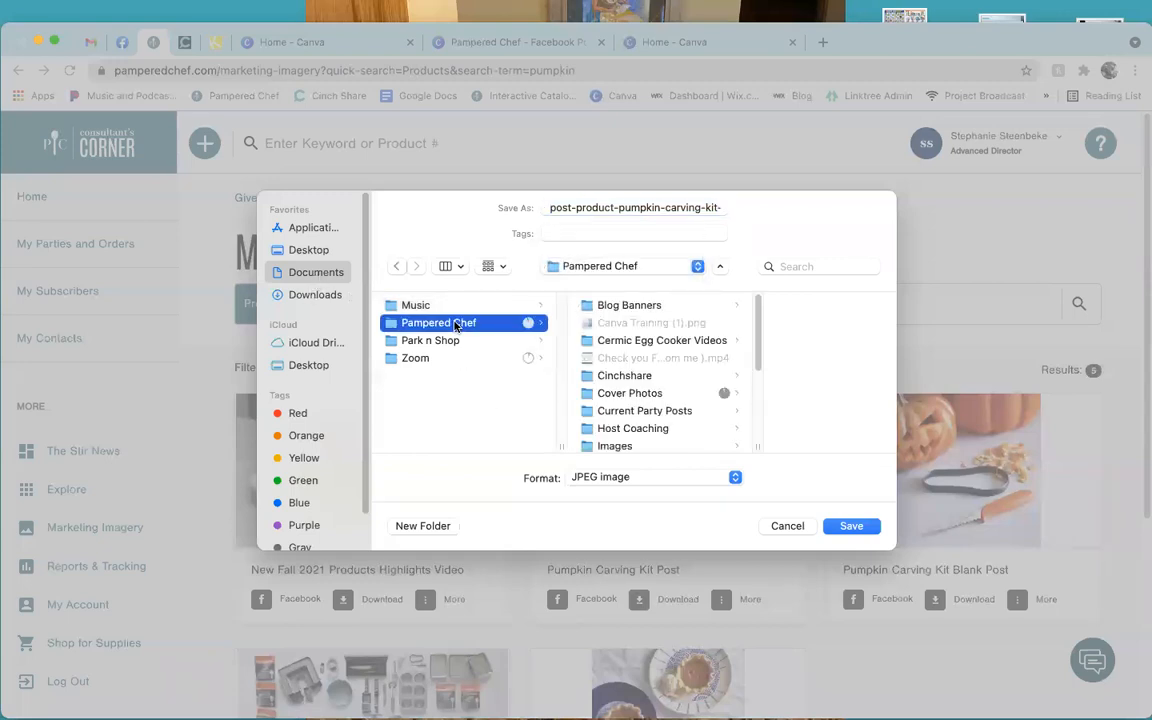
scroll(655, 405, "down", 1)
left_click(648, 420)
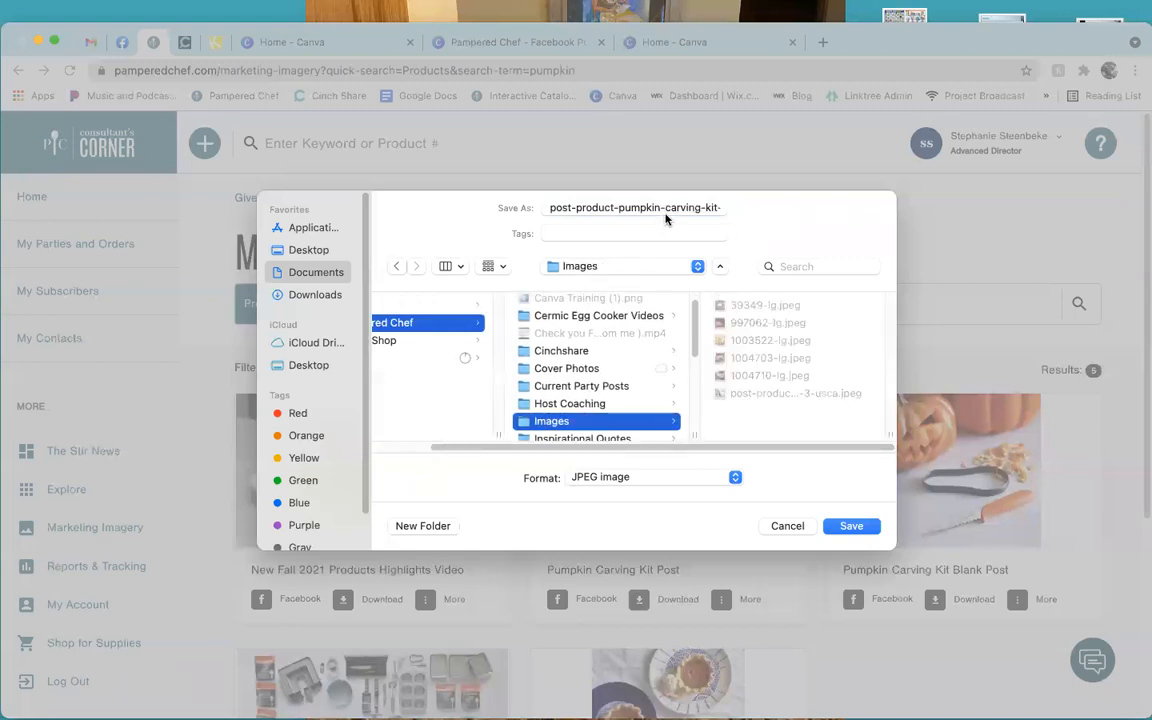
left_click(851, 526)
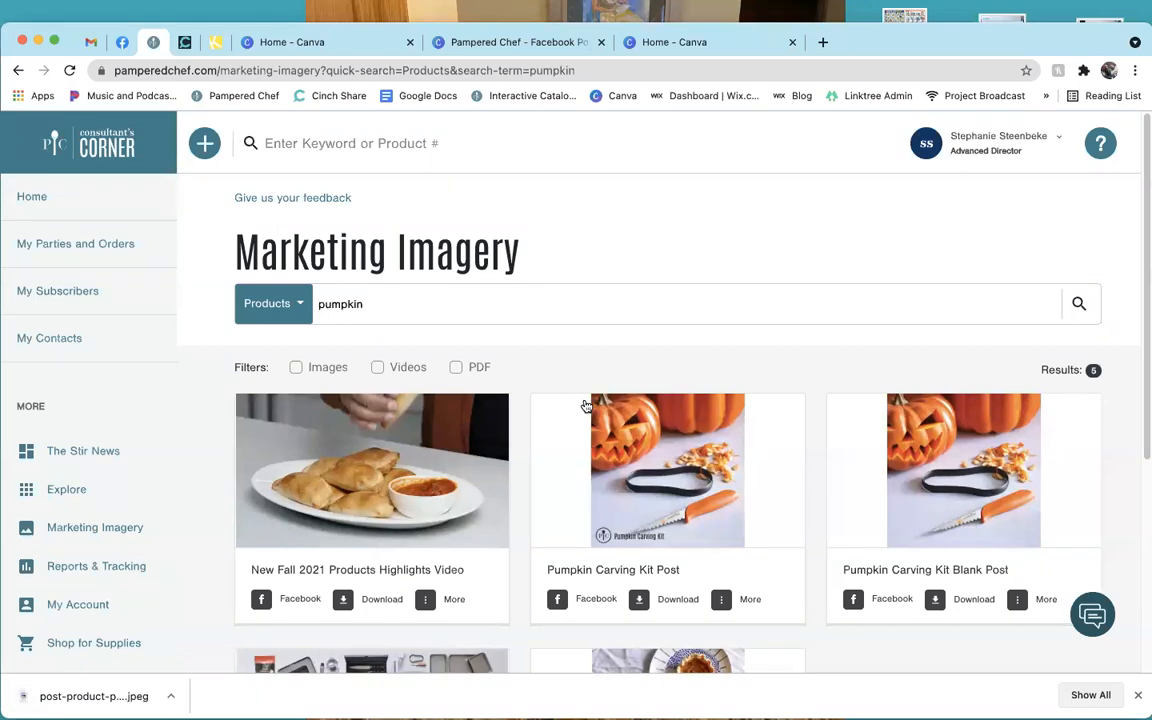
scroll(586, 405, "down", 3)
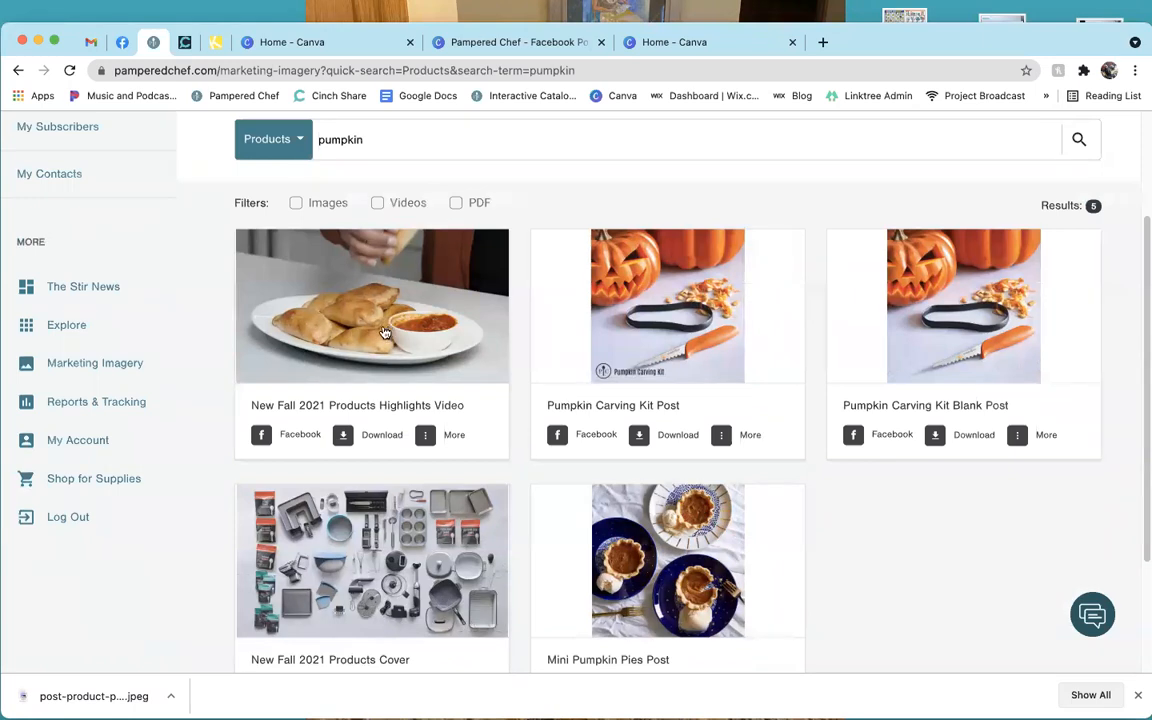
left_click(430, 368)
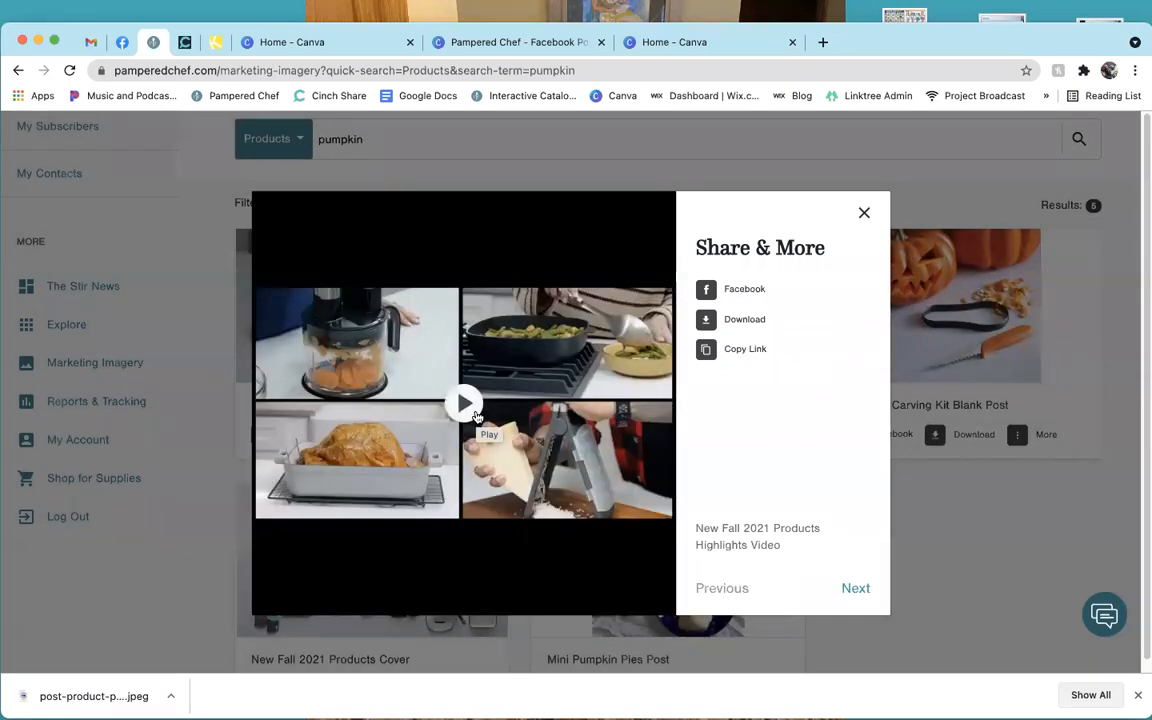
Download the highlights video as video-highlights-new-fall-products.mp4 into the Images folder.
left_click(864, 213)
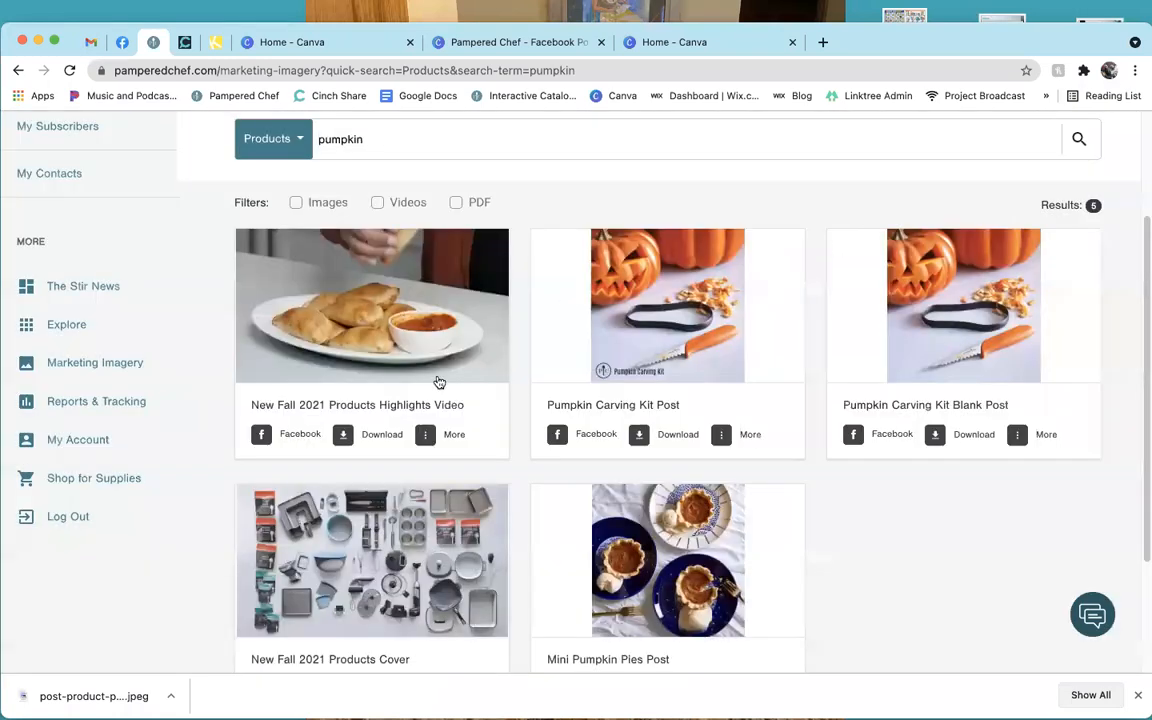
left_click(343, 436)
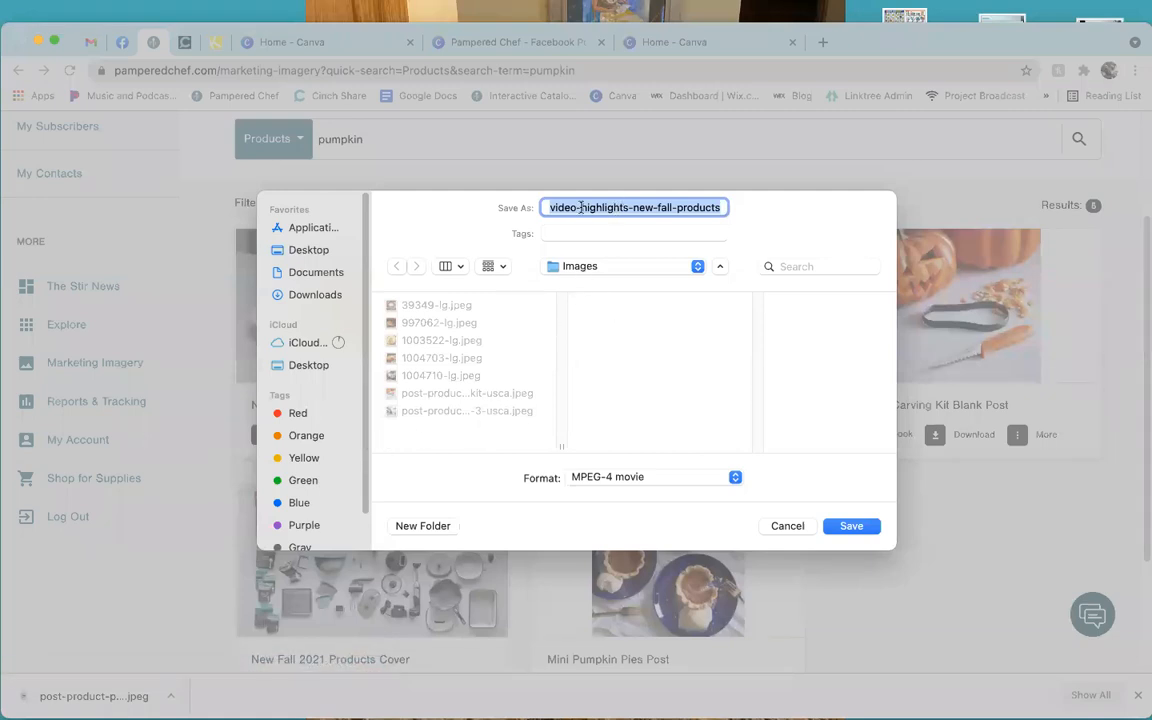
left_click(851, 527)
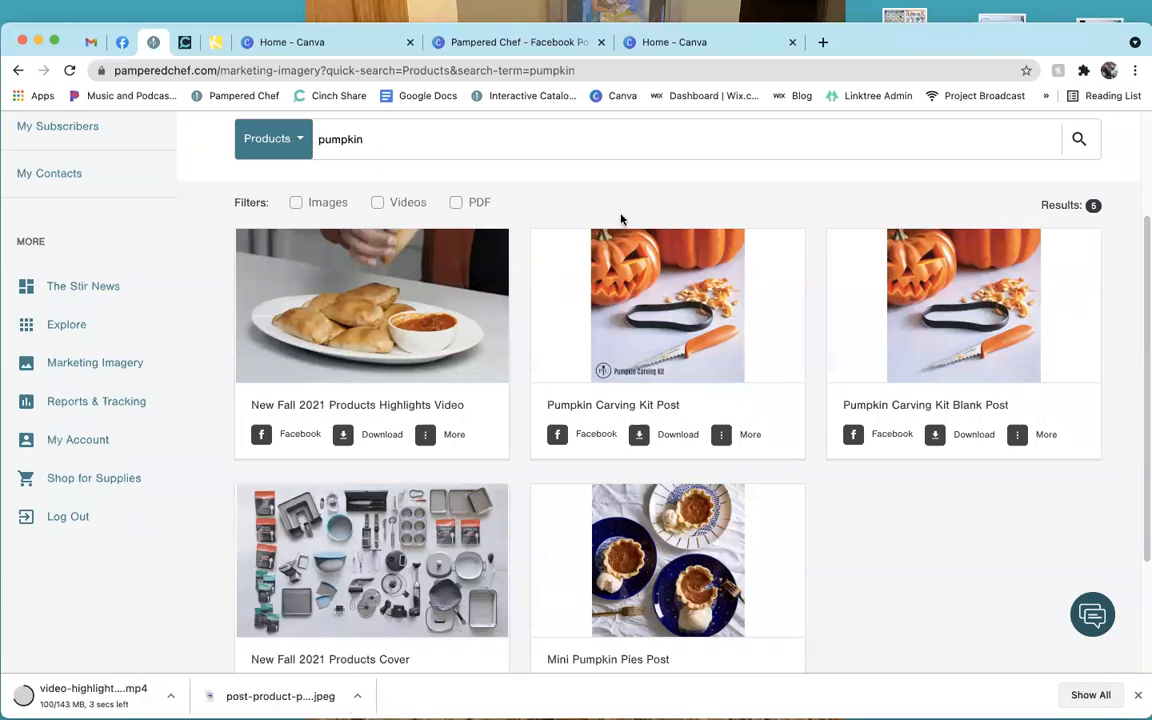
Upload the pumpkin-carving-kit jpeg from the Pampered Chef Images folder to the Canva design.
left_click(280, 45)
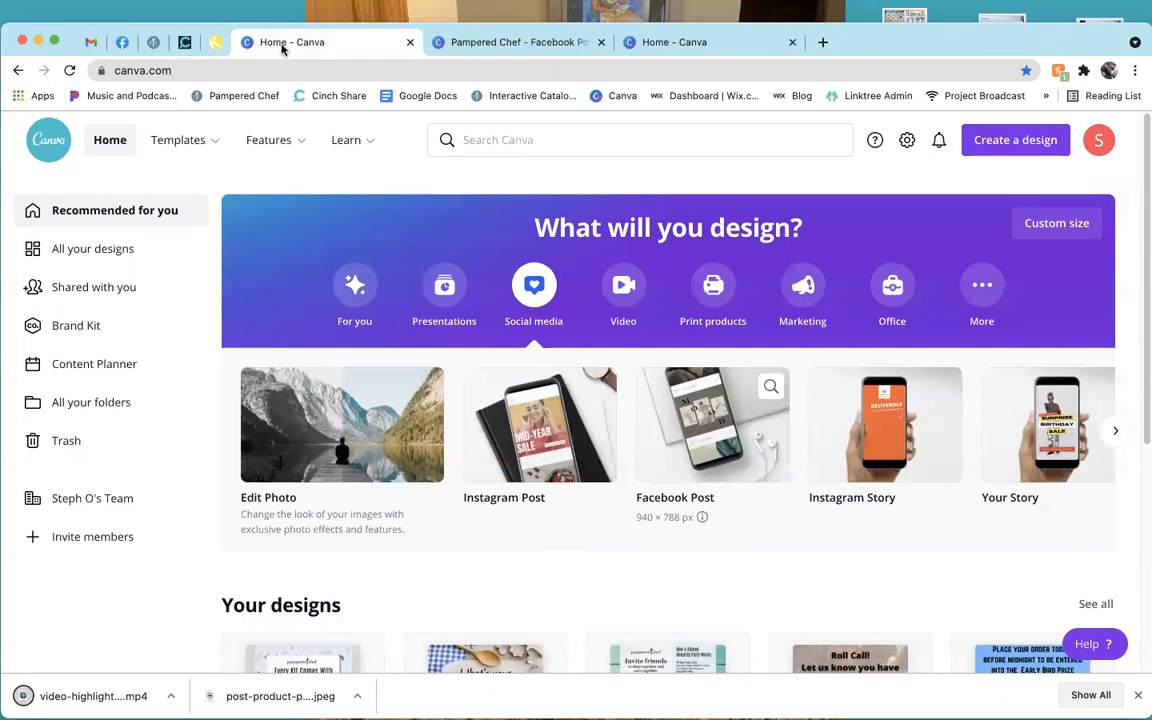
left_click(485, 40)
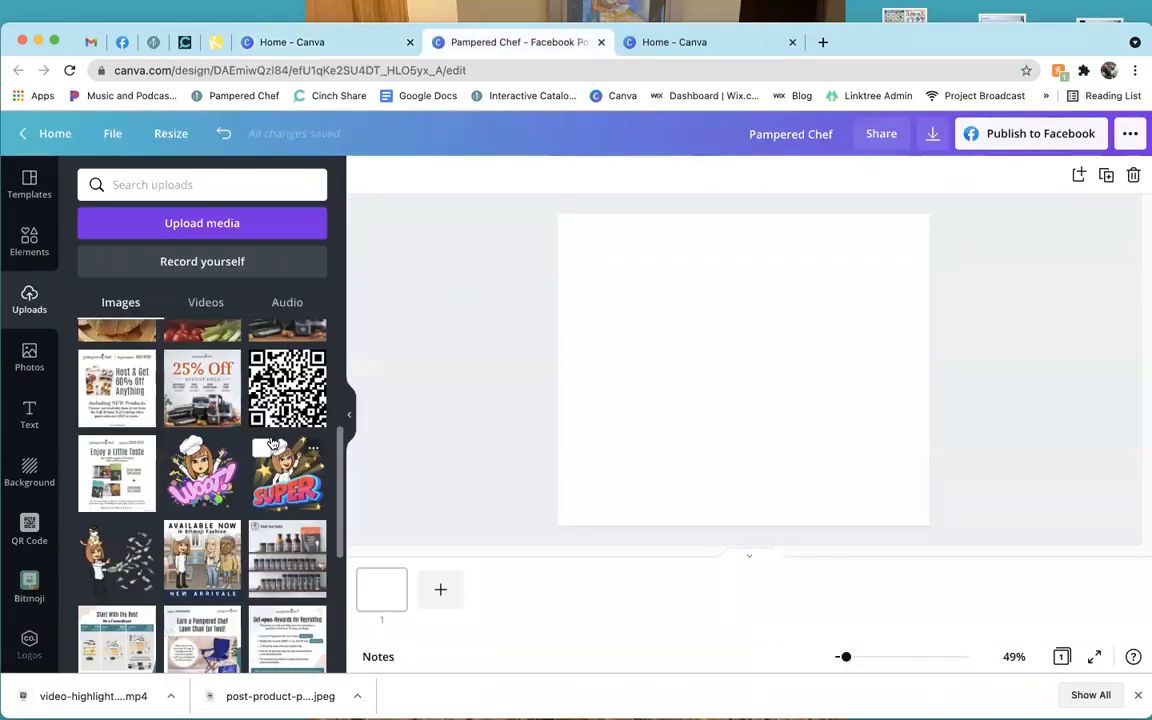
scroll(272, 443, "up", 5)
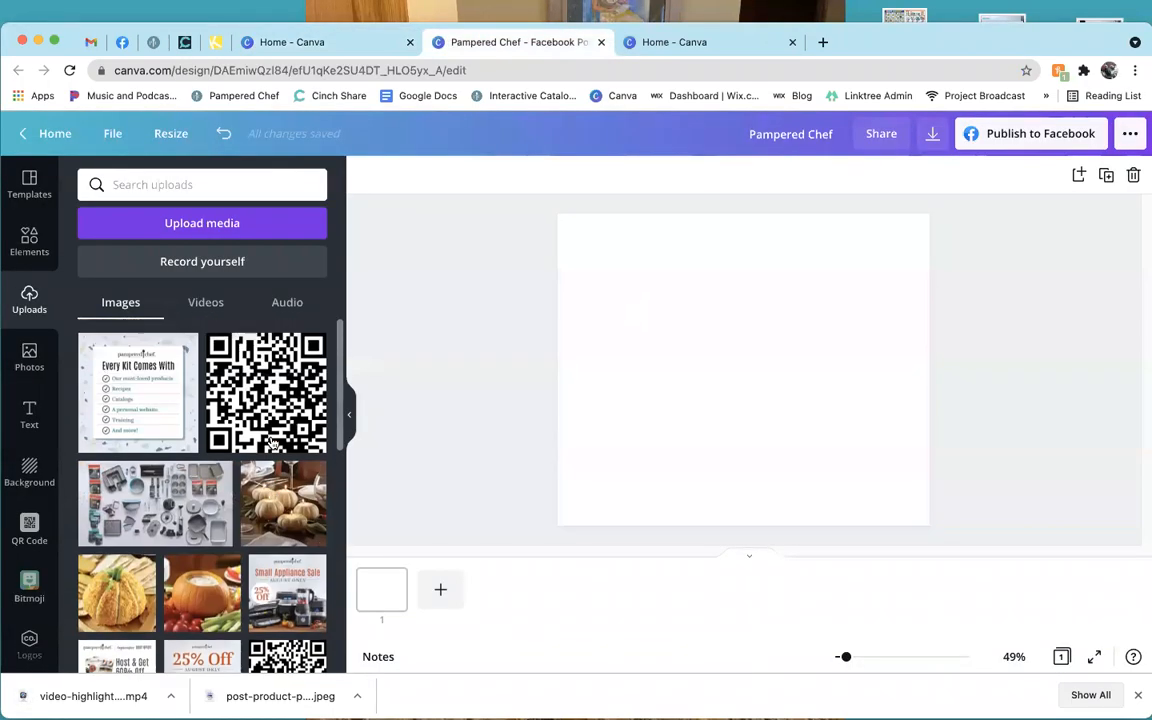
left_click(274, 224)
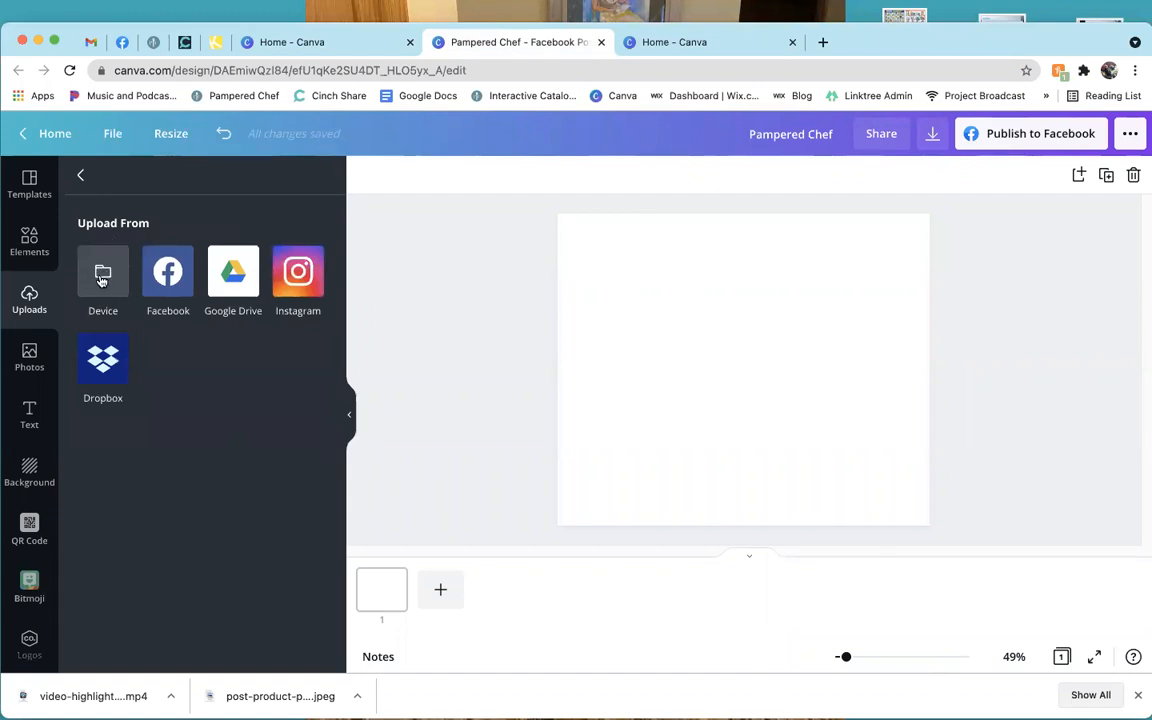
left_click(102, 279)
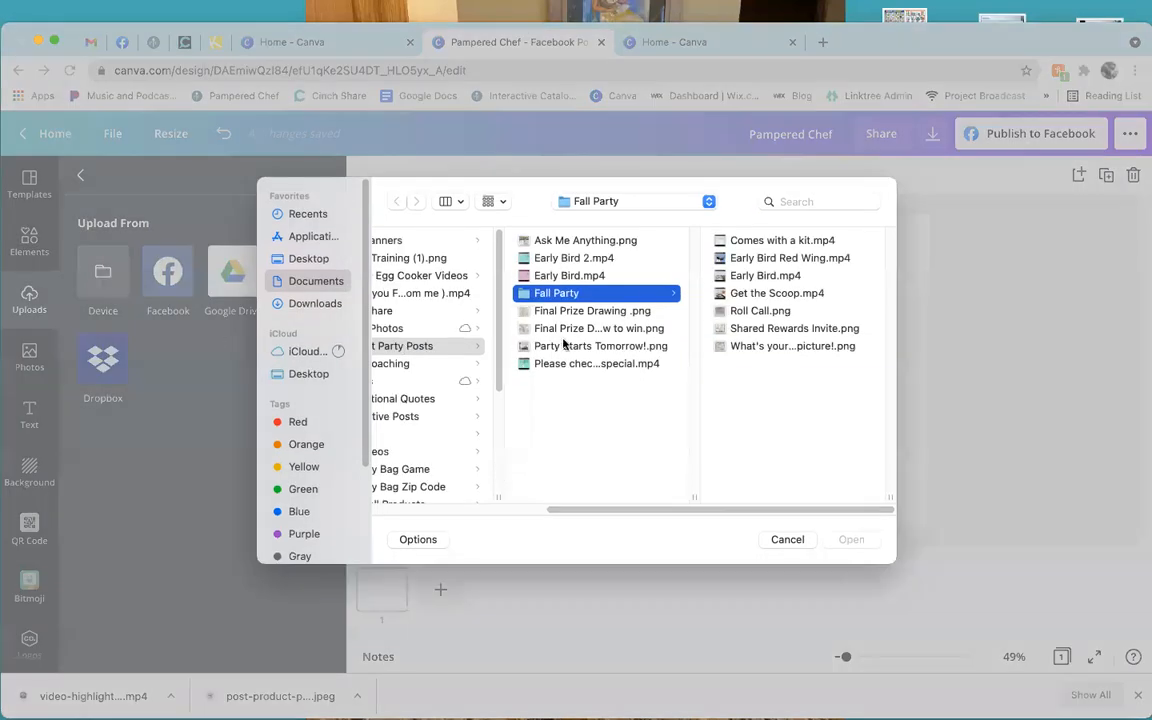
left_click(418, 487)
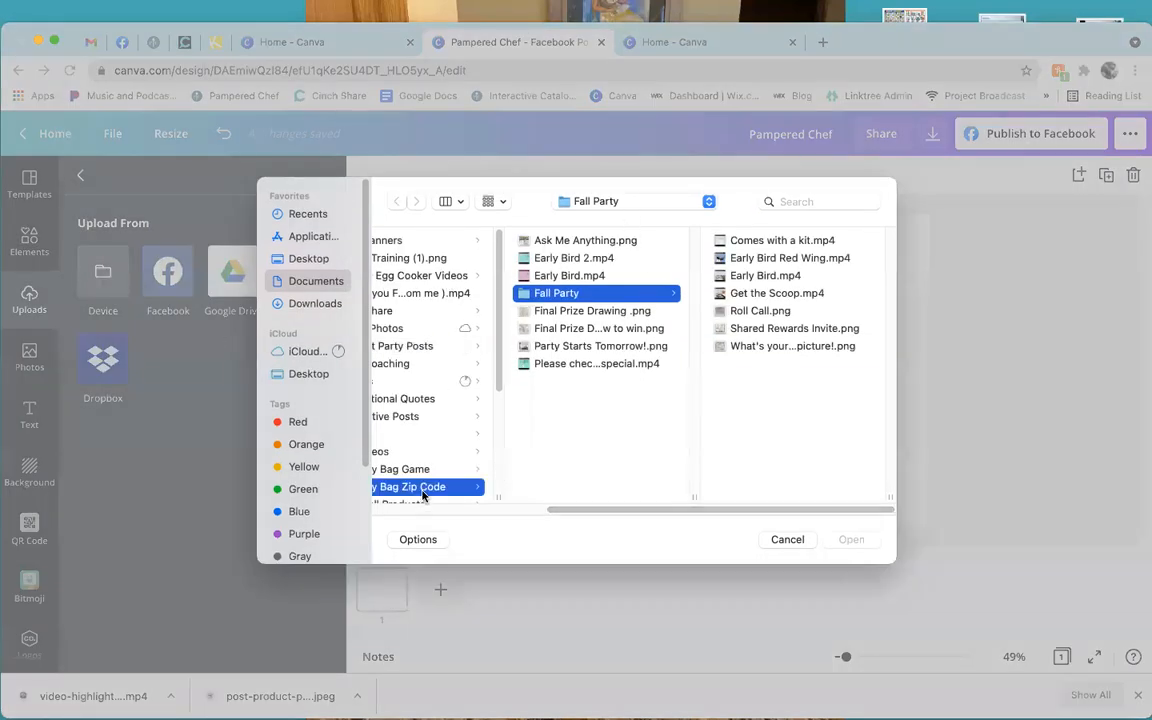
left_click(420, 382)
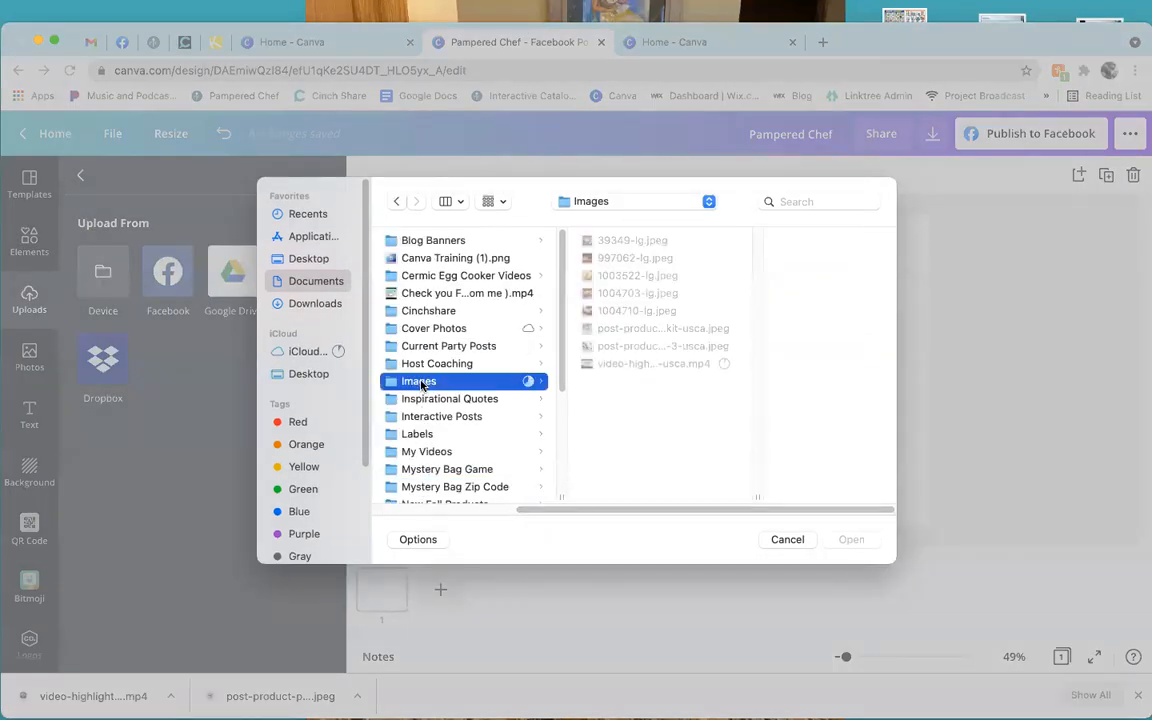
left_click(668, 365)
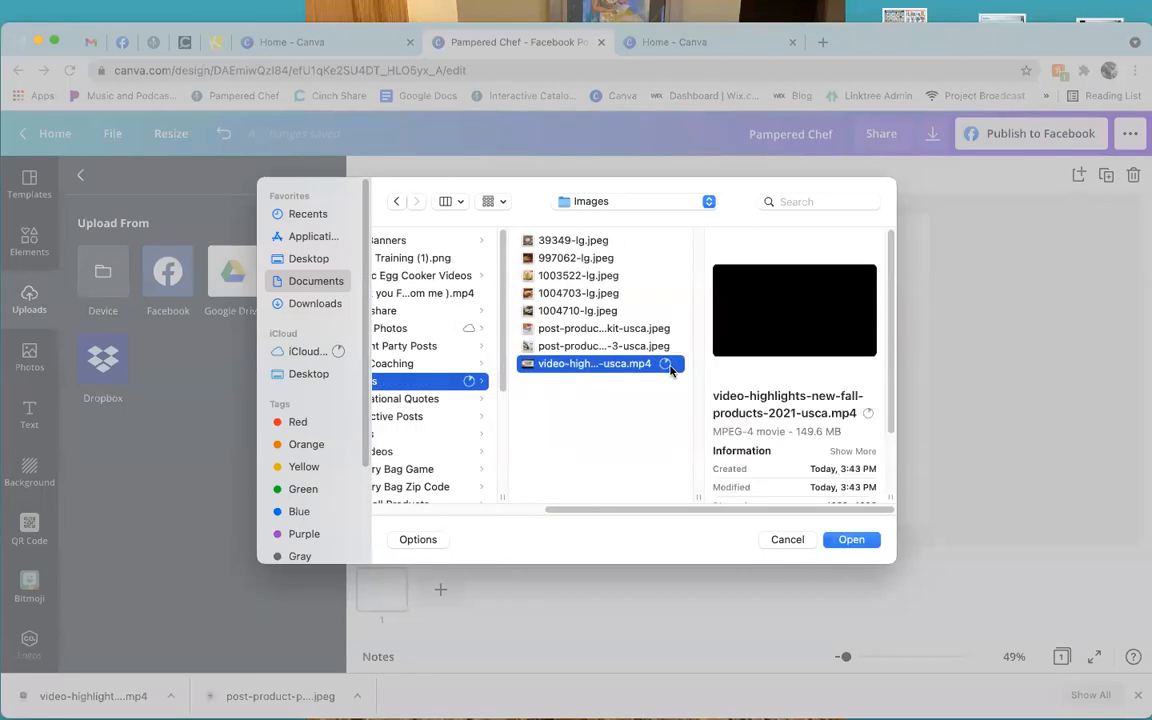
left_click(603, 346)
left_click(606, 329)
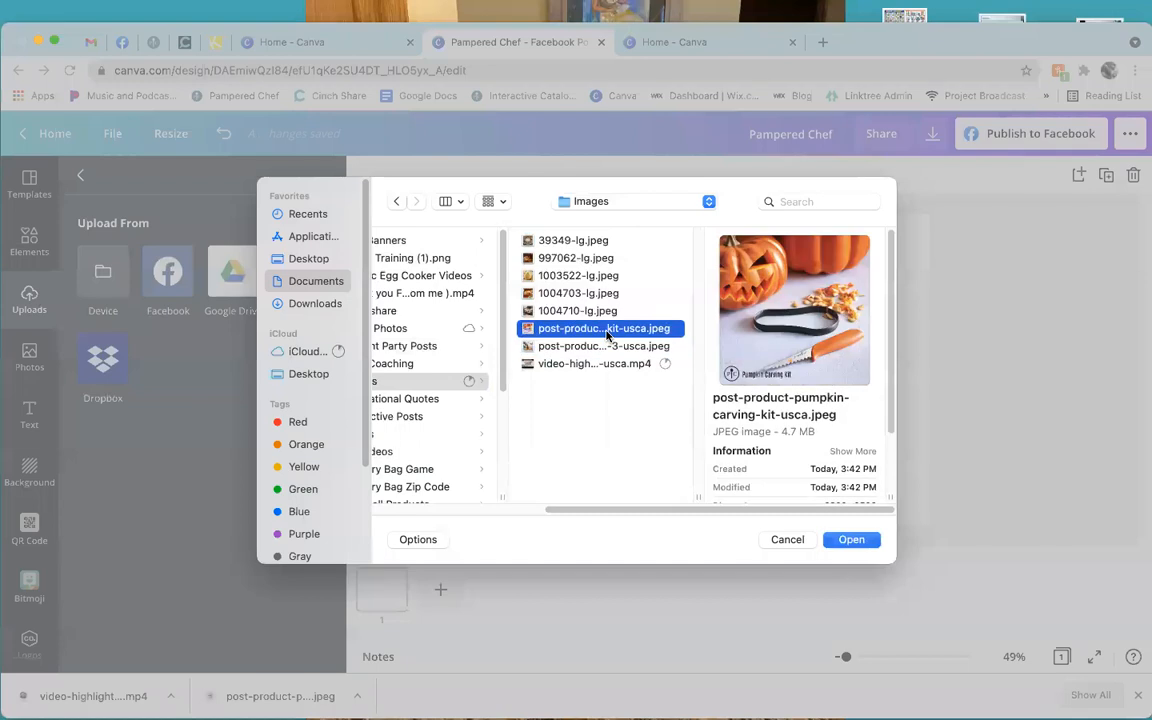
double_click(606, 334)
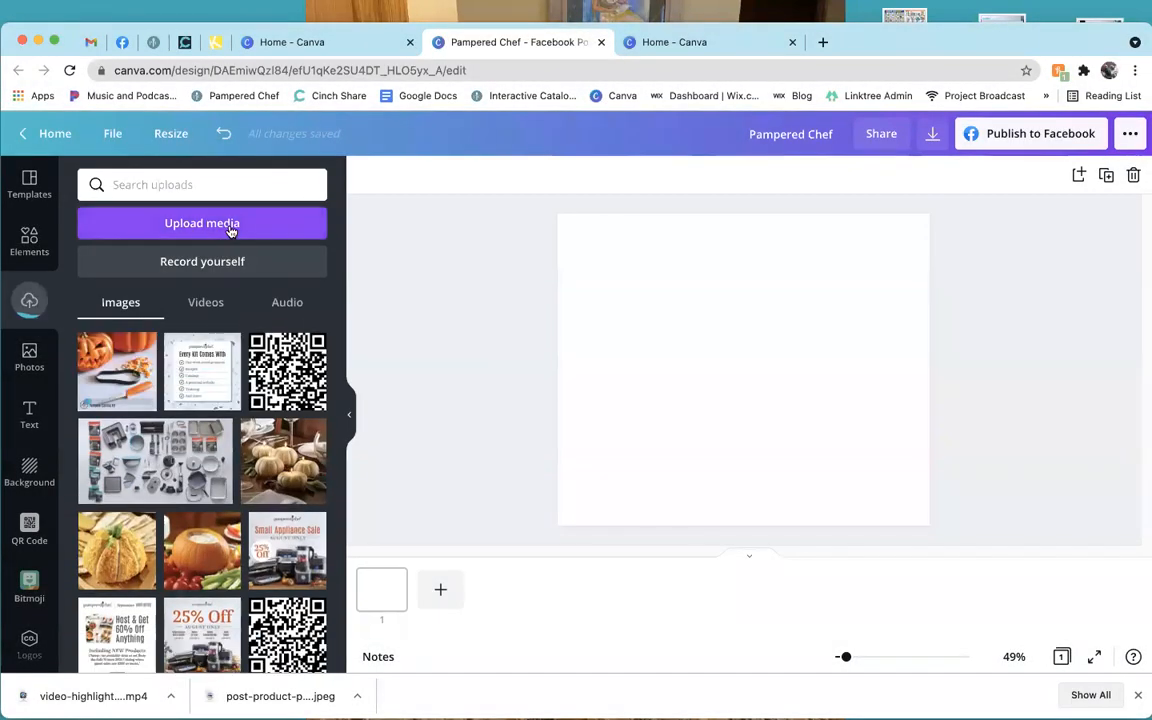
left_click(230, 228)
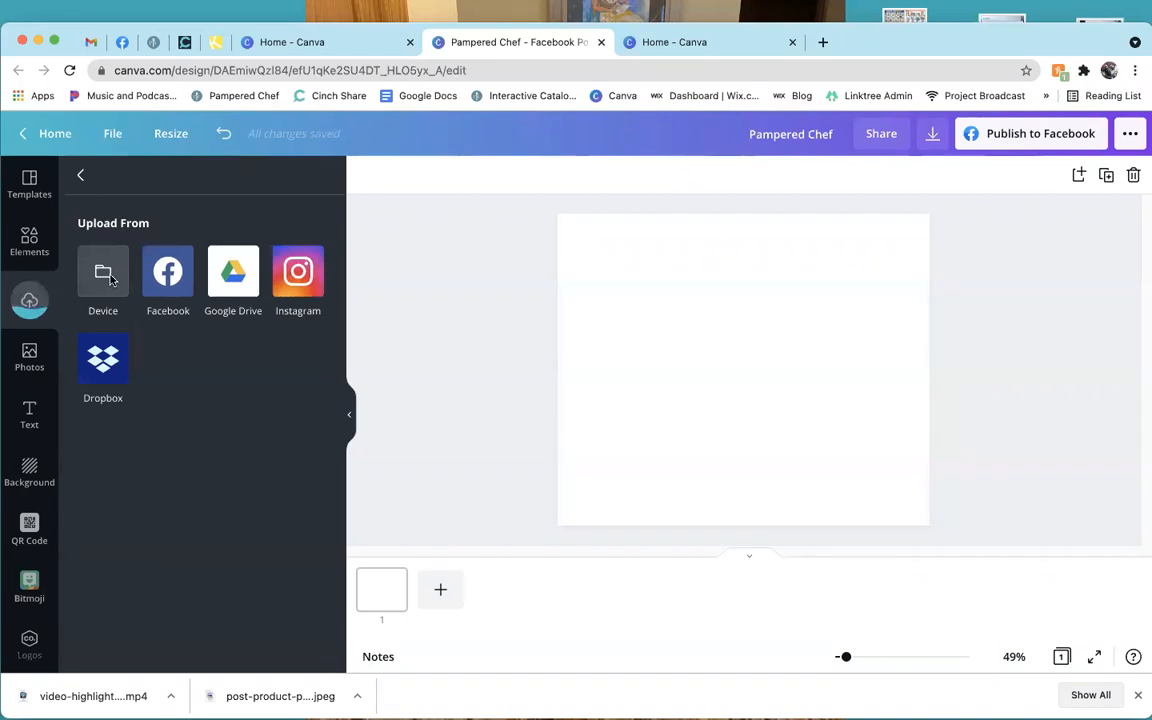
Upload the video-highlights mp4 from the computer to the design.
left_click(110, 279)
left_click(468, 363)
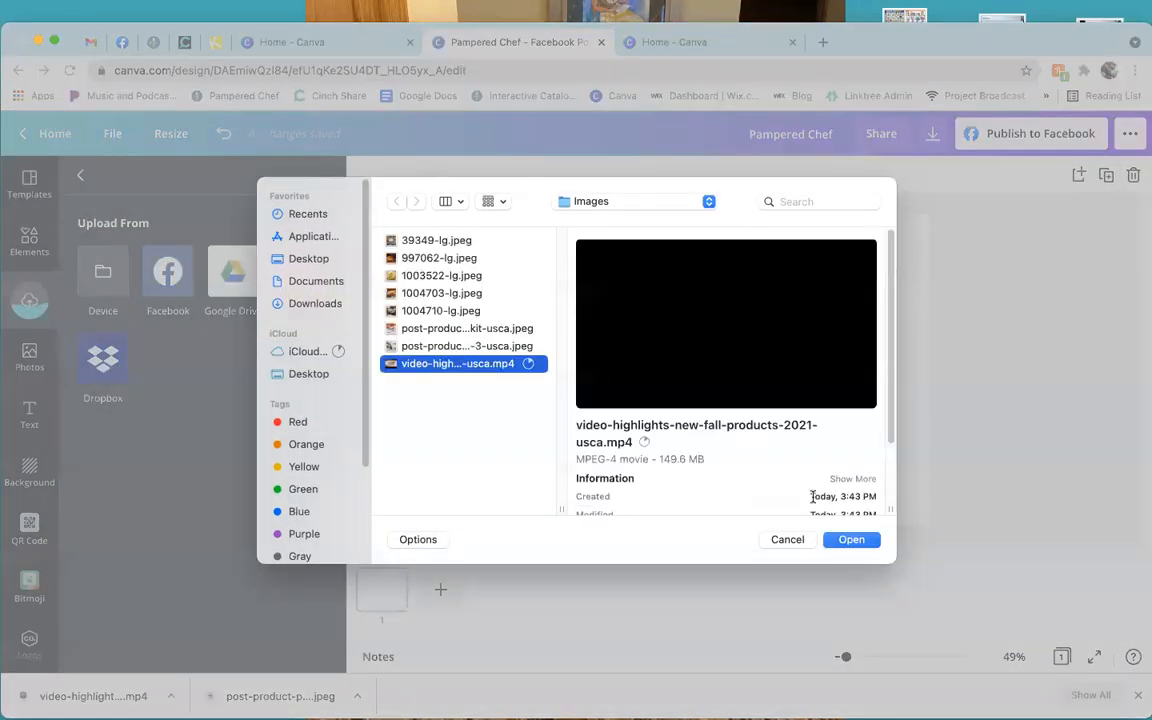
left_click(851, 540)
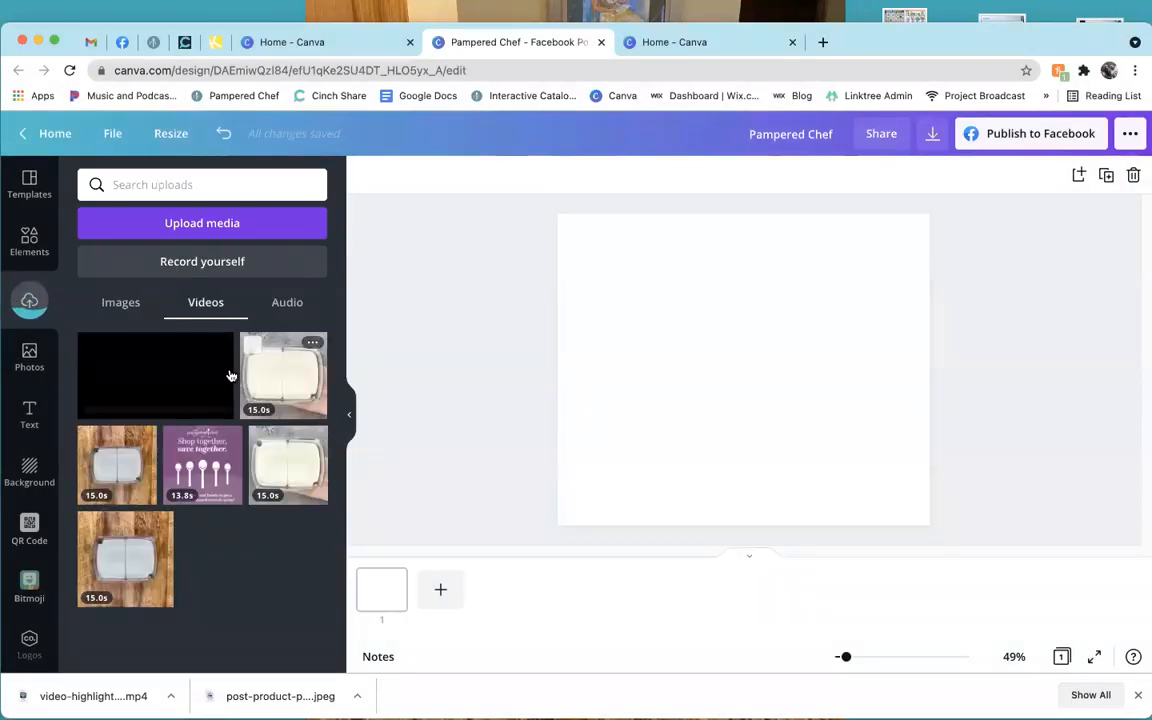
Check the uploaded Images, Videos and Audio, then browse the stock Photos library.
left_click(128, 306)
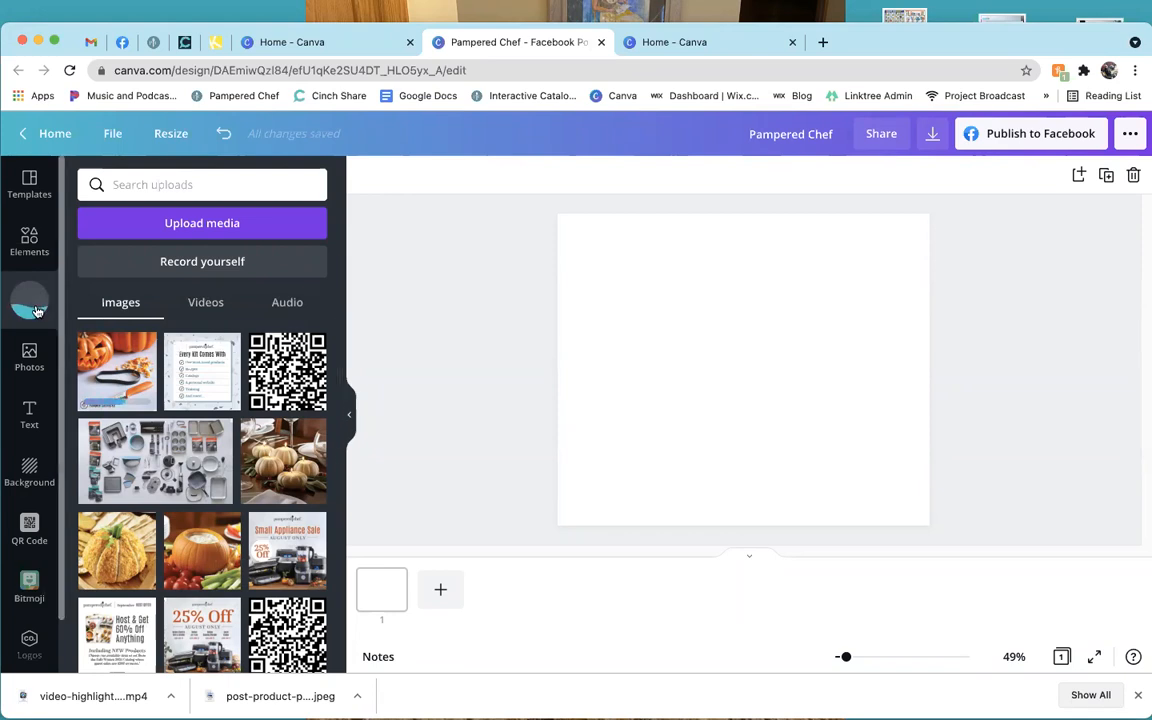
left_click(203, 304)
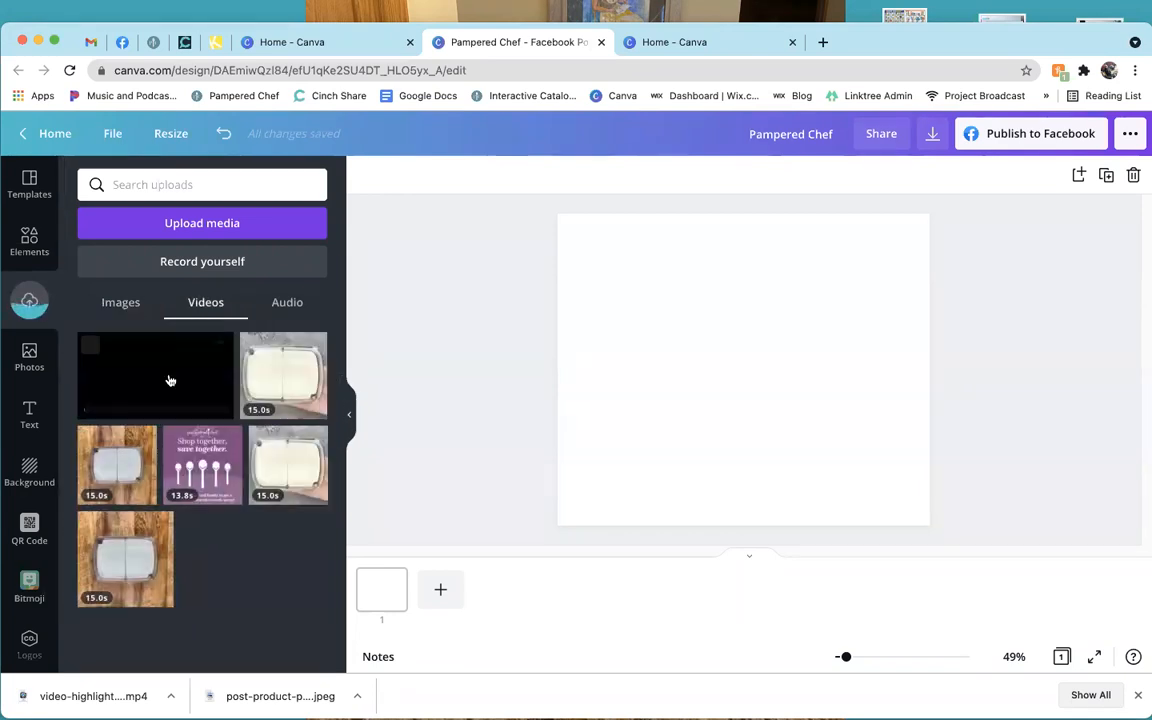
left_click(288, 304)
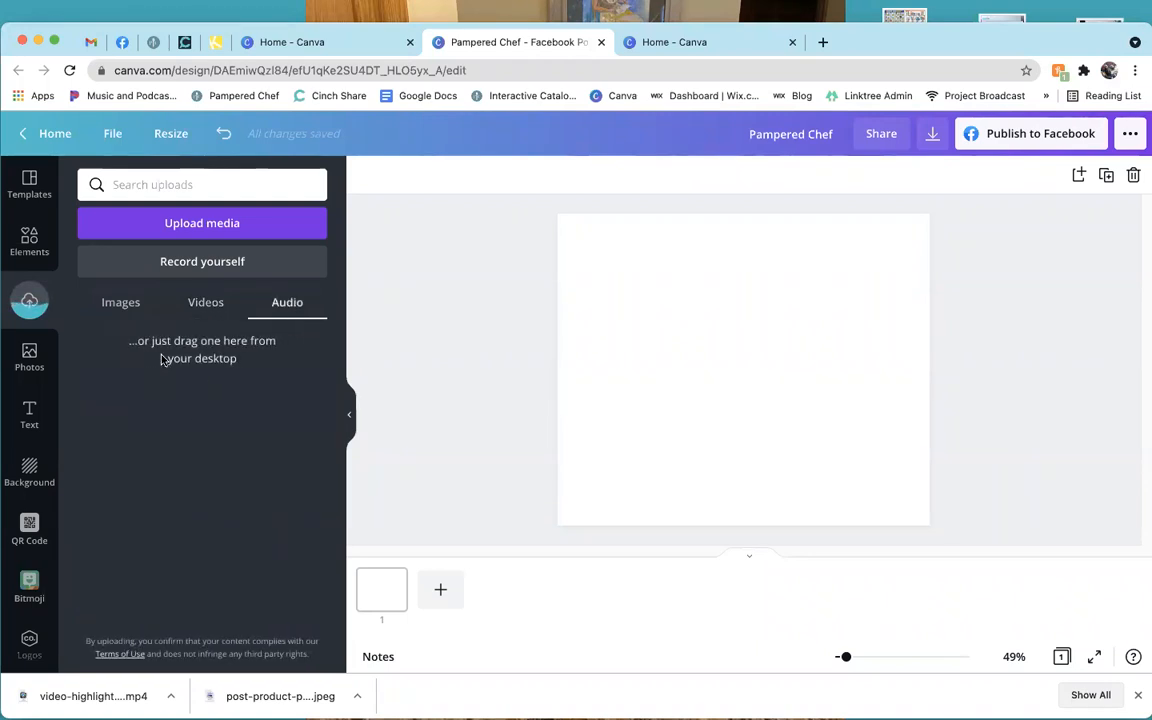
left_click(132, 312)
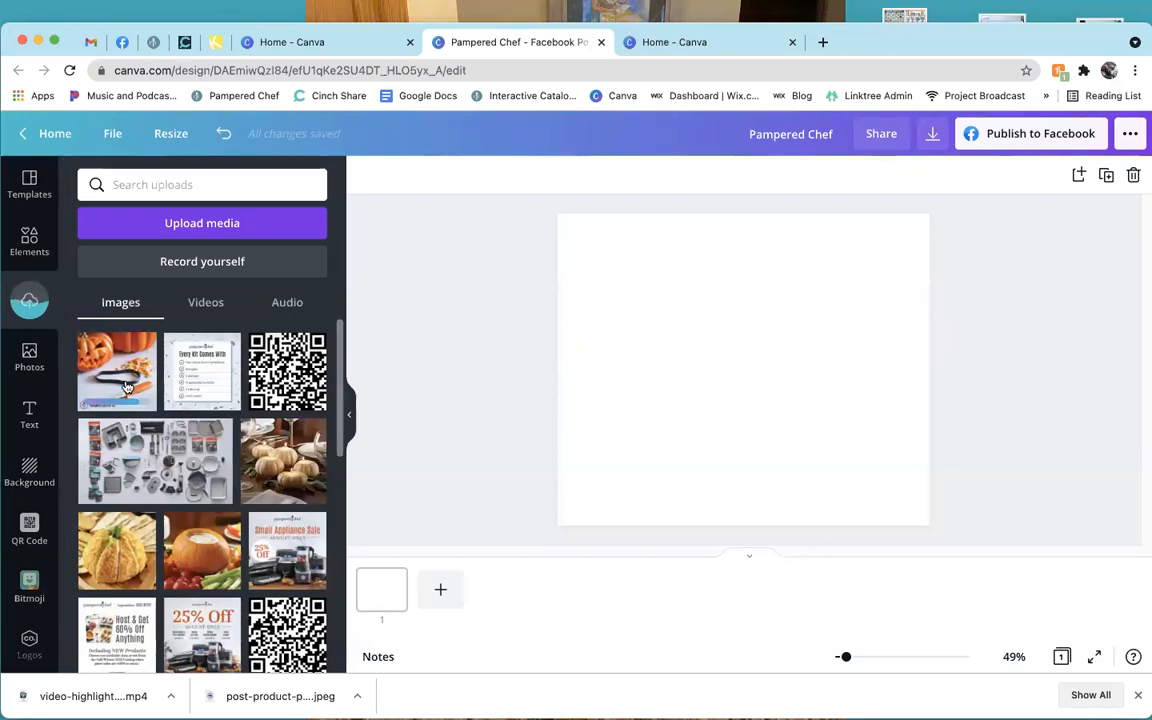
left_click(44, 360)
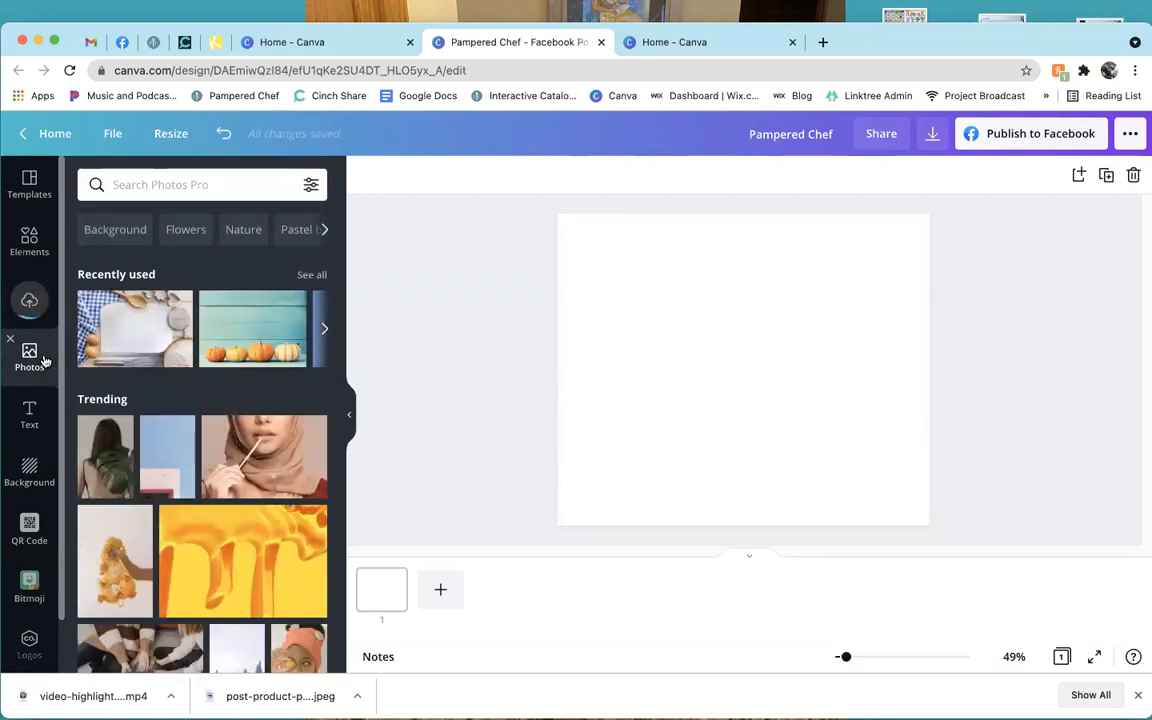
Search the stock photos for 'pumpkin' and scroll through the results.
left_click(215, 186)
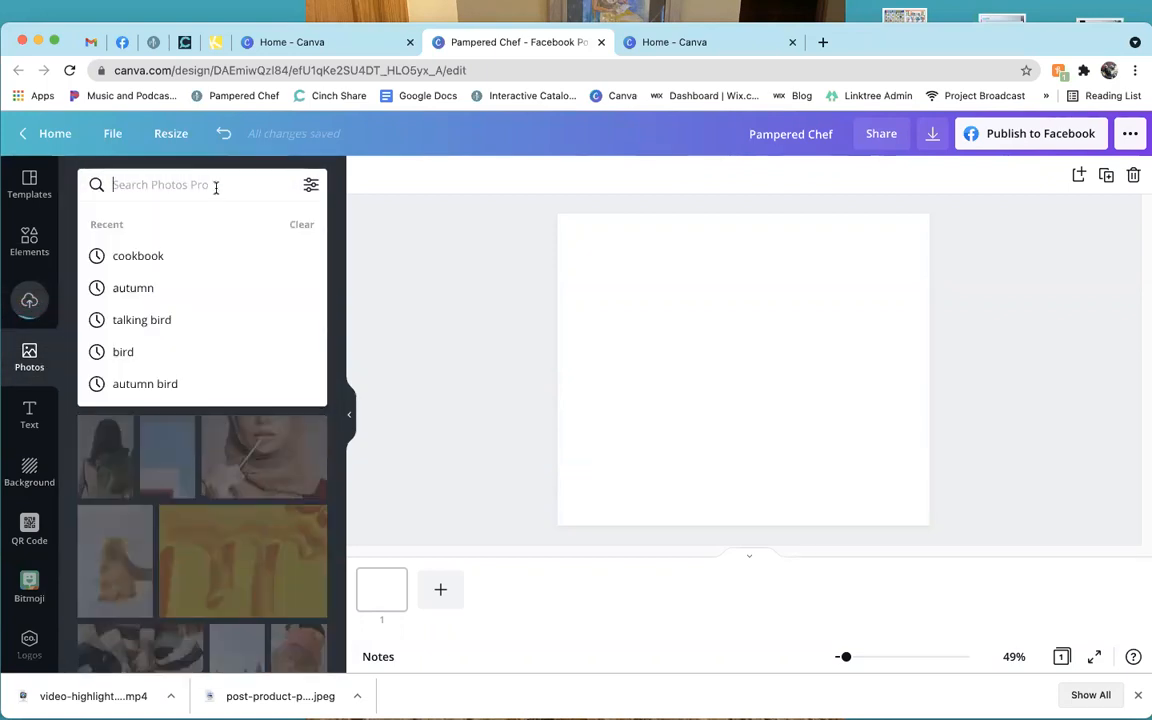
left_click(172, 288)
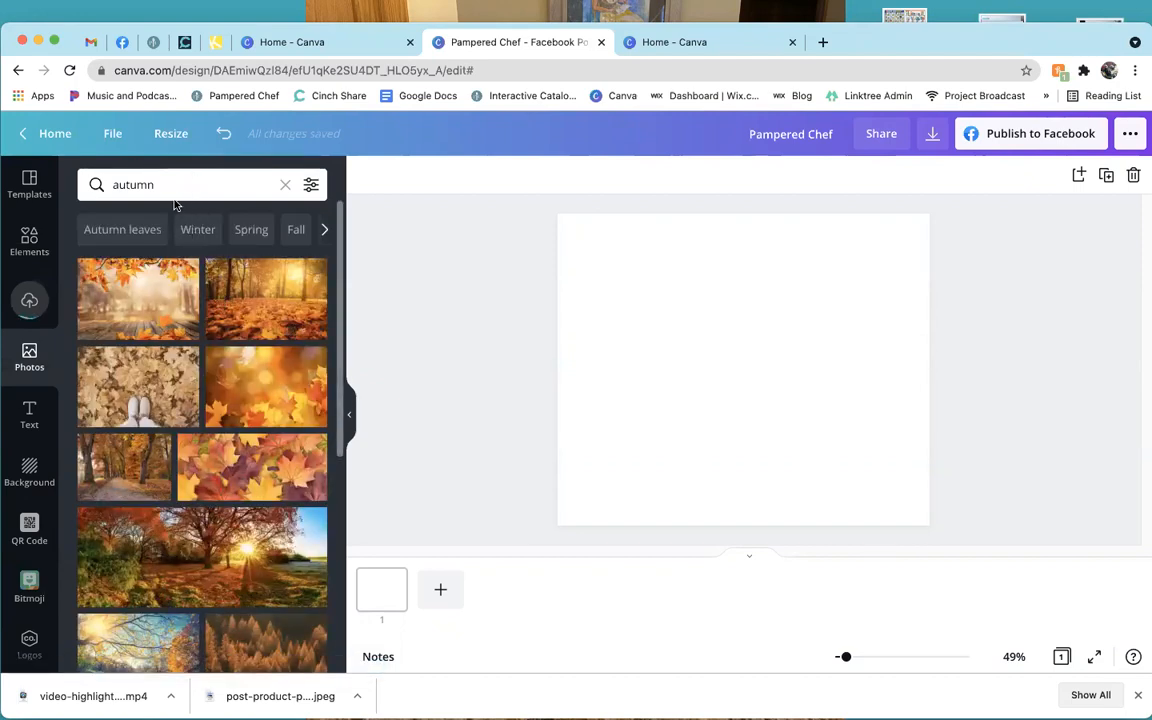
left_click(177, 190)
type("pumpkin")
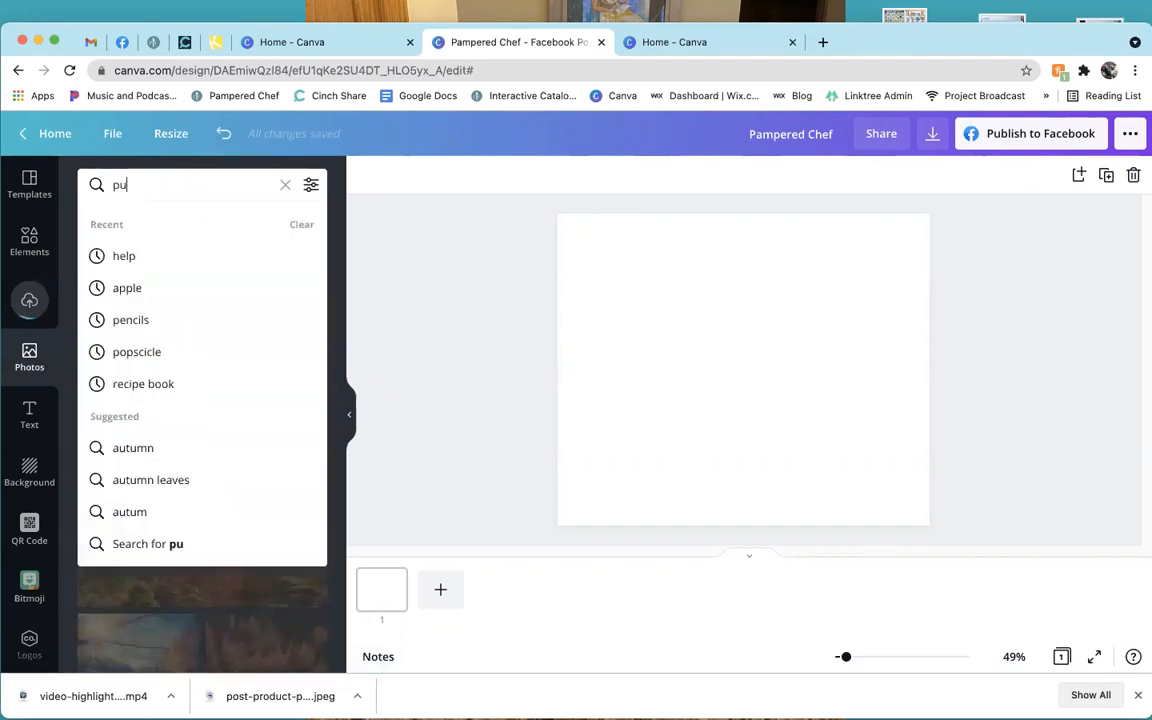
key("Return")
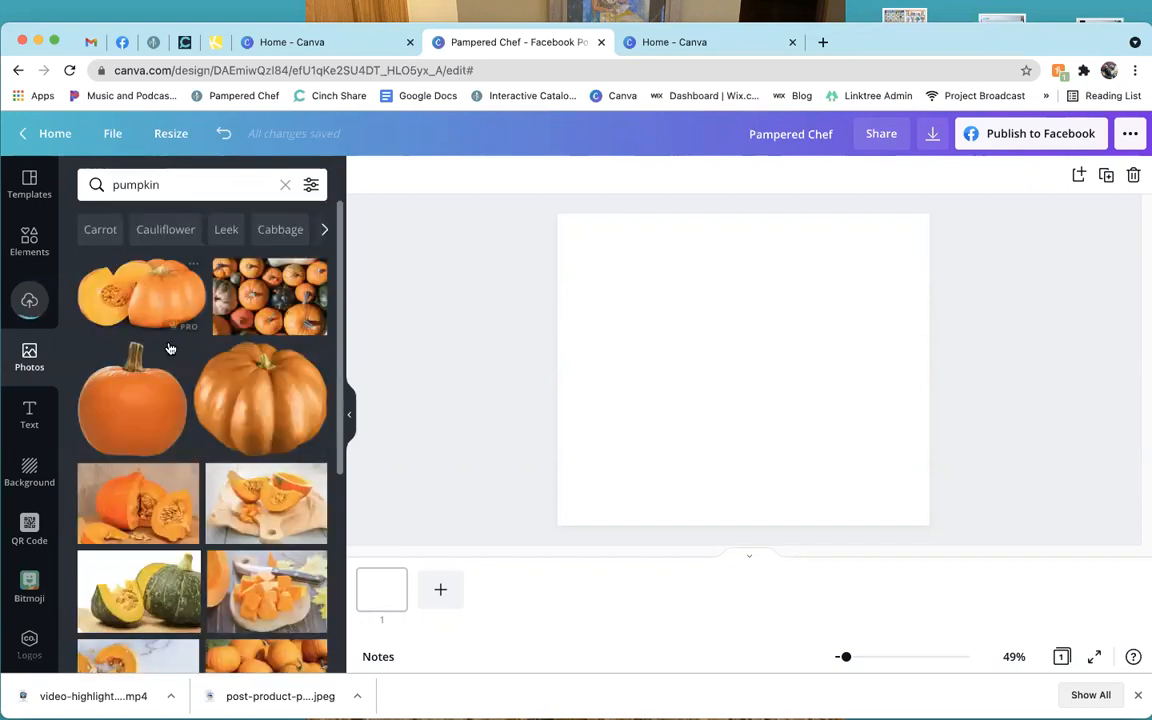
scroll(185, 420, "down", 2)
scroll(185, 420, "down", 4)
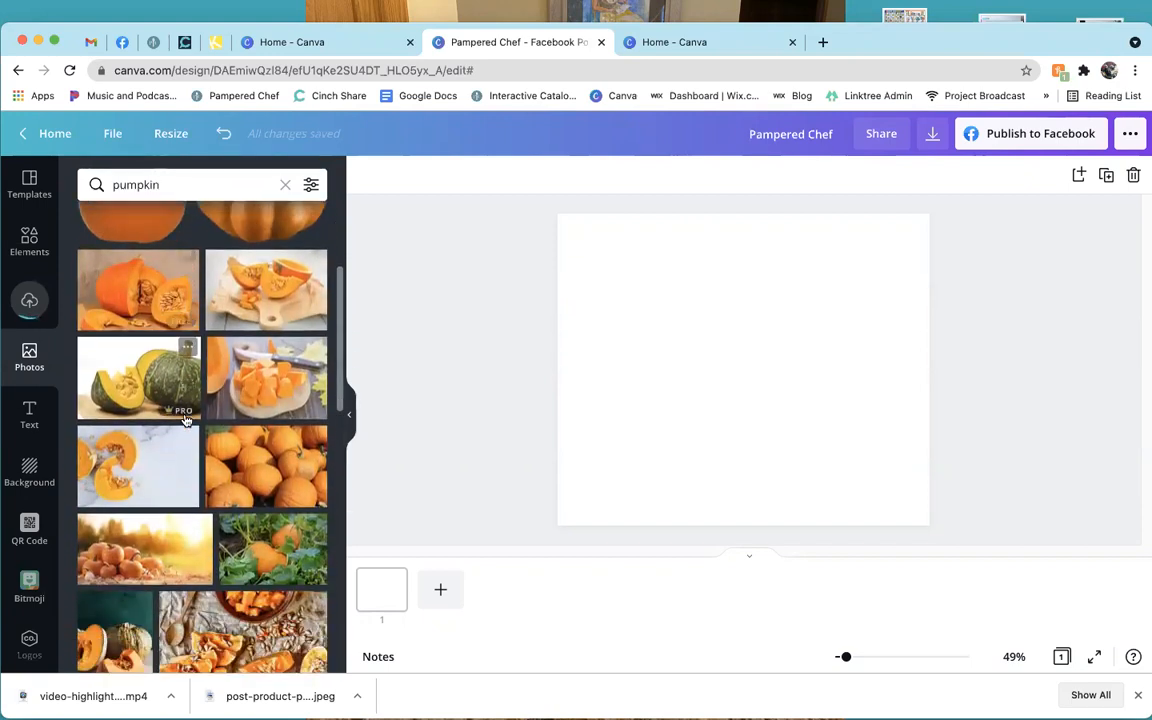
scroll(185, 420, "up", 6)
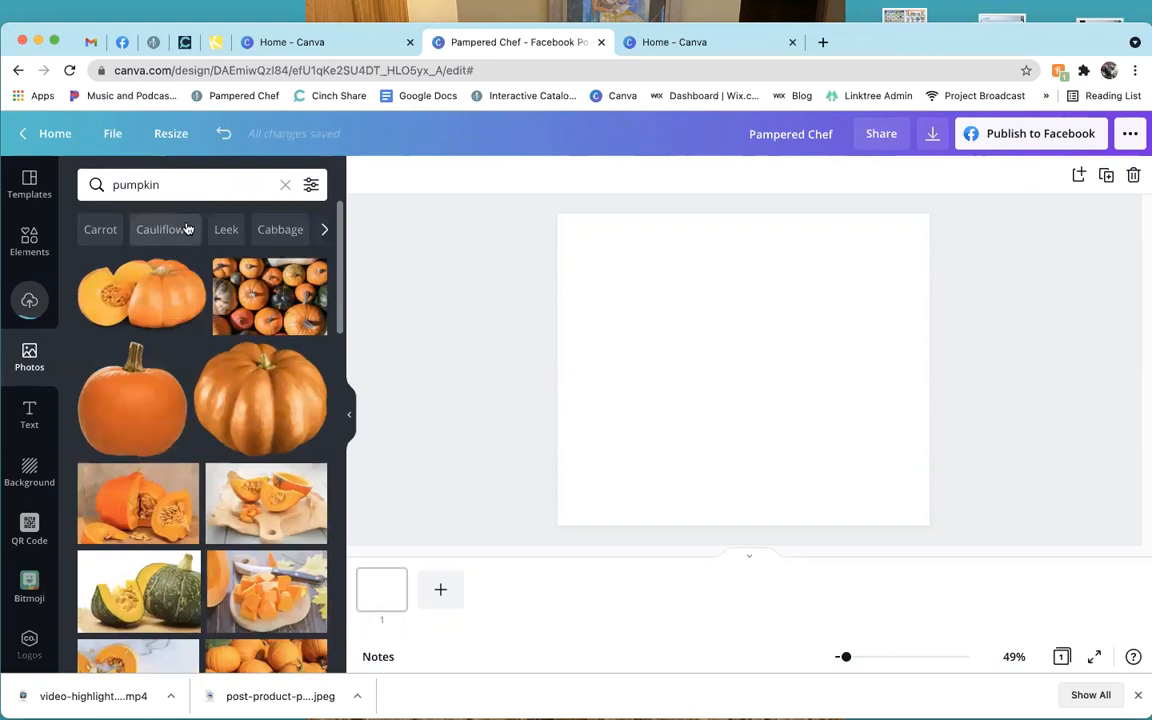
Replace the search with 'kitchen' and scroll through the kitchen photos.
left_click(285, 184)
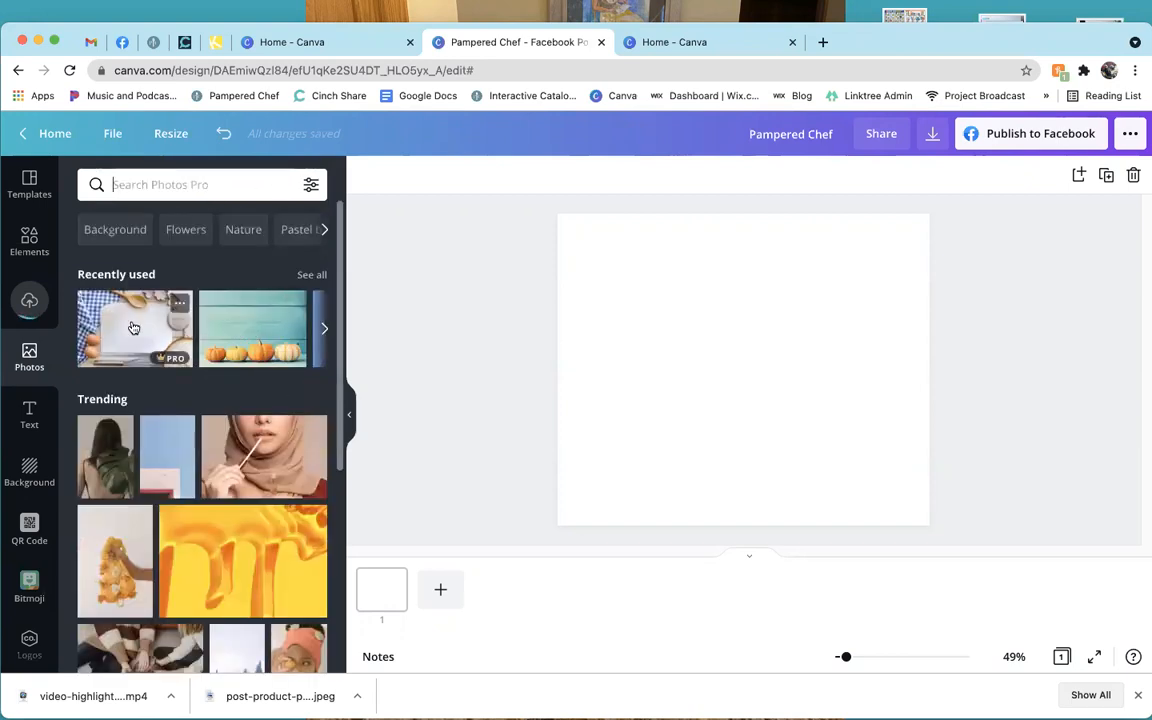
scroll(133, 328, "down", 1)
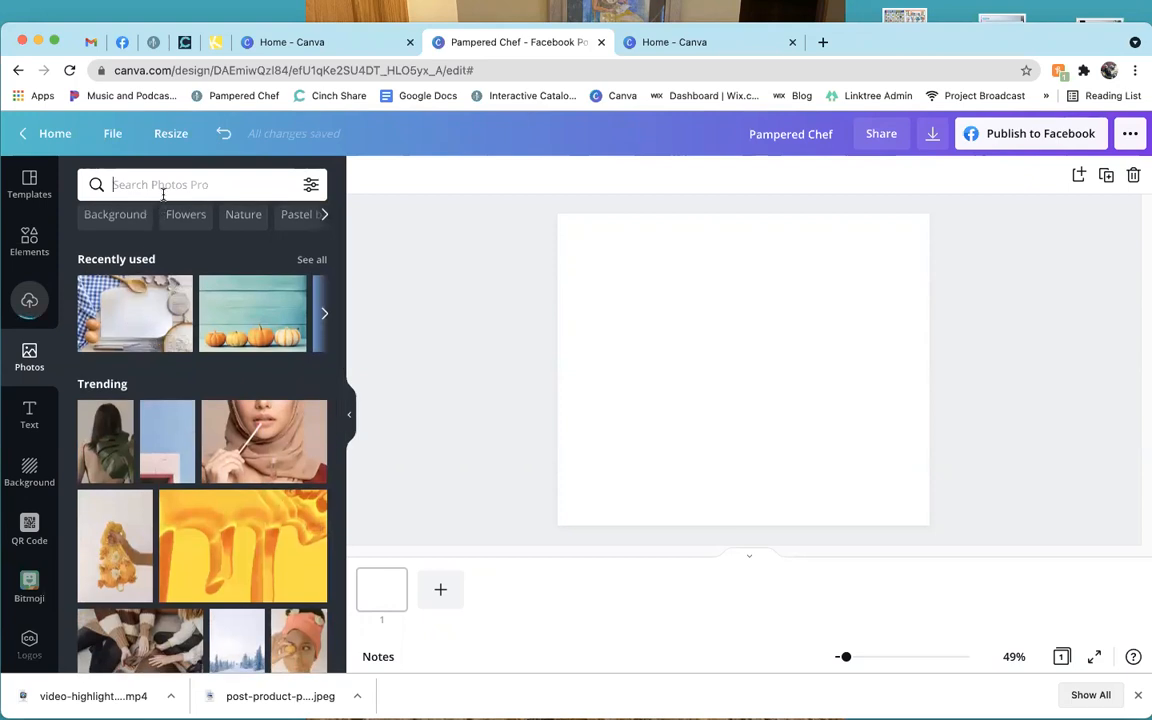
type("kitchen")
key("Return")
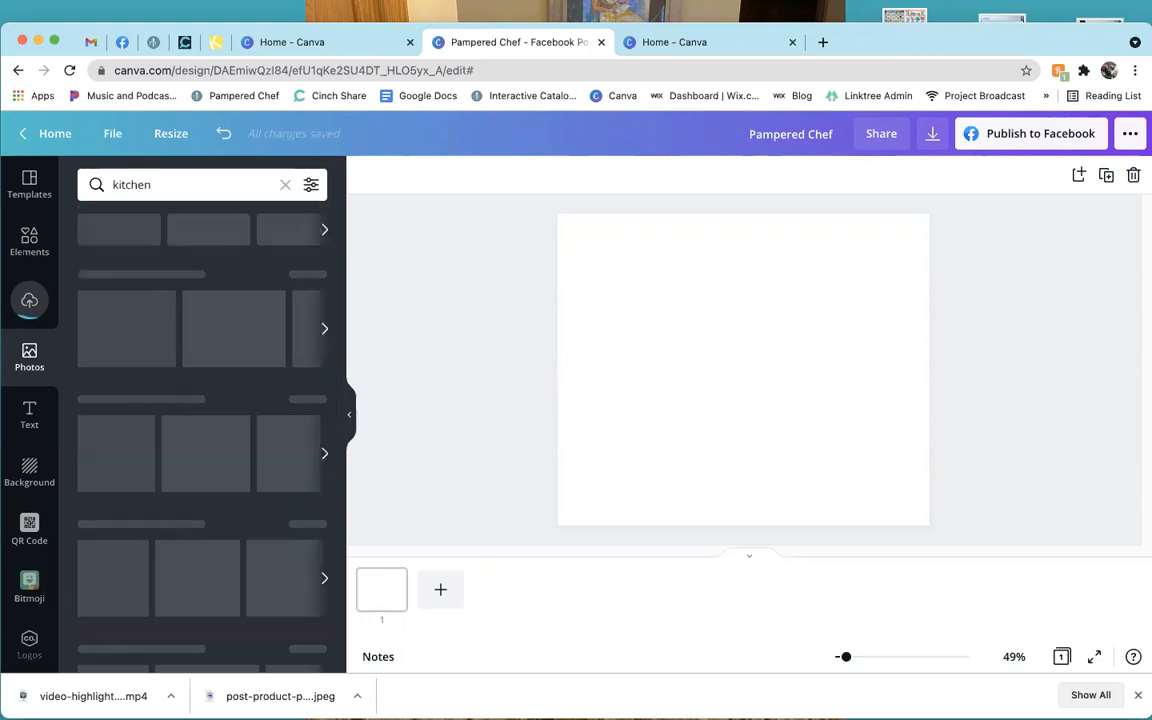
scroll(235, 444, "down", 5)
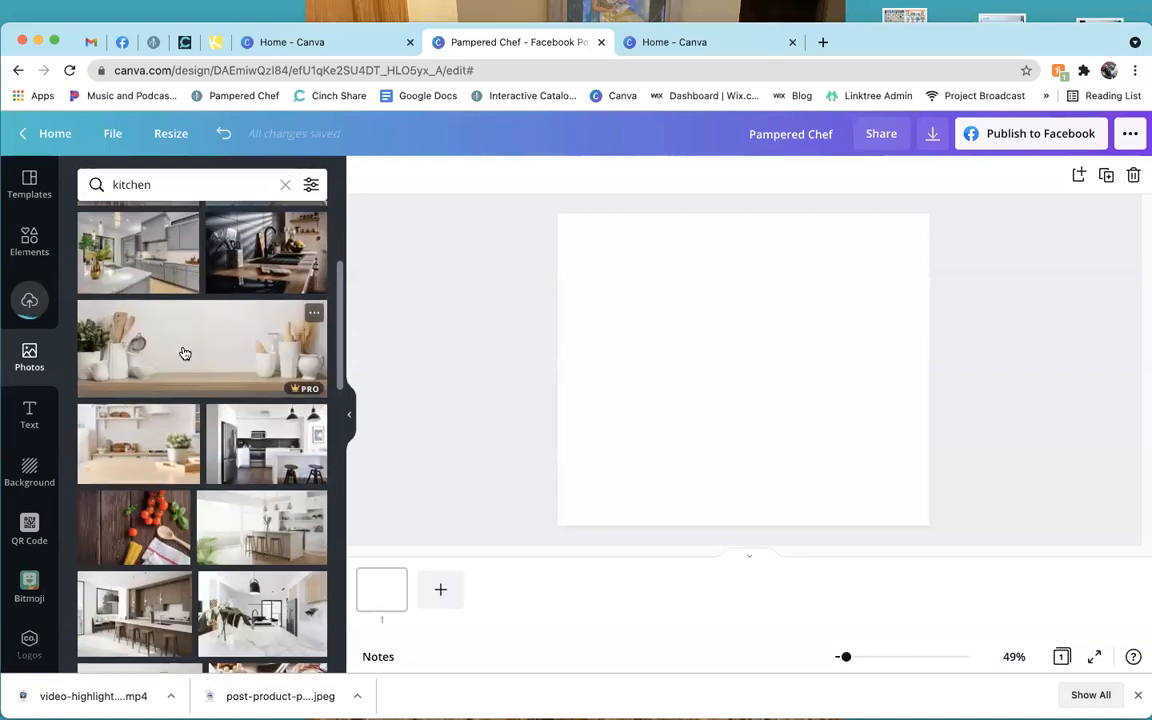
Add the kitchen shelf photo with white cups and stretch it to cover the whole post.
left_click(184, 353)
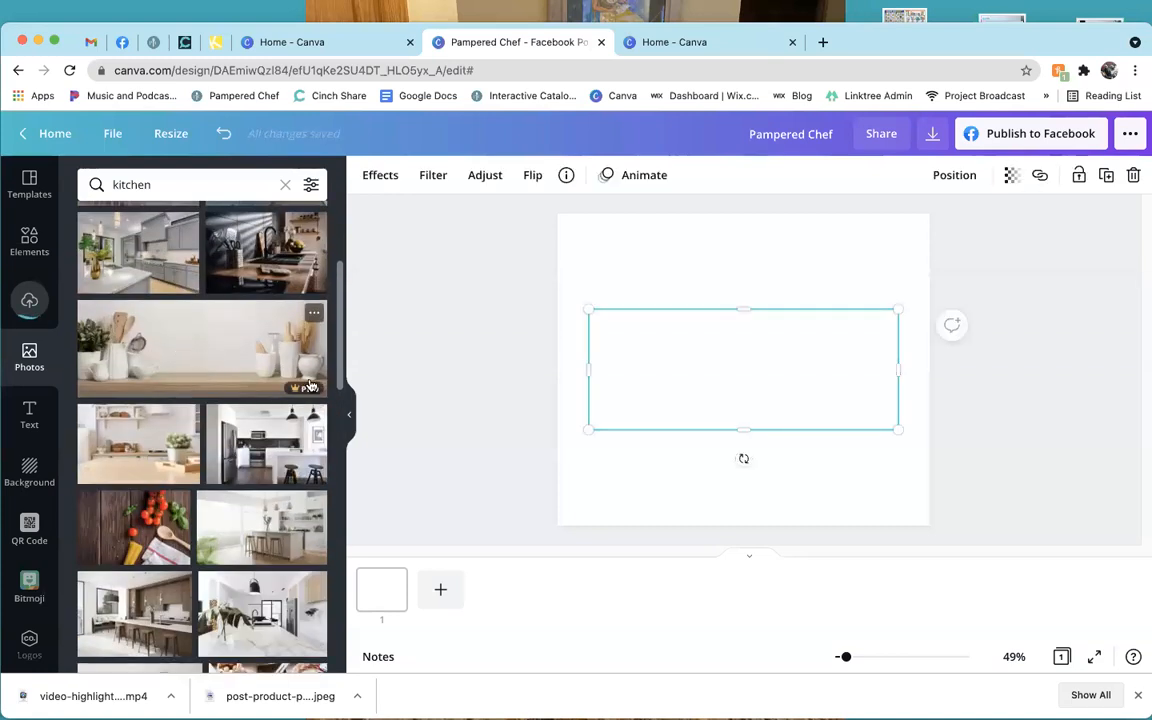
left_click_drag(746, 378, 769, 468)
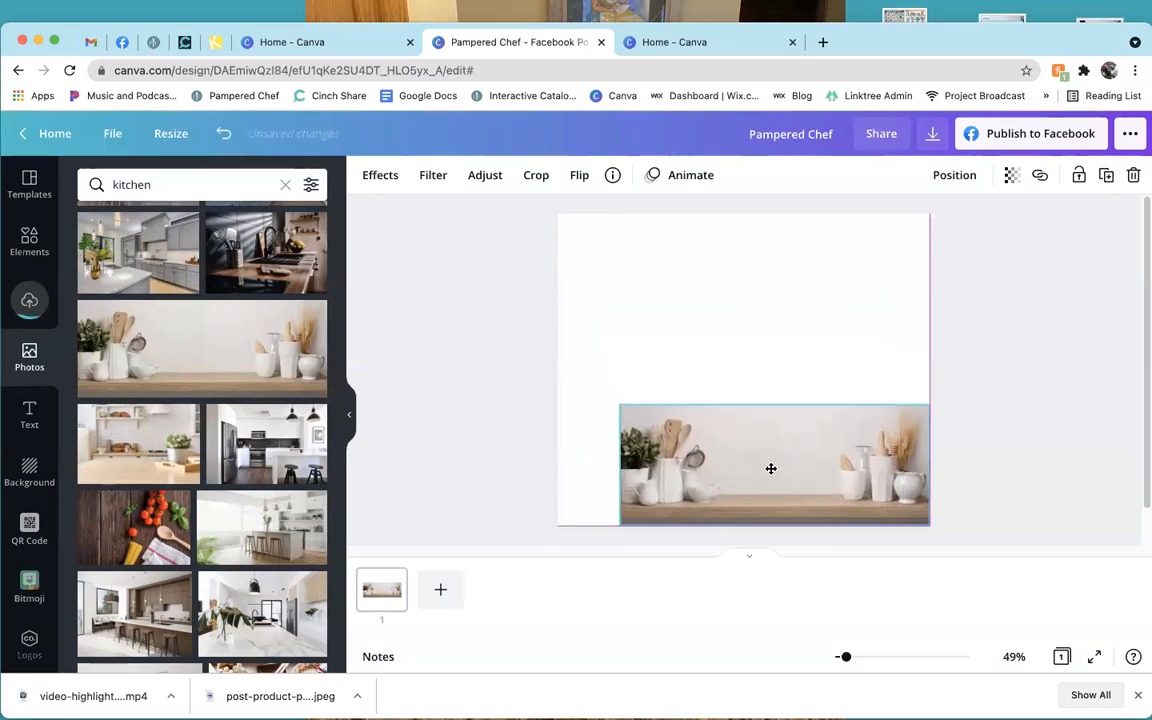
left_click_drag(614, 400, 552, 374)
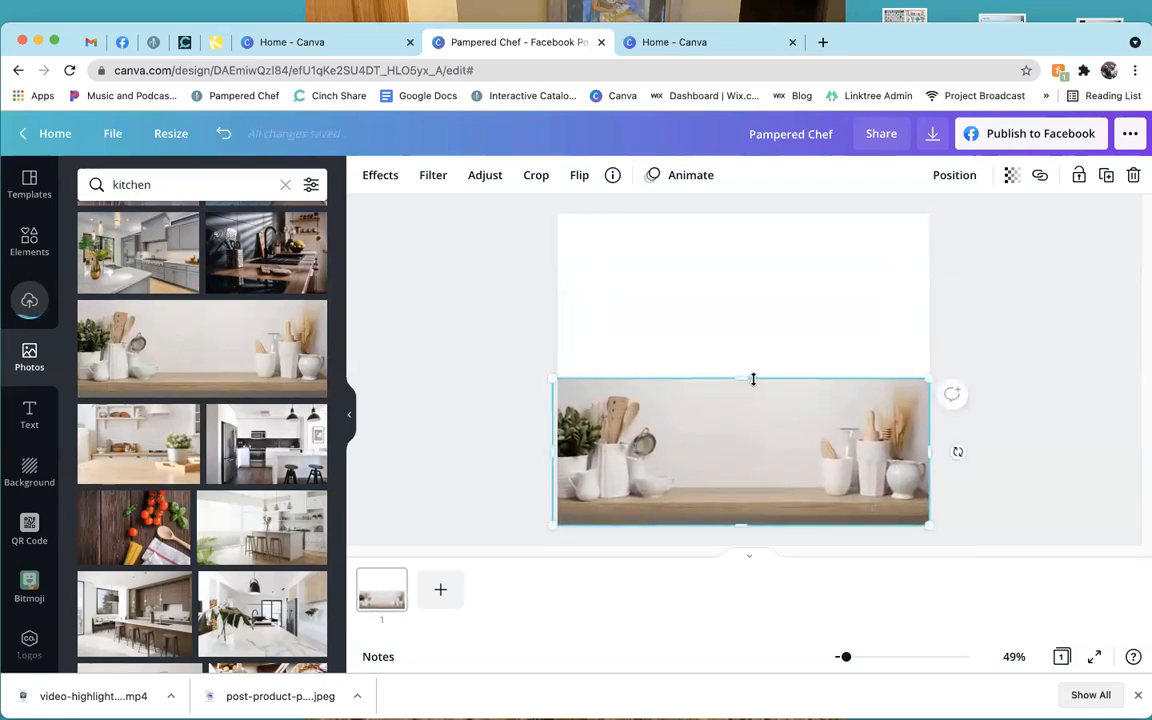
left_click_drag(743, 377, 723, 212)
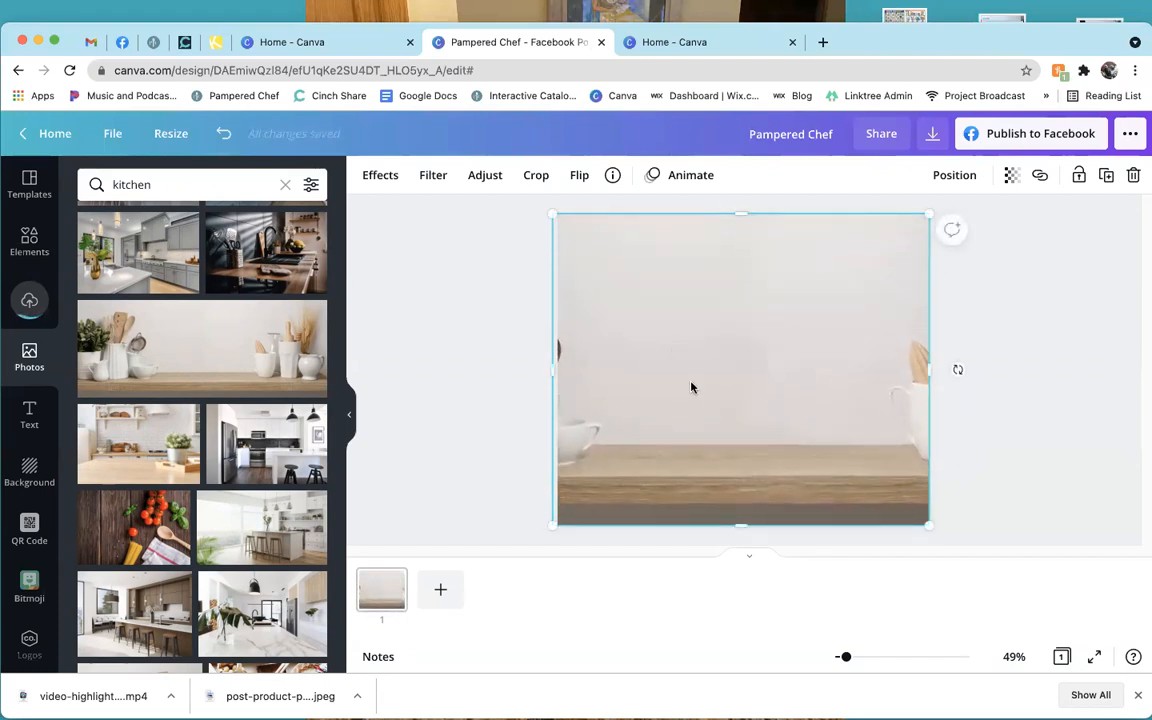
left_click_drag(625, 391, 744, 385)
left_click_drag(662, 368, 557, 377)
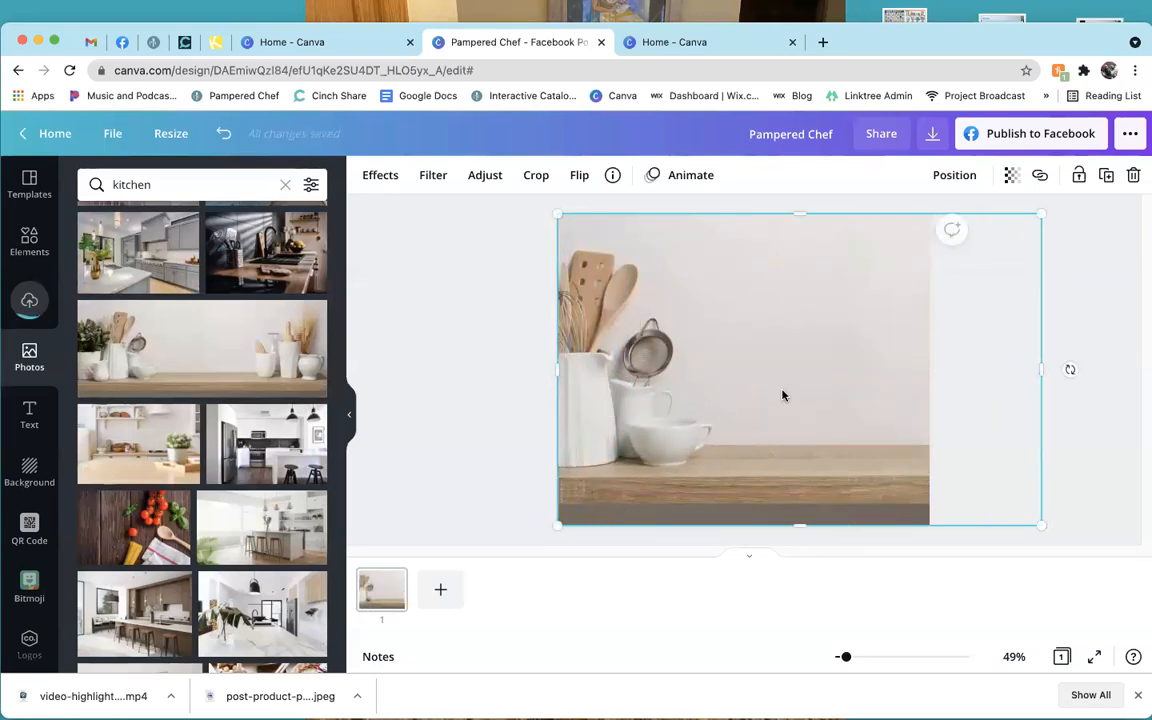
left_click(494, 423)
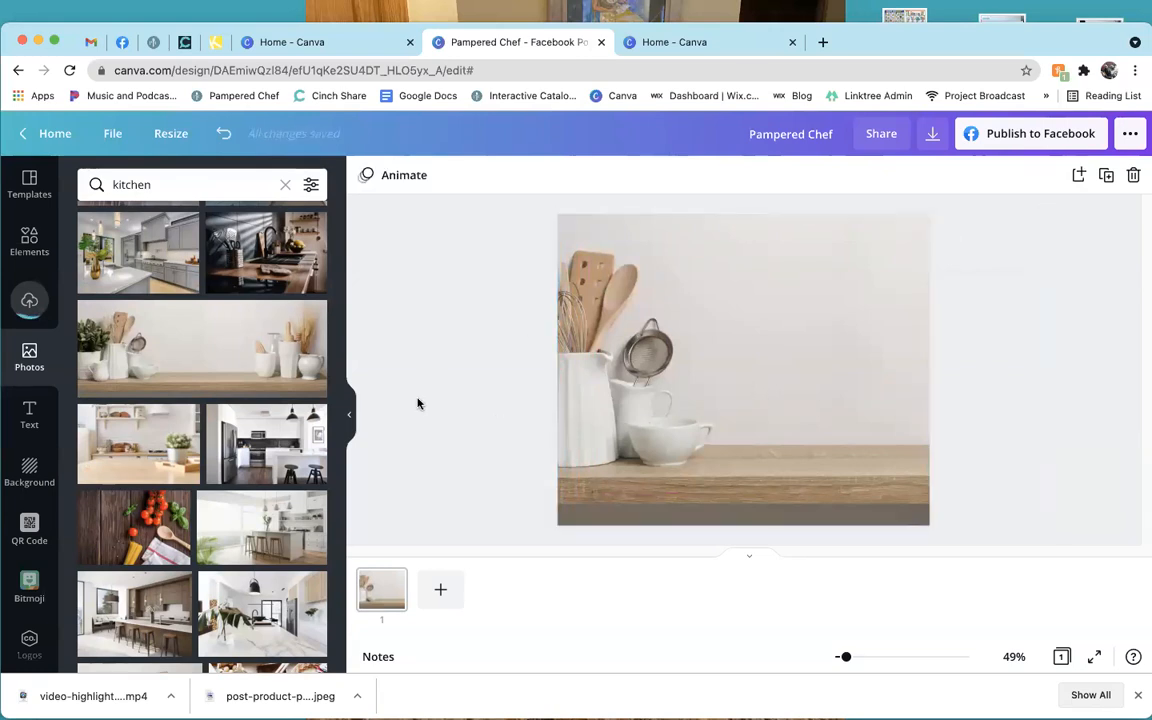
scroll(199, 277, "up", 3)
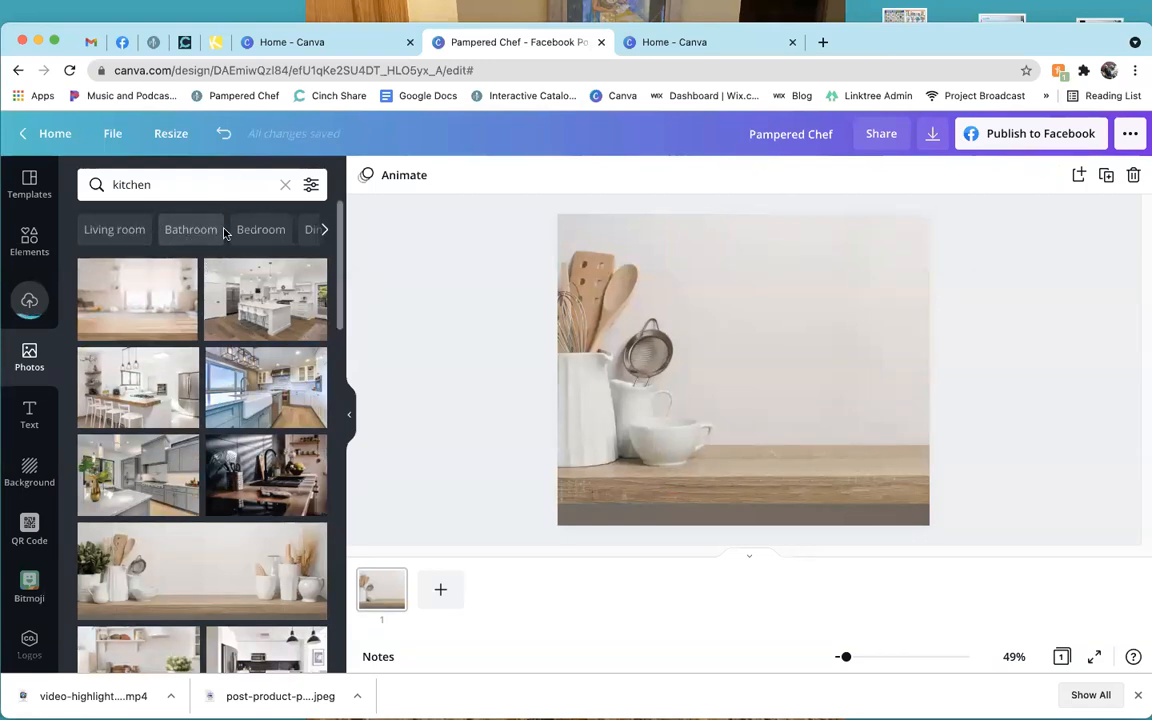
Add the 'Coffee Please' text combination from the Text panel onto the kitchen photo.
left_click(30, 418)
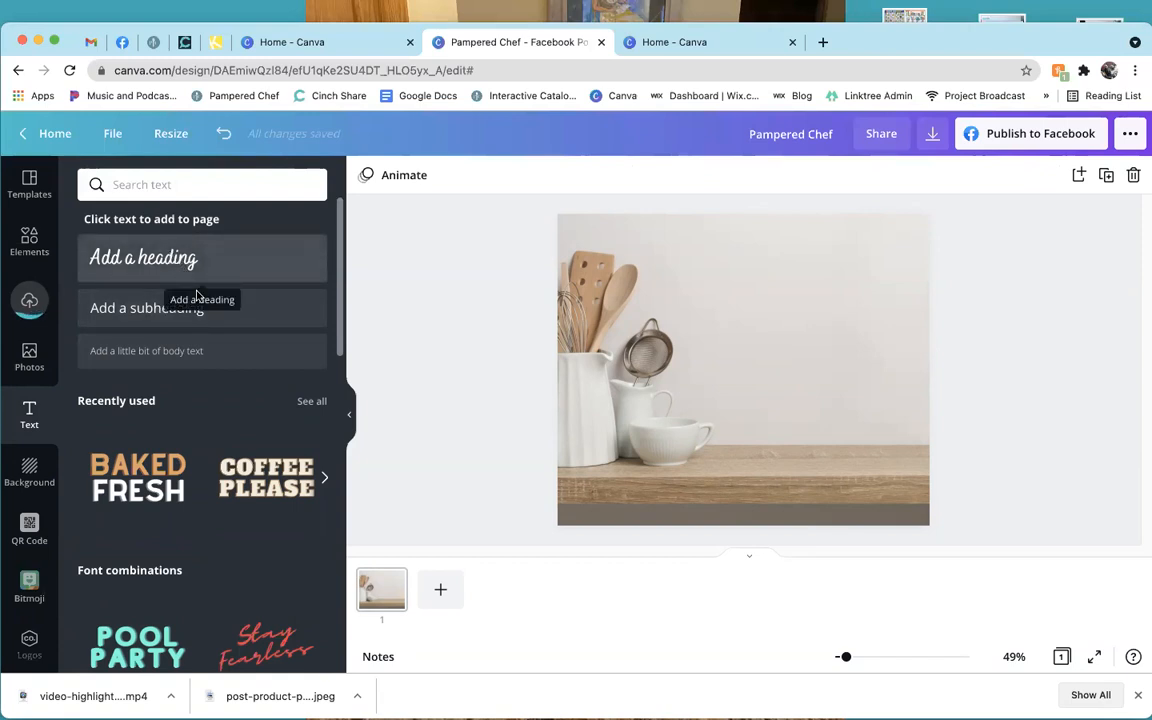
scroll(223, 434, "down", 1)
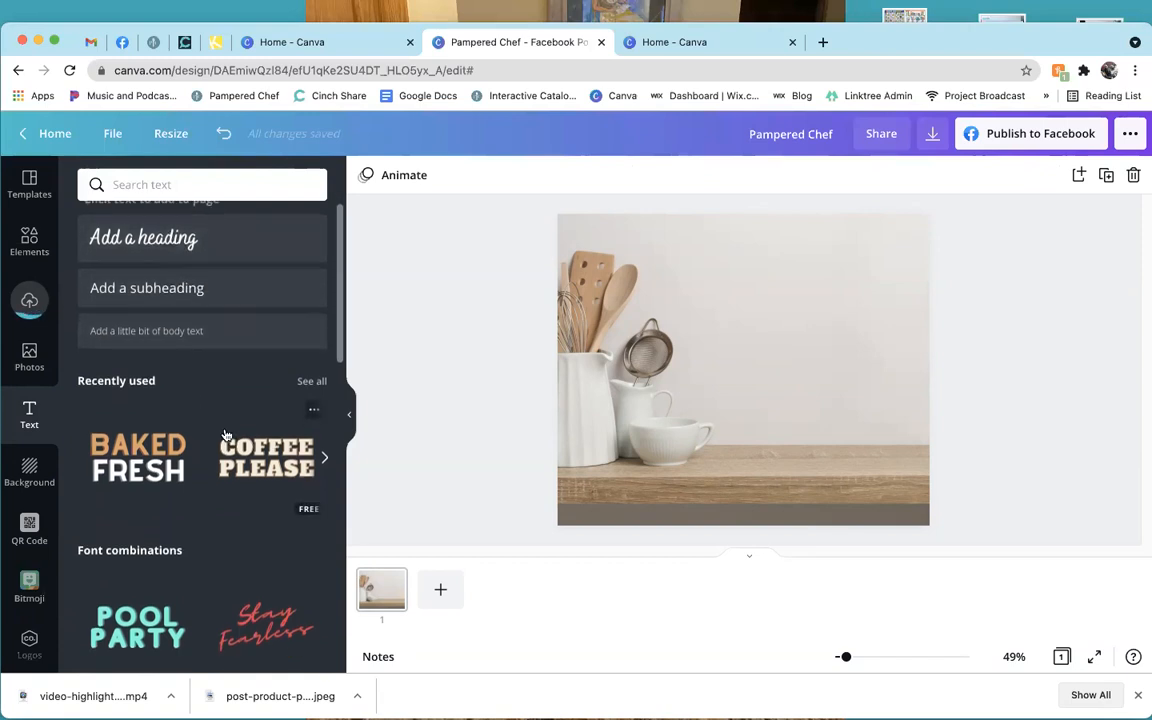
scroll(225, 435, "down", 5)
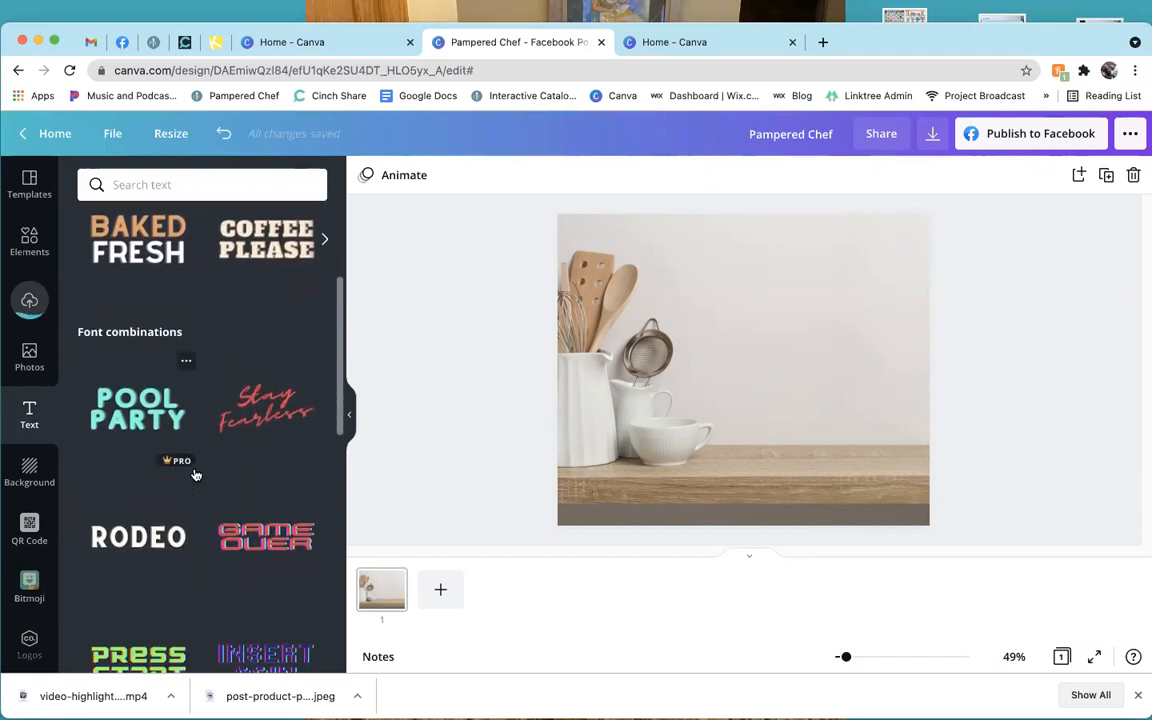
scroll(196, 475, "down", 3)
scroll(200, 488, "down", 2)
scroll(199, 491, "down", 4)
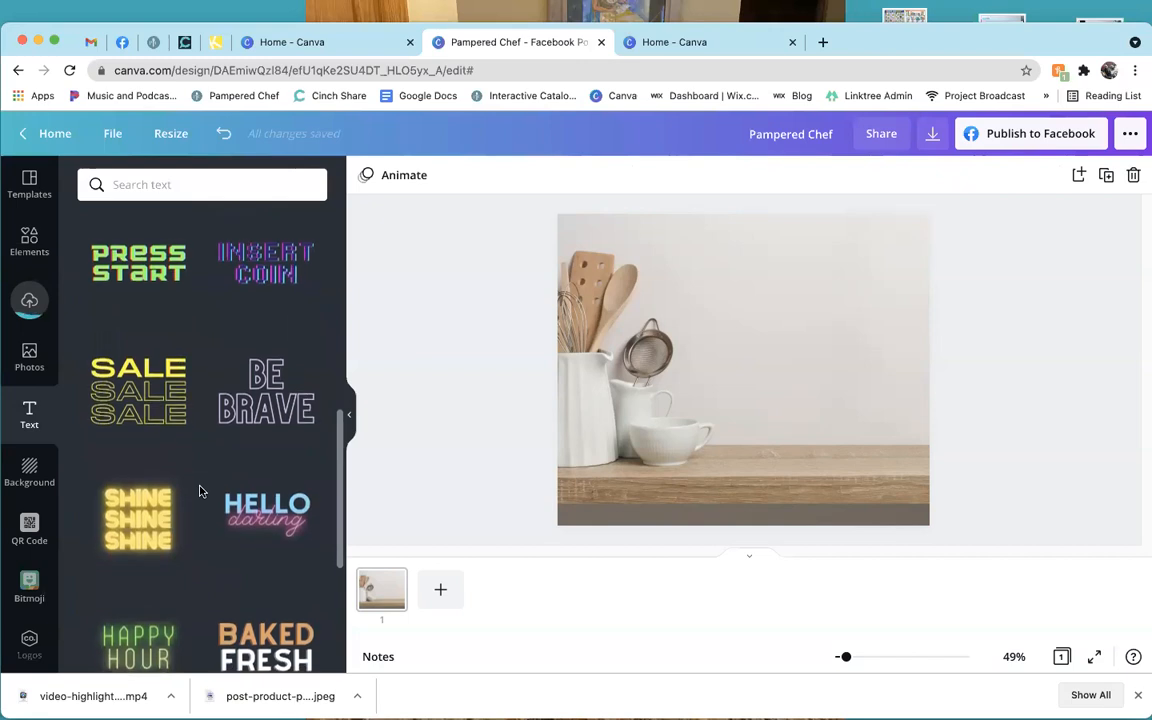
scroll(199, 491, "down", 4)
scroll(199, 491, "down", 8)
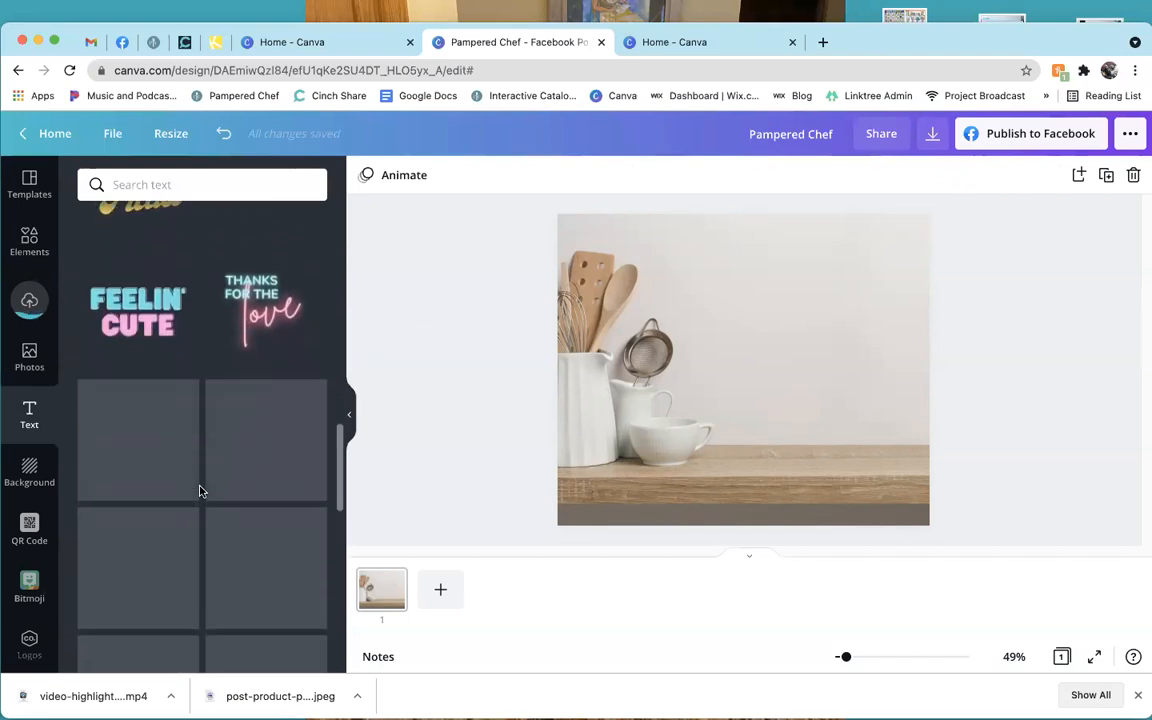
scroll(199, 491, "down", 3)
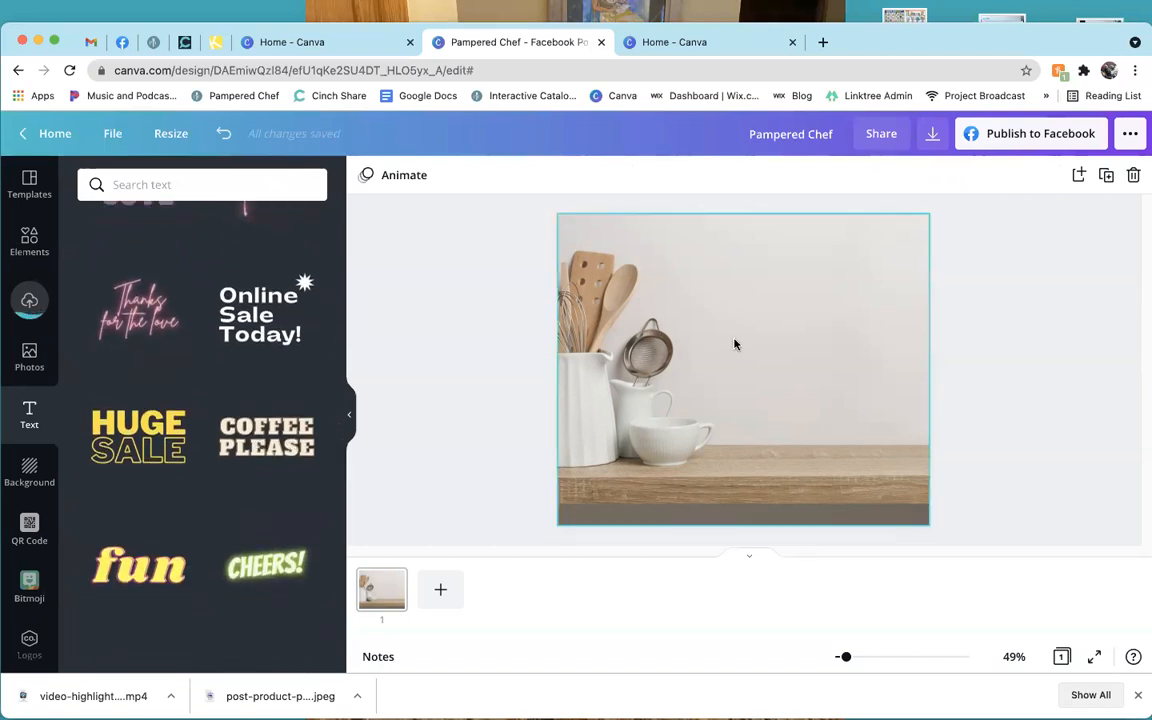
left_click(266, 436)
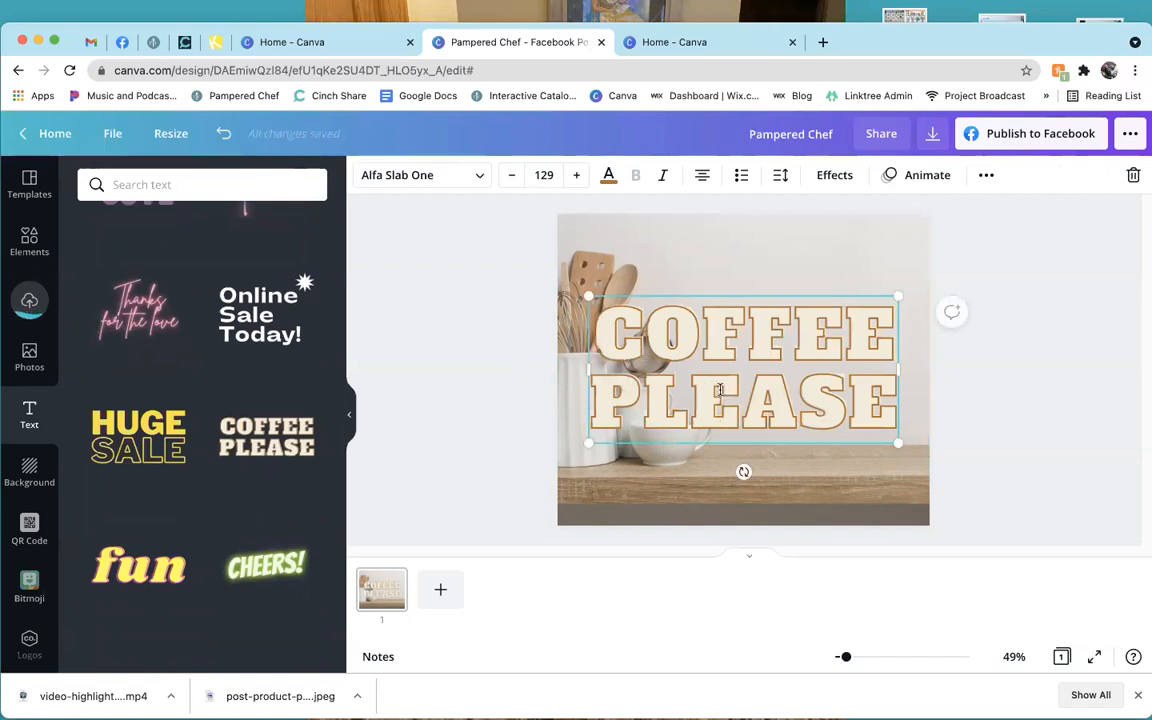
Move the heading up and reword it to '25% OFF ELECTRICS' at font size 85.
left_click_drag(710, 447, 728, 375)
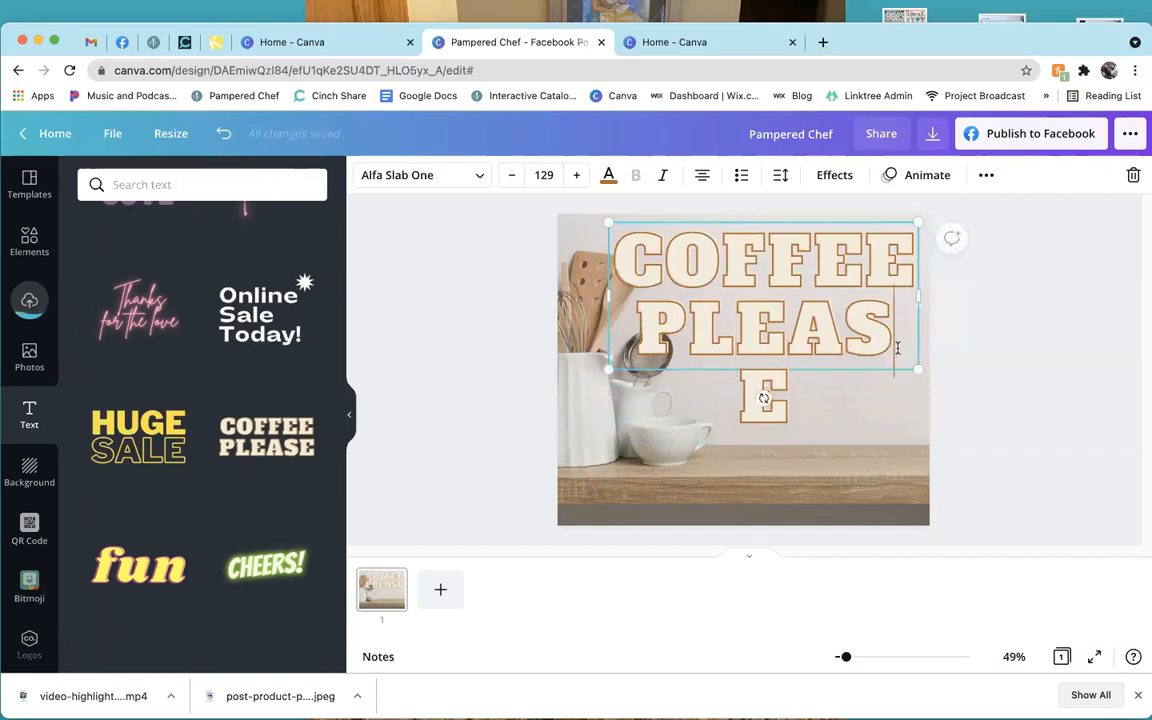
left_click_drag(810, 318, 616, 249)
key("BackSpace")
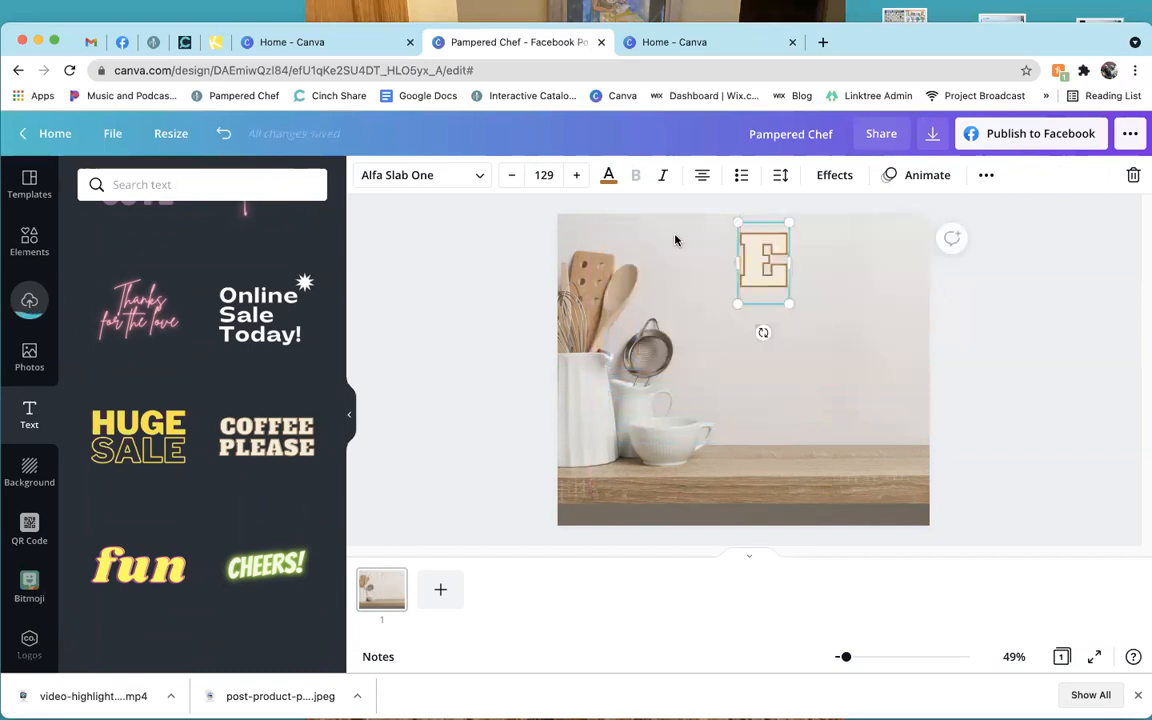
key("BackSpace")
type("25")
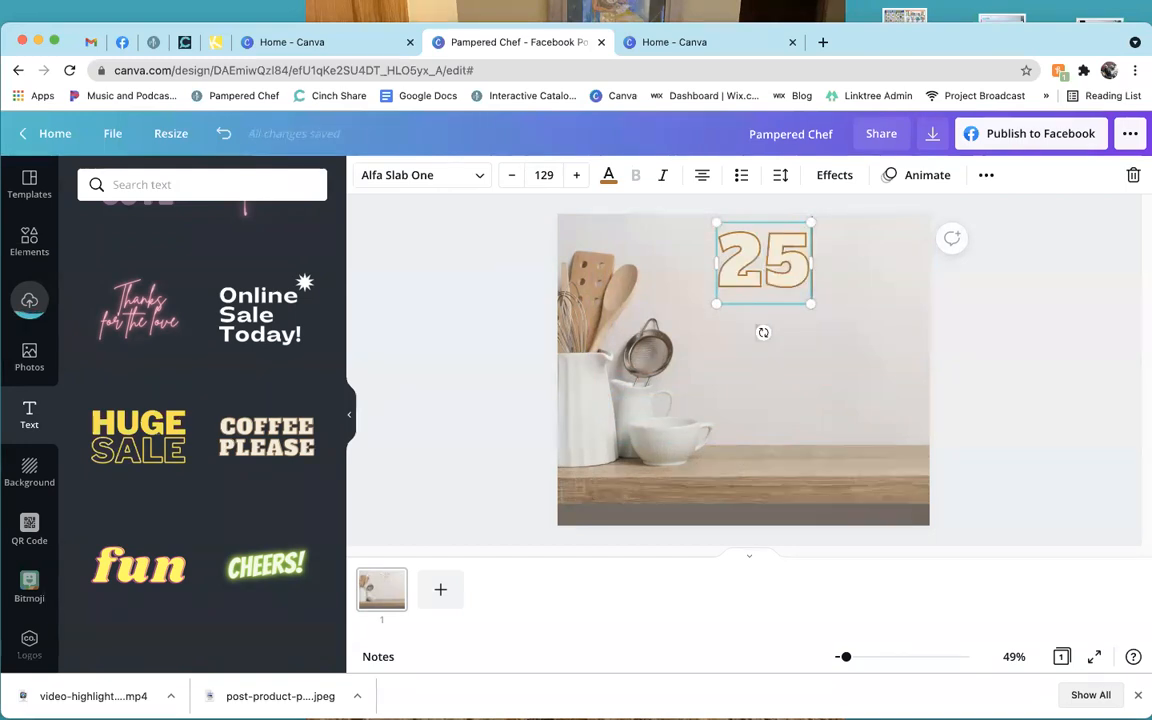
type("% OFF ")
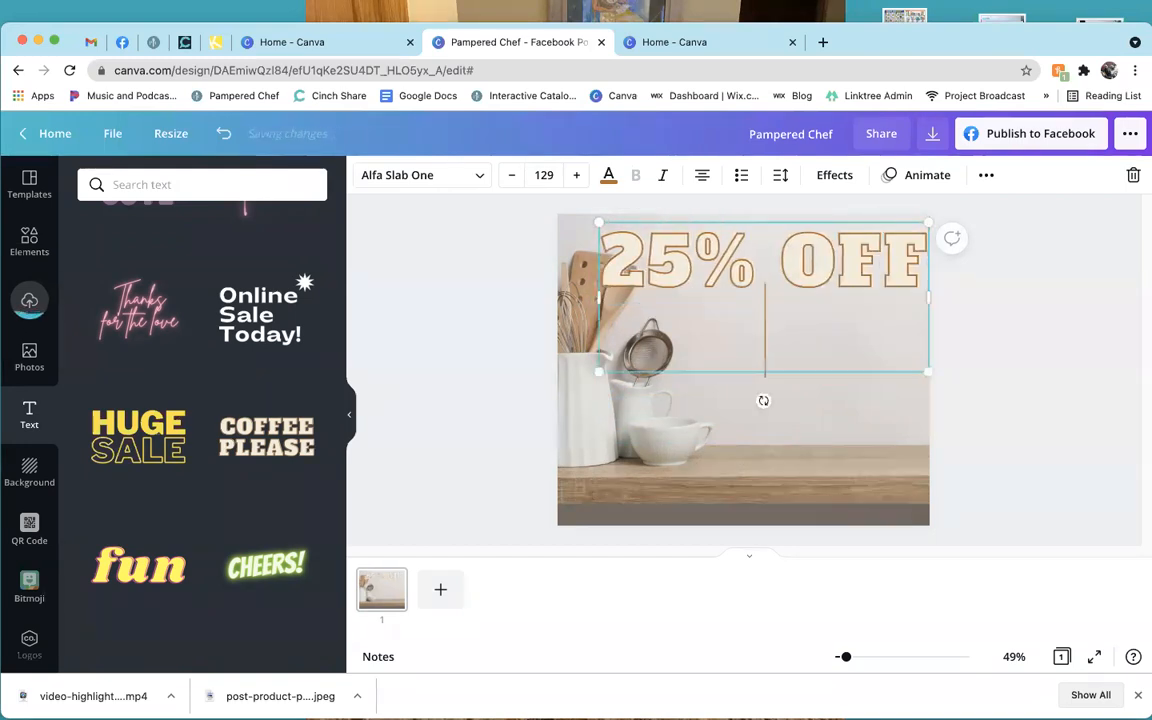
type("ELECTRICS")
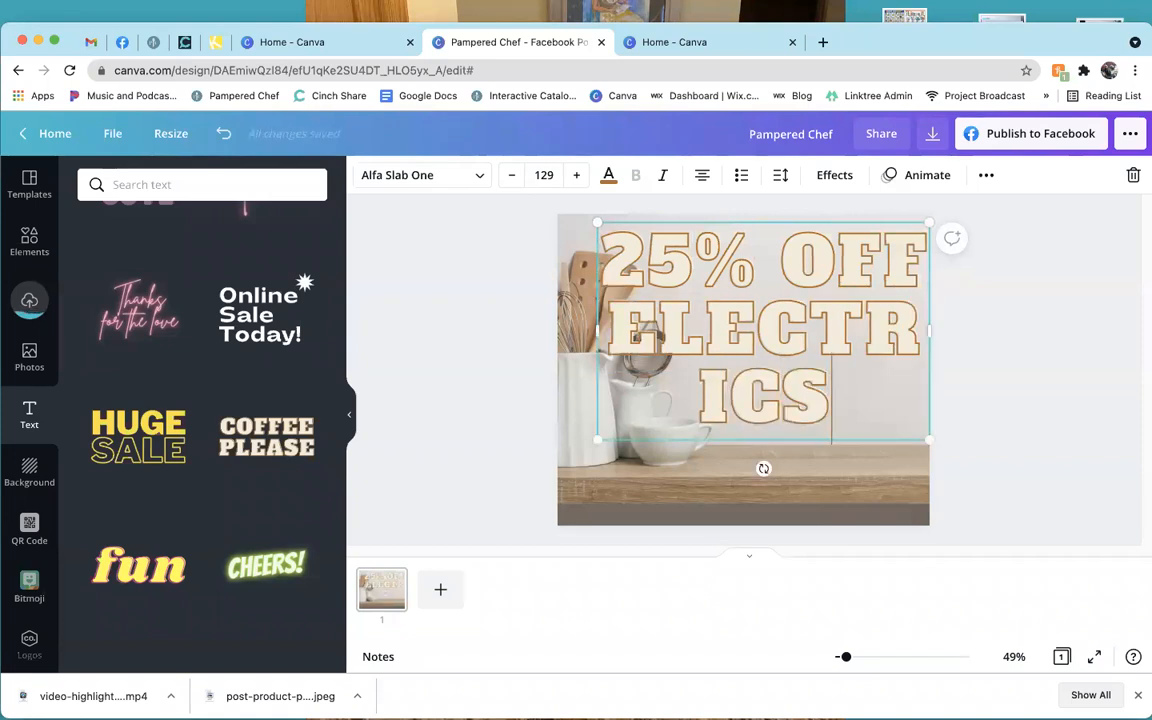
left_click_drag(831, 400, 605, 250)
left_click(533, 175)
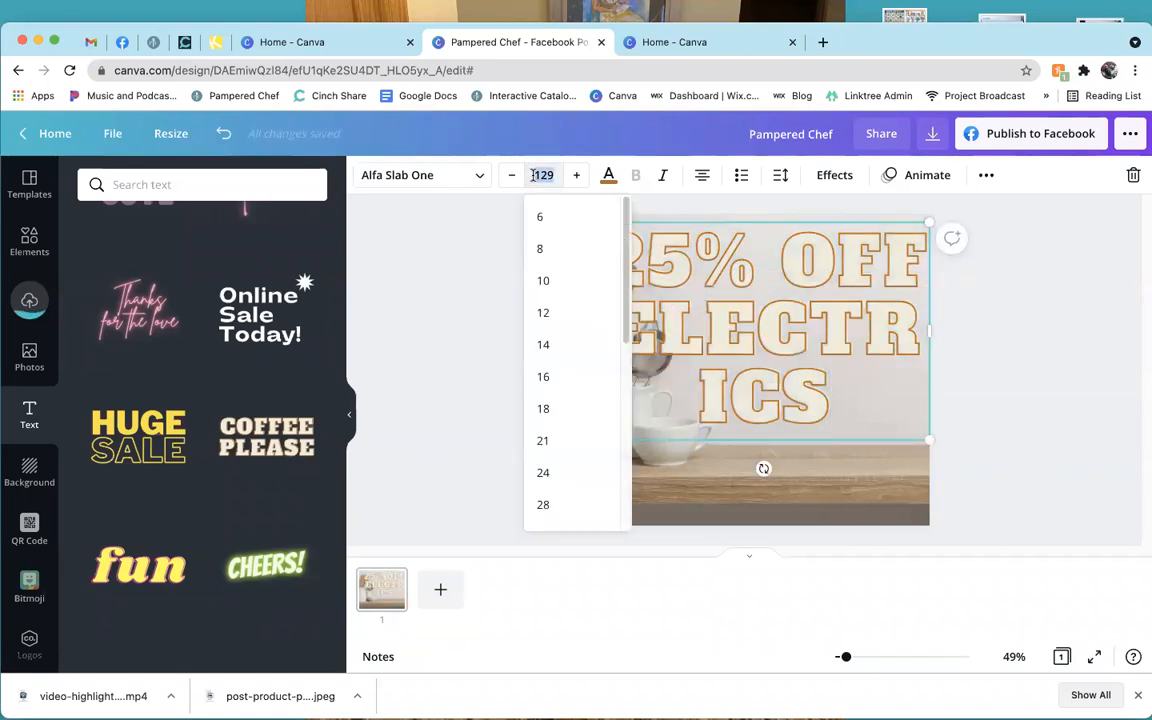
type("85")
key("Return")
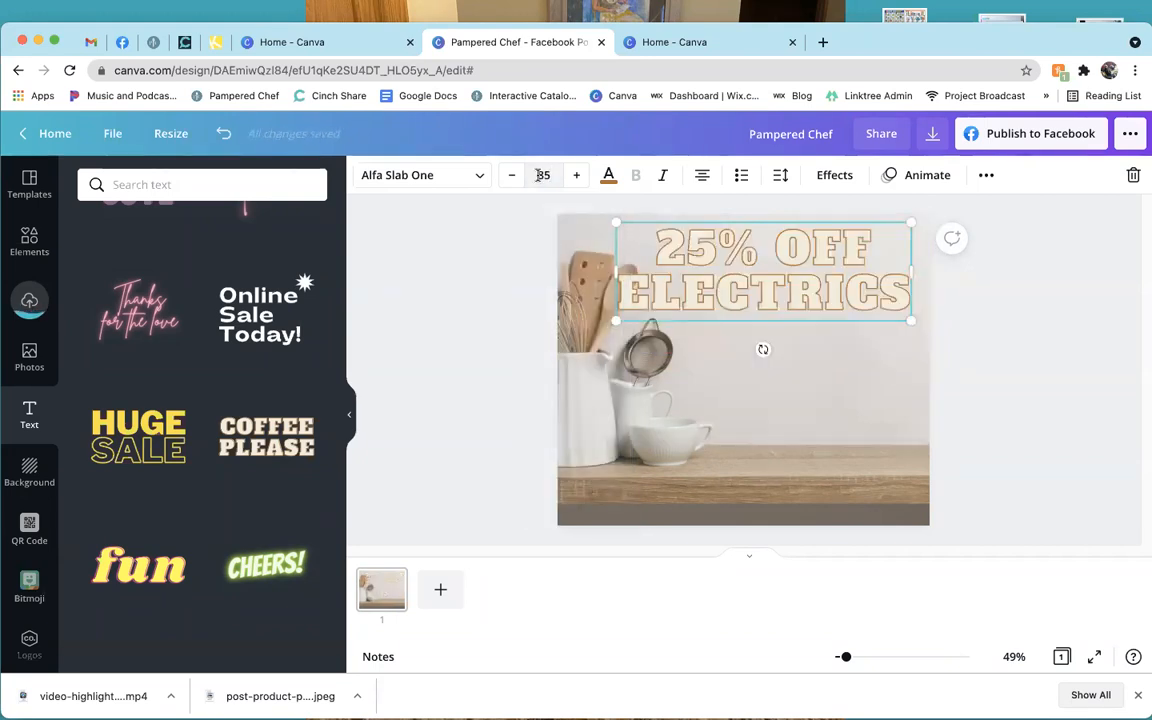
Put OFF on its own line, delete ELECTRICS, and enlarge the '25% OFF' heading.
left_click(777, 255)
key("Return")
left_click_drag(798, 219, 817, 216)
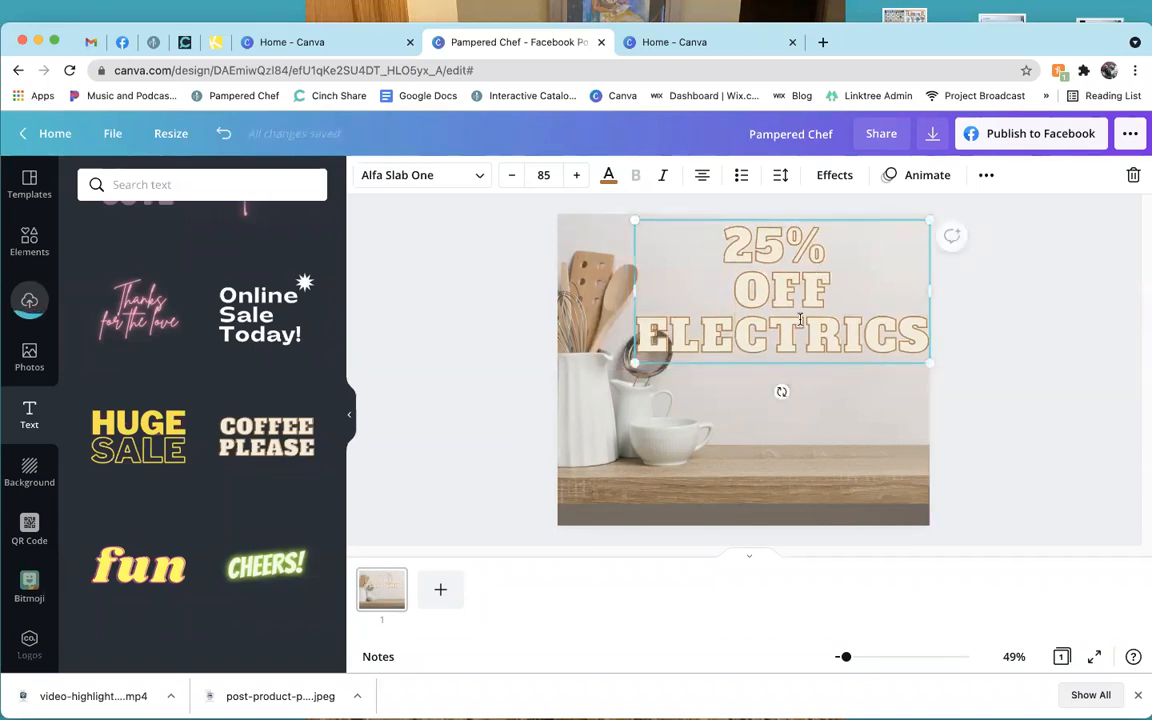
left_click_drag(645, 343, 913, 343)
key("BackSpace")
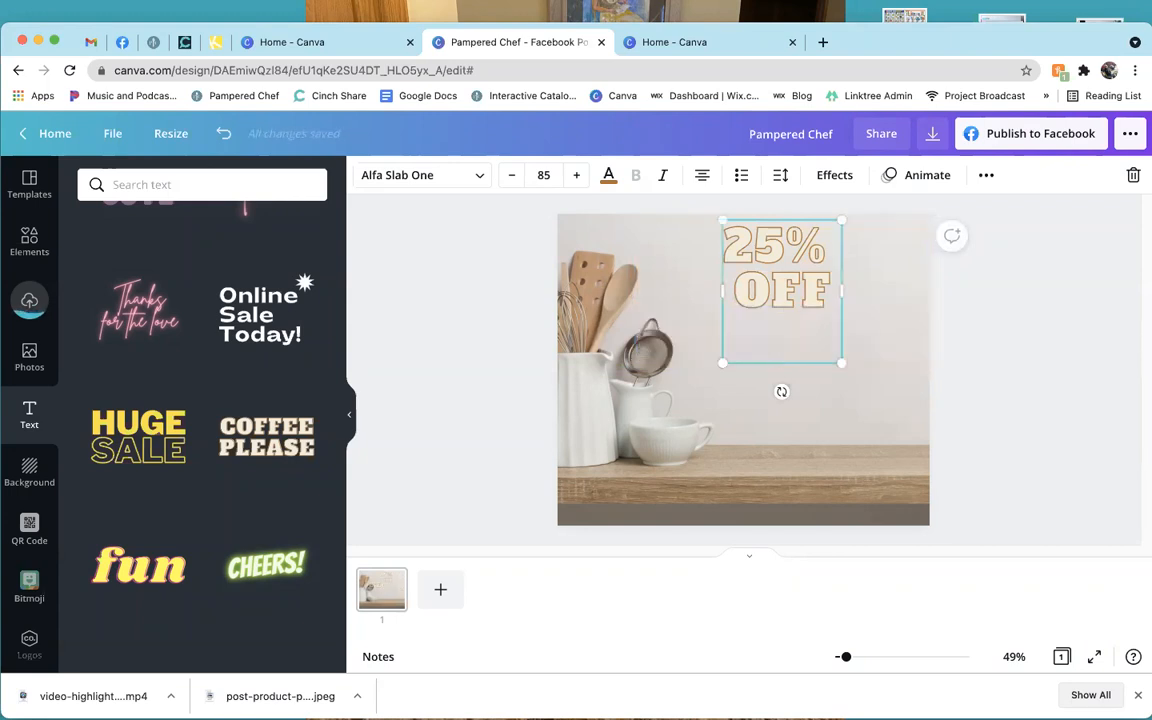
key("BackSpace")
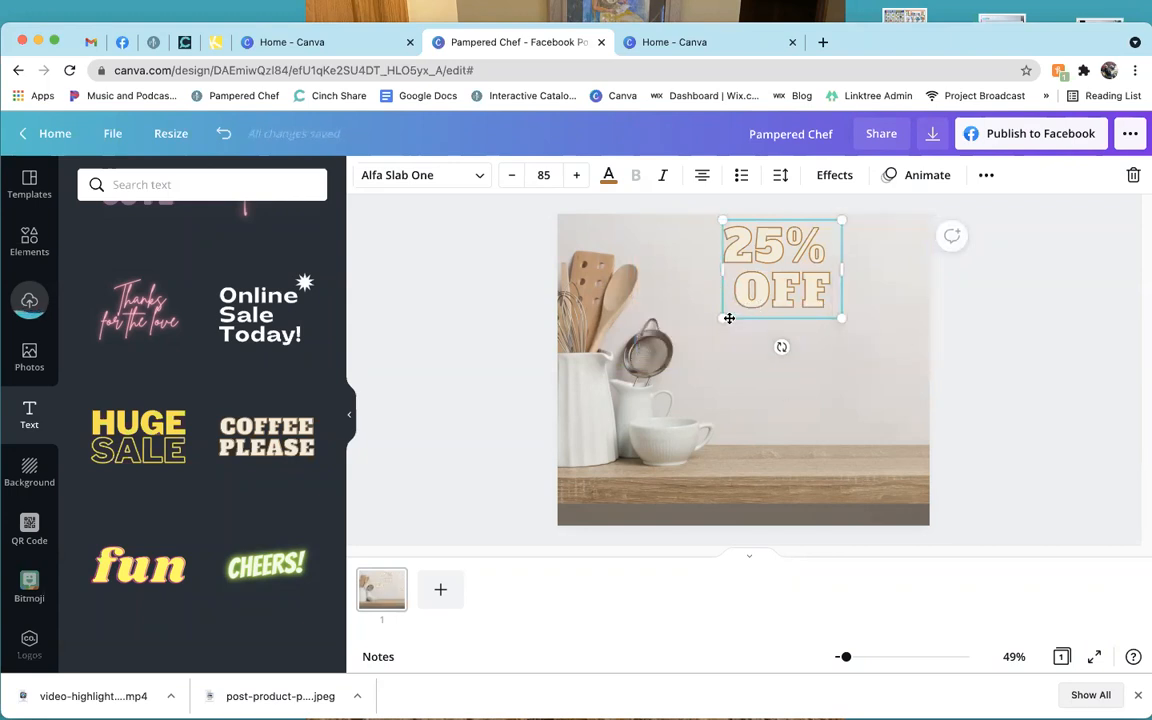
left_click_drag(720, 320, 667, 363)
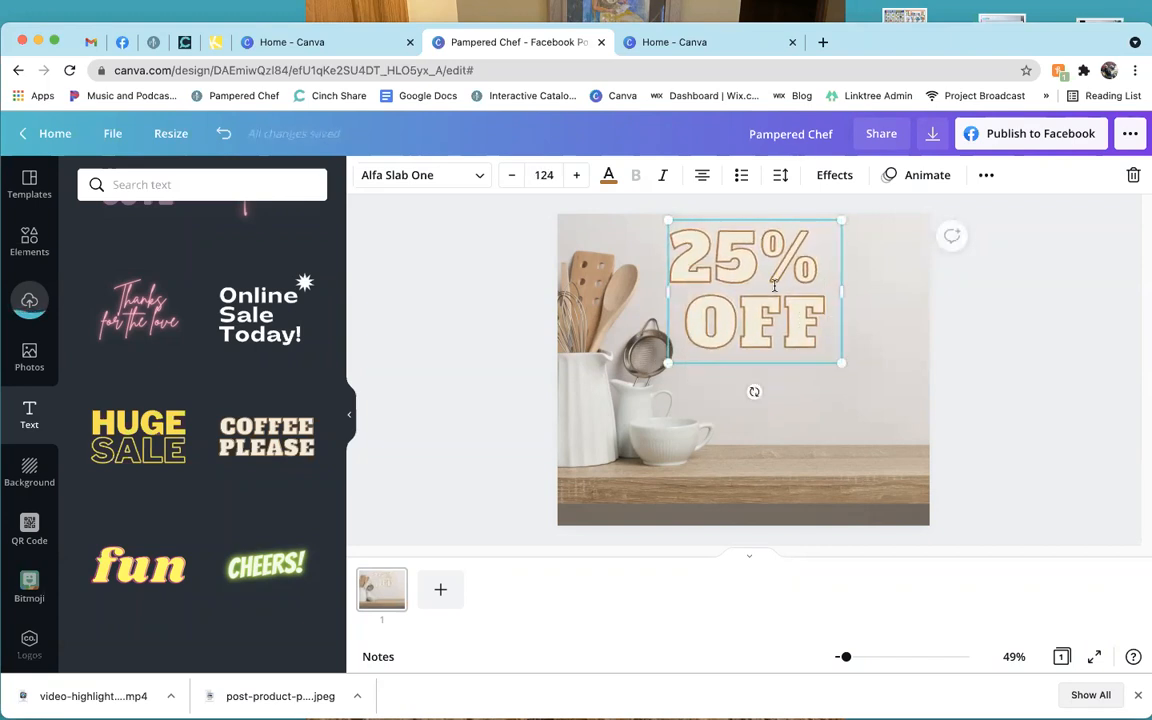
Delete the '25% OFF' text and select the kitchen background photo.
left_click(798, 324)
scroll(172, 553, "down", 3)
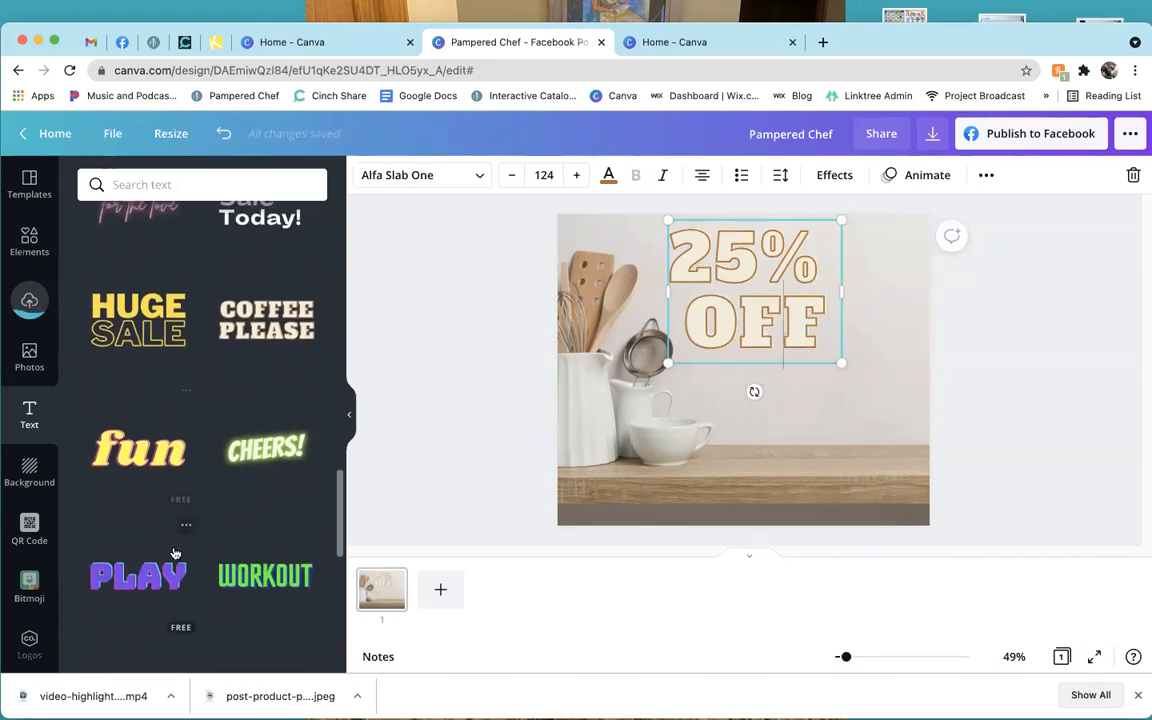
scroll(172, 553, "down", 5)
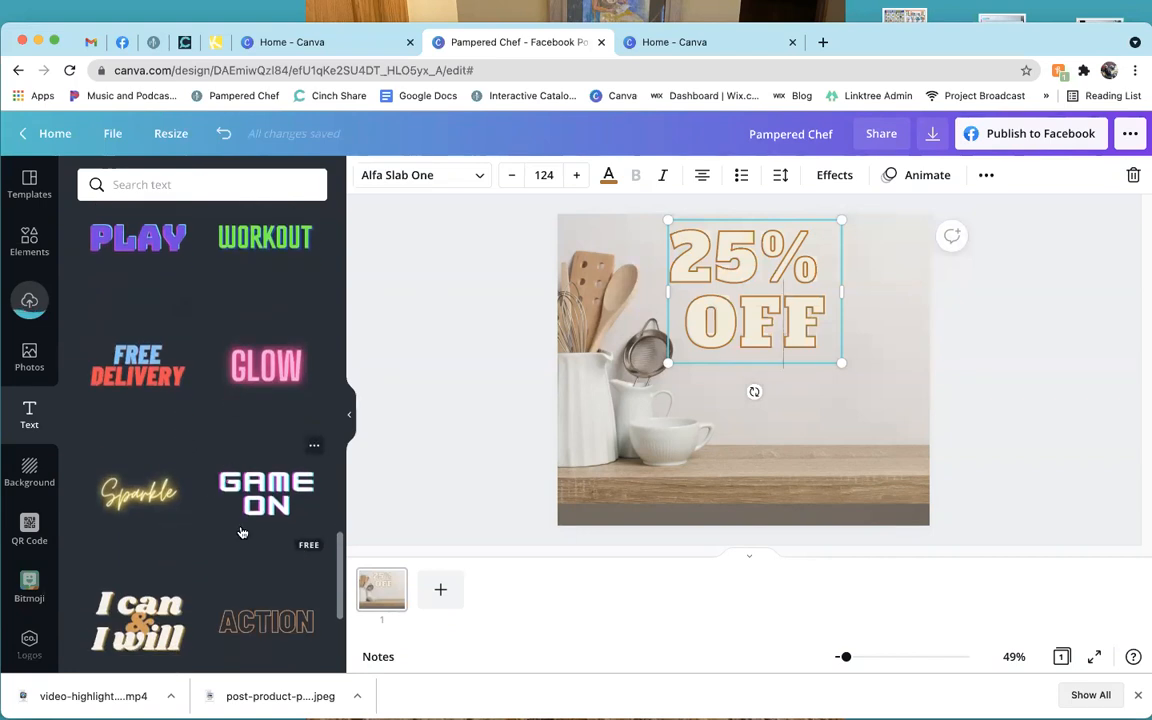
key("BackSpace")
left_click(727, 367)
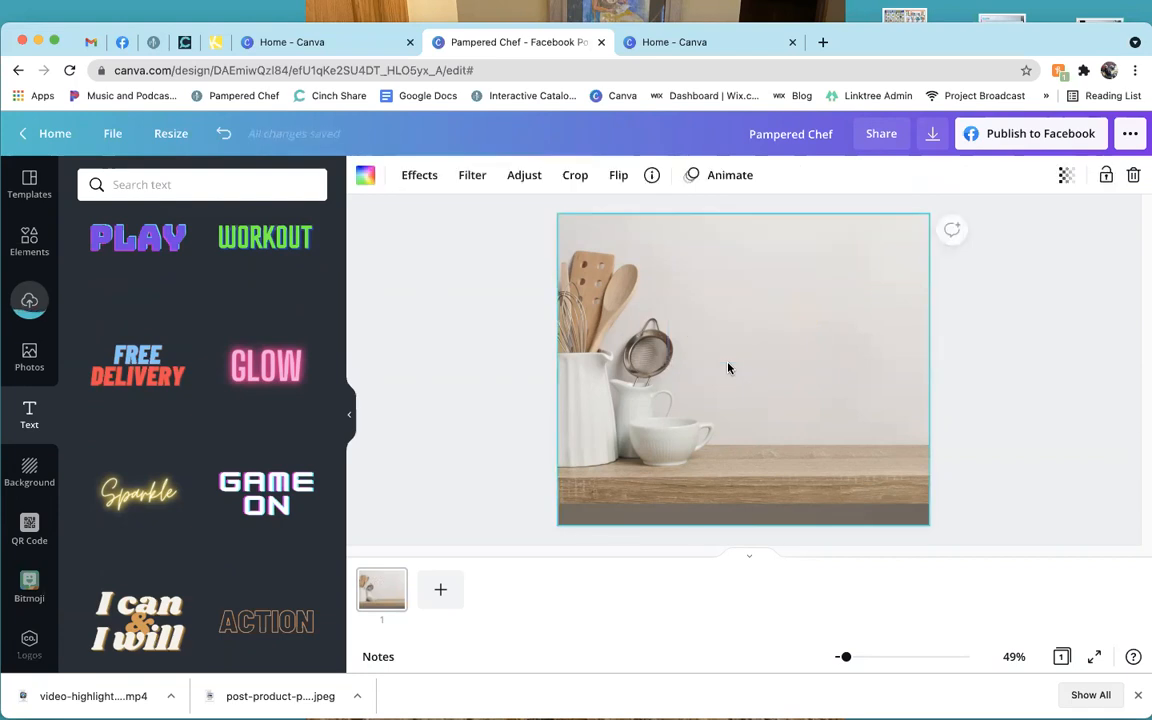
Delete the kitchen photo and apply the white-wood plank texture from Backgrounds' Textures.
key("BackSpace")
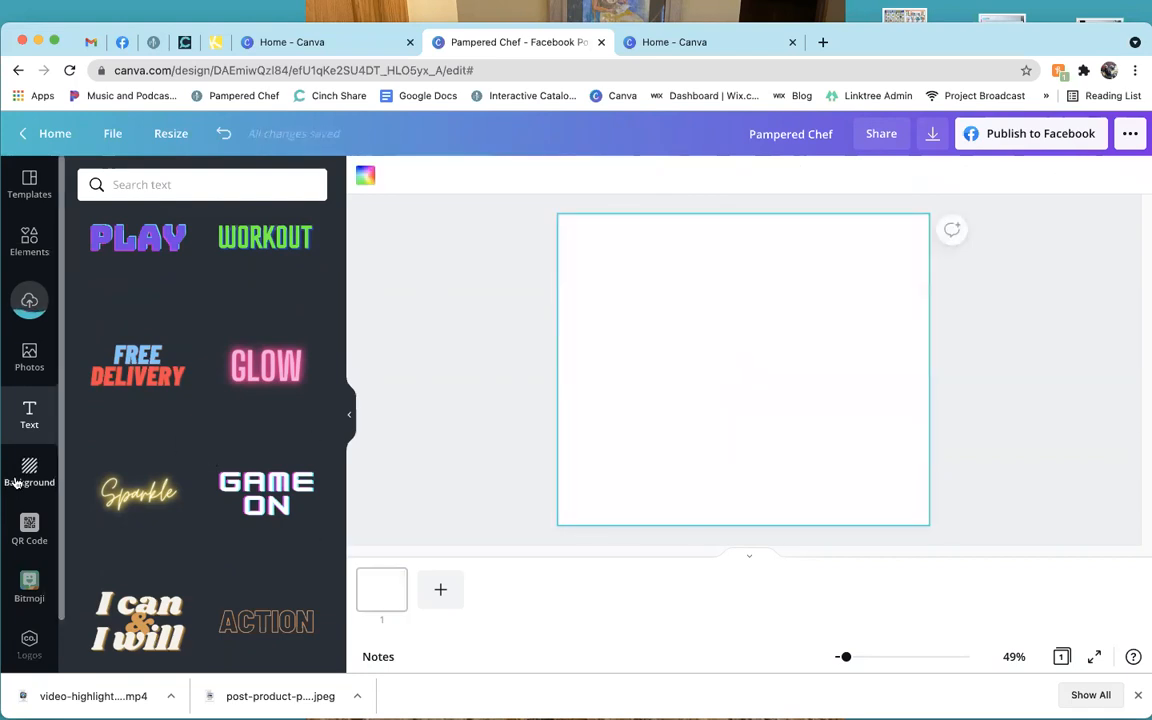
left_click(22, 478)
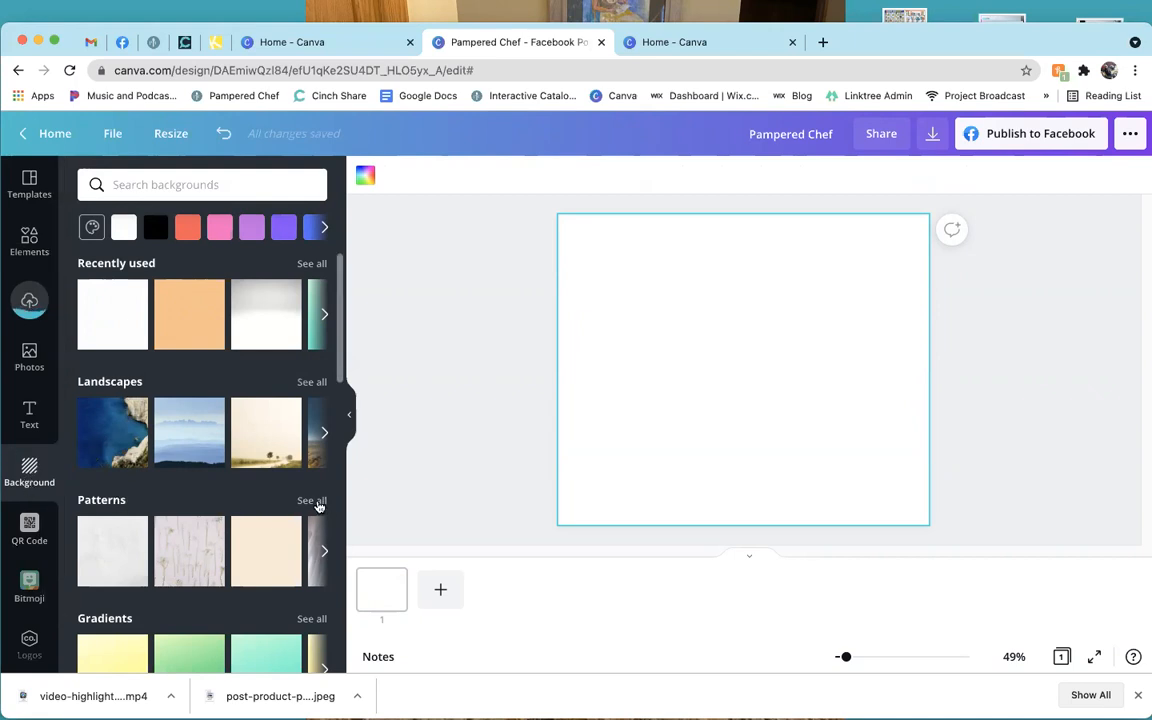
scroll(318, 504, "down", 2)
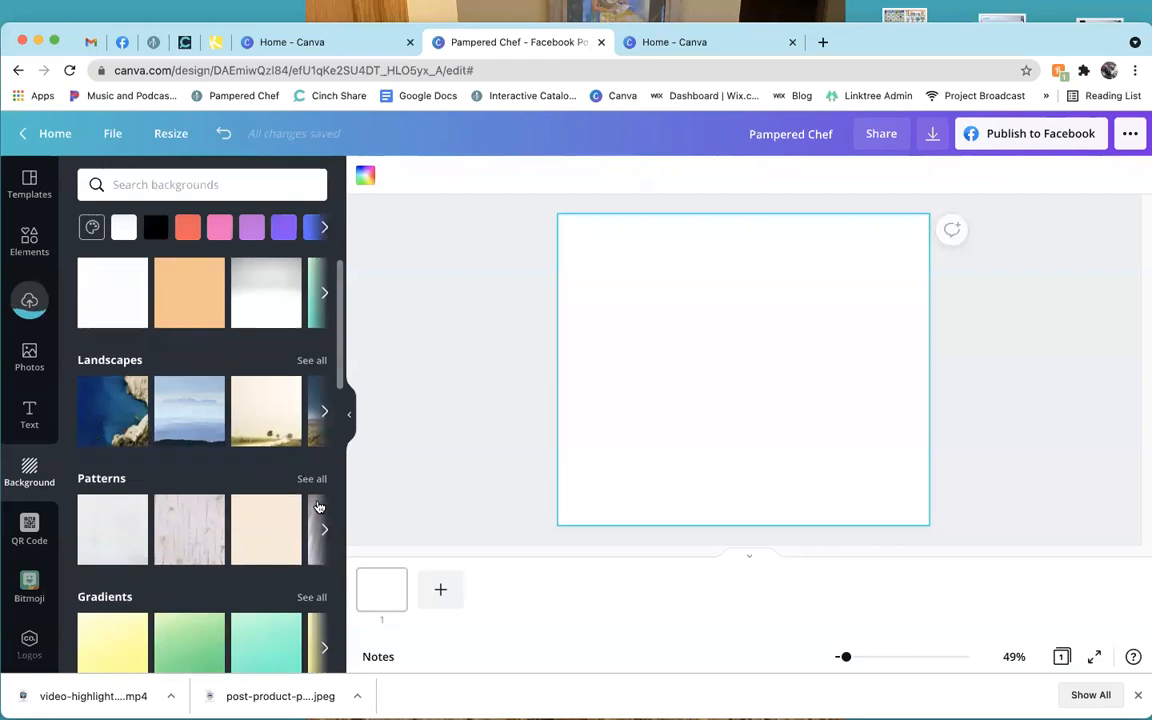
scroll(140, 525, "down", 2)
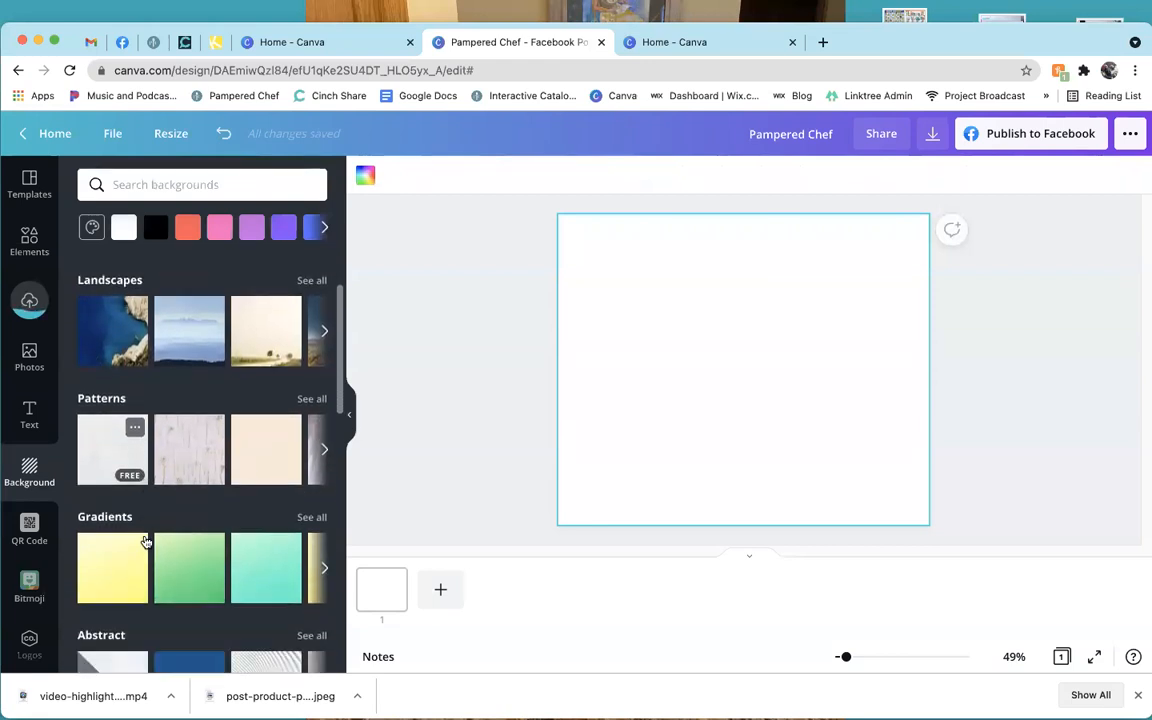
scroll(257, 450, "up", 2)
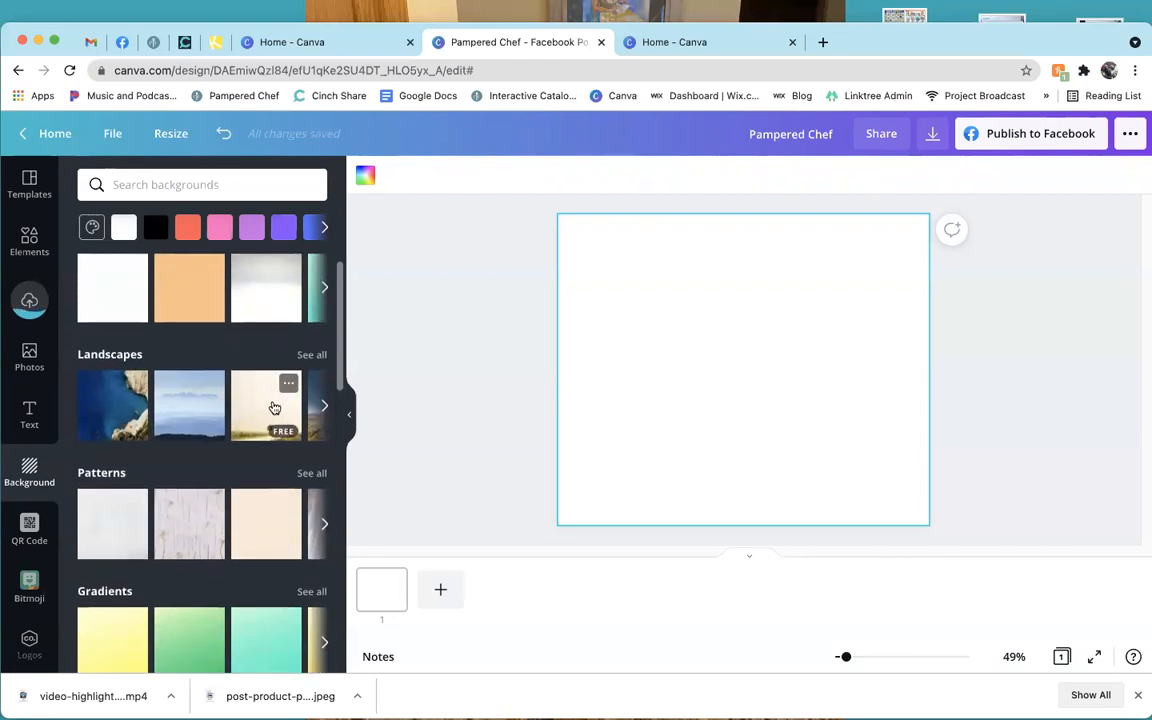
scroll(230, 542, "down", 1)
scroll(230, 542, "down", 10)
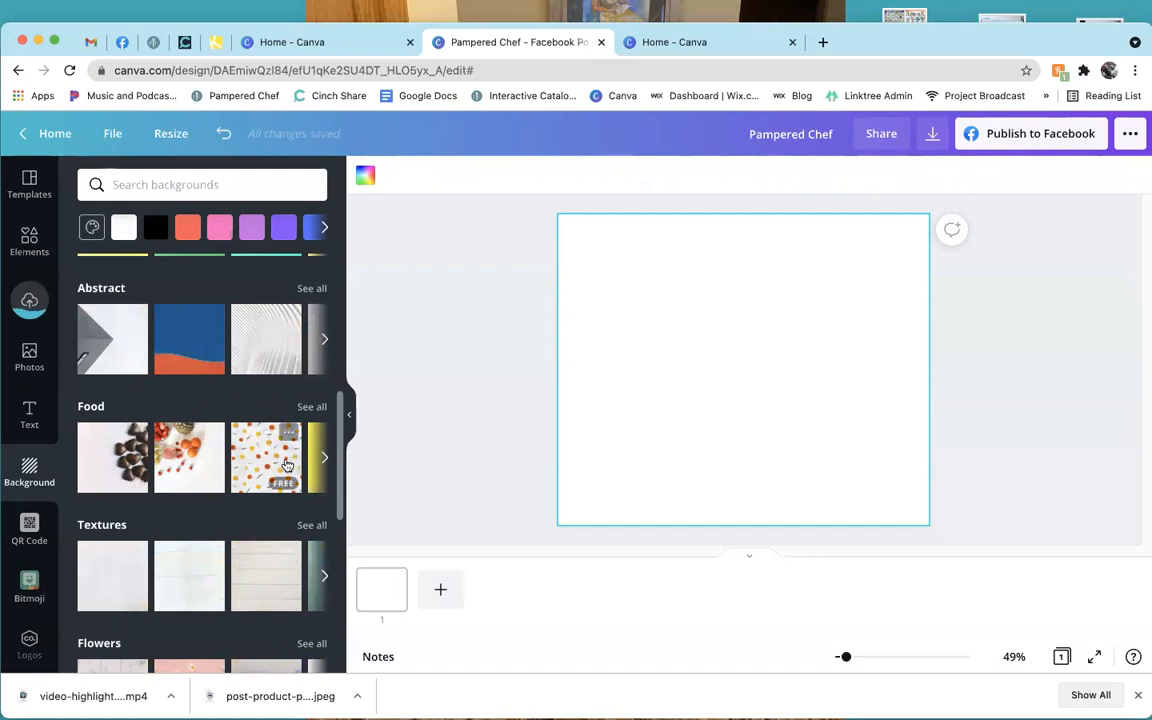
scroll(280, 455, "down", 1)
scroll(285, 463, "down", 2)
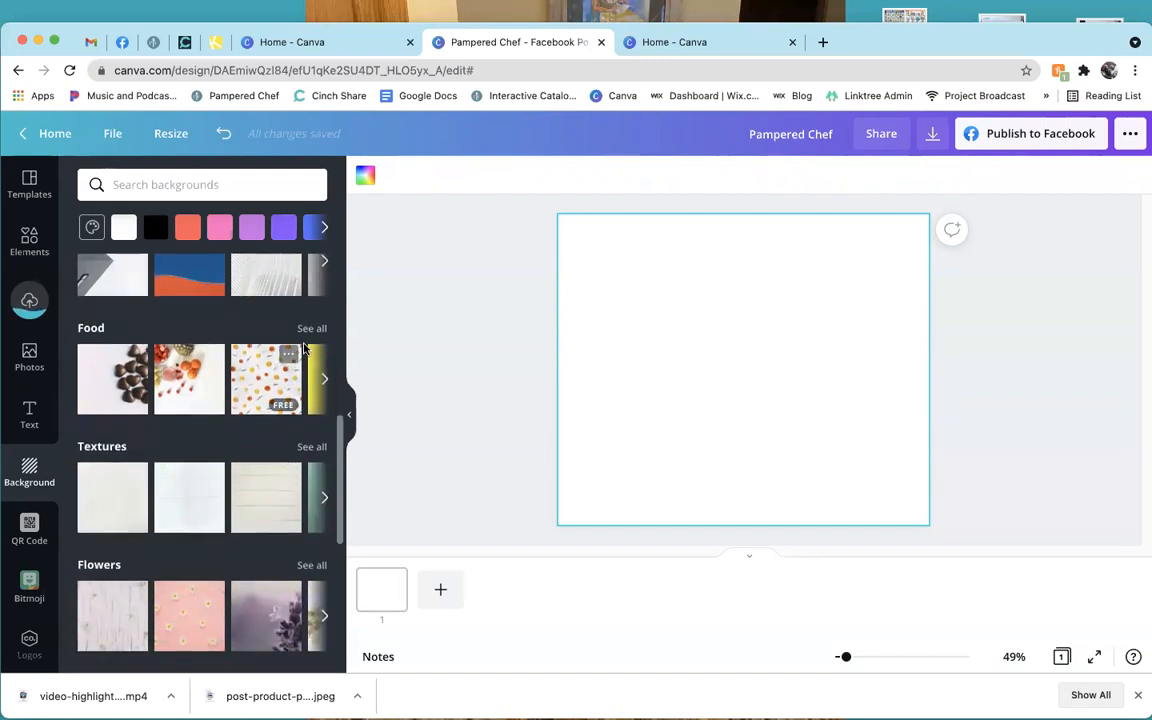
left_click(254, 497)
left_click(254, 500)
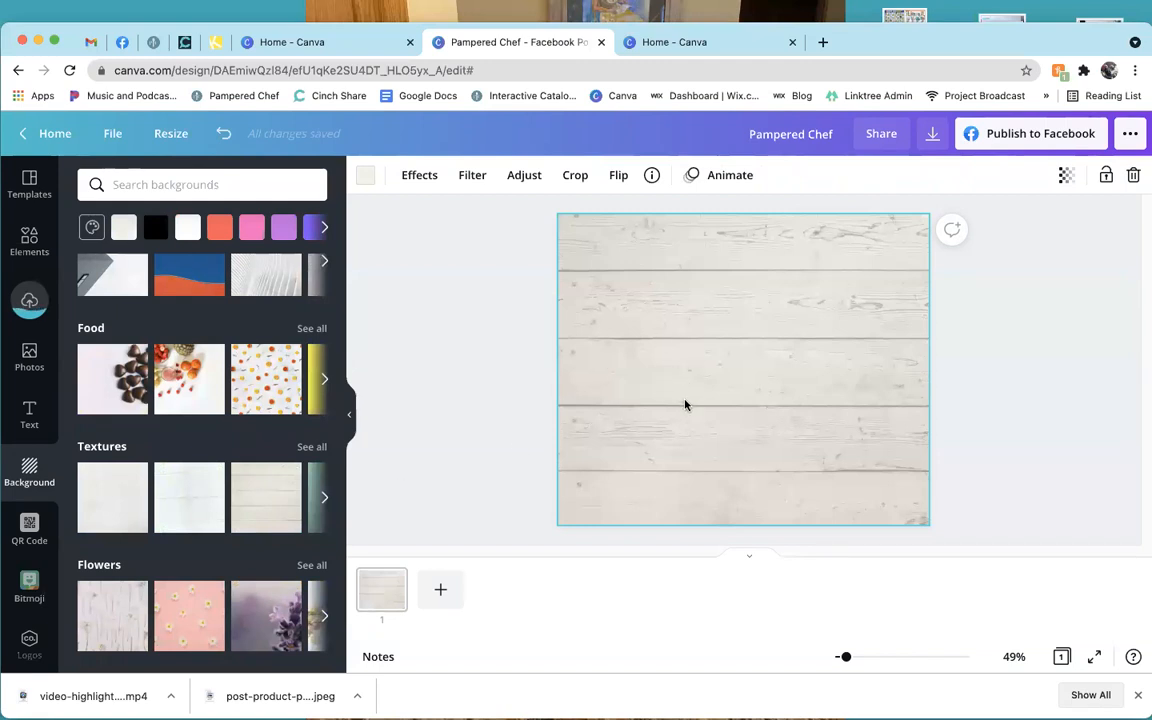
left_click(498, 395)
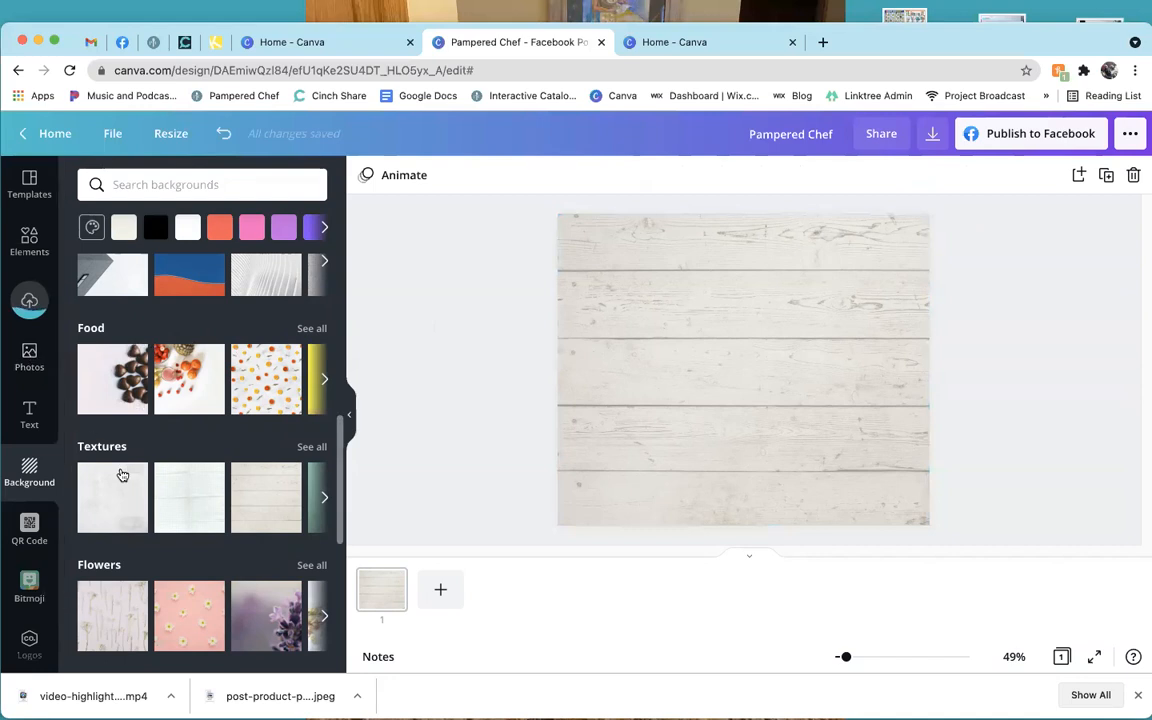
scroll(150, 480, "down", 1)
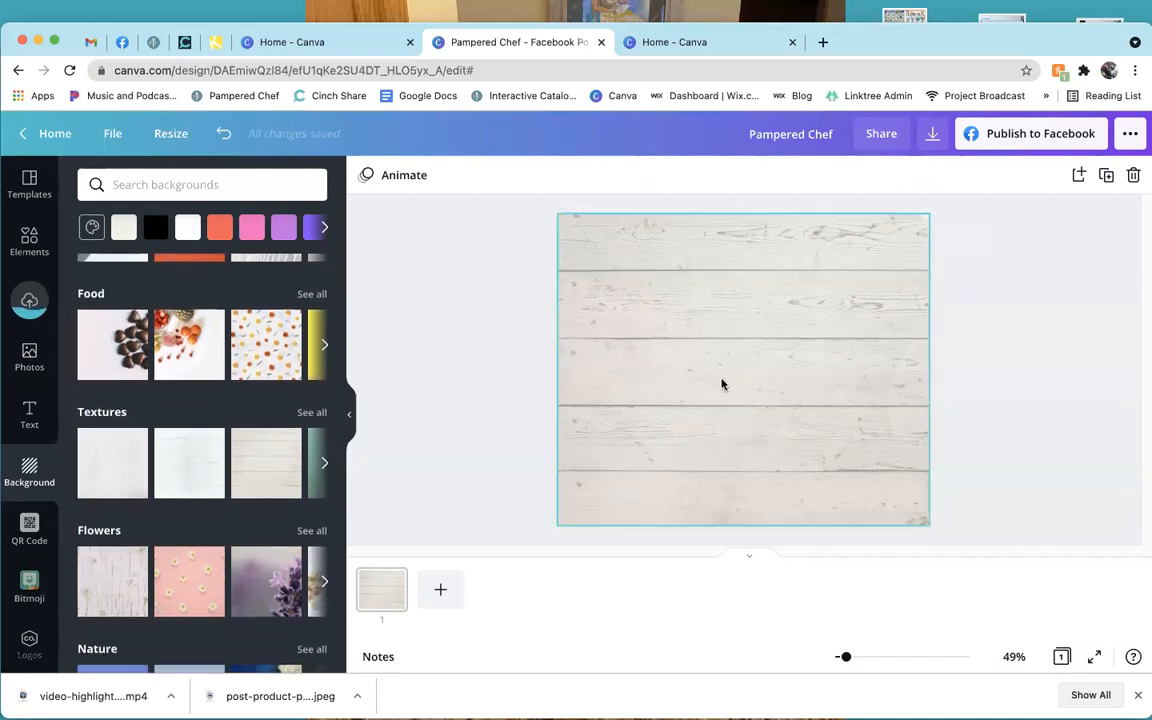
Open the QR Code app's URL field, then switch to the Consultant's Corner browser tab.
left_click(31, 528)
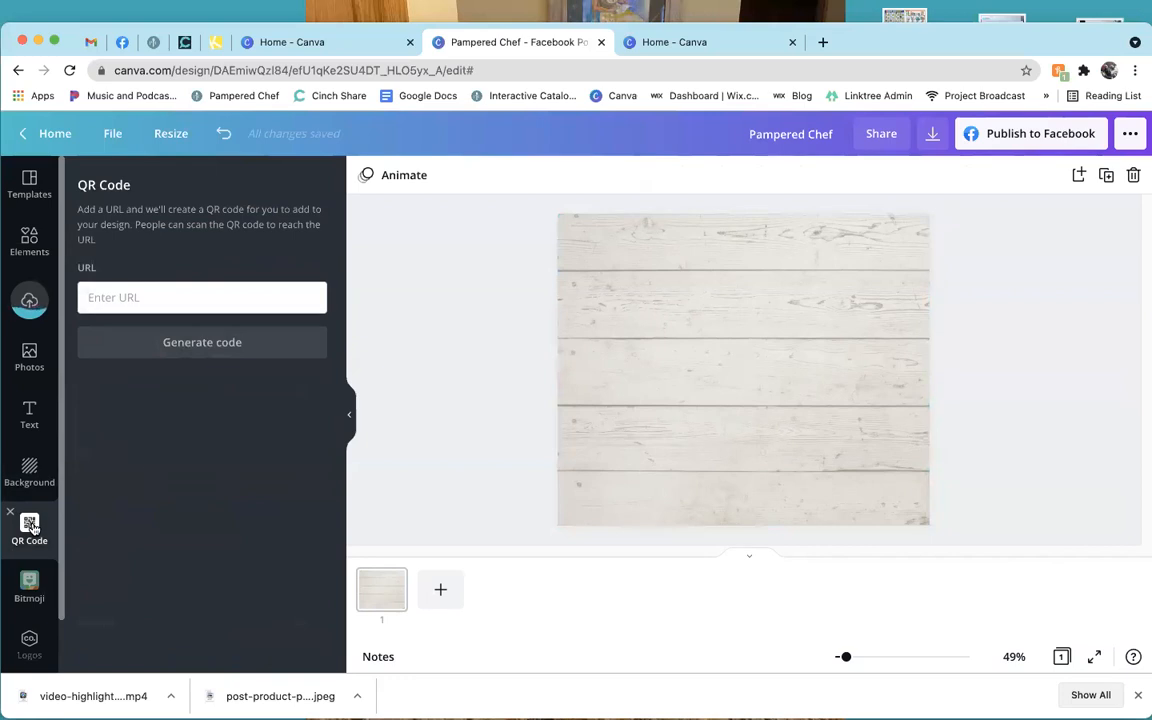
left_click(146, 297)
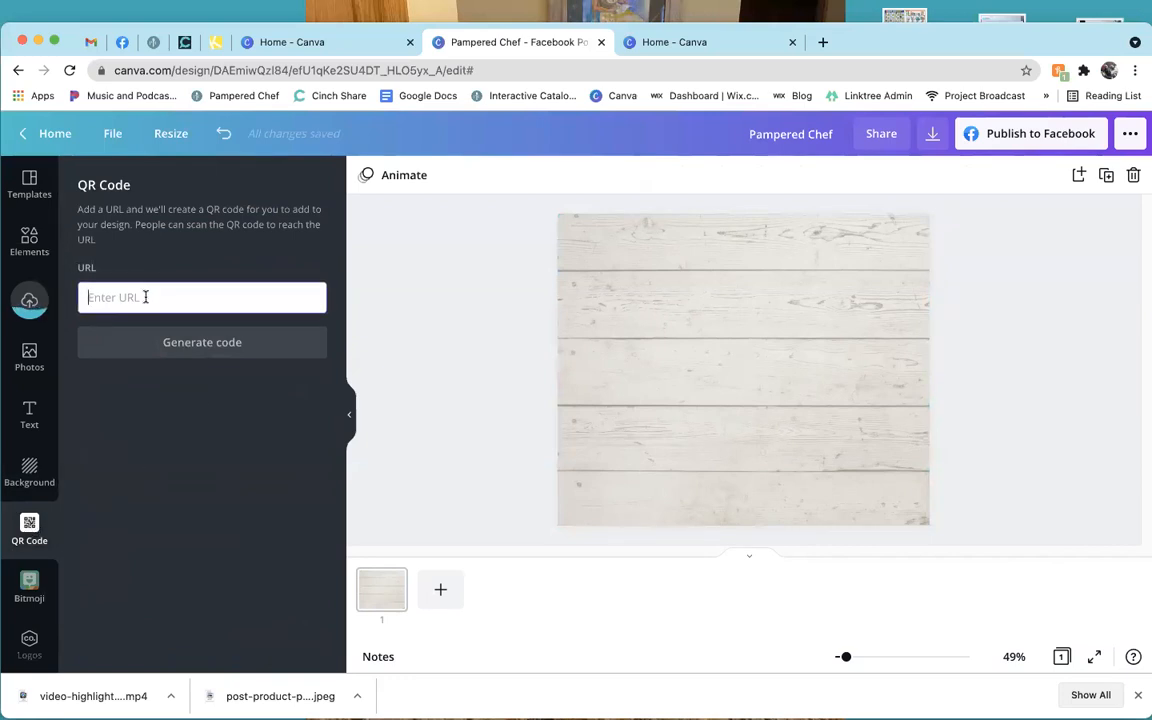
left_click(514, 328)
left_click(152, 45)
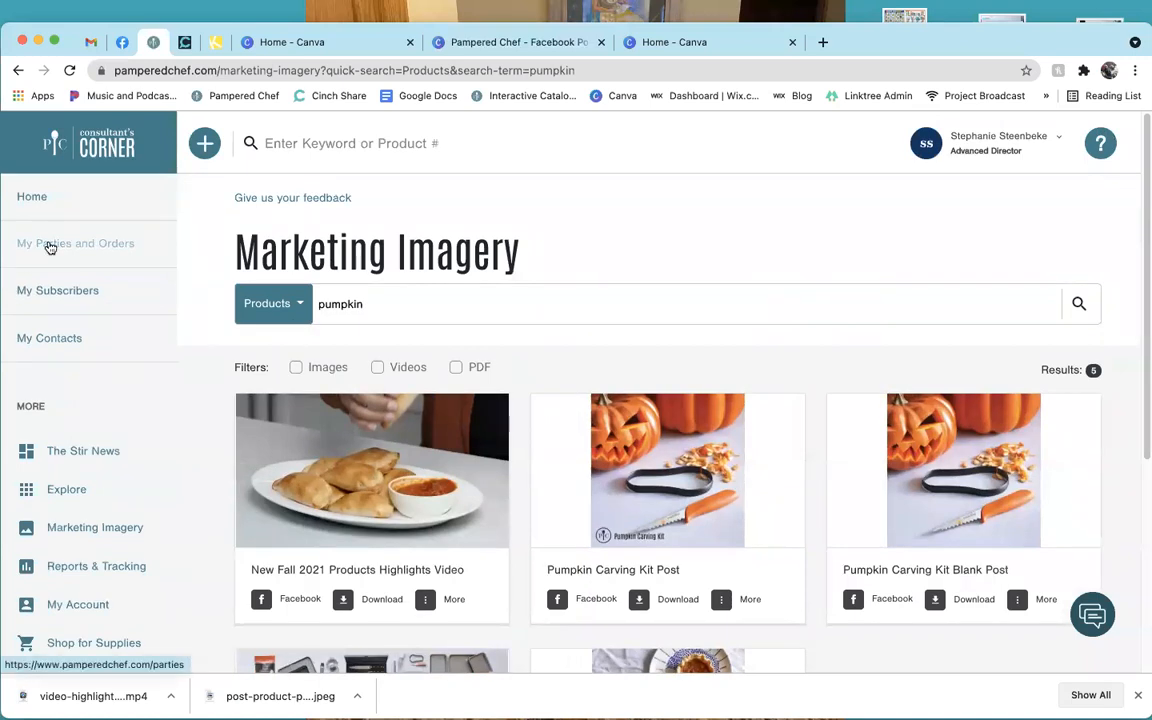
Copy the Party Page link of the 08/08/2021 party from My Parties and Orders.
left_click(49, 246)
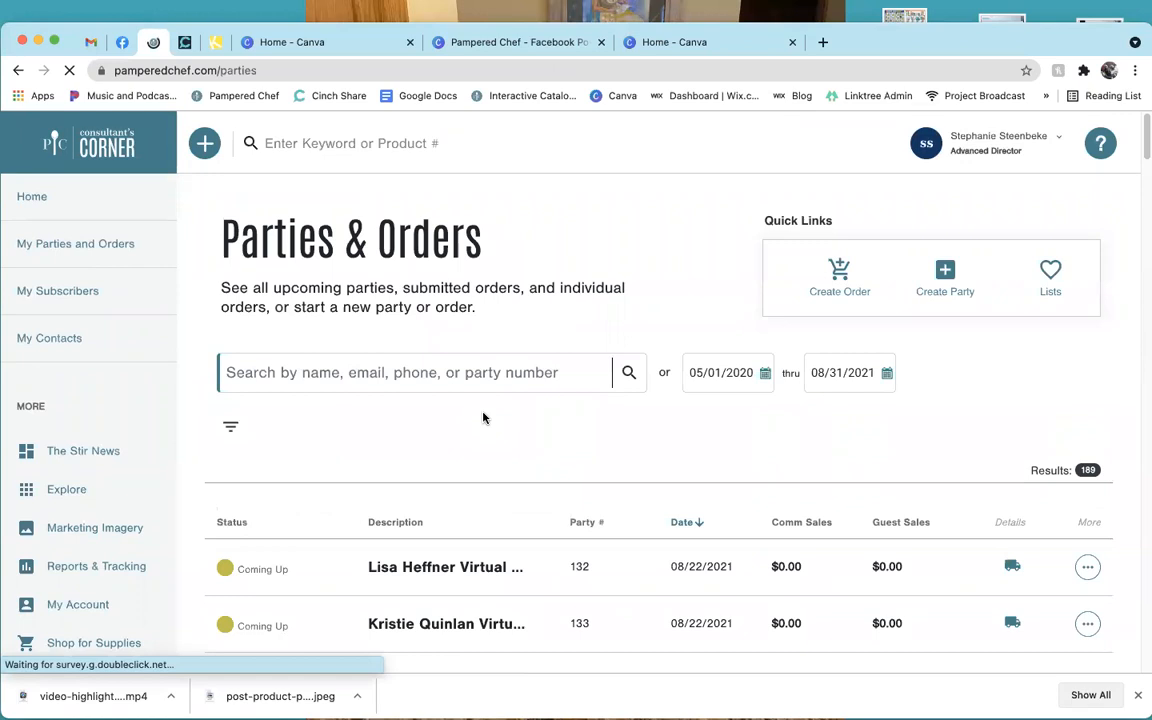
scroll(483, 418, "down", 5)
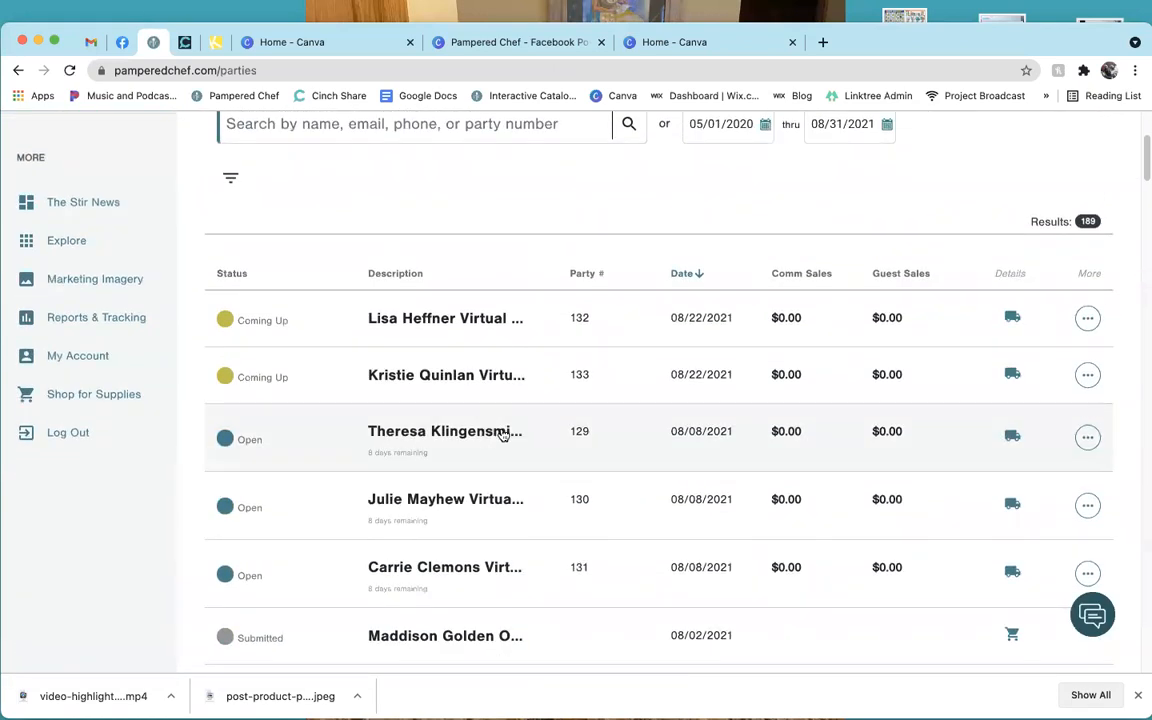
left_click(502, 434)
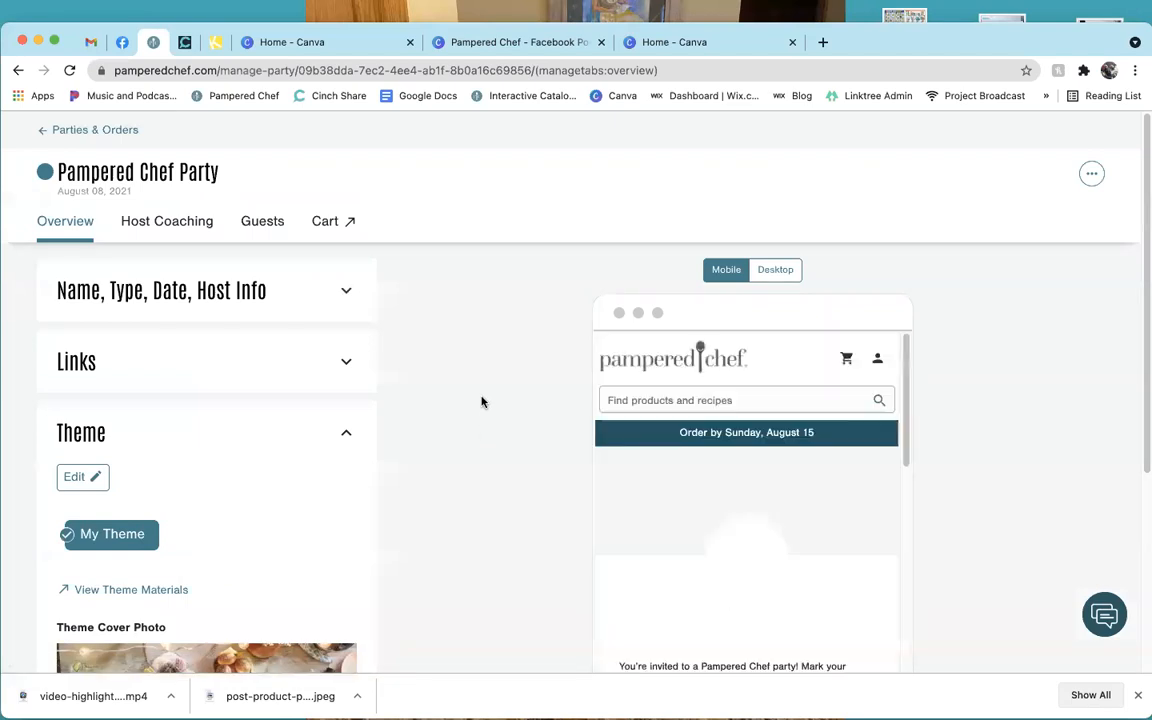
left_click(243, 364)
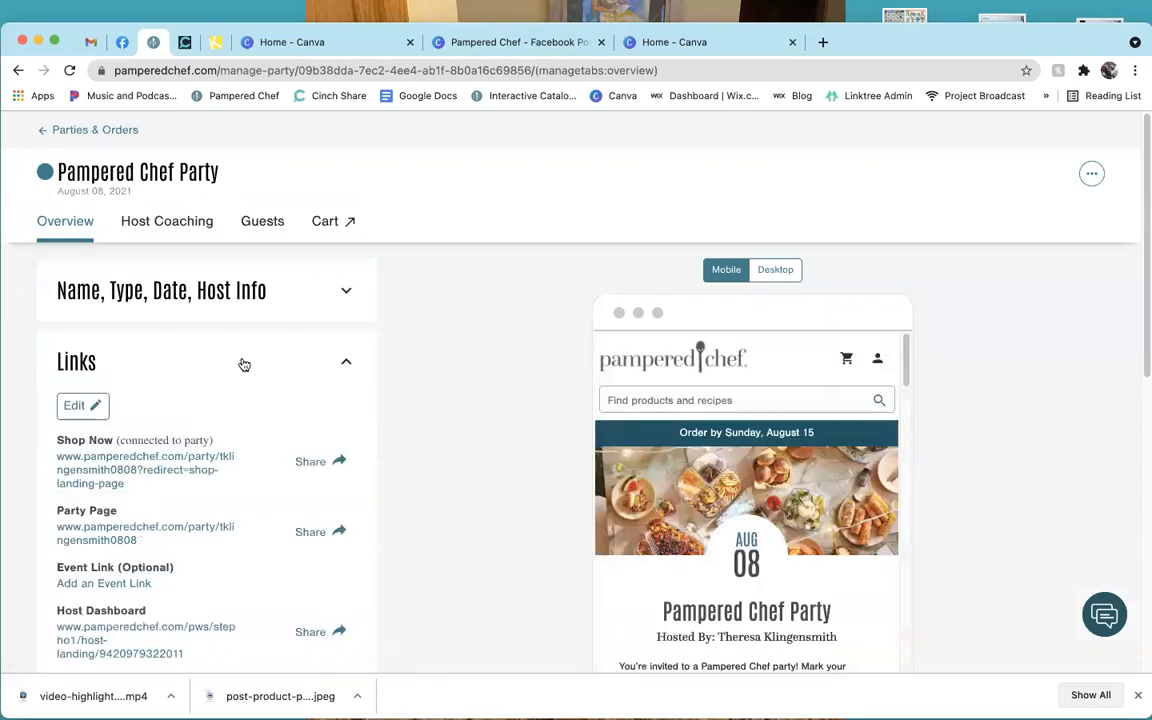
left_click(310, 532)
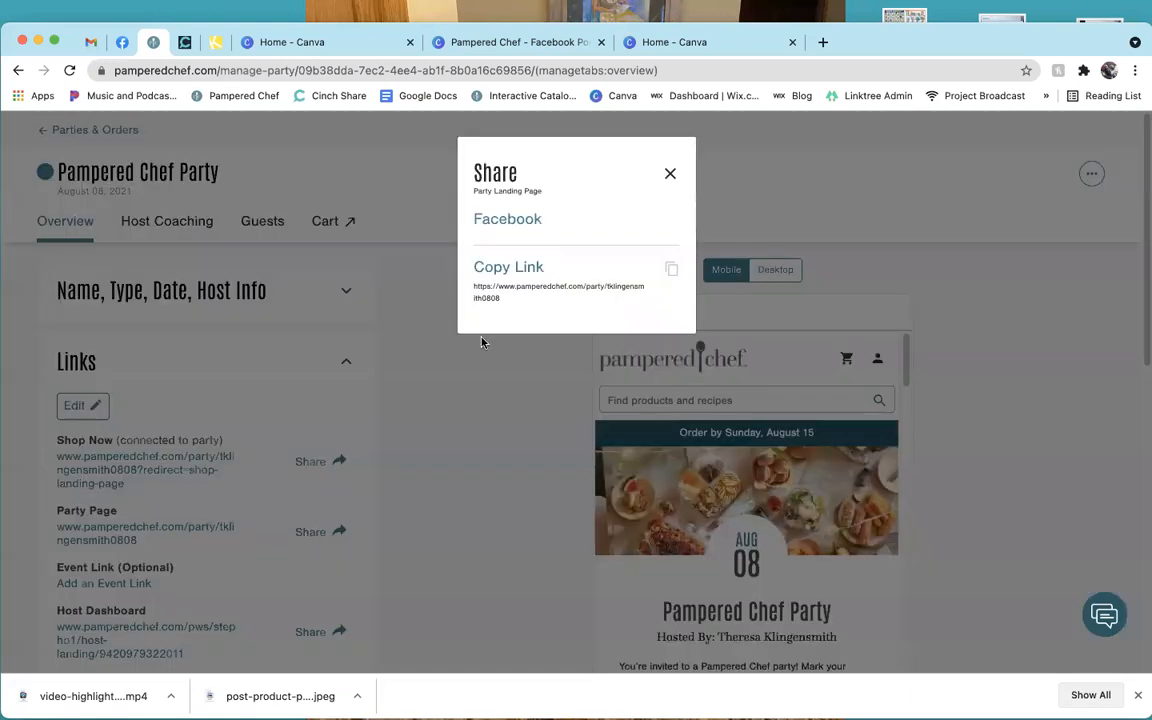
left_click(519, 276)
left_click(455, 40)
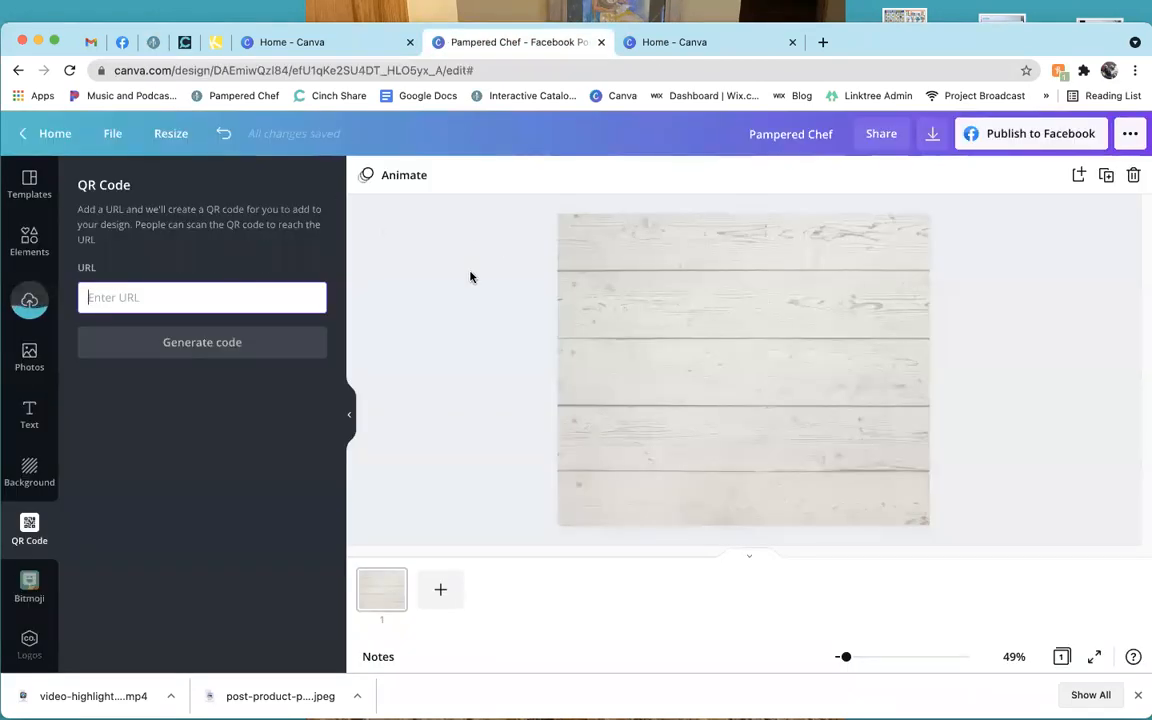
Paste the party link into the QR URL, generate the code, then enlarge it and move it lower.
right_click(173, 294)
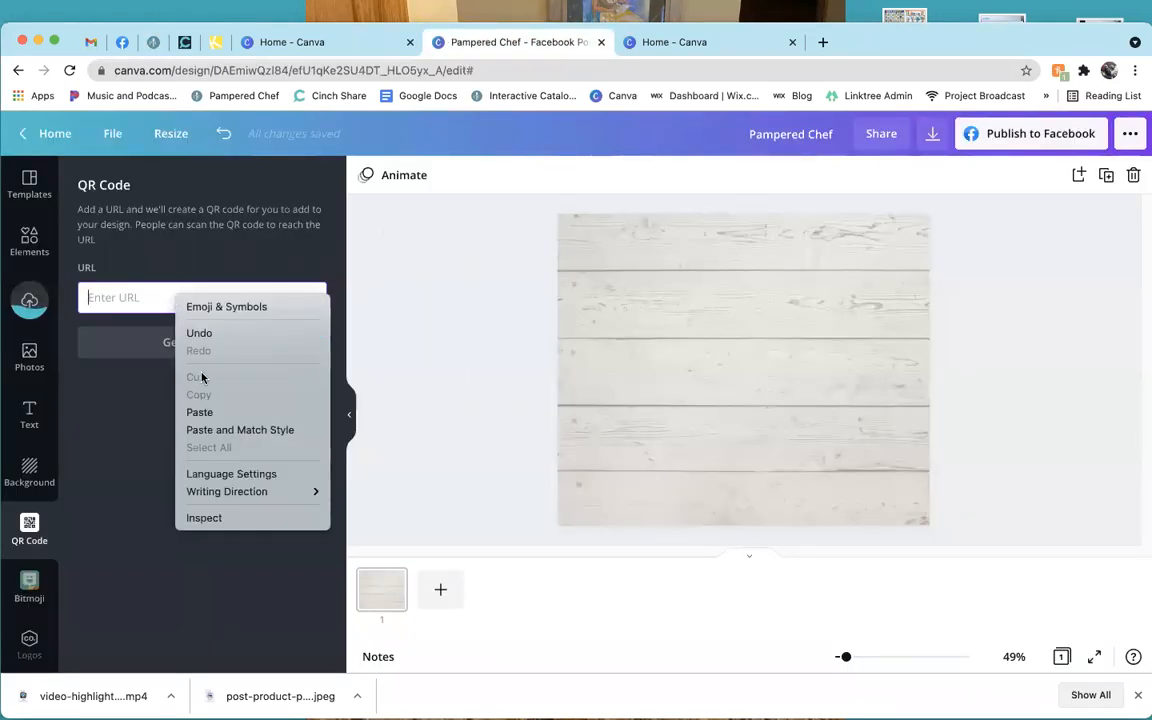
left_click(213, 412)
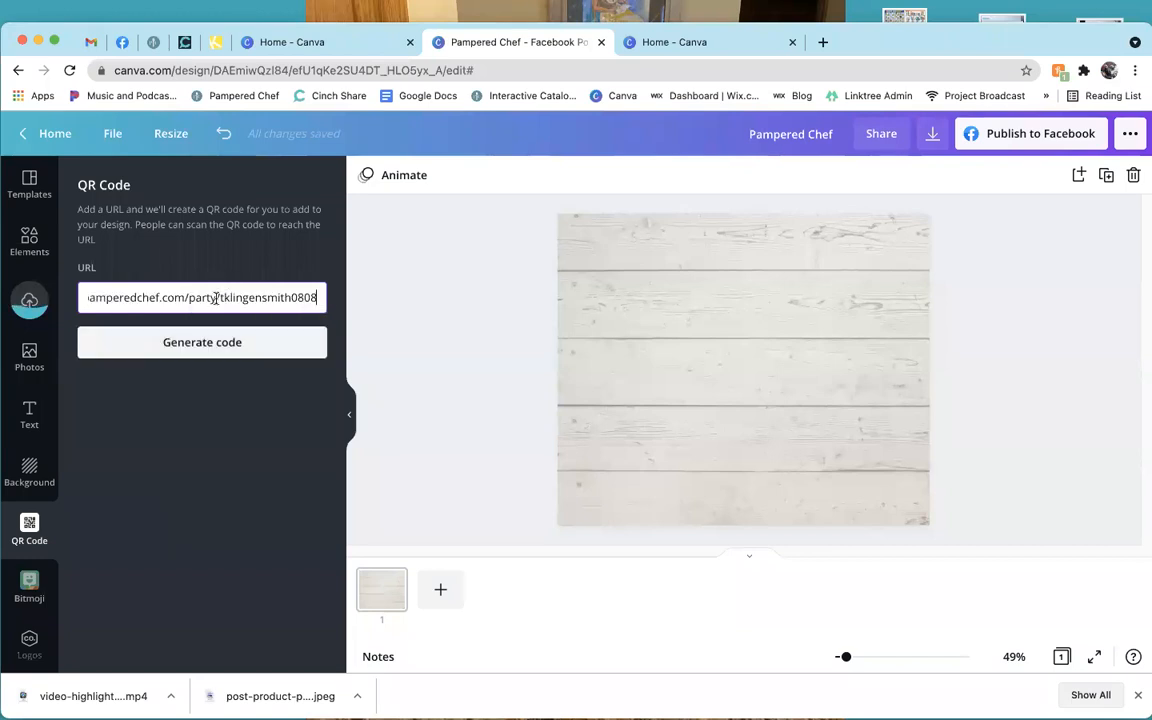
left_click(206, 345)
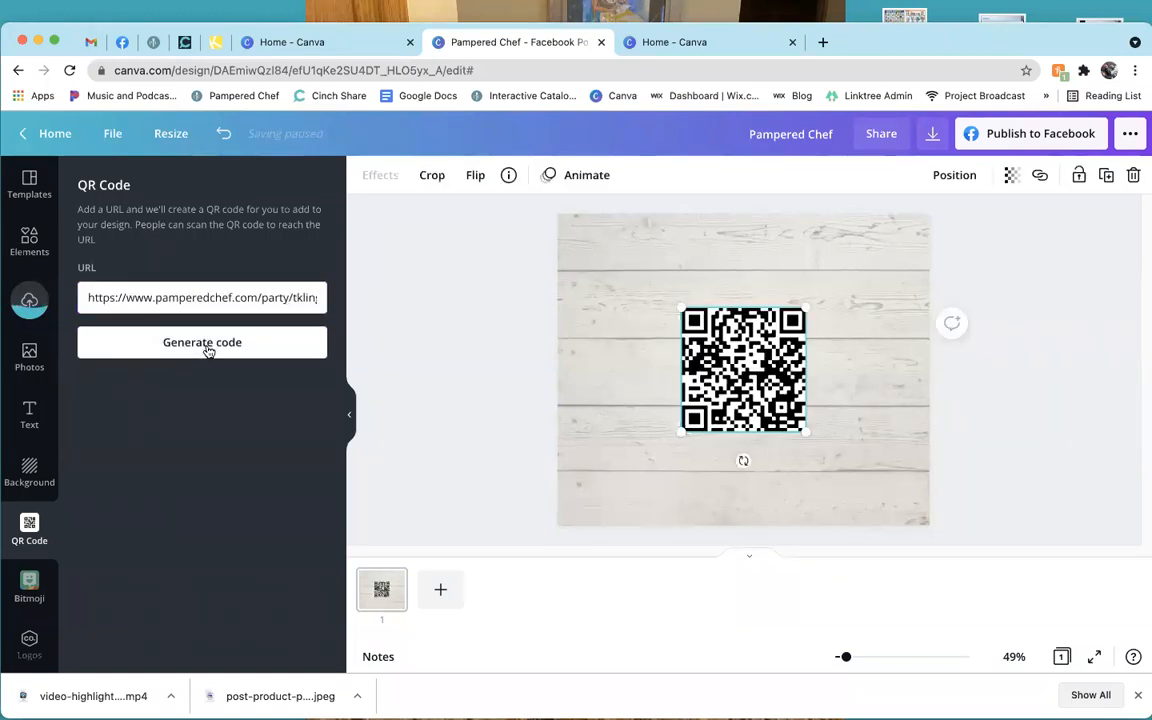
left_click_drag(804, 433, 819, 465)
left_click_drag(760, 408, 746, 461)
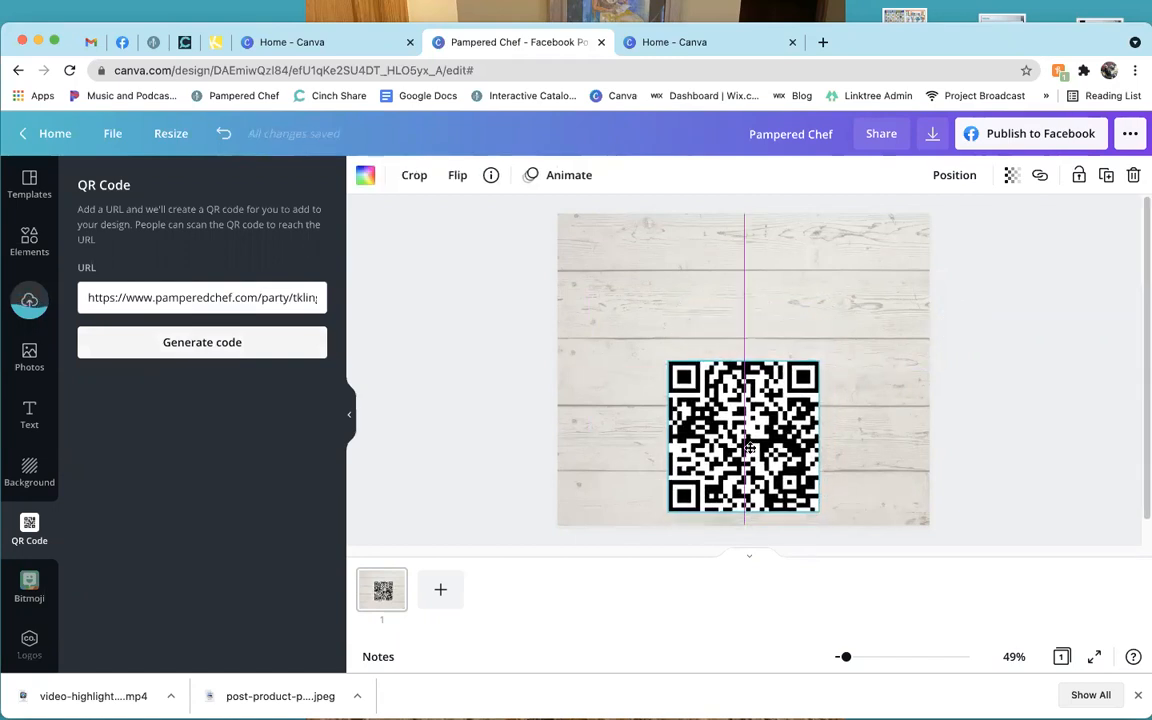
left_click(397, 349)
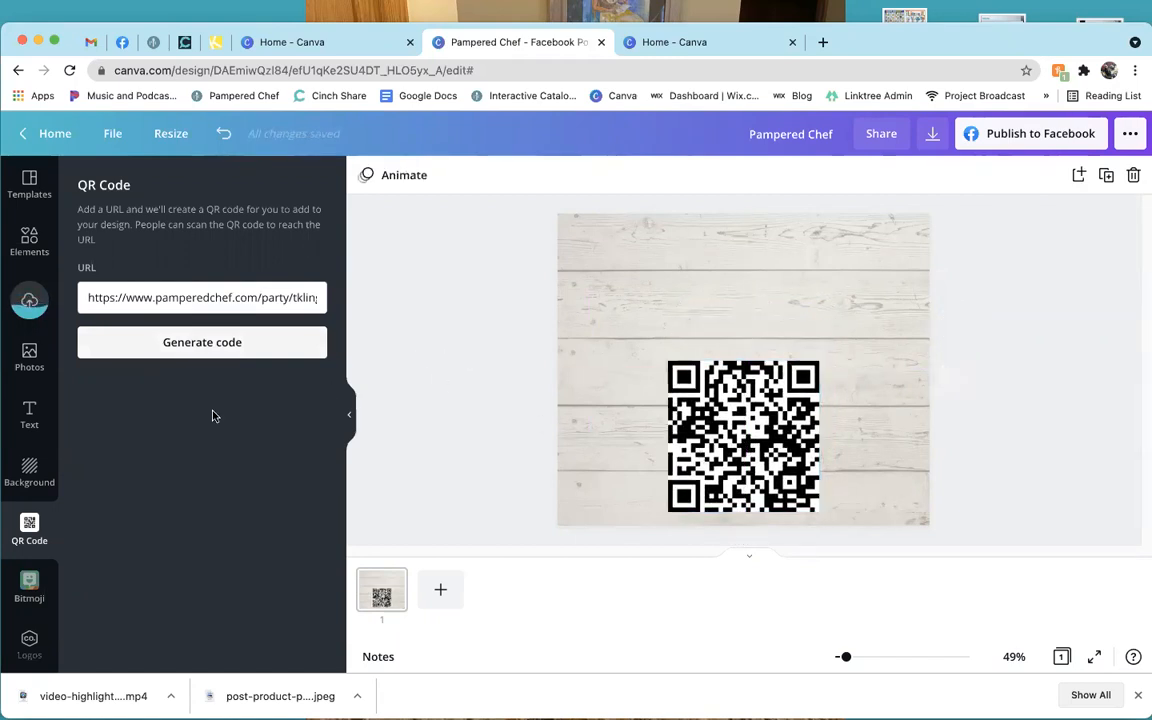
Add the pink neon GLOW text style at size 100 and retype it as 'SHOPPING LINK!'.
left_click(30, 412)
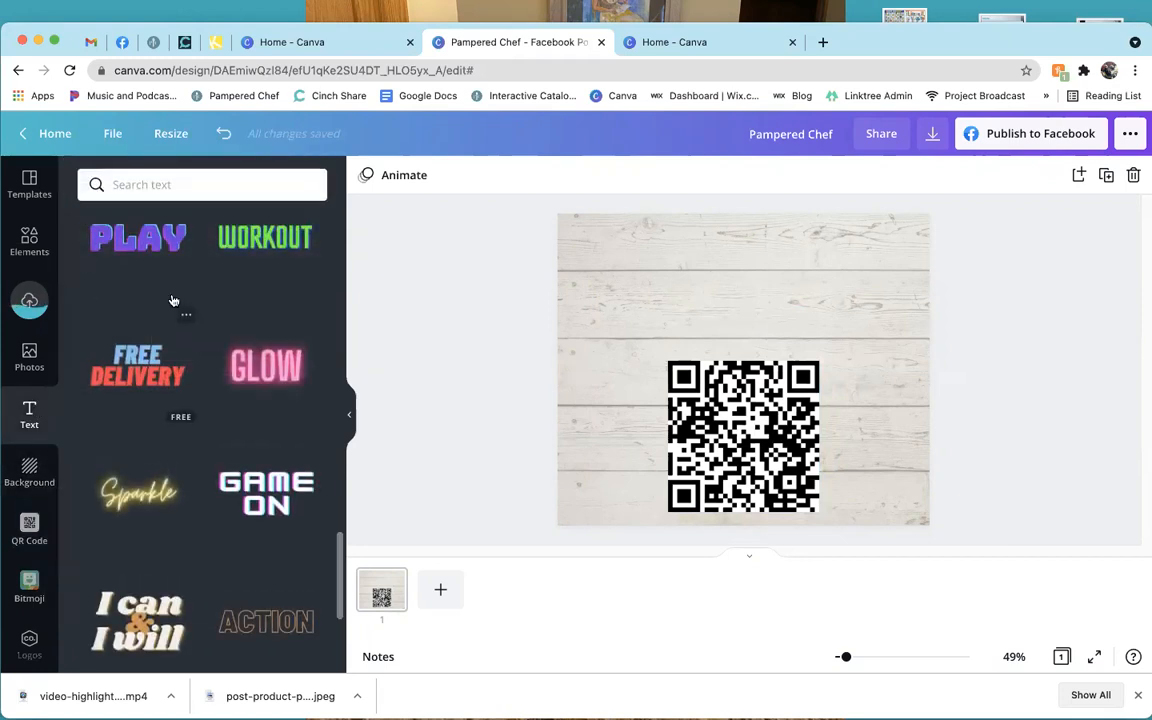
left_click(266, 365)
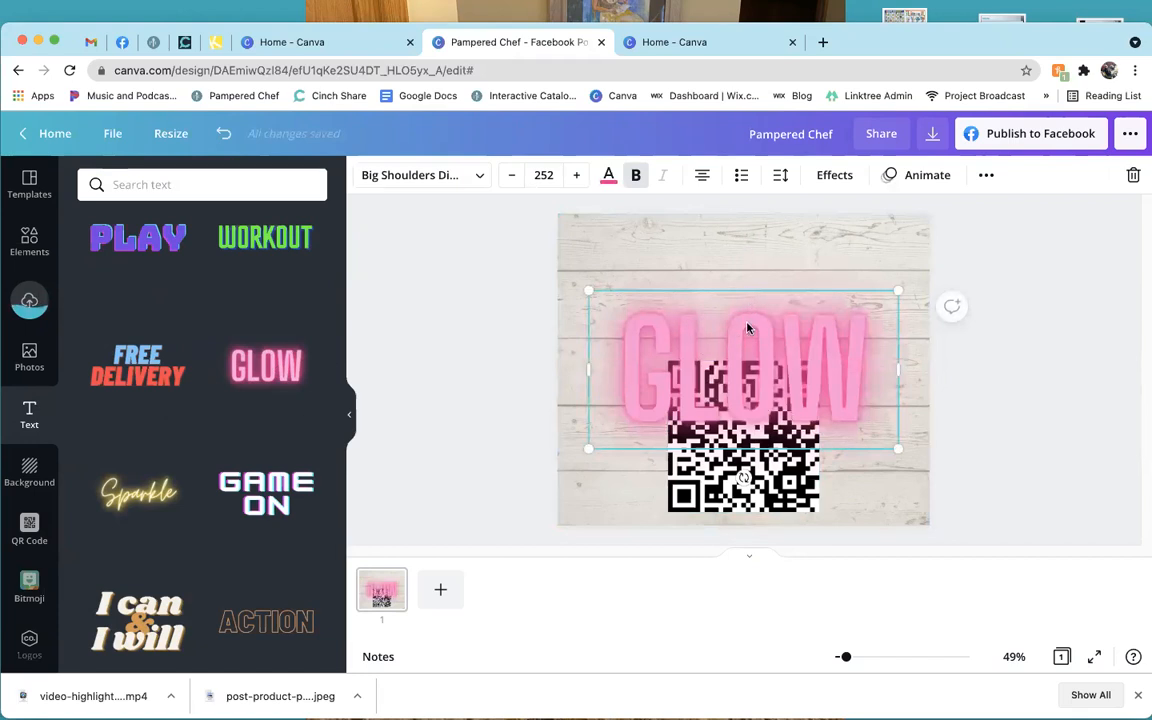
left_click_drag(735, 317, 735, 240)
left_click(541, 176)
type("100")
key("Return")
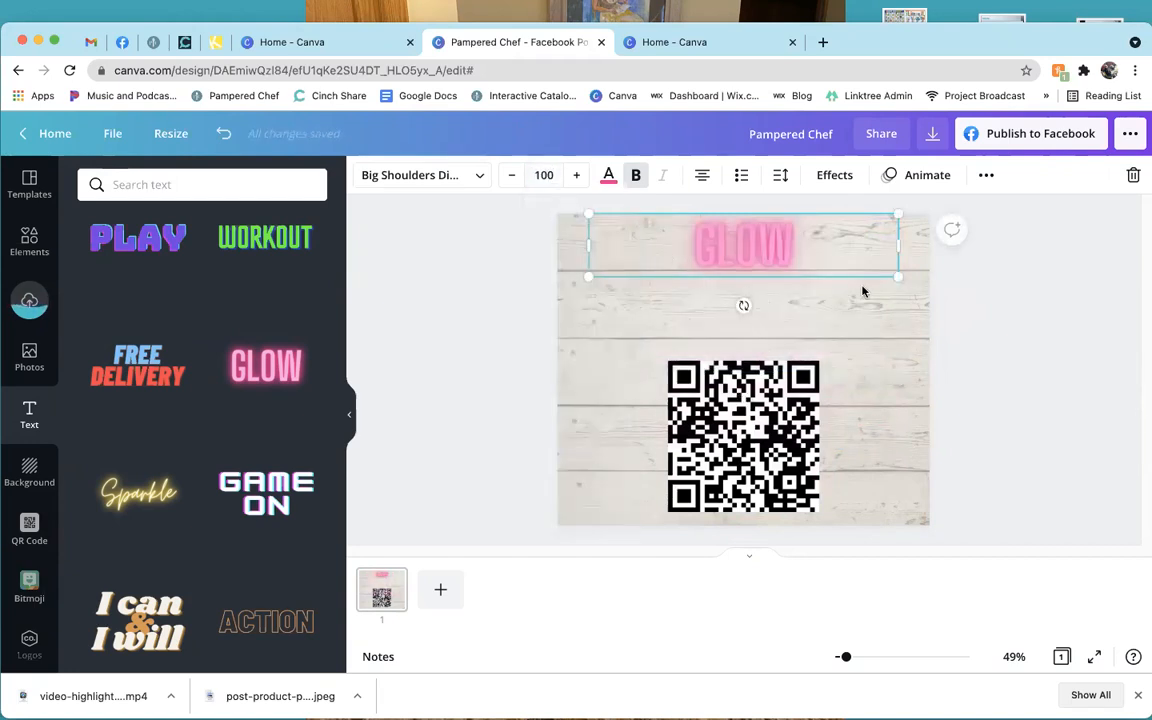
double_click(838, 242)
type("SHOP")
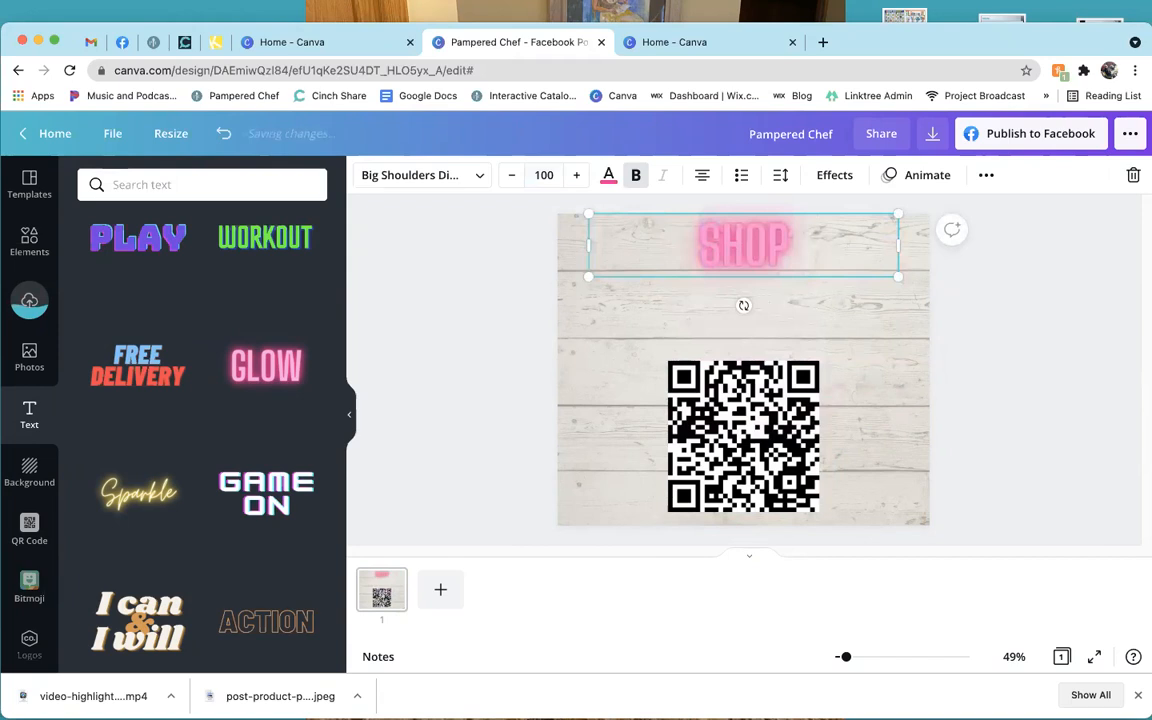
type("PING LINK!")
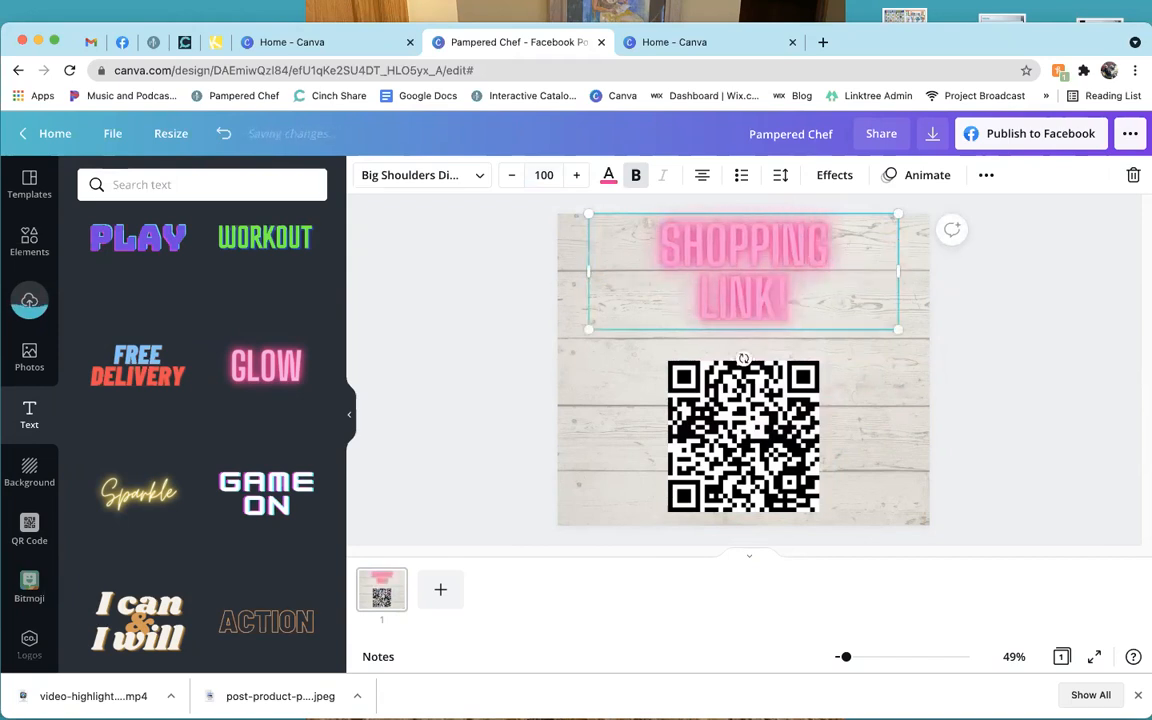
Move the QR code lower left and enlarge the heading to size 137, nudged slightly right.
left_click(494, 344)
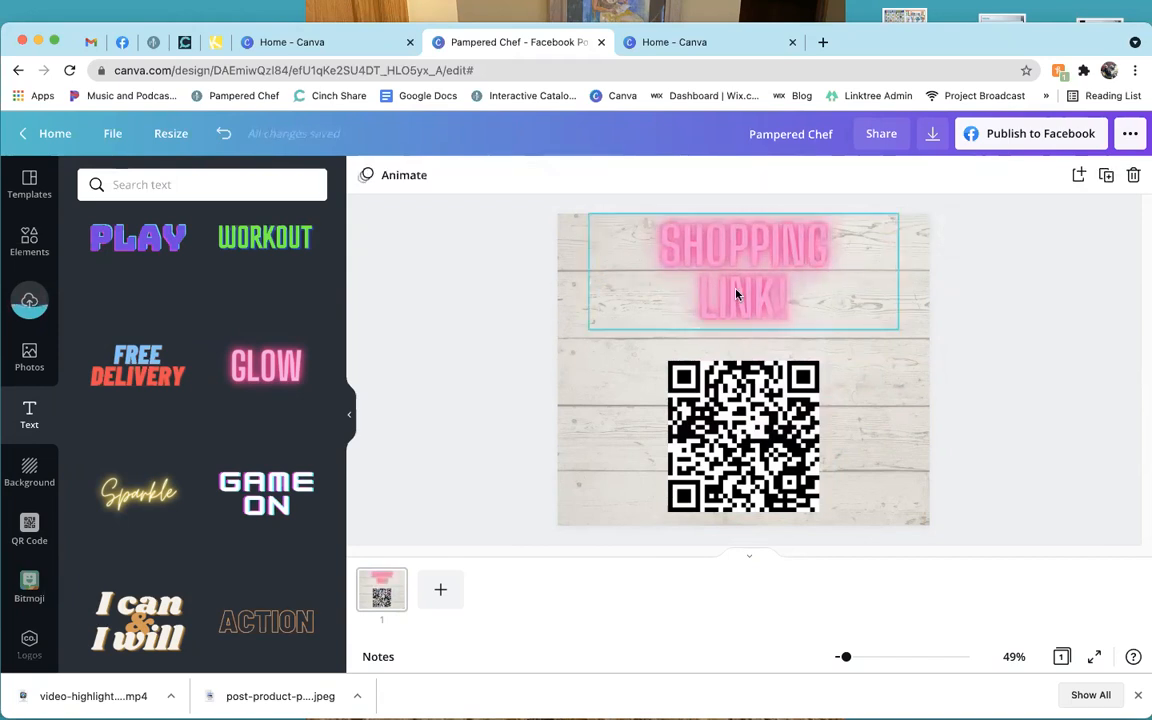
left_click_drag(759, 440, 664, 439)
left_click(718, 304)
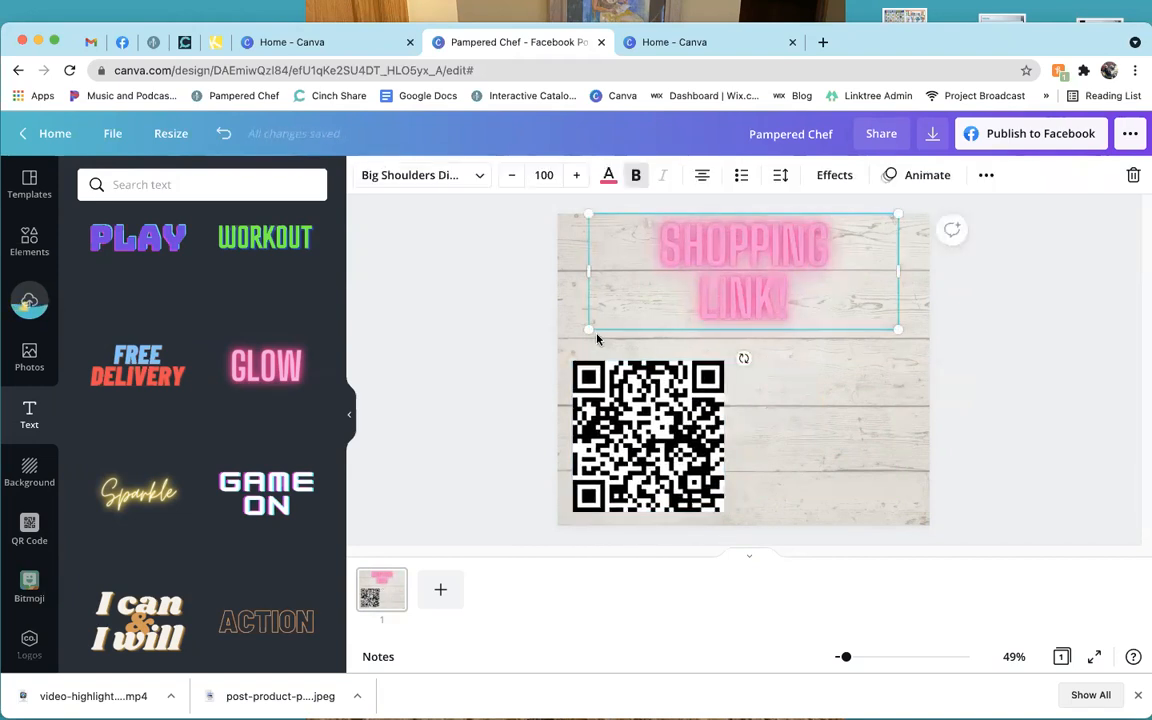
left_click_drag(589, 329, 517, 360)
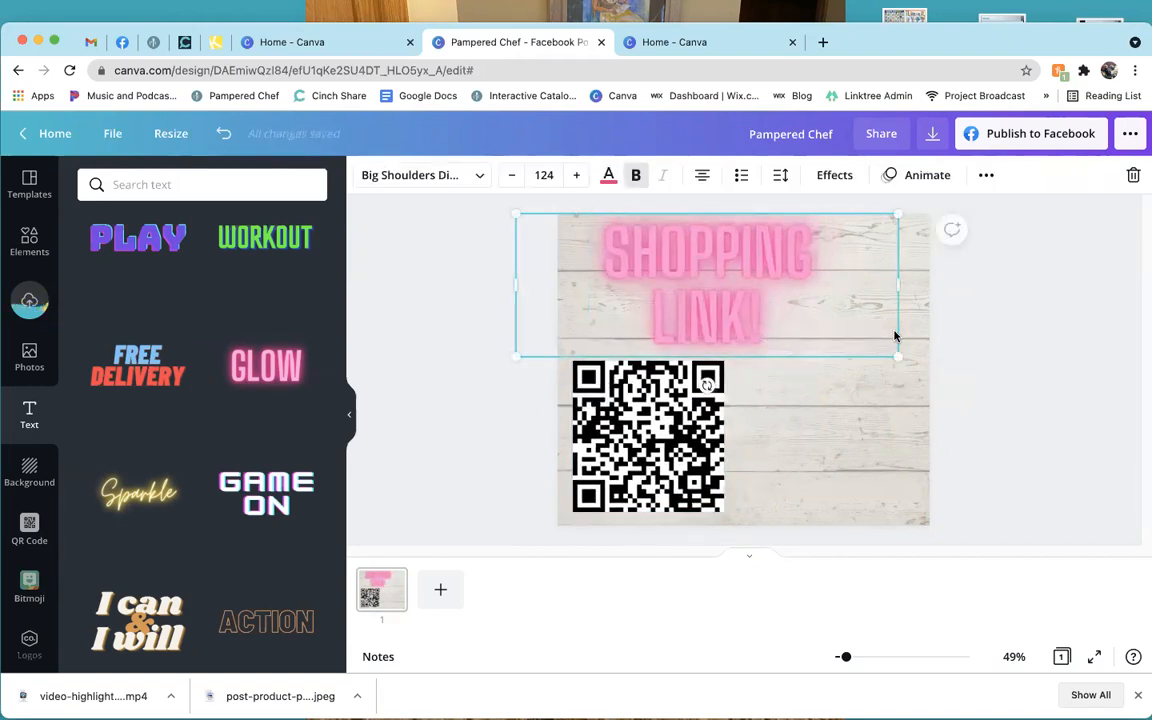
left_click_drag(897, 356, 939, 371)
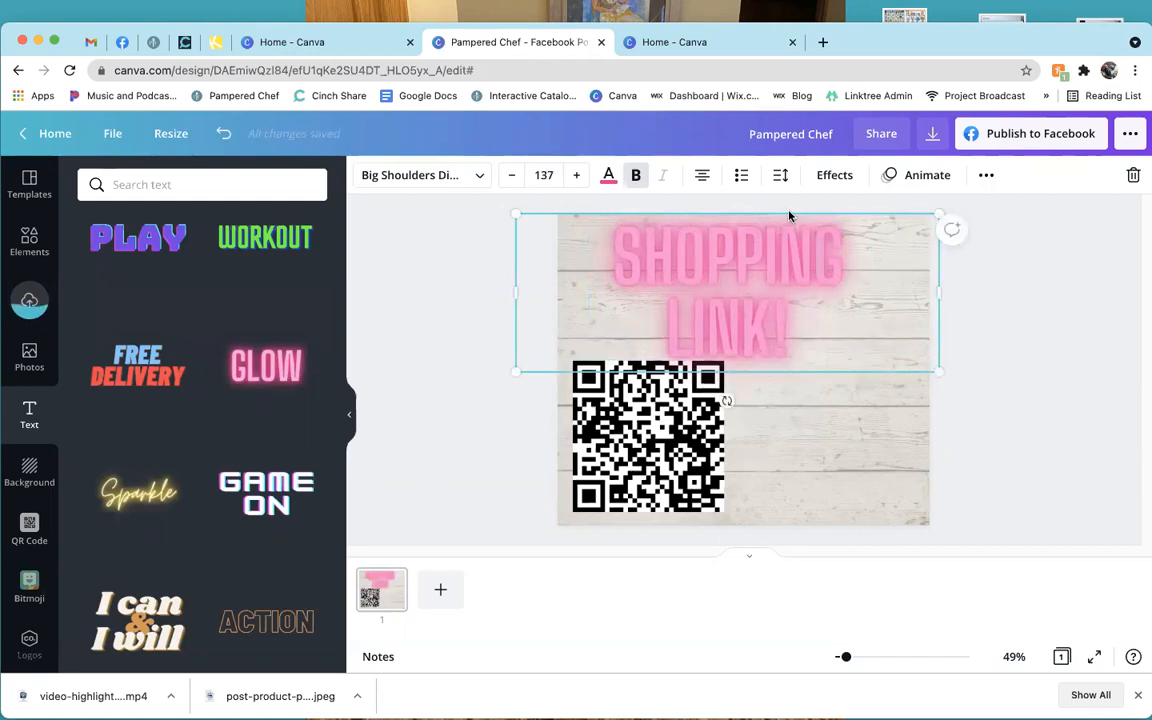
left_click(784, 352)
left_click(776, 340)
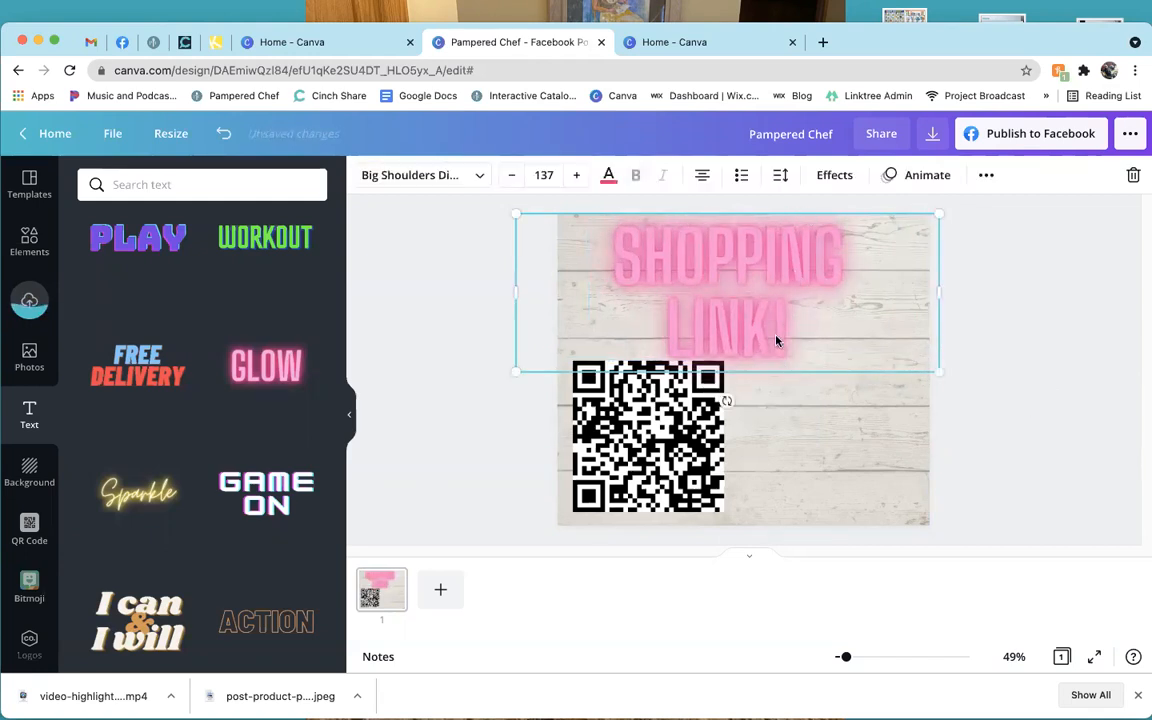
left_click_drag(769, 370, 784, 372)
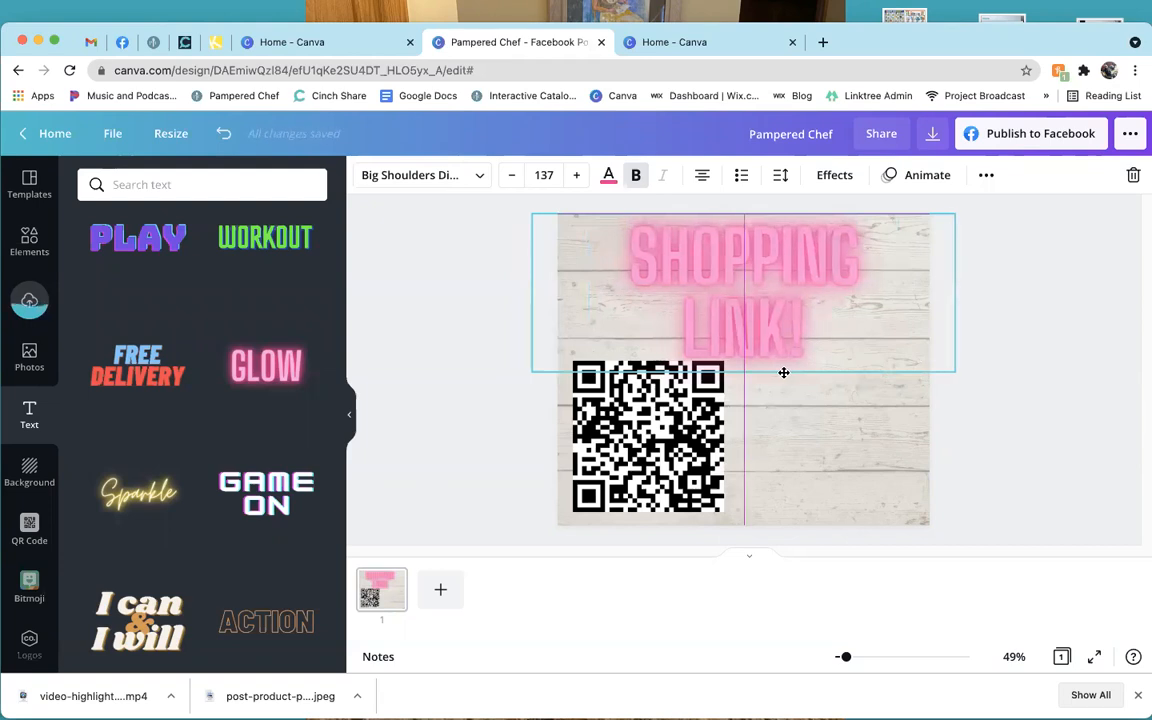
left_click(433, 332)
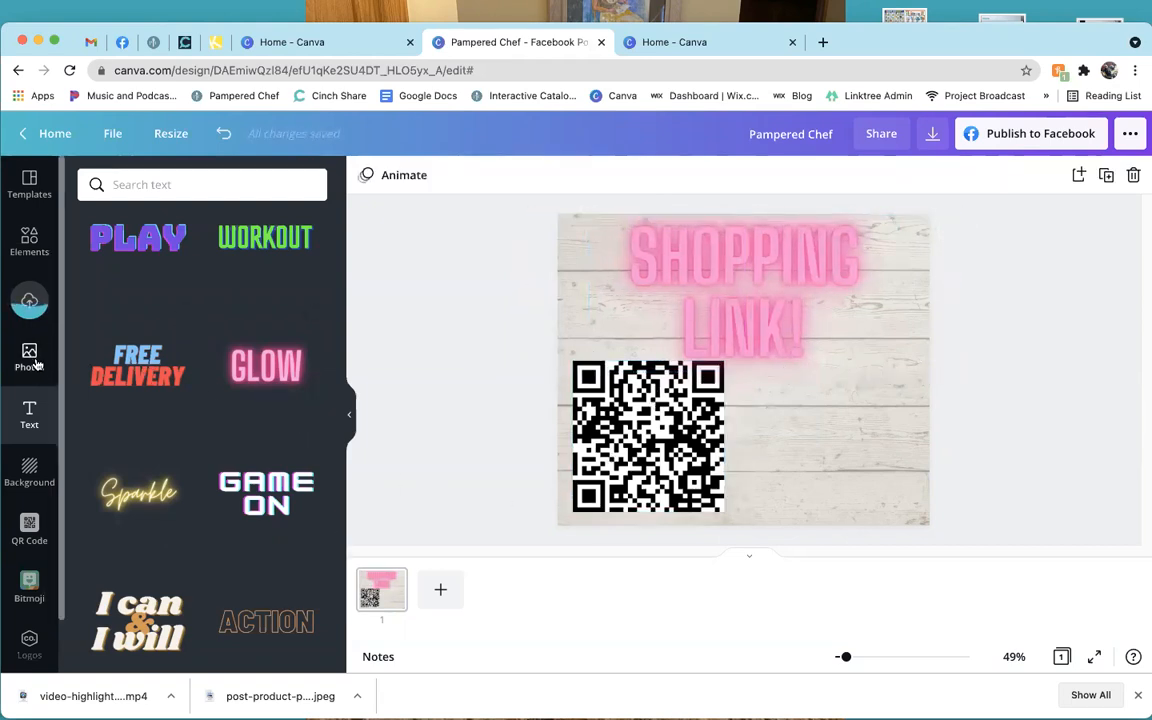
Add the uploaded 'Enjoy a Little Taste' flyer, shrunk and placed at the bottom right.
left_click(29, 300)
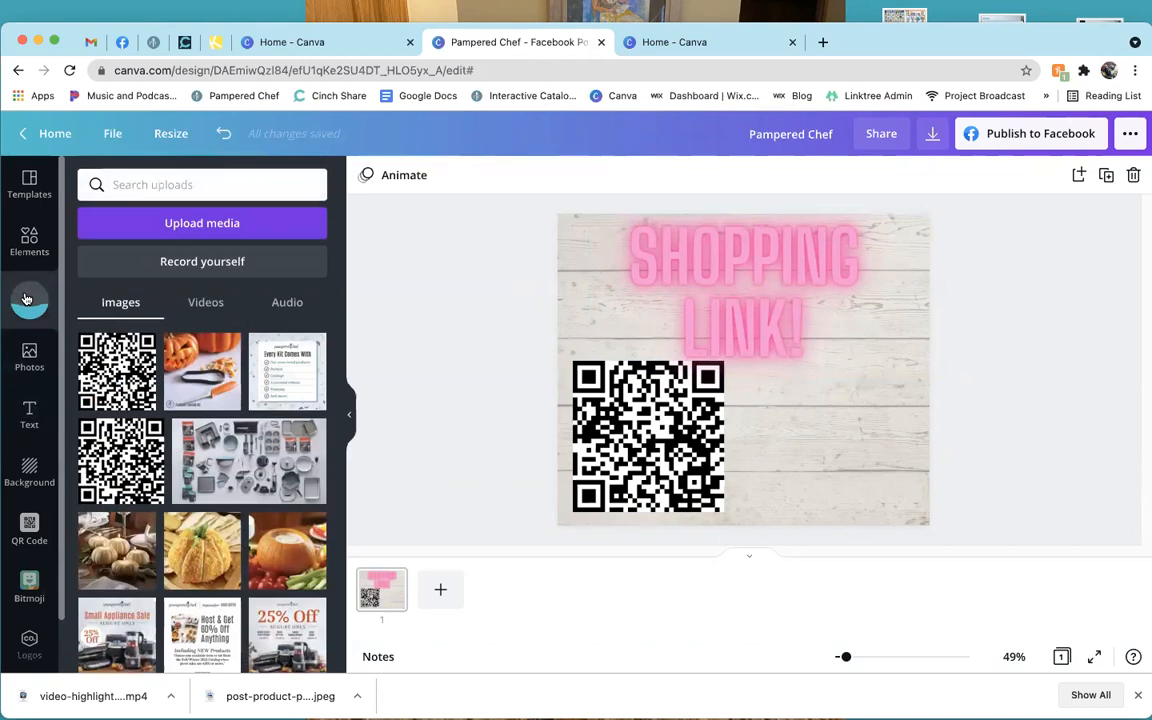
scroll(246, 455, "down", 3)
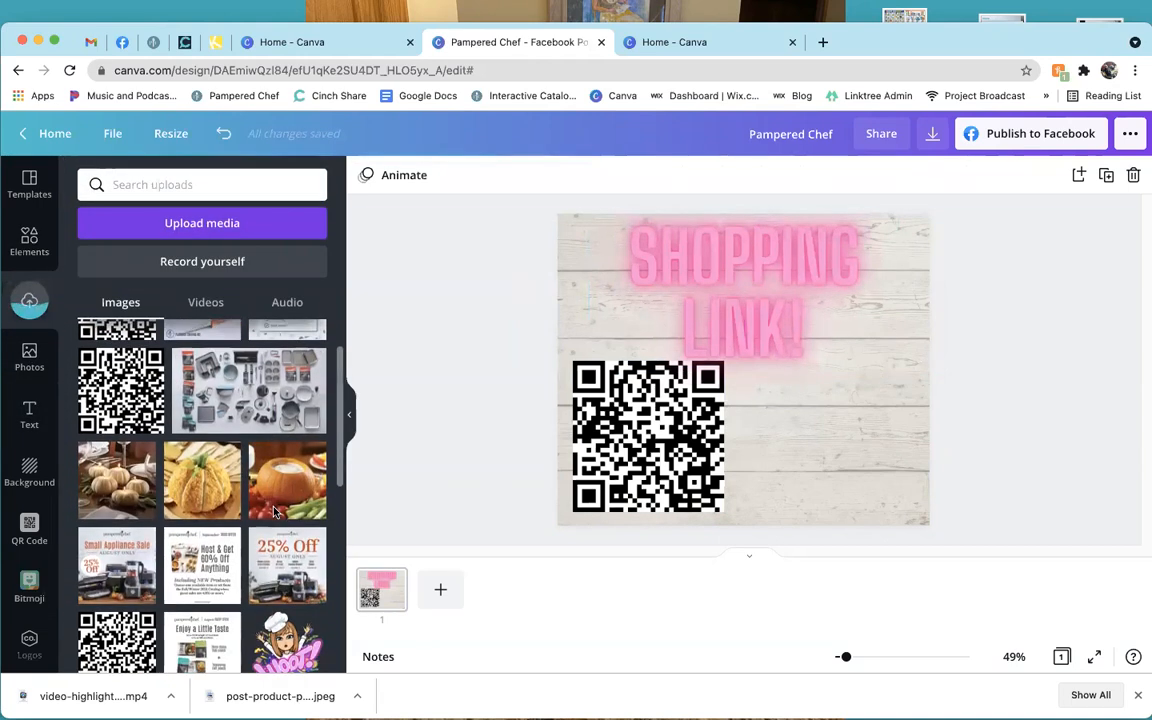
scroll(275, 512, "down", 4)
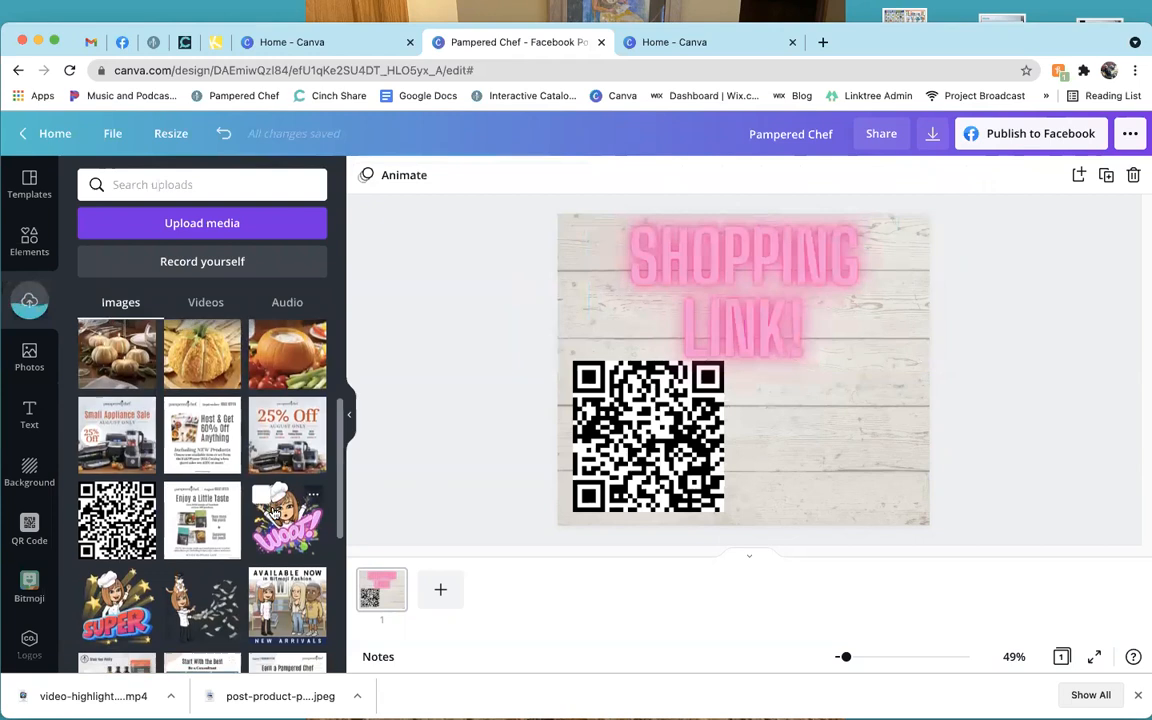
left_click(213, 524)
left_click_drag(758, 387, 848, 445)
left_click_drag(731, 331, 766, 360)
Enlarge the QR code to 405 by 405 and centre the heading at the page top.
left_click(622, 500)
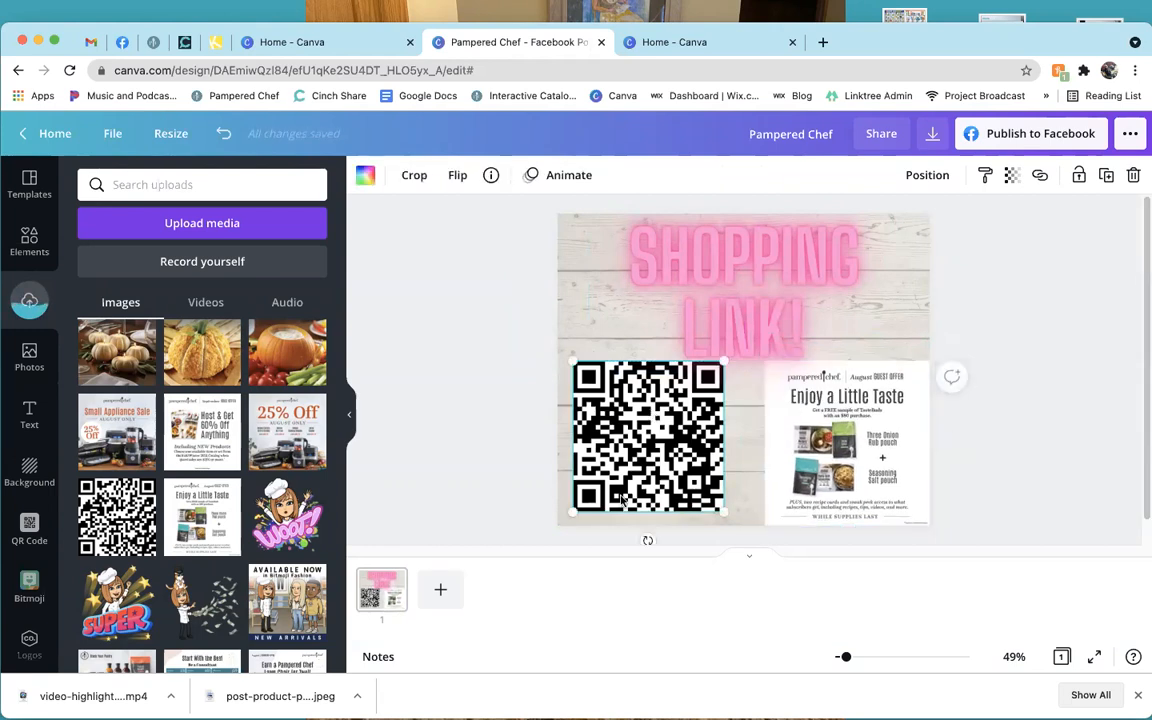
left_click_drag(573, 512, 565, 524)
left_click(661, 238)
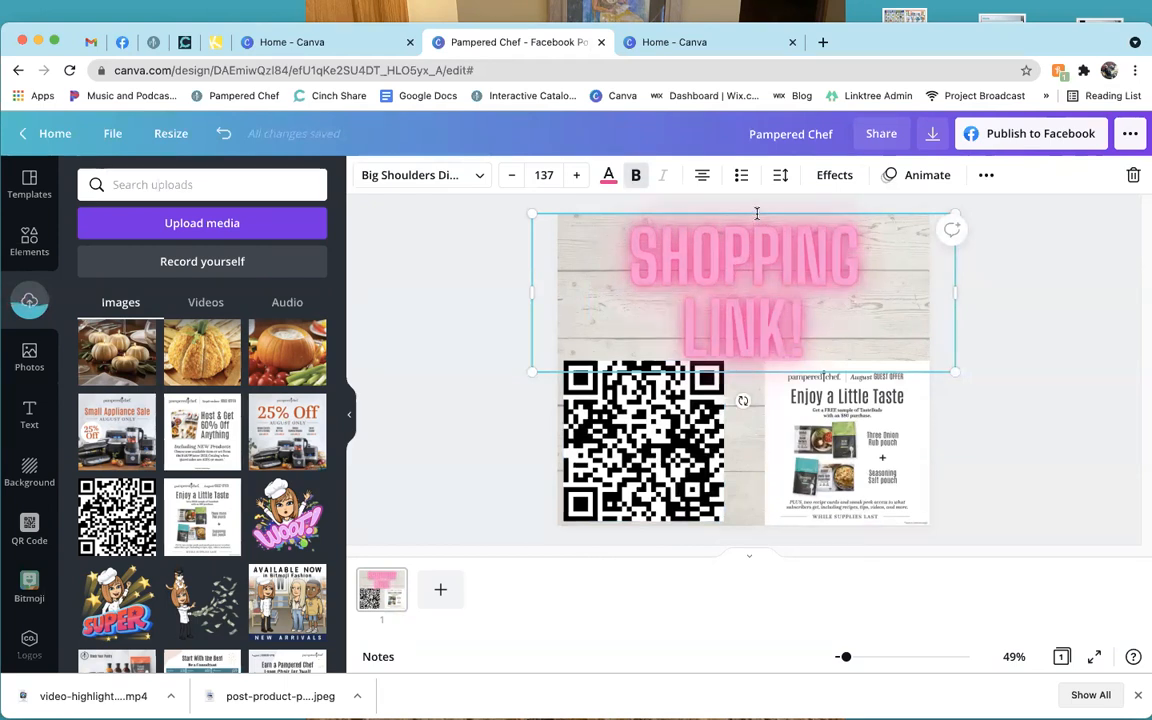
left_click_drag(755, 213, 756, 217)
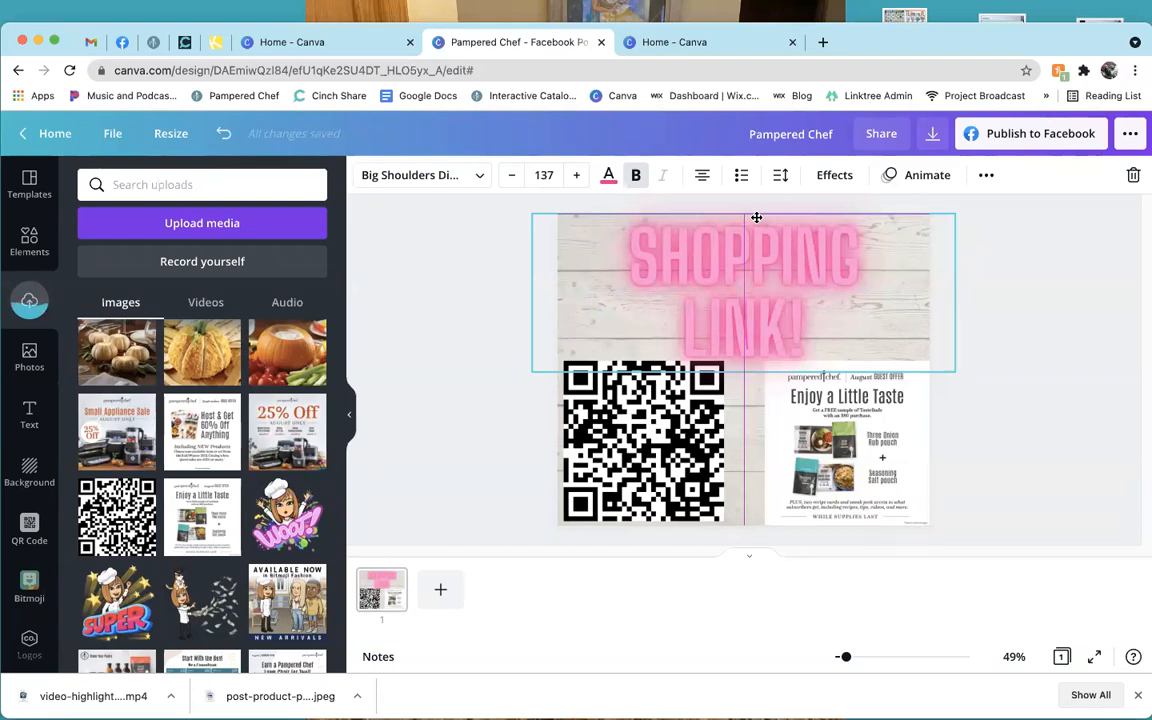
left_click_drag(757, 217, 756, 216)
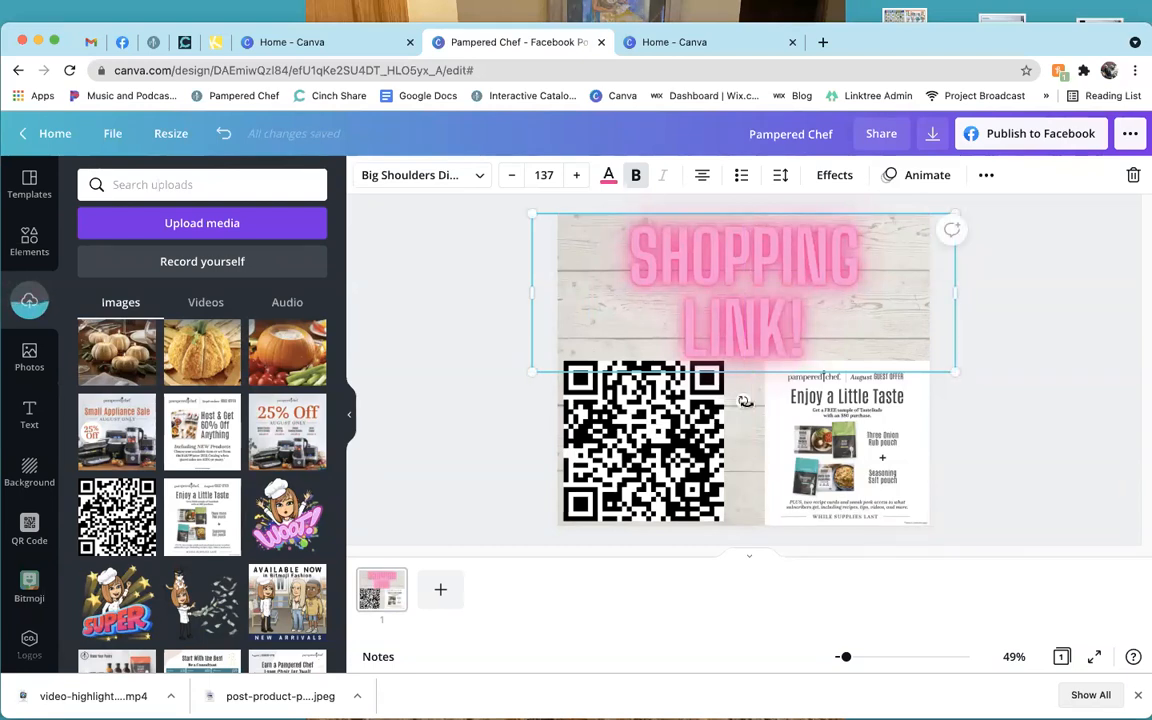
Align the flyer snugly into the bottom-right corner of the post.
left_click(755, 485)
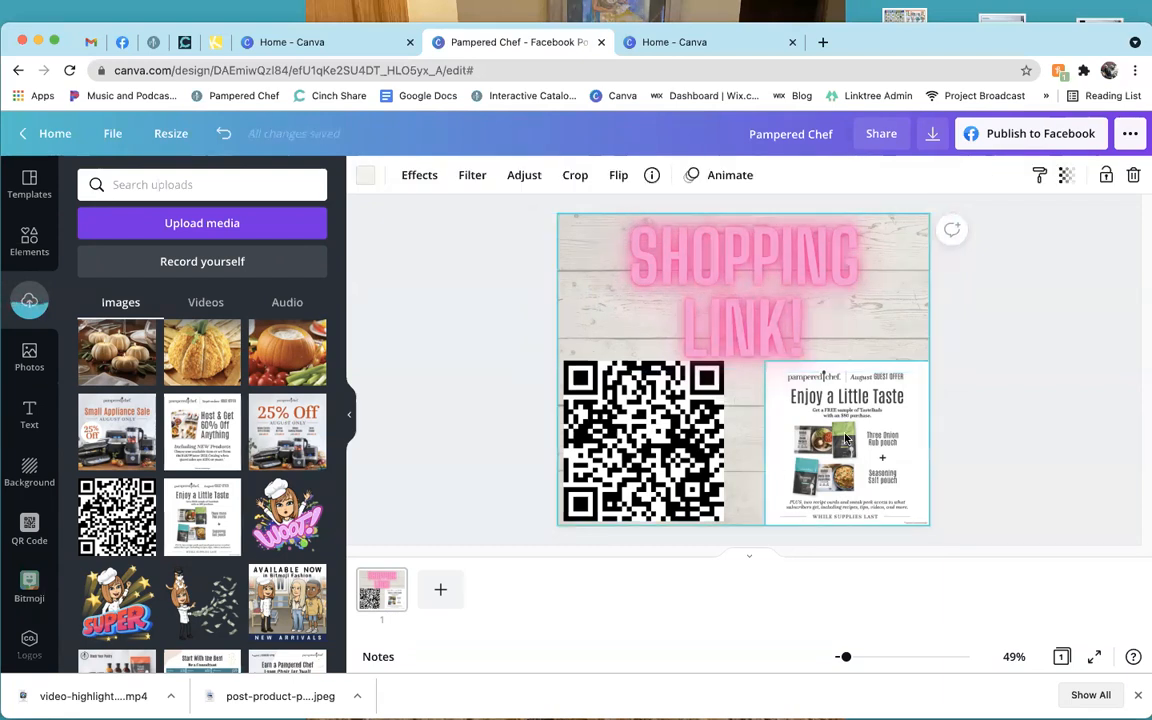
left_click(855, 446)
left_click_drag(854, 446, 852, 444)
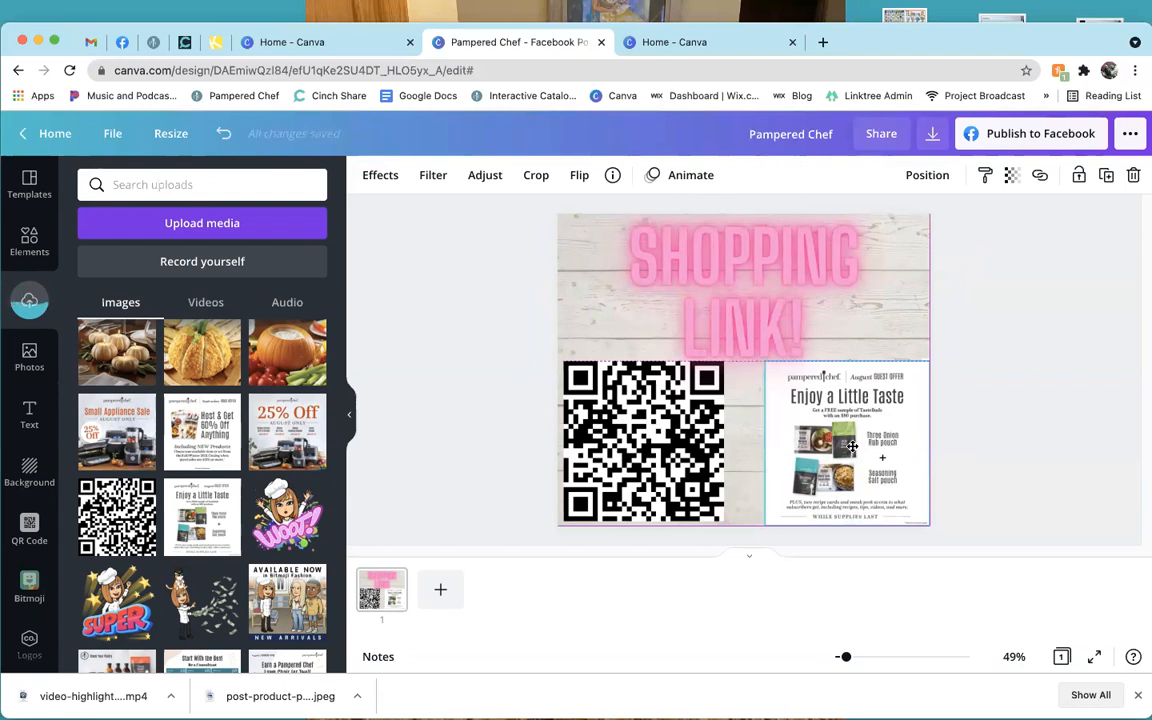
left_click_drag(851, 446, 851, 446)
left_click(1059, 393)
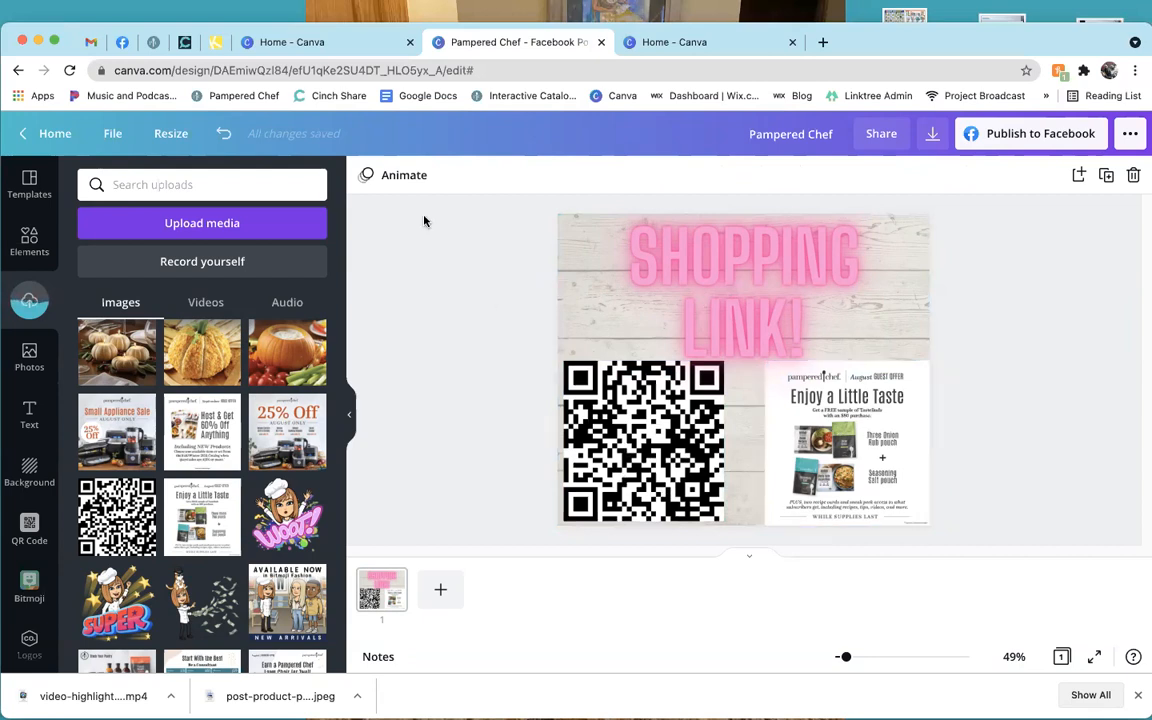
Try the Stomp page animation, then settle on the 5.0 s Scrapbook animation instead.
left_click(404, 176)
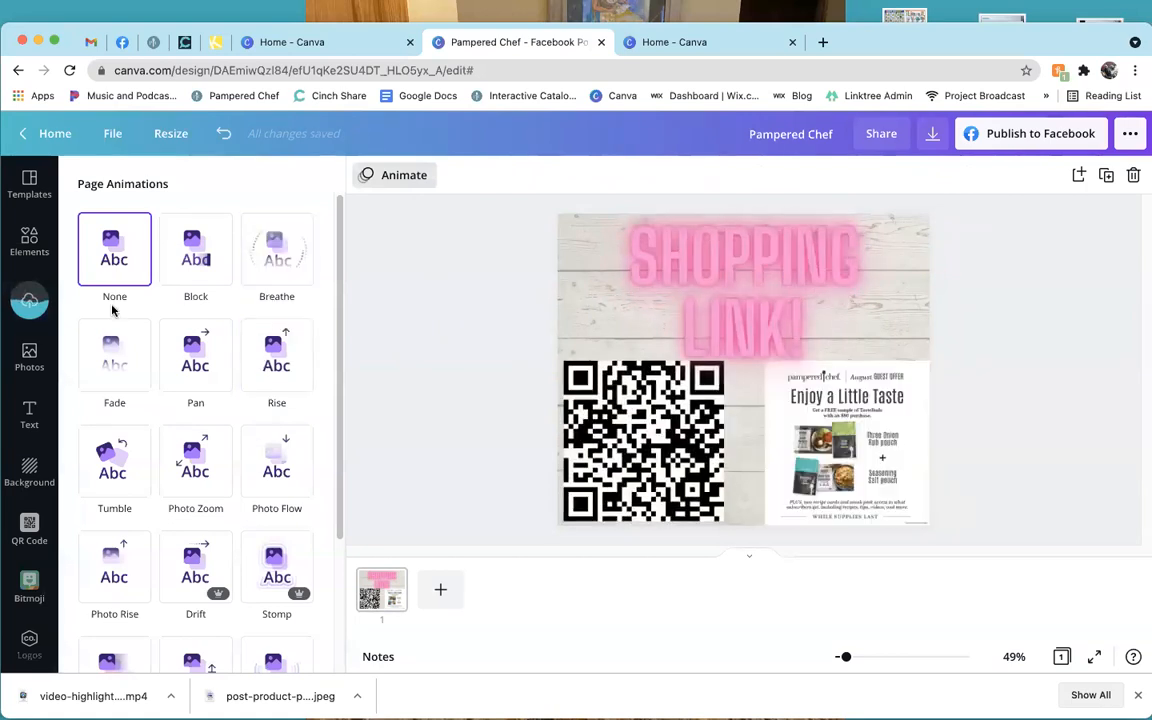
scroll(195, 376, "down", 2)
scroll(198, 378, "down", 4)
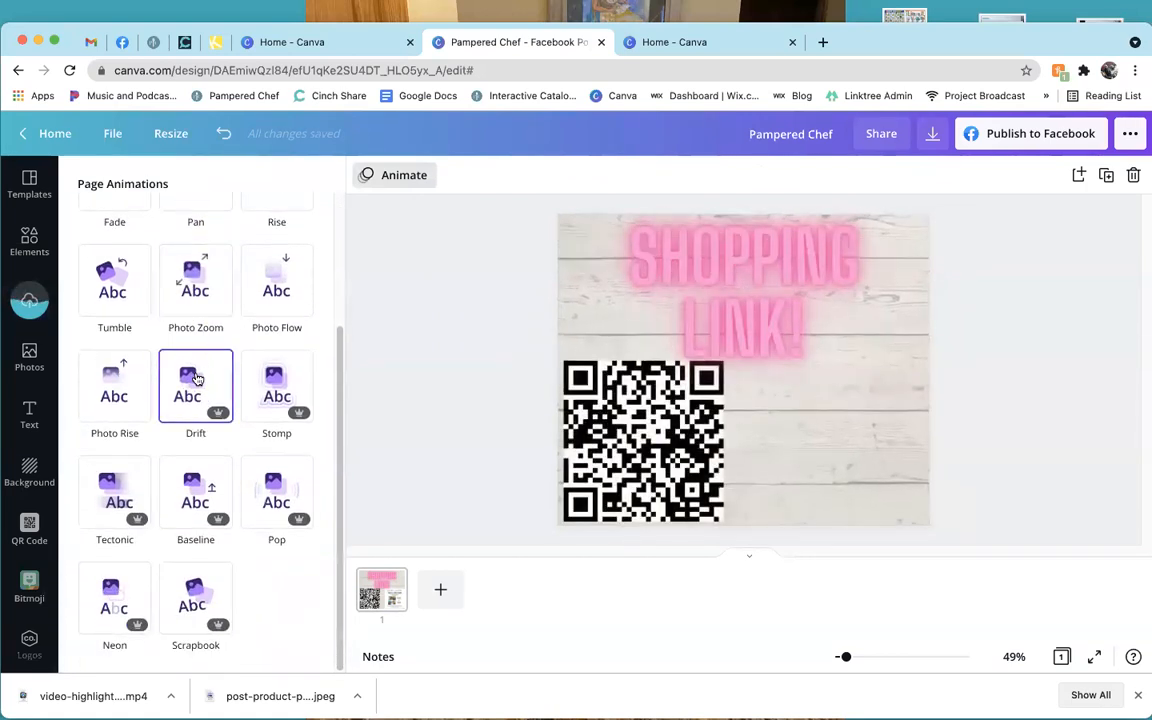
left_click(266, 390)
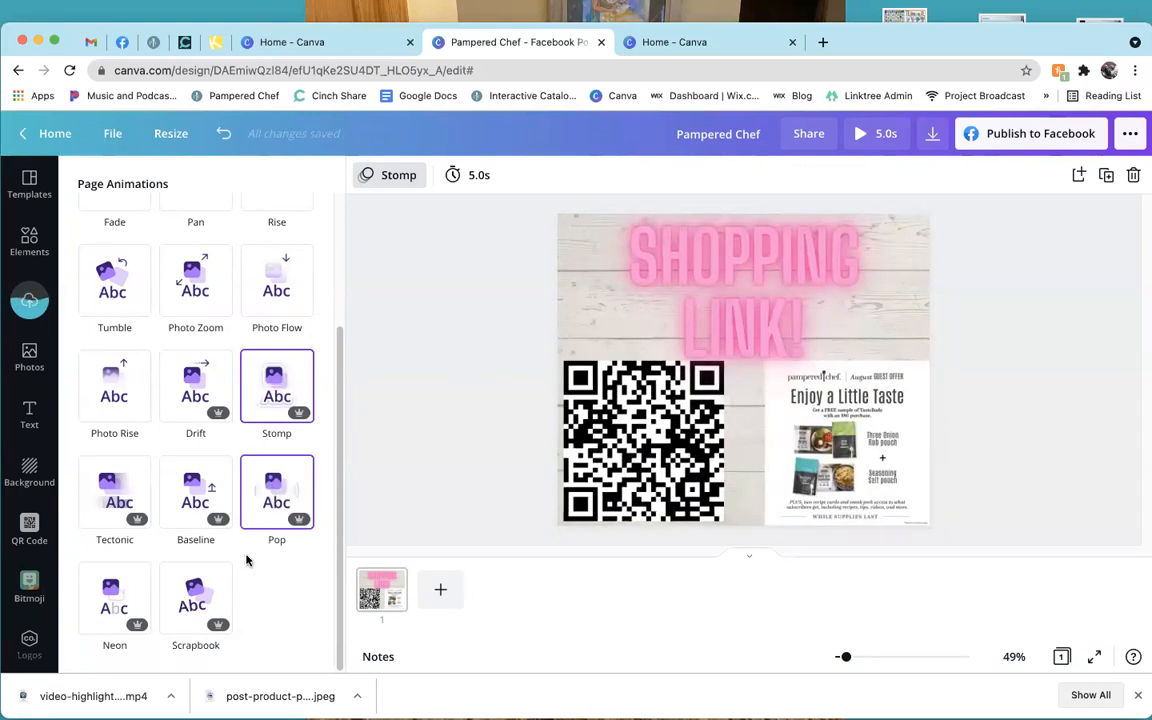
left_click(211, 604)
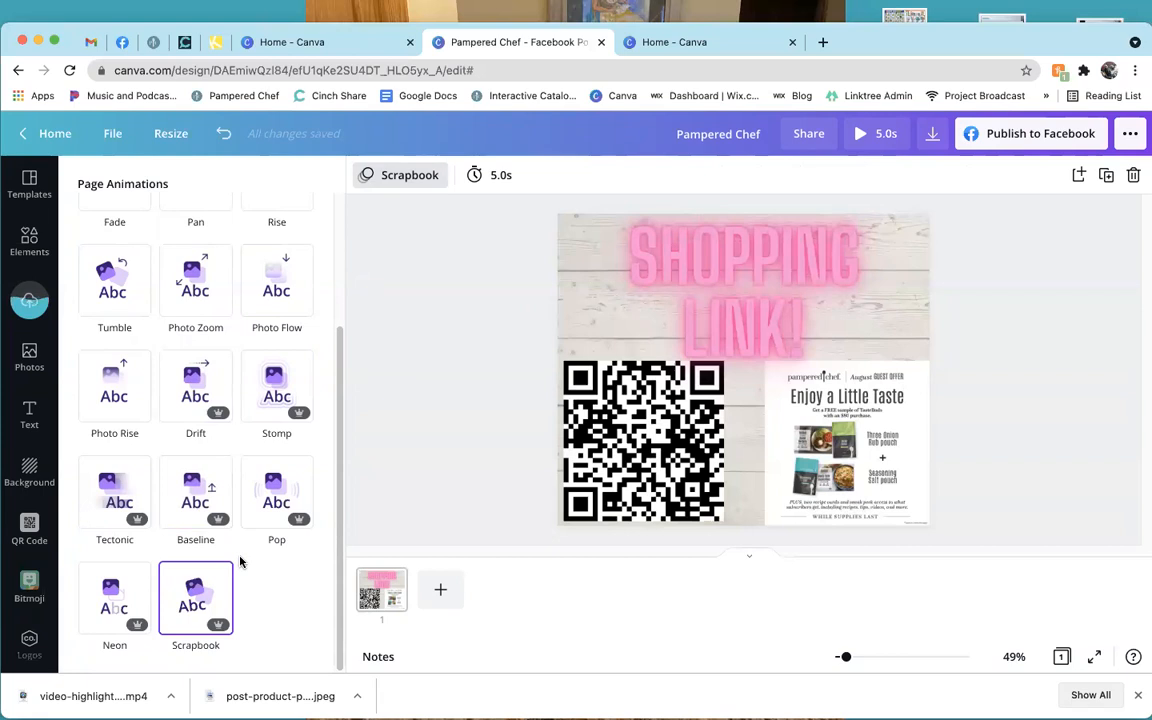
scroll(237, 530, "up", 4)
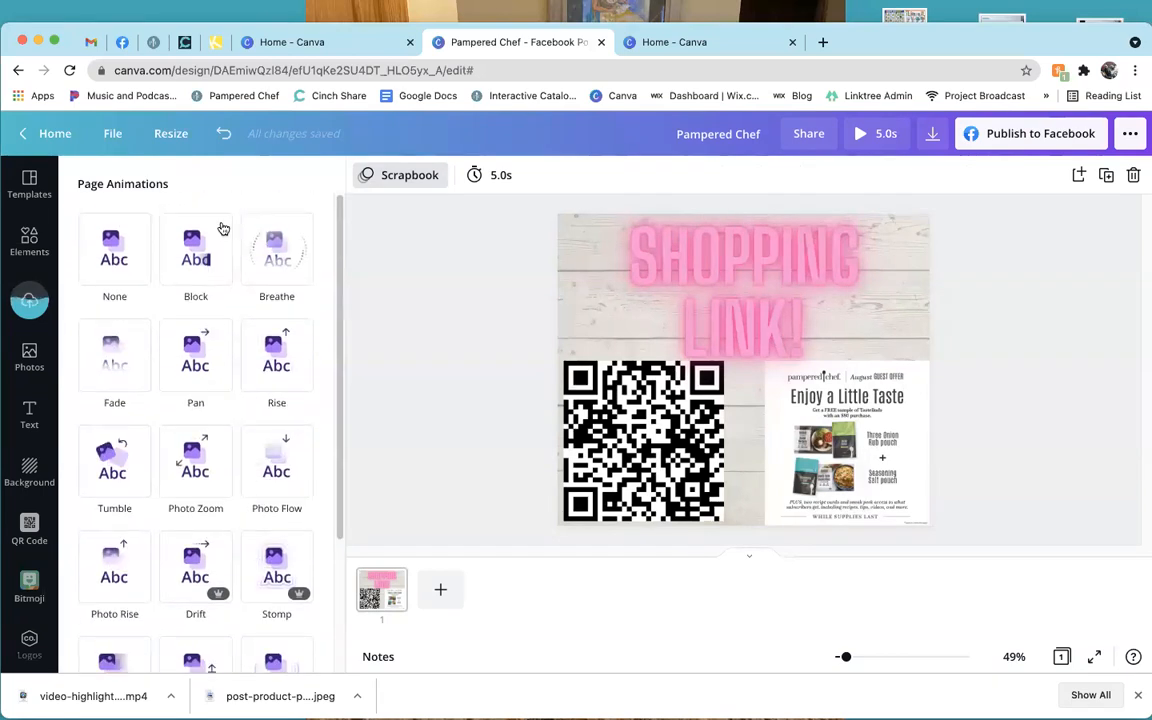
left_click(455, 316)
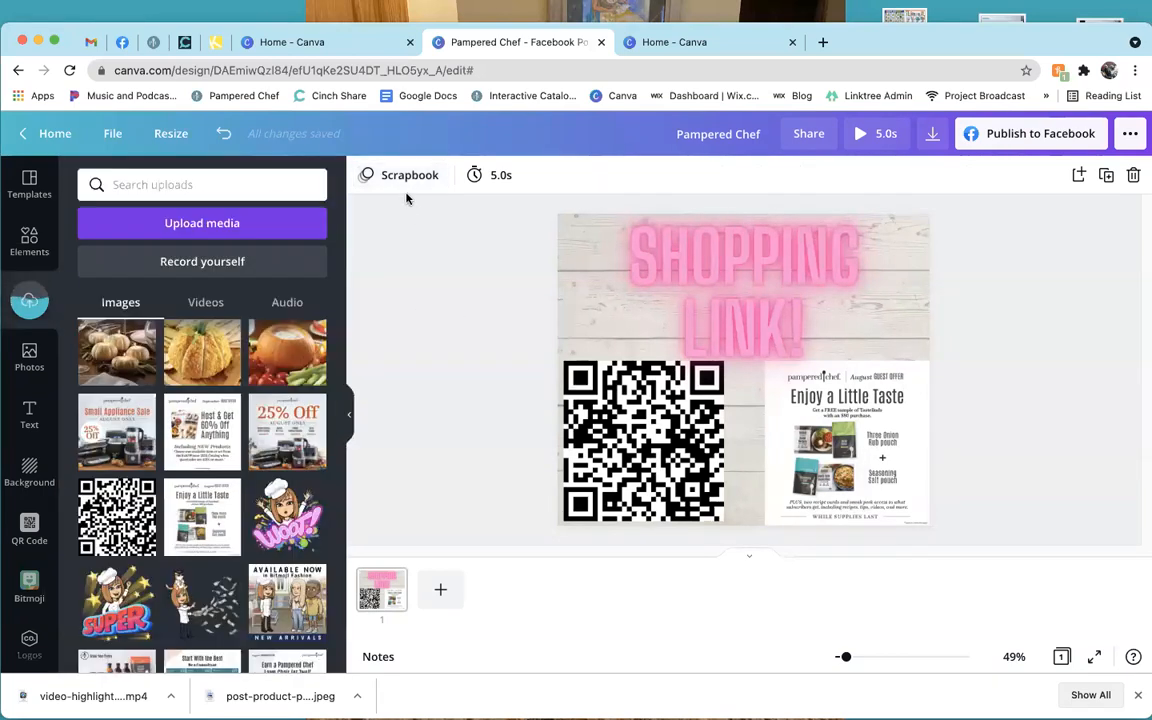
left_click(409, 180)
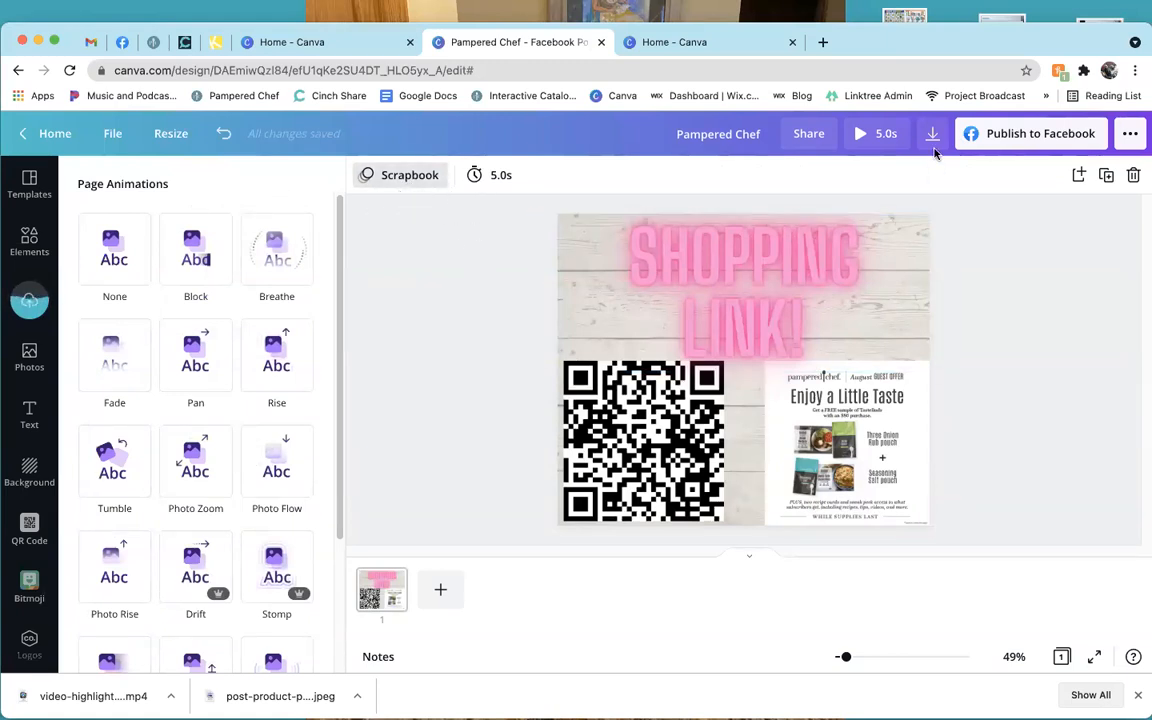
Preview the Scrapbook animation full screen, then set the page animation to None.
left_click(888, 141)
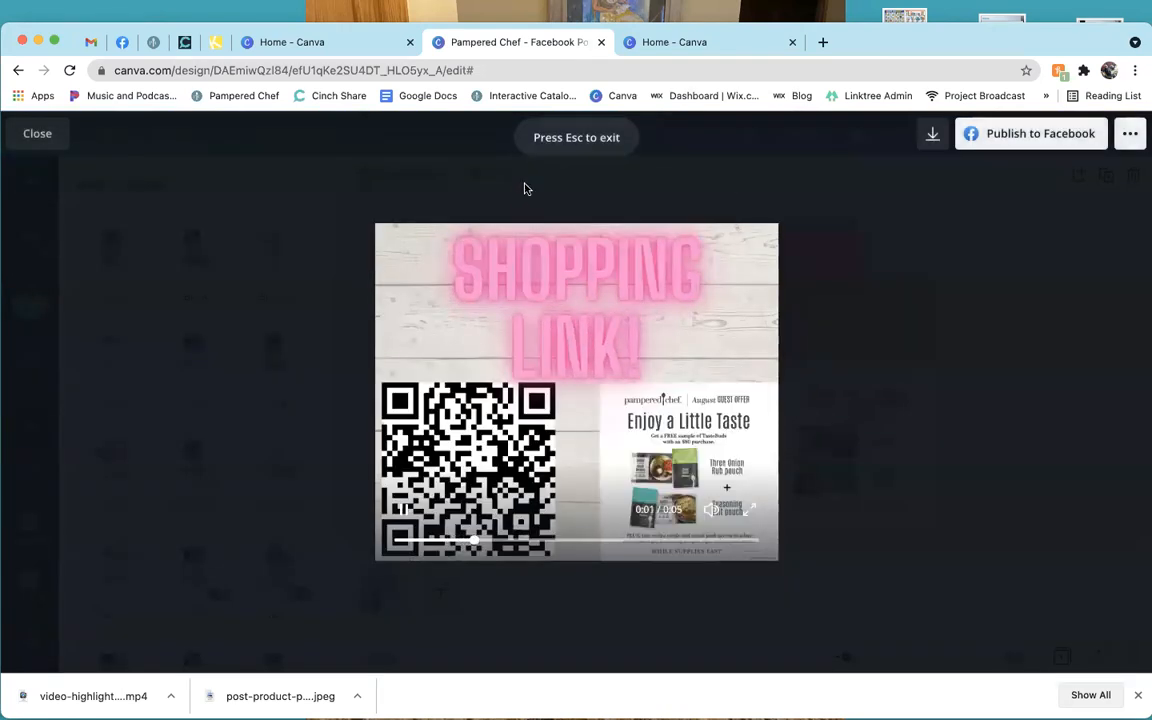
left_click(27, 131)
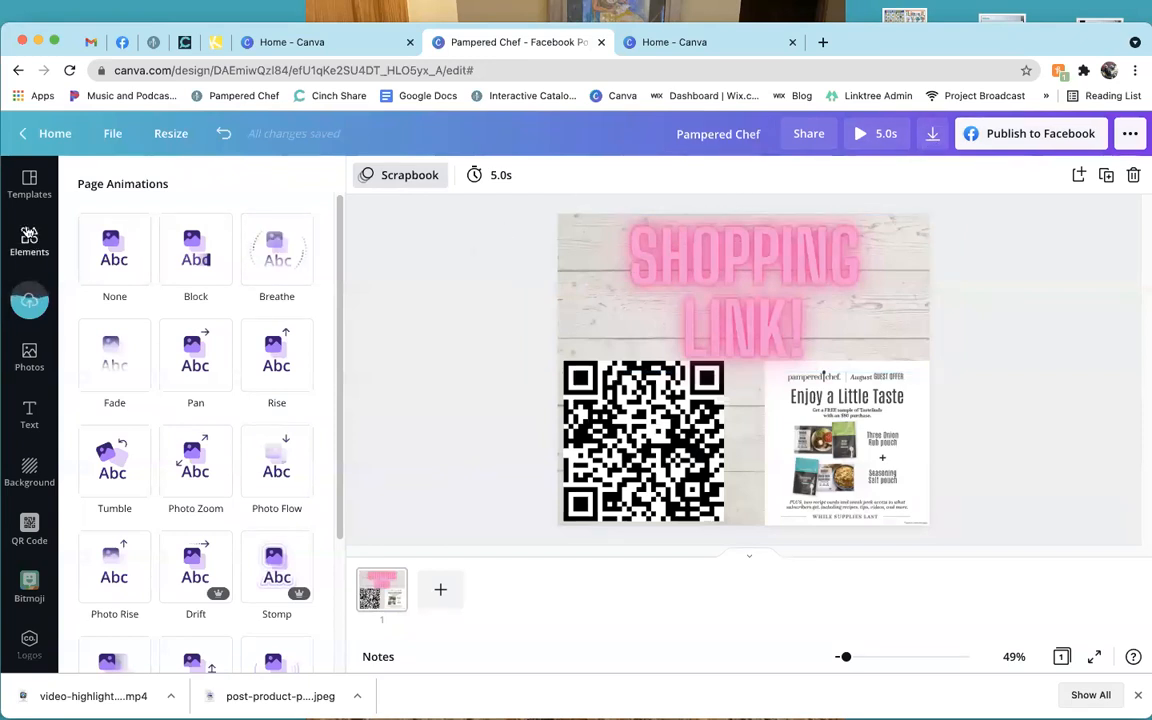
left_click(36, 250)
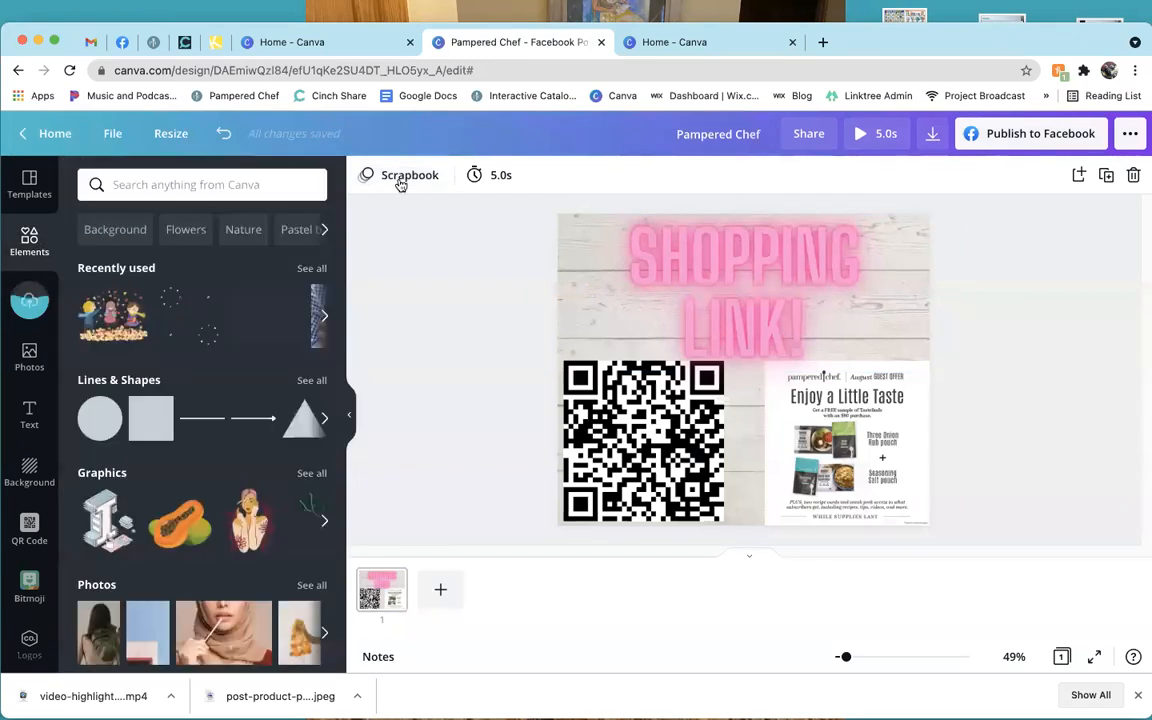
left_click(400, 182)
right_click(399, 182)
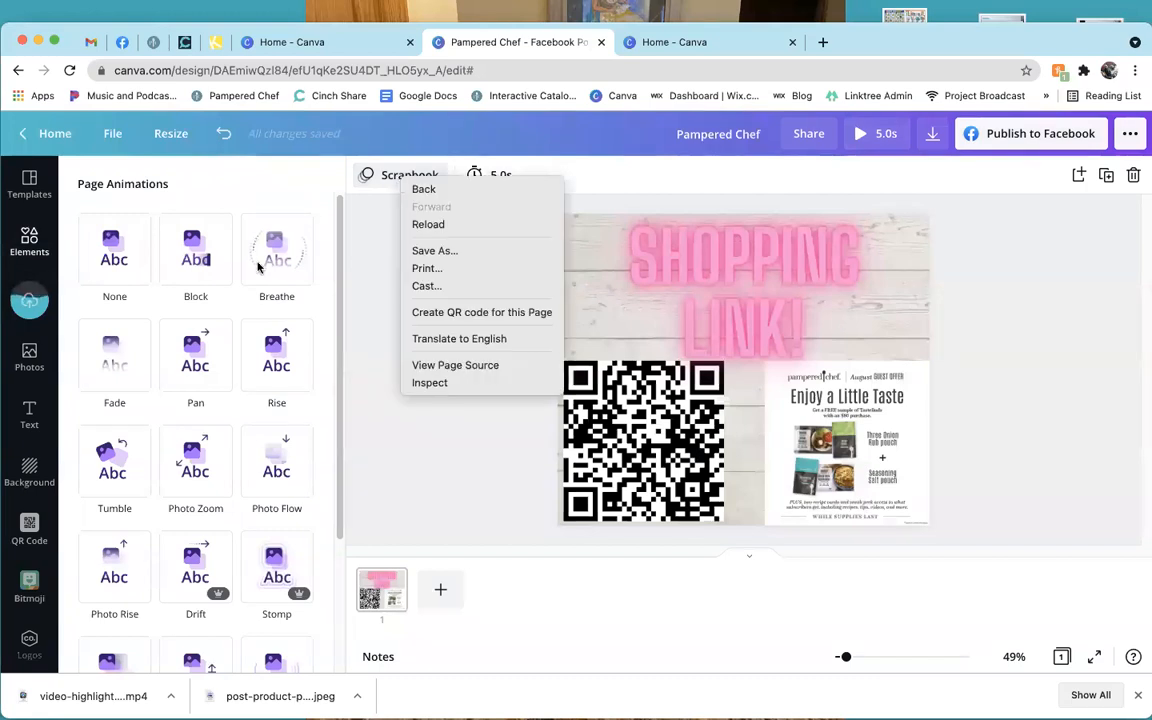
left_click(107, 253)
left_click(107, 253)
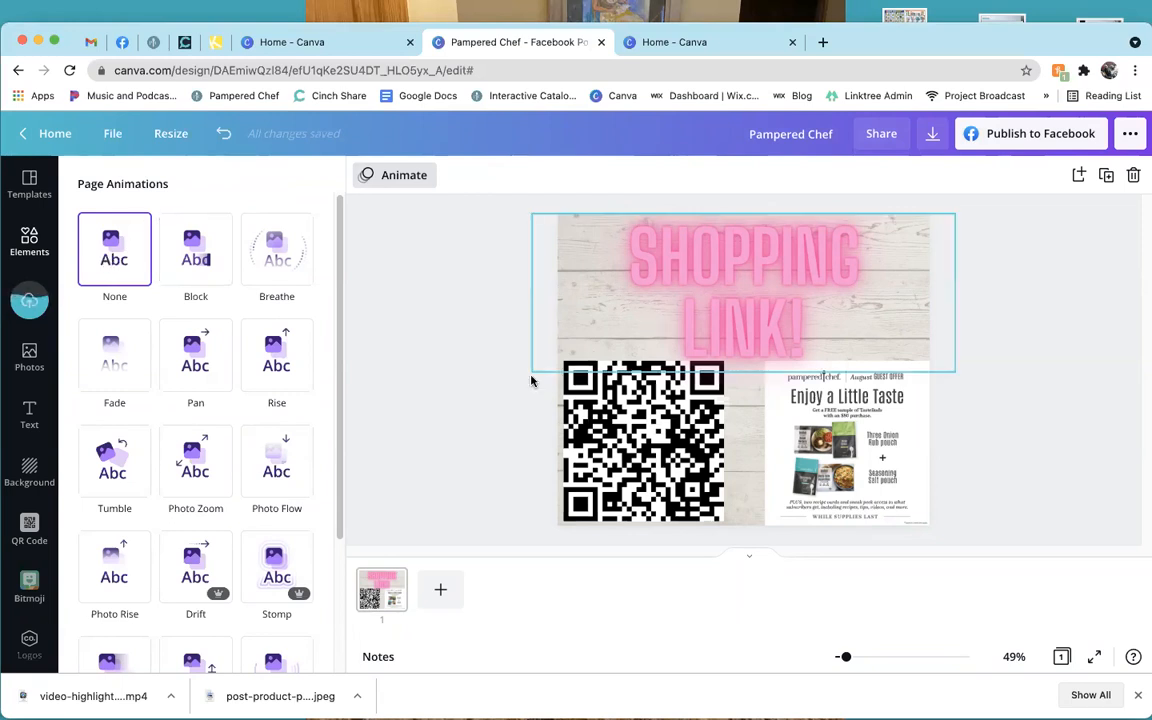
left_click(410, 351)
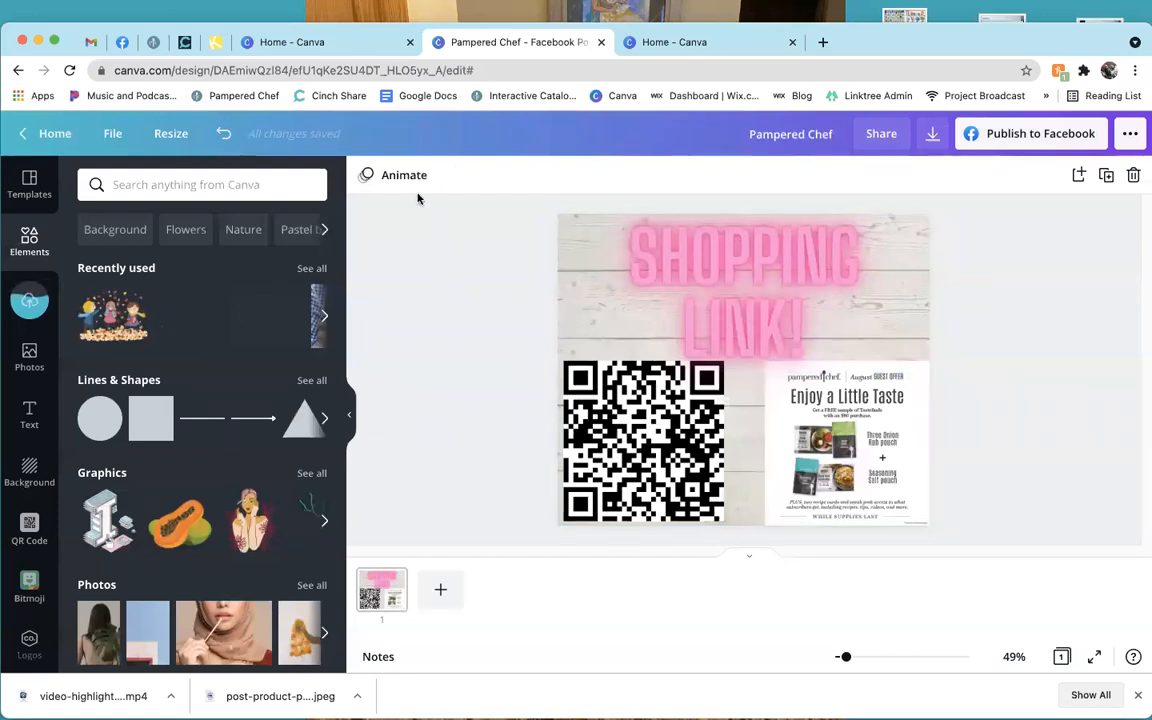
Search elements for 'confetti' and filter the results to animated graphics only.
left_click(240, 186)
type("confetti")
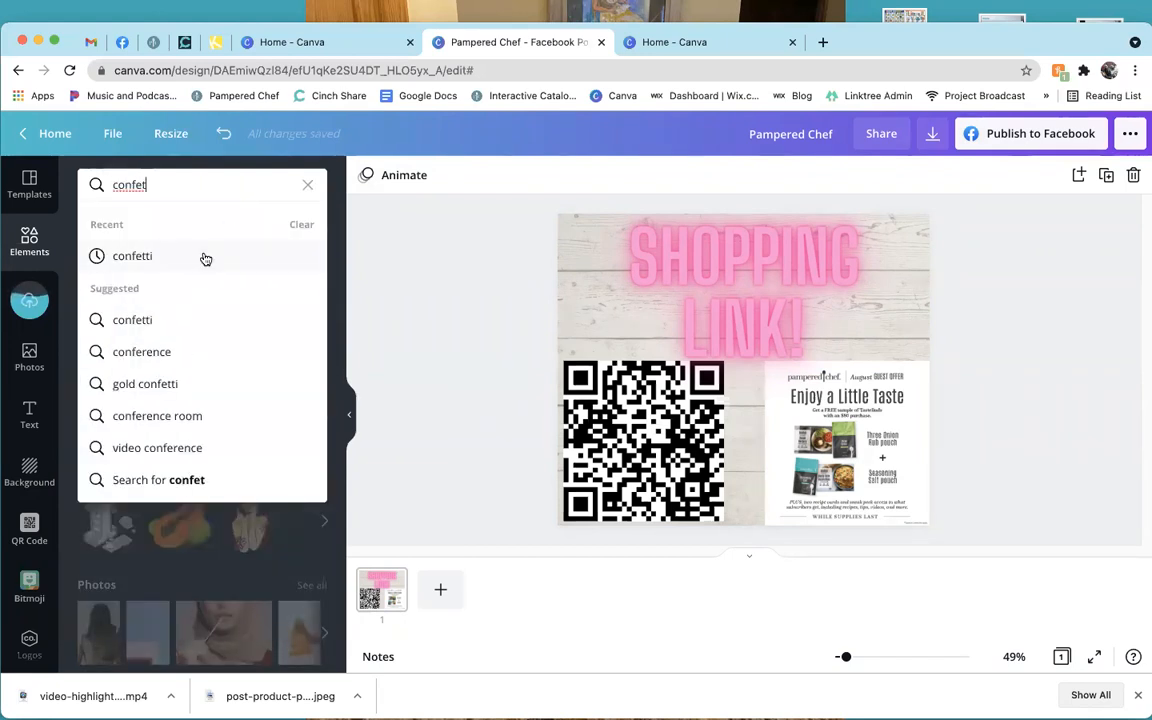
left_click(205, 259)
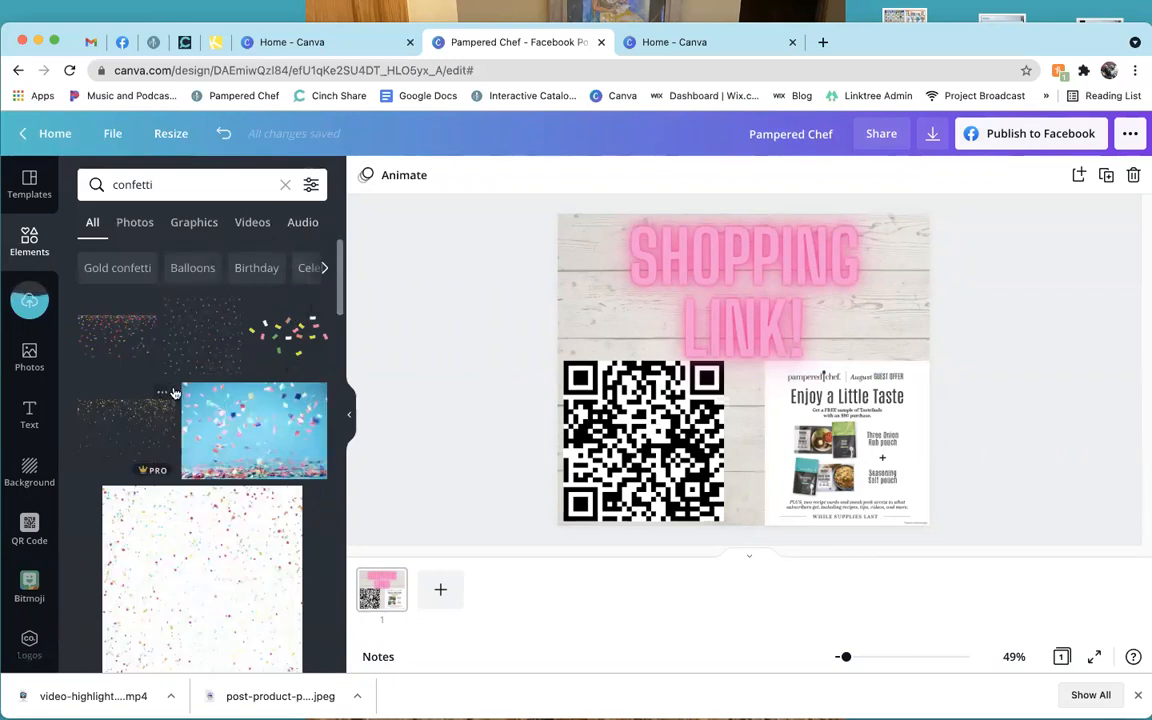
left_click(311, 186)
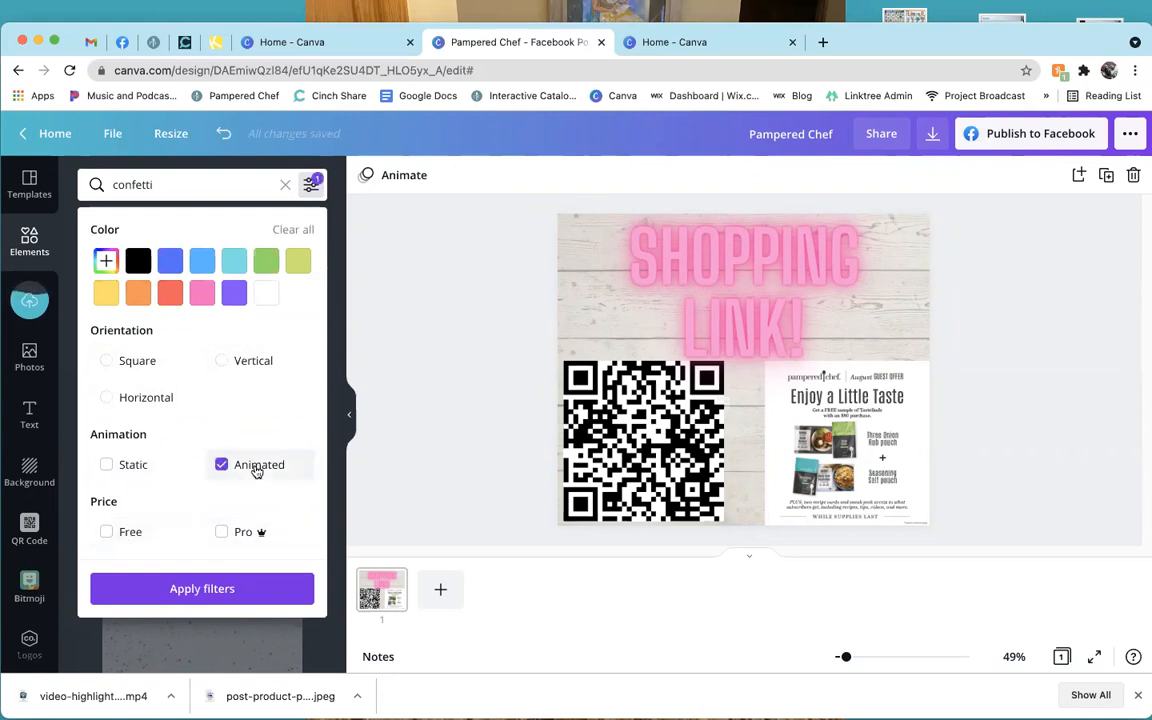
left_click(247, 589)
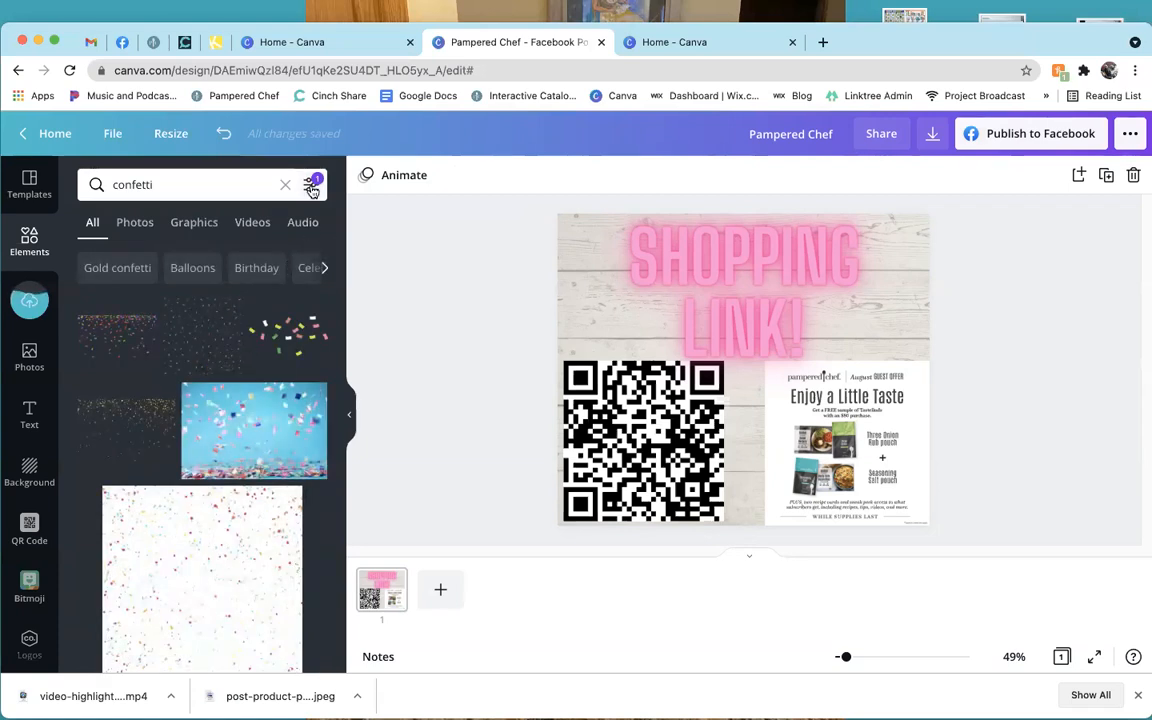
left_click(194, 226)
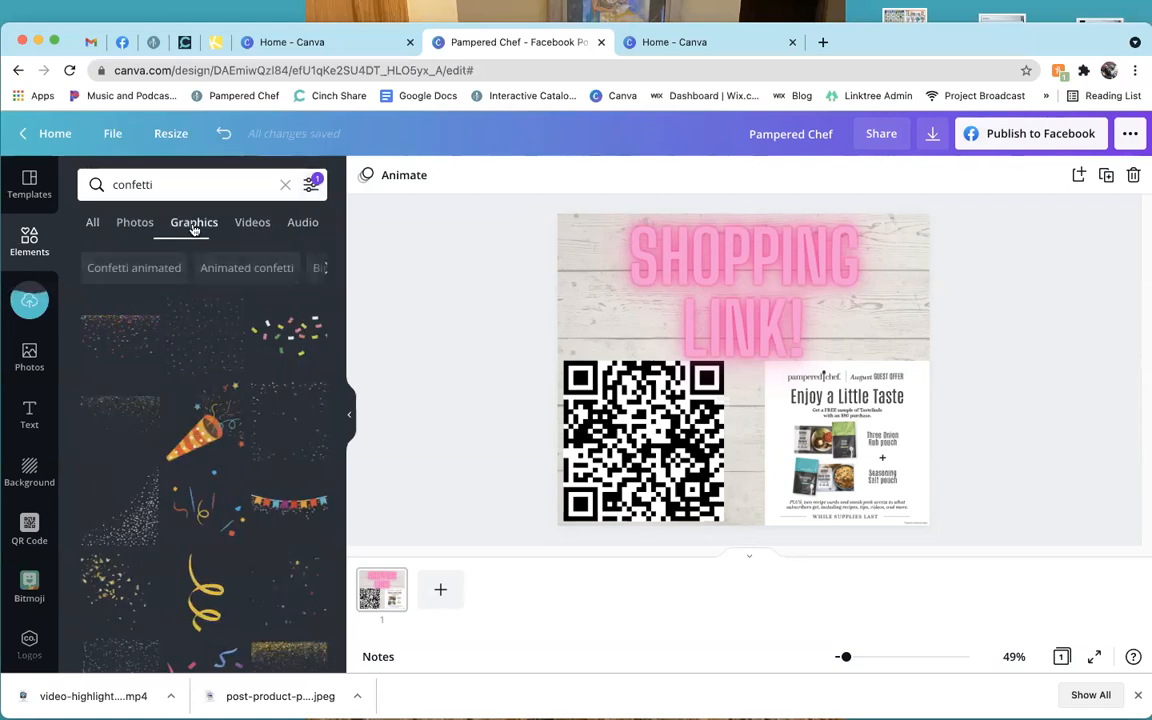
left_click(316, 190)
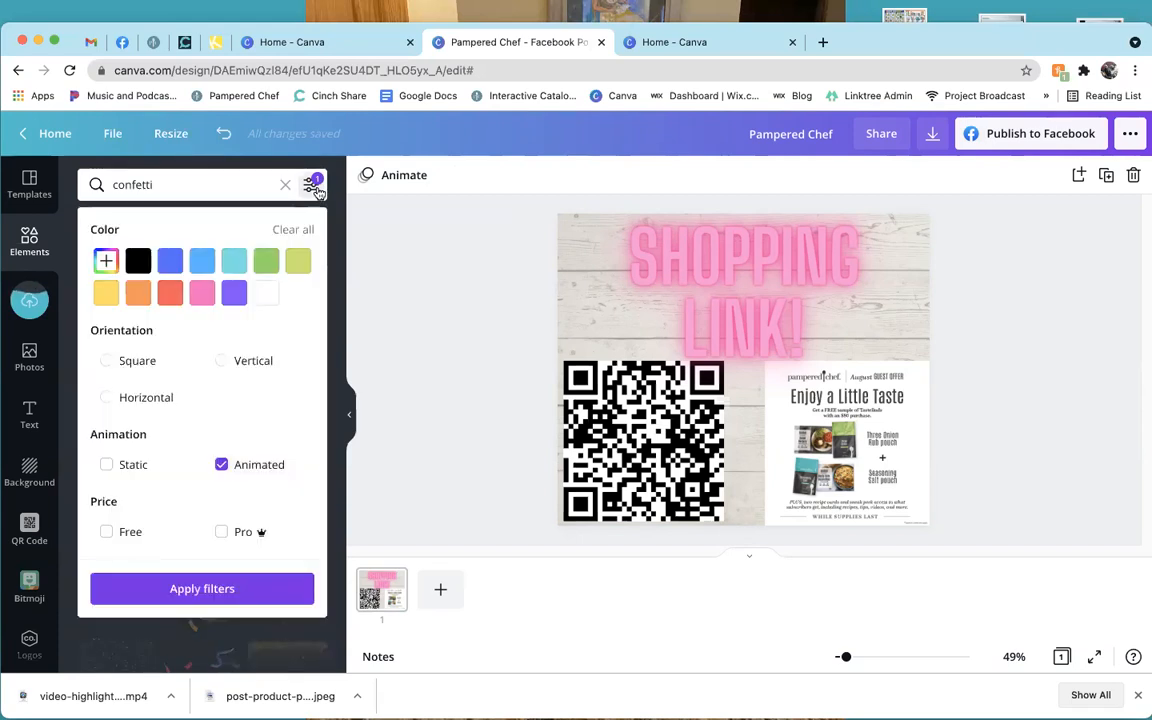
left_click(219, 589)
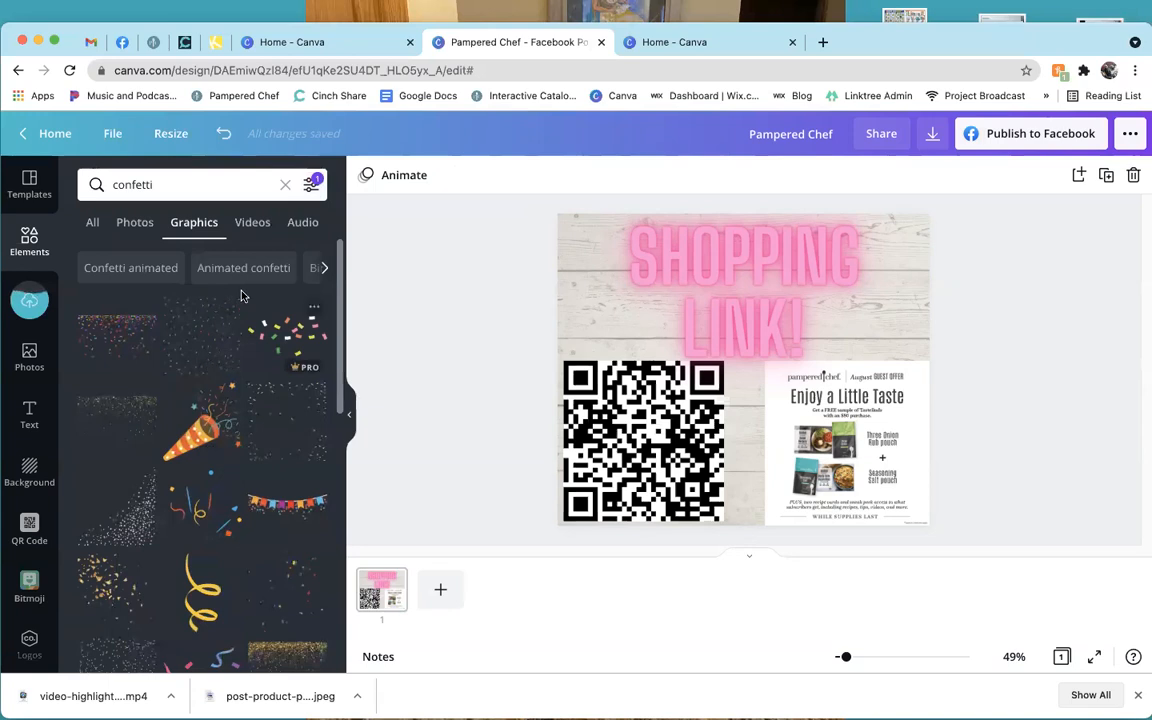
Reload the editor and rerun the confetti search filtered to animated graphics.
left_click(68, 70)
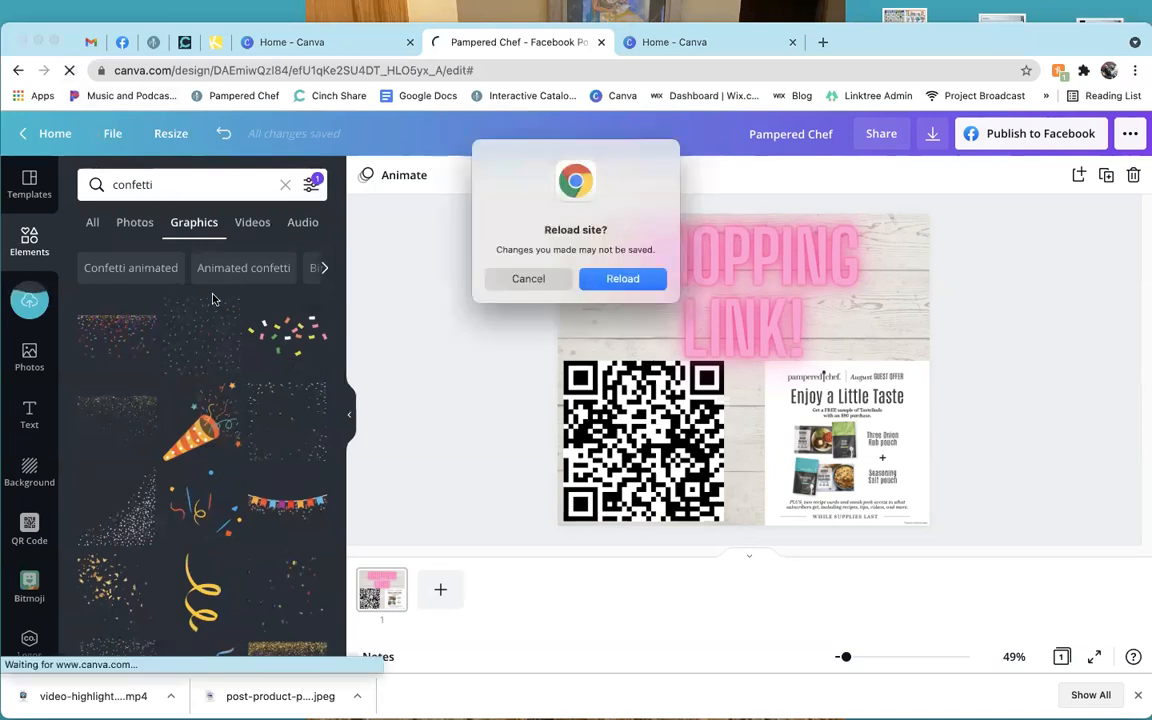
left_click(599, 280)
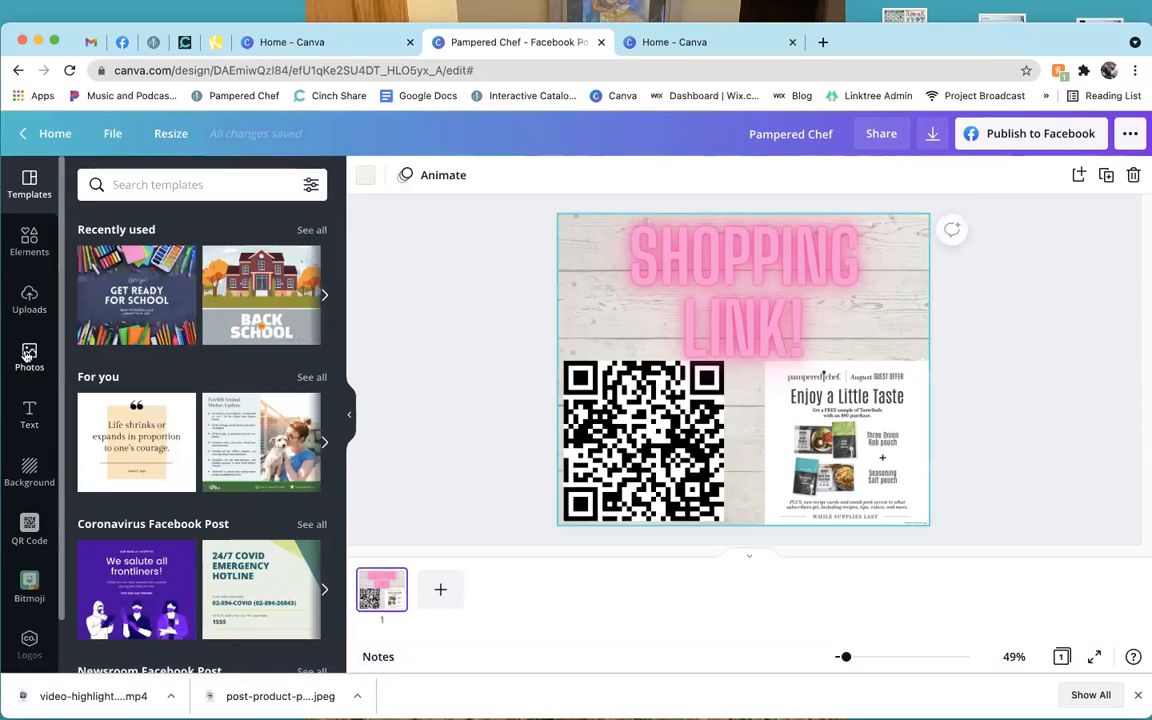
left_click(29, 240)
left_click(180, 184)
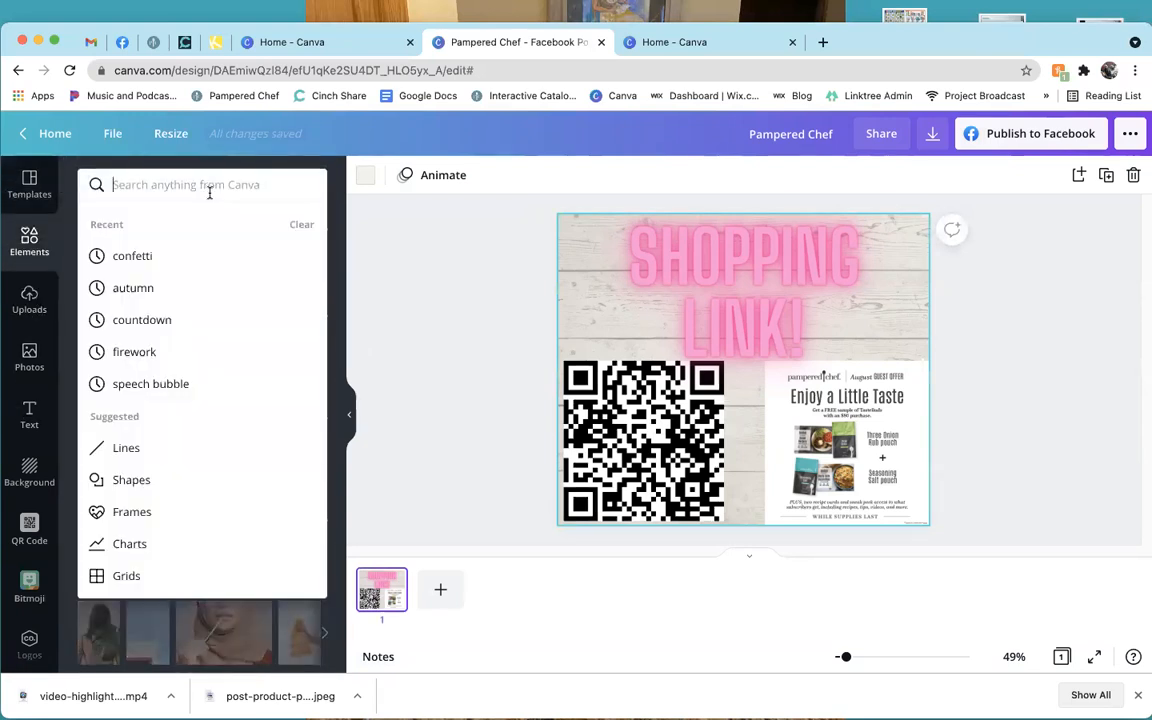
type("d")
key("BackSpace")
type("conf")
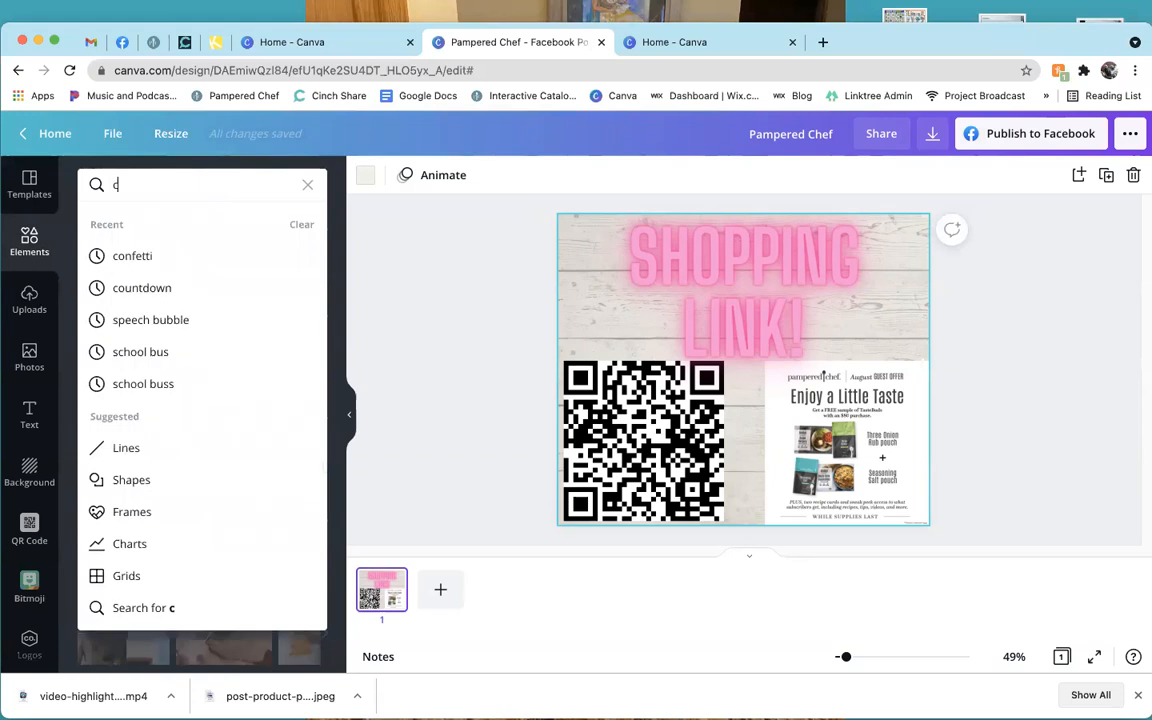
left_click(195, 252)
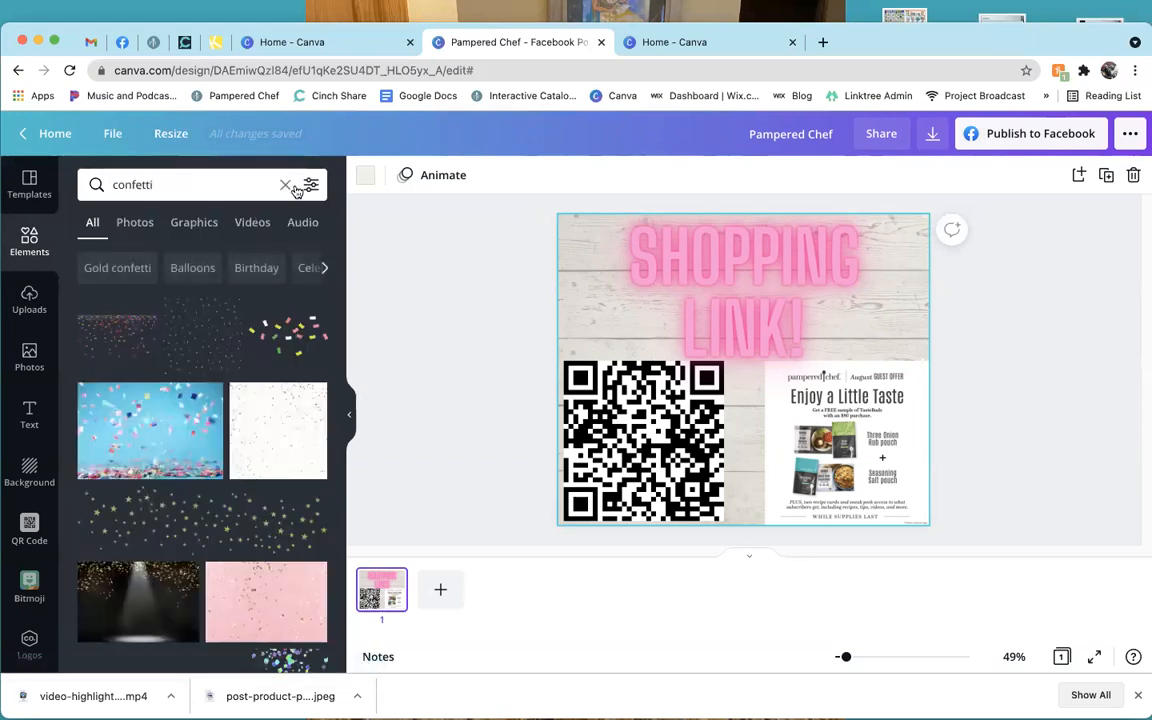
left_click(310, 186)
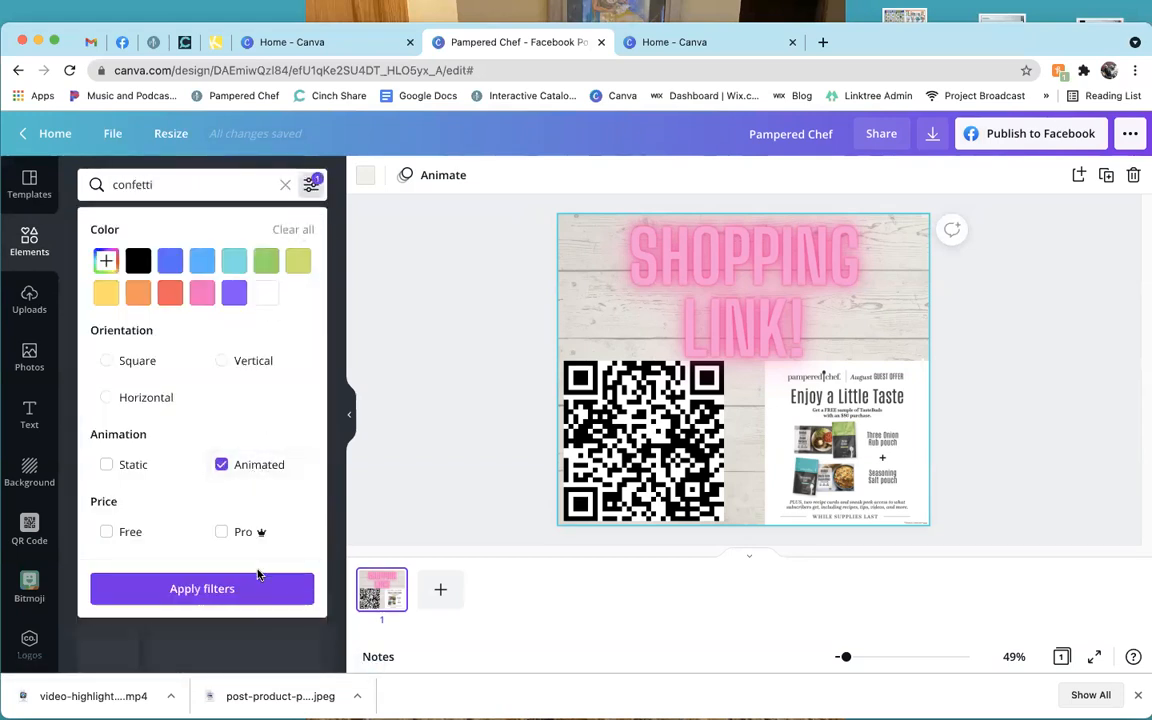
left_click(202, 588)
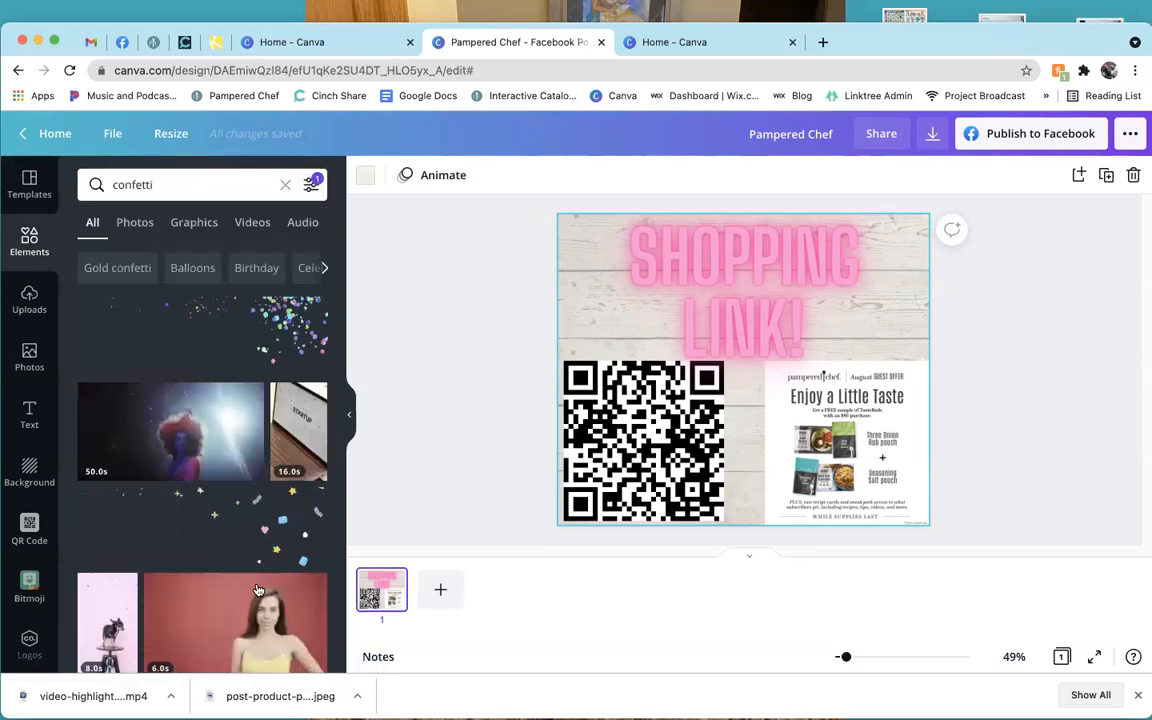
left_click(203, 226)
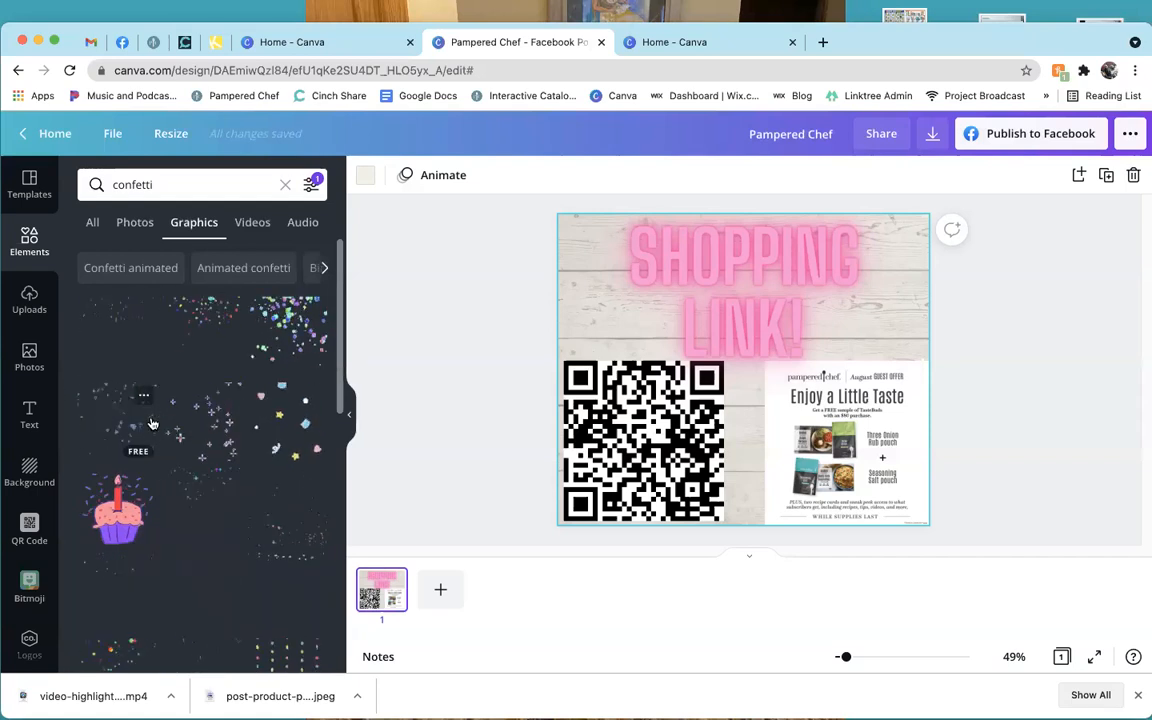
Add an animated confetti graphic to the post, shift it left, then delete it.
scroll(238, 430, "down", 2)
scroll(236, 449, "down", 3)
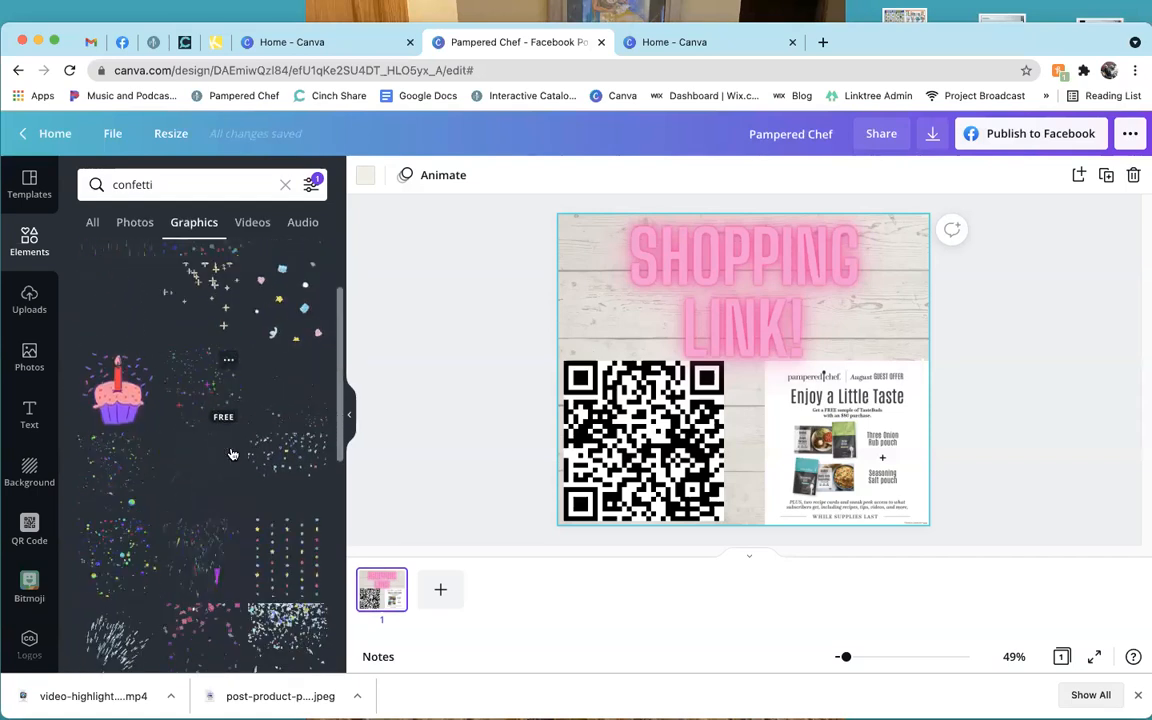
left_click(88, 604)
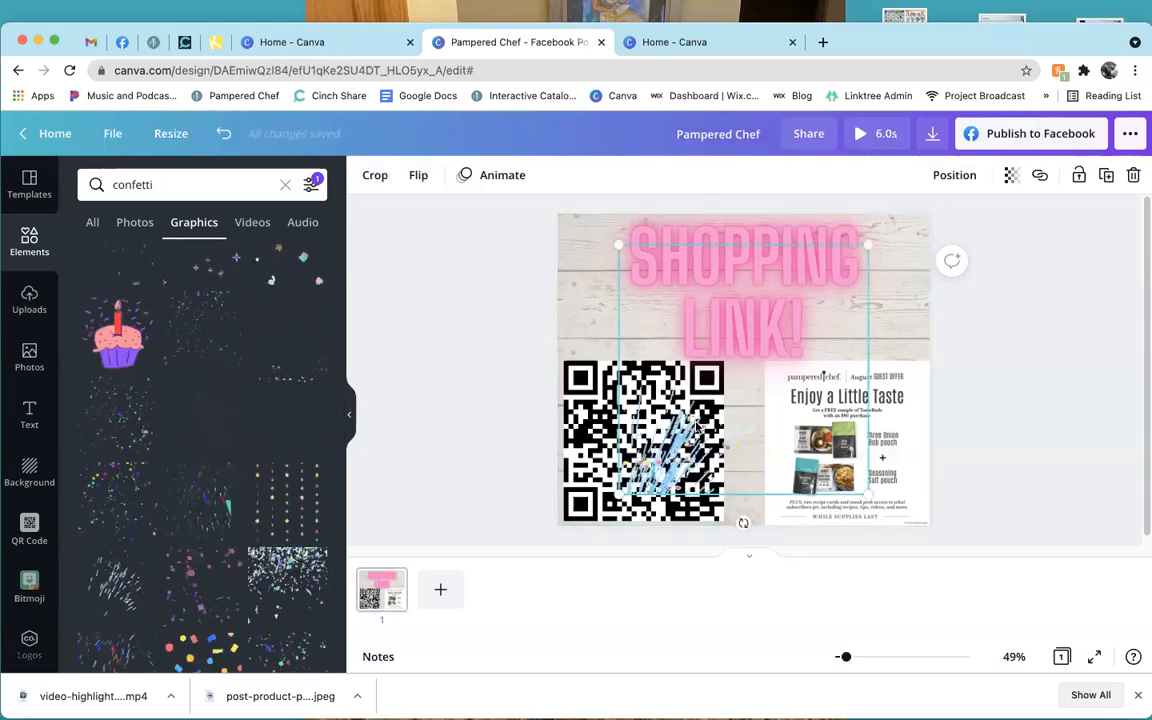
left_click_drag(732, 448, 701, 458)
key("Delete")
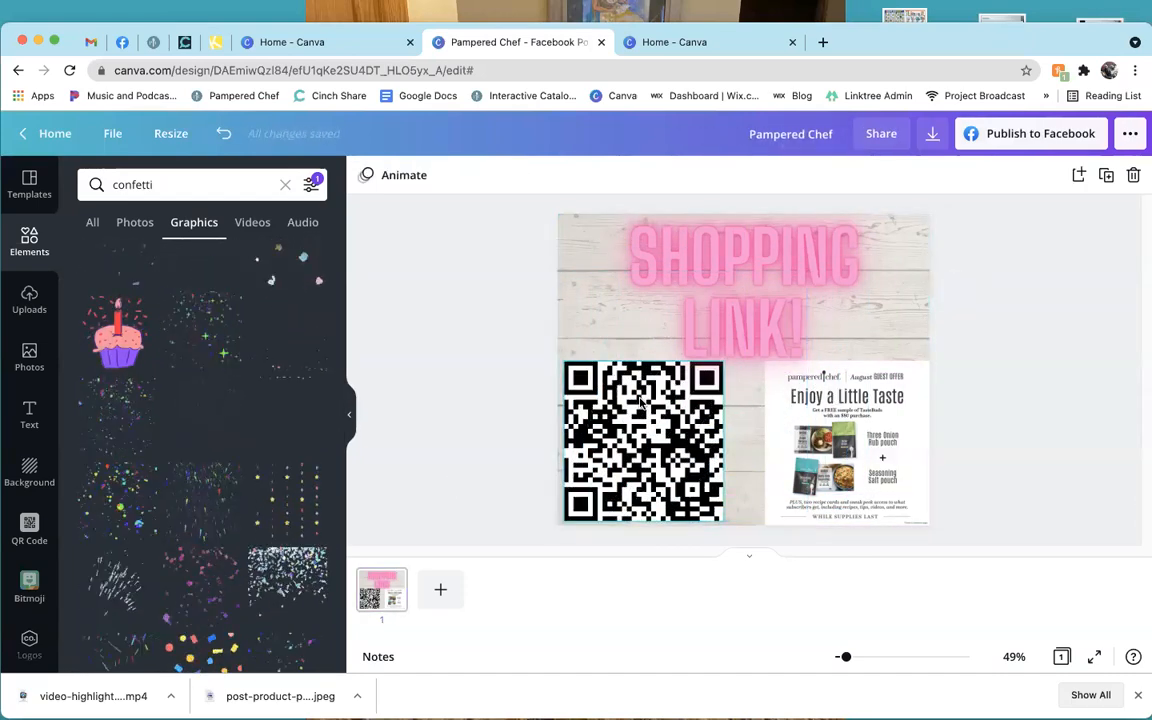
left_click(225, 180)
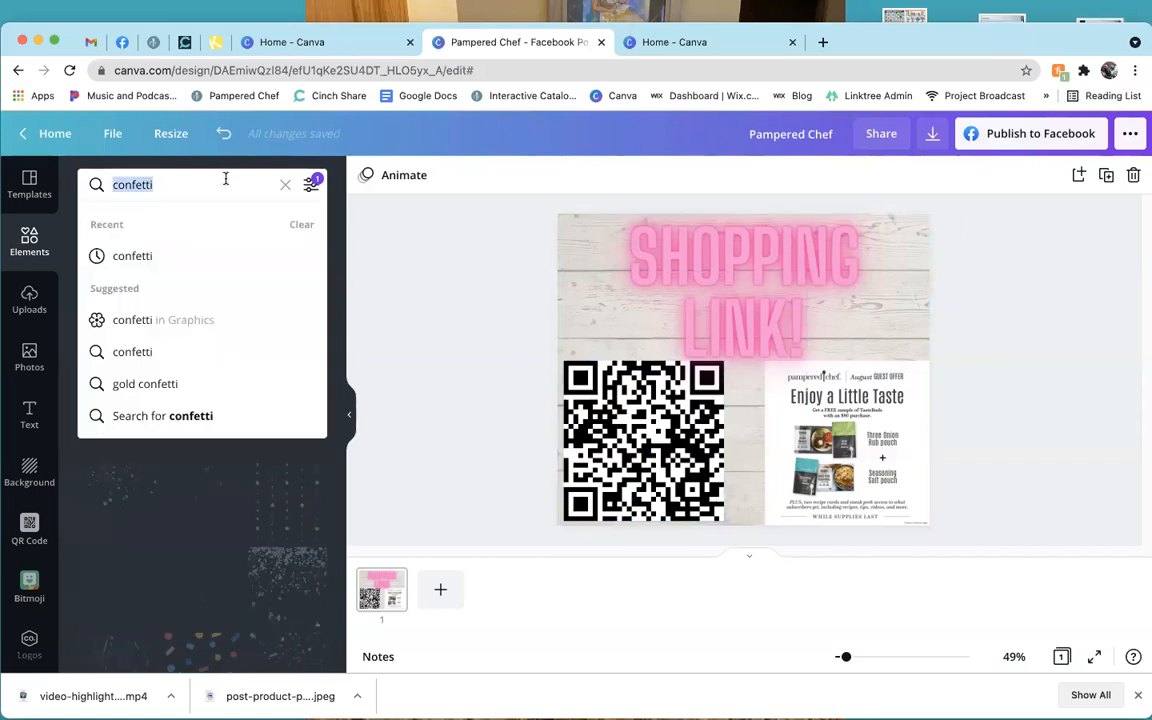
Search 'fireworks' in Graphics and add one animated fireworks graphic, enlarged and set lower on the post.
type("fireworks")
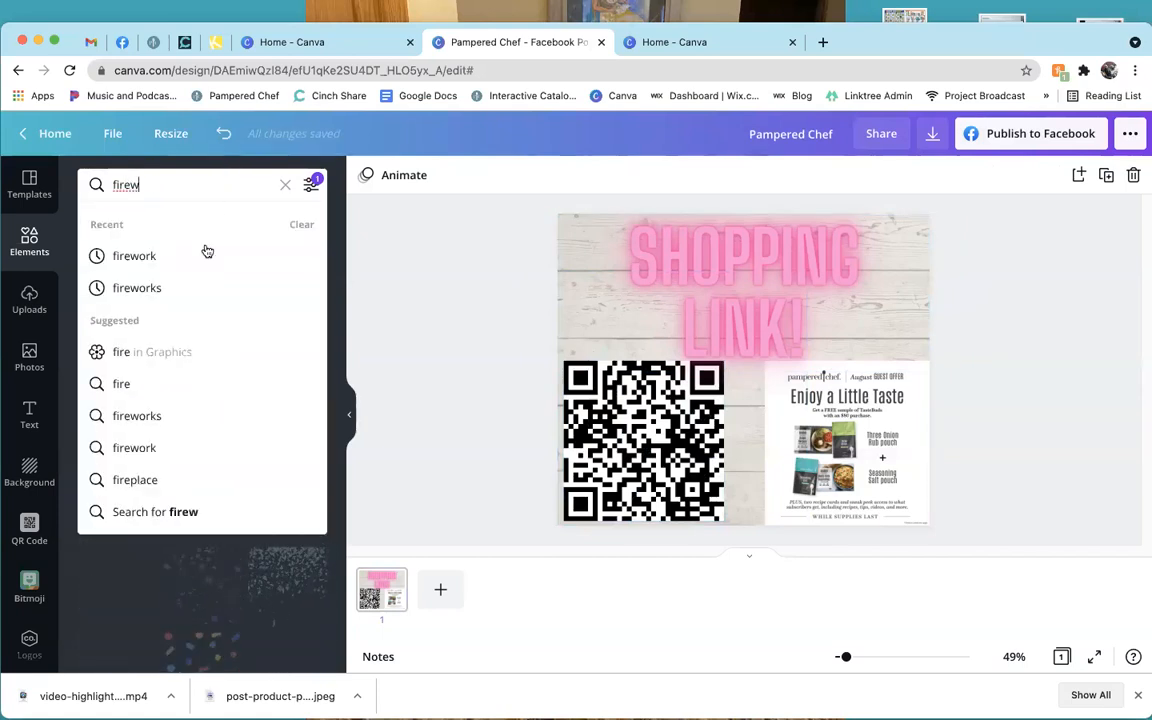
left_click(208, 290)
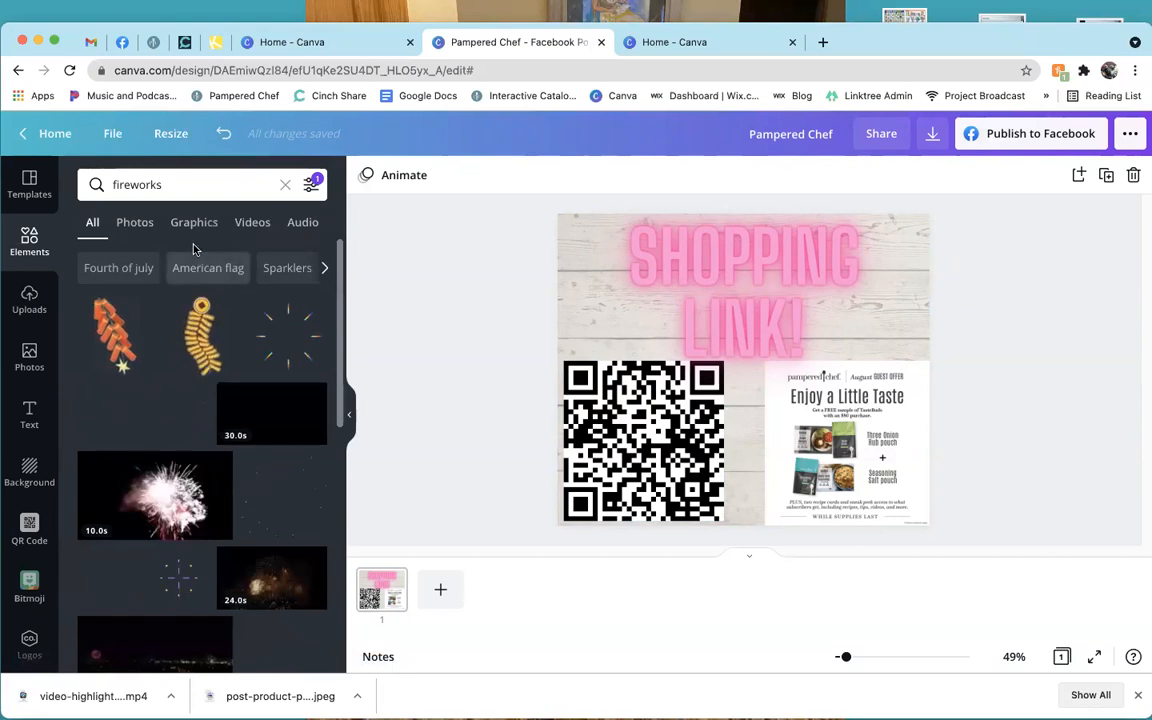
left_click(193, 224)
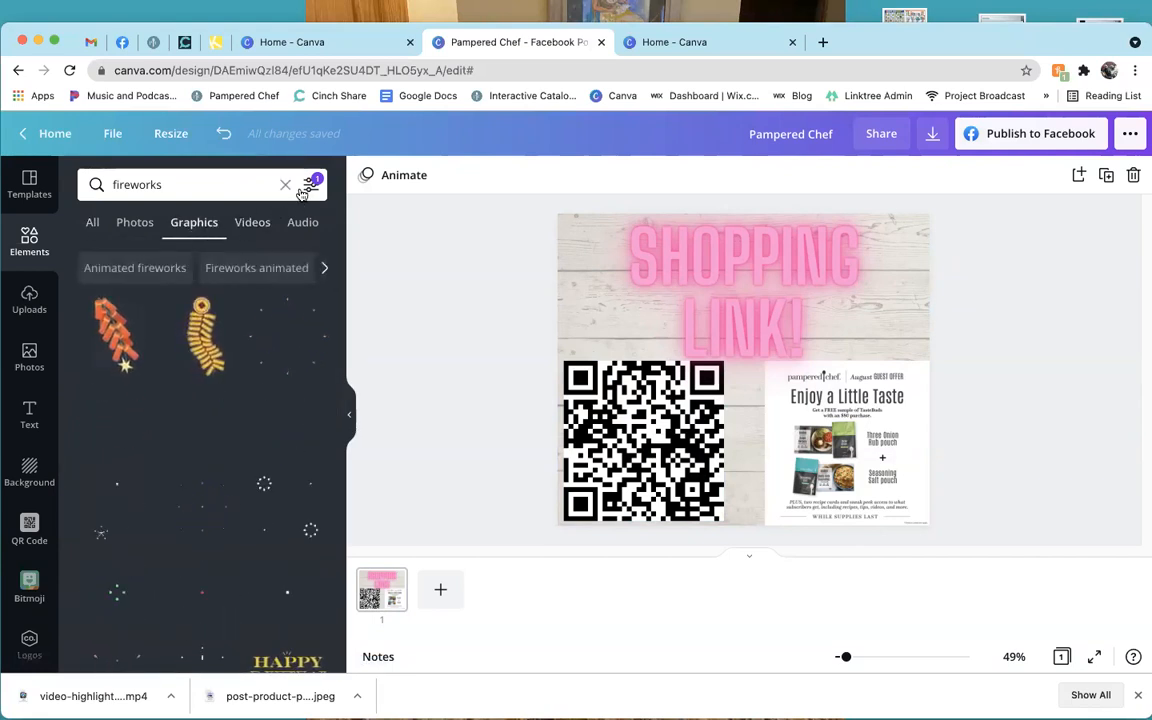
left_click(290, 343)
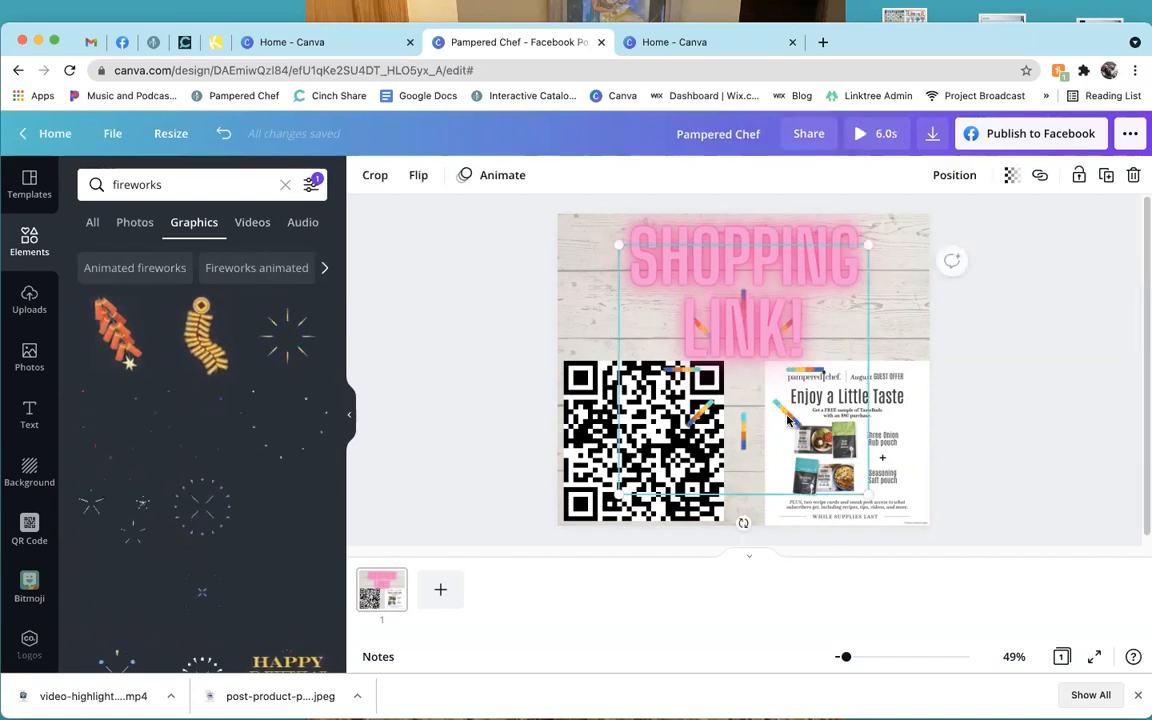
left_click_drag(766, 406, 775, 437)
left_click_drag(624, 271, 545, 228)
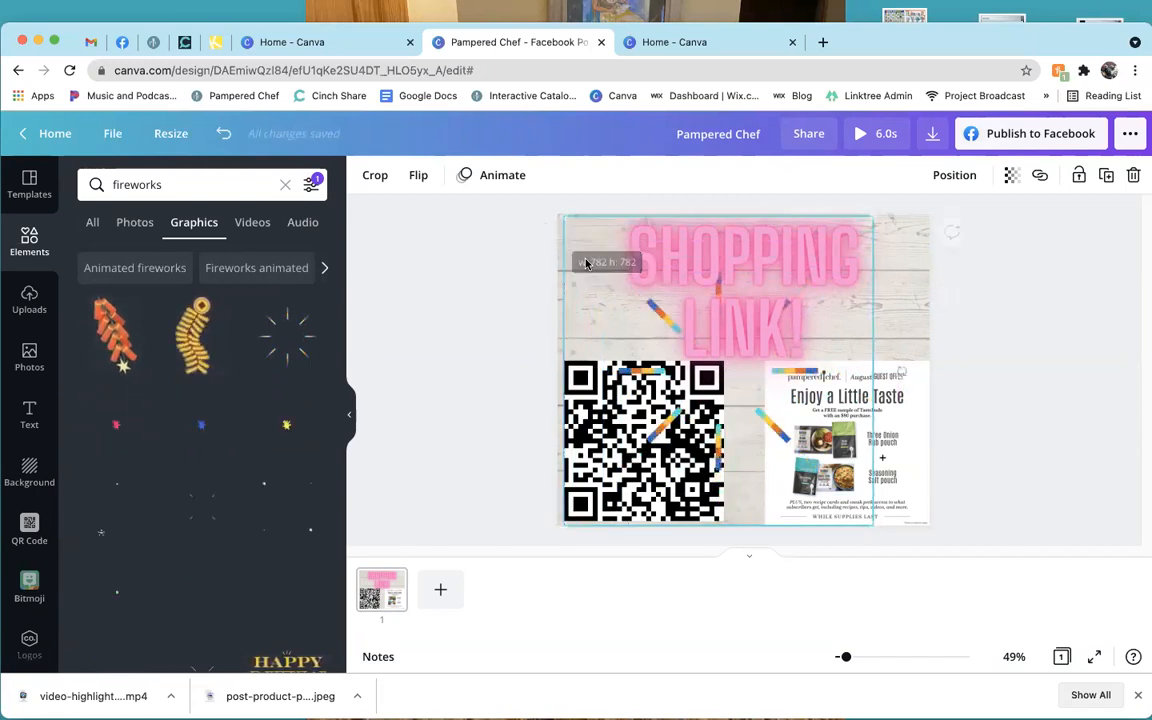
mouse_move(704, 366)
left_mouse_down()
mouse_move(729, 366)
mouse_move(706, 367)
left_mouse_up()
left_click(746, 437)
left_click_drag(766, 437, 768, 424)
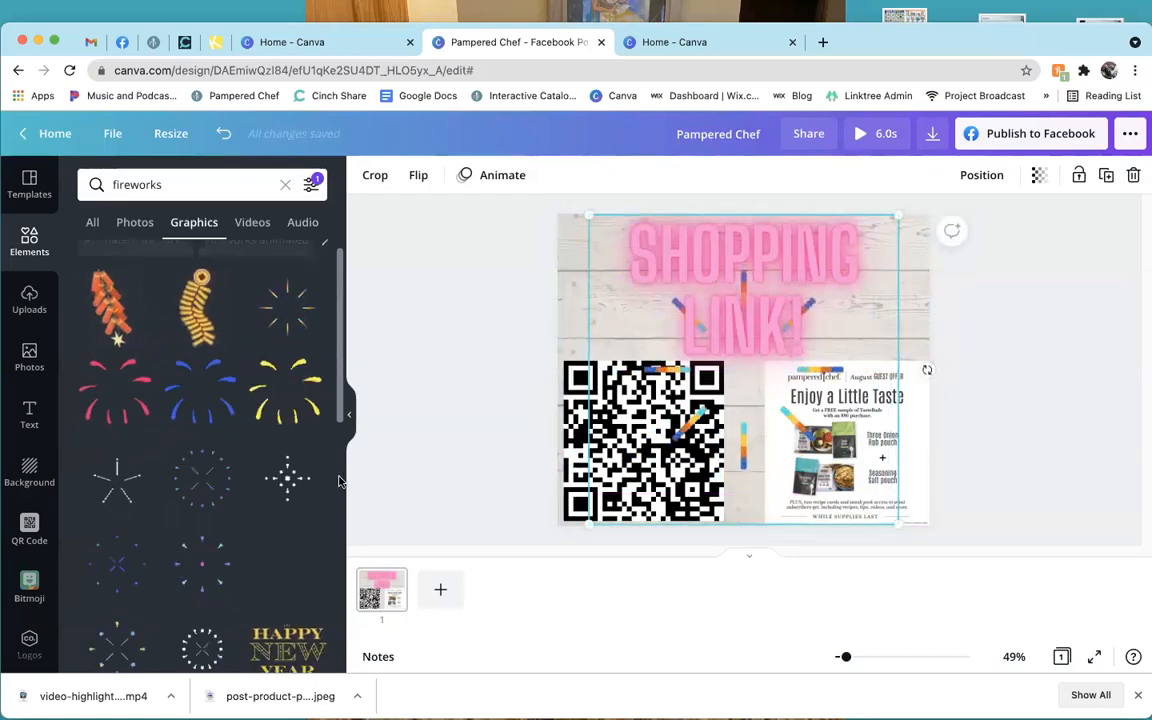
Add a second fireworks graphic, enlarge it and place it toward the post's bottom-right.
scroll(291, 458, "down", 2)
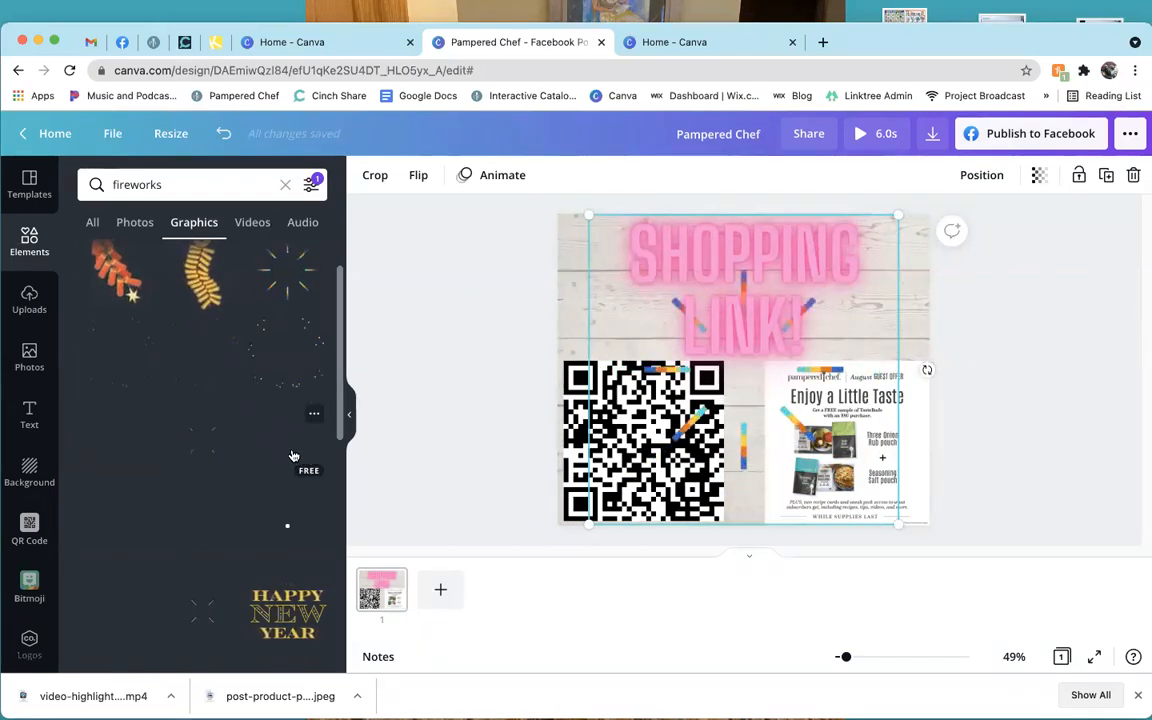
left_click_drag(293, 447, 720, 345)
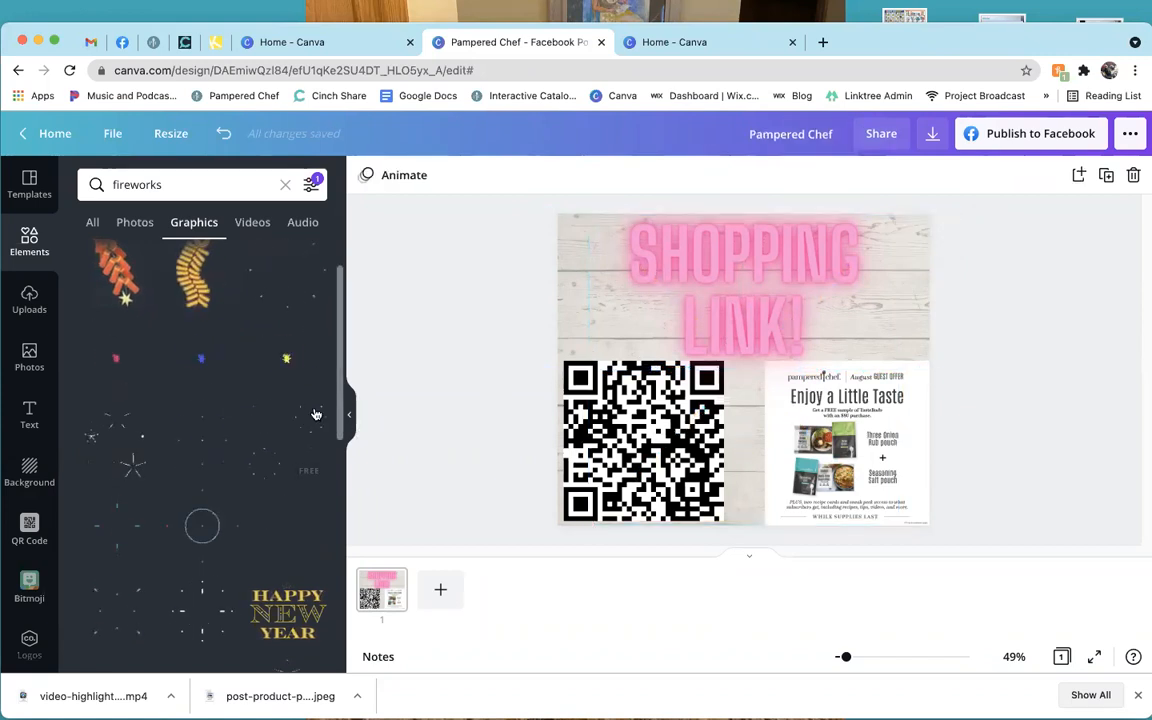
left_click_drag(739, 421, 785, 445)
left_click_drag(686, 274, 580, 250)
left_click_drag(769, 377, 742, 374)
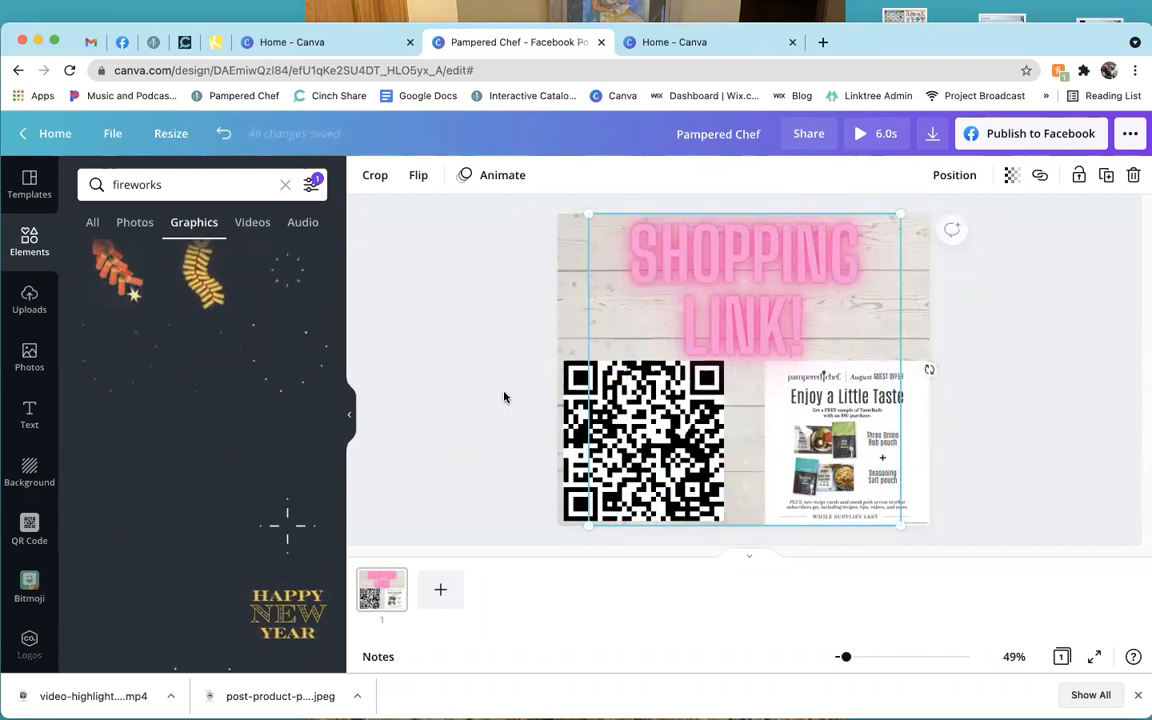
left_click(503, 397)
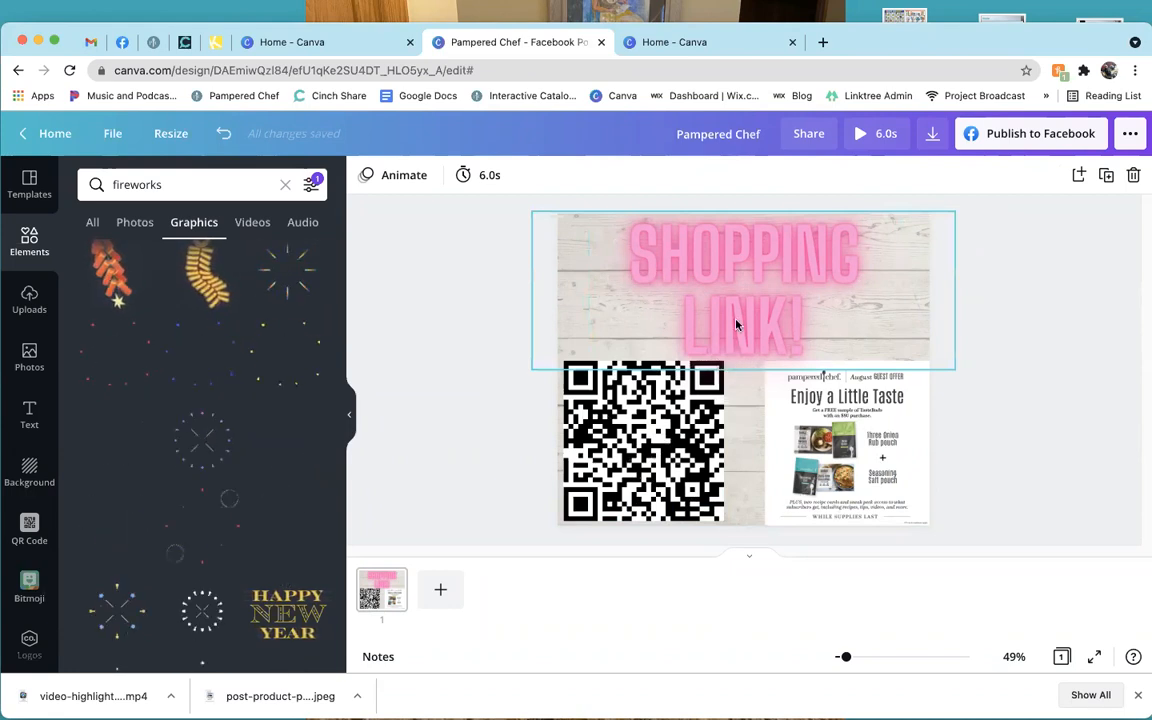
left_click(28, 528)
Browse the QR Code app and the Bitmoji chef-hat stickers, then open the brand Logos collection.
scroll(38, 552, "down", 2)
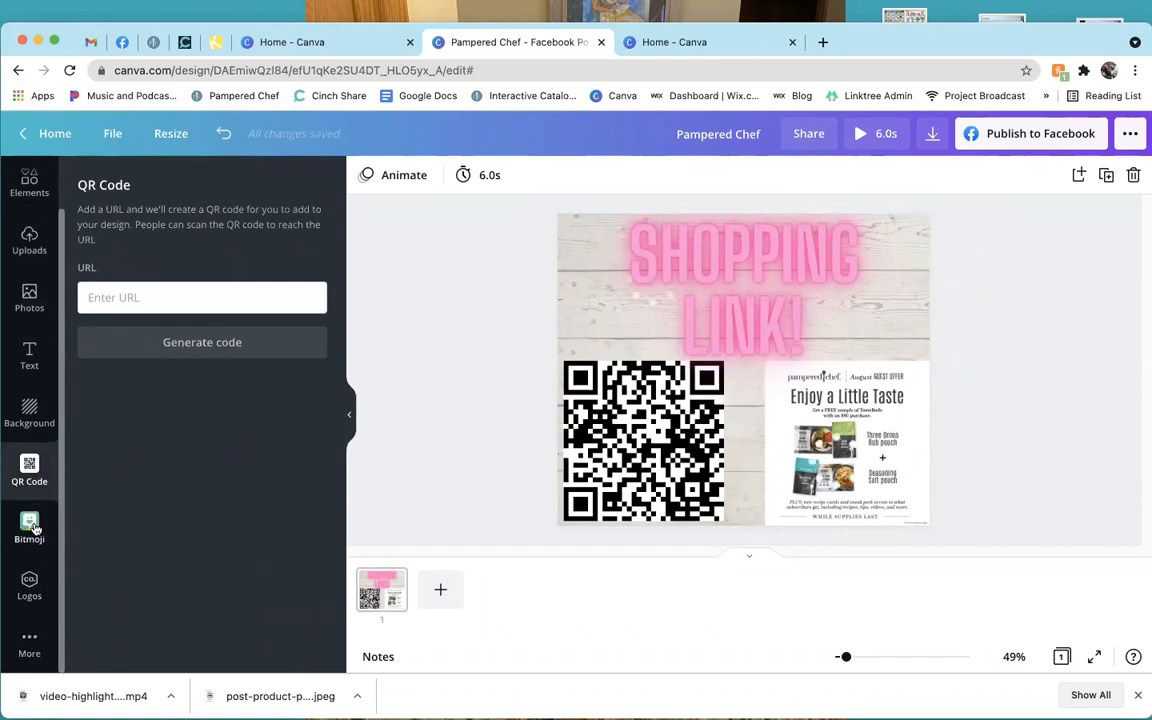
left_click(31, 525)
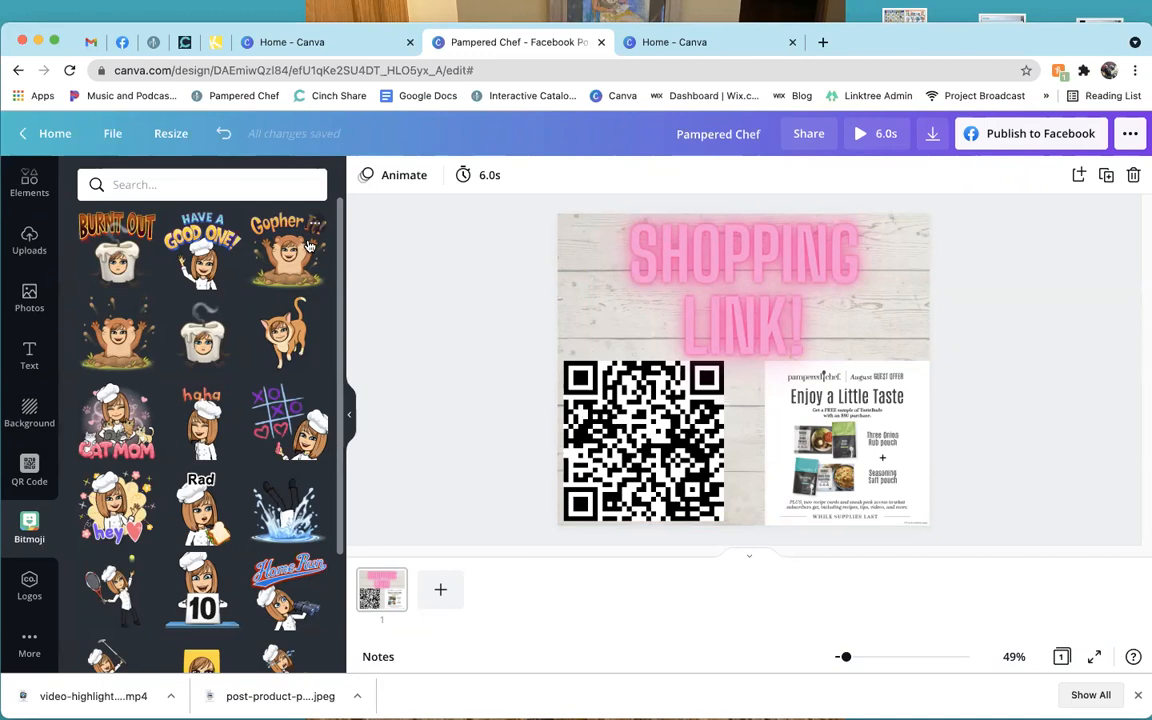
scroll(215, 372, "down", 2)
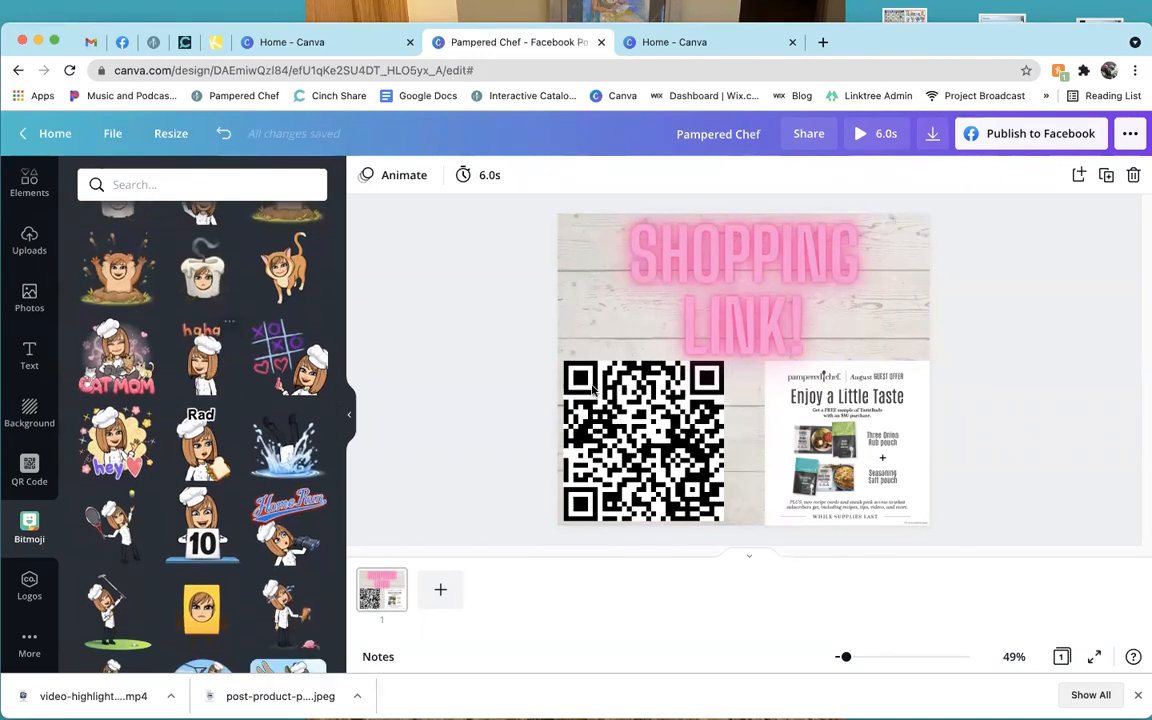
scroll(150, 435, "down", 4)
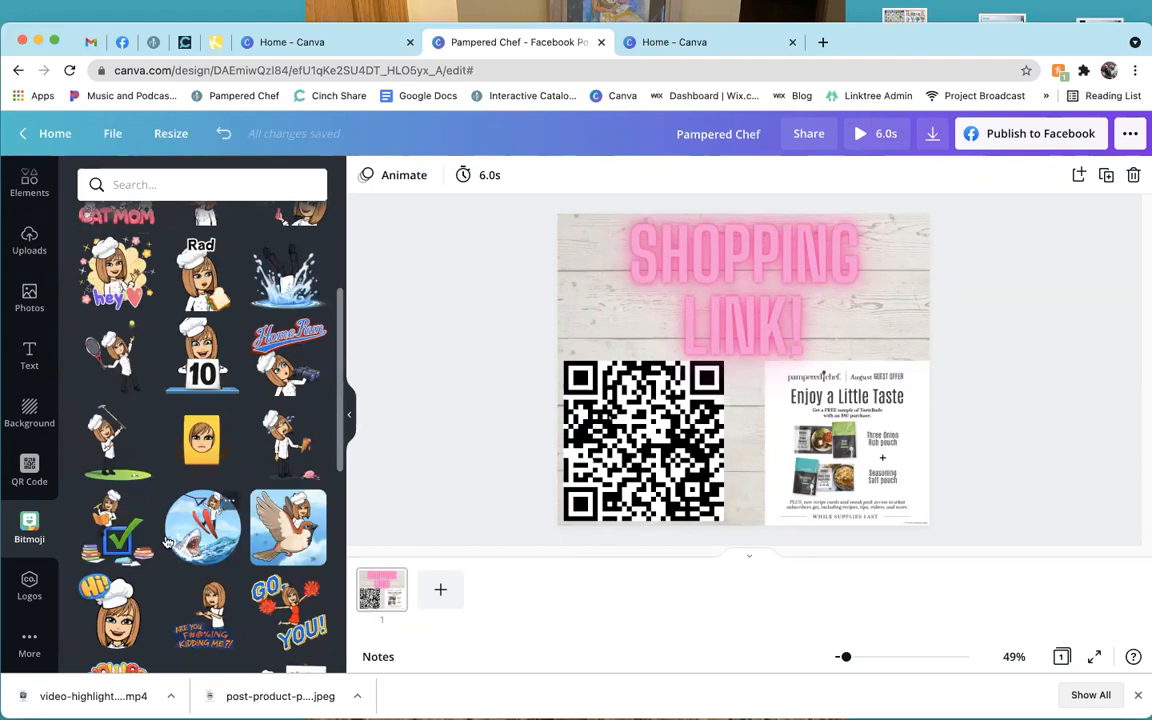
scroll(160, 490, "down", 2)
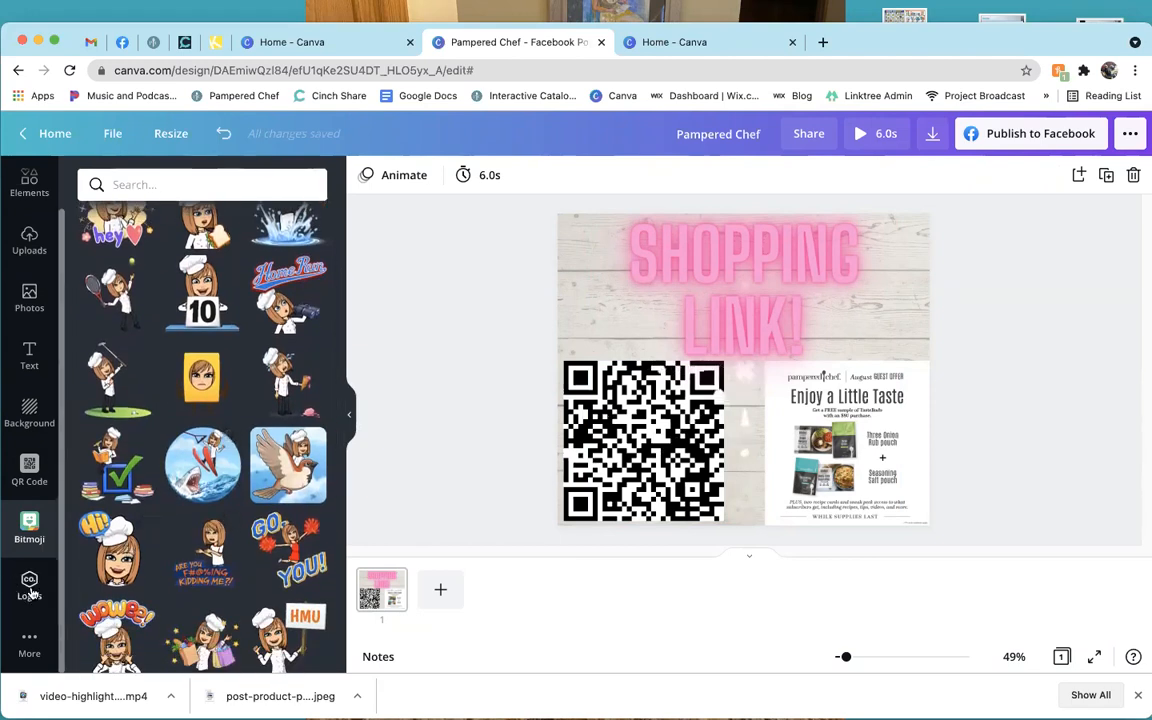
left_click(29, 586)
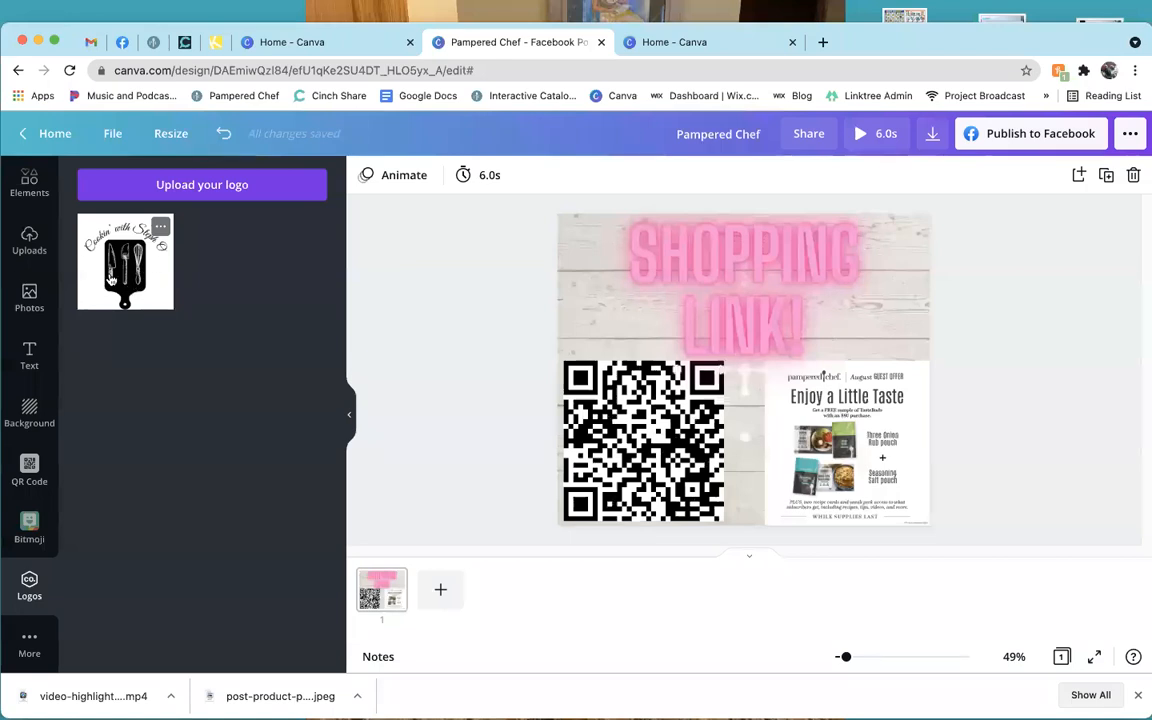
left_click(112, 279)
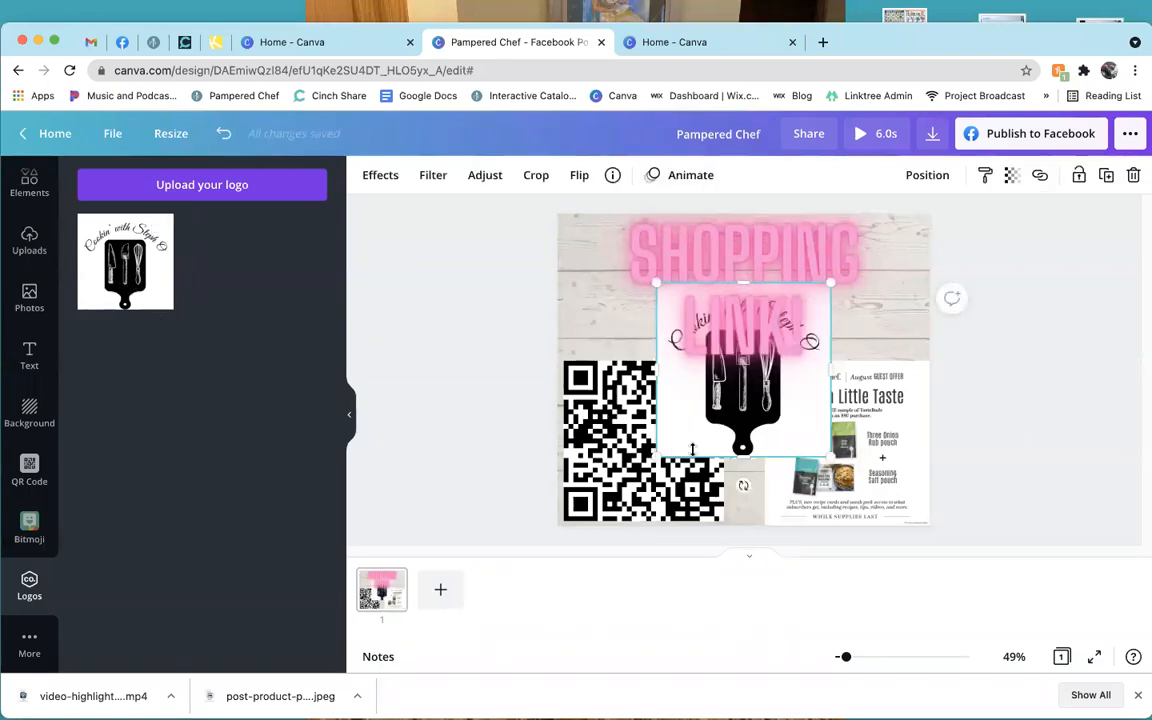
left_click_drag(726, 408, 644, 422)
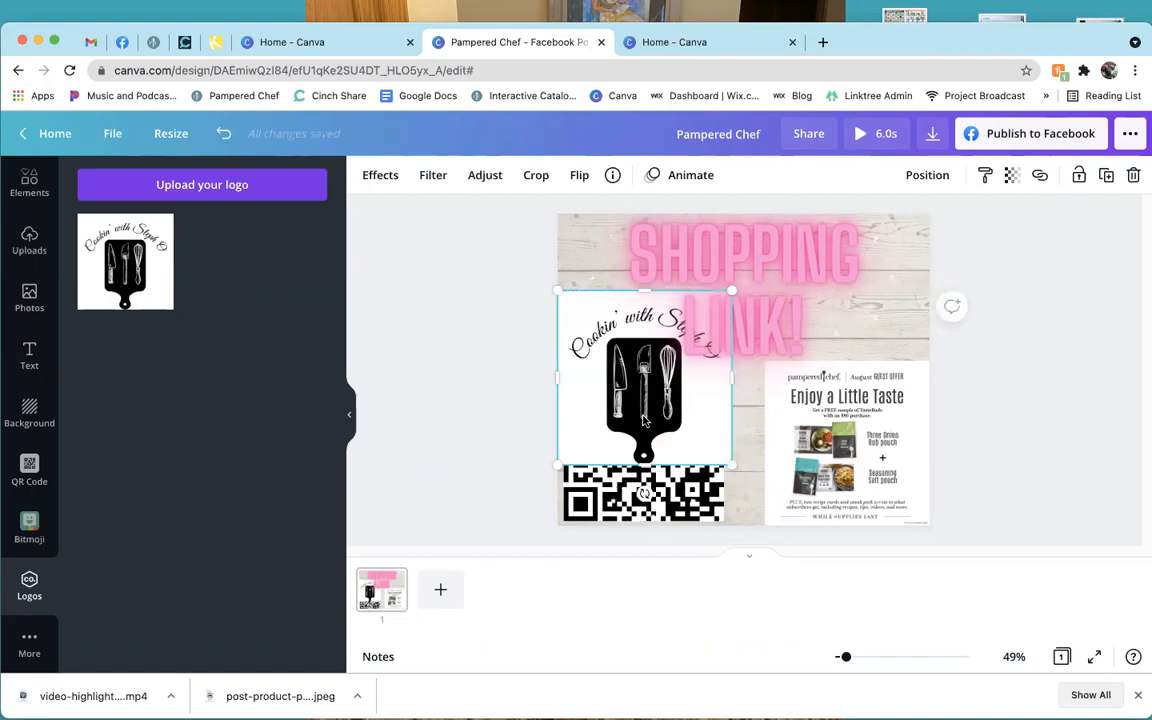
left_click_drag(723, 300, 636, 363)
left_click_drag(597, 408, 600, 278)
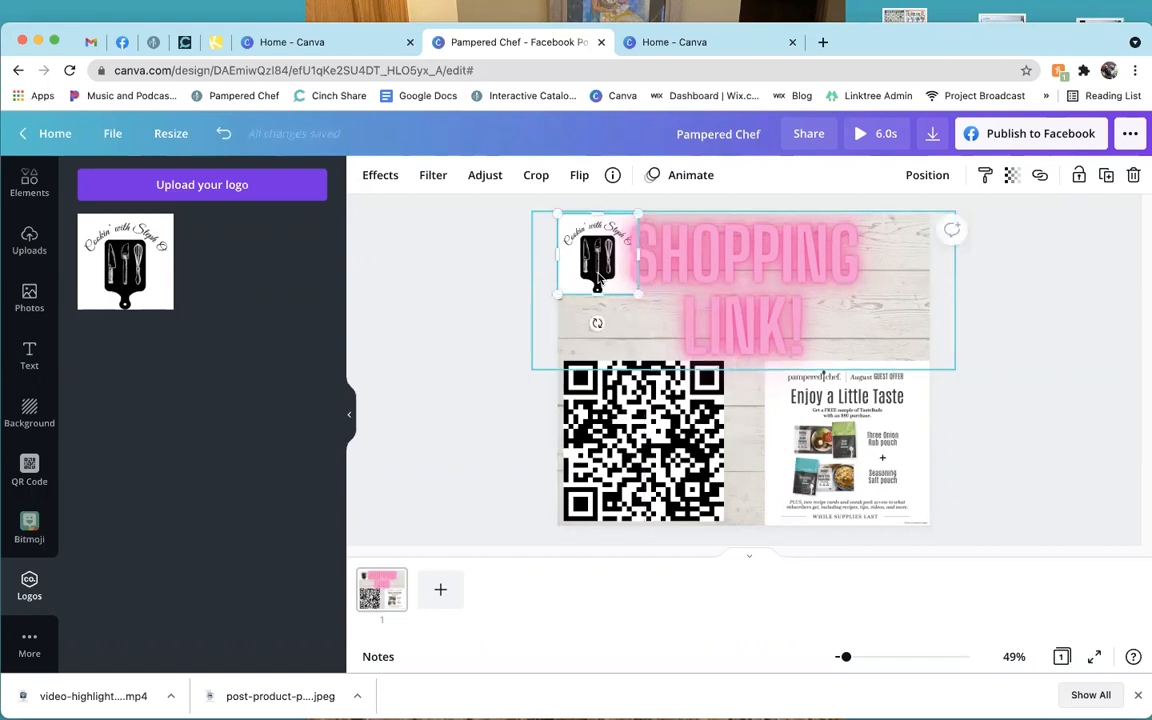
left_click(527, 230)
left_click(450, 299)
left_click(587, 254)
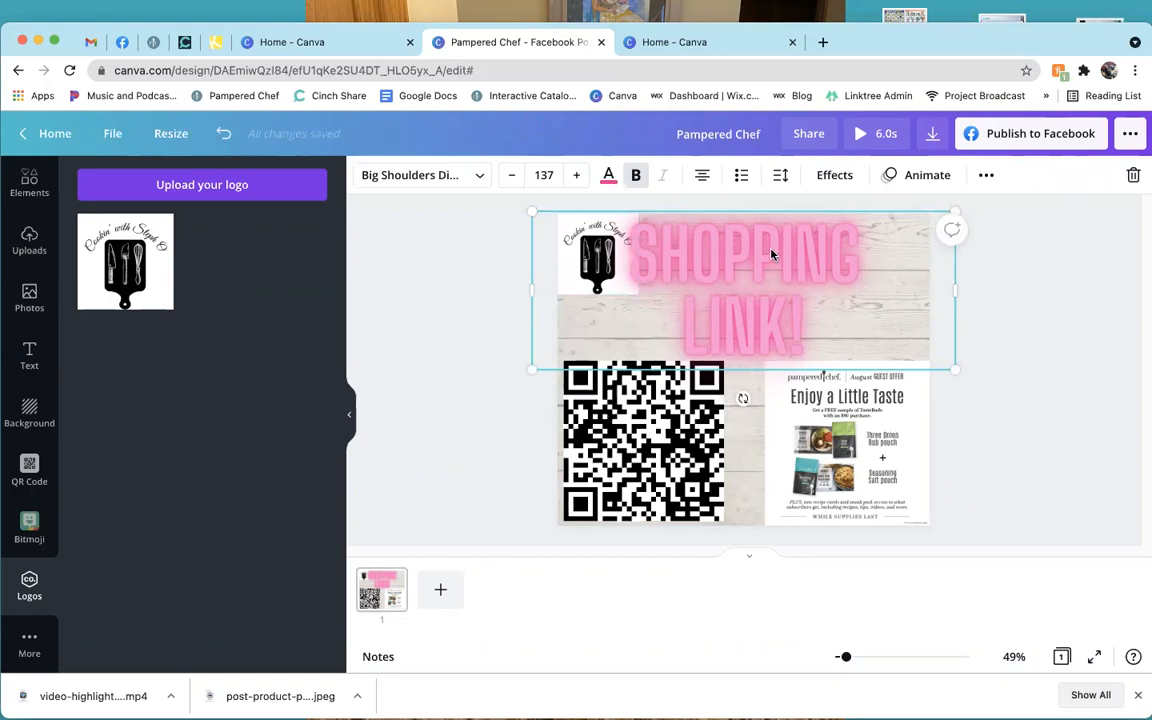
left_click_drag(745, 284, 751, 363)
left_click(605, 258)
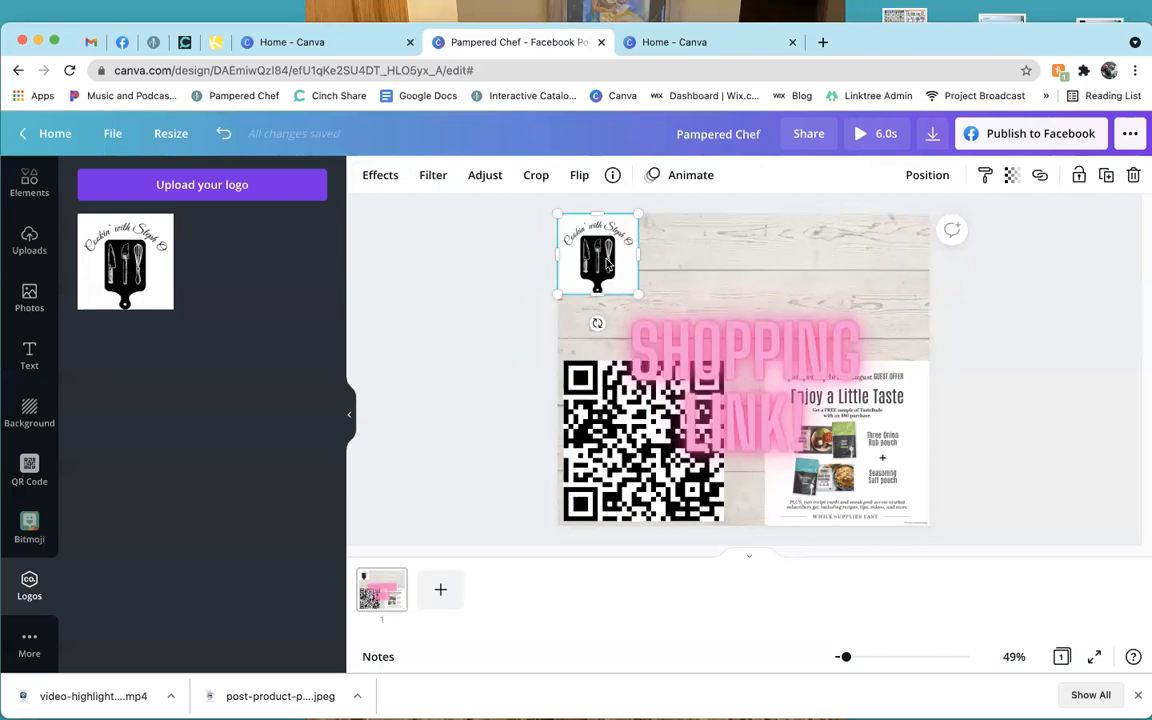
key("Delete")
left_click_drag(745, 345, 744, 259)
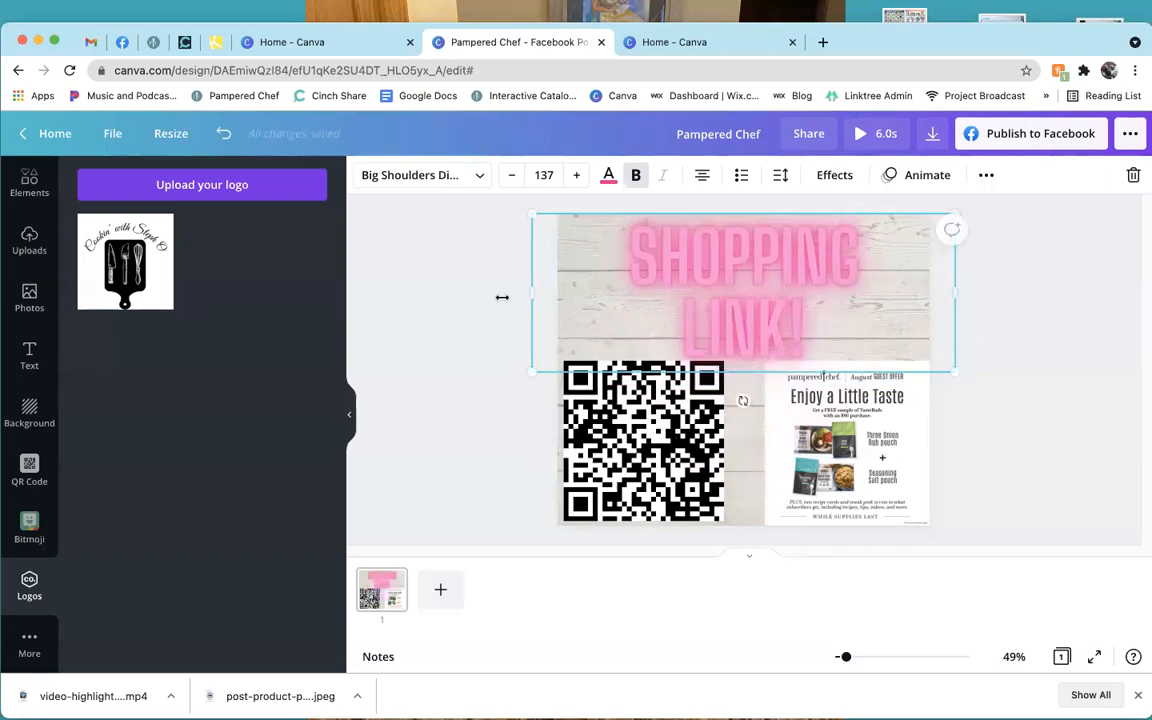
left_click(430, 305)
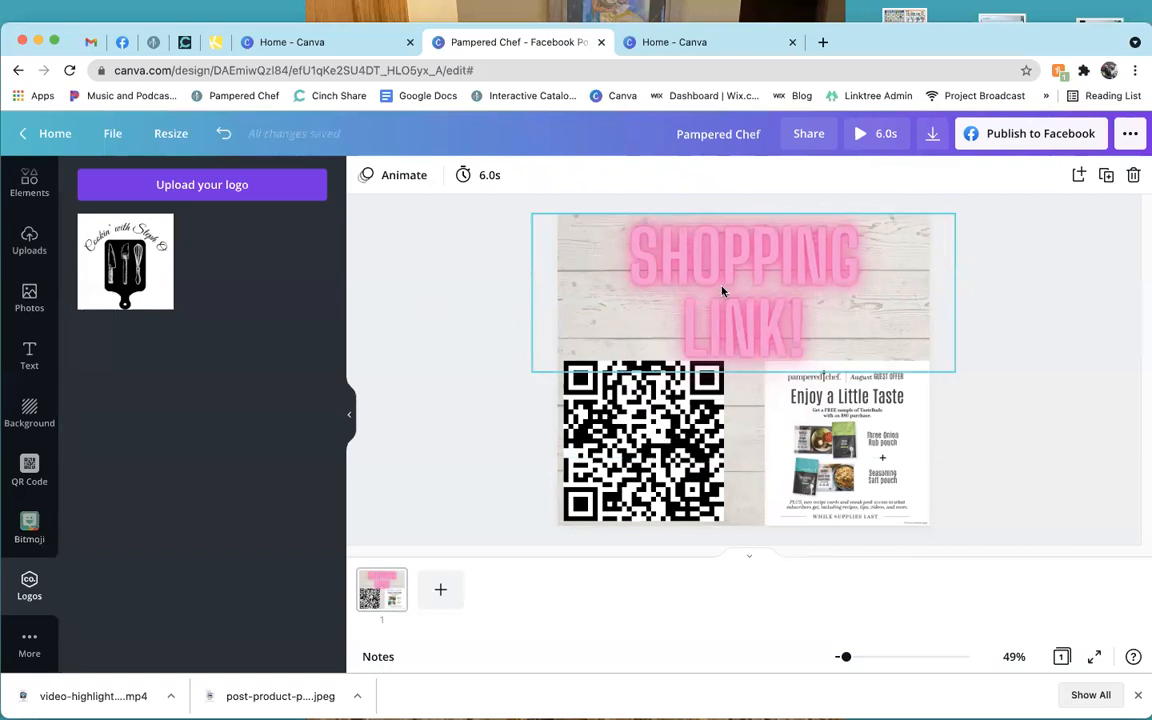
left_click_drag(724, 457, 417, 448)
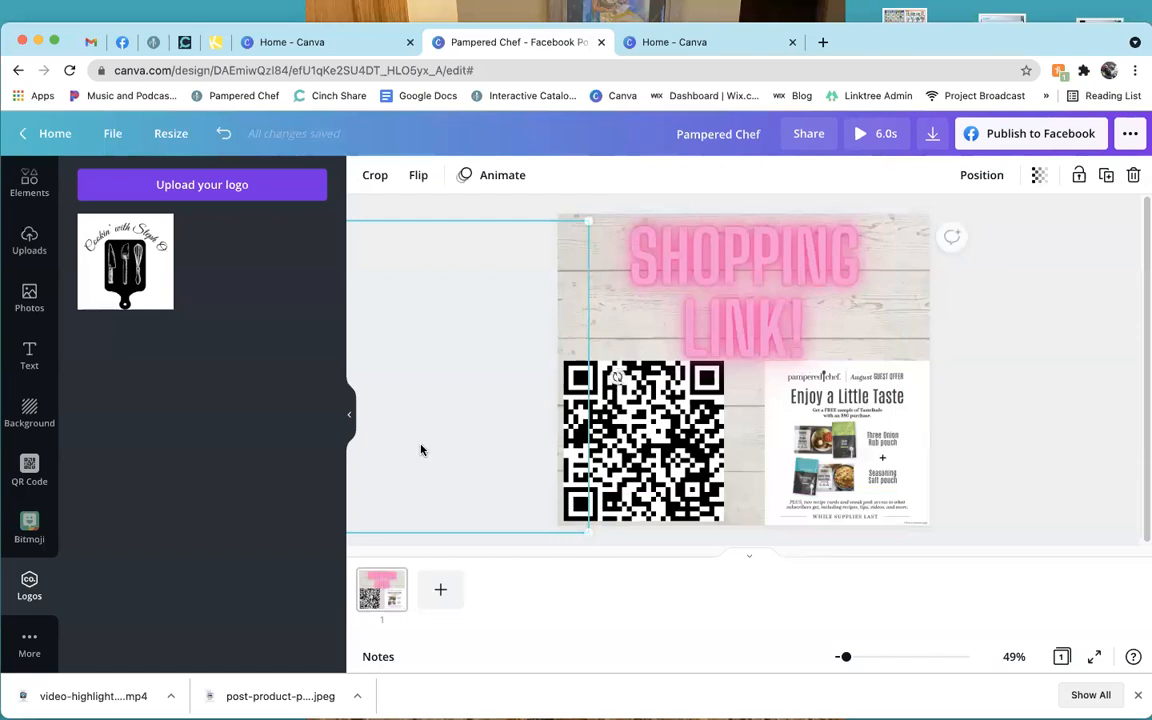
left_click(464, 331)
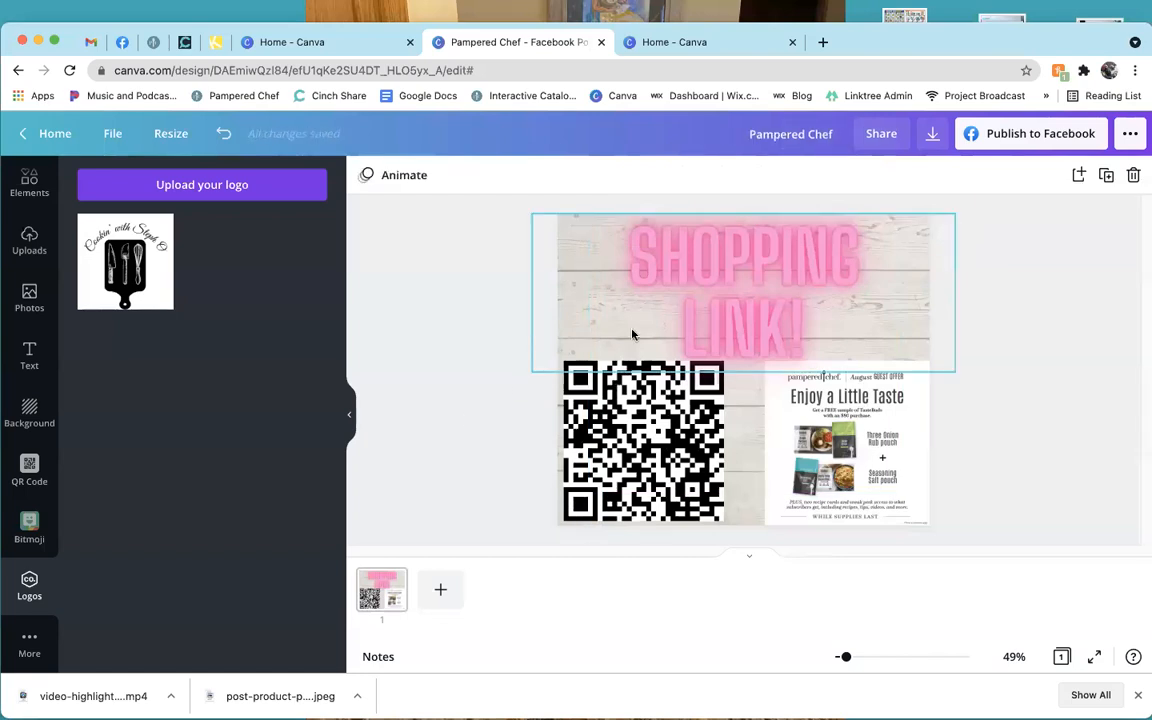
left_click_drag(758, 272, 555, 432)
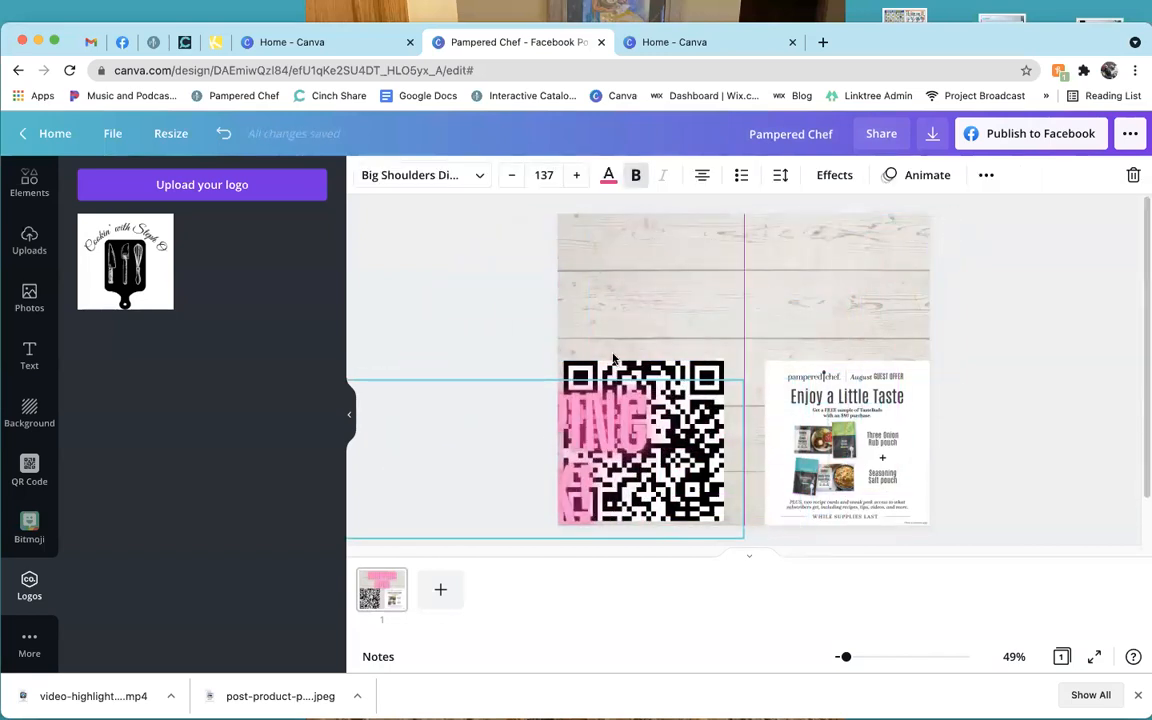
left_click(698, 268)
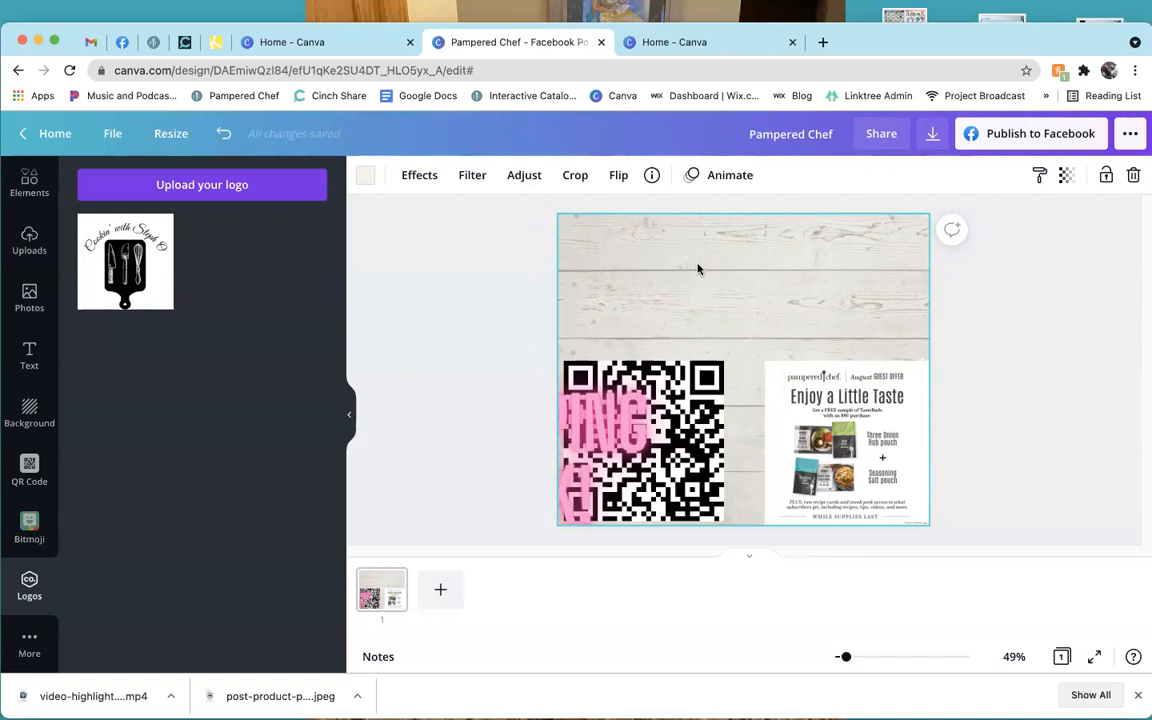
left_click_drag(587, 415, 807, 262)
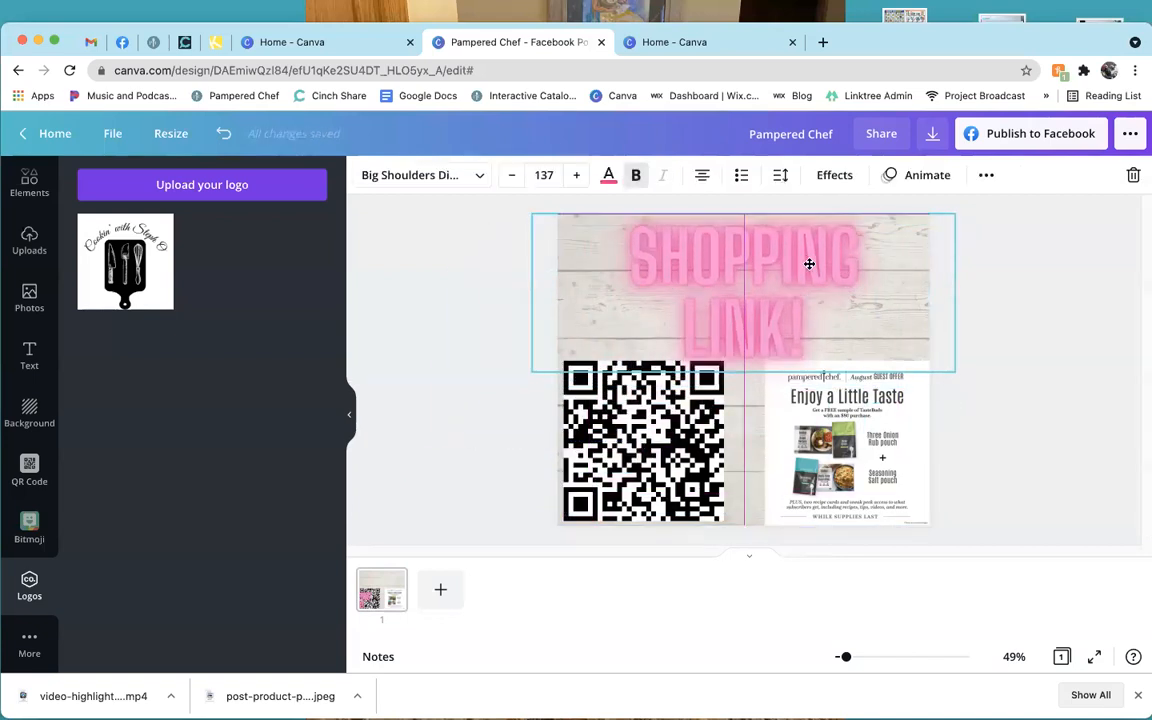
left_click(986, 175)
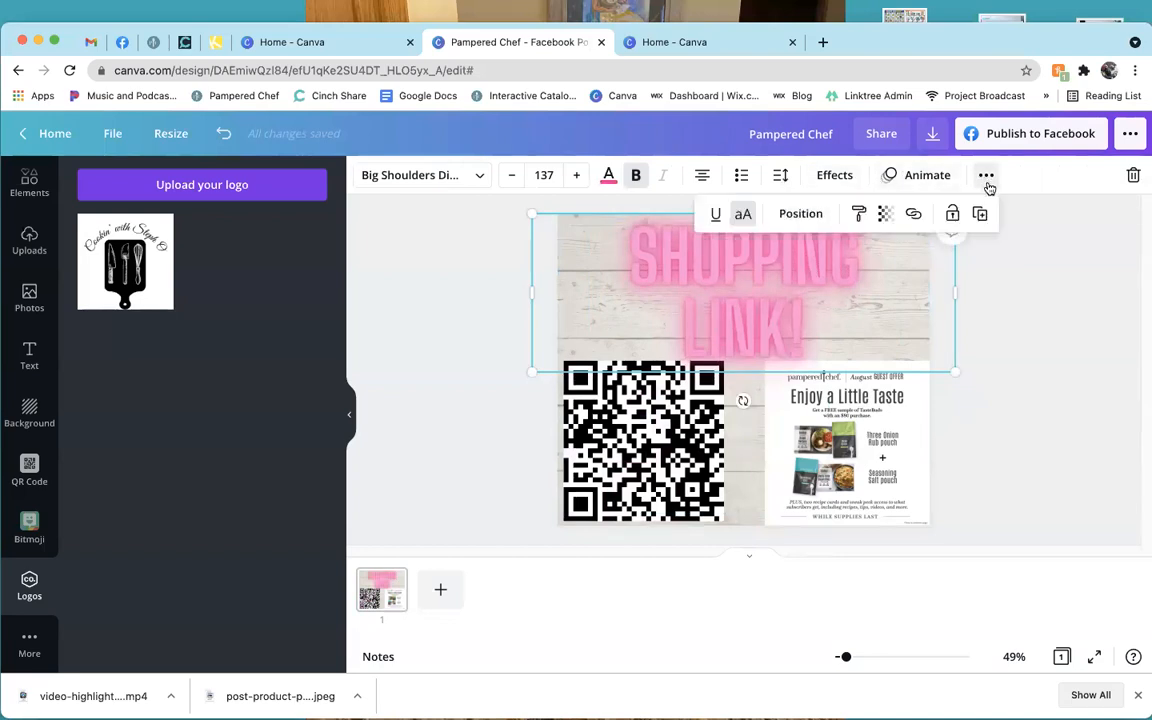
Send the SHOPPING LINK! heading one layer backward and drag it down over the QR code.
left_click(801, 214)
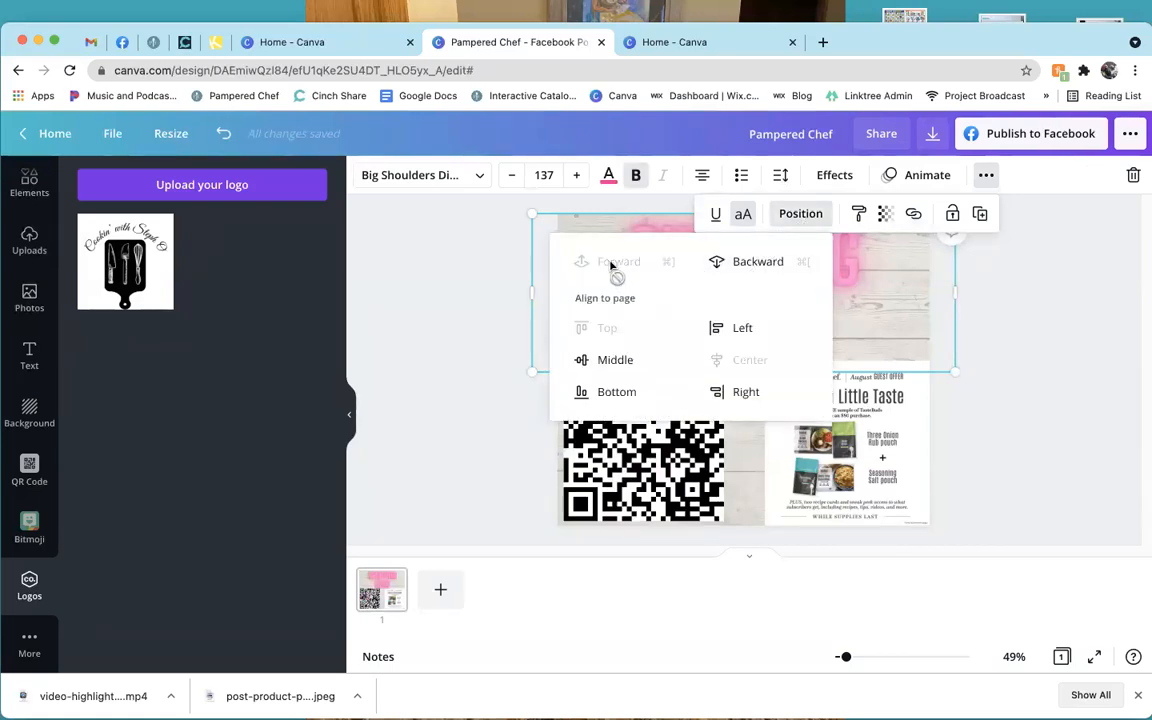
left_click(736, 266)
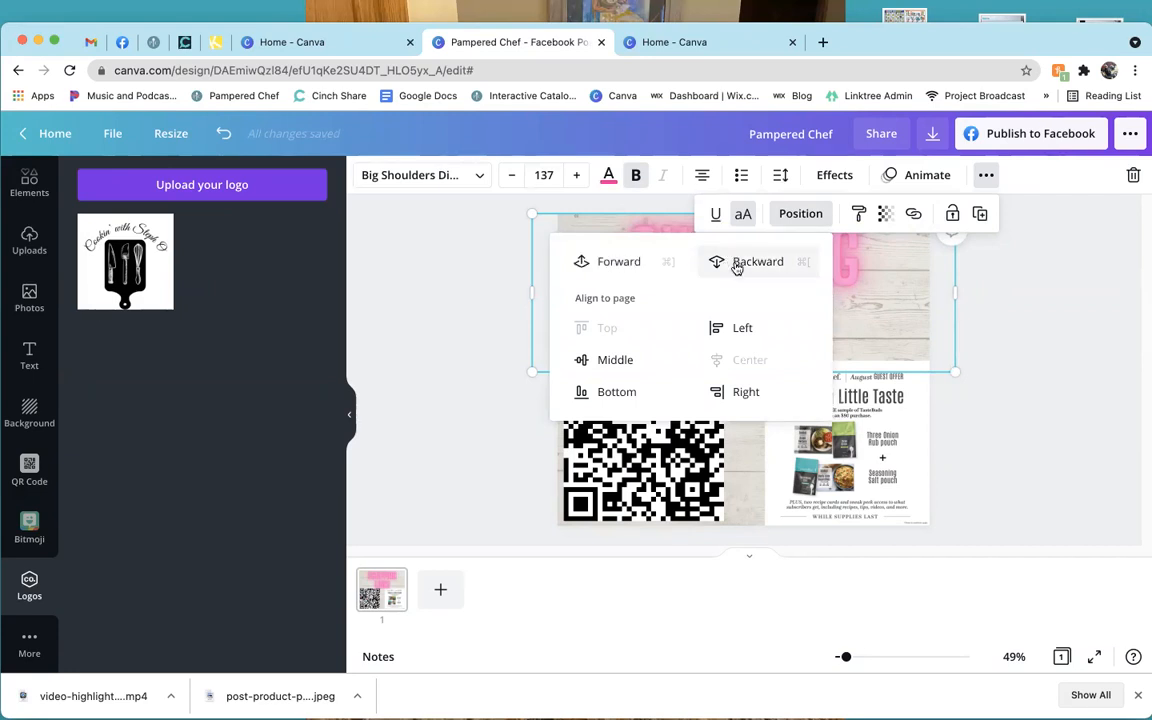
left_click(1122, 337)
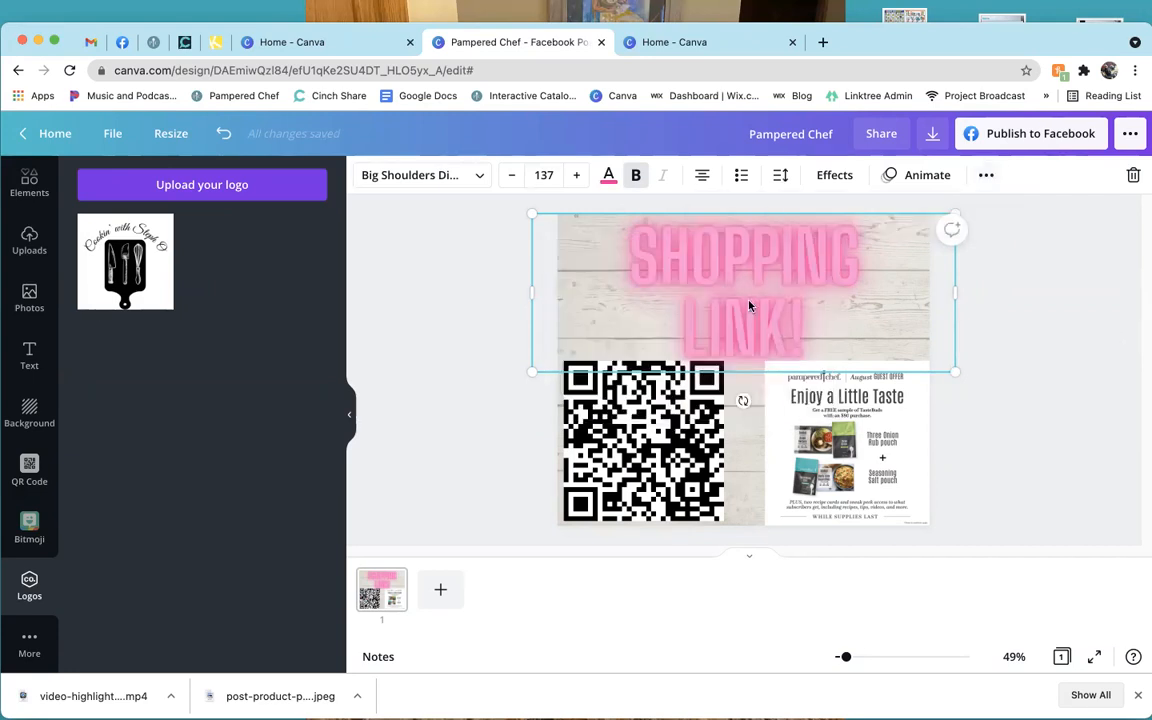
left_click_drag(755, 278, 754, 298)
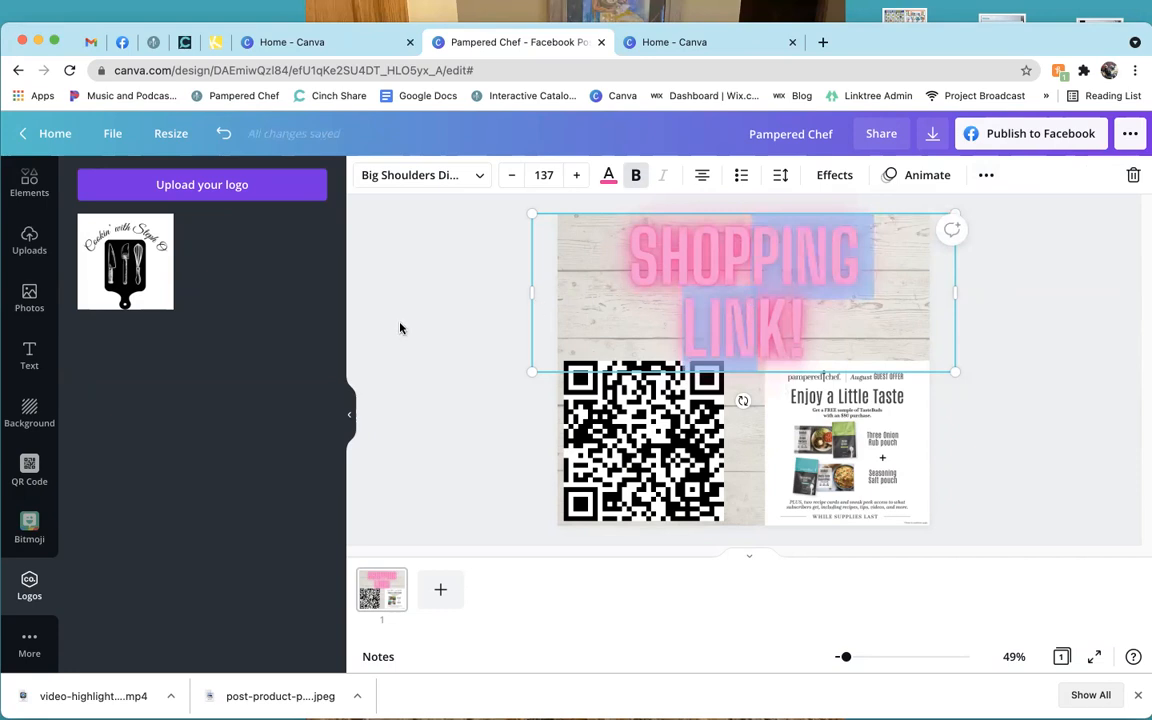
left_click_drag(761, 255, 758, 305)
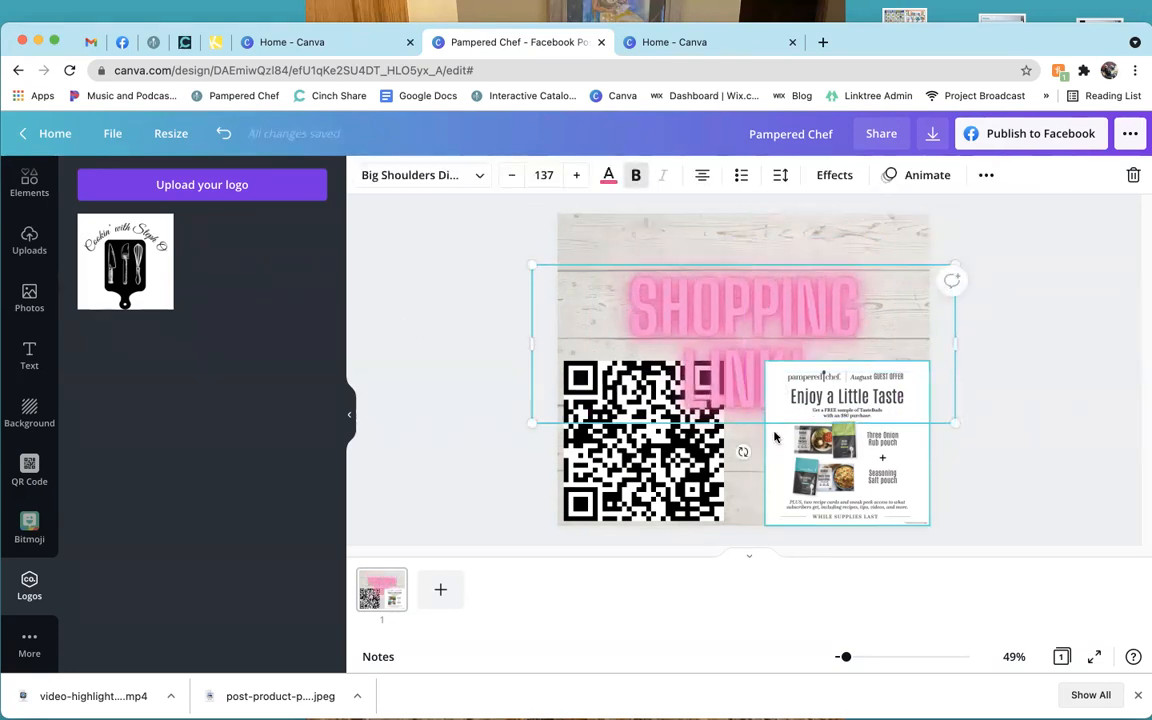
Send the heading behind the QR code and flyer, then lower it so it peeks between them.
left_click(987, 177)
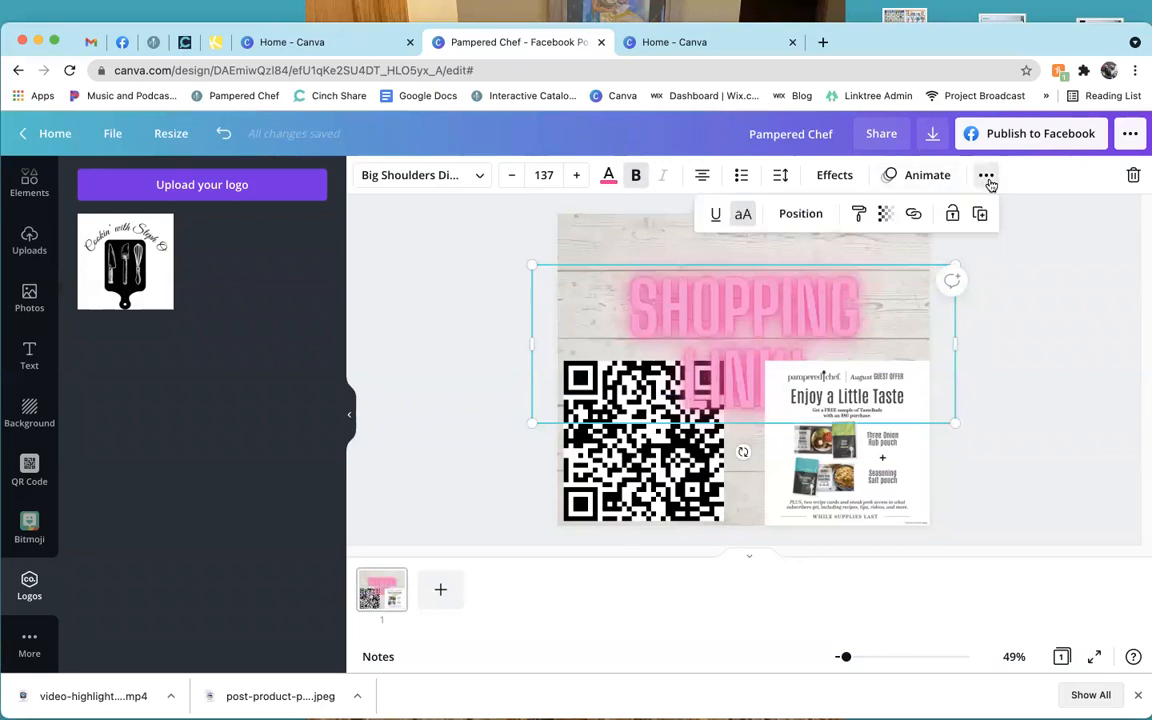
left_click(802, 216)
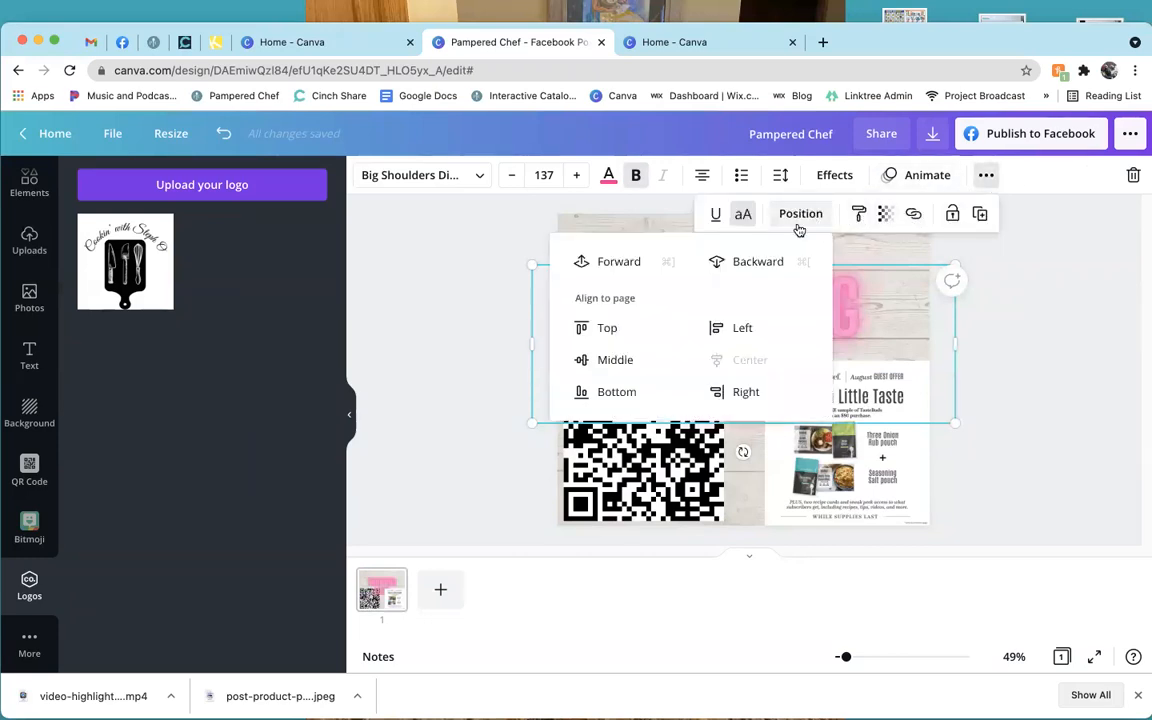
left_click(755, 262)
left_click(1045, 266)
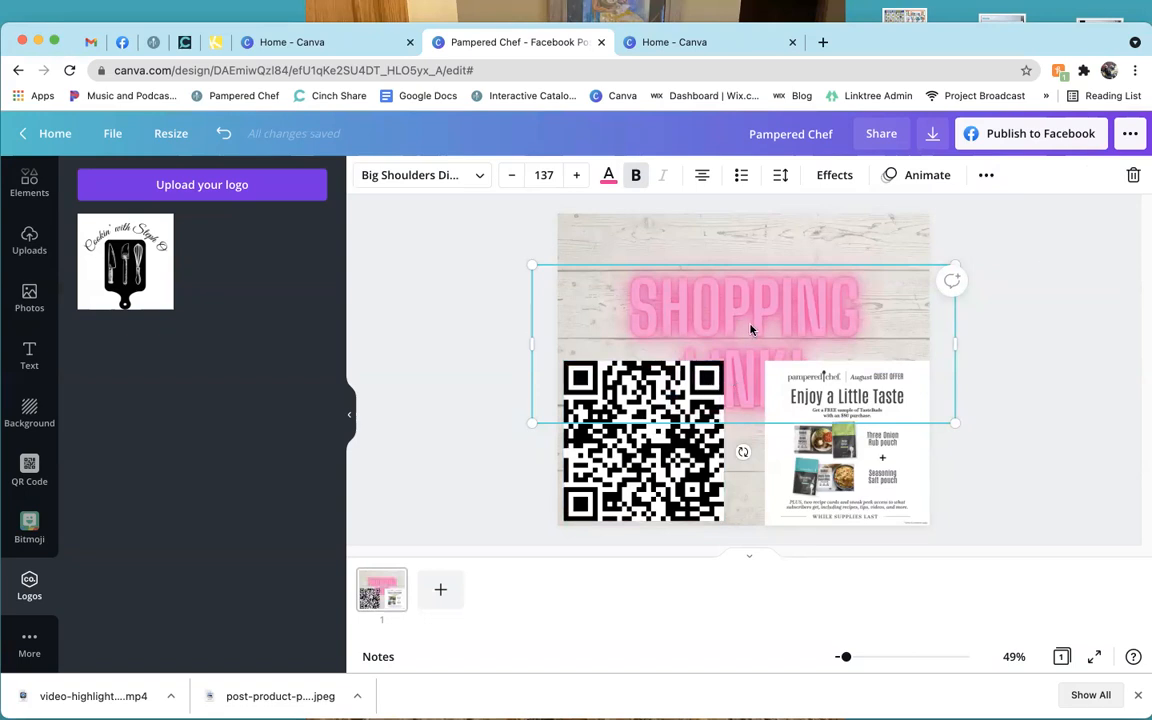
left_click_drag(751, 329, 755, 275)
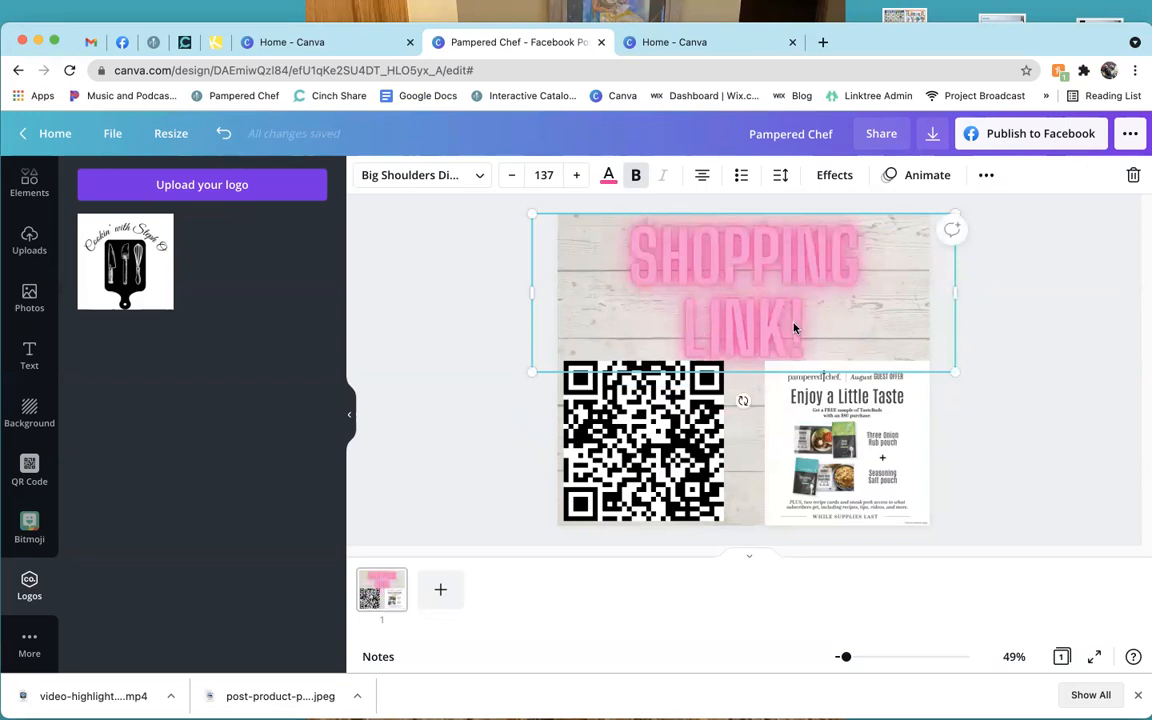
left_click(976, 178)
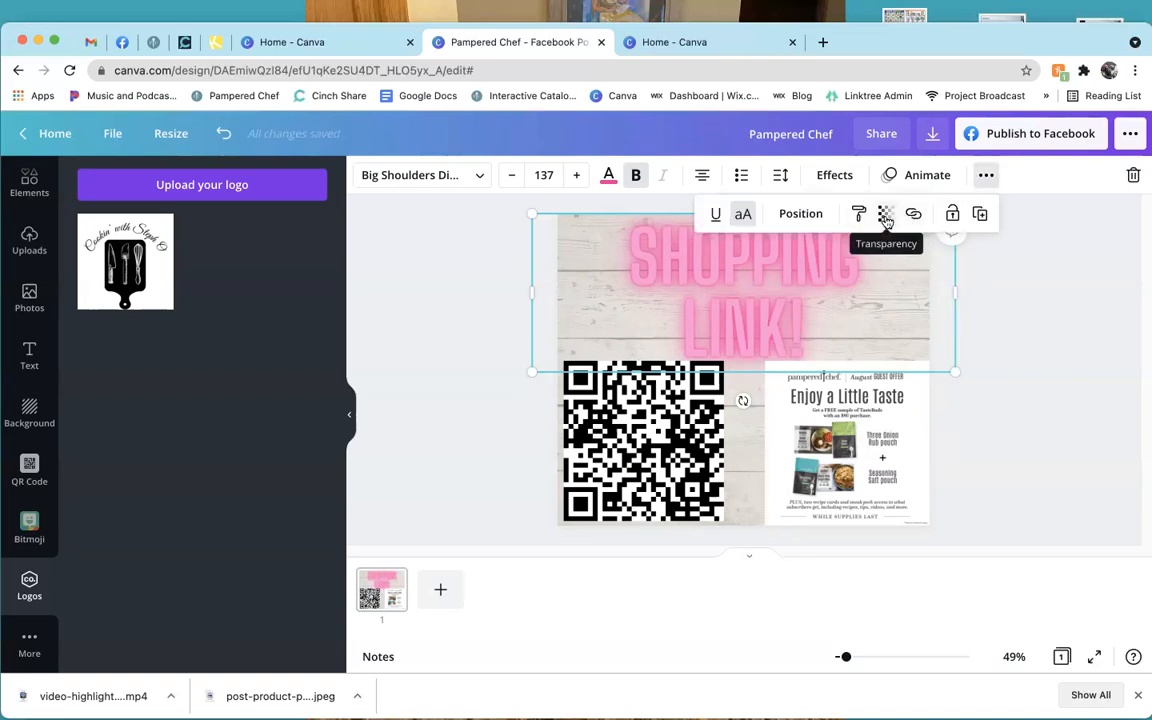
left_click(730, 316)
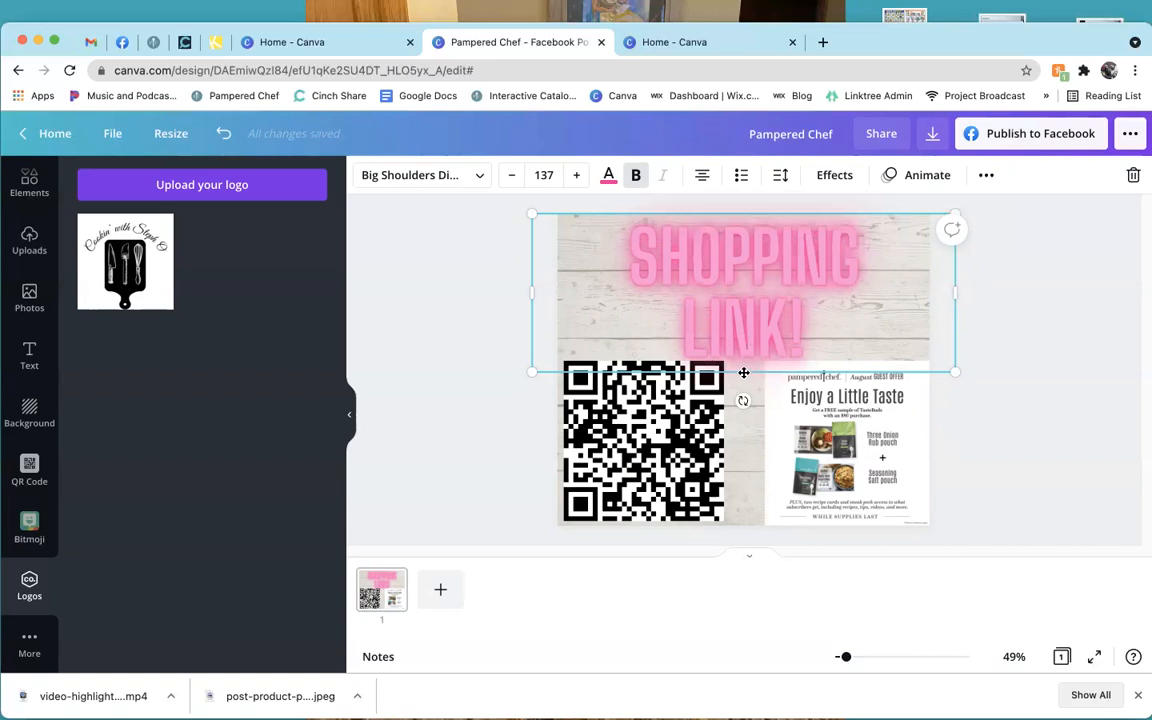
left_click_drag(747, 371, 753, 522)
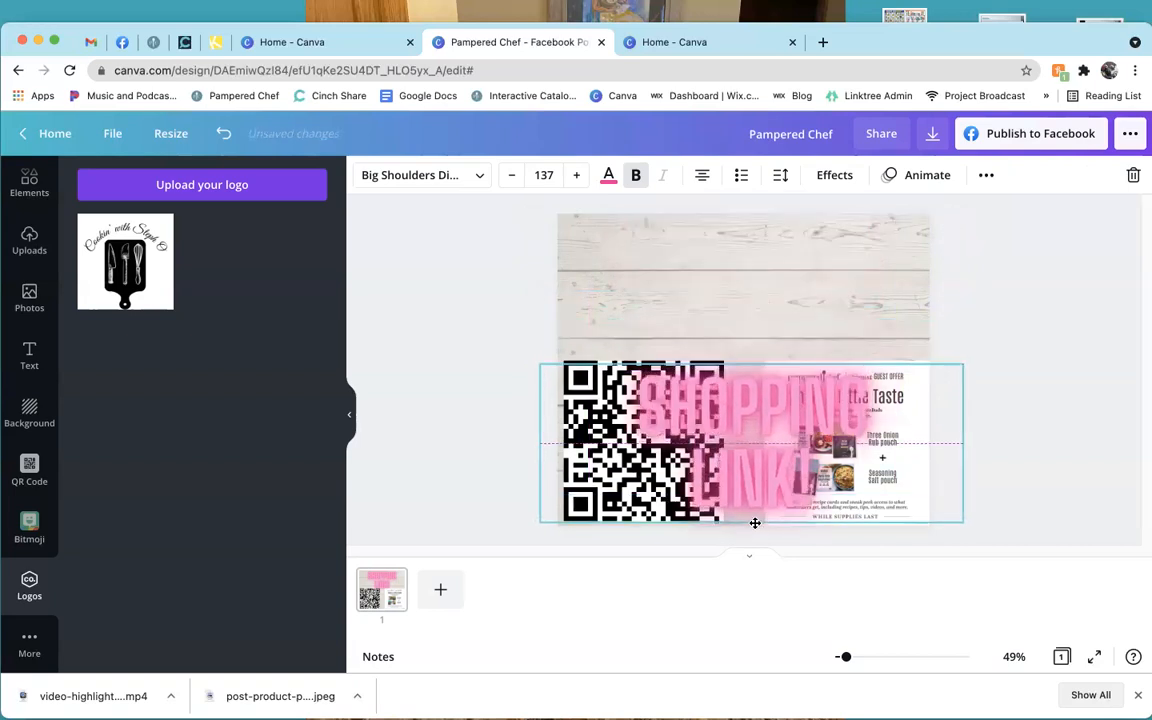
left_click(761, 288)
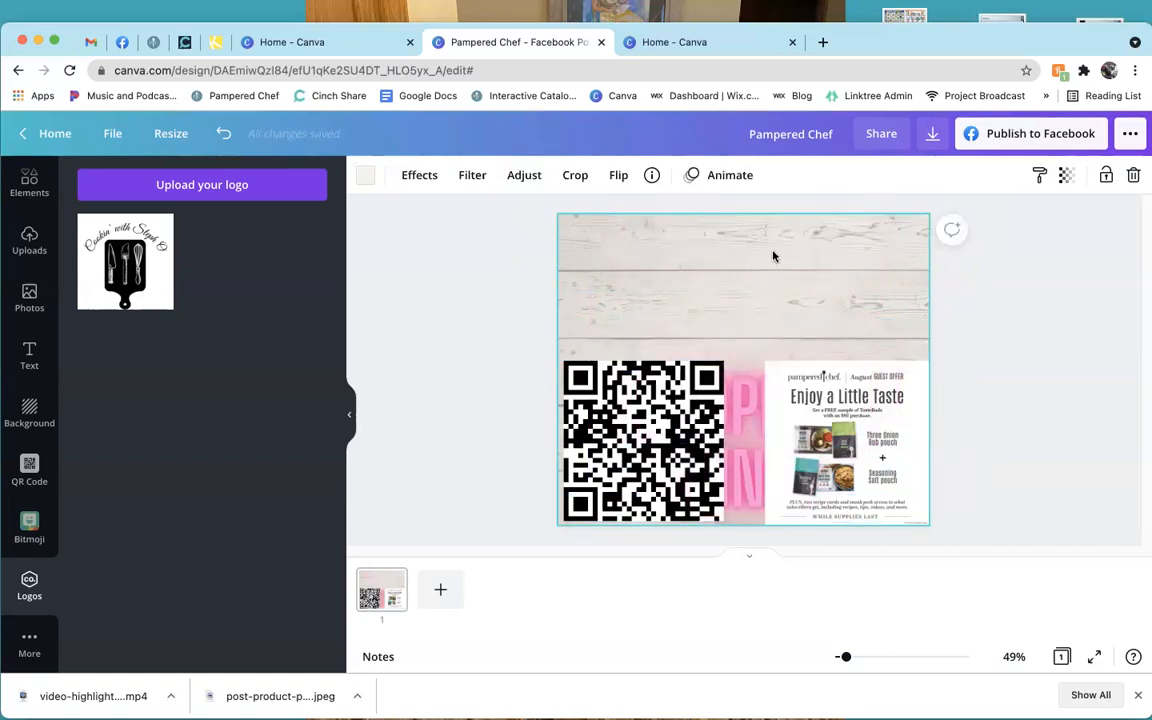
Fade the wood background to 26 transparency and move the SHOPPING LINK! heading back to the top.
left_click(1068, 178)
mouse_move(946, 228)
left_mouse_down()
mouse_move(1012, 230)
mouse_move(938, 230)
left_mouse_up()
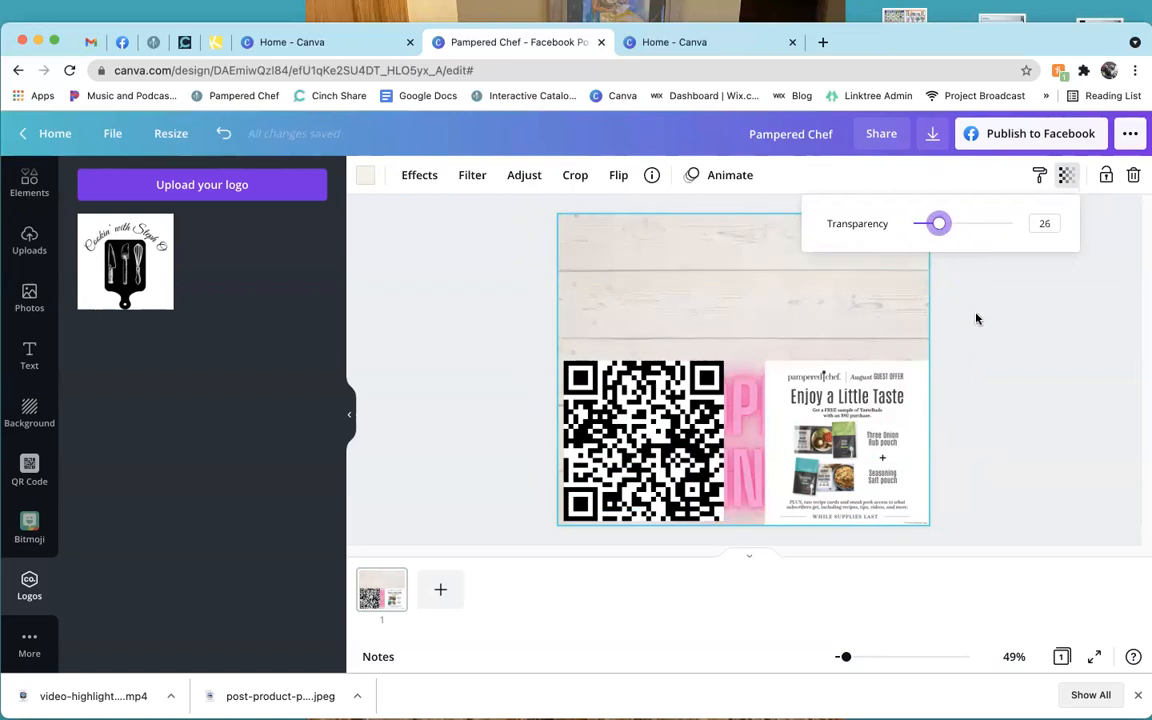
left_click(977, 318)
left_click_drag(774, 388, 742, 264)
left_click(1011, 409)
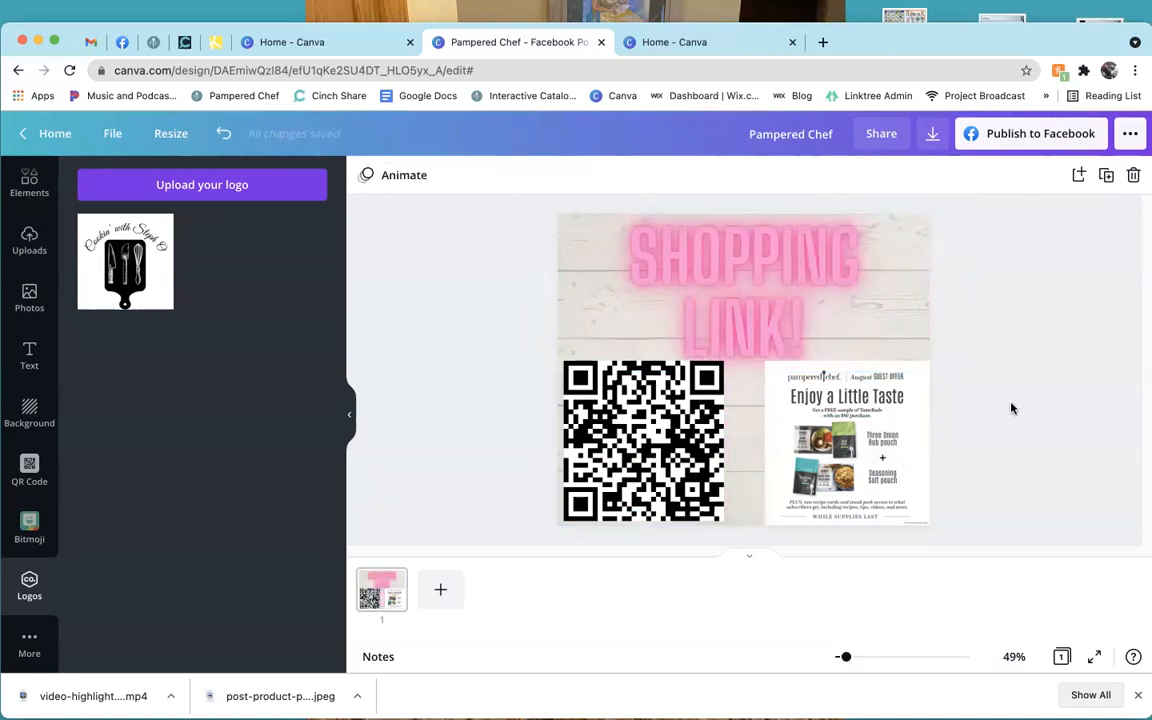
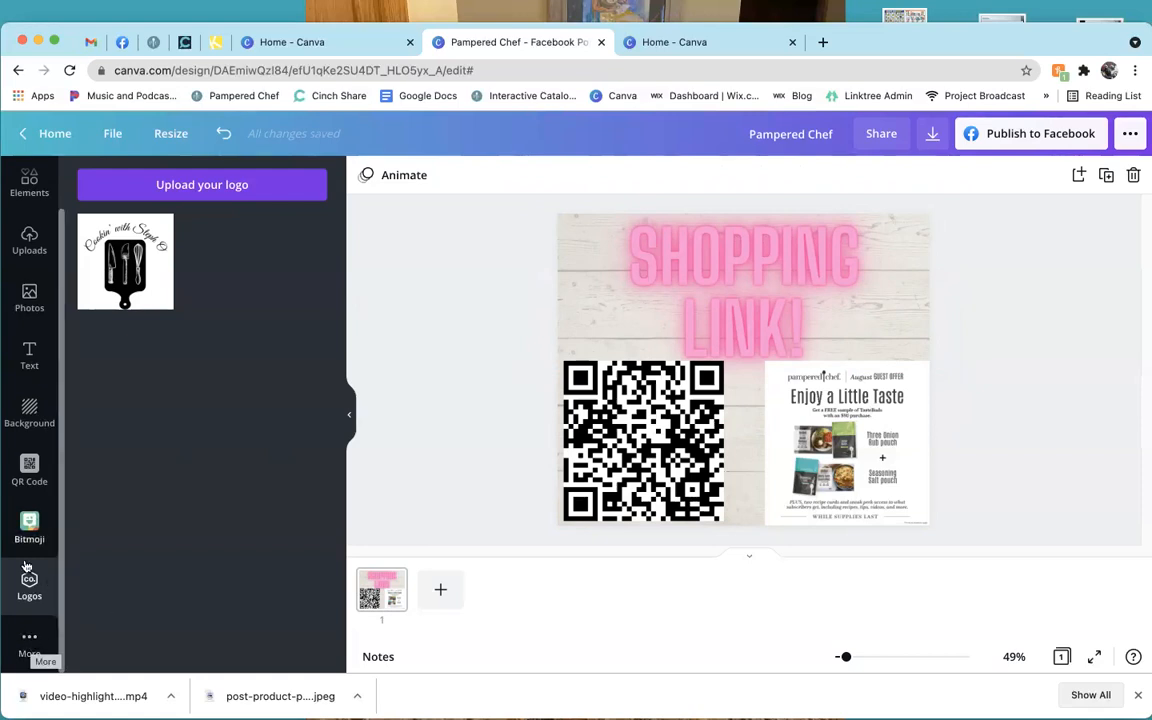
Scroll through the More apps and integrations list, then switch the side panel to Photos.
left_click(30, 646)
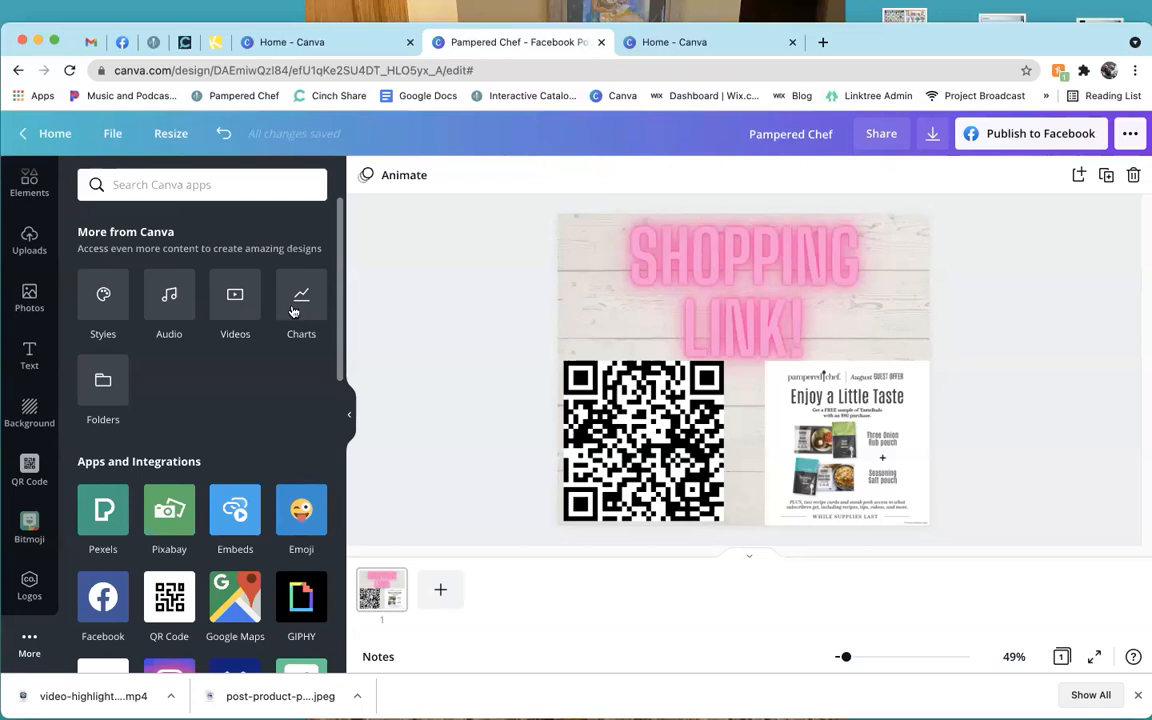
scroll(267, 417, "down", 5)
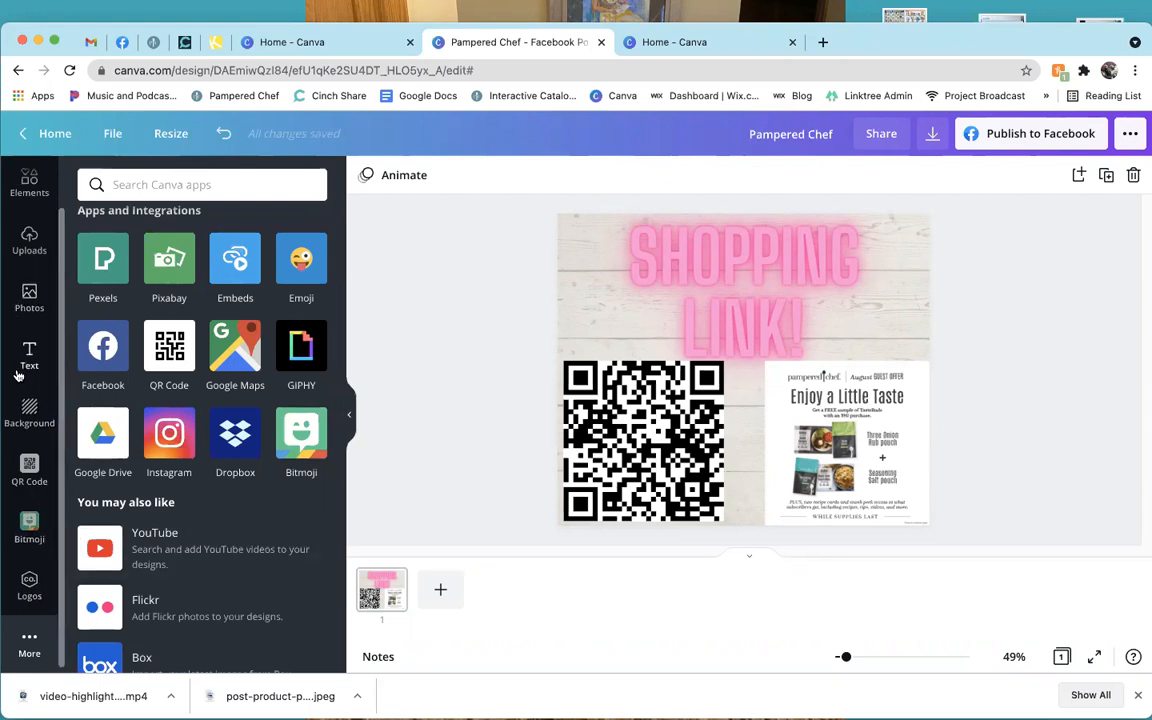
left_click(28, 296)
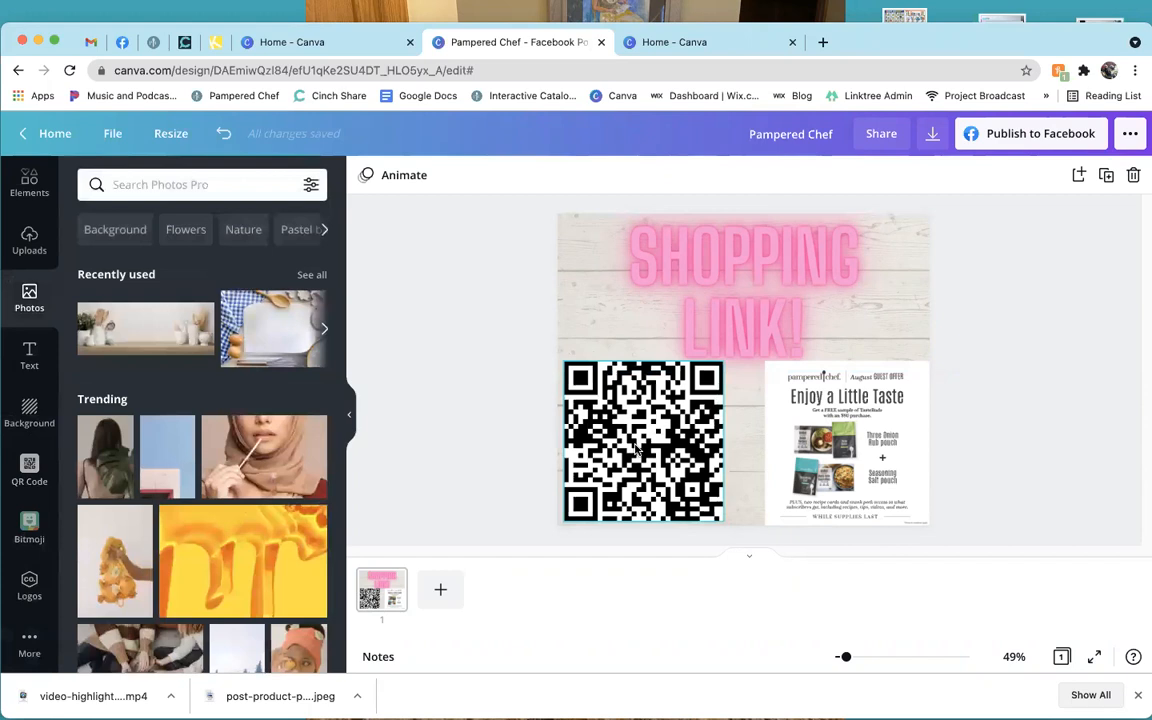
Preview the Pop page animation, then apply the 5.0s Scrapbook page animation instead.
left_click(395, 178)
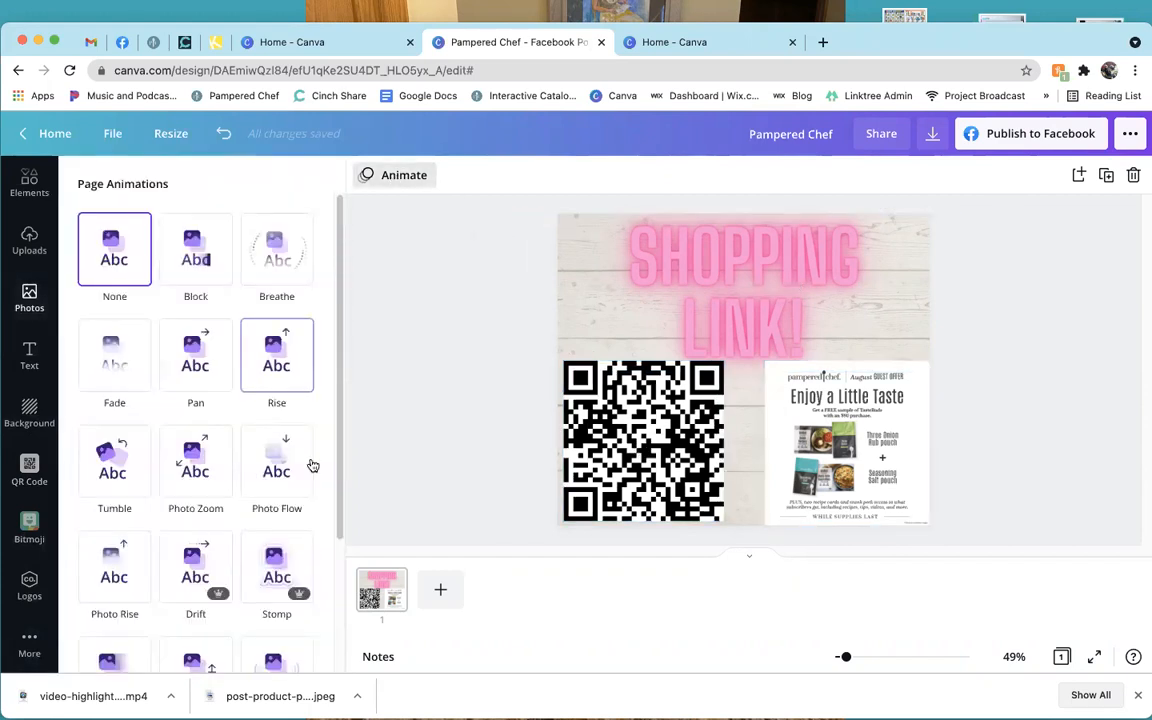
left_click(275, 463)
scroll(311, 510, "down", 2)
left_click(298, 498)
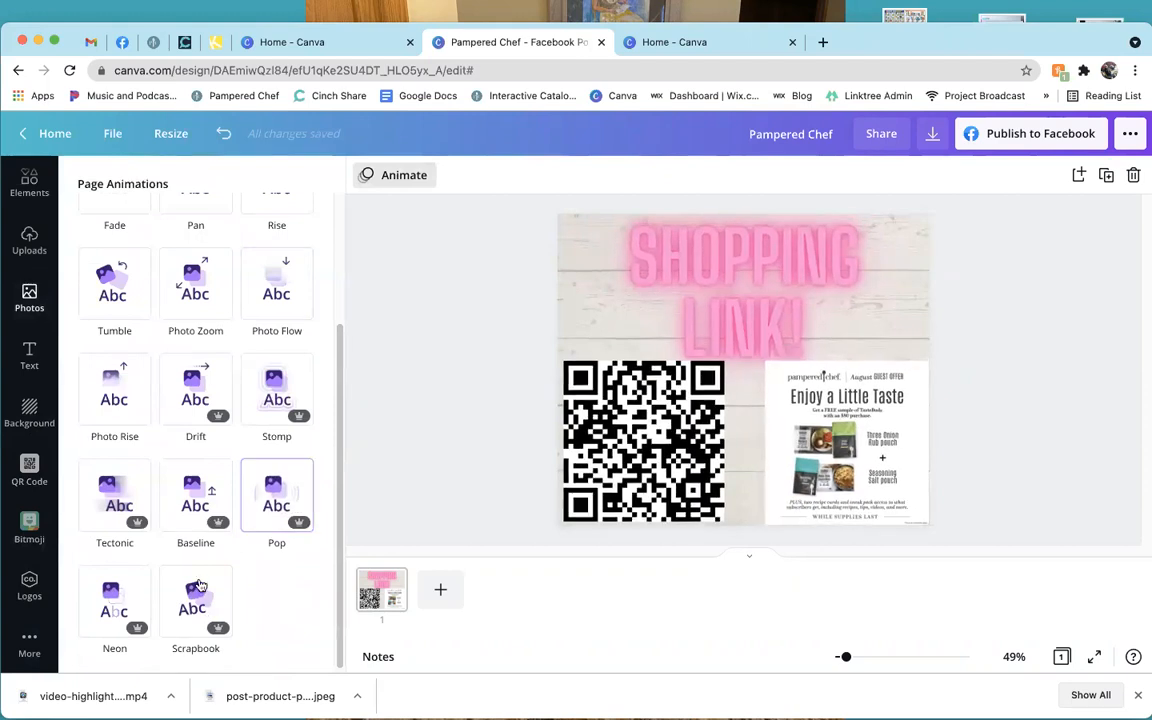
left_click(199, 589)
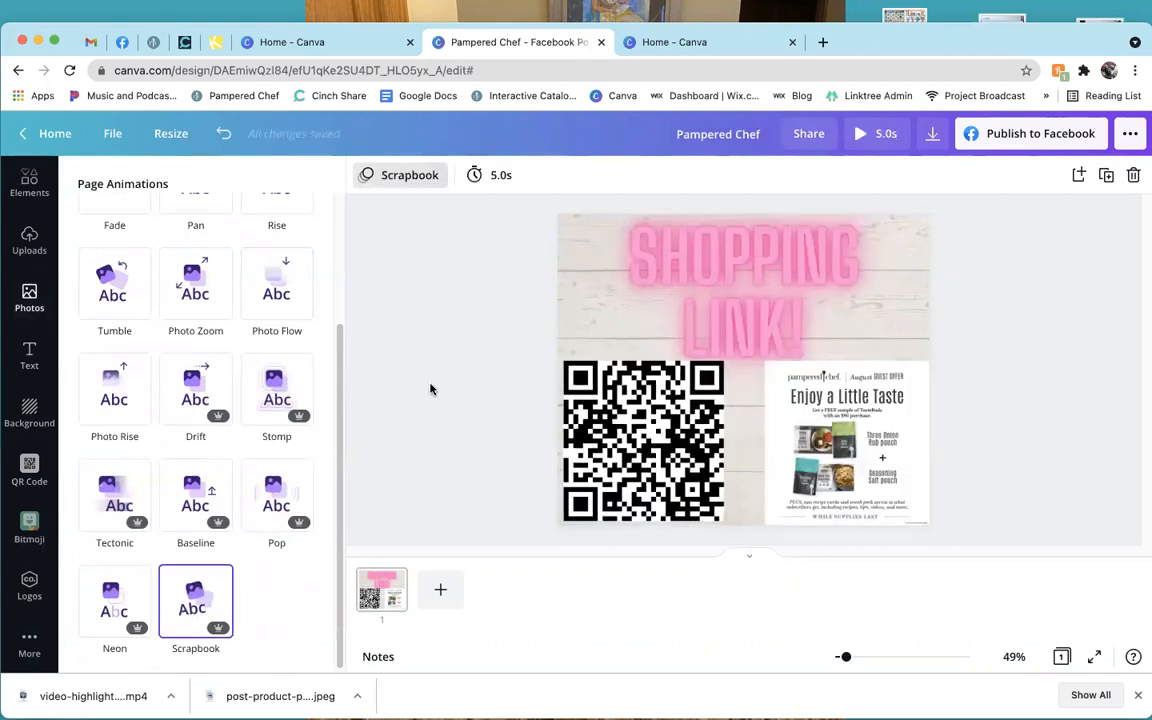
left_click(431, 389)
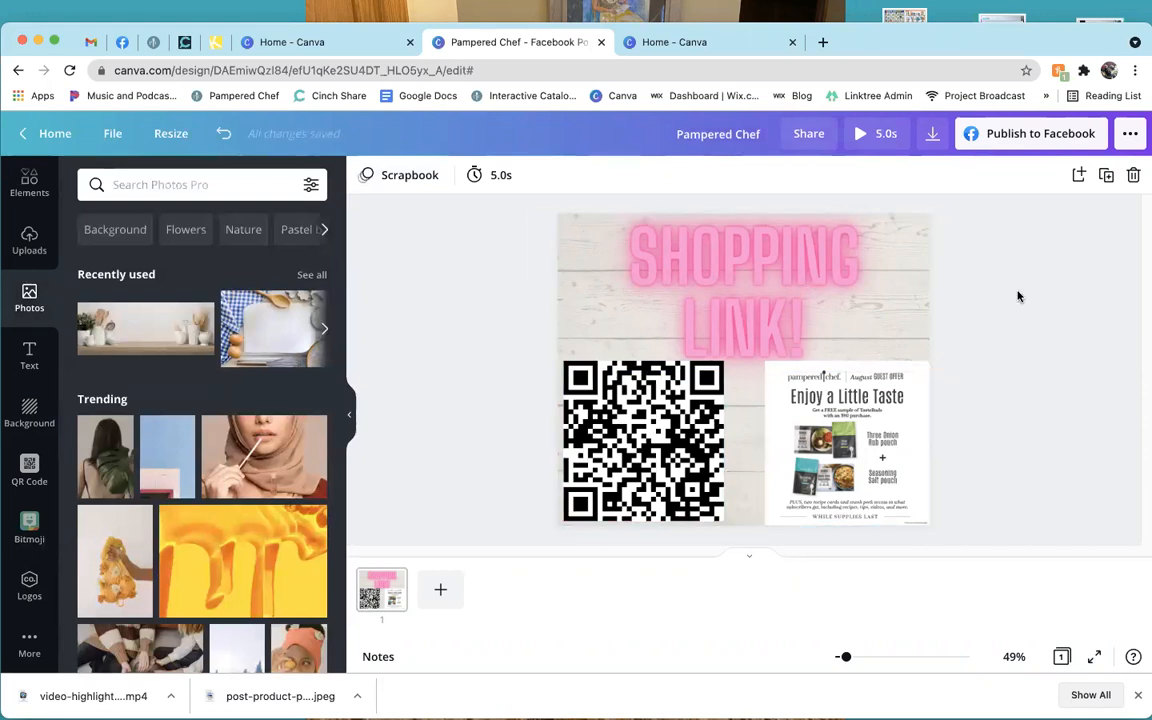
Export the animated post as an MP4 video under a new name in Documents > Pampered Chef.
left_click(931, 138)
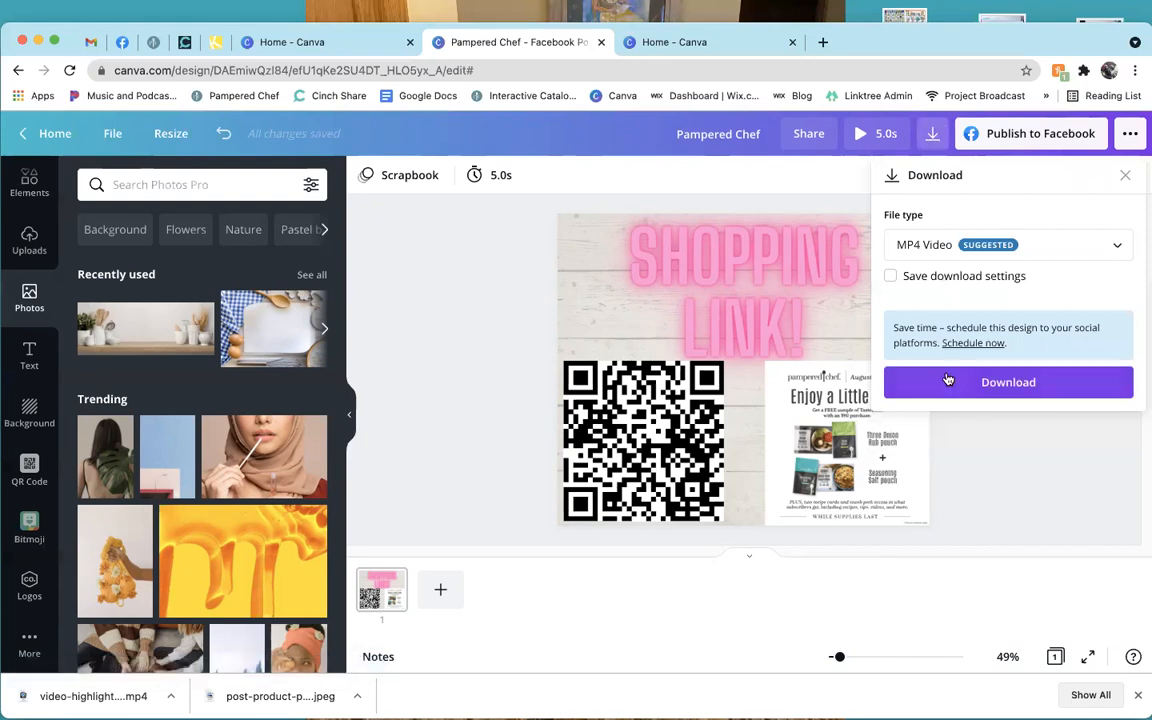
left_click(949, 389)
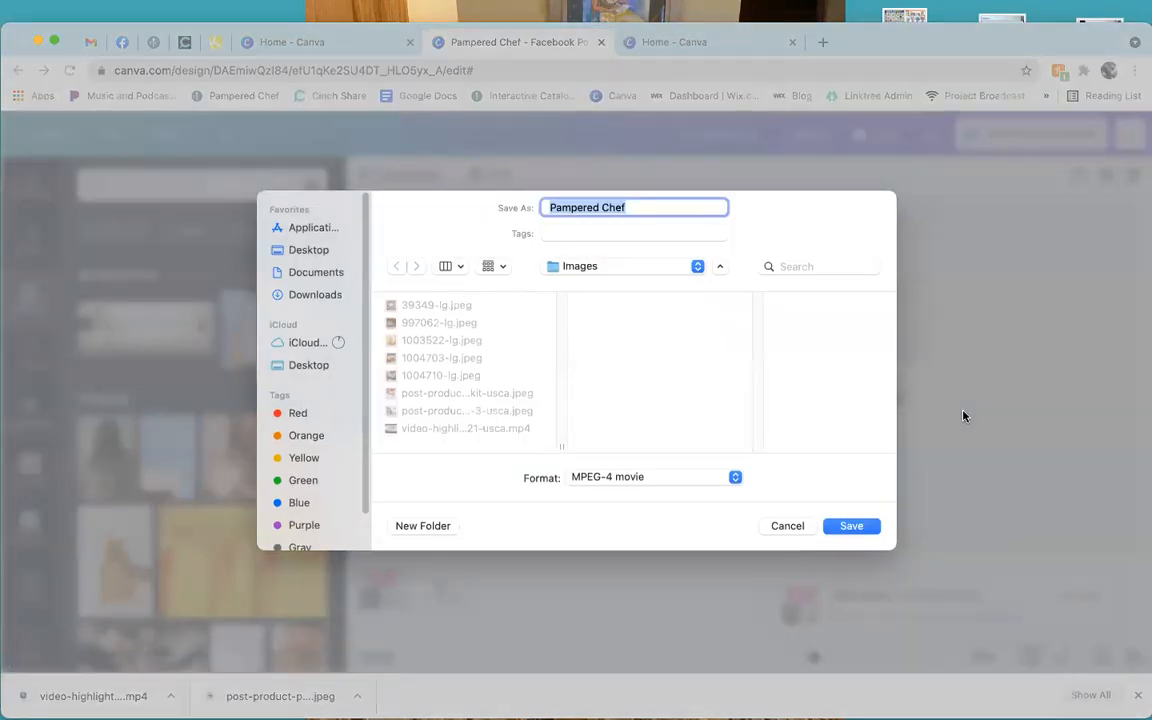
left_click(625, 268)
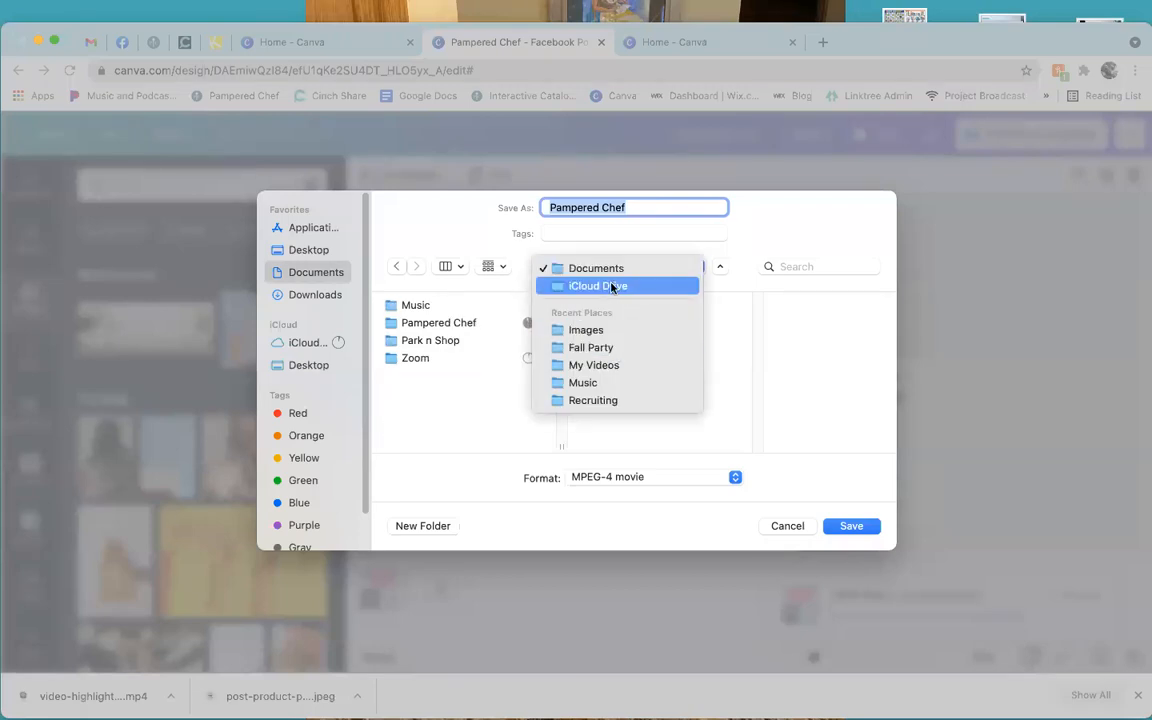
left_click(450, 331)
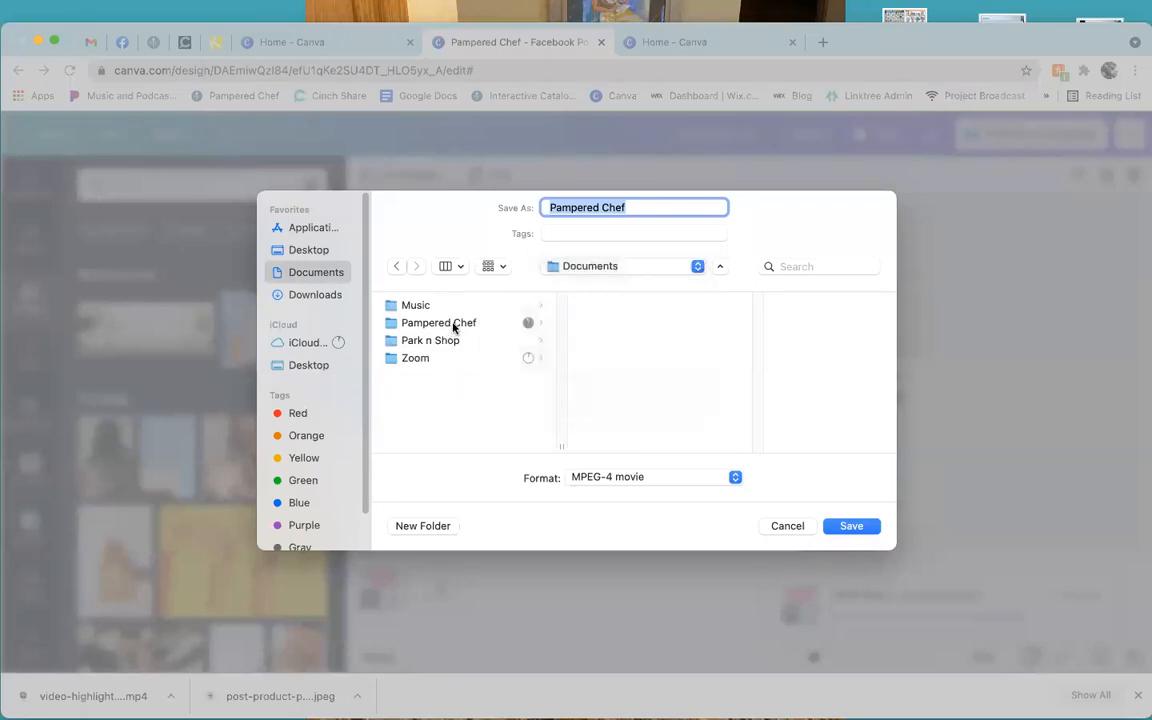
left_click(453, 327)
left_click_drag(645, 201, 534, 204)
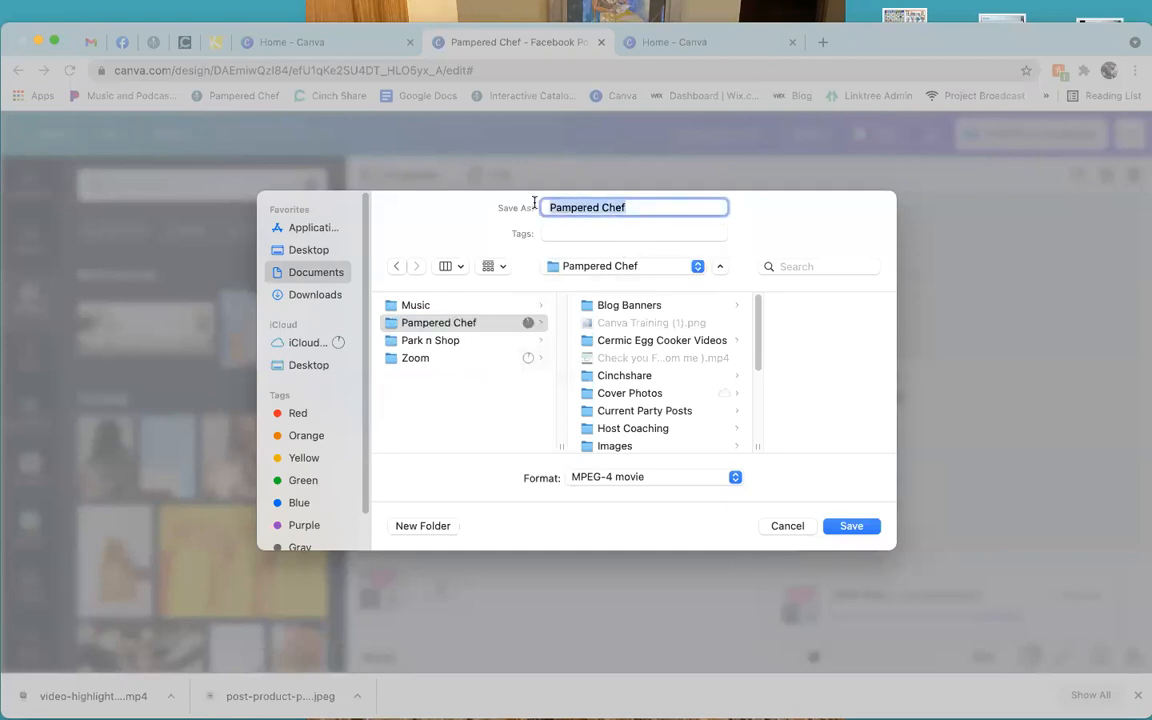
type("Theresa's Party")
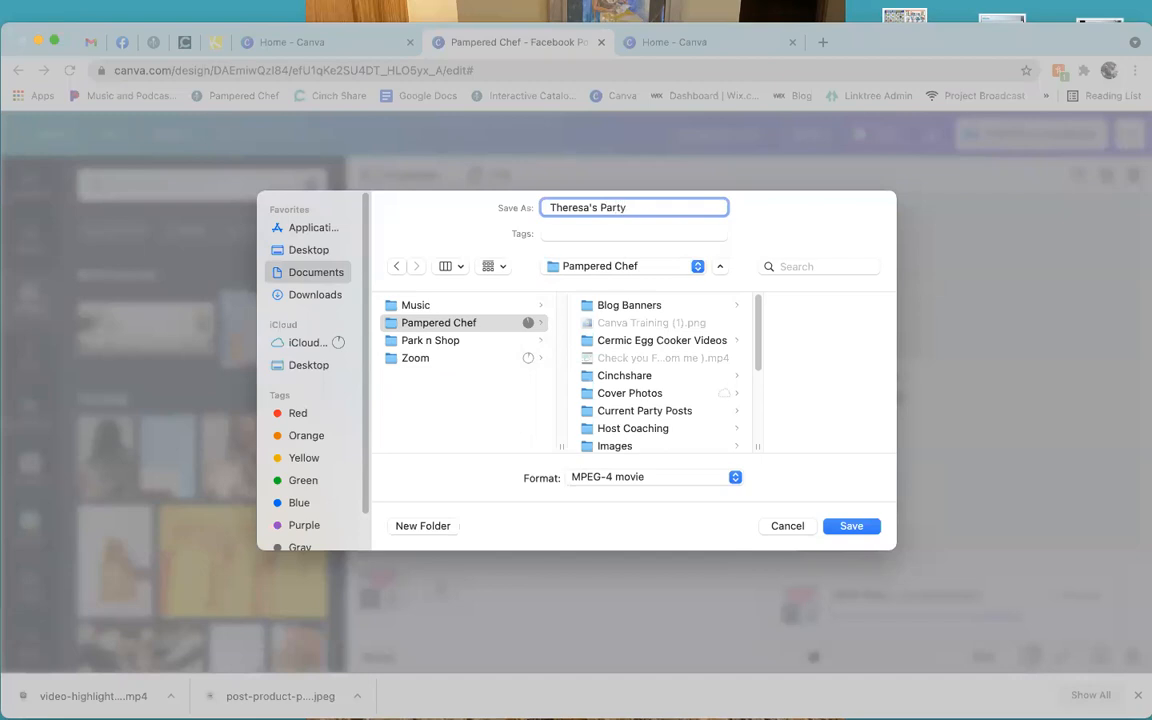
key("Return")
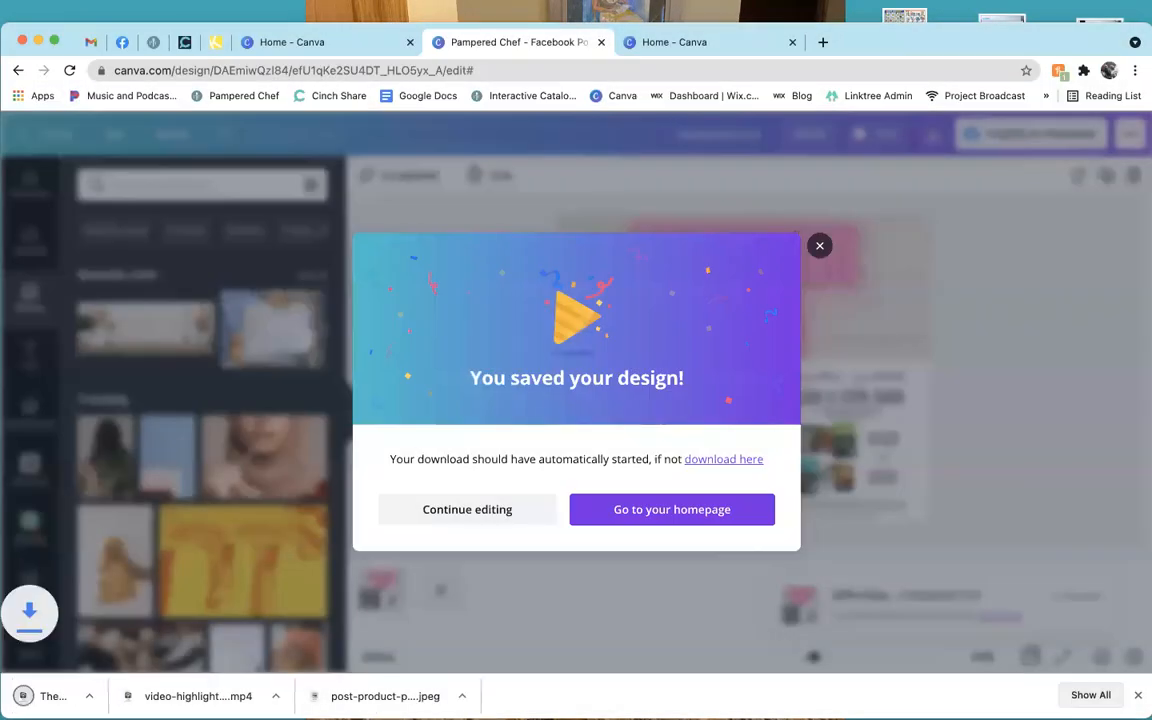
left_click(819, 245)
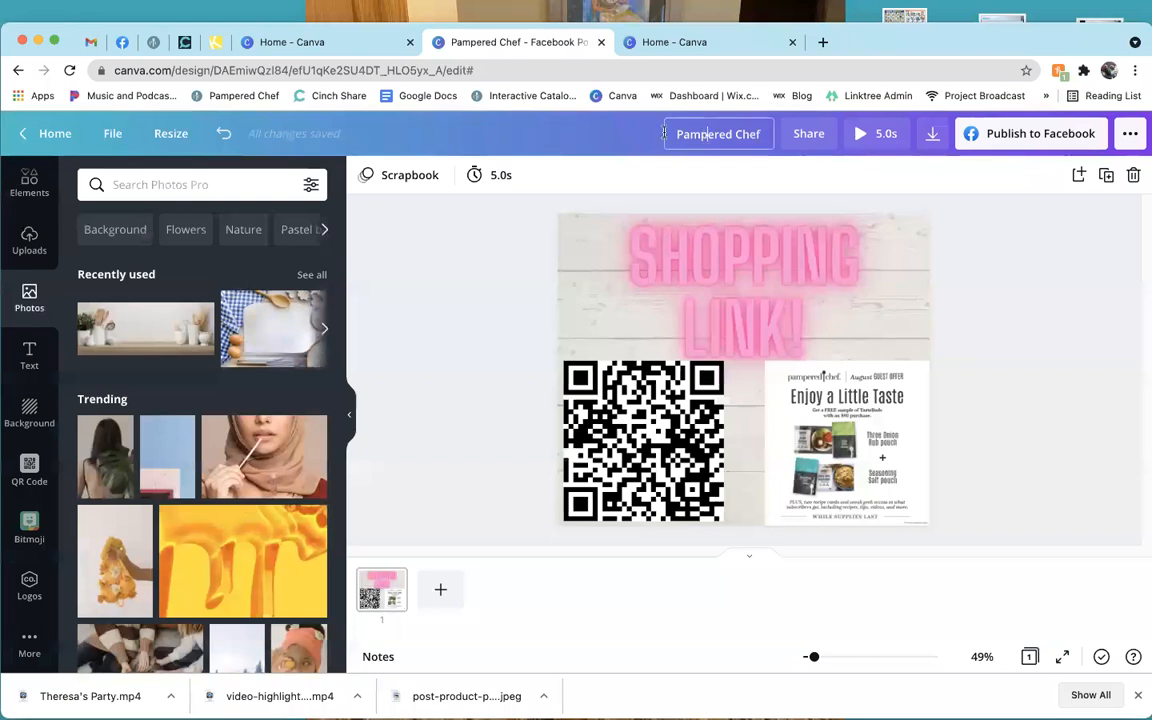
Title the design 'Shopping Link' and check the Facebook page publishing and scheduling options without posting.
left_click(770, 139)
type("Sho")
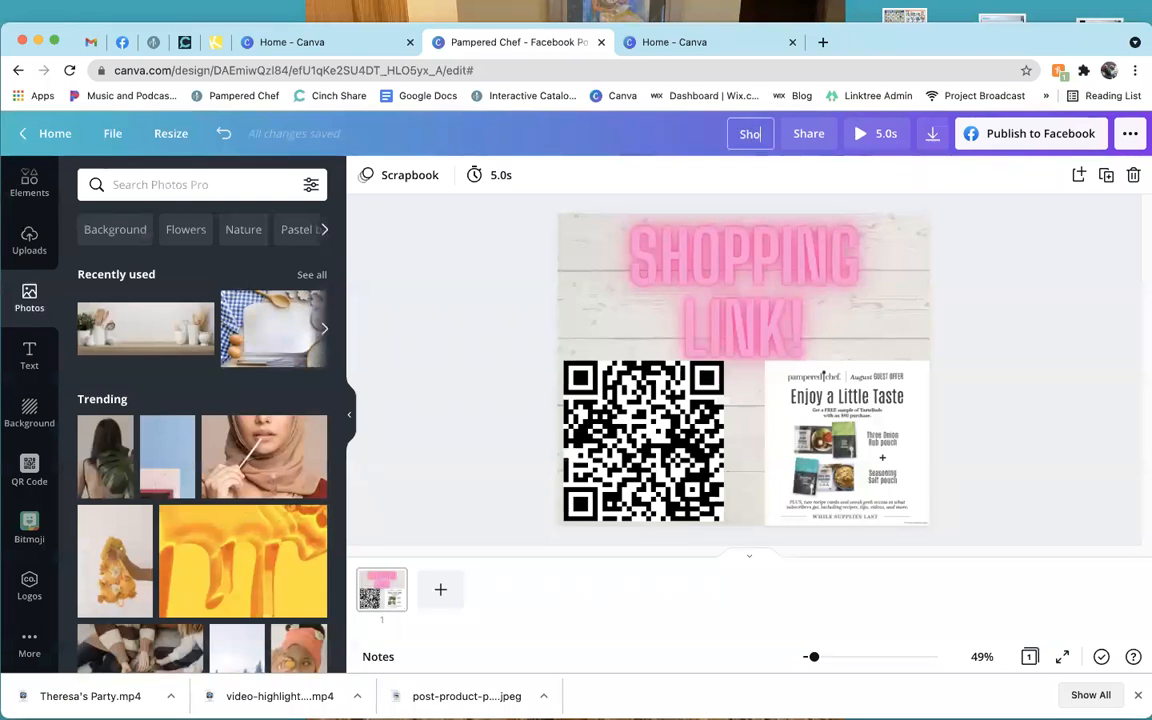
type("pping Link")
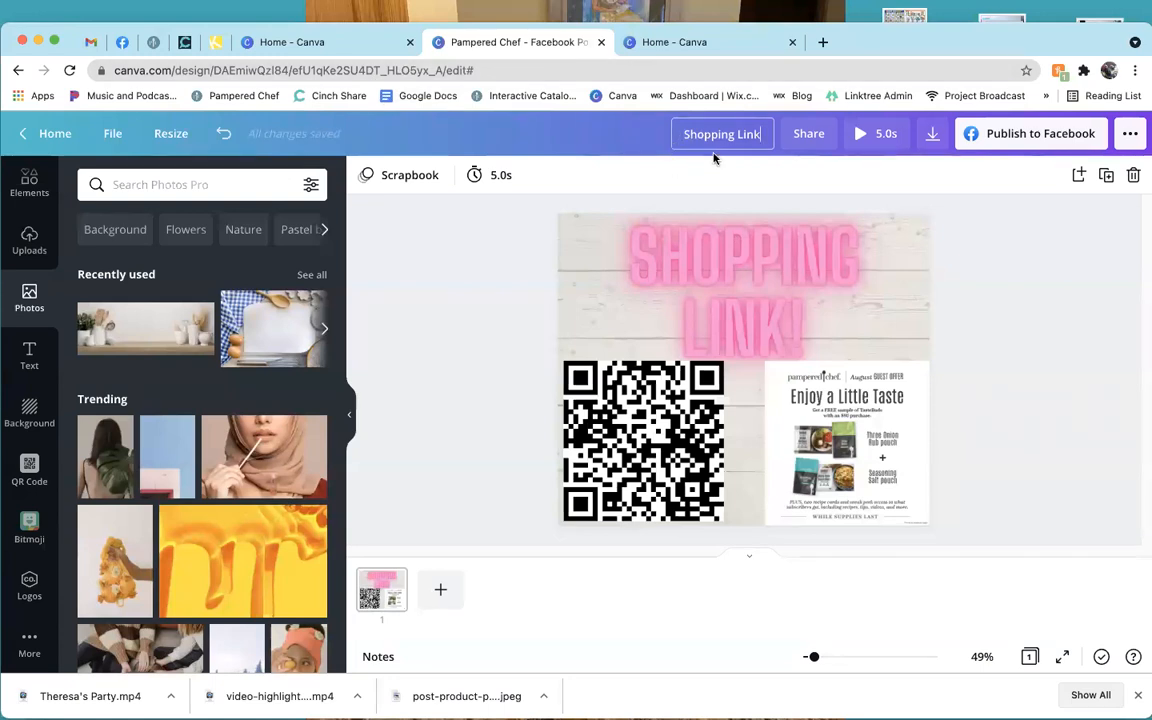
left_click(1022, 142)
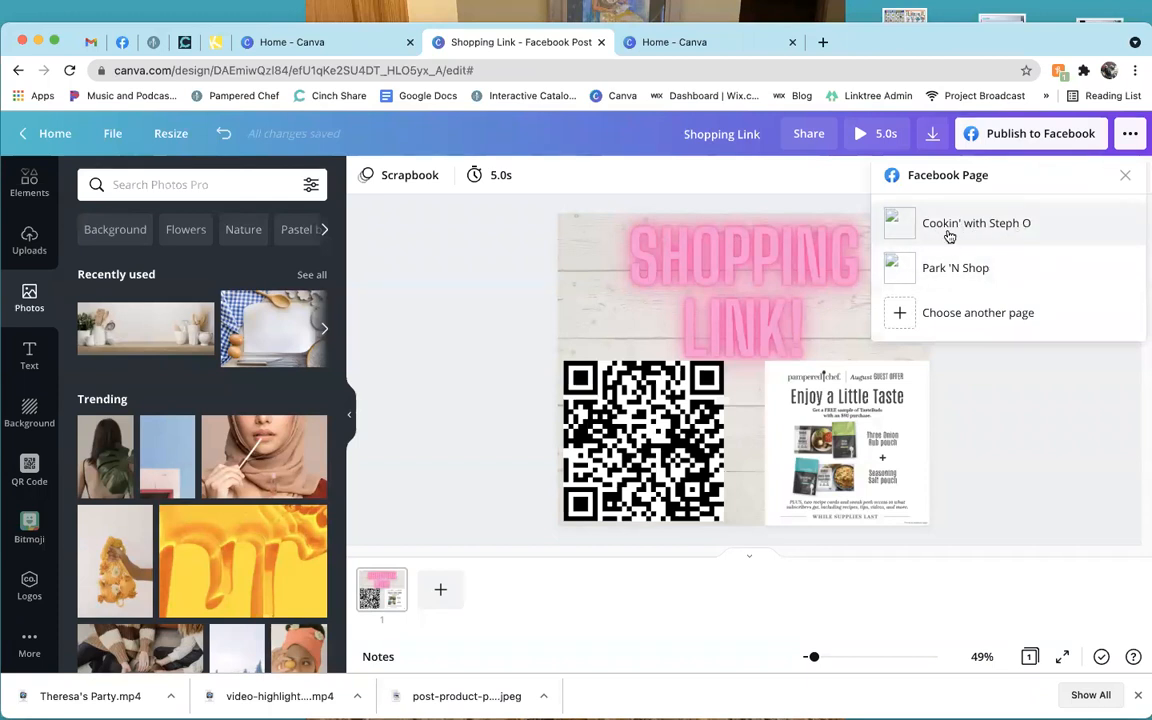
left_click(949, 236)
left_click(940, 333)
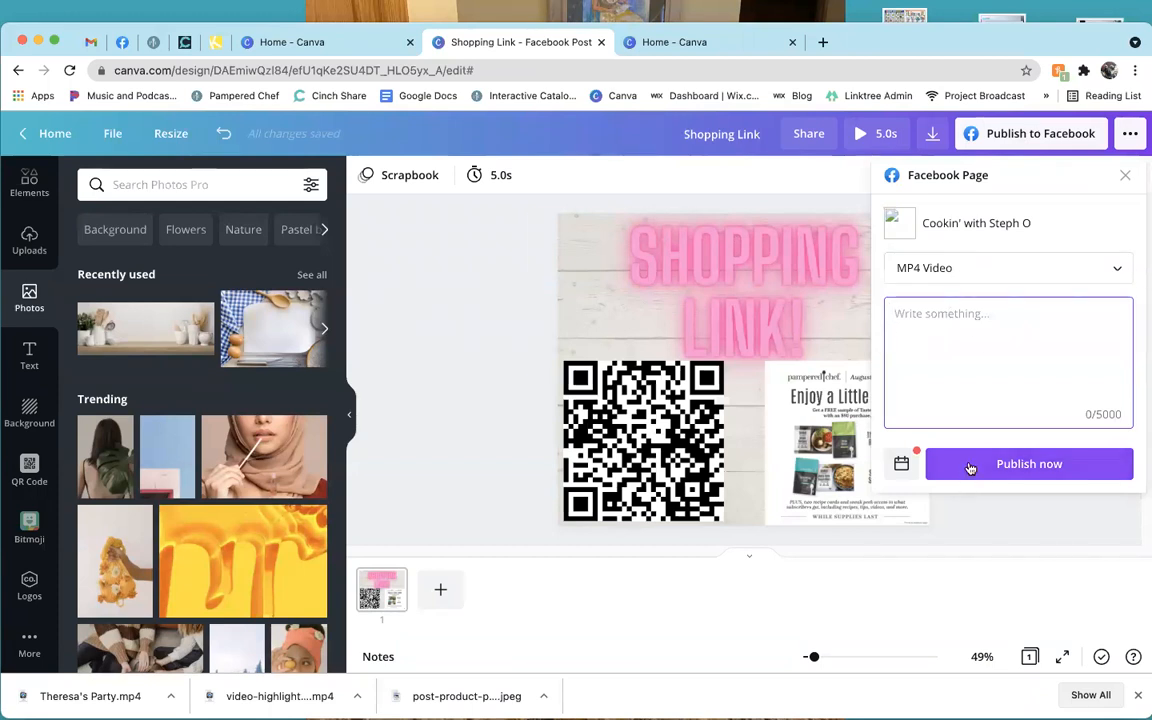
left_click(901, 464)
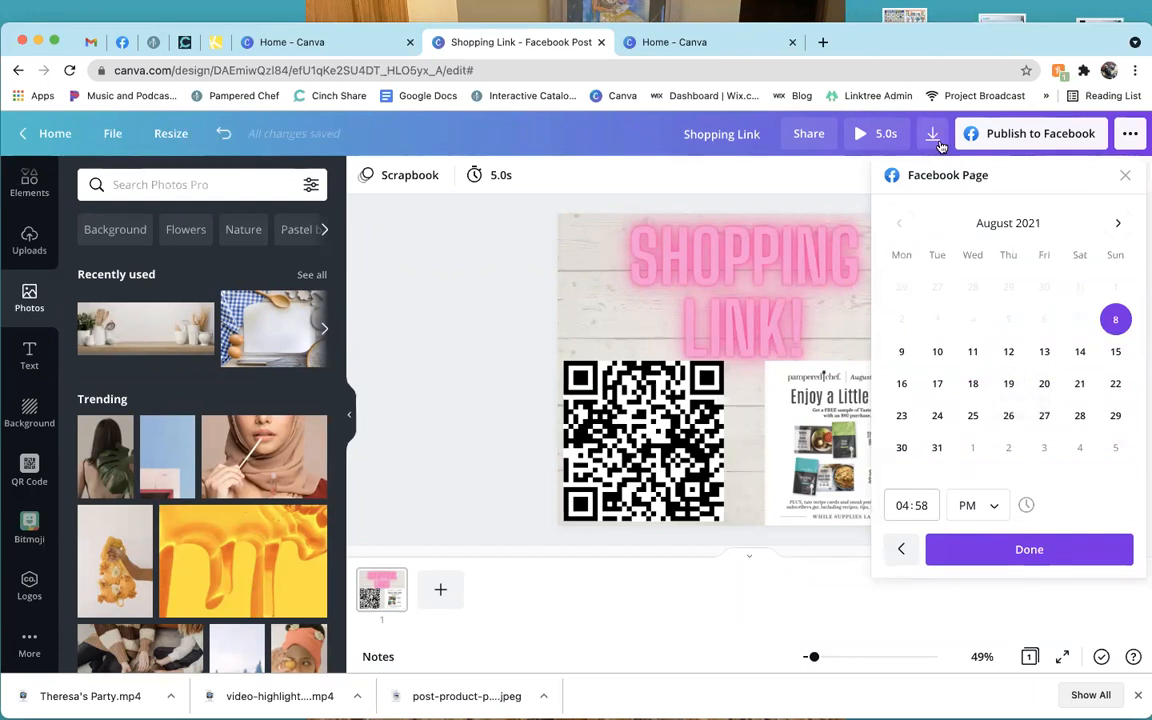
left_click(481, 319)
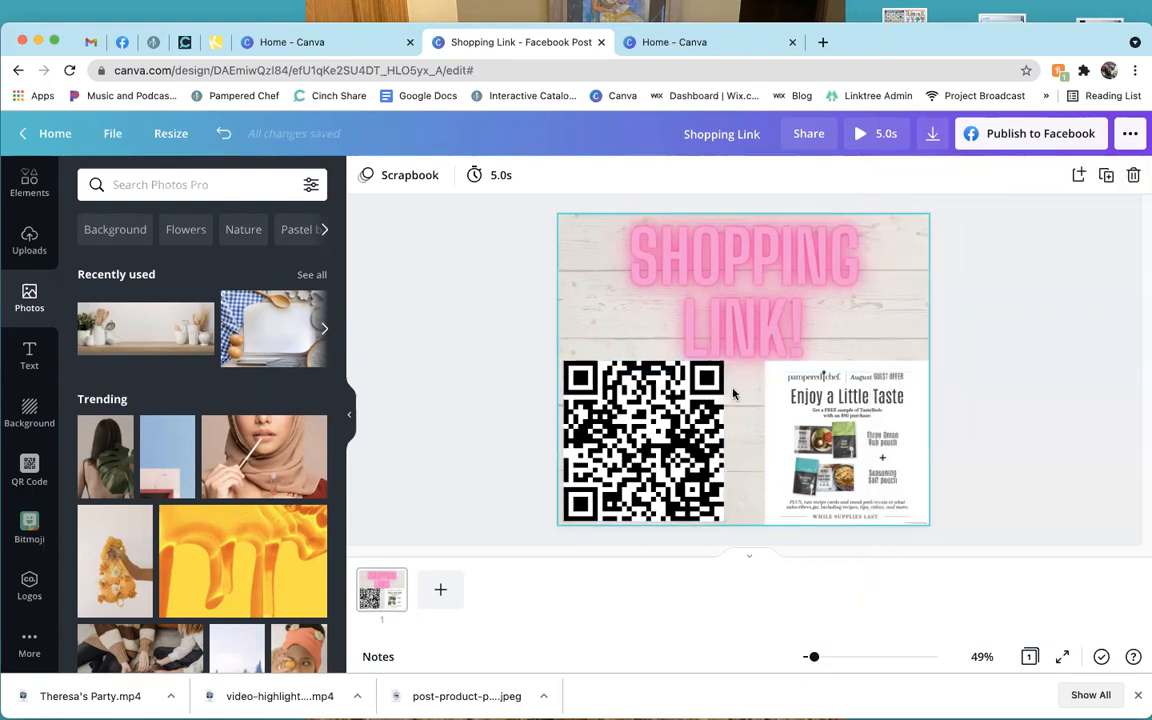
left_click(352, 44)
scroll(674, 532, "down", 2)
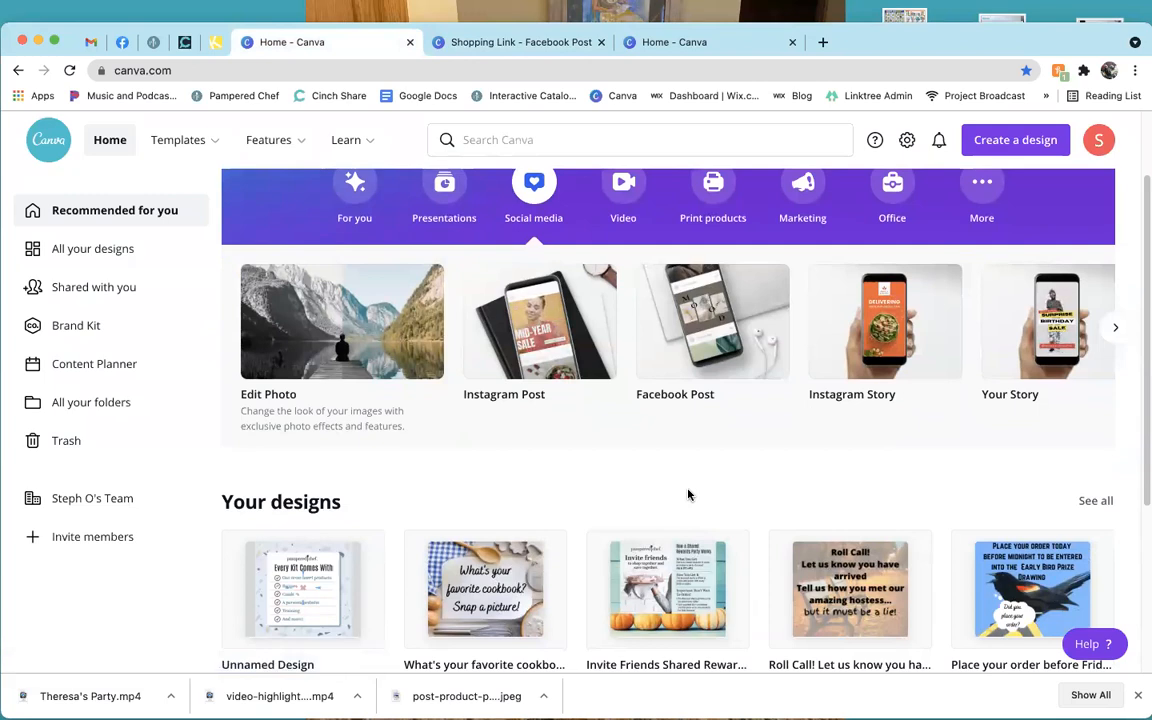
scroll(688, 494, "up", 2)
left_click(579, 141)
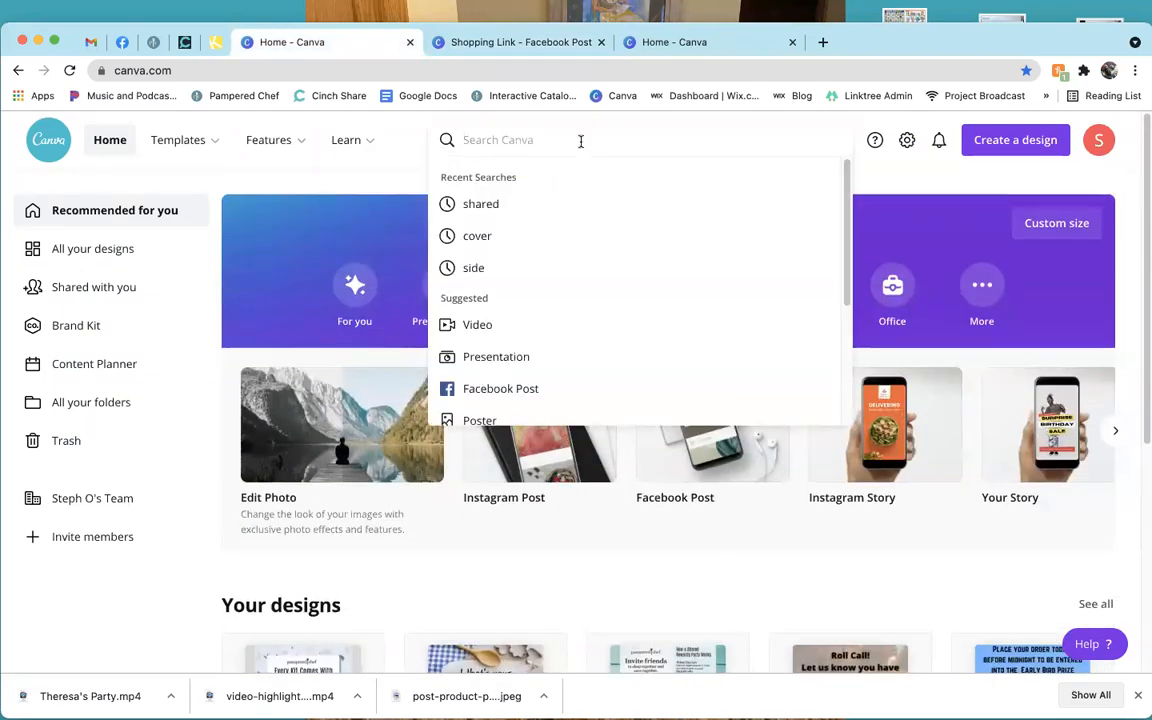
type("bird")
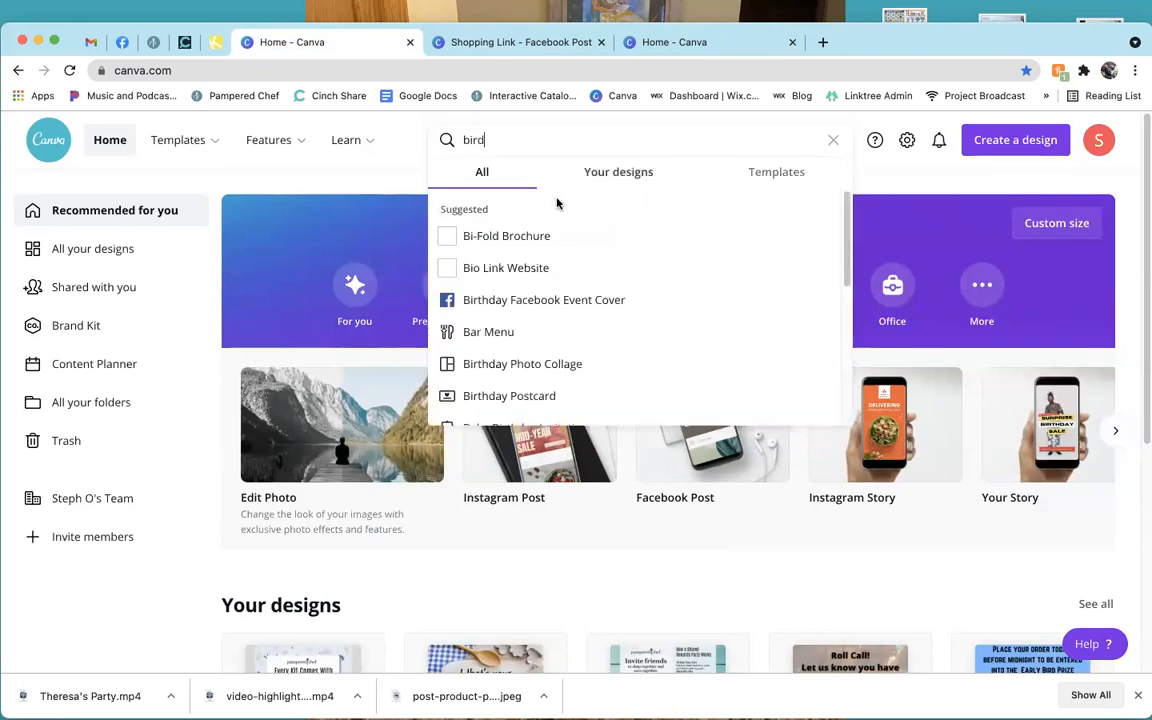
left_click(619, 175)
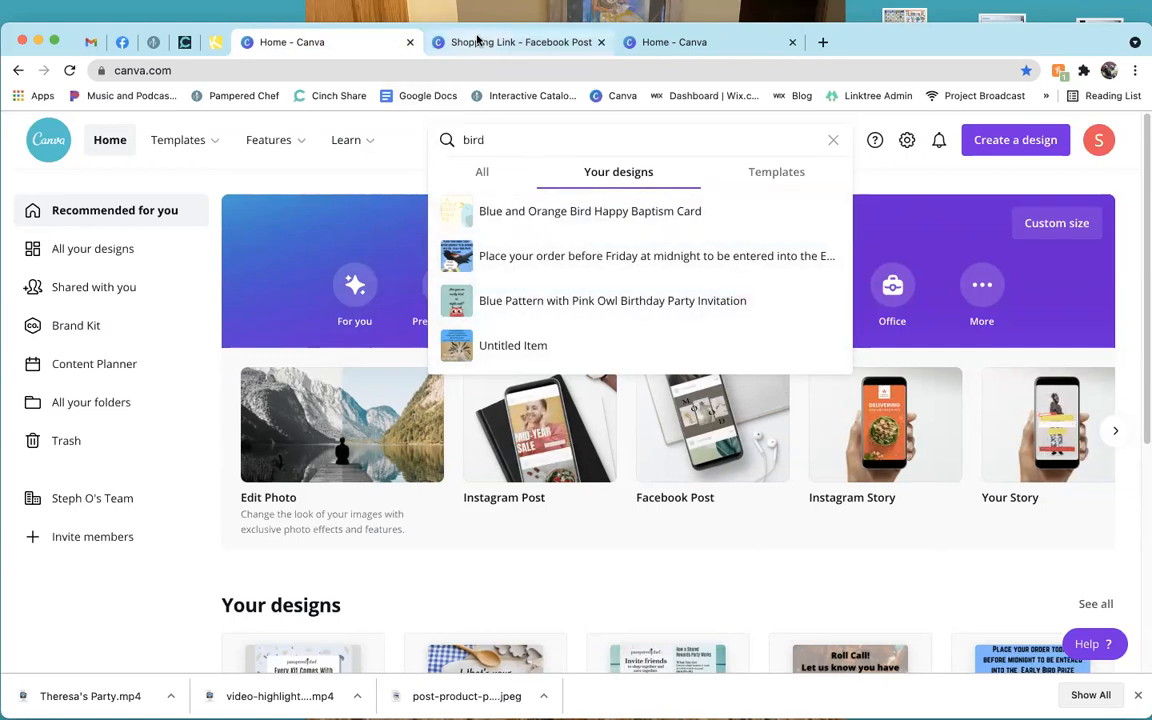
left_click(436, 42)
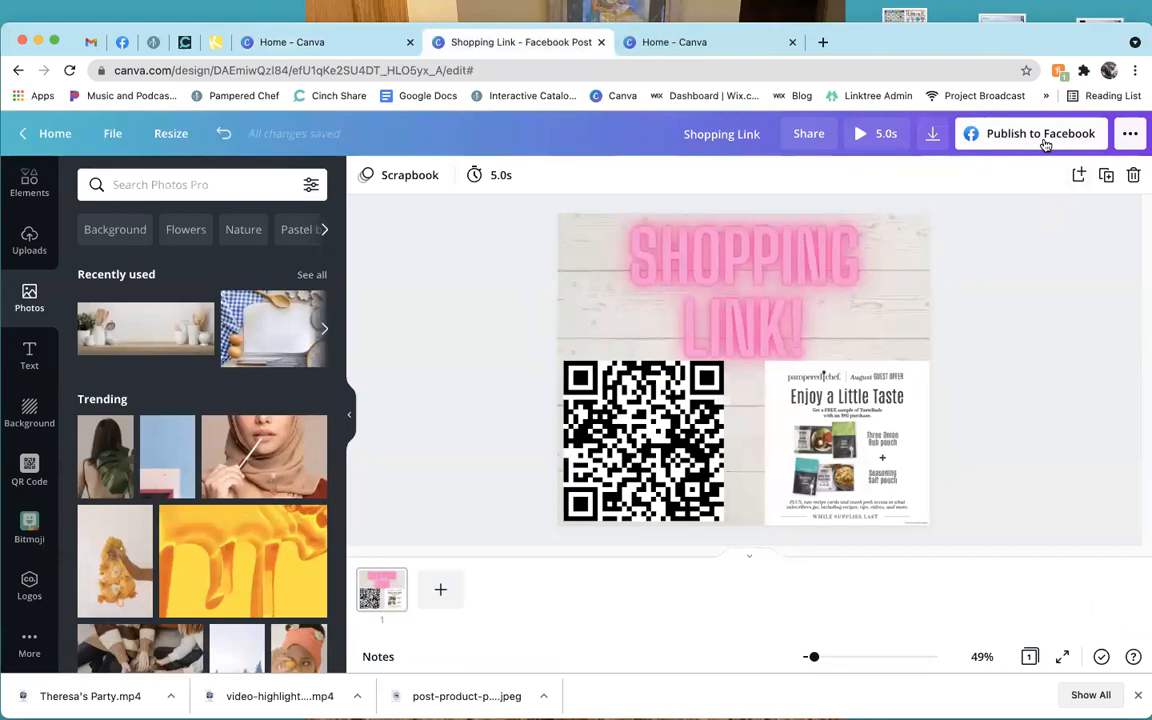
Scroll through the full list of Share and Print destinations in the ••• menu, then close it.
left_click(1128, 137)
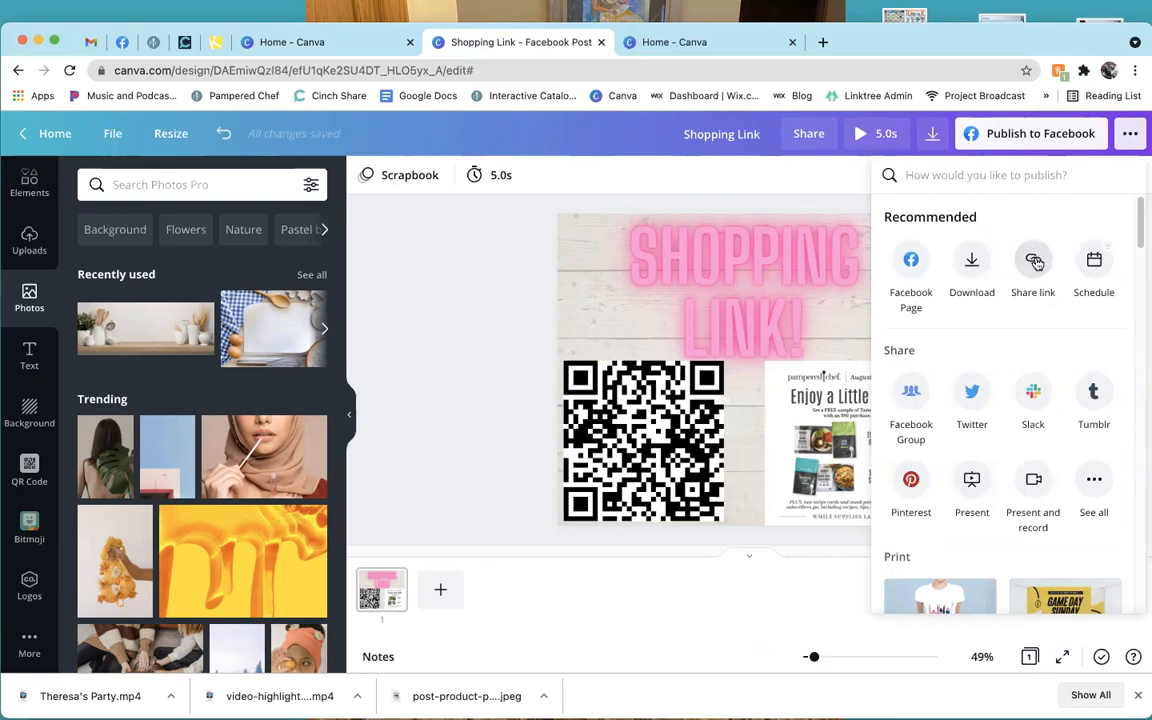
scroll(1065, 344, "down", 1)
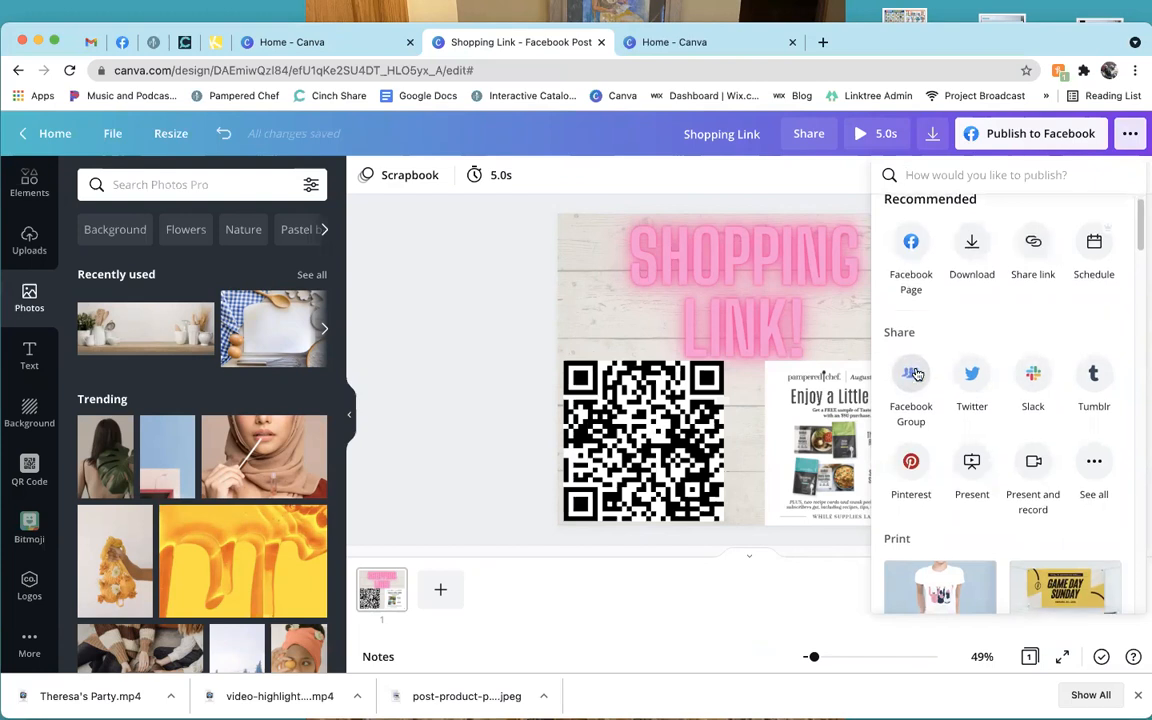
scroll(912, 378, "down", 2)
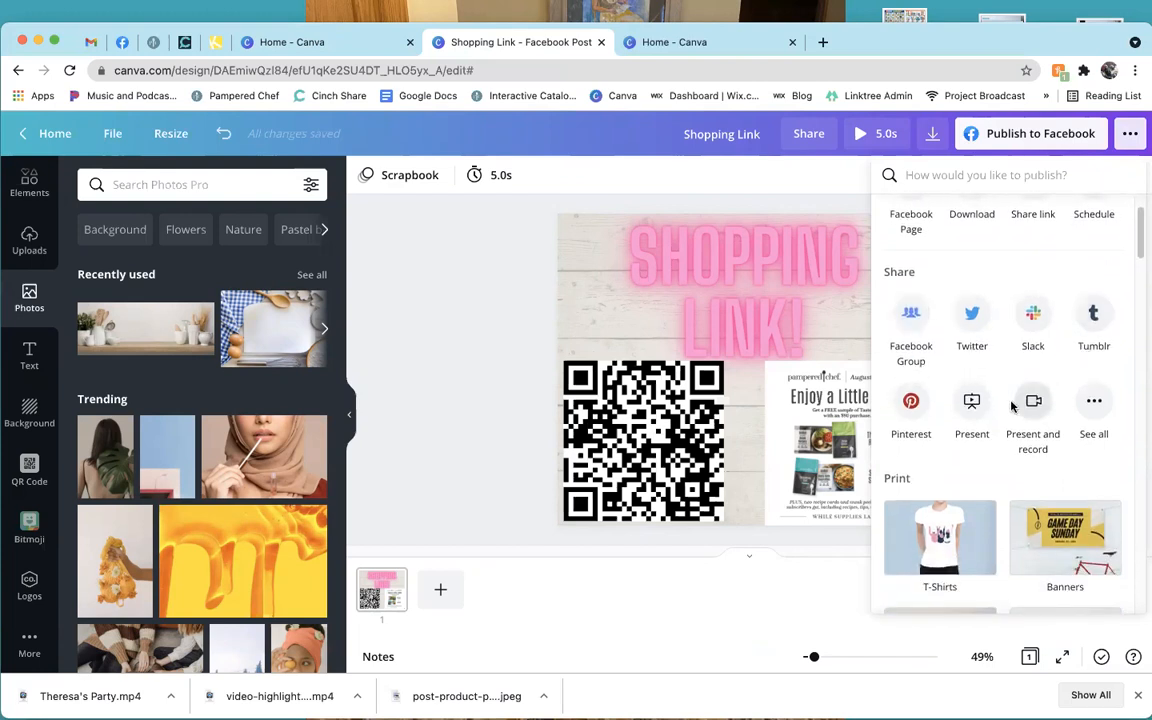
left_click(1094, 404)
scroll(1090, 380, "down", 3)
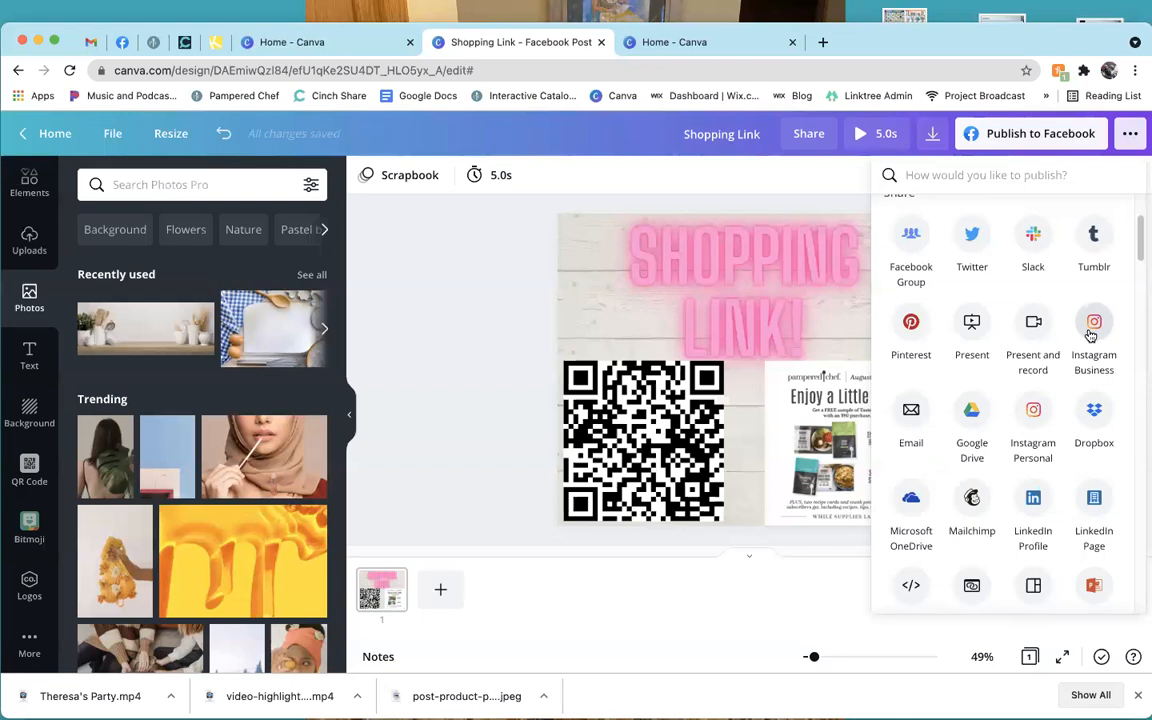
scroll(1090, 335, "down", 2)
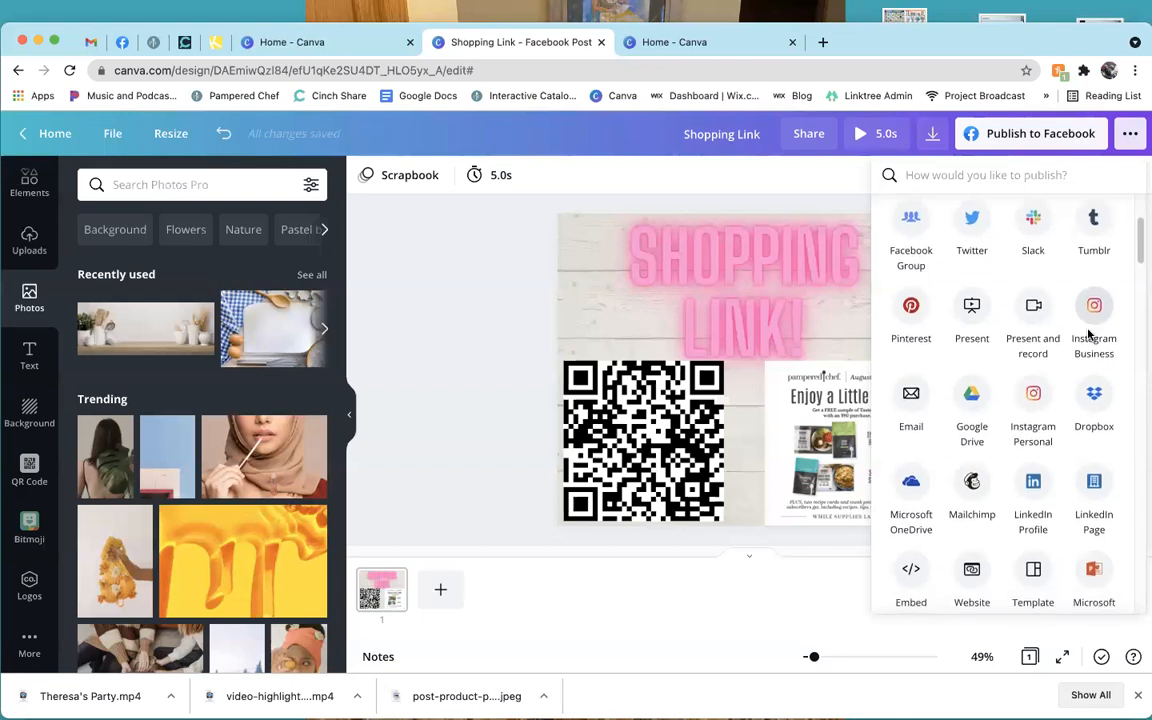
scroll(1090, 335, "down", 5)
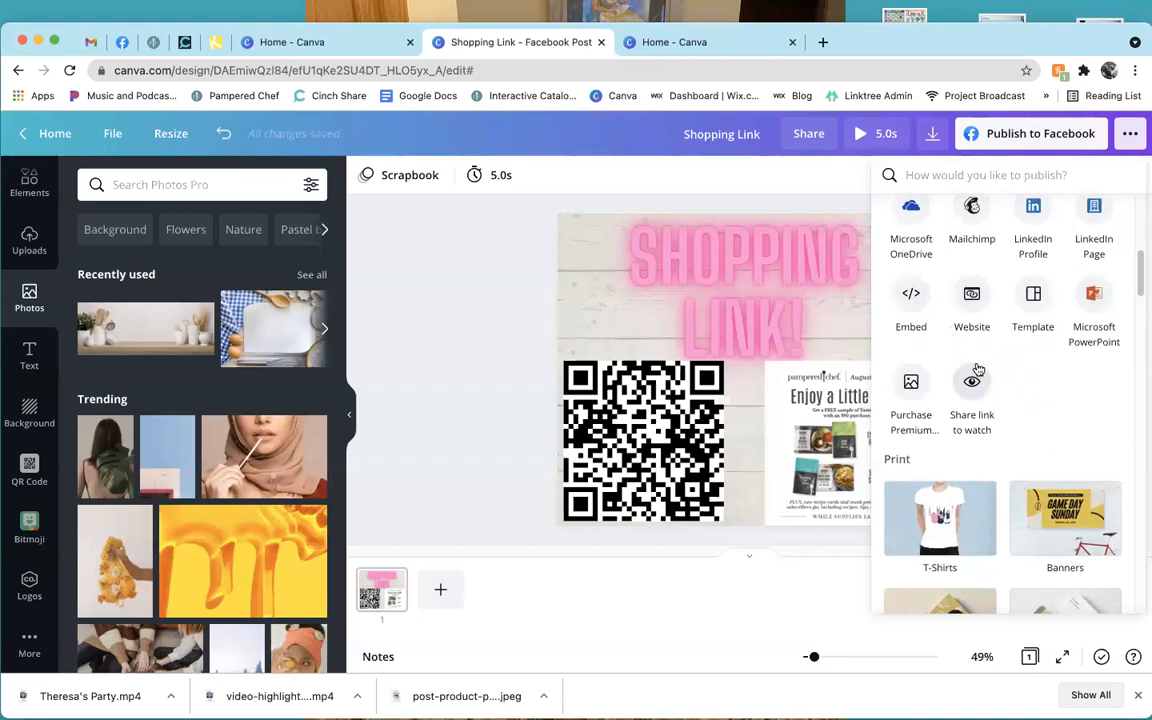
scroll(1057, 375, "down", 4)
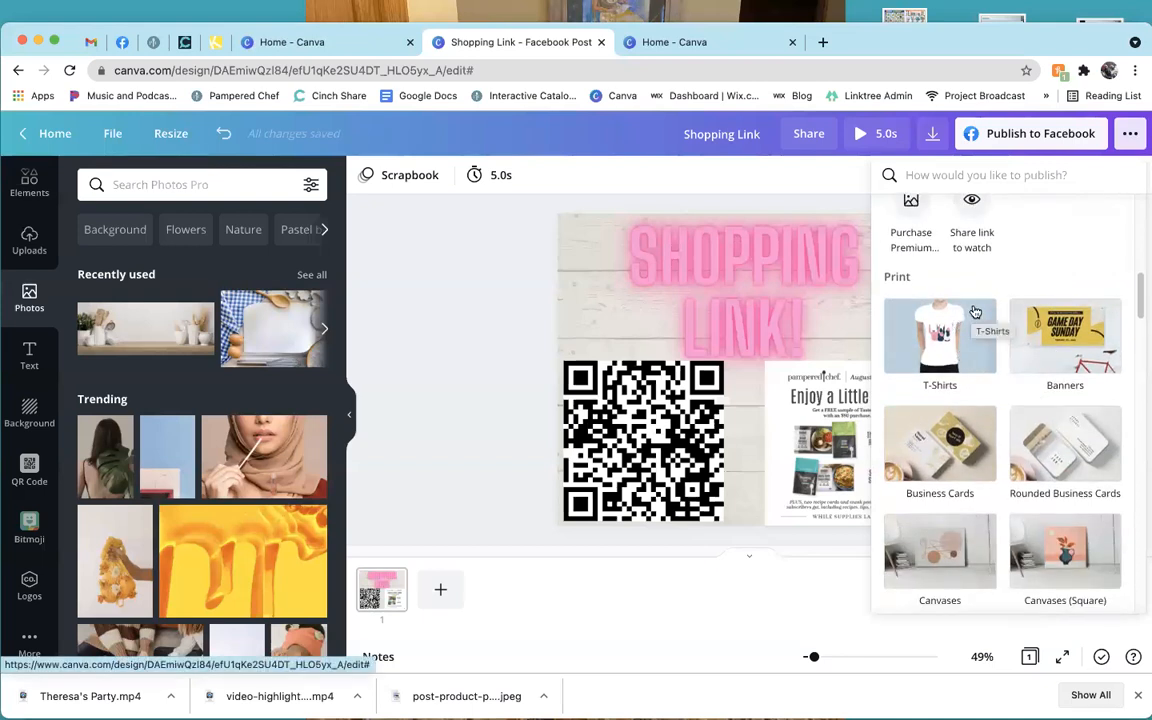
scroll(1001, 403, "down", 1)
scroll(1001, 403, "down", 12)
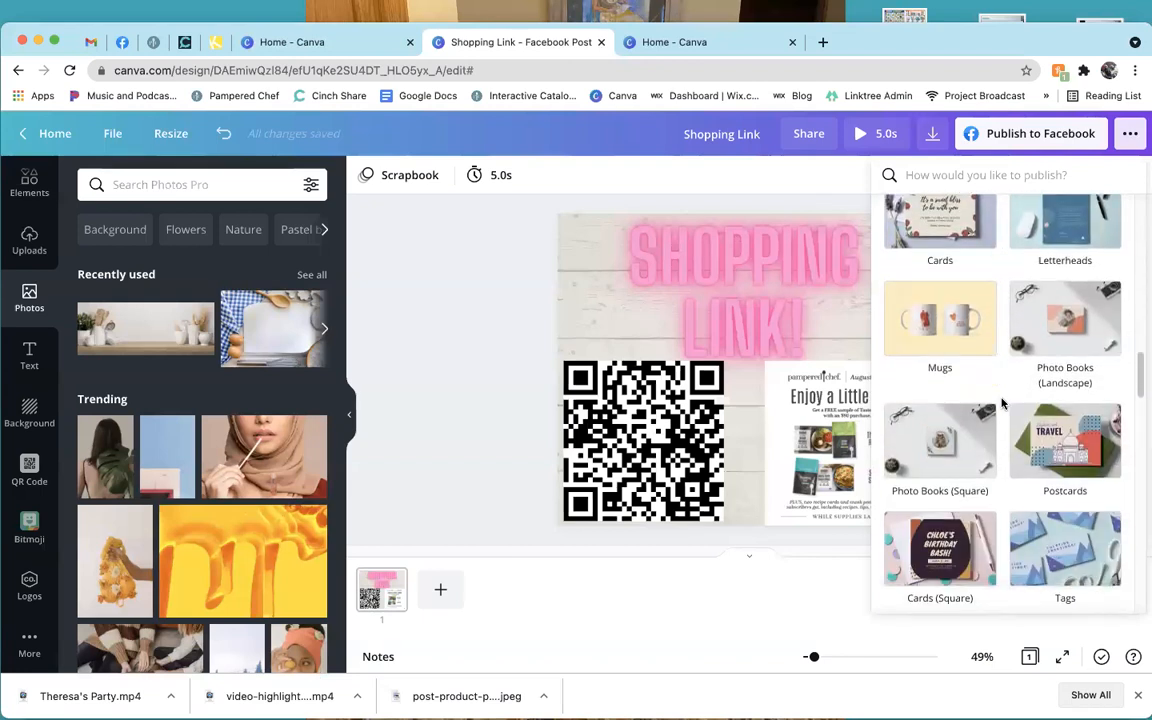
scroll(1001, 403, "up", 15)
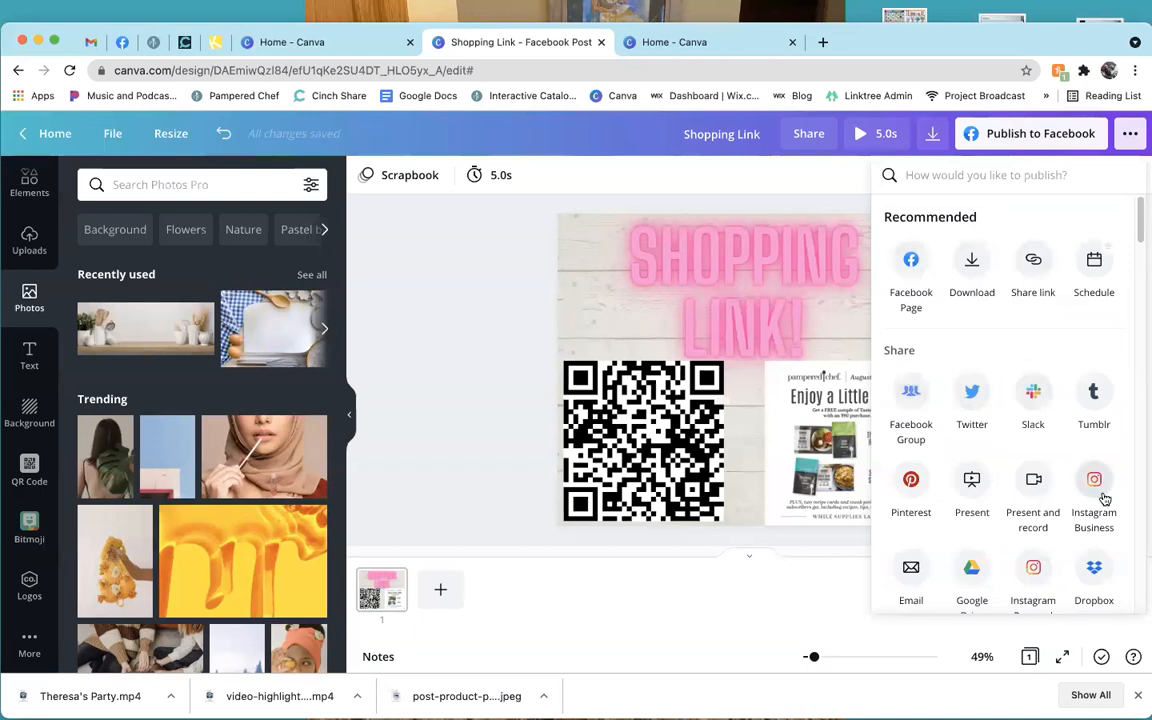
left_click(406, 344)
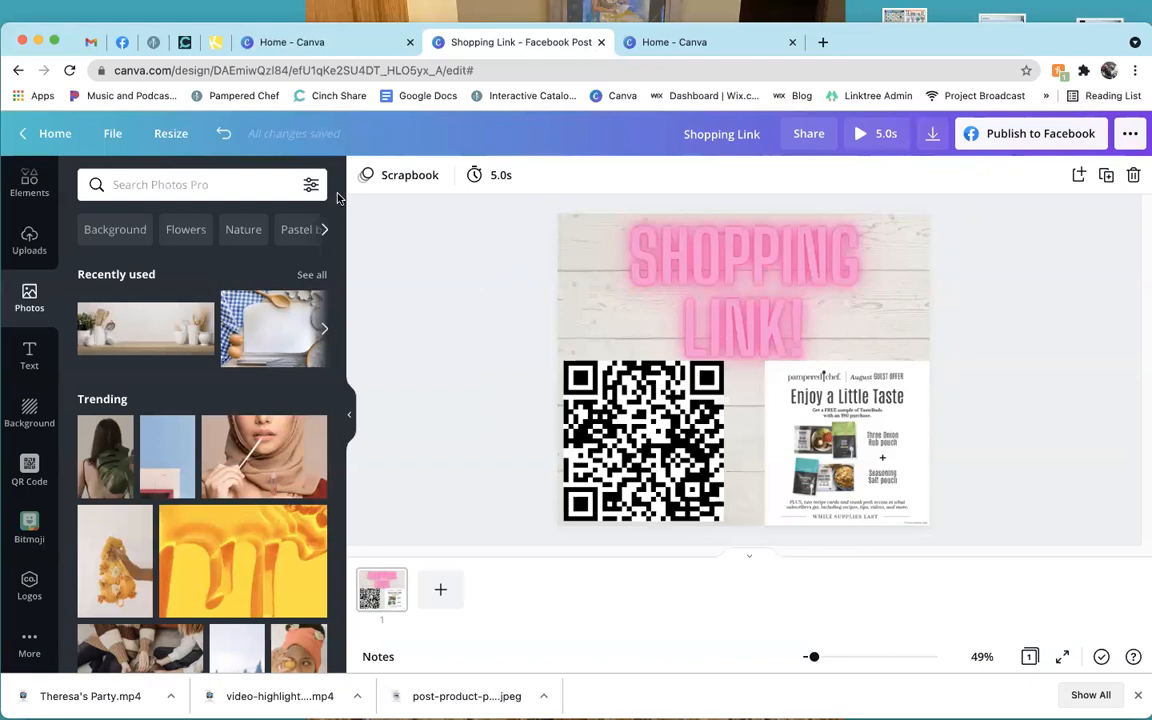
Return to the Canva Home tab and delete the old 'bird' term from the search box.
left_click(304, 45)
mouse_move(178, 140)
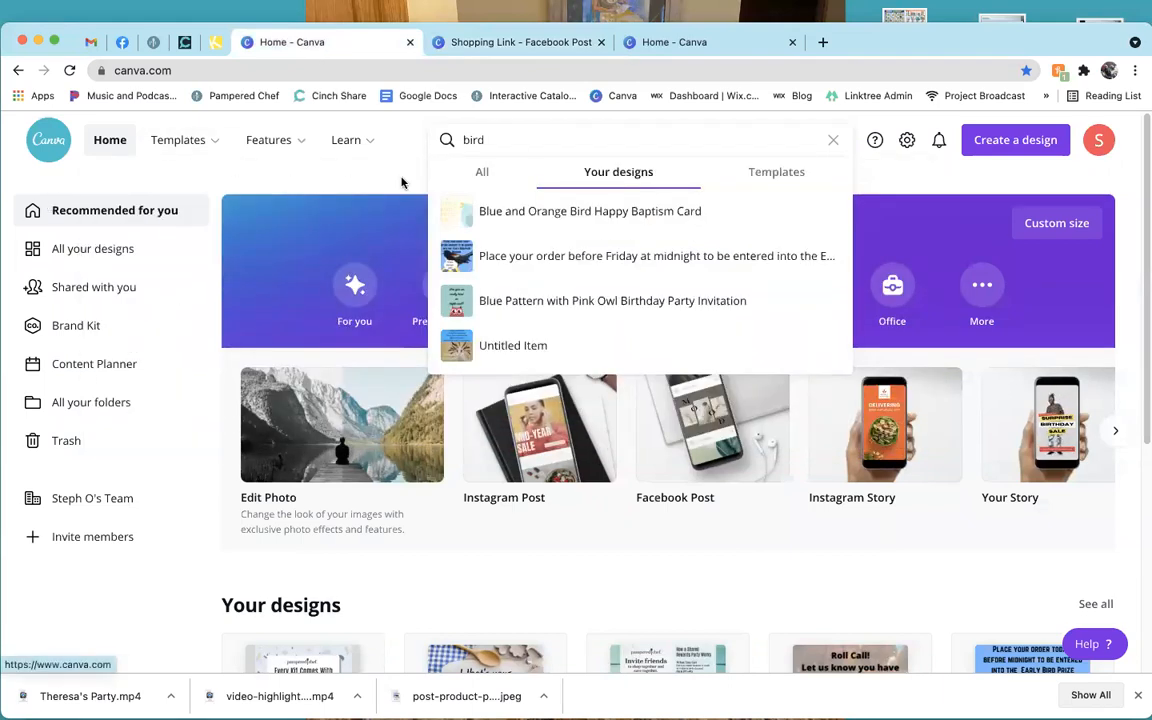
double_click(536, 139)
key("BackSpace")
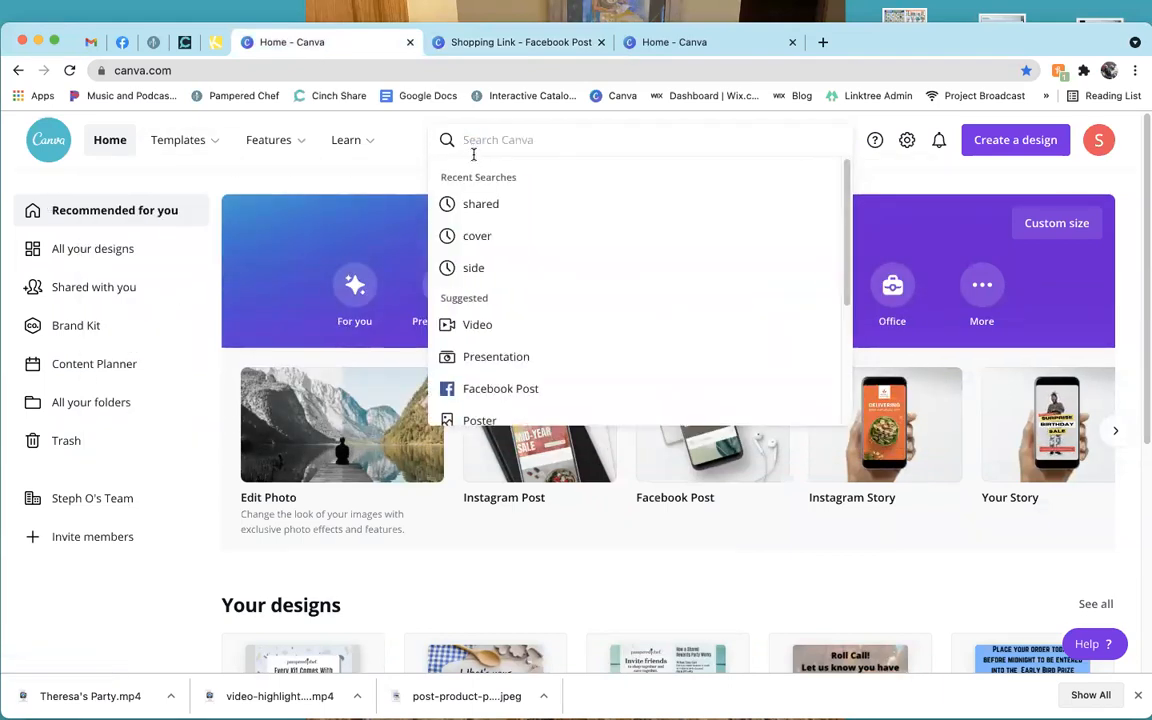
left_click(383, 173)
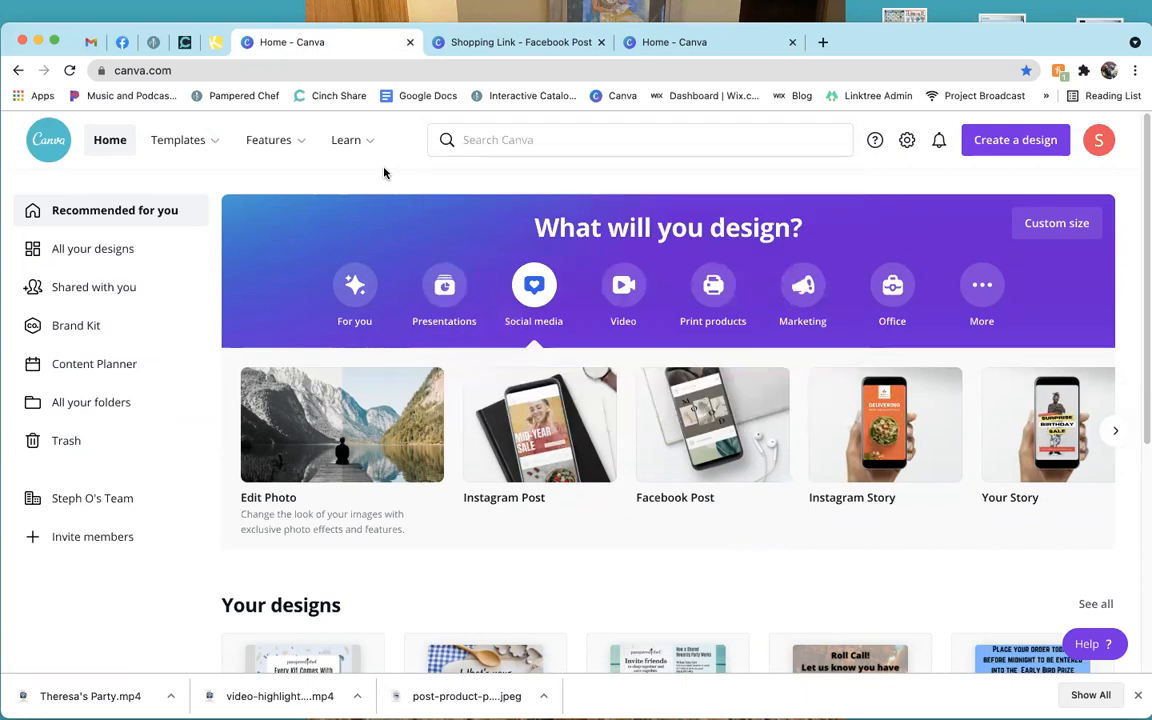
key("XF86AudioRaiseVolume")
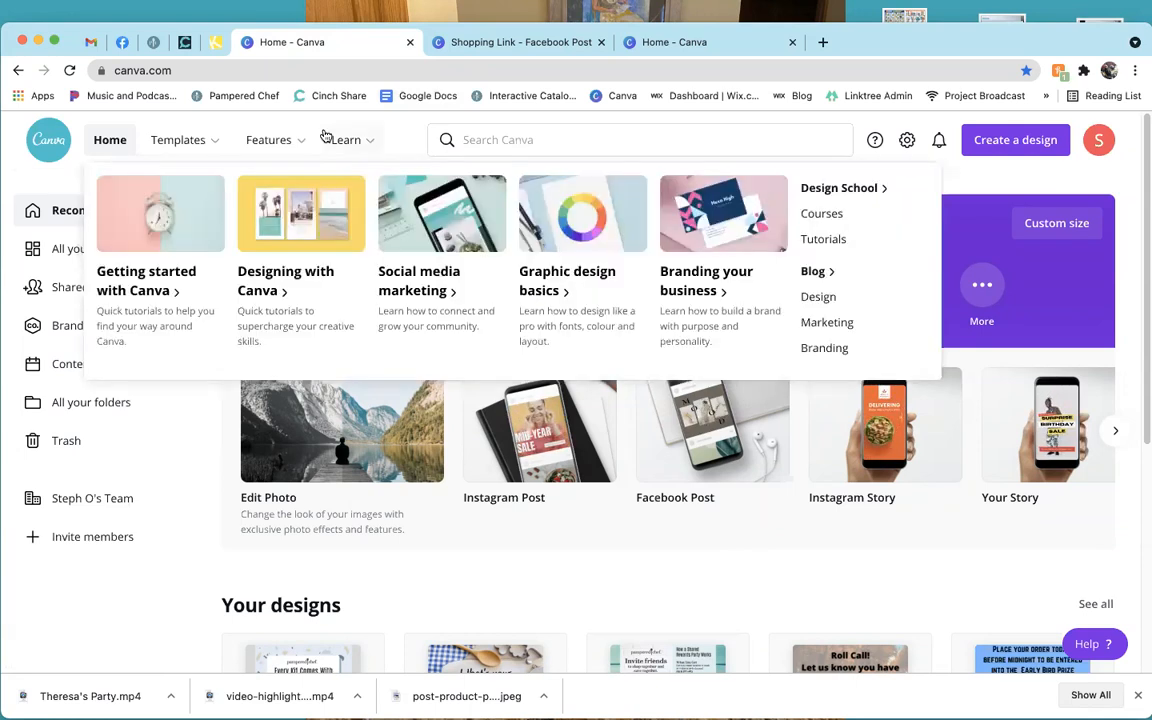
left_click(185, 42)
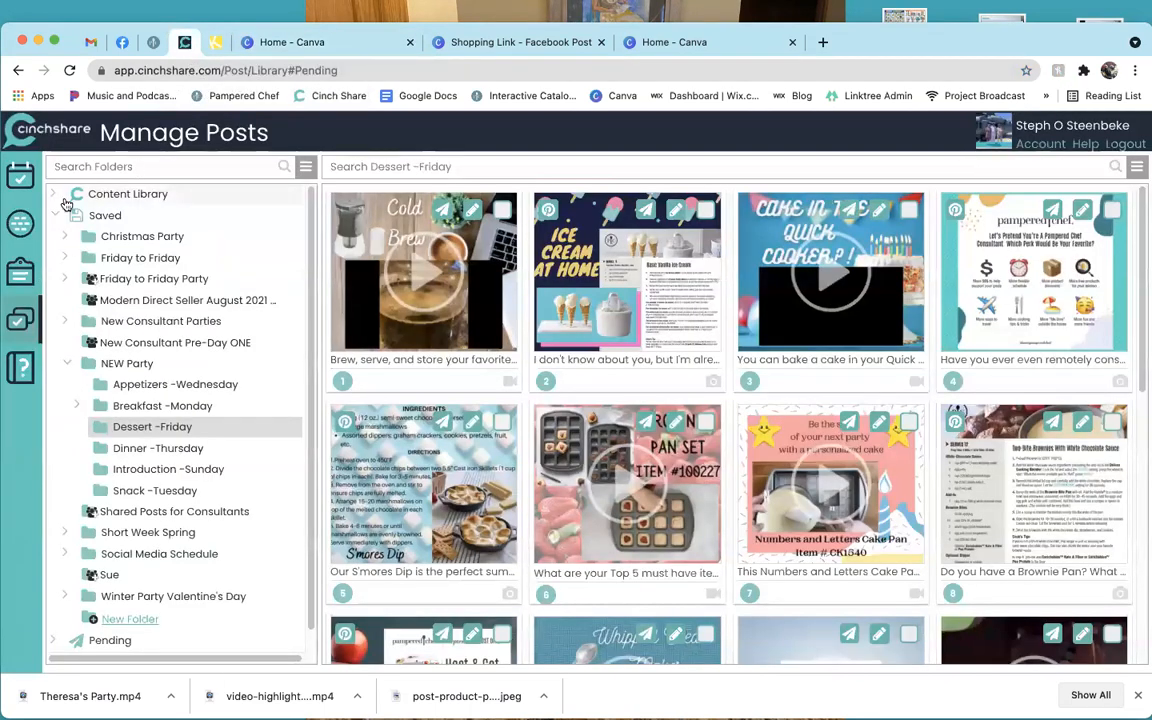
left_click(25, 184)
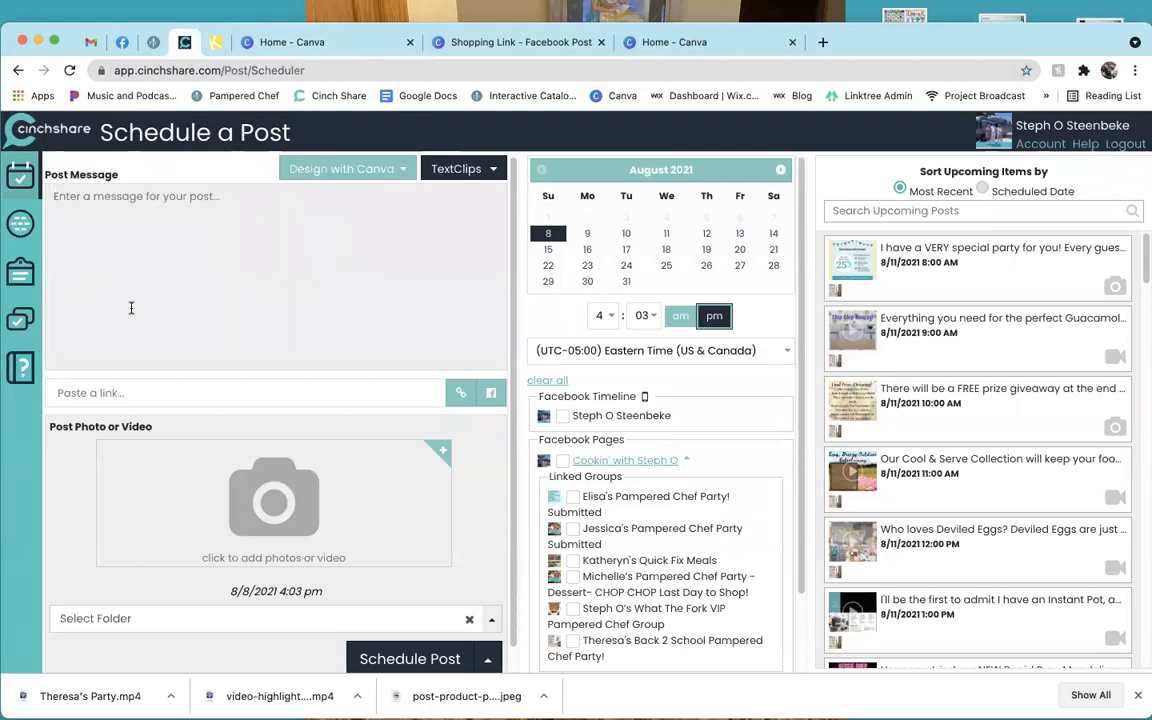
left_click(20, 318)
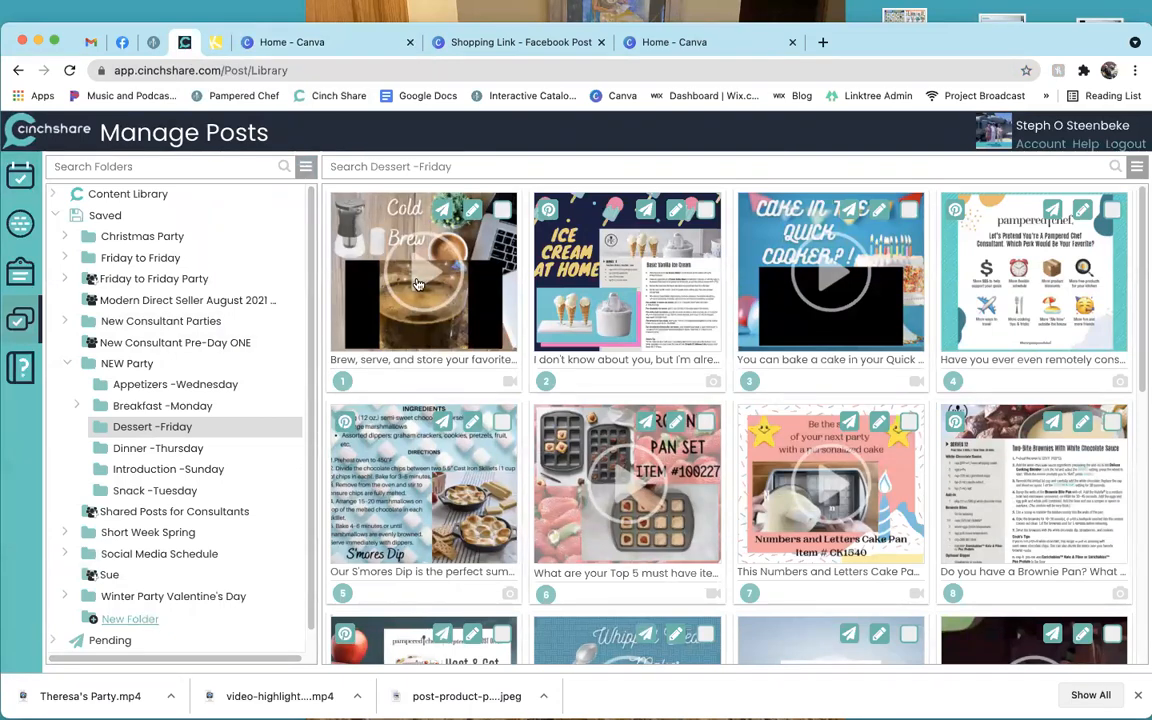
scroll(853, 440, "down", 3)
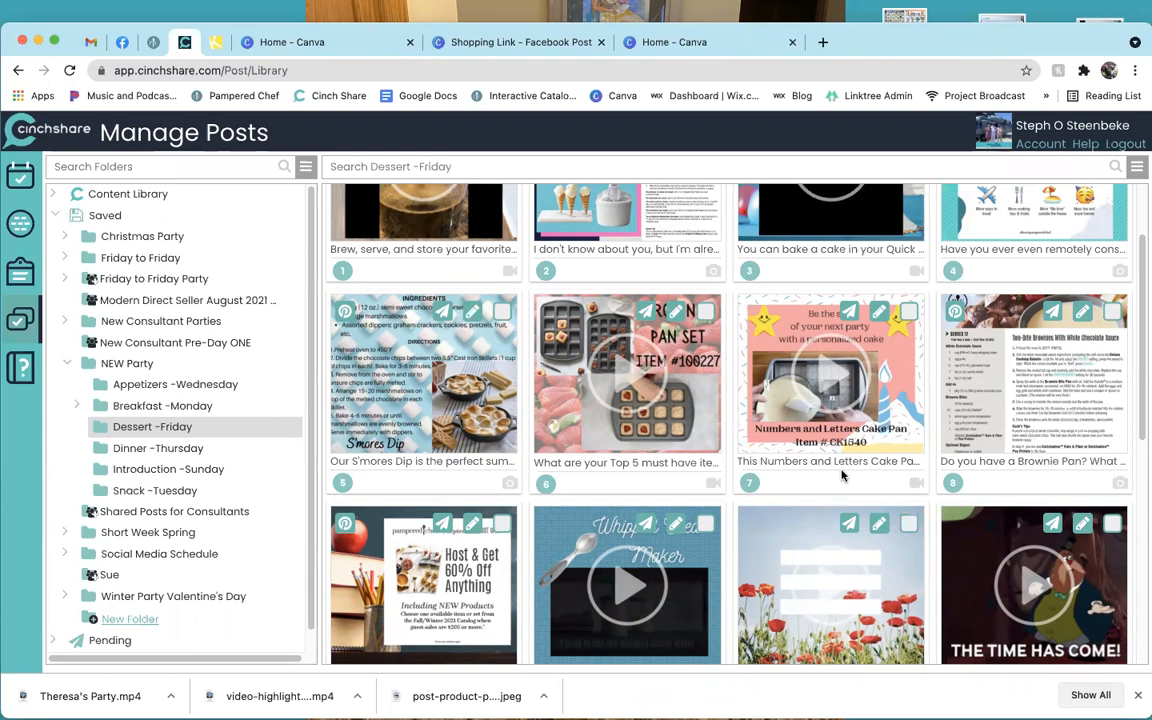
scroll(928, 503, "up", 2)
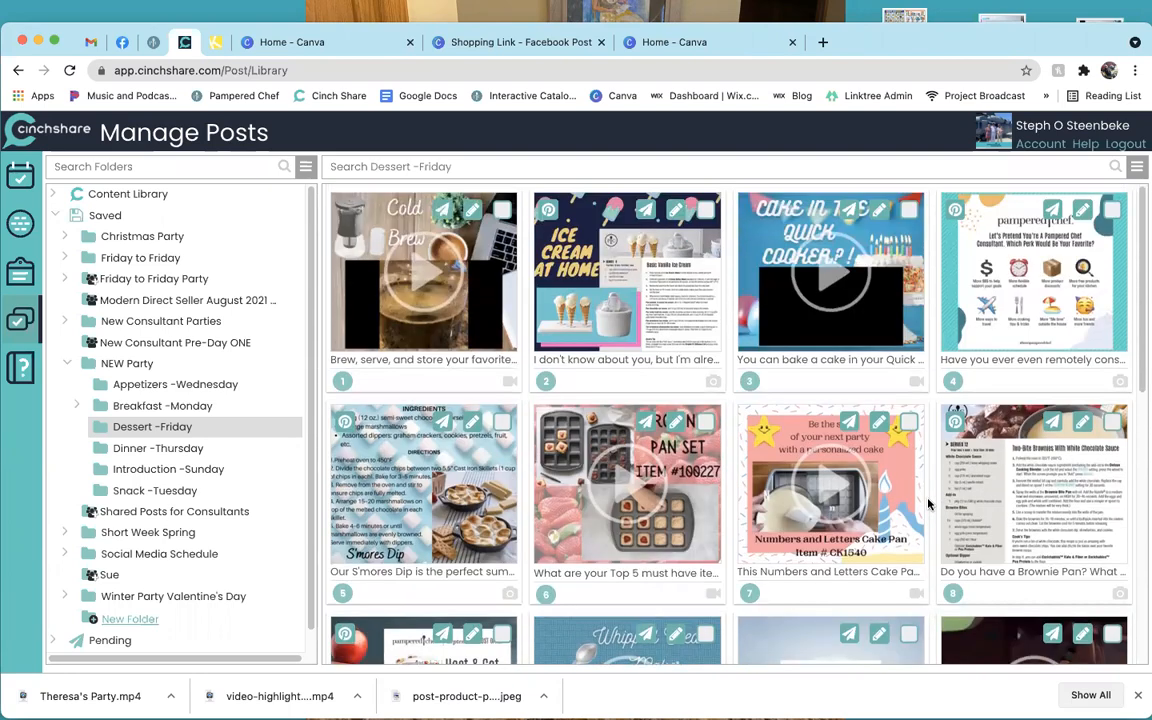
left_click(326, 51)
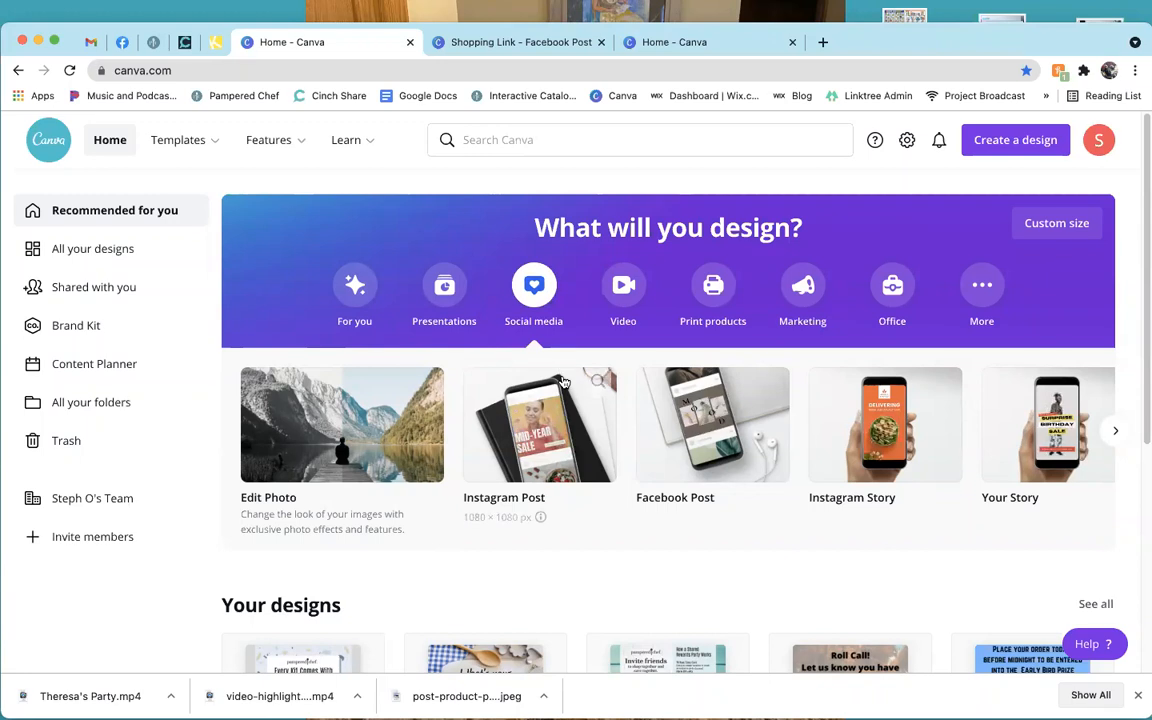
Open a new blank Facebook Post design from the home page.
left_click(719, 428)
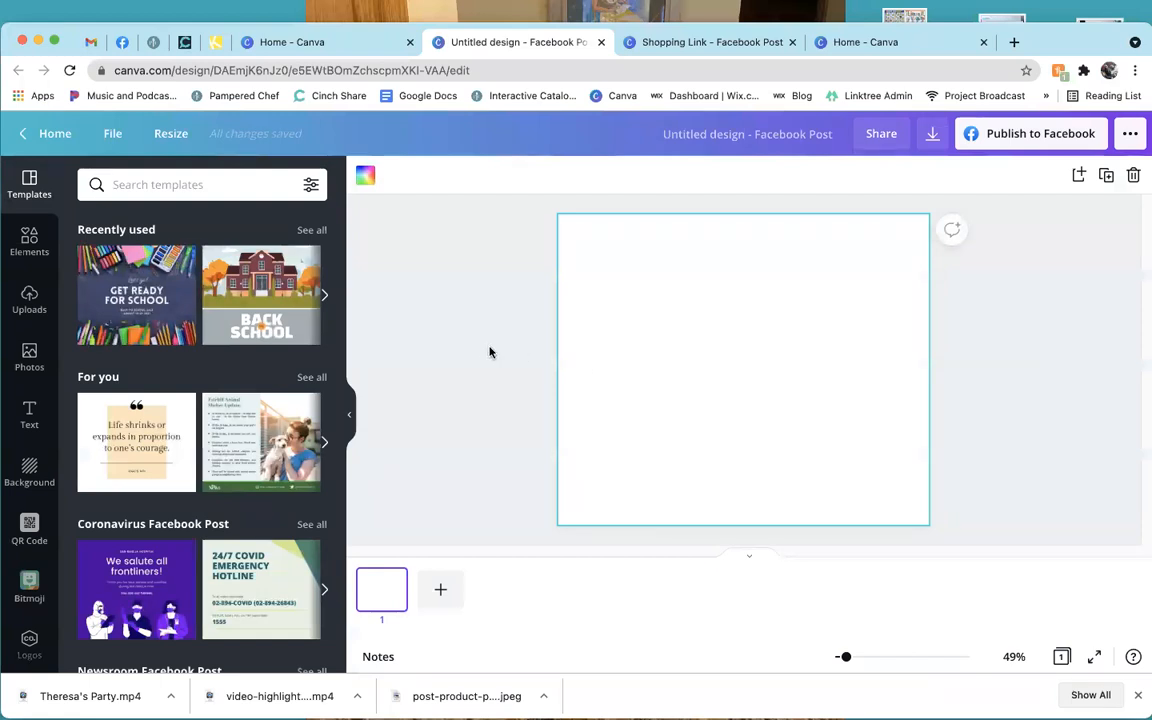
Add the uploaded 'New Fall Products 2021' video to the page, paused and moved lower.
left_click(30, 300)
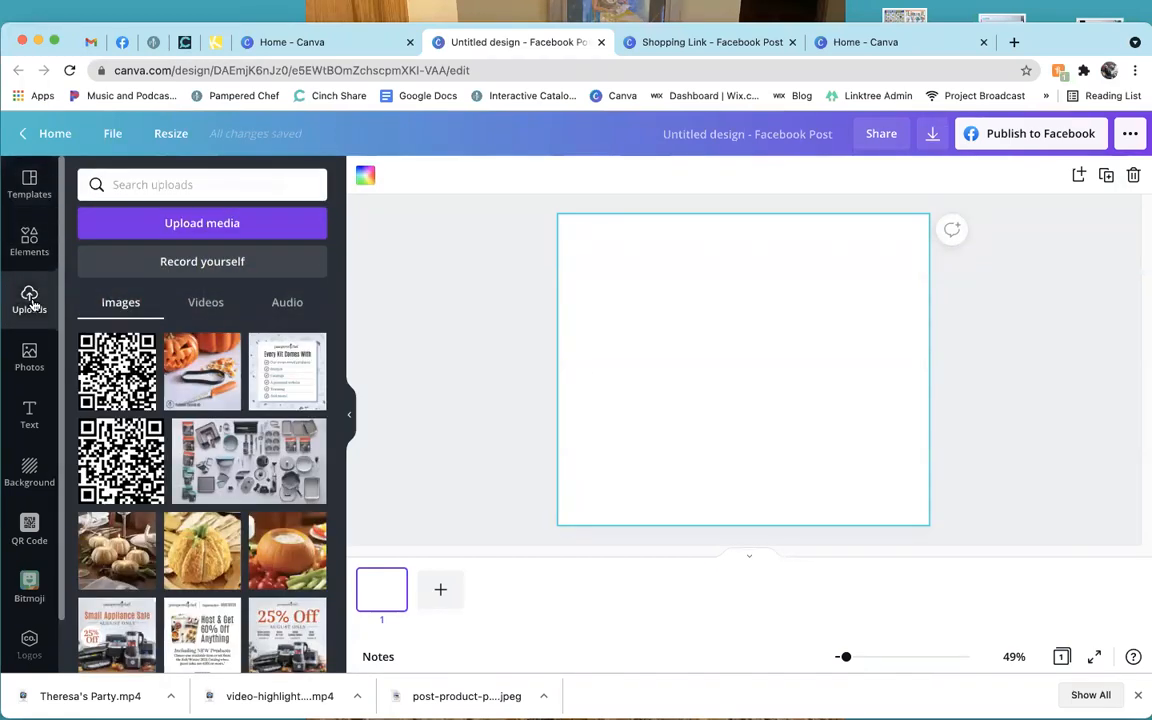
left_click(212, 311)
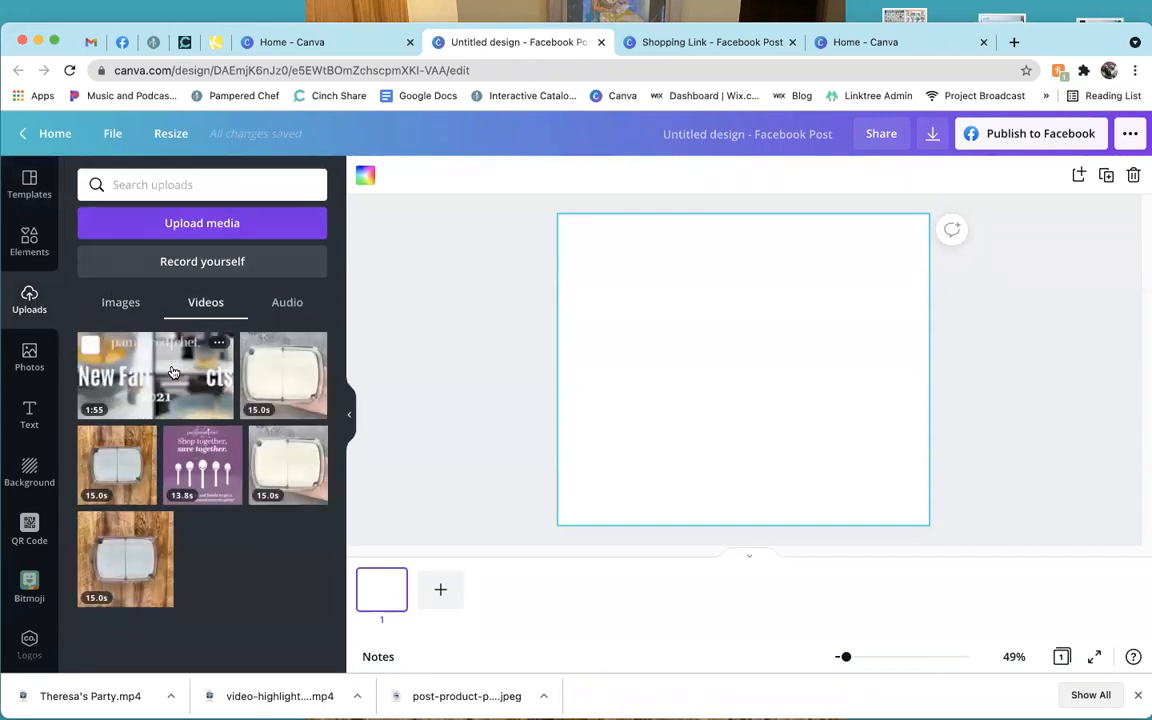
left_click(172, 372)
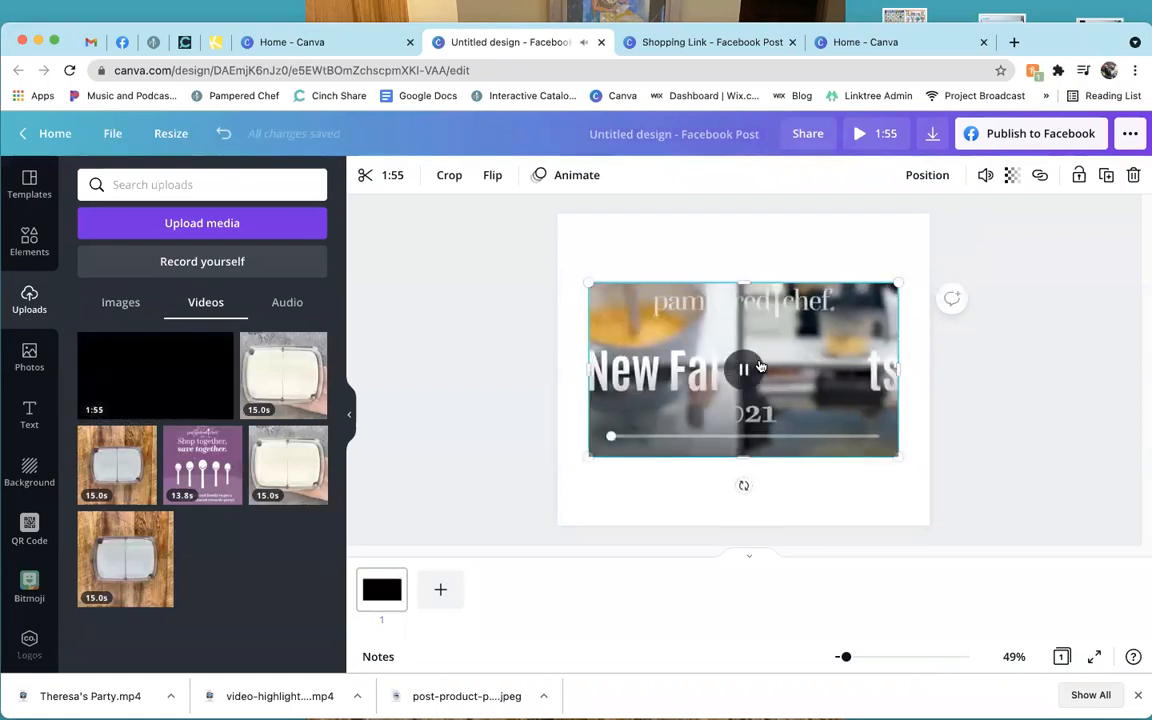
left_click(745, 372)
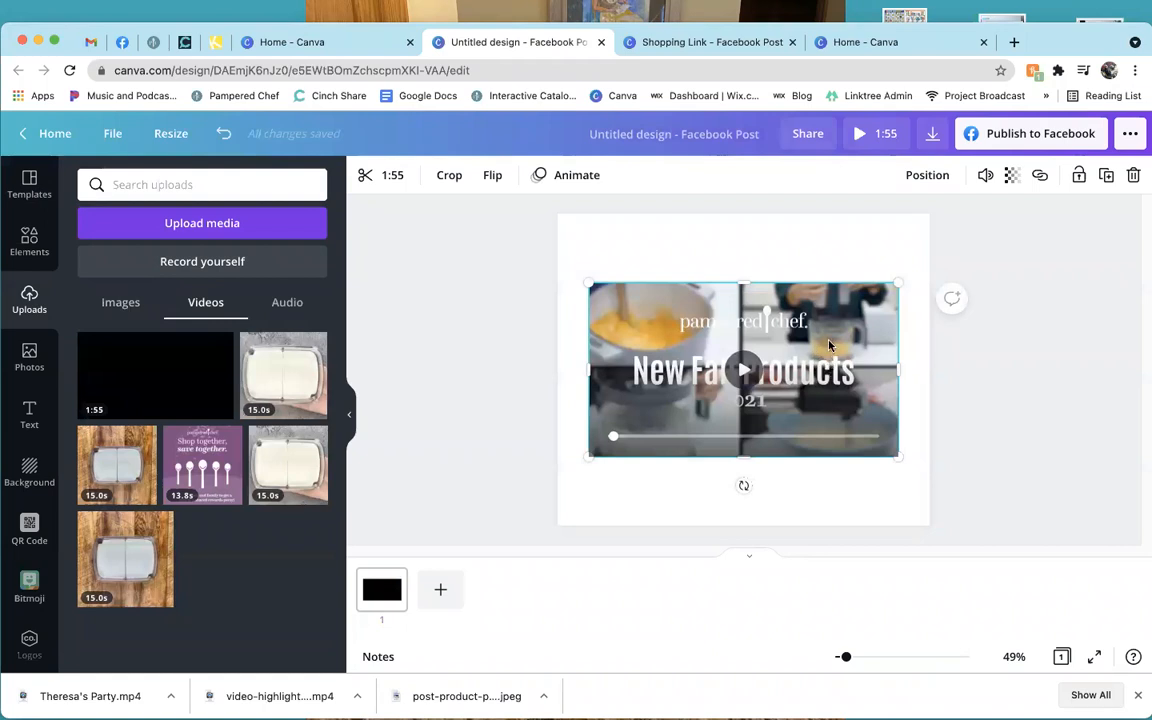
left_click_drag(818, 304, 819, 354)
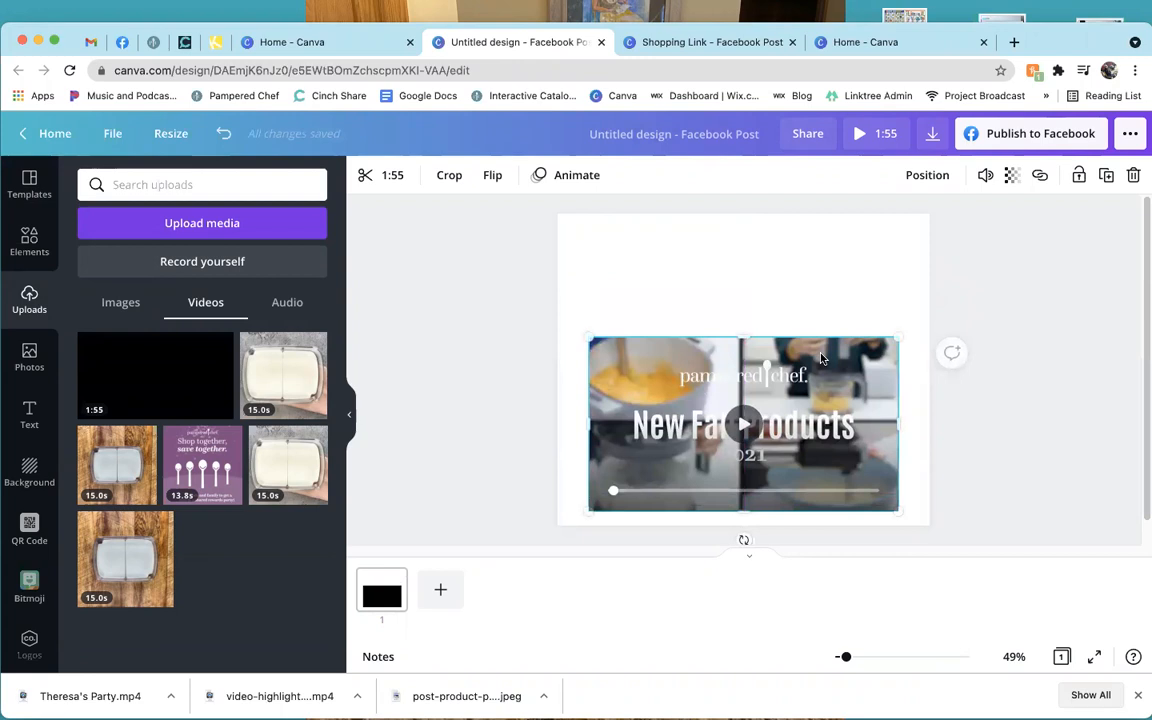
left_click(451, 375)
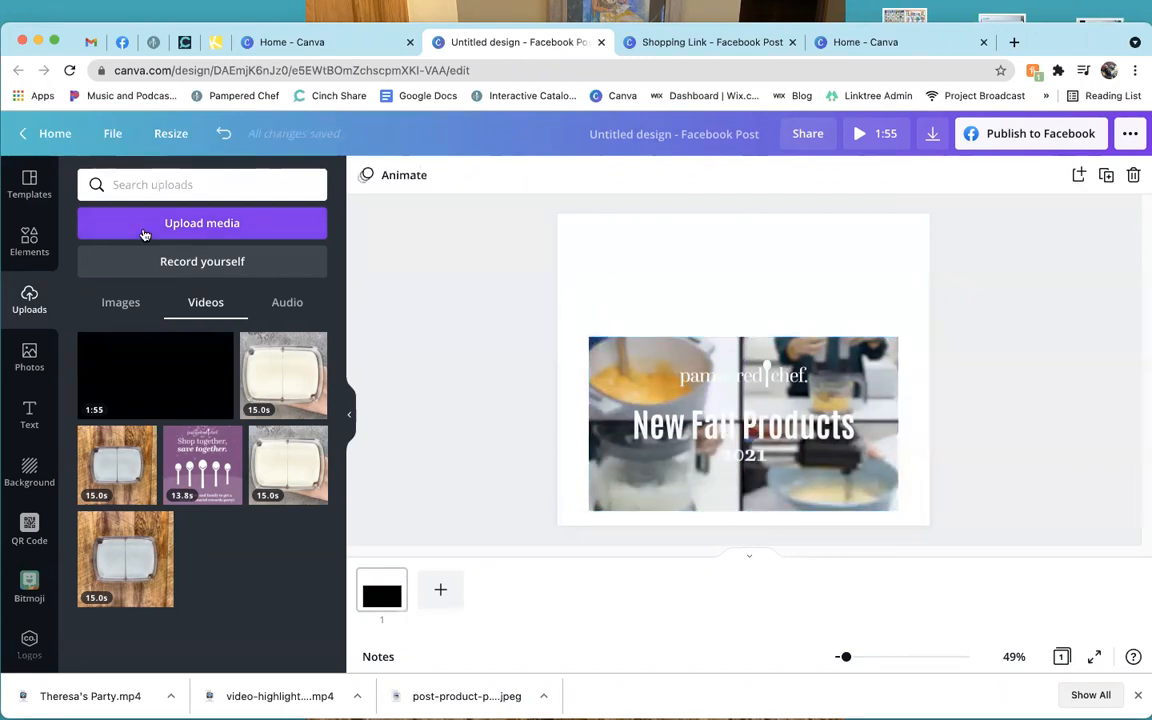
left_click(29, 355)
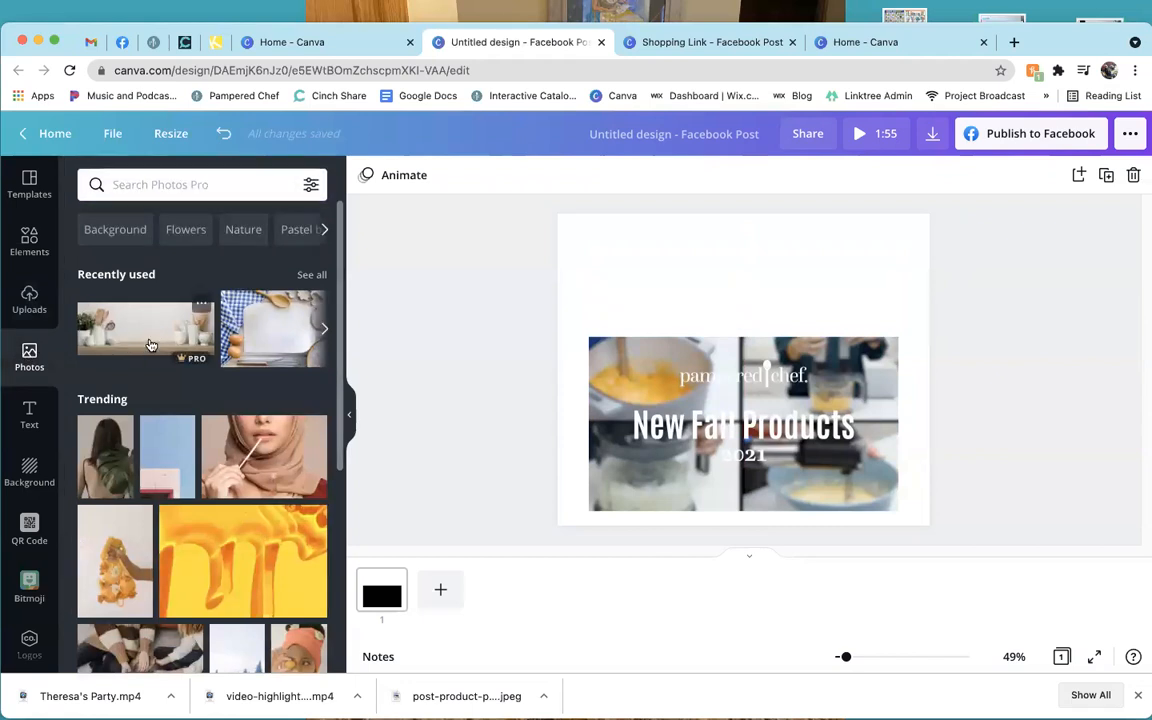
Search stock photos for 'wood' and scroll through the results.
left_click(211, 188)
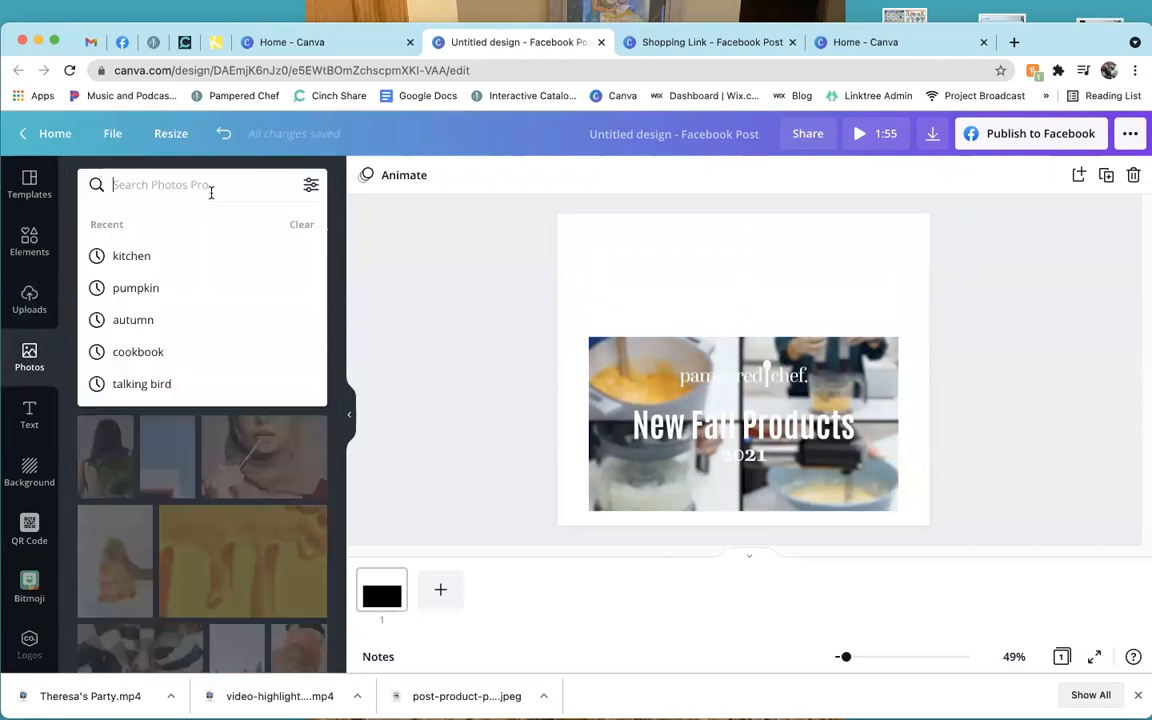
type("wood")
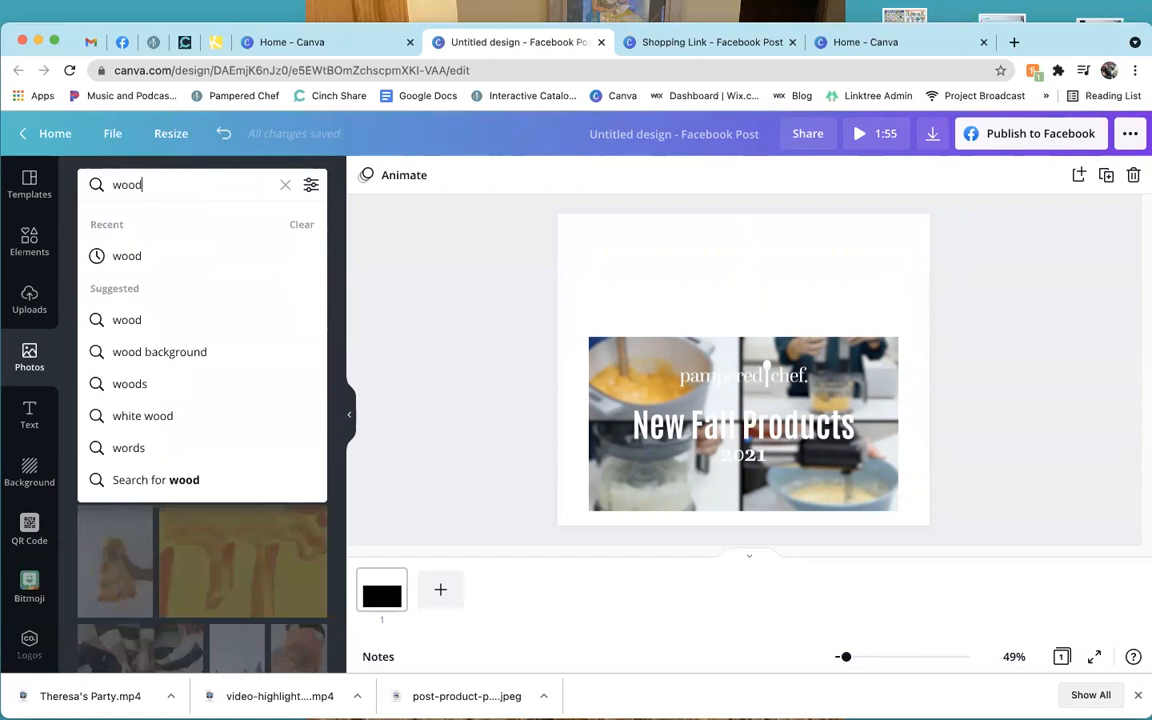
key("Return")
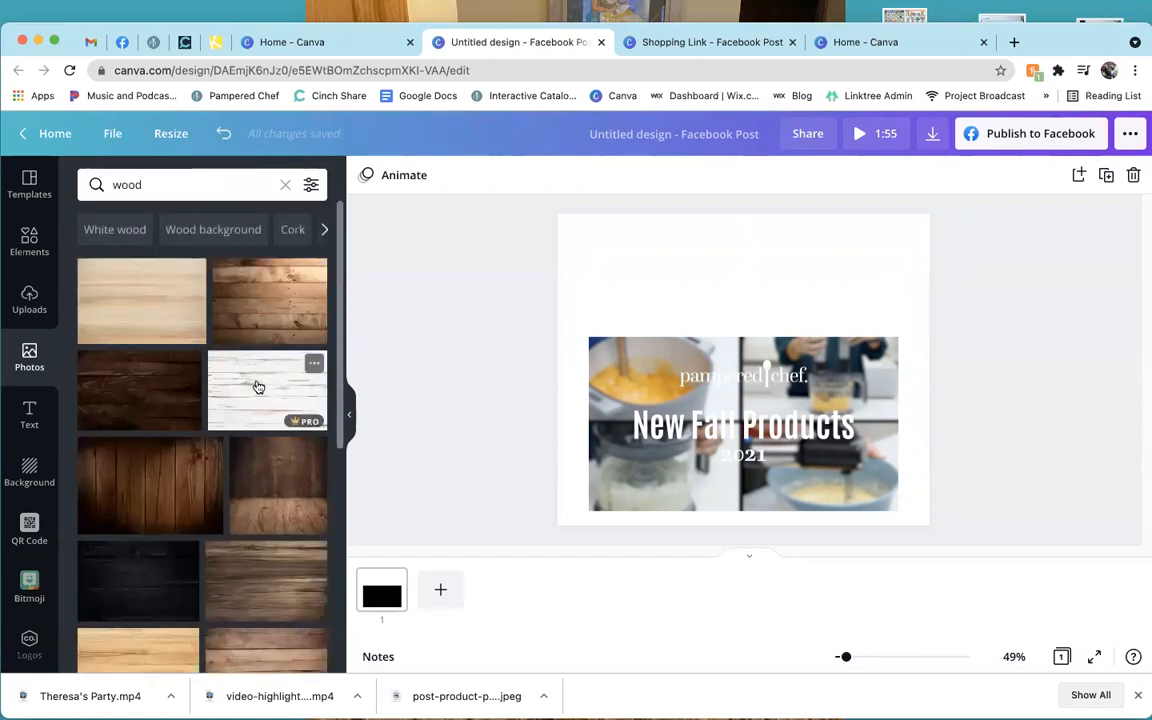
scroll(251, 498, "down", 5)
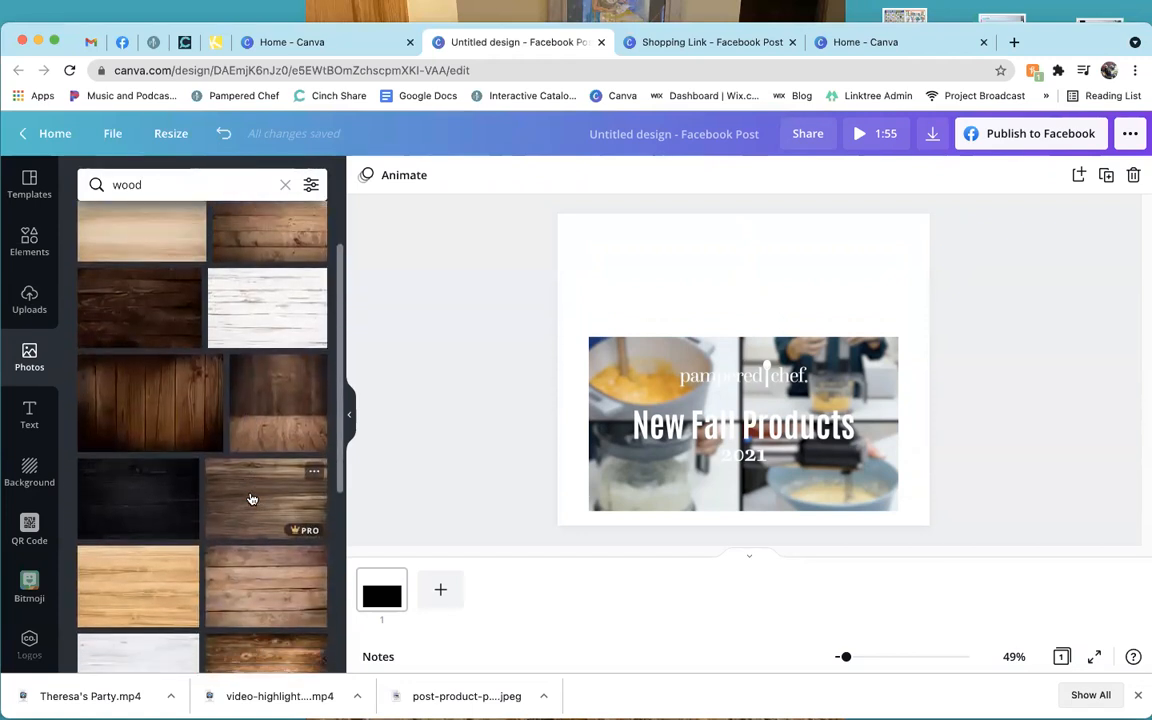
scroll(251, 498, "down", 5)
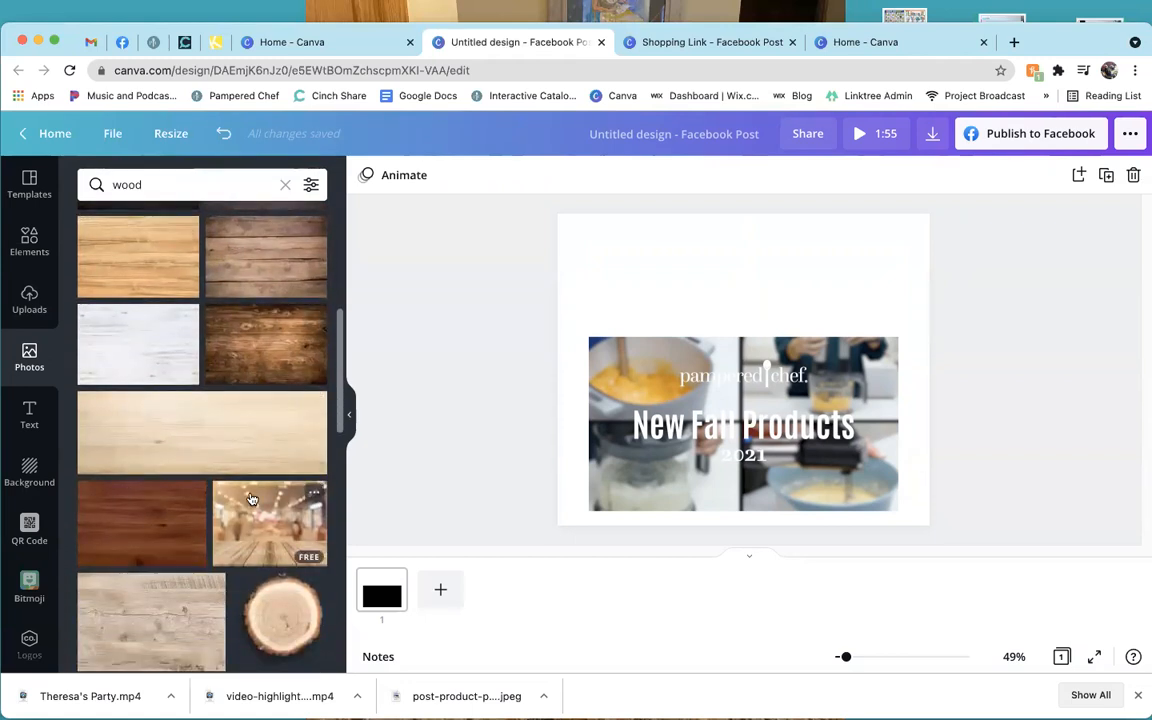
scroll(251, 498, "down", 1)
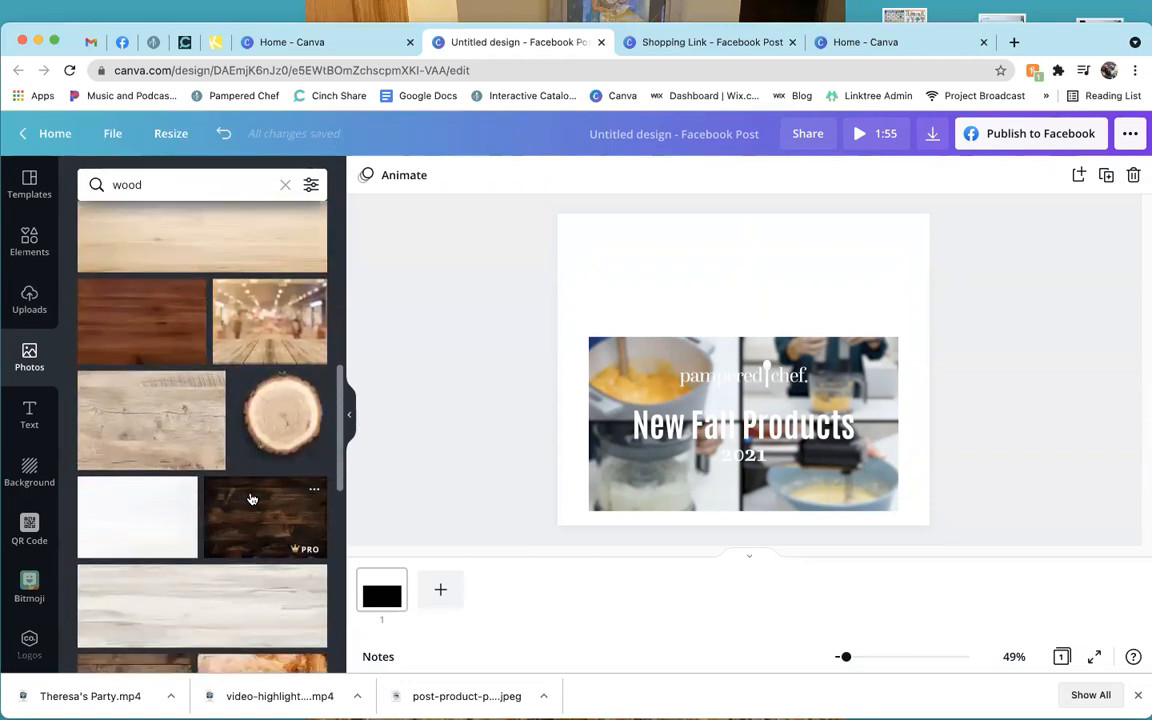
scroll(251, 498, "down", 3)
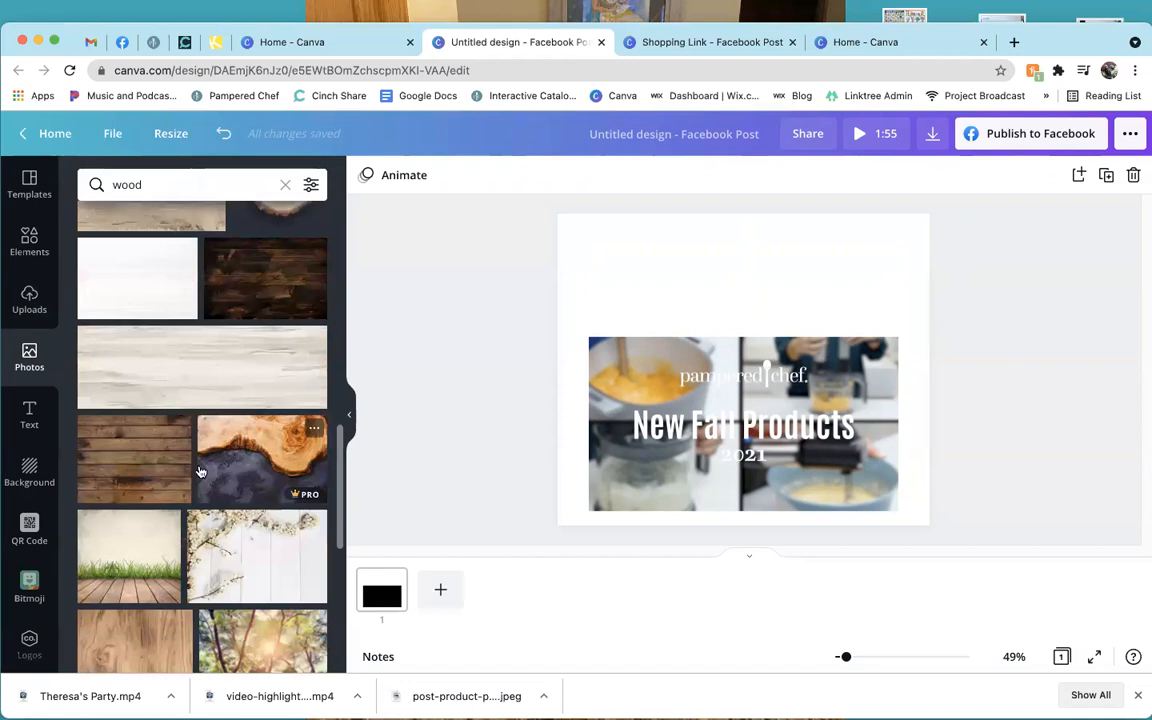
scroll(215, 540, "down", 3)
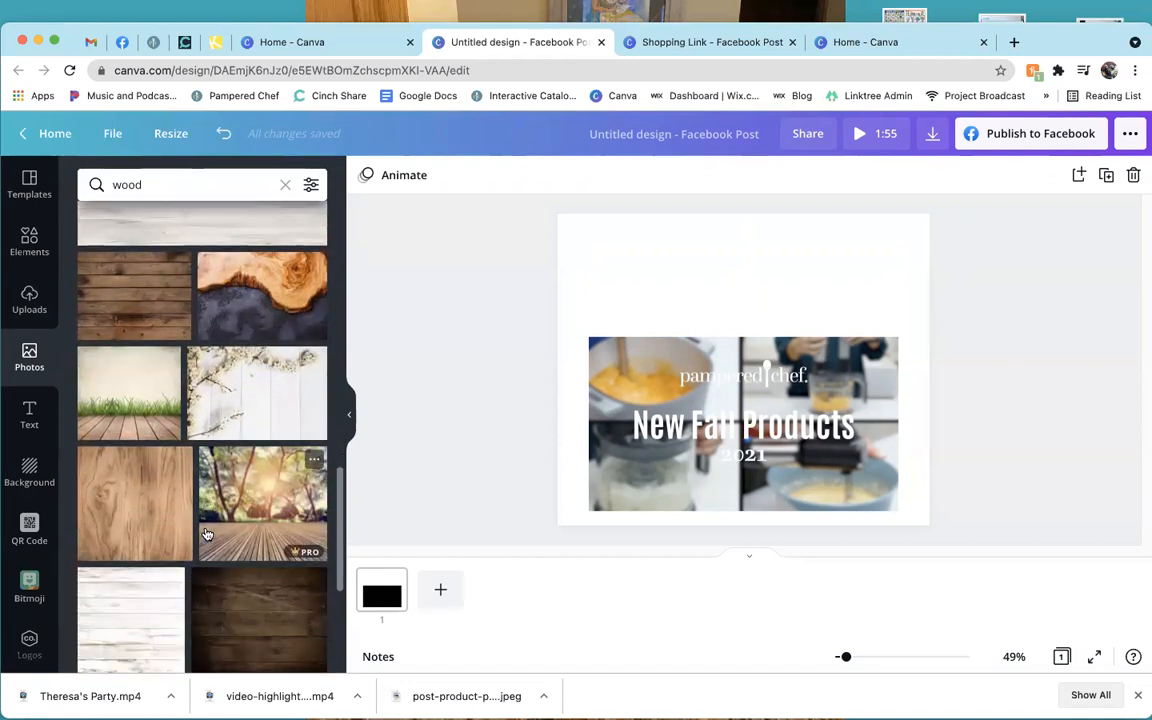
Search stock photos for 'autumn' instead and scroll through those results.
left_click(185, 180)
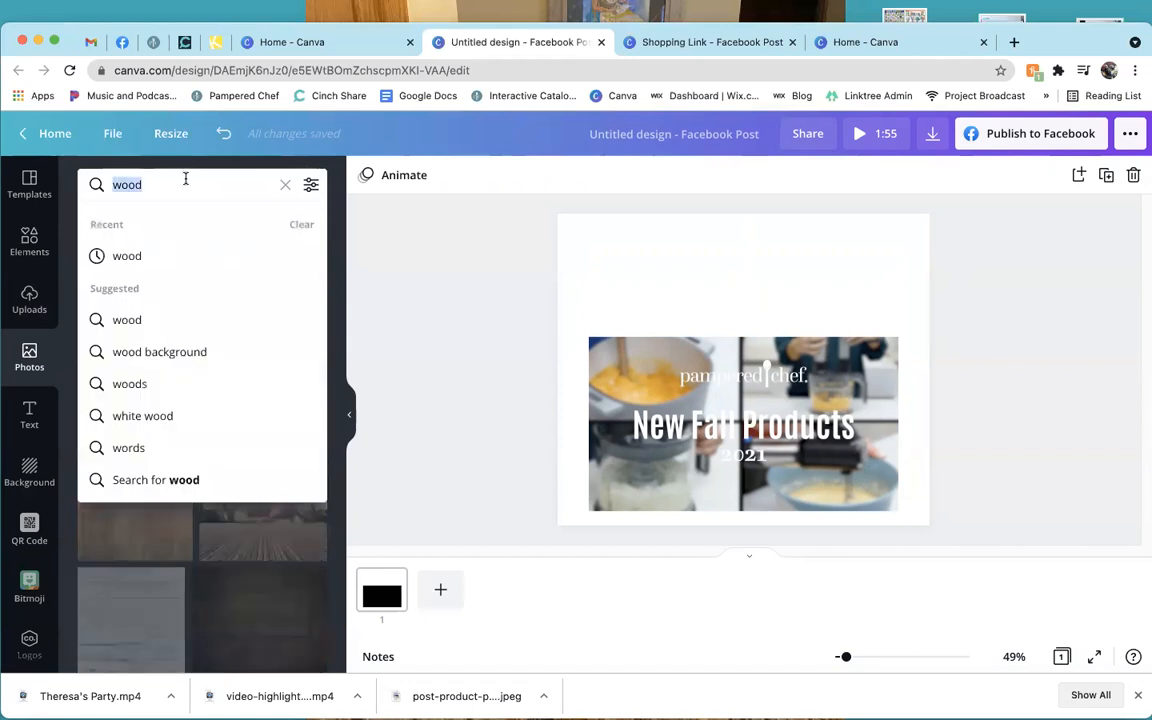
type("autumn")
key("Return")
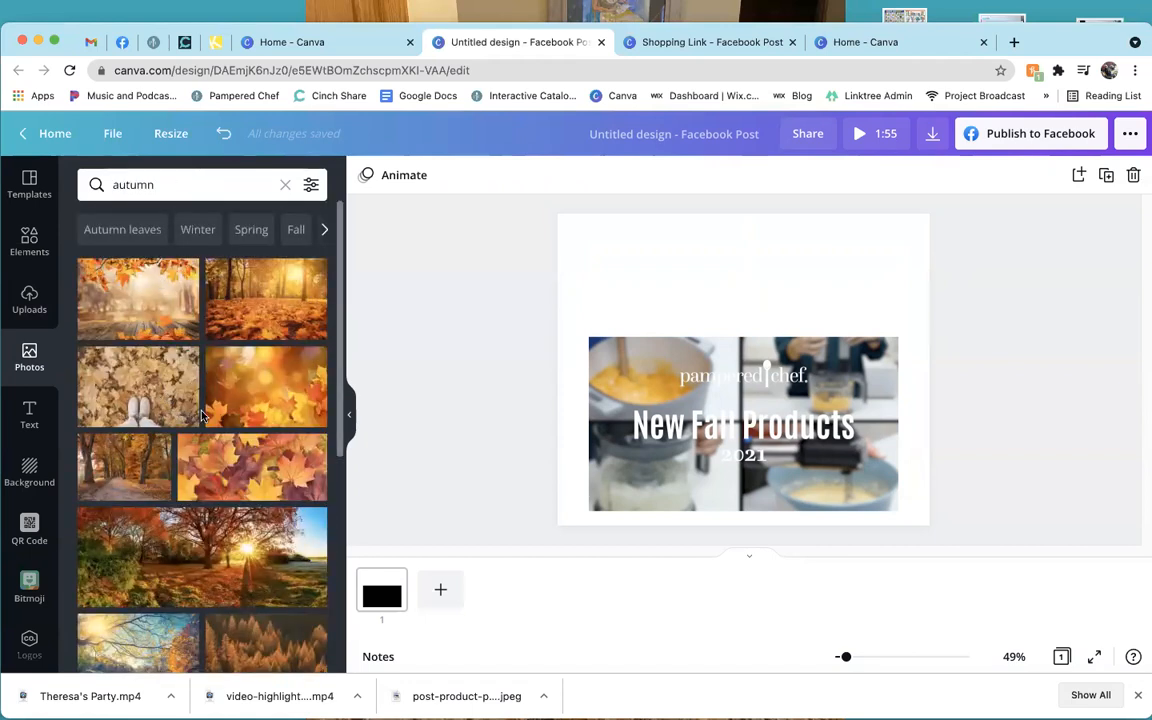
scroll(236, 460, "down", 5)
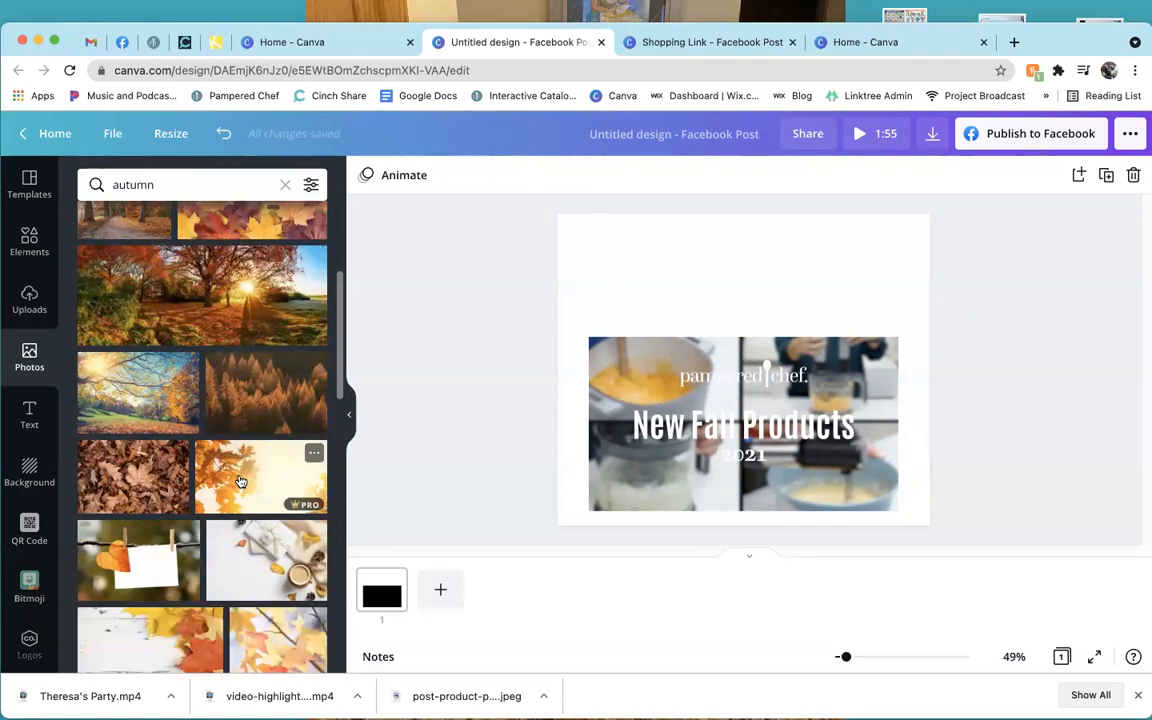
scroll(240, 482, "down", 2)
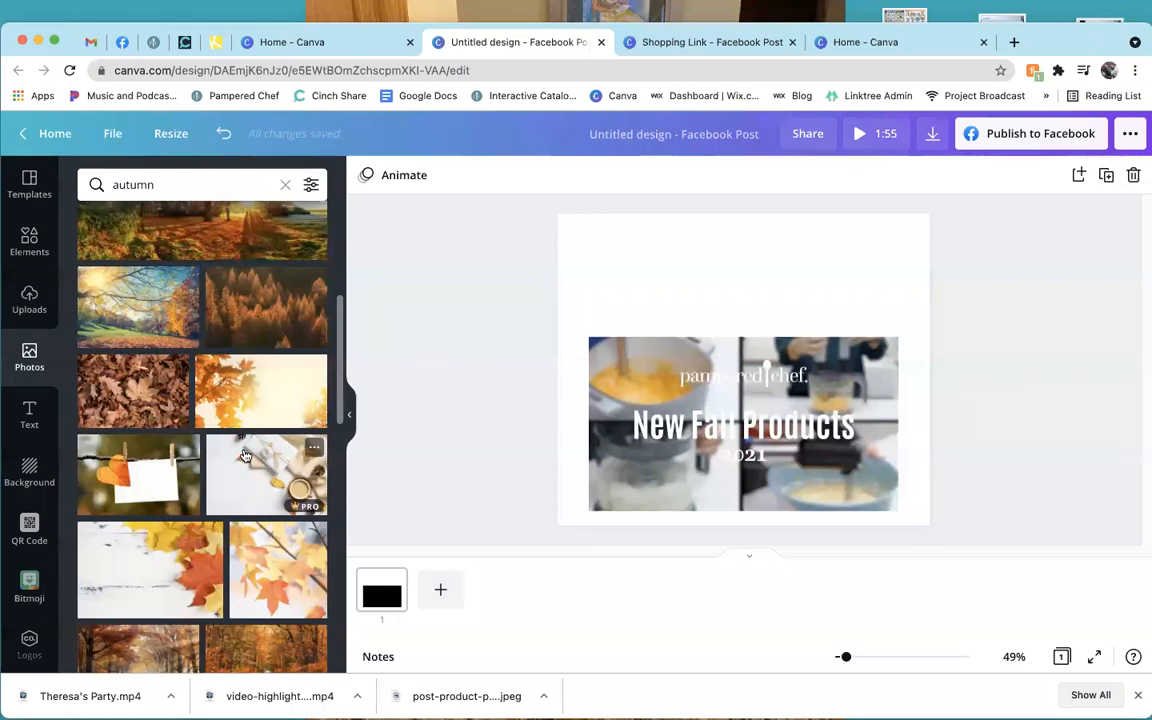
scroll(238, 488, "down", 1)
Add the white-wood autumn leaves photo and stretch it to fill the page.
left_click(170, 545)
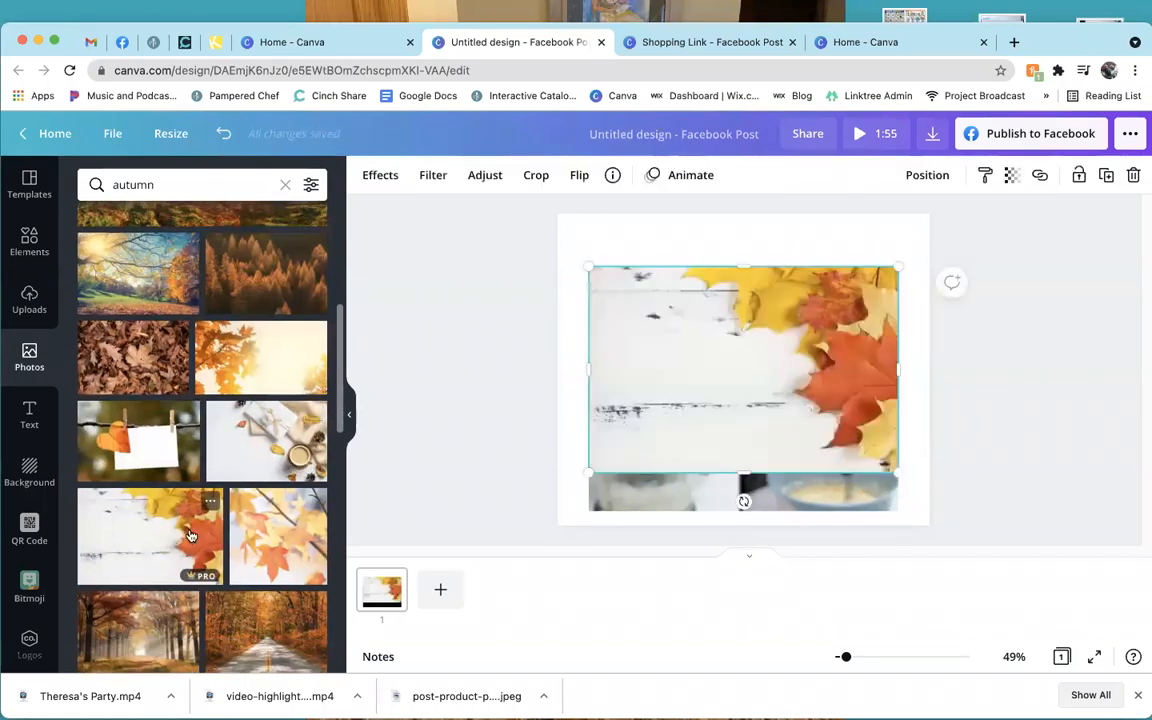
left_click_drag(728, 386, 761, 331)
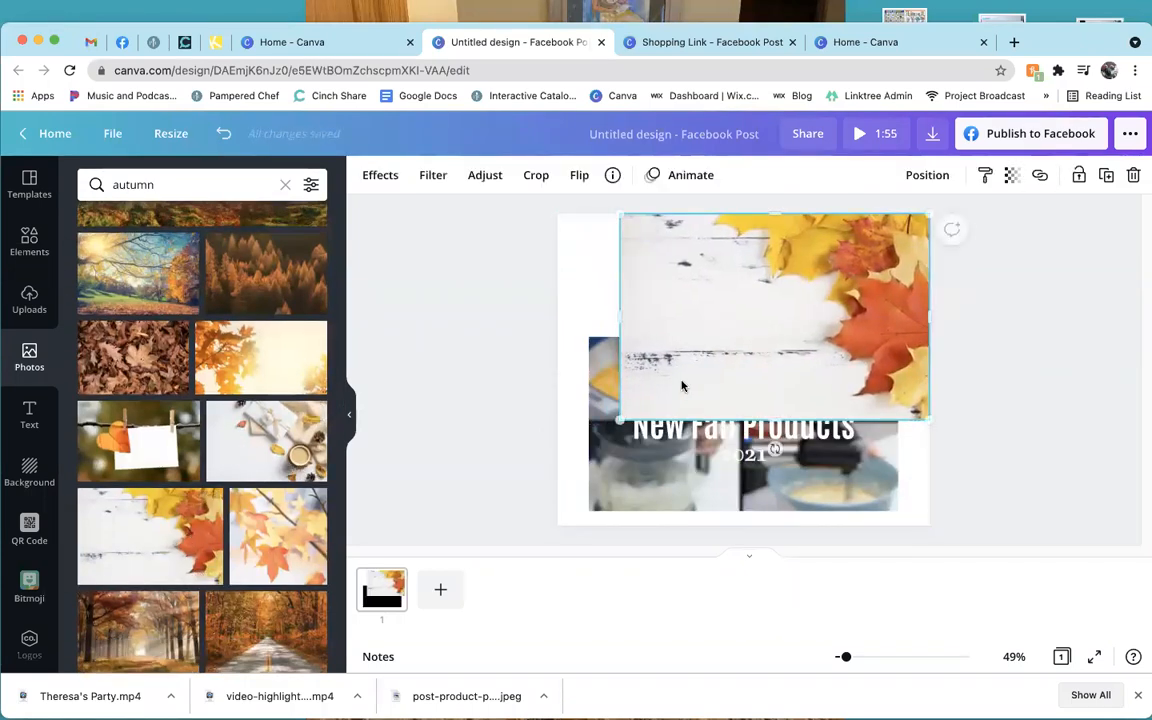
left_click_drag(620, 420, 556, 458)
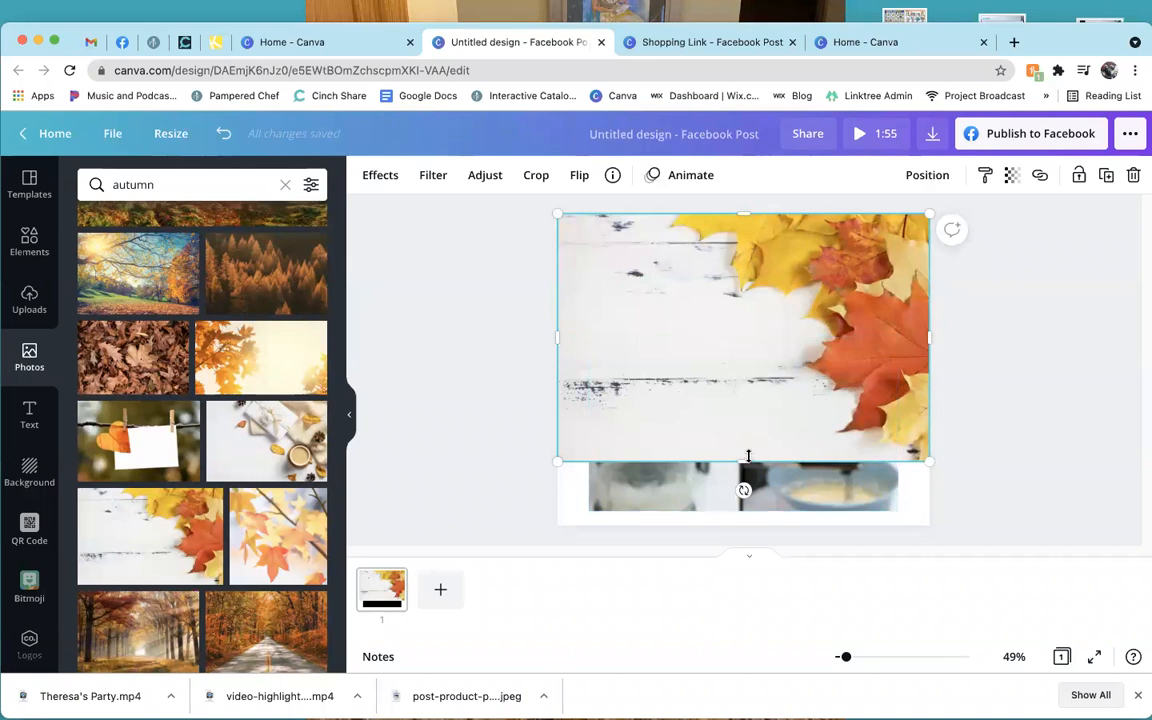
left_click_drag(745, 459, 748, 525)
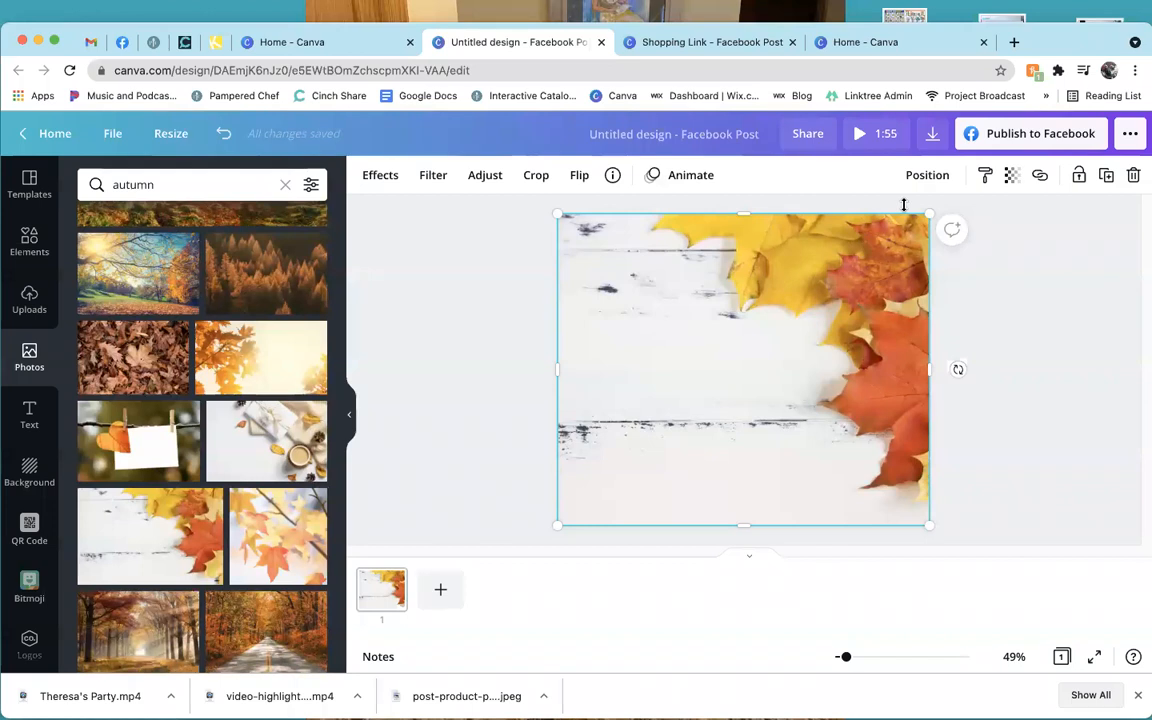
Send the autumn photo backward behind the product video.
left_click(937, 176)
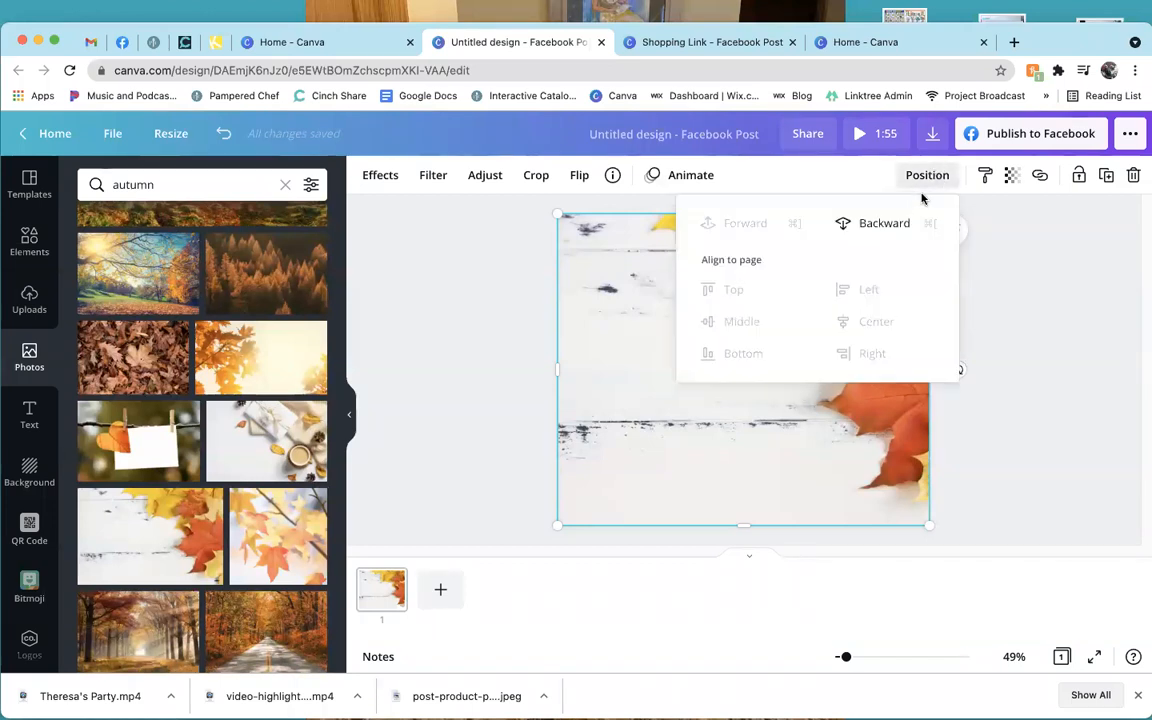
left_click(893, 226)
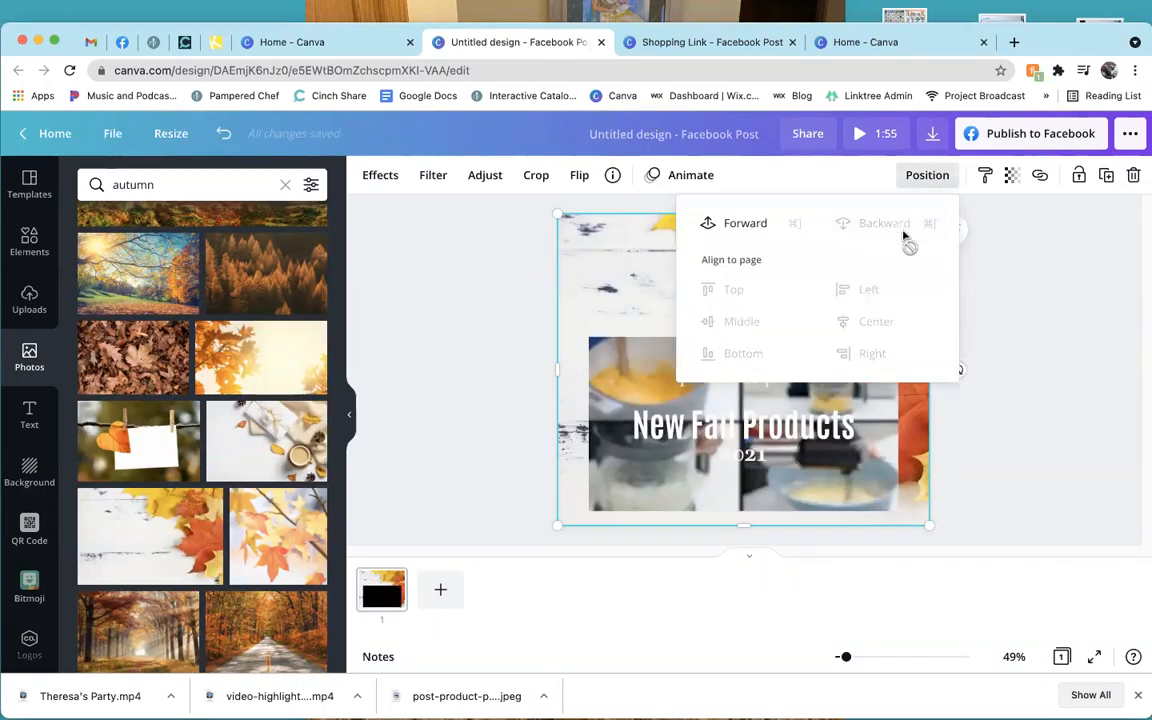
left_click(1102, 330)
Fade the autumn background photo to transparency 54.
left_click(840, 270)
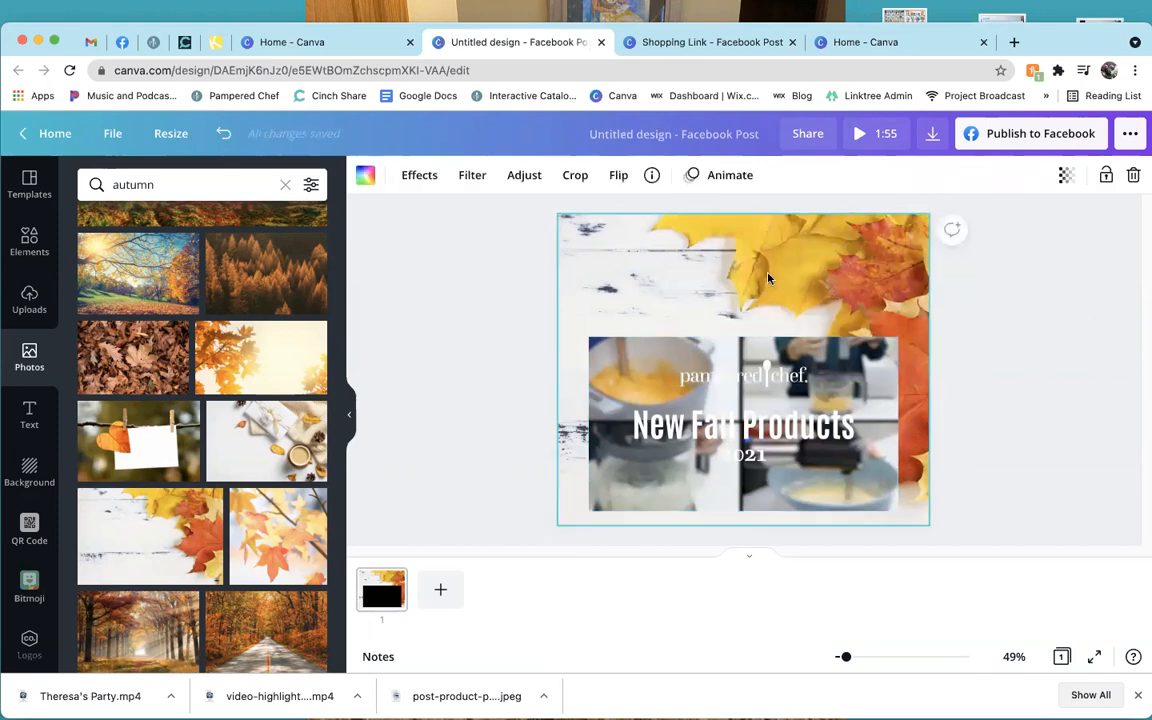
left_click(1065, 176)
left_click_drag(1015, 228, 968, 230)
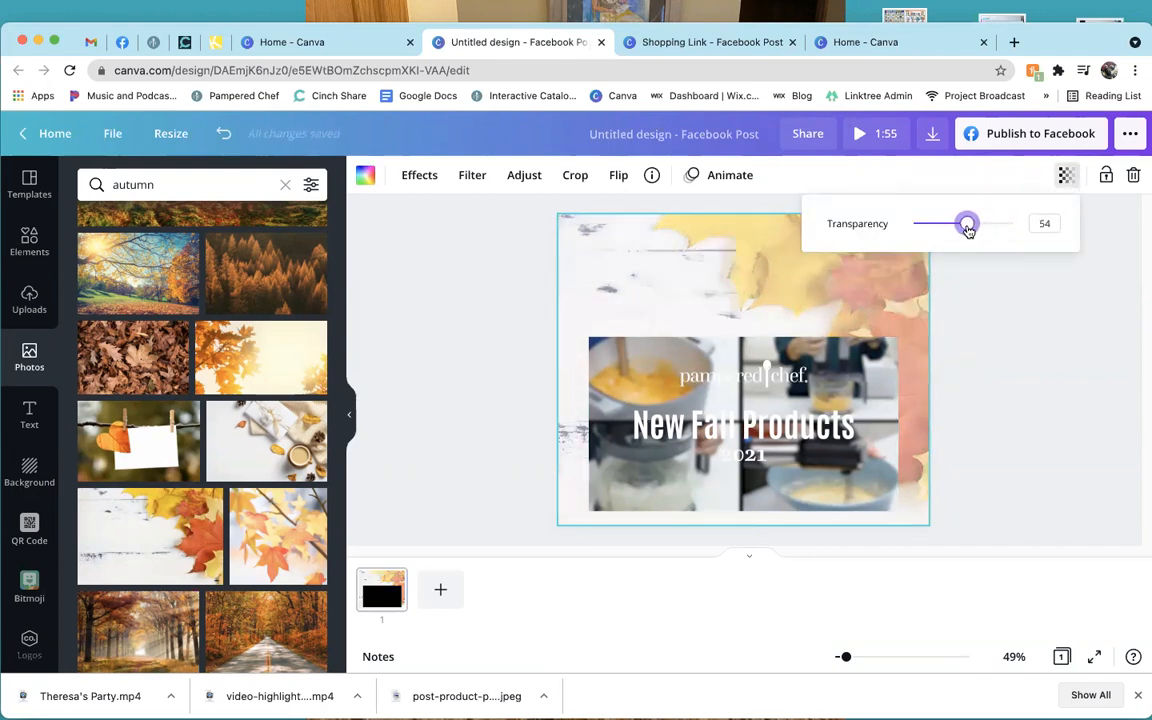
left_click(1016, 315)
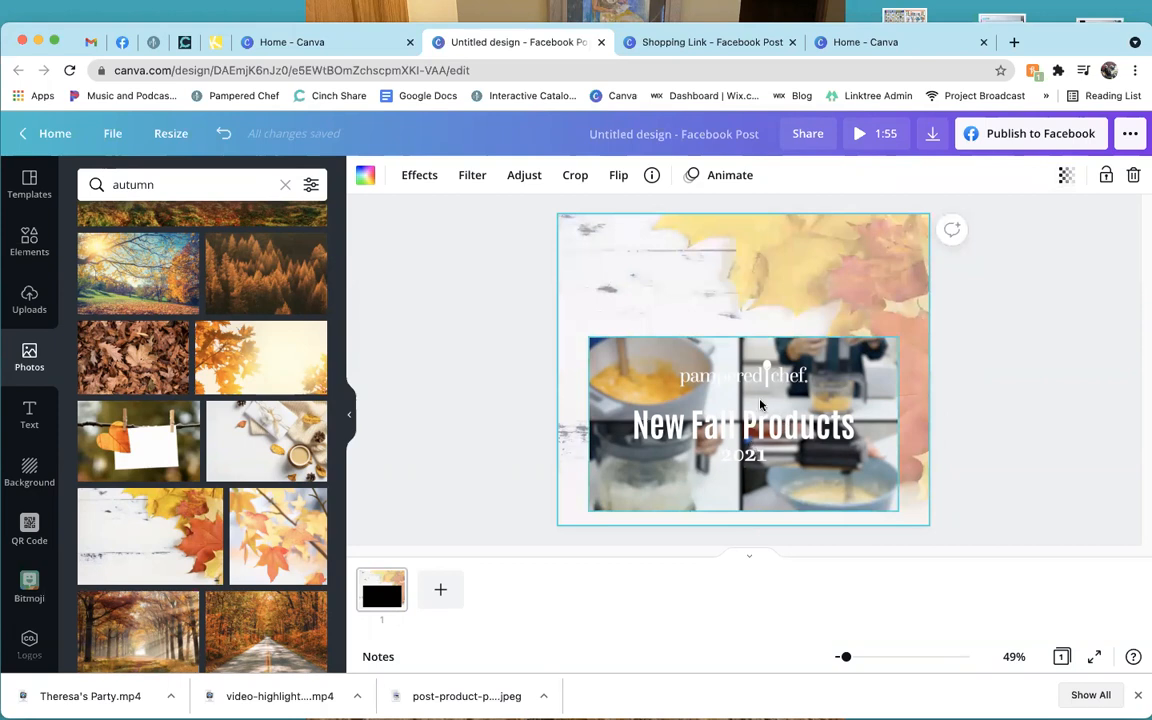
left_click(514, 352)
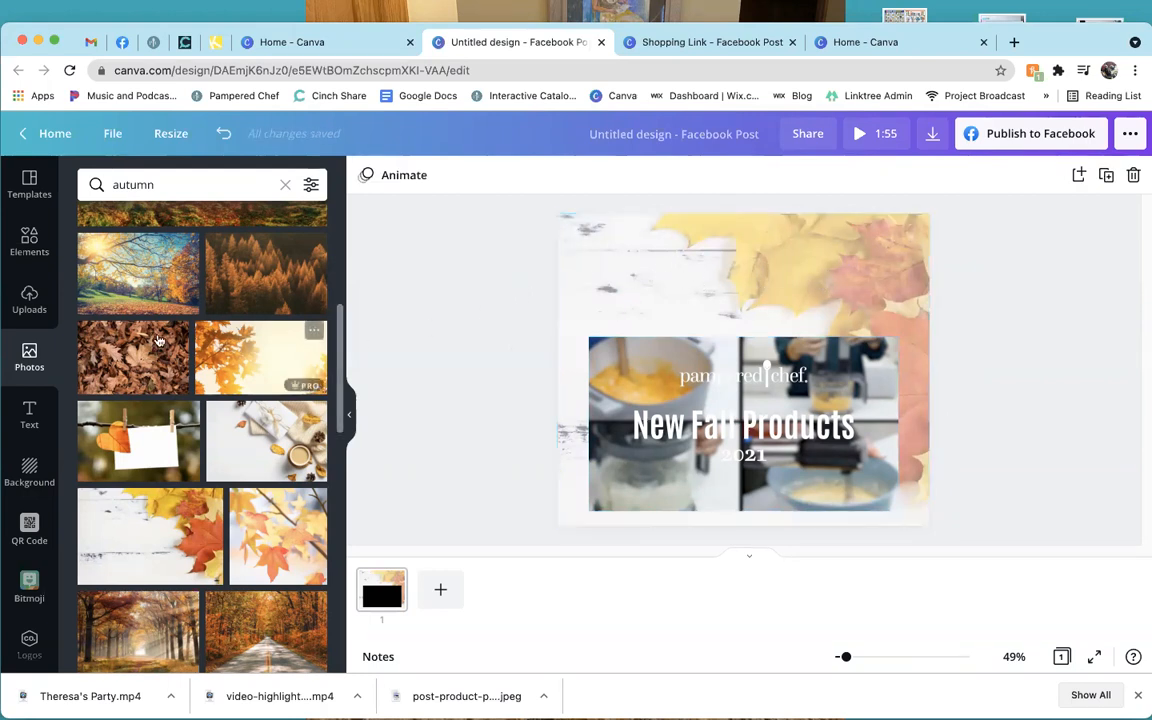
left_click(30, 416)
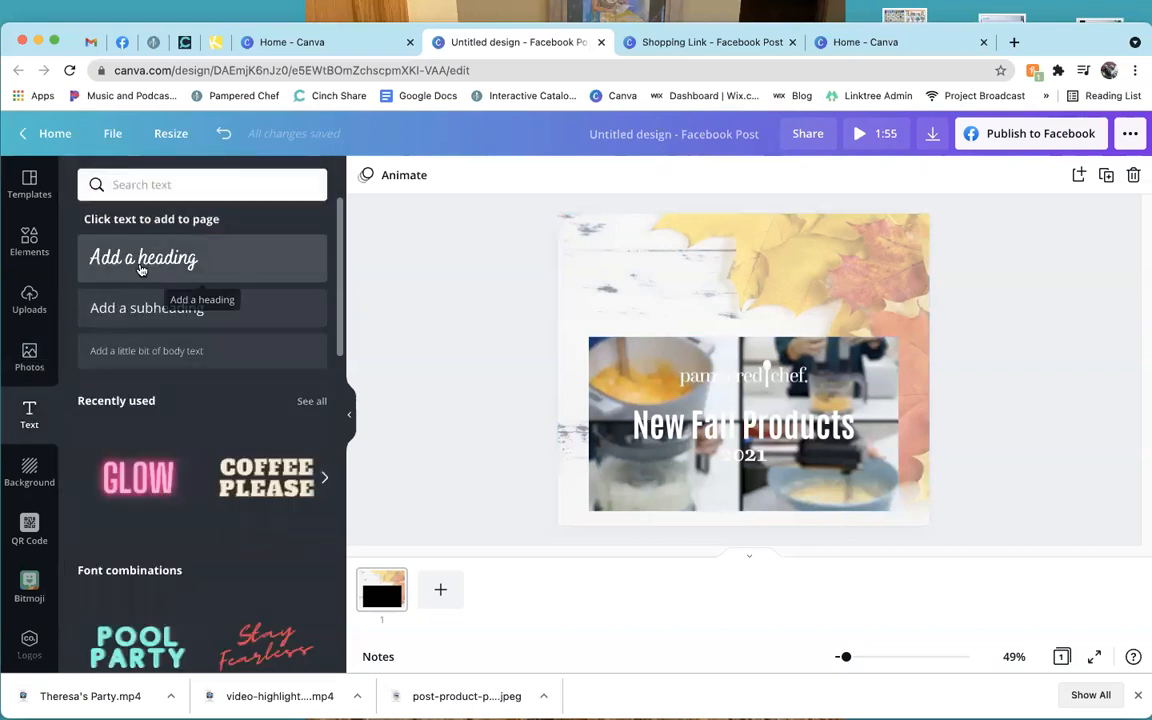
Add an enlarged heading at the top of the design reading 'Available September 1st'.
left_click(143, 259)
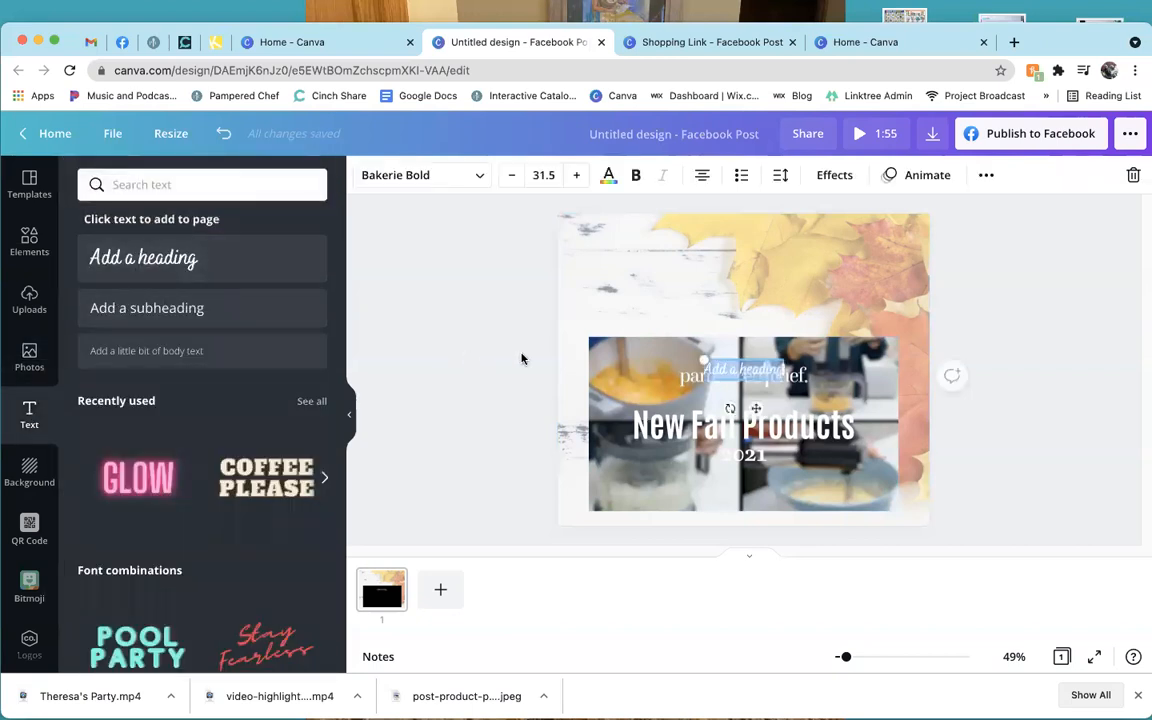
left_click_drag(697, 356, 611, 338)
left_click_drag(708, 398, 752, 312)
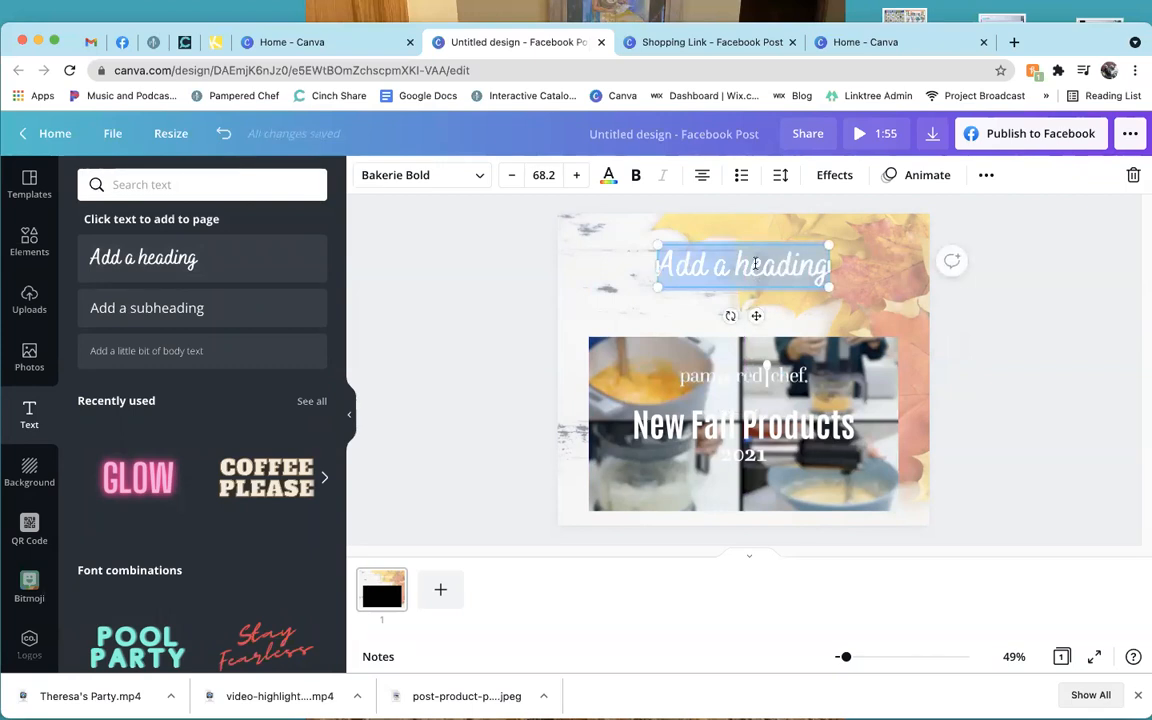
key("BackSpace")
type("Haail")
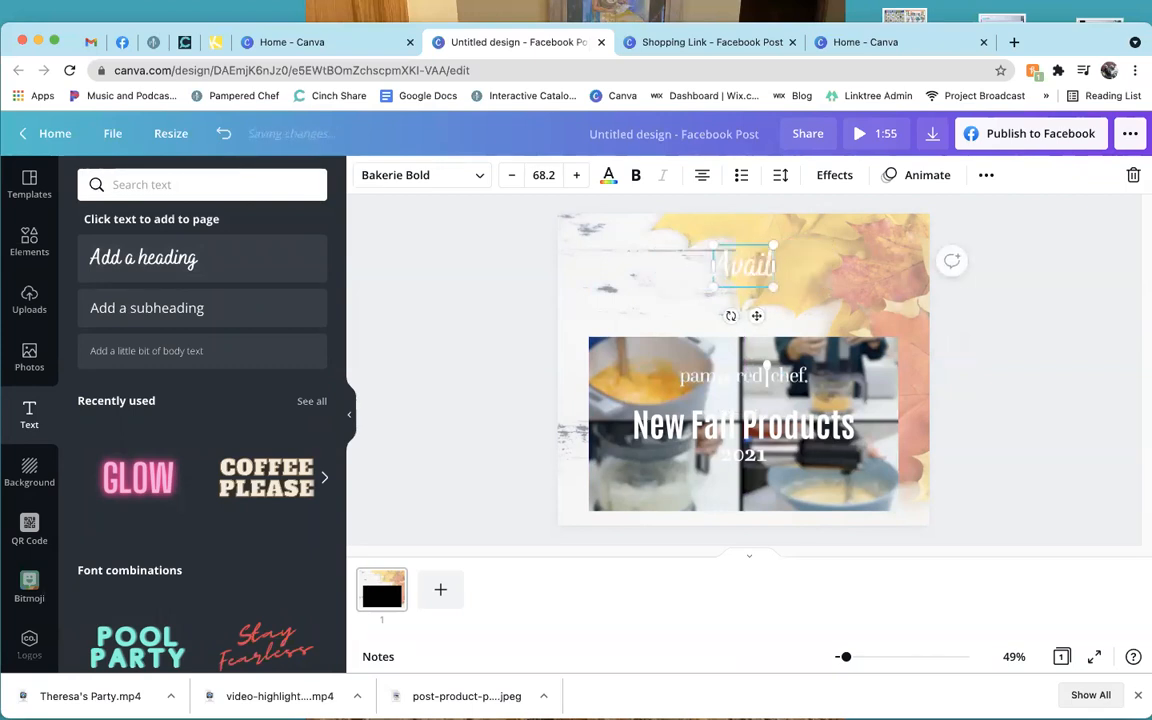
type("able Septem")
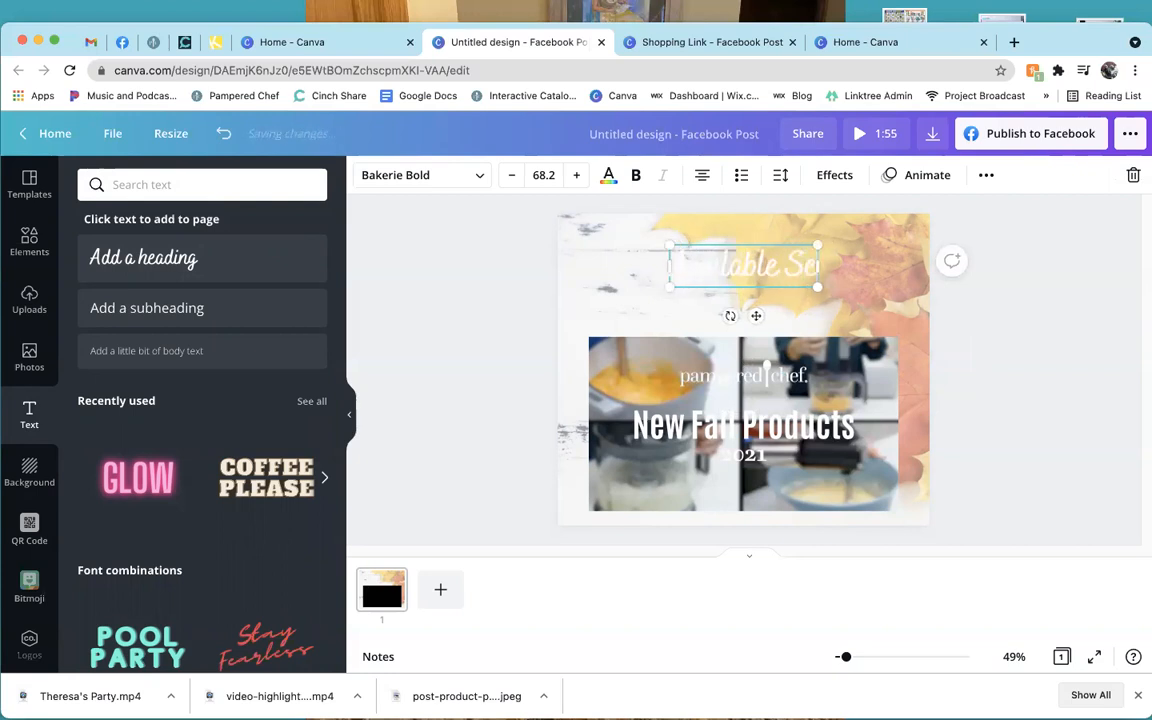
type("ber 1st")
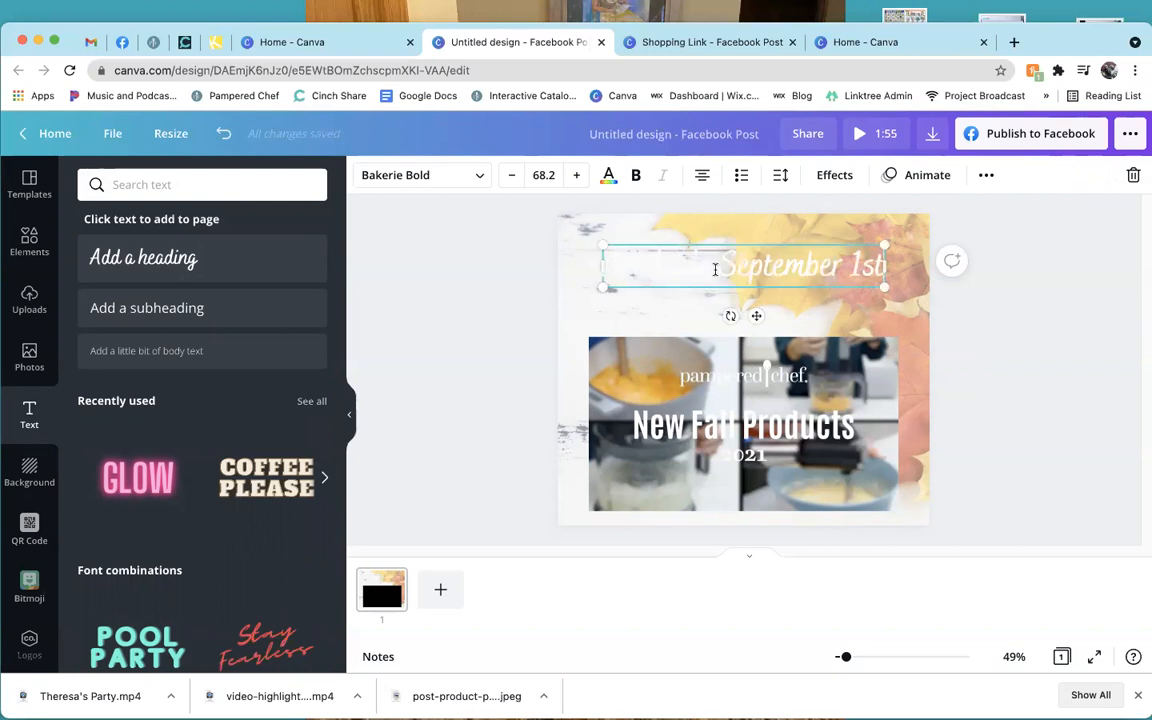
Make the 'Available September 1st' heading text black.
double_click(669, 270)
key("BackSpace")
key("ctrl+z")
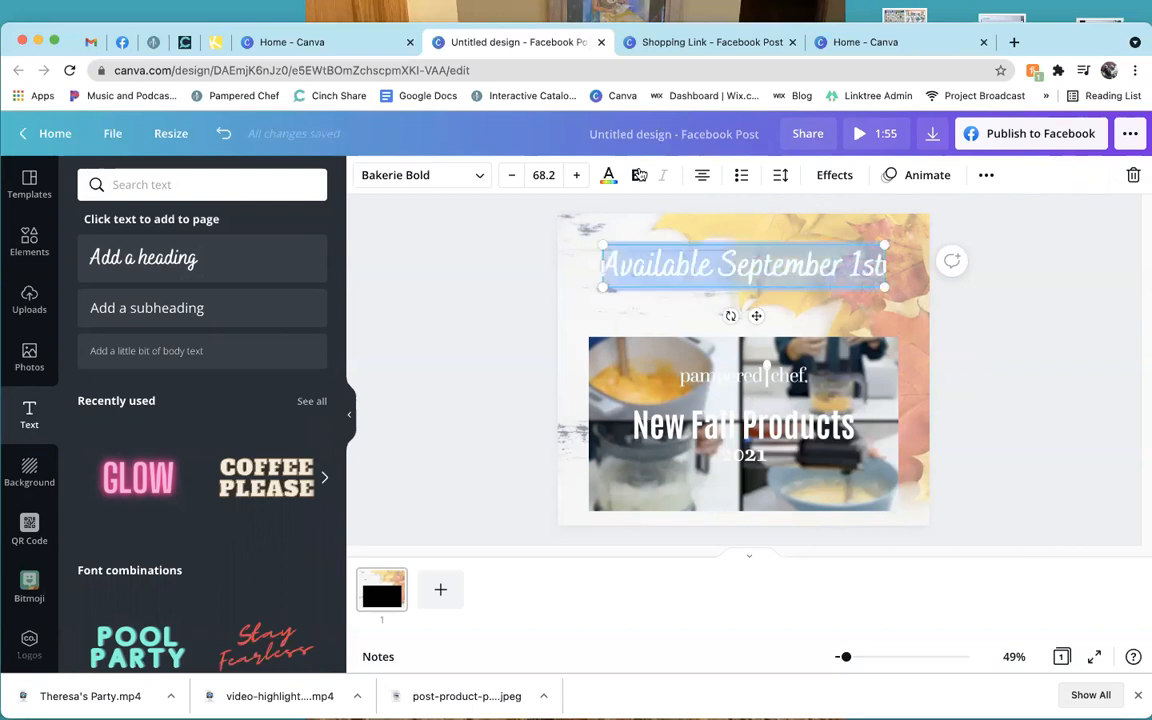
left_click(608, 175)
left_click(94, 509)
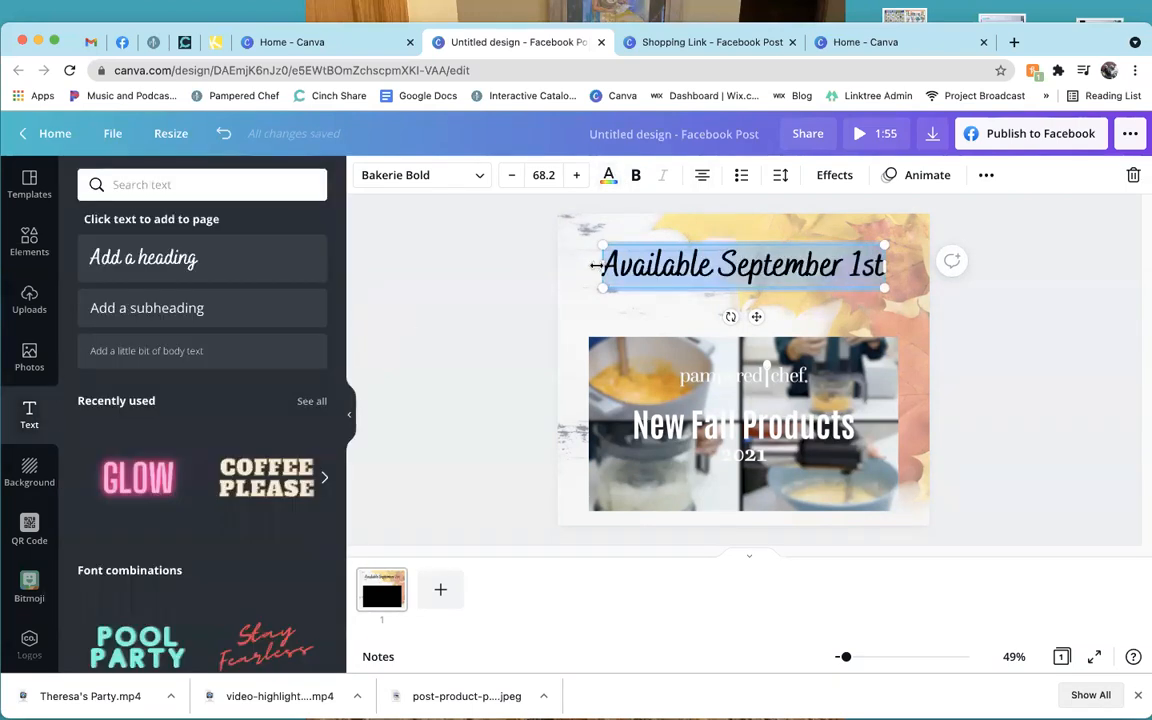
Try the fonts Coming Soon, Bright Sunshine Caps, Schoolbell and Give You Glory on the heading.
left_click(456, 185)
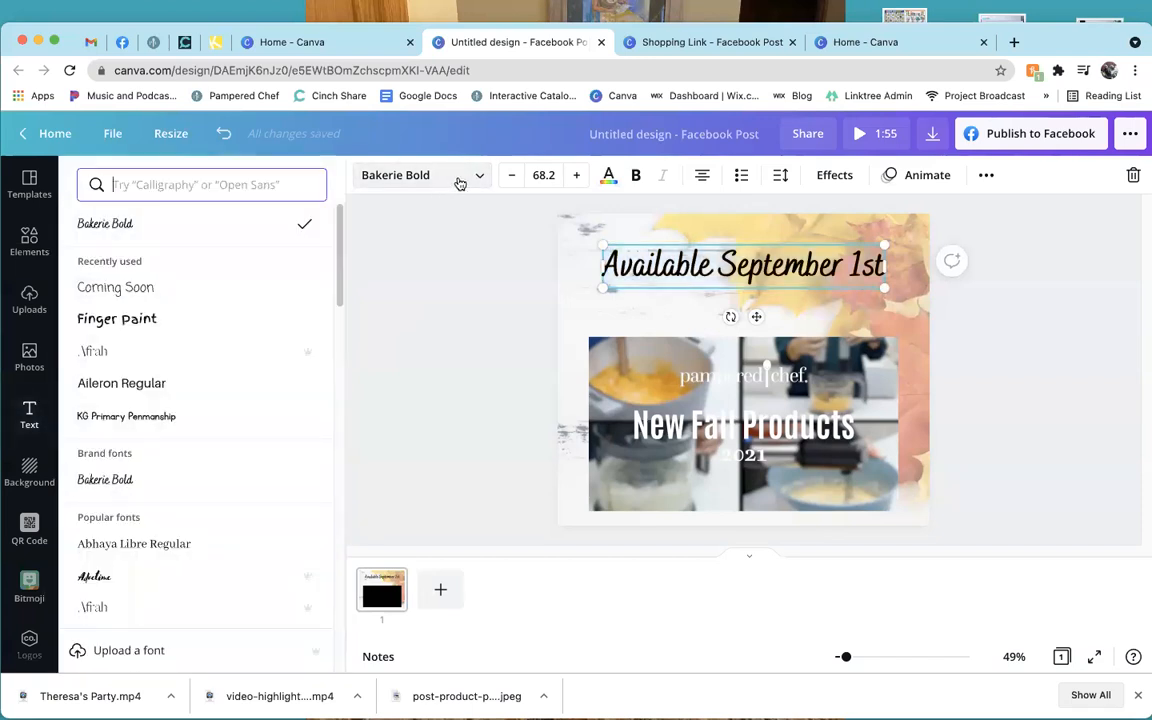
left_click(180, 296)
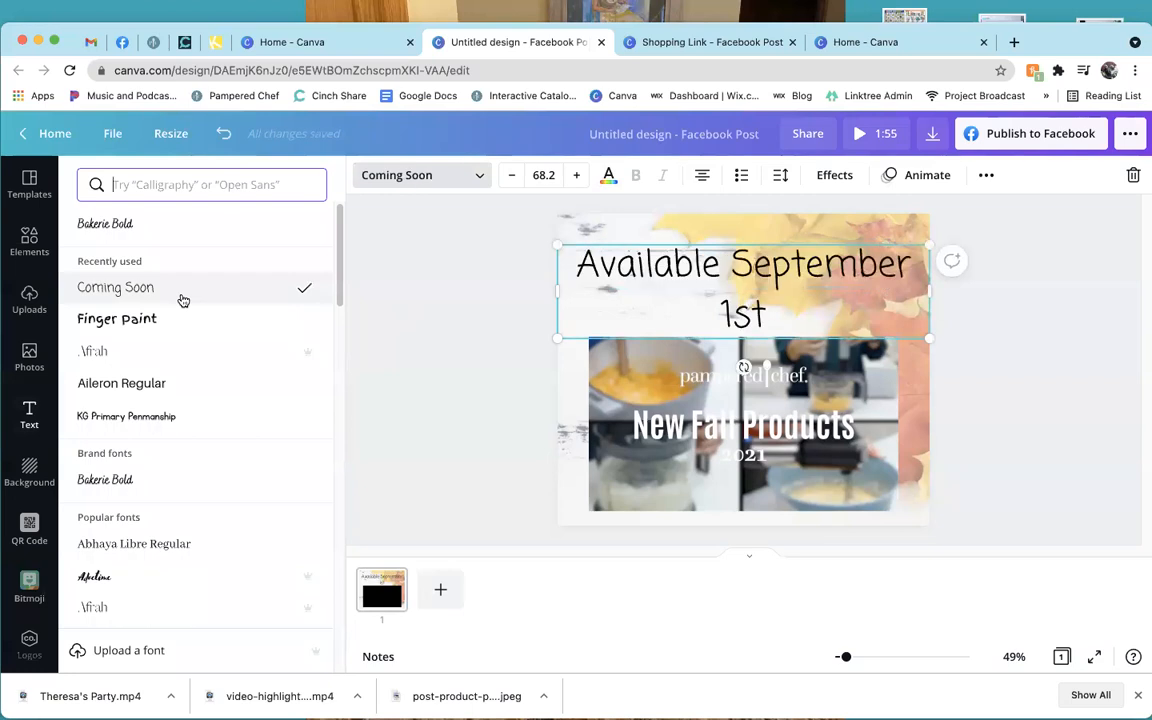
left_click(192, 185)
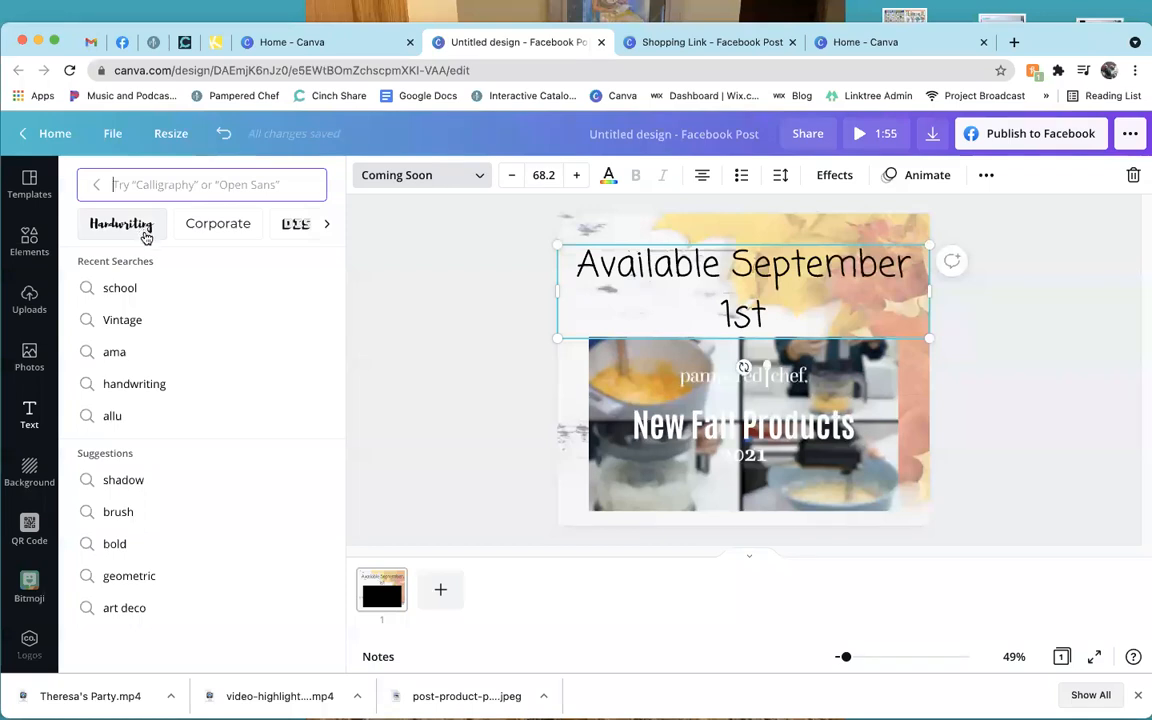
left_click(146, 237)
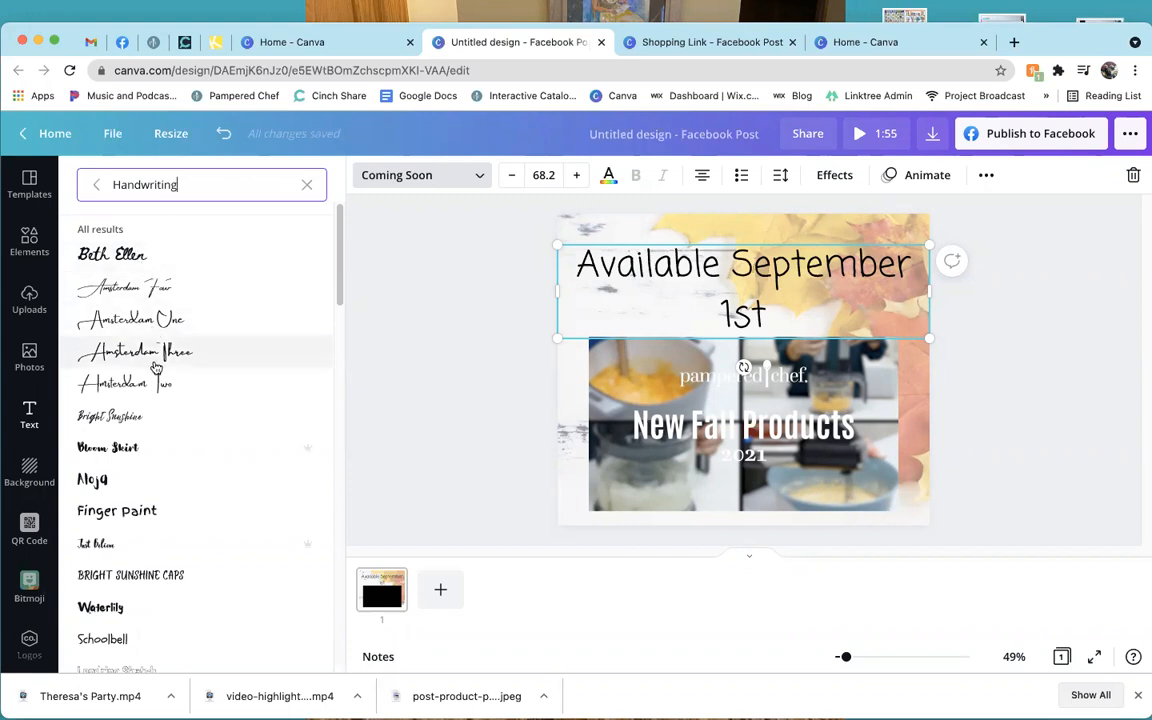
left_click(190, 577)
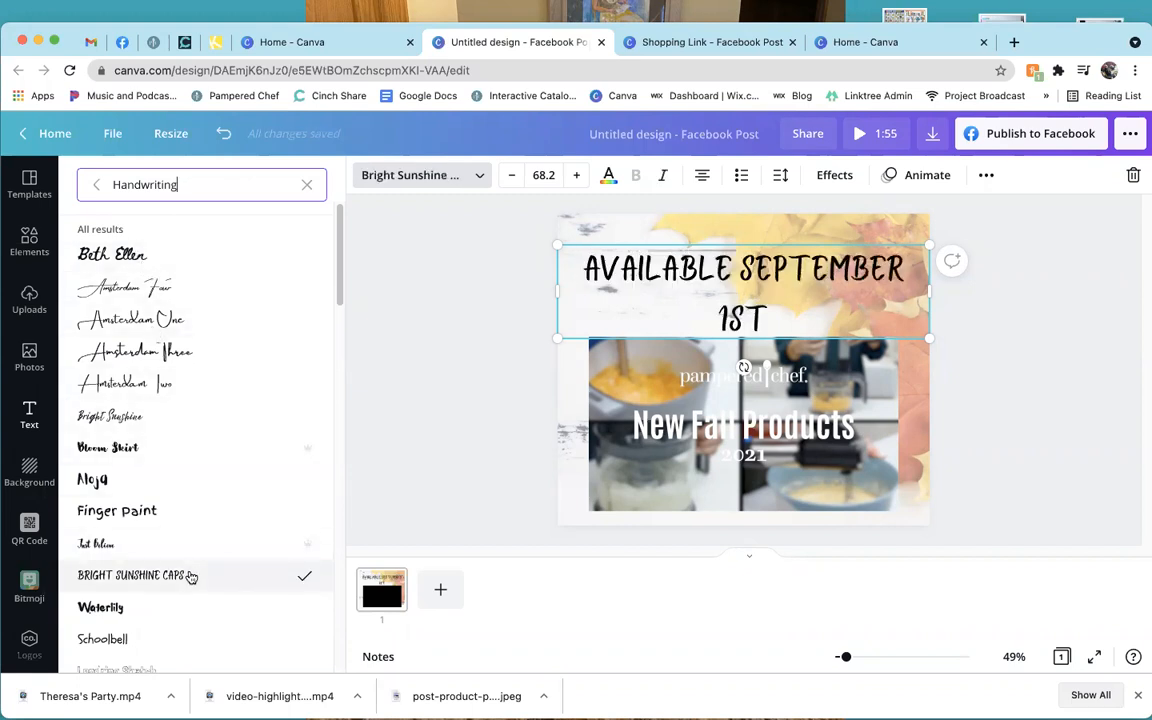
scroll(190, 577, "down", 3)
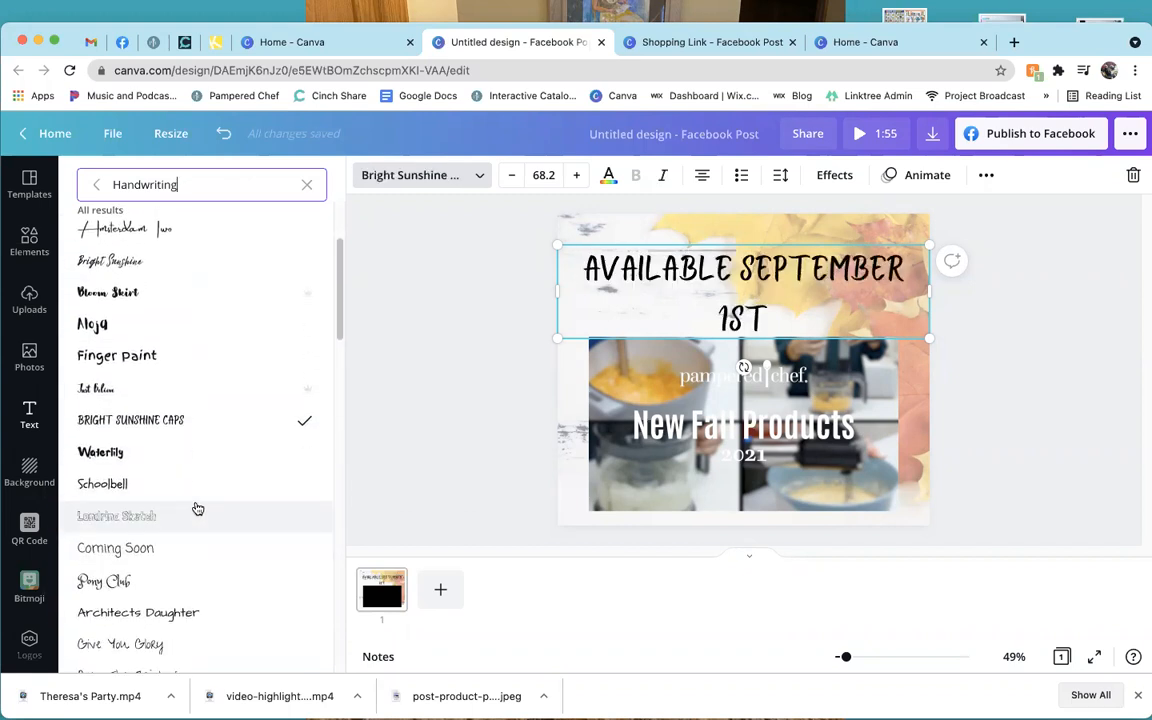
left_click(200, 489)
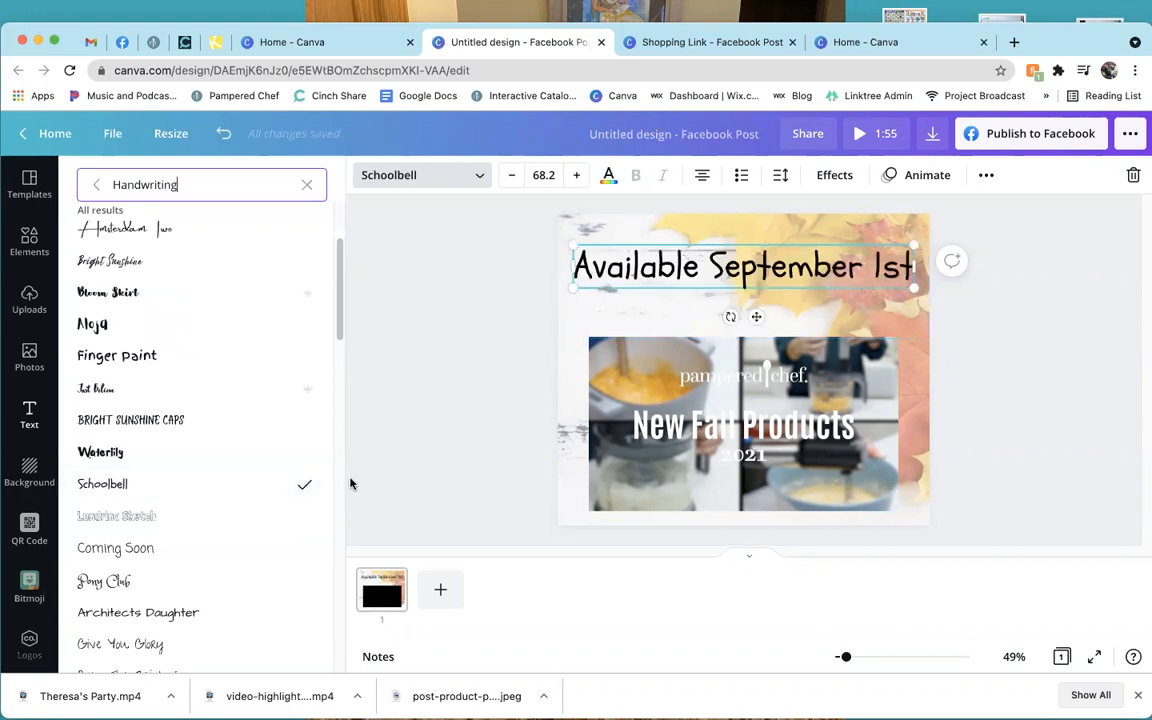
scroll(180, 545, "down", 2)
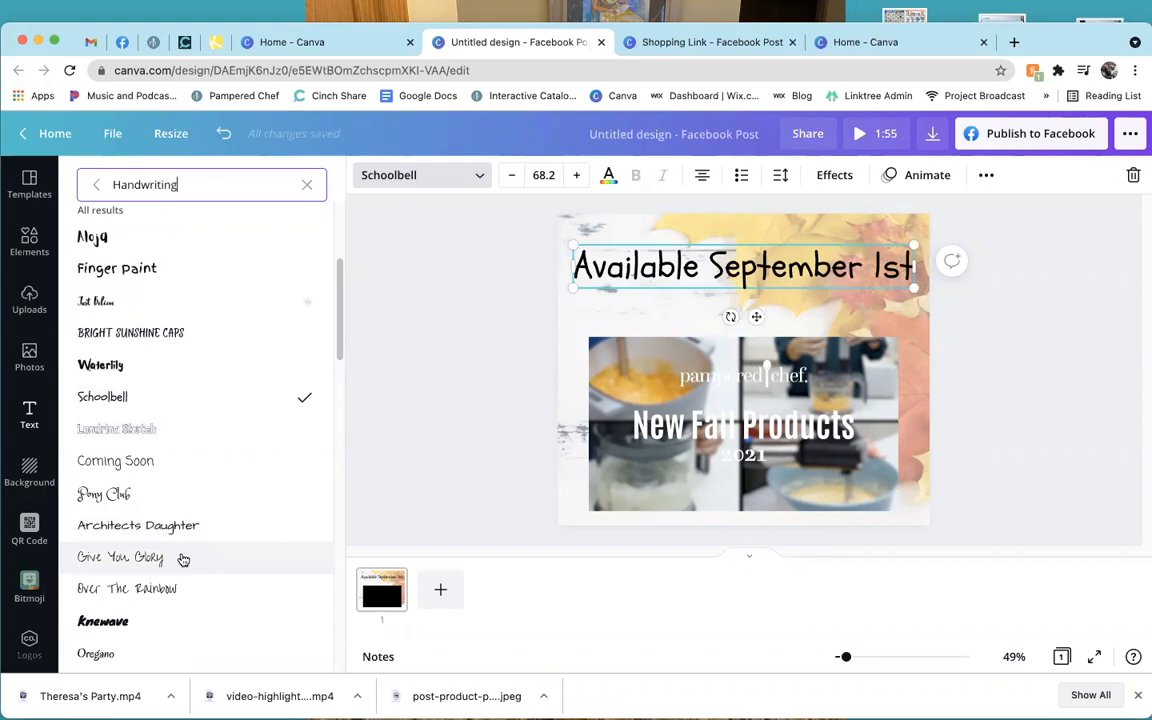
left_click(183, 559)
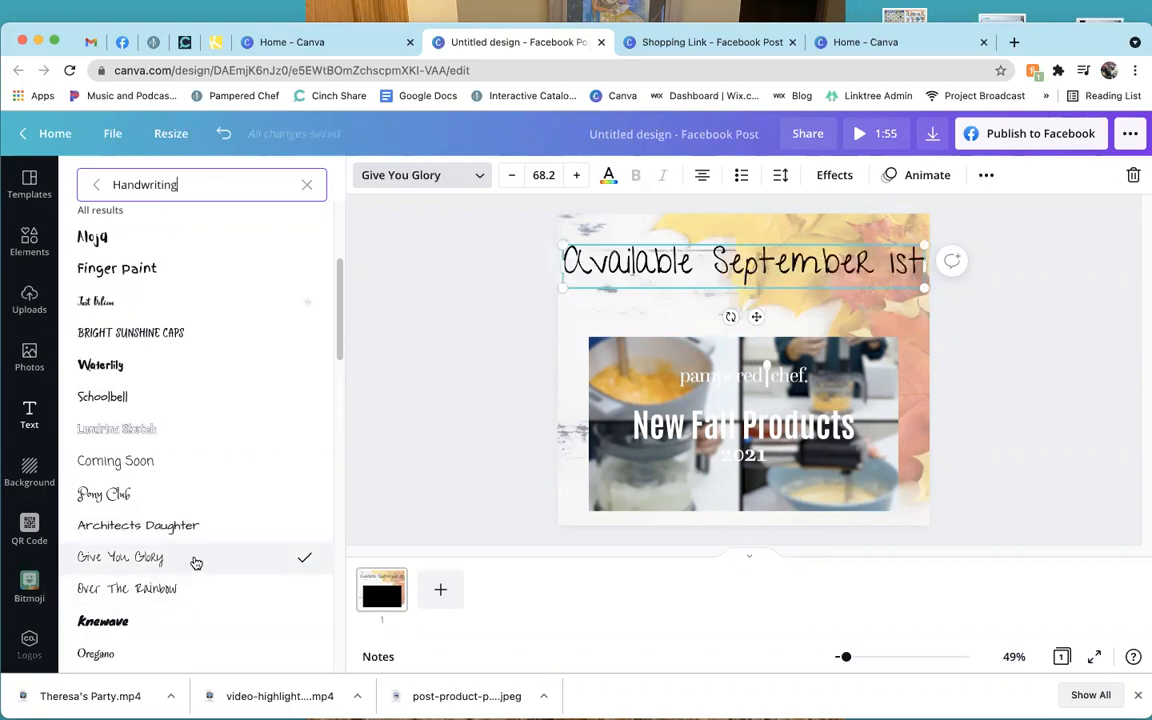
Break the heading before 'September' and set all of it in Over The Rainbow.
left_click(709, 265)
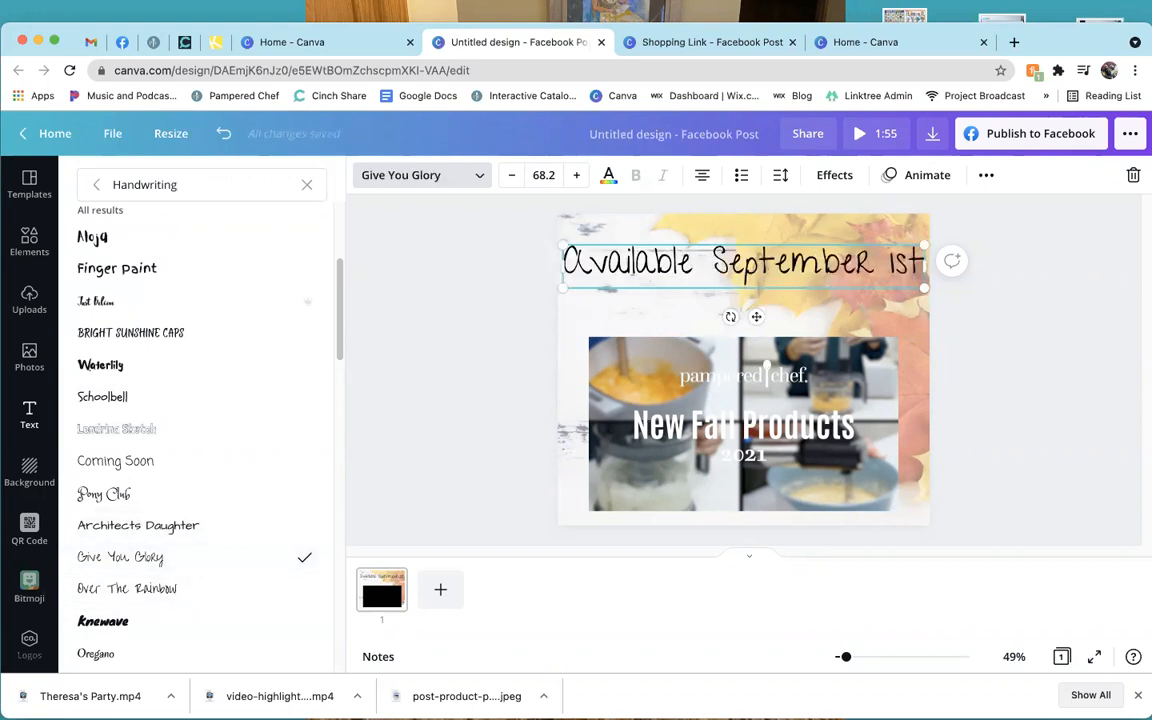
key("Return")
left_click_drag(810, 244, 809, 219)
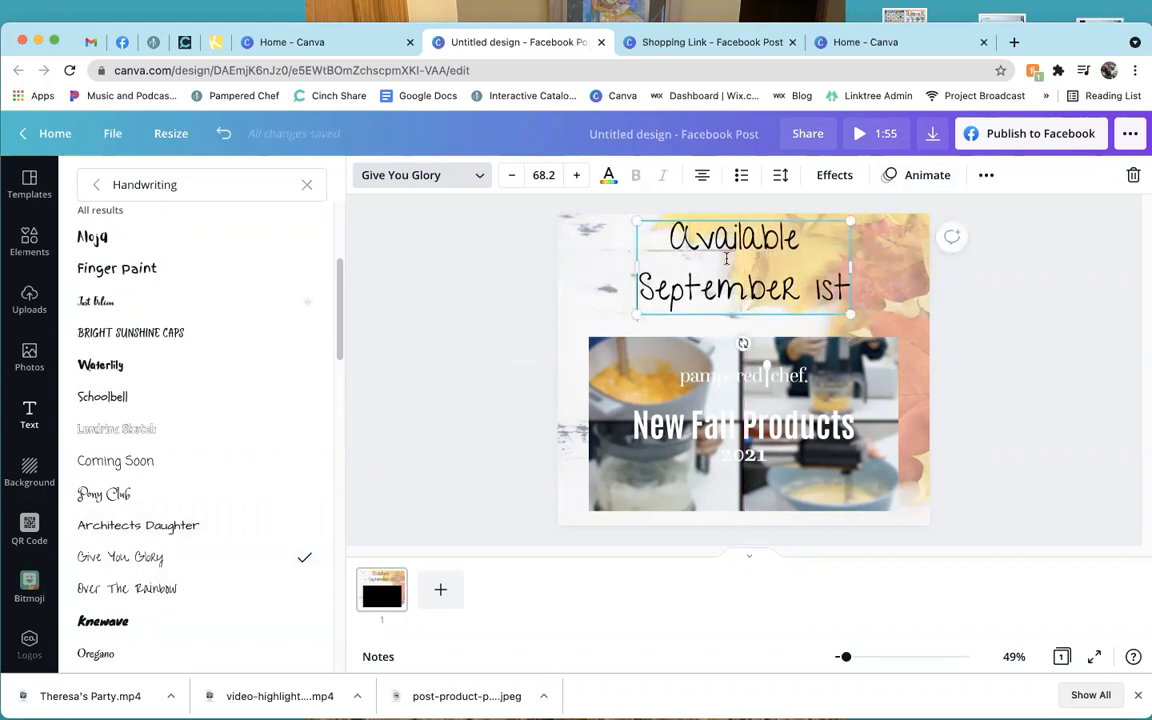
left_click(174, 589)
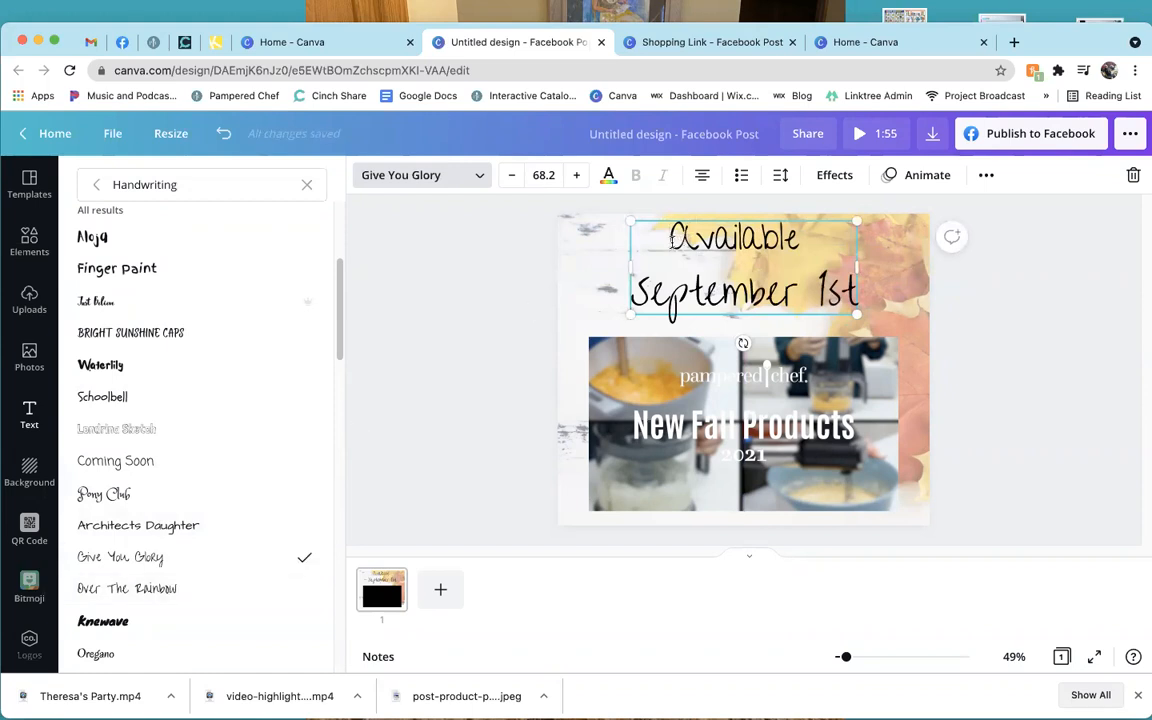
double_click(672, 238)
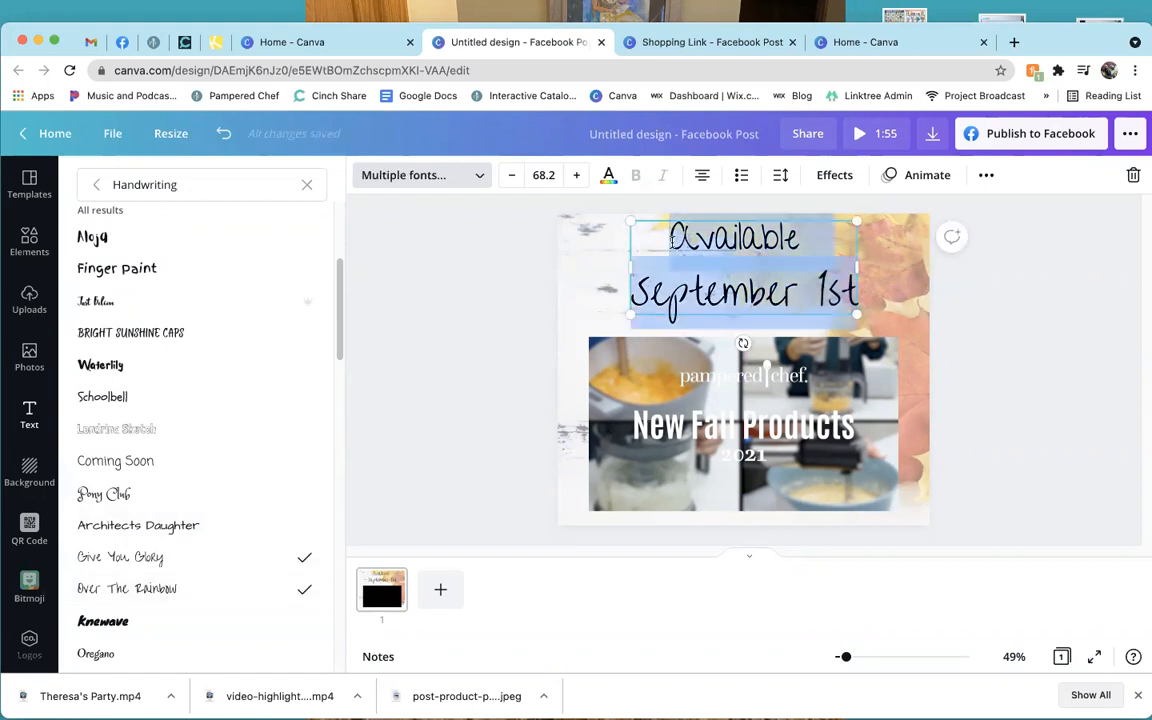
left_click(247, 589)
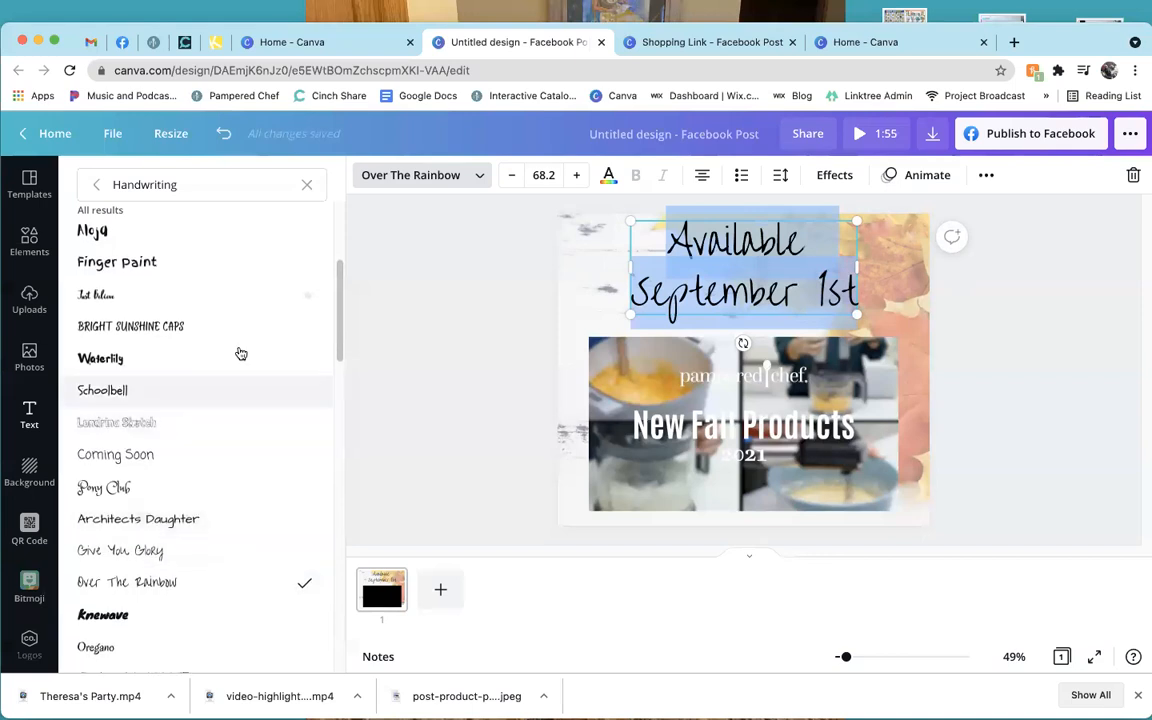
scroll(231, 334, "up", 5)
left_click(254, 194)
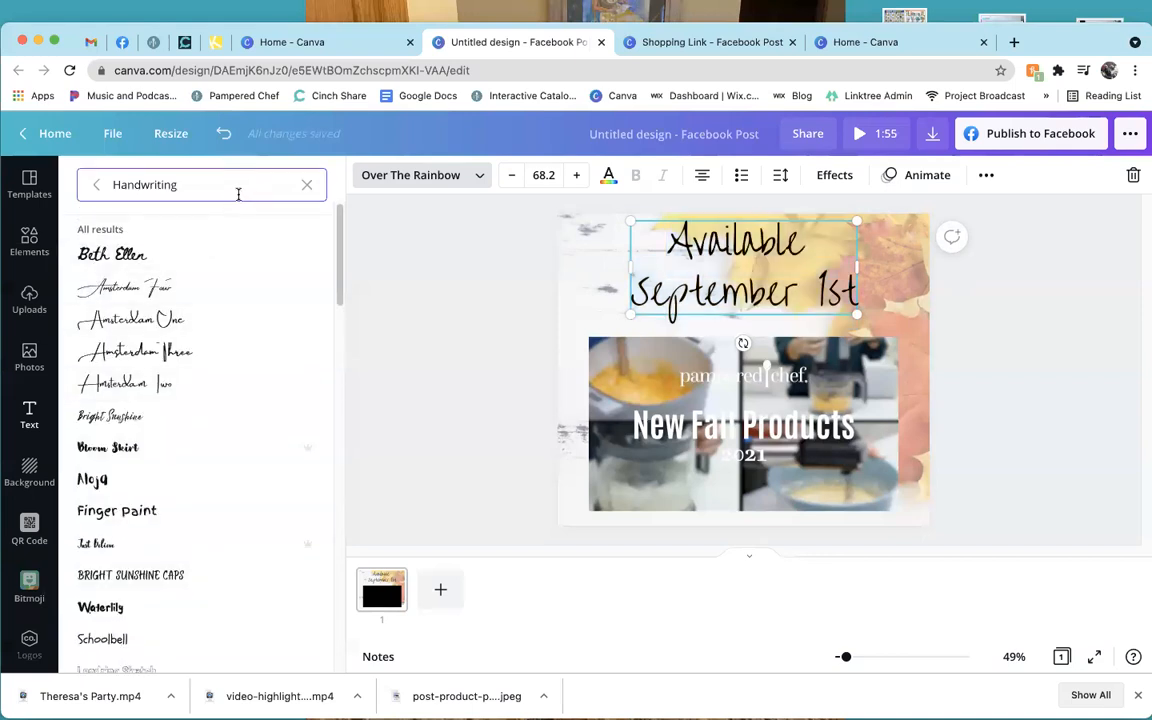
left_click(307, 185)
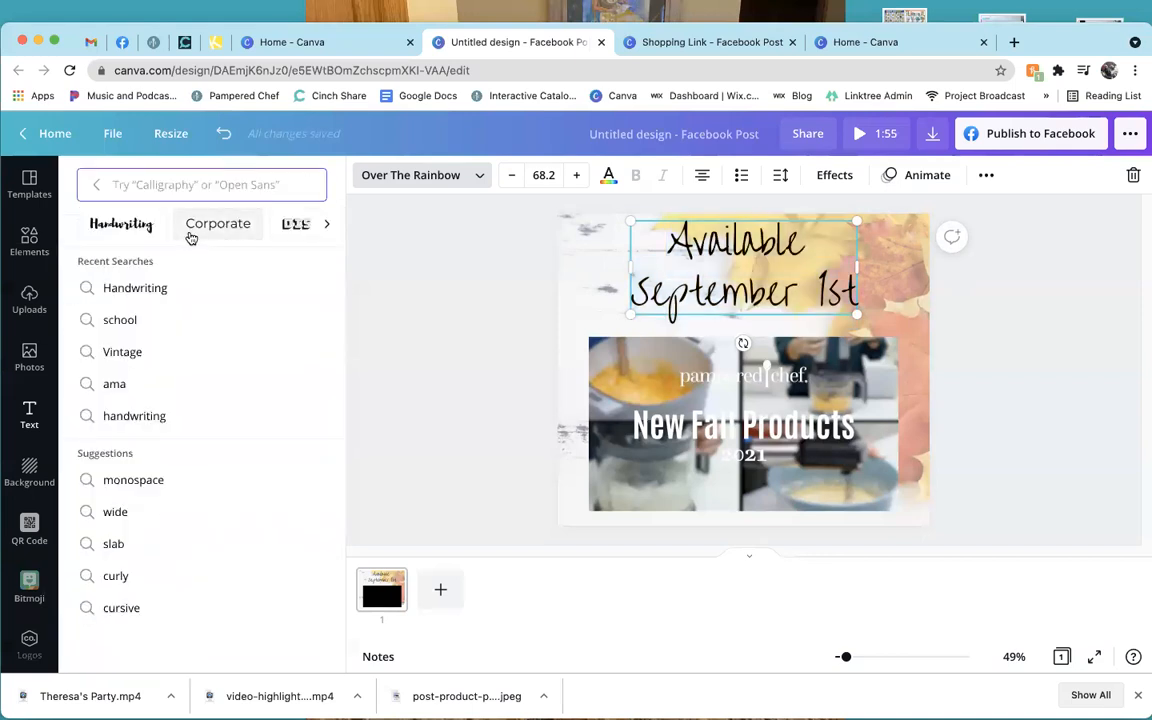
Browse the Paragraph font category, then clear that search.
left_click(312, 229)
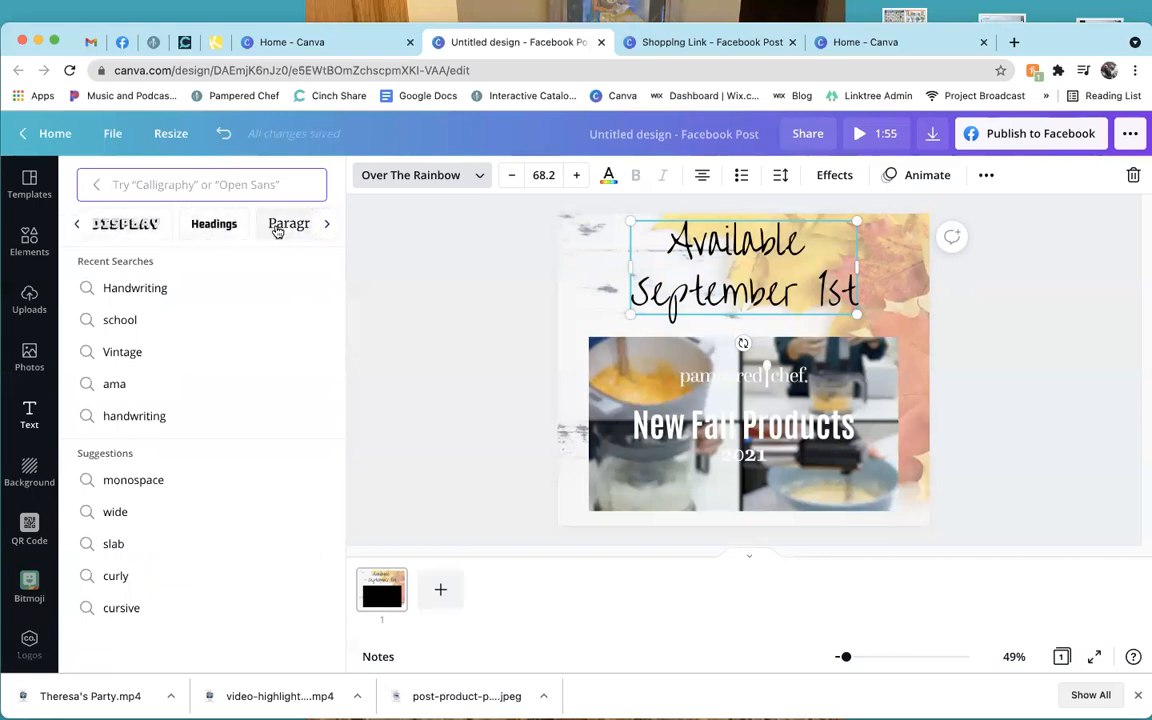
left_click(318, 228)
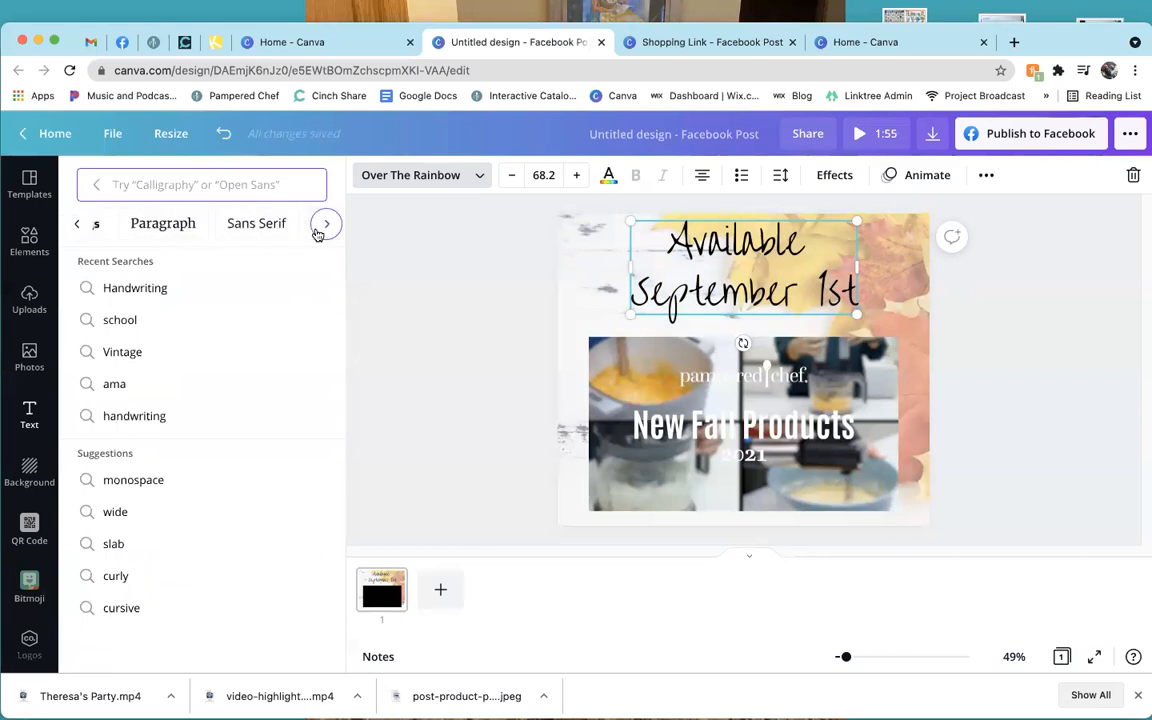
left_click(134, 224)
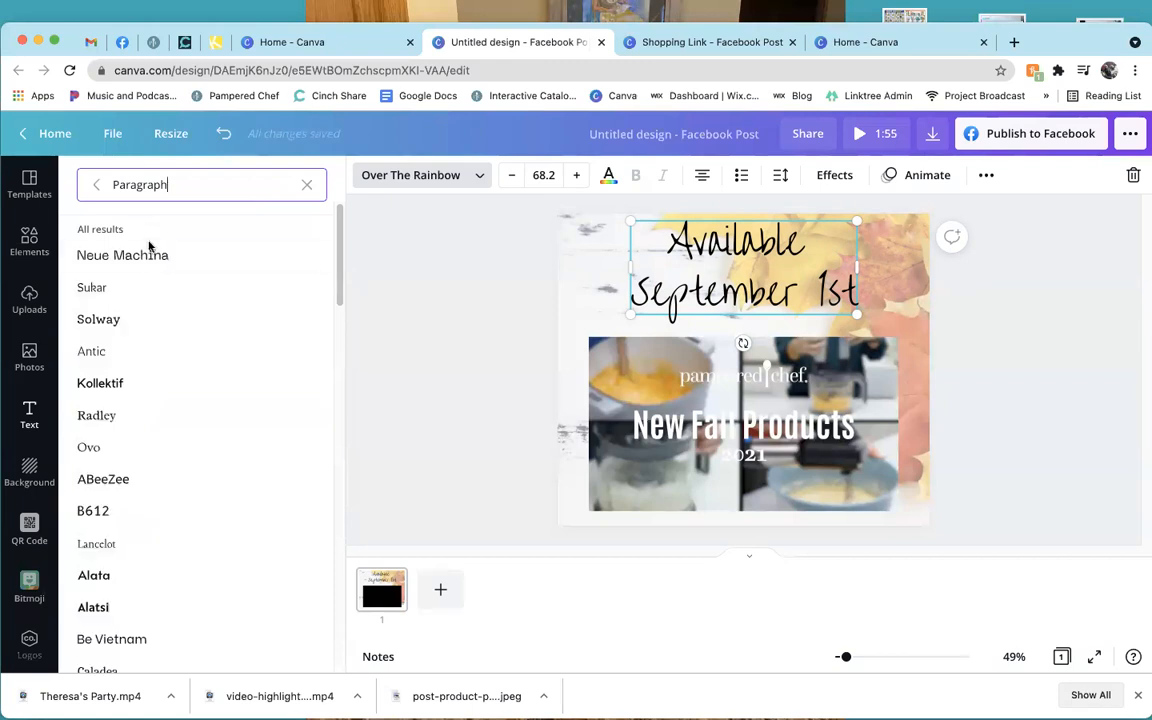
left_click(309, 189)
From the Vintage fonts, try Vintage Rotter, then apply Glass Antiqua to the heading.
left_click(323, 225)
left_click(323, 225)
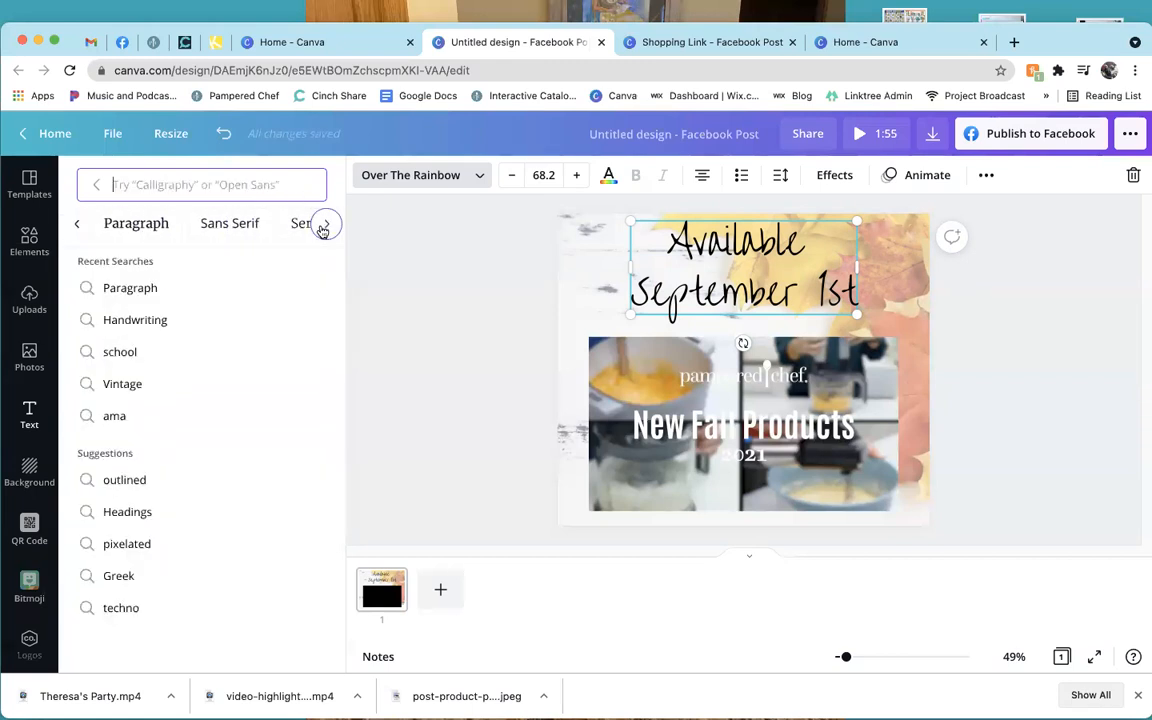
left_click(323, 226)
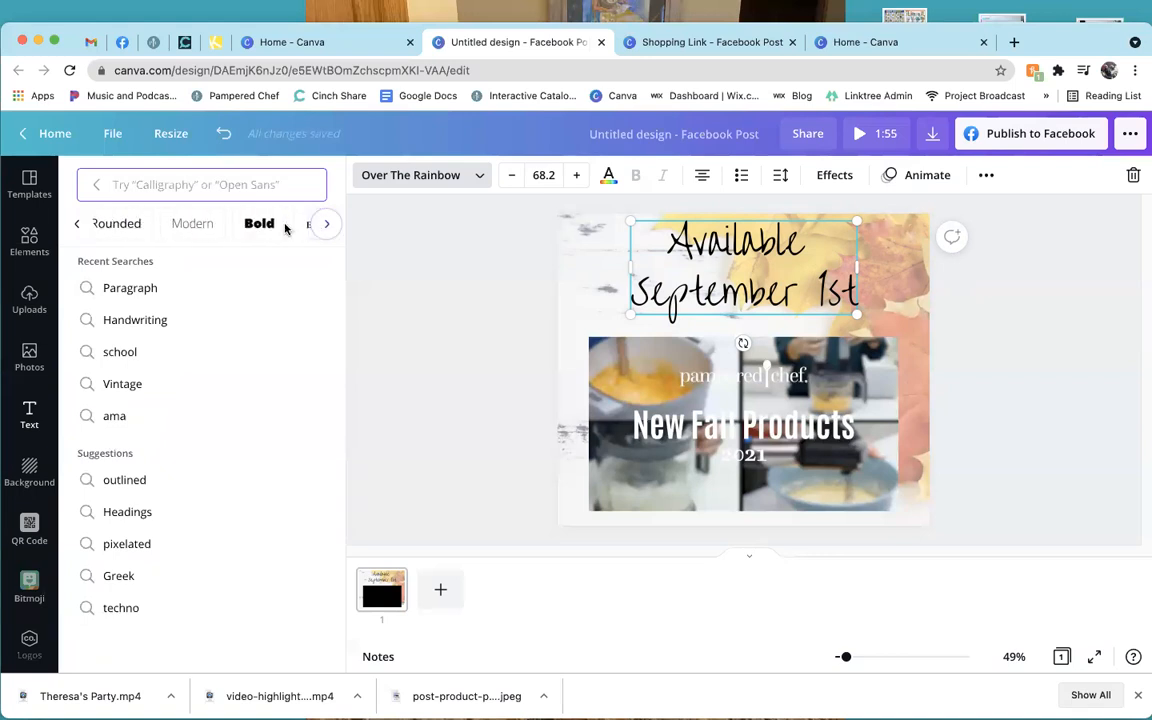
left_click(324, 226)
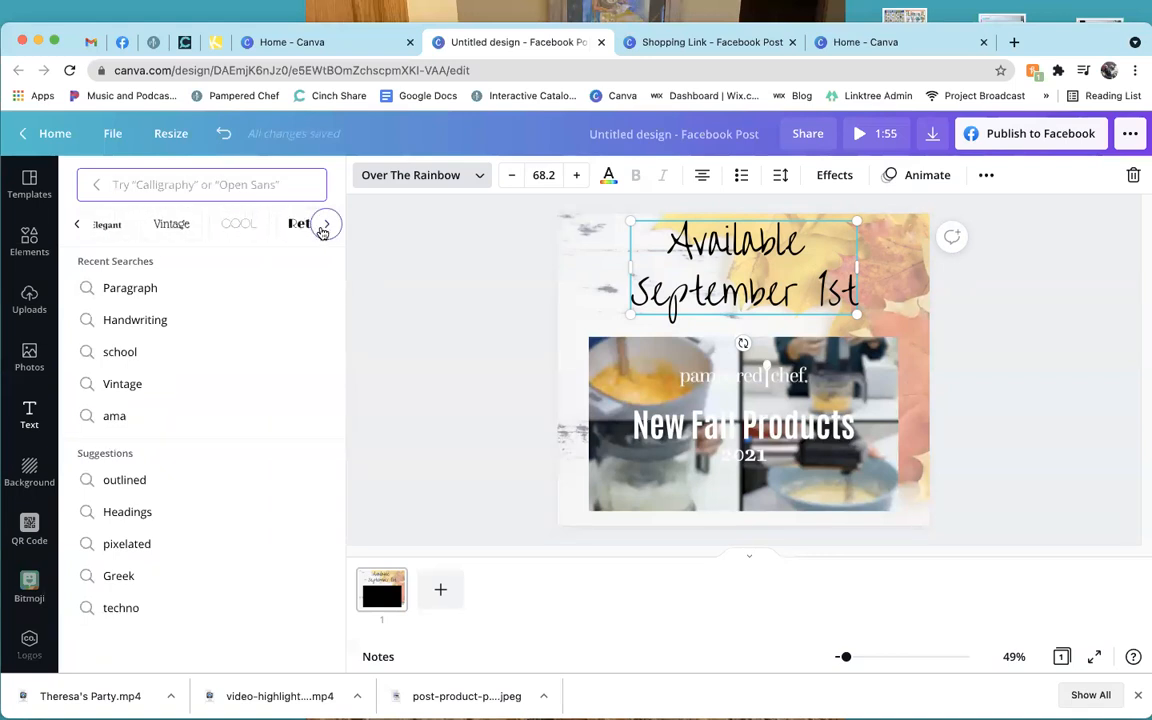
left_click(172, 224)
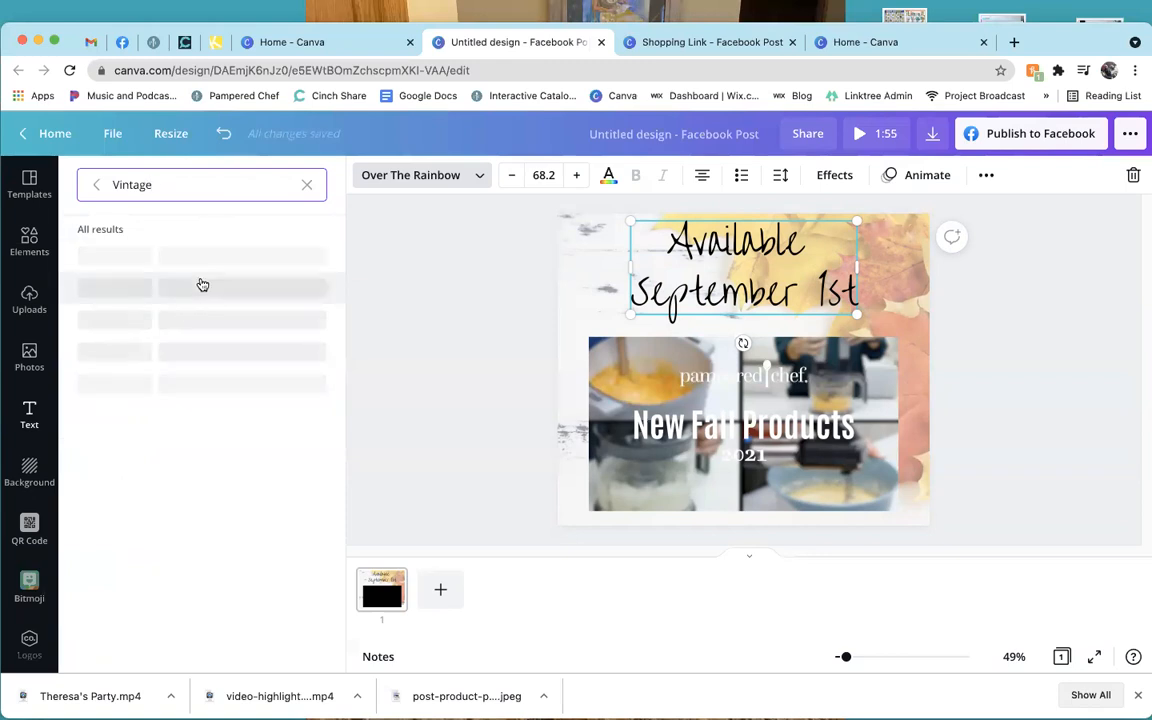
left_click(202, 266)
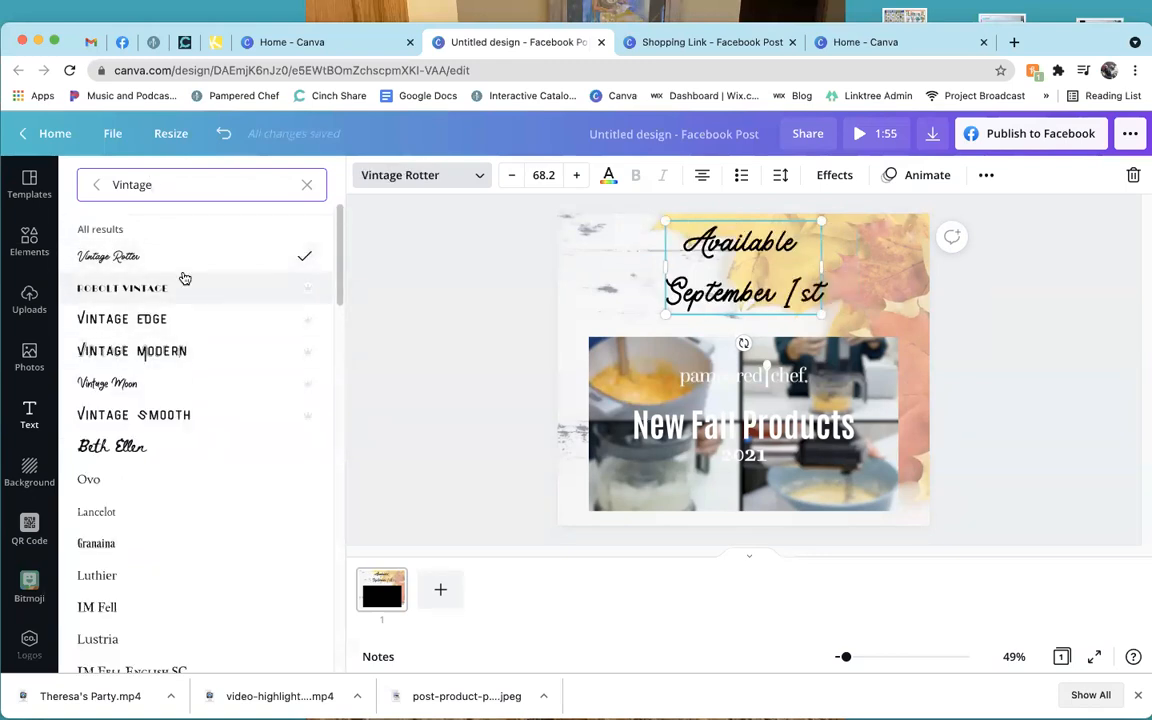
scroll(189, 387, "down", 2)
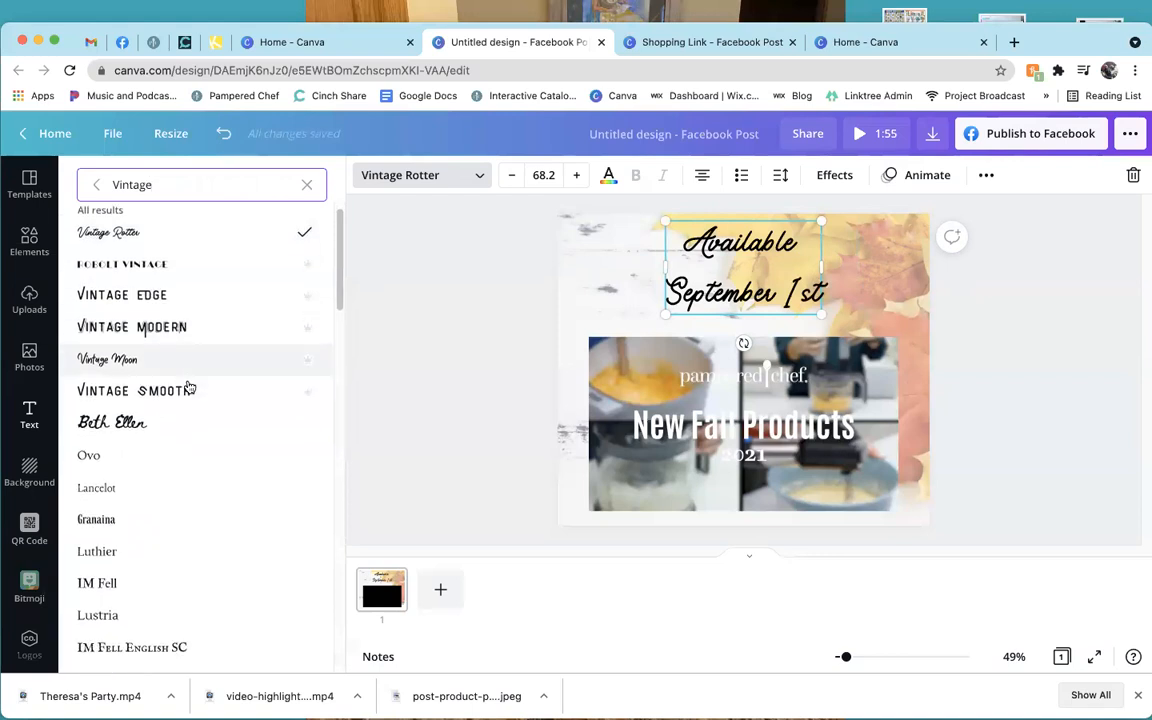
scroll(189, 387, "down", 8)
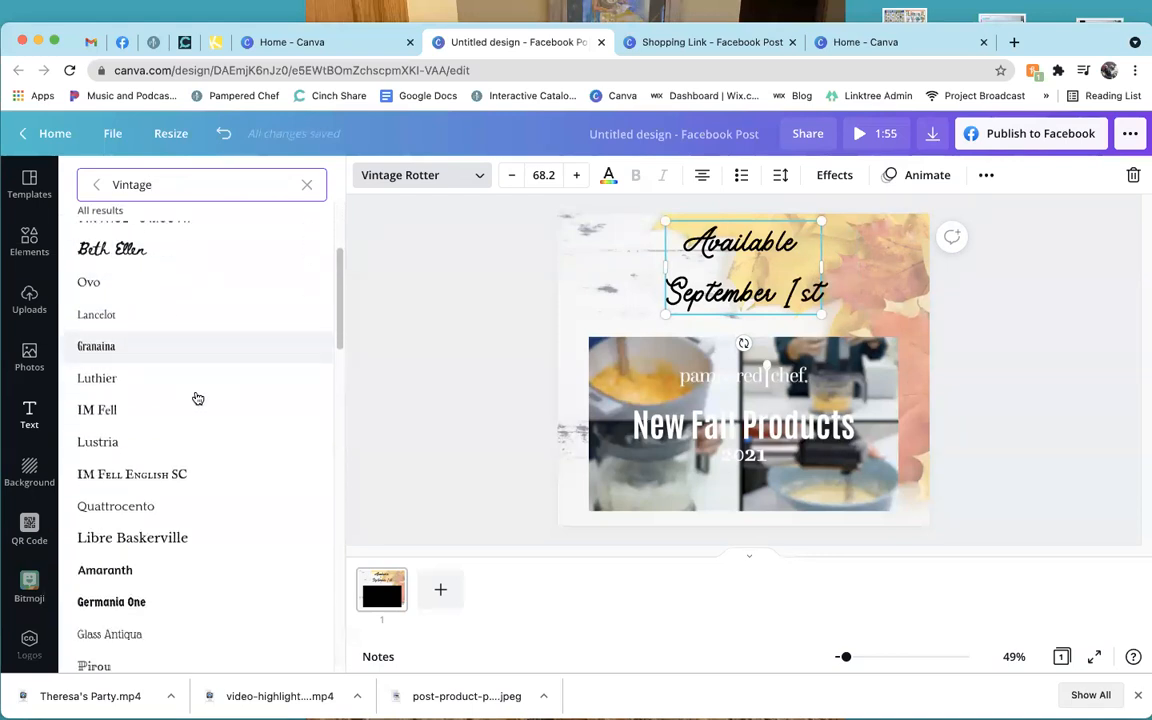
scroll(198, 398, "down", 8)
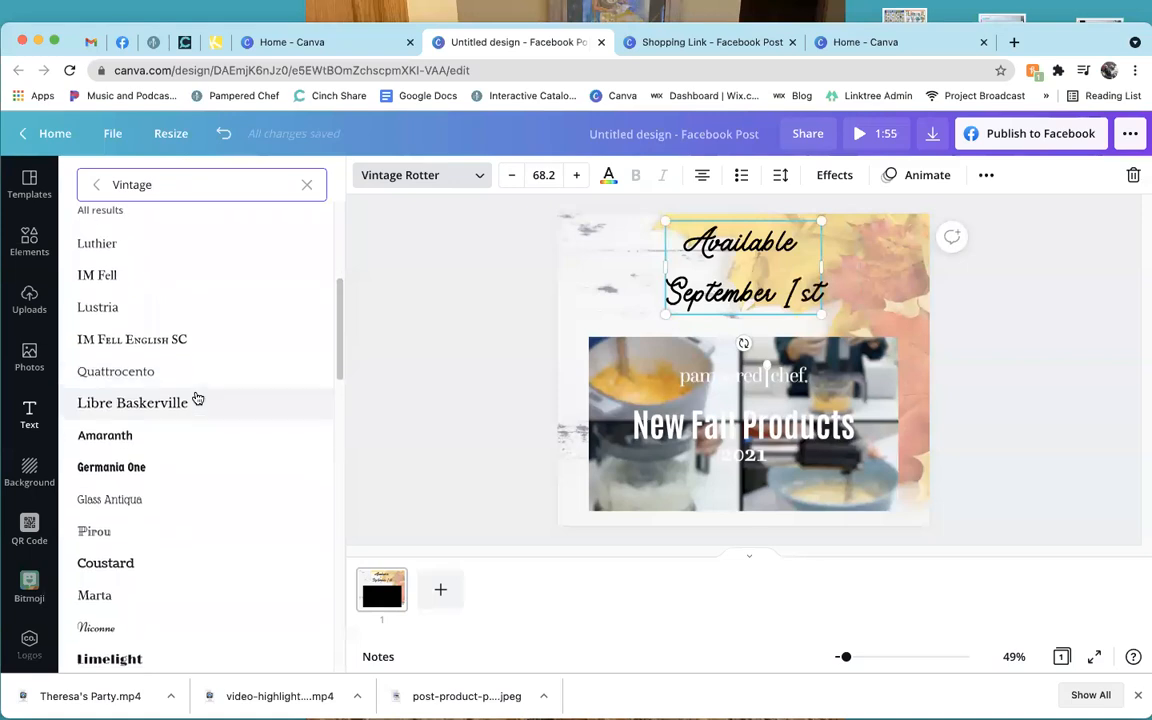
left_click(231, 272)
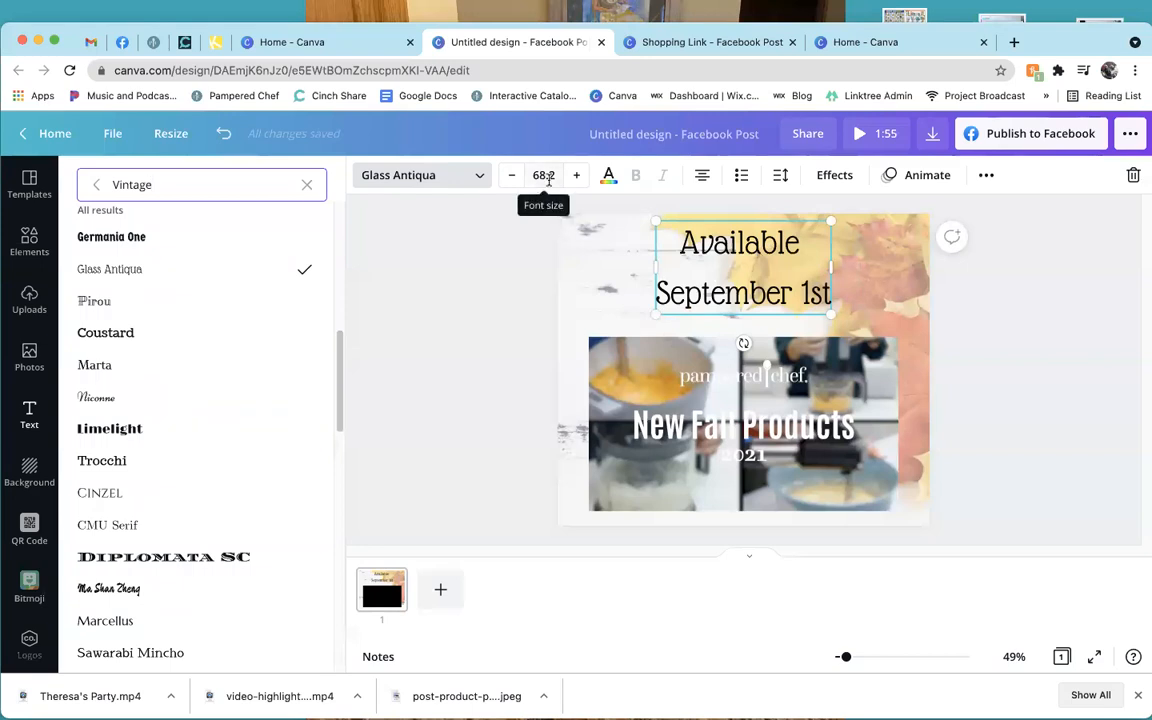
Enlarge the heading to size 84.8 and centre it horizontally above the video.
left_click_drag(655, 313, 625, 329)
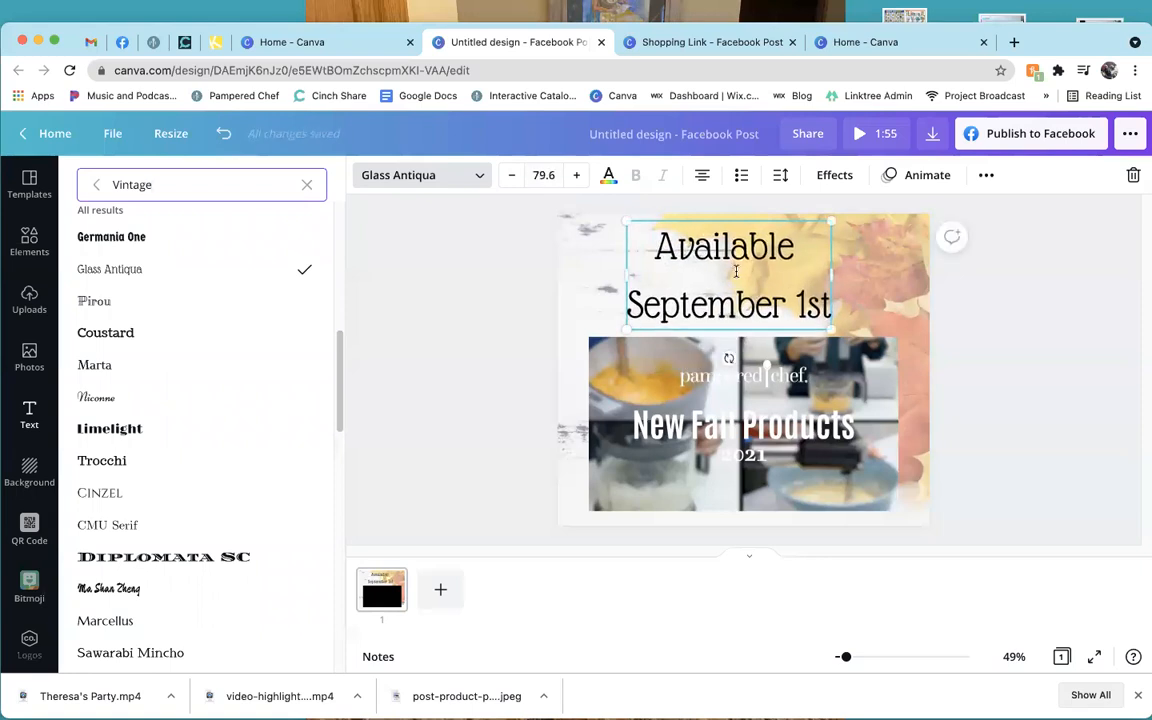
left_click_drag(828, 224, 846, 214)
left_click_drag(737, 329, 745, 329)
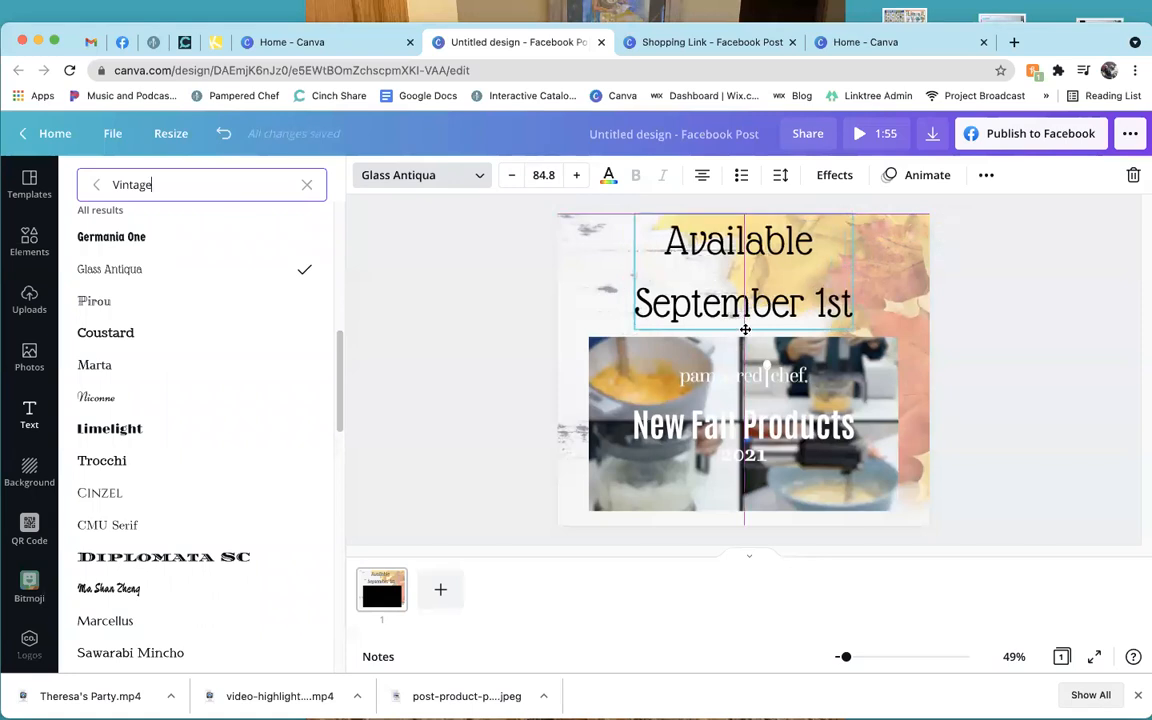
left_click_drag(745, 329, 745, 329)
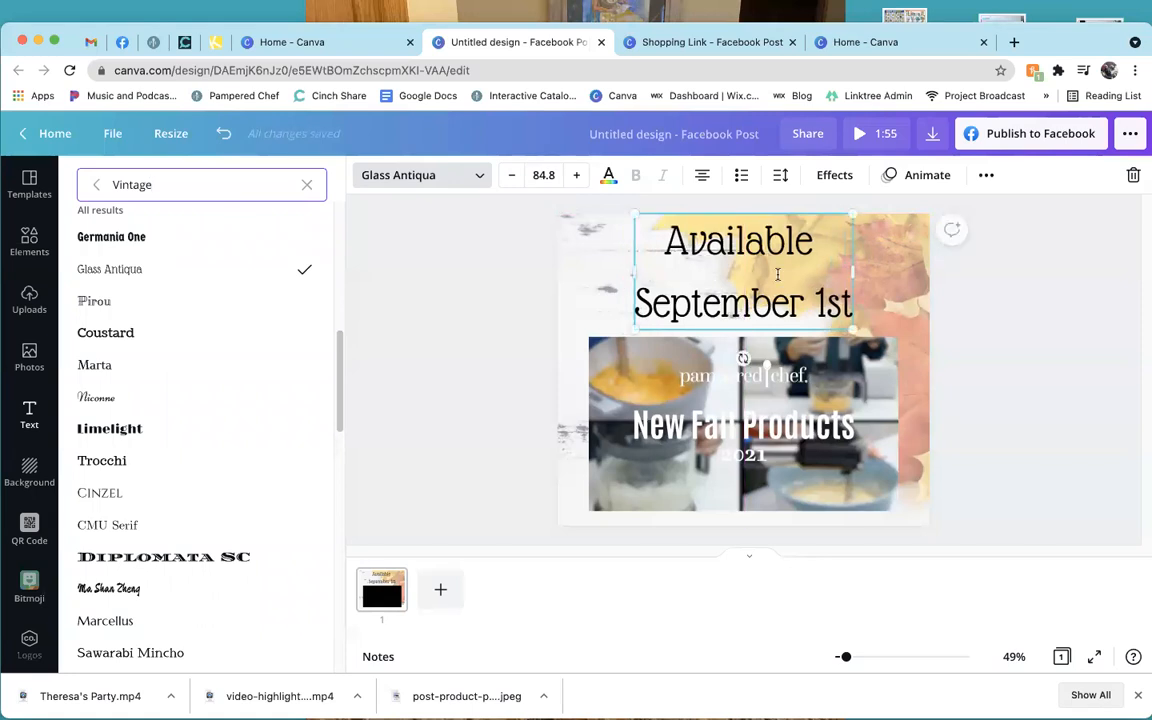
left_click(489, 321)
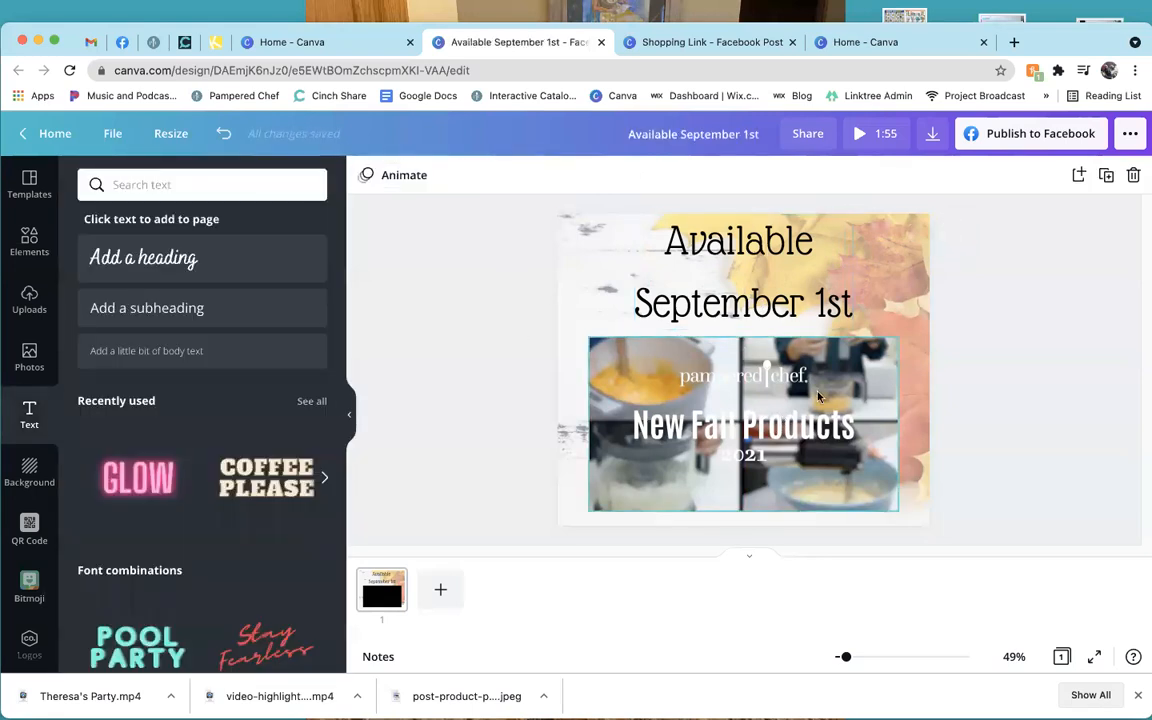
left_click(750, 430)
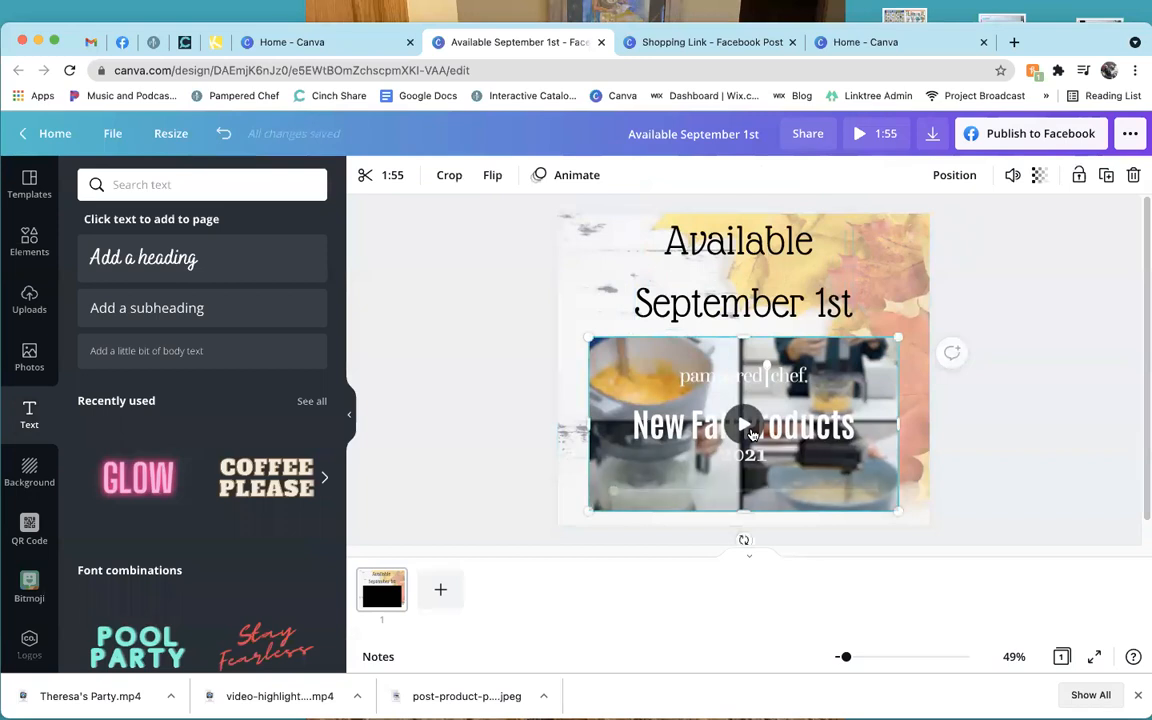
left_click(750, 430)
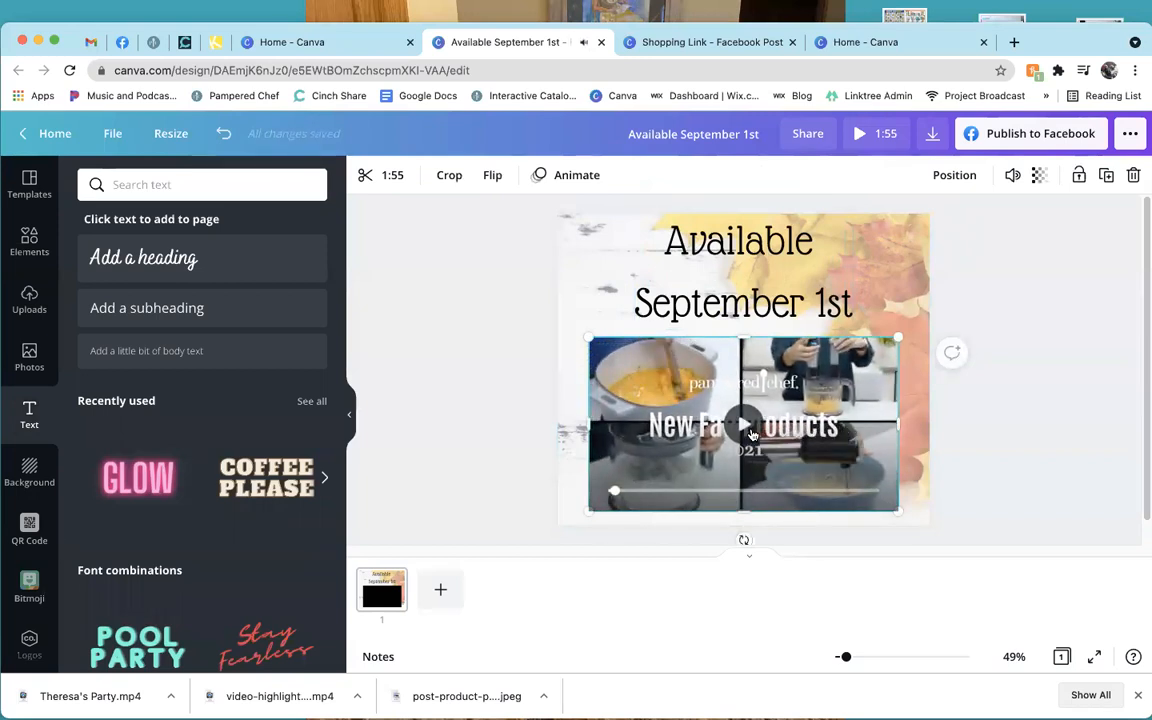
key("XF86AudioRaiseVolume")
key("XF86AudioLowerVolume")
key("XF86AudioLowerVolume")
key("XF86AudioLowerVolume")
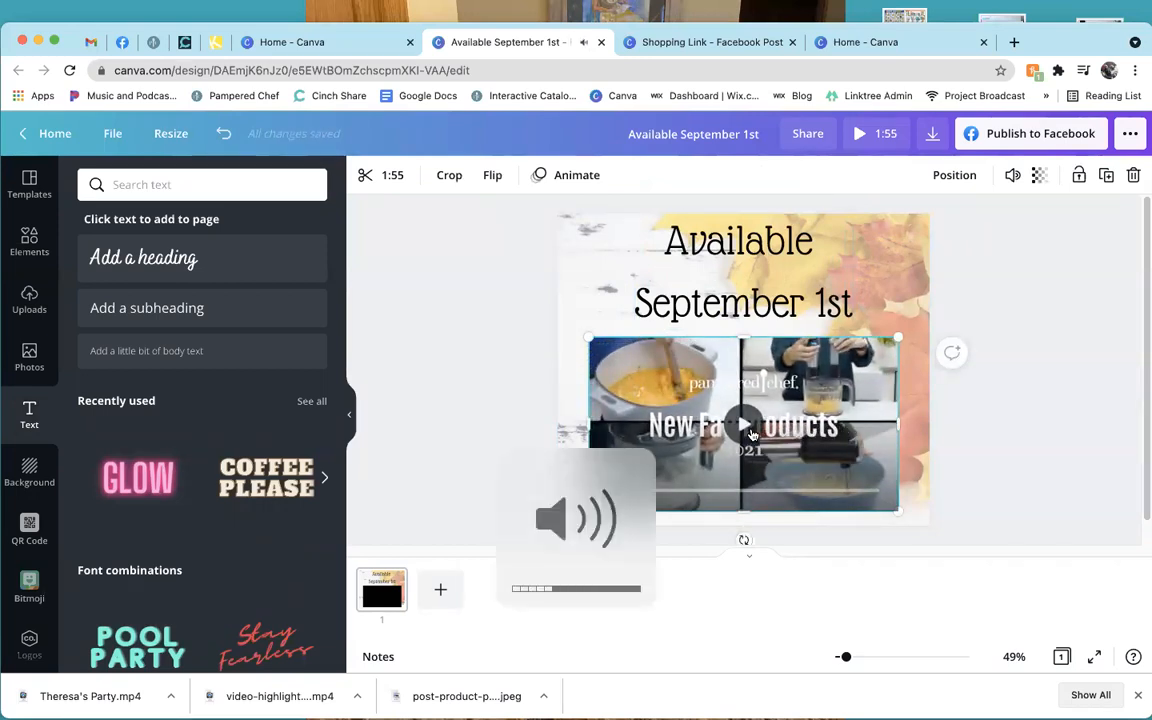
left_click(514, 398)
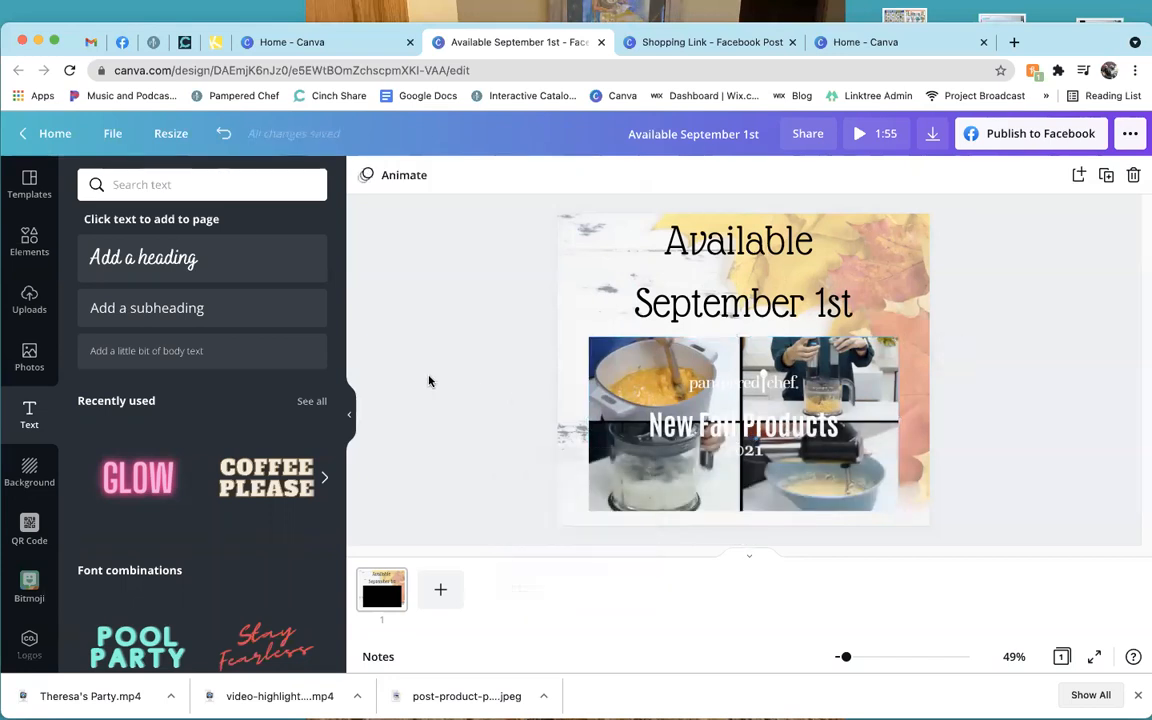
left_click(933, 135)
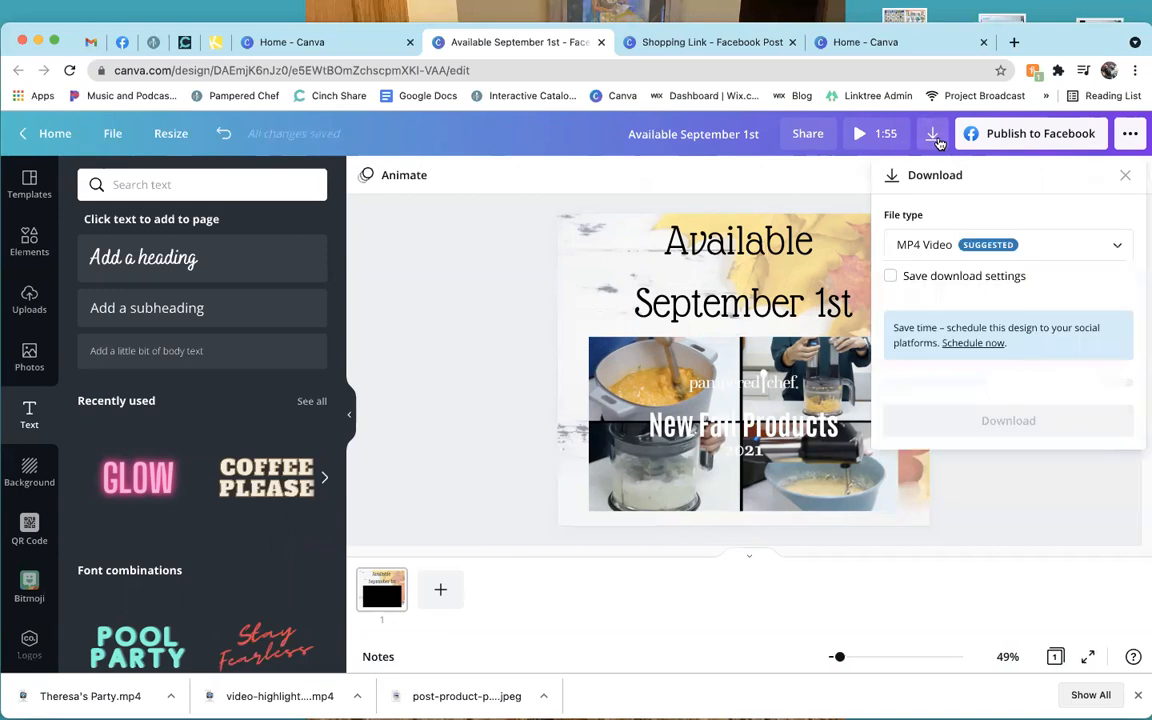
left_click(818, 188)
left_click(1043, 136)
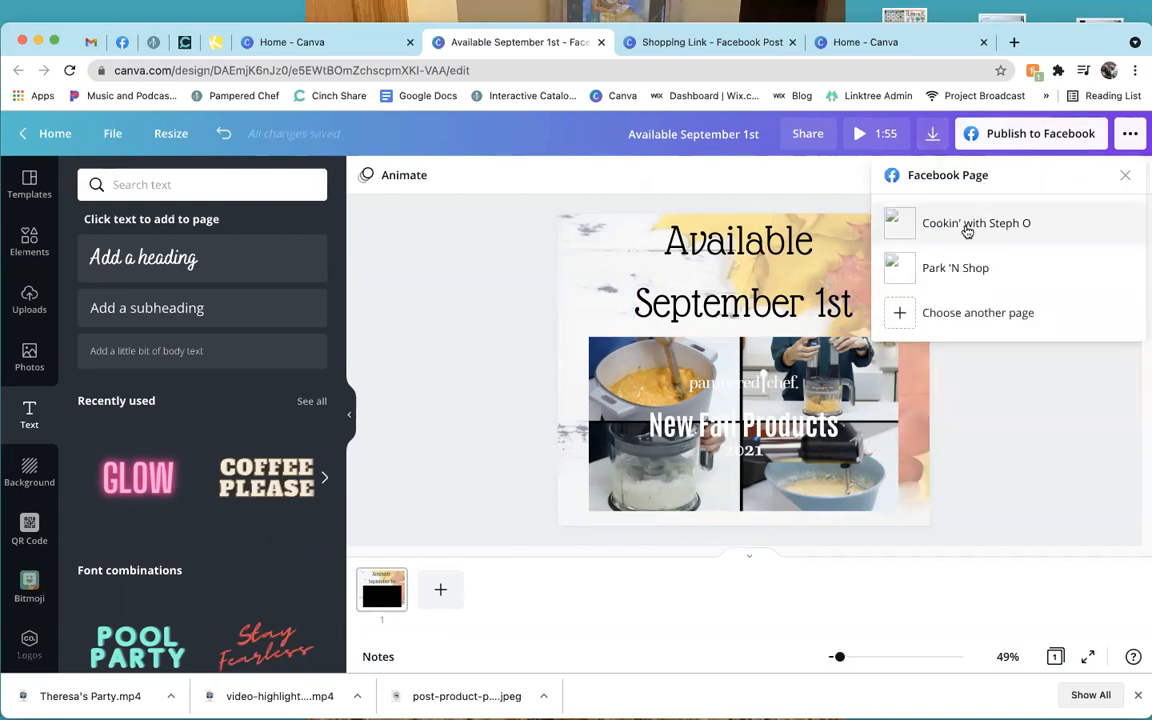
left_click(1034, 424)
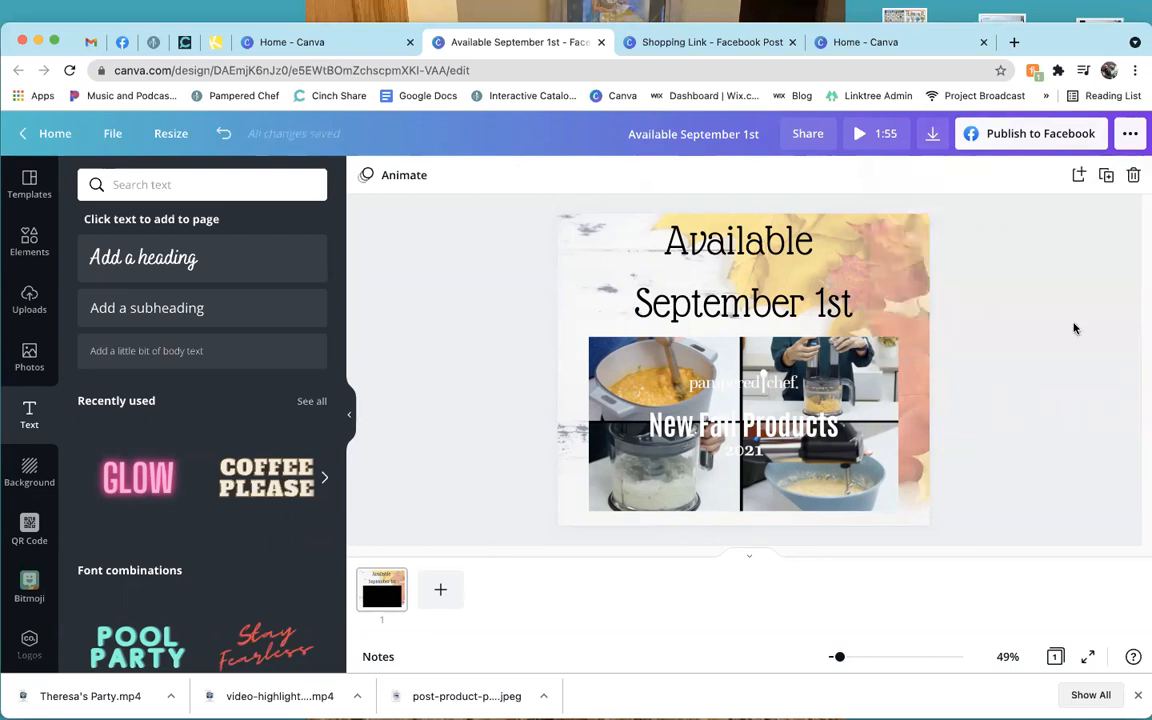
left_click(1130, 136)
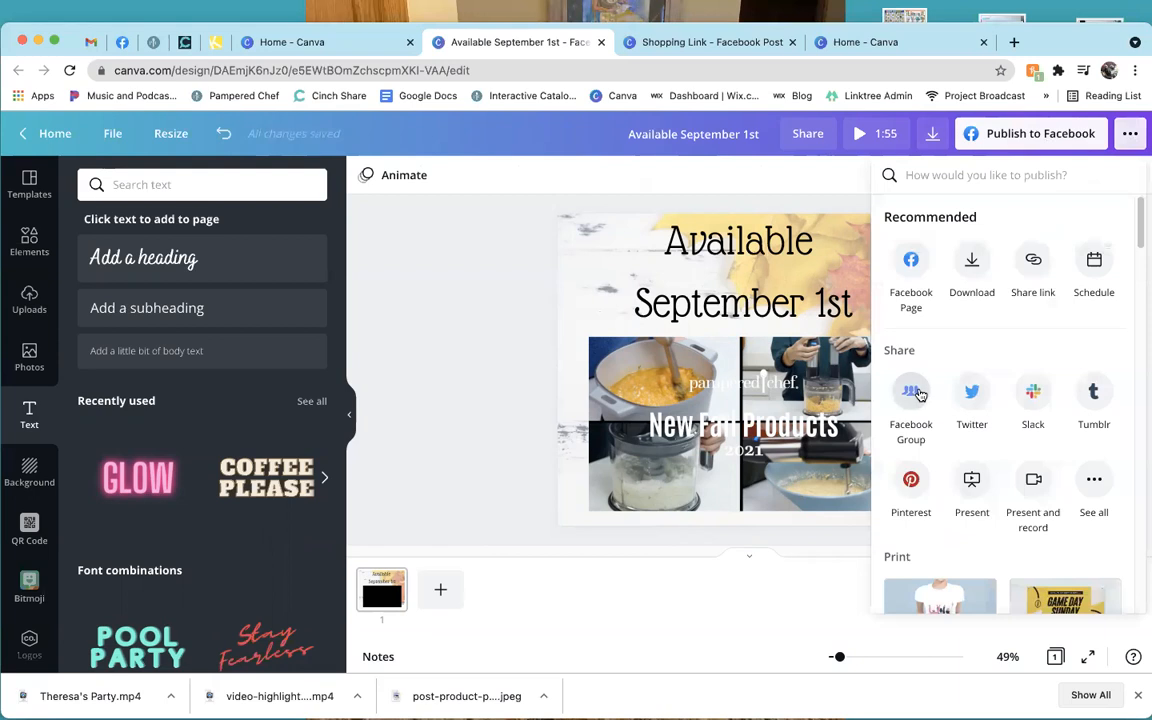
left_click(1093, 482)
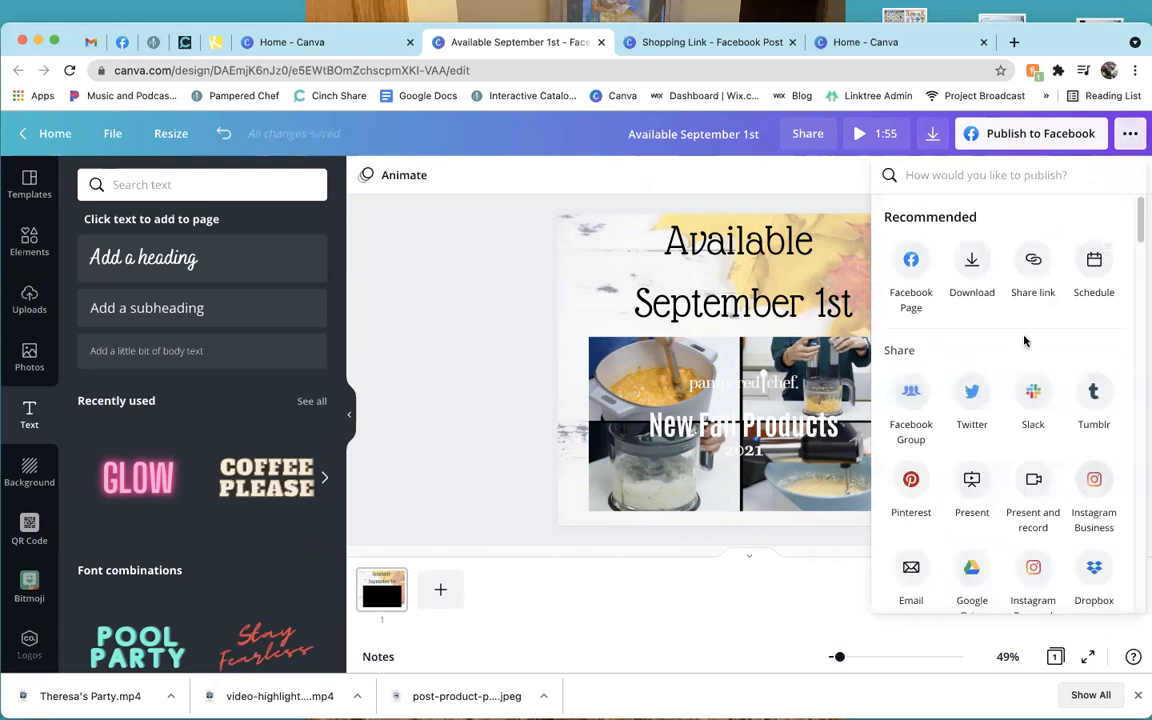
left_click(440, 325)
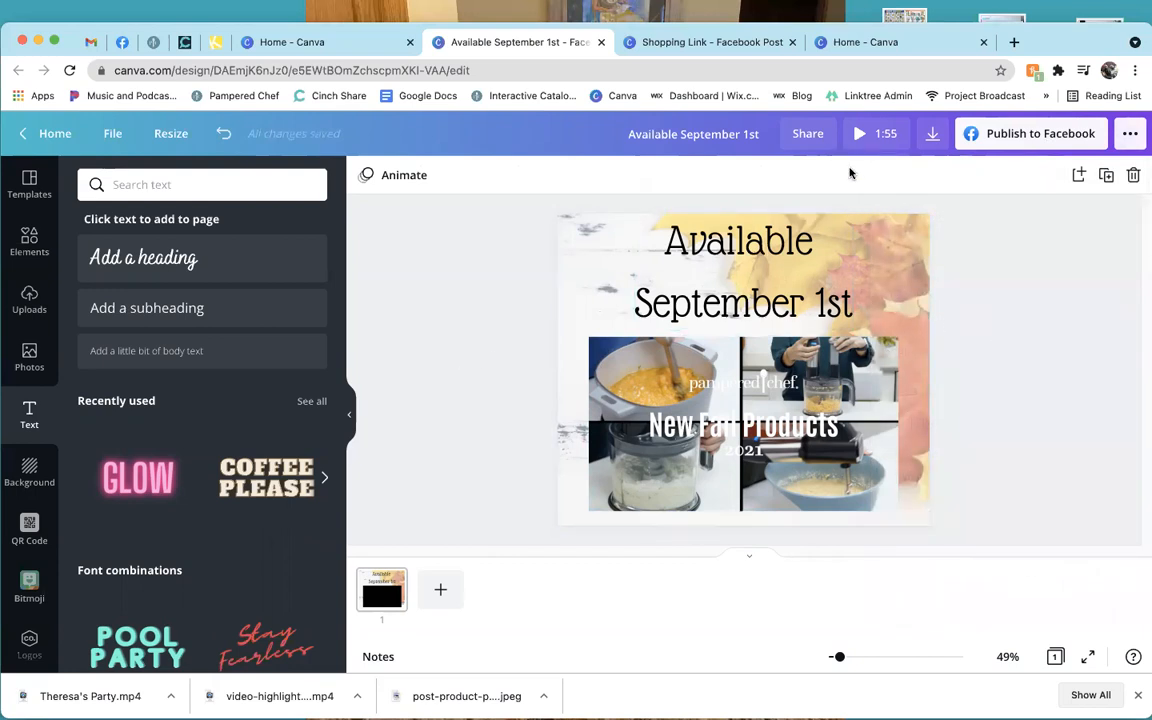
left_click(762, 44)
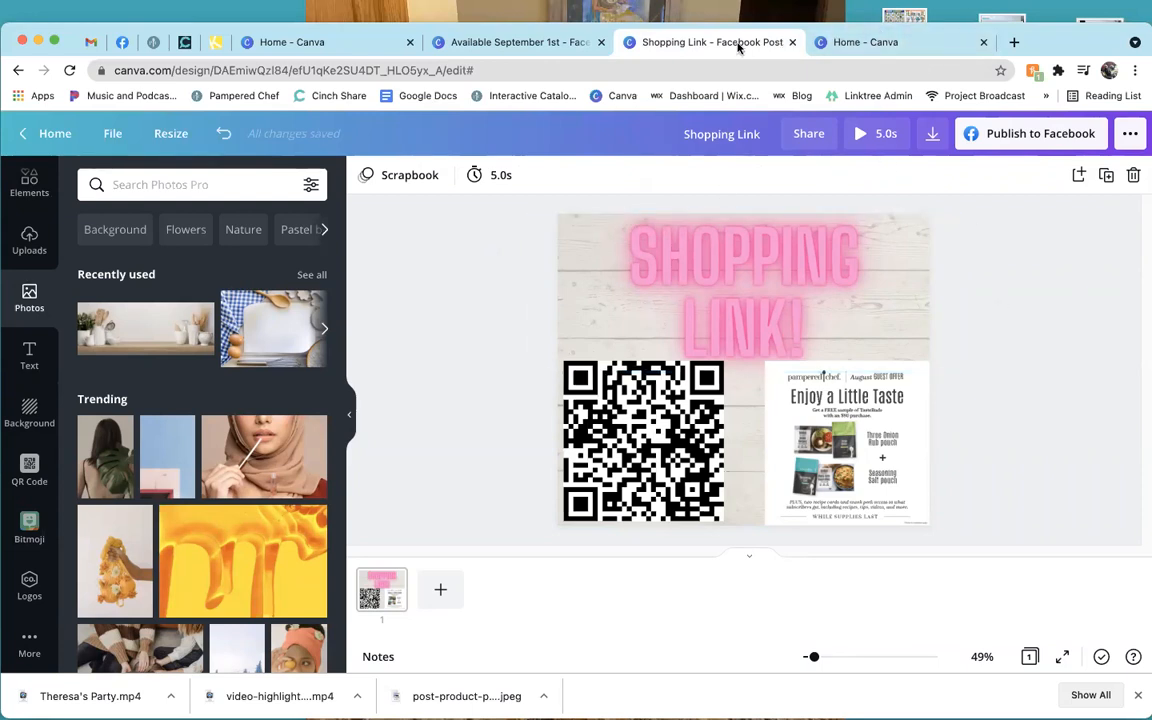
left_click(530, 40)
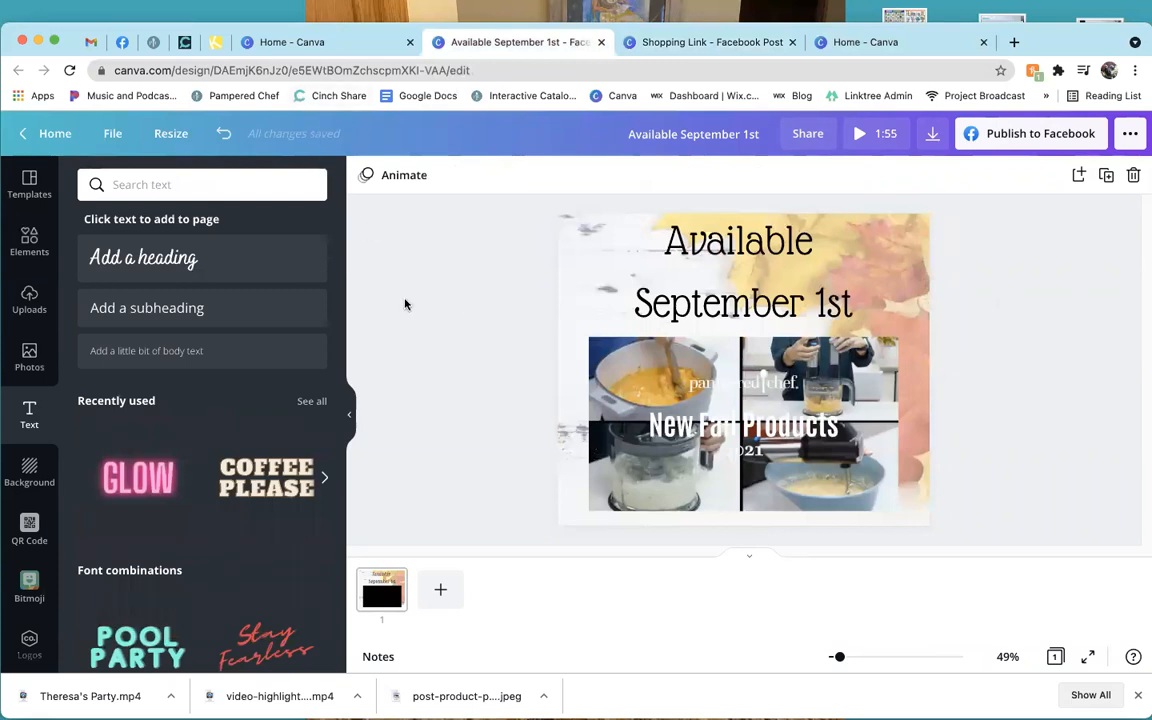
key("XF86AudioRaiseVolume")
key("XF86AudioRaiseVolume")
key("XF86AudioRaiseVolume")
From Your designs on the home page, open the pumpkin Preview Mode commenting design.
left_click(298, 41)
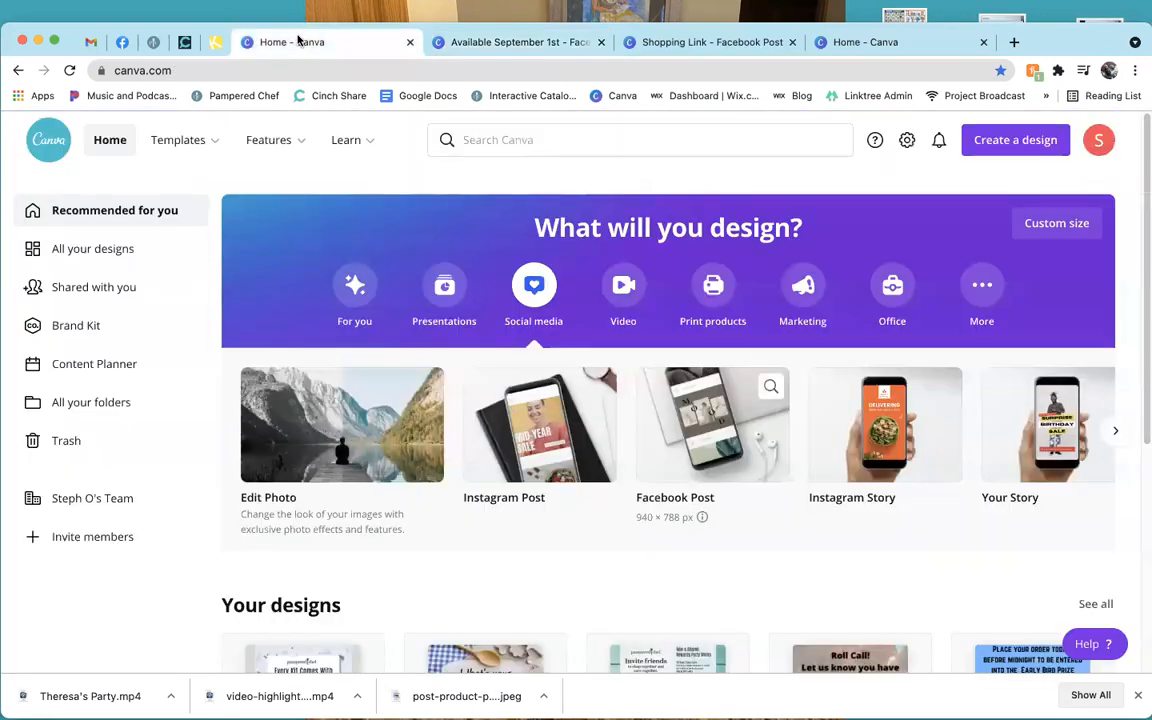
scroll(489, 500, "down", 3)
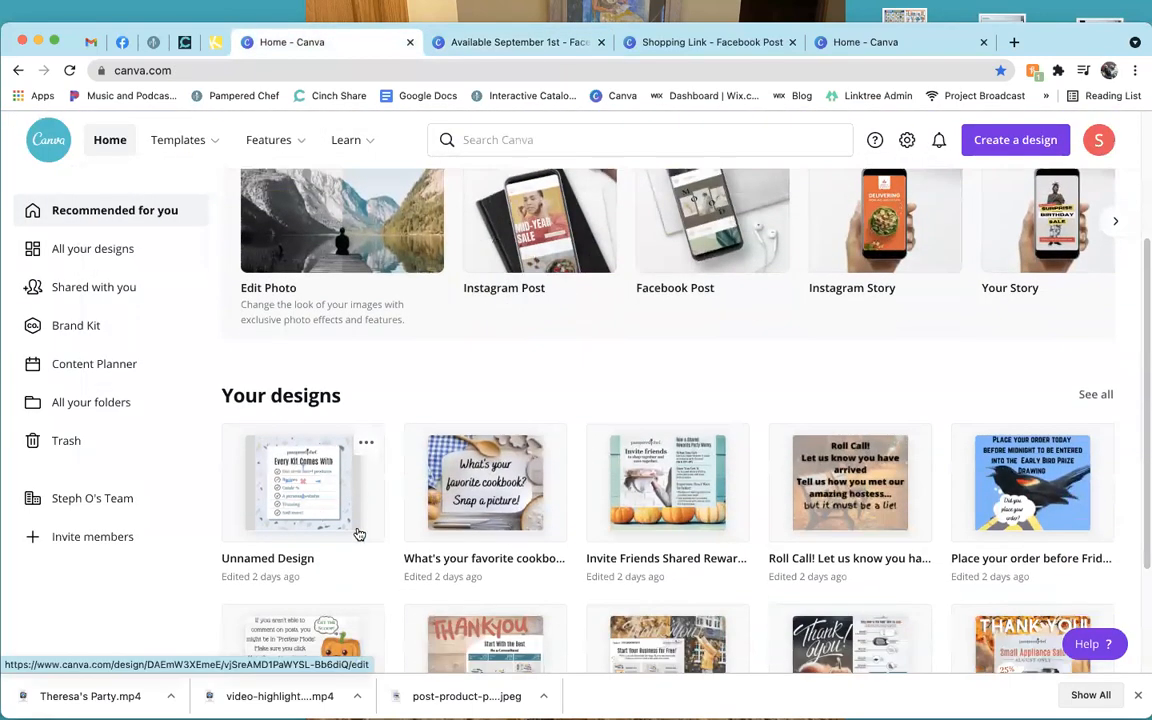
scroll(1012, 524, "down", 1)
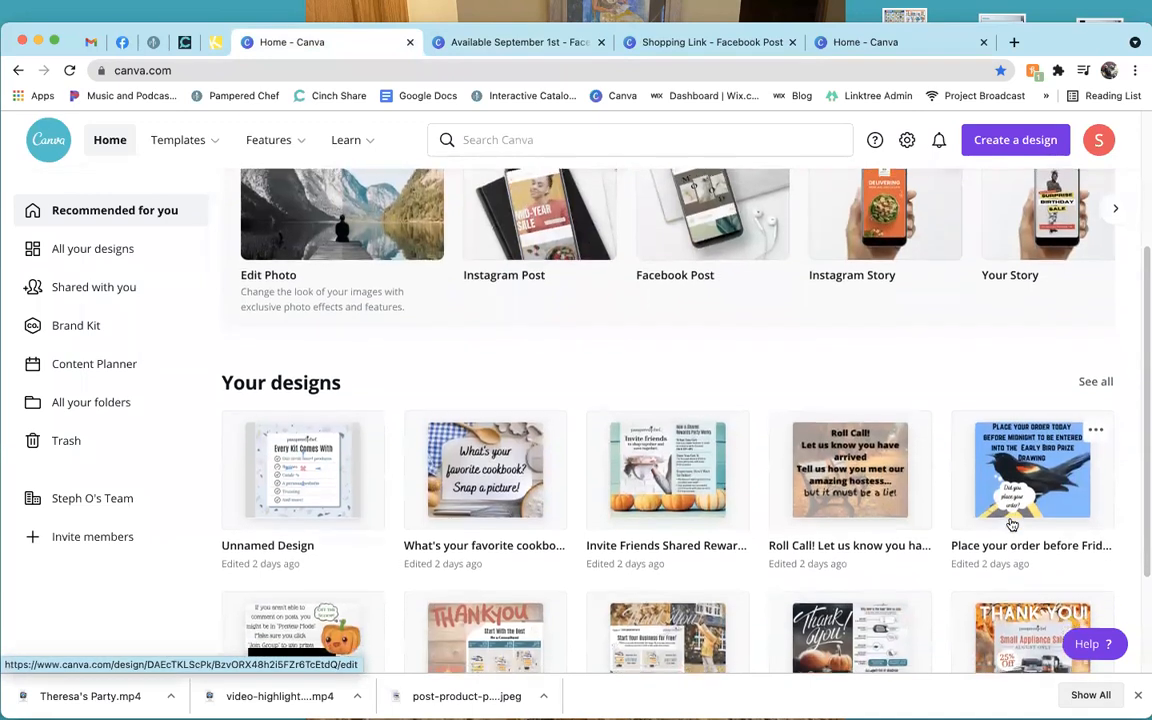
scroll(1012, 524, "down", 2)
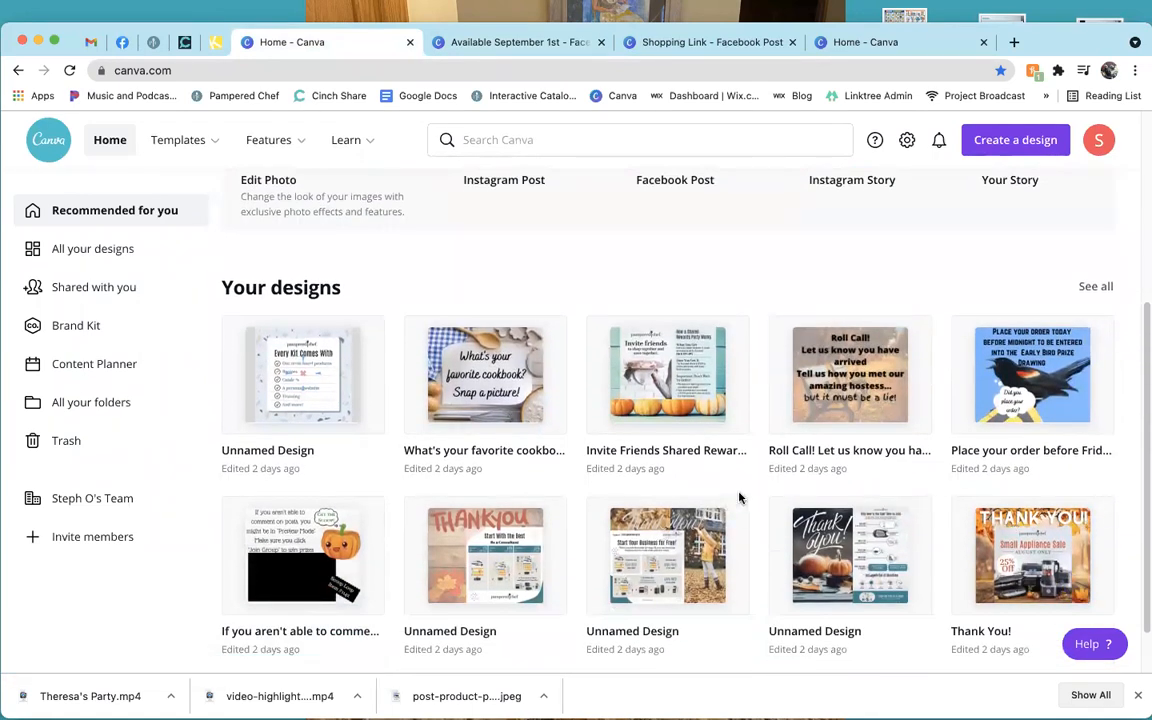
scroll(740, 497, "down", 1)
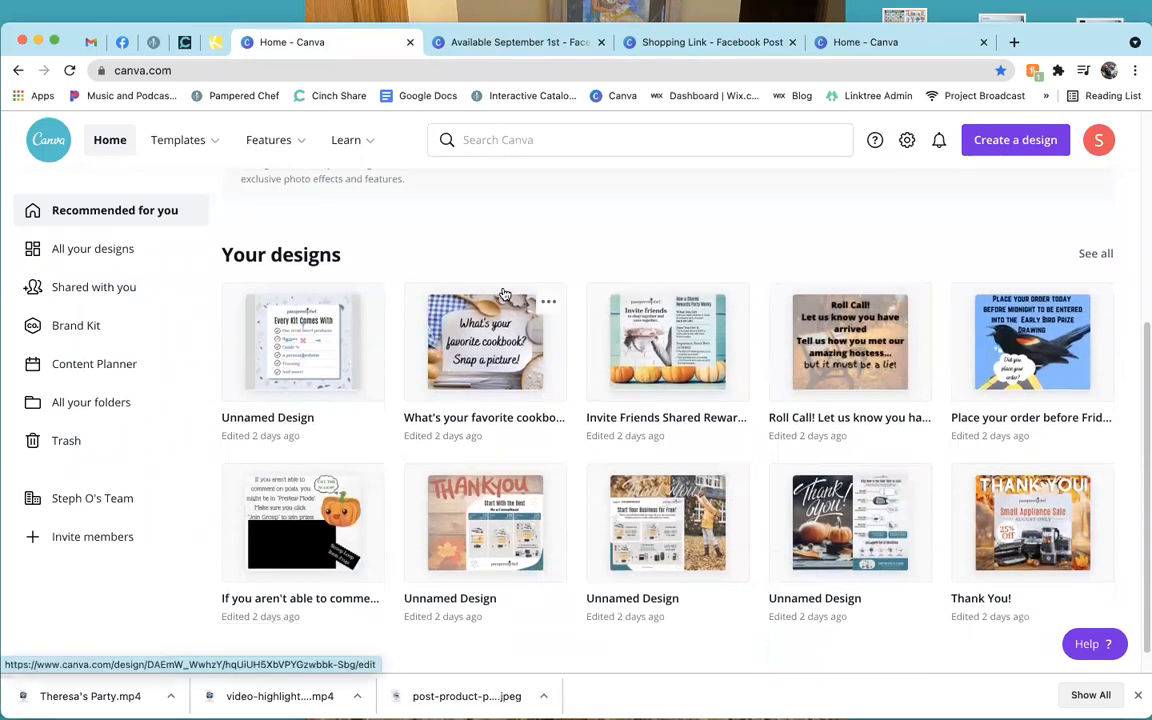
left_click(770, 45)
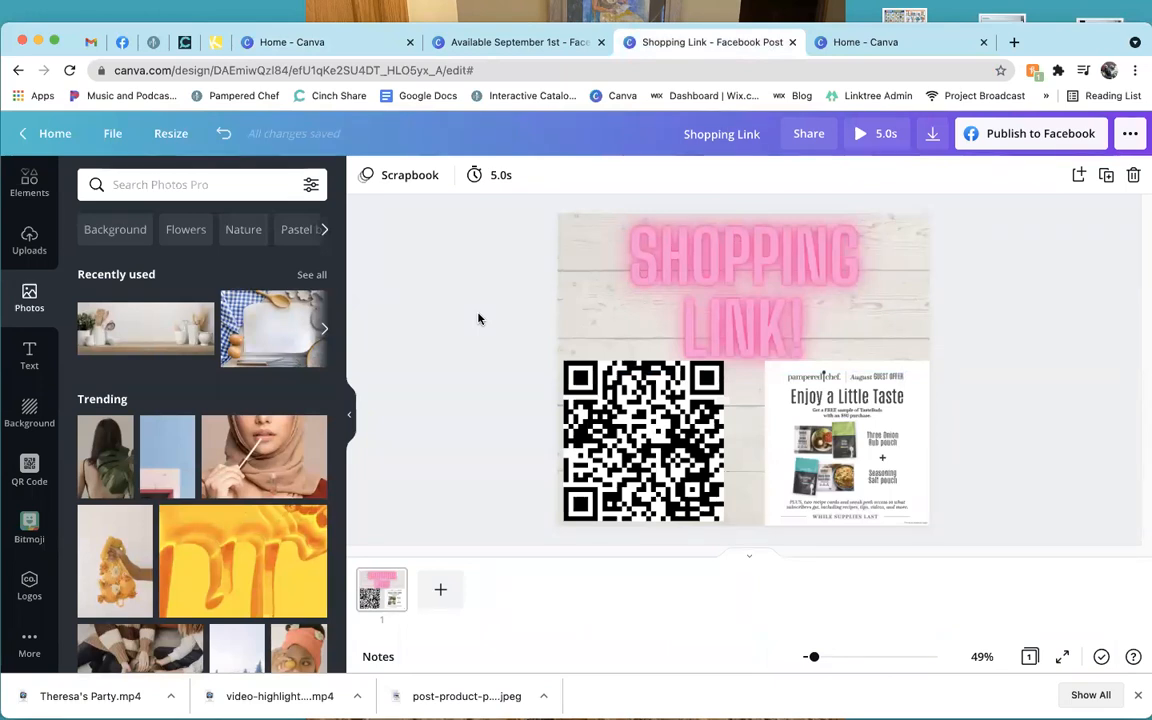
left_click(352, 42)
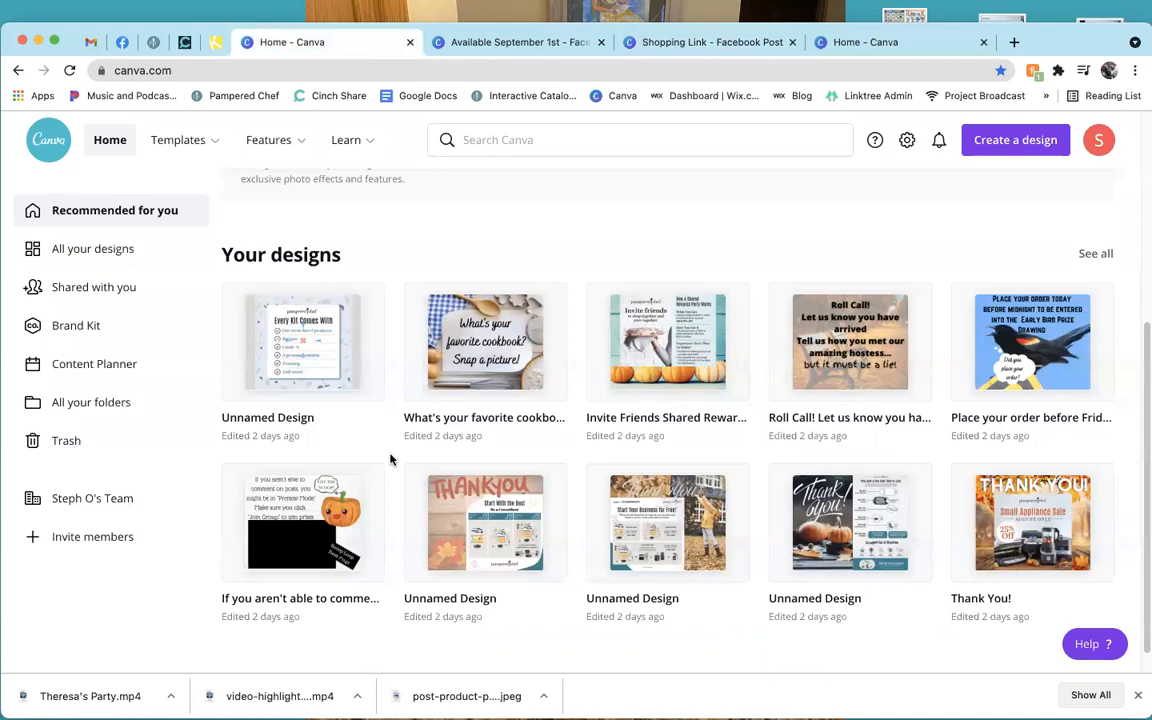
scroll(390, 459, "down", 1)
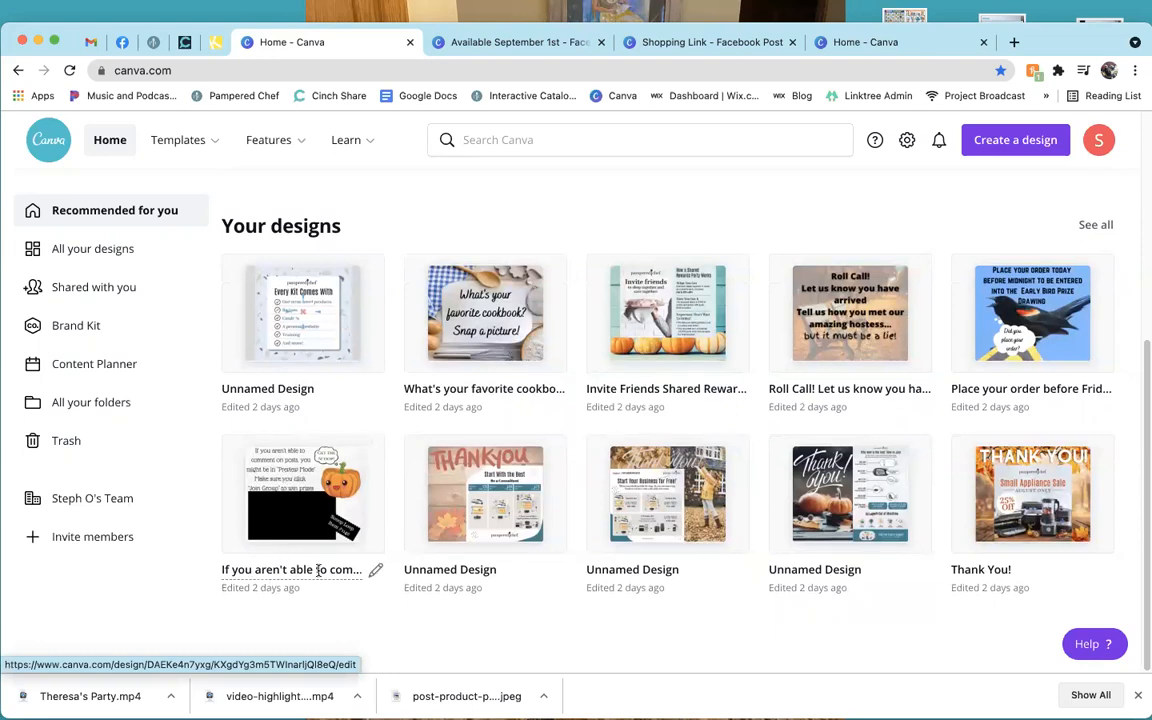
left_click(268, 476)
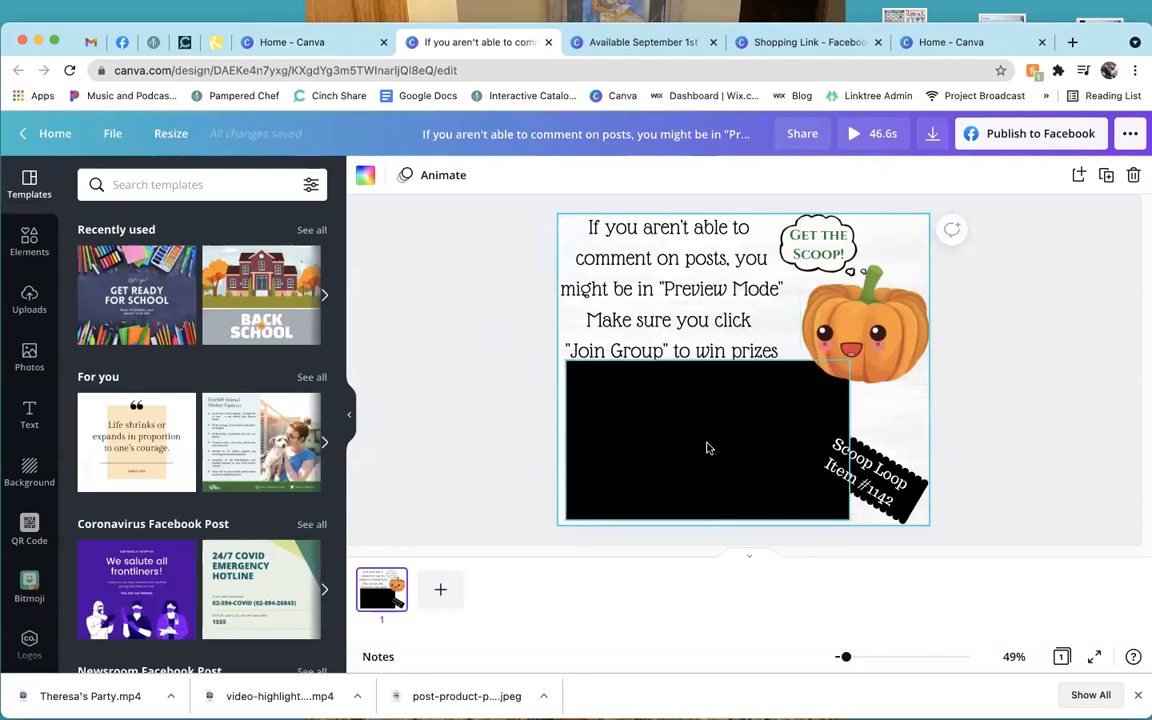
Play the pumpkin design's video, click its title, then go back to the Canva home tab.
left_click(707, 443)
left_click(707, 443)
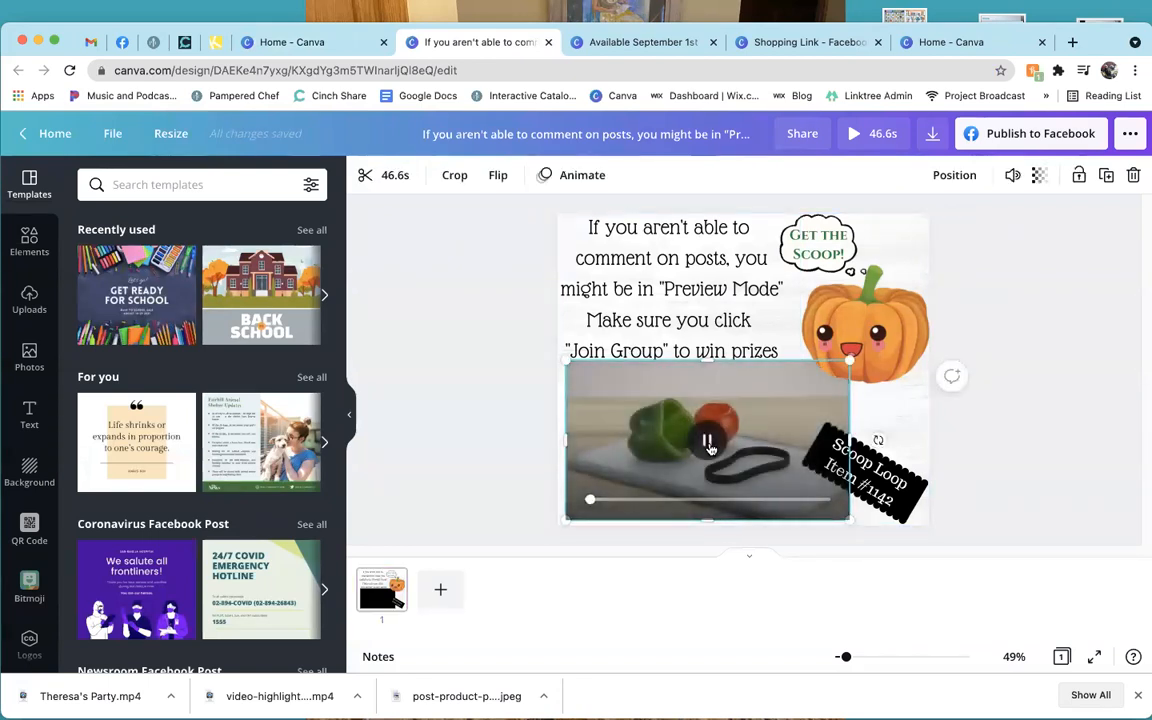
left_click(502, 435)
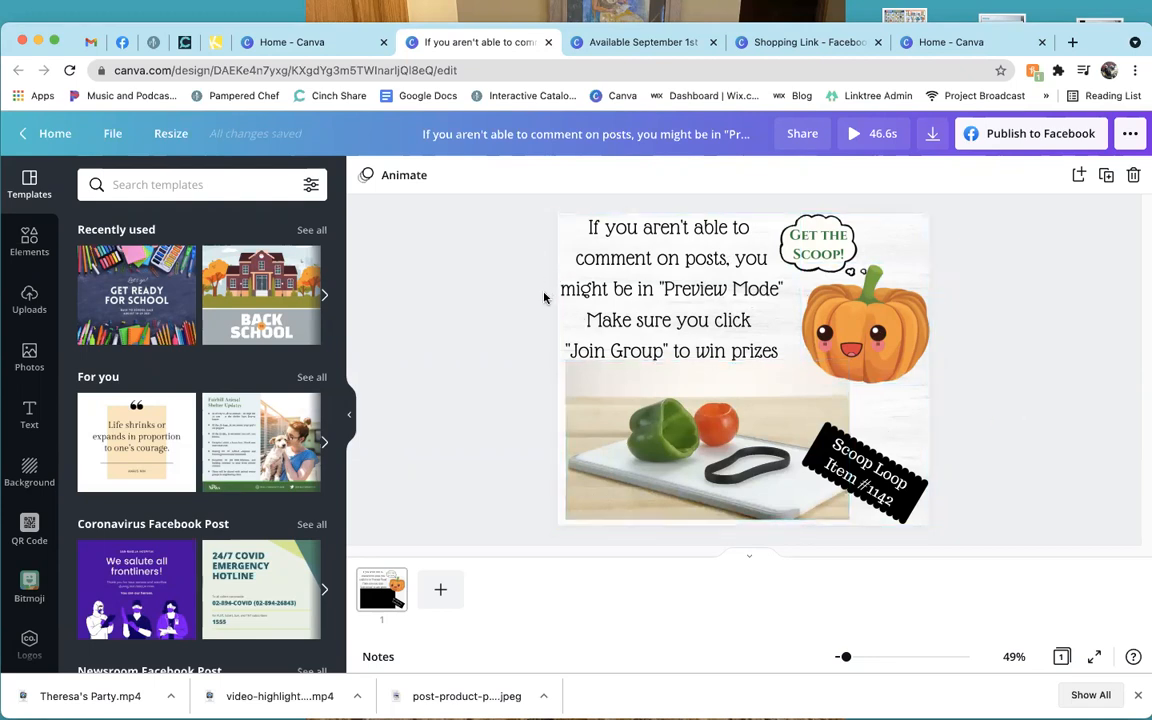
left_click(437, 136)
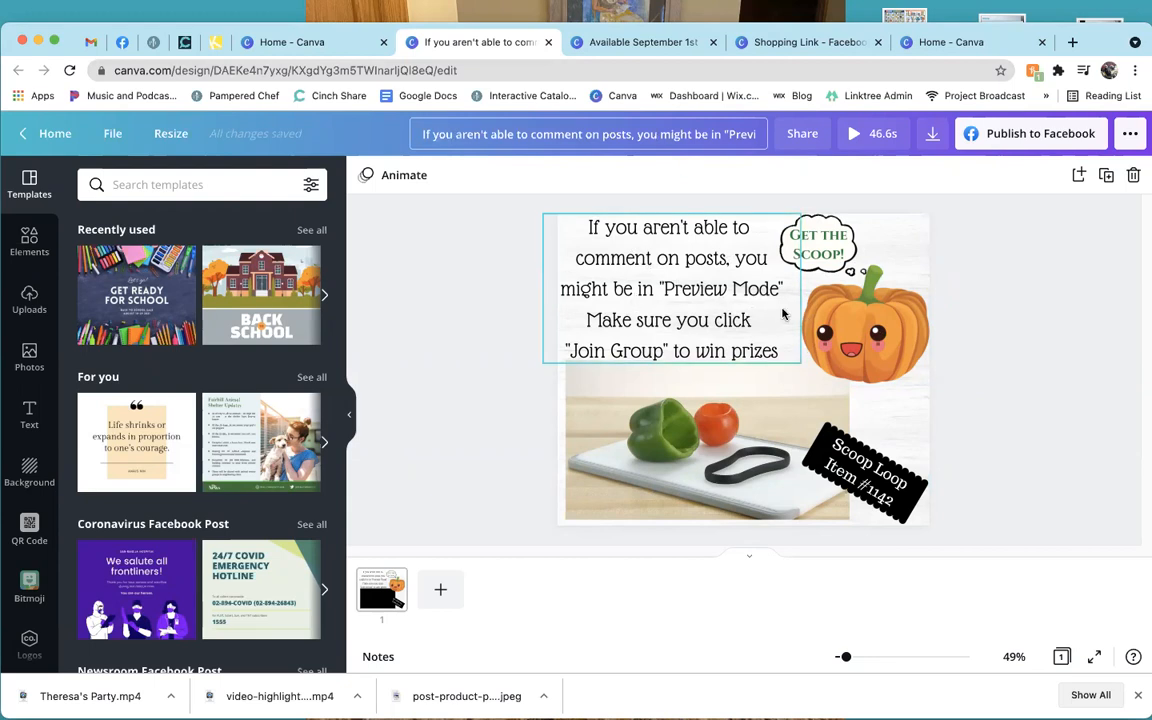
left_click(270, 42)
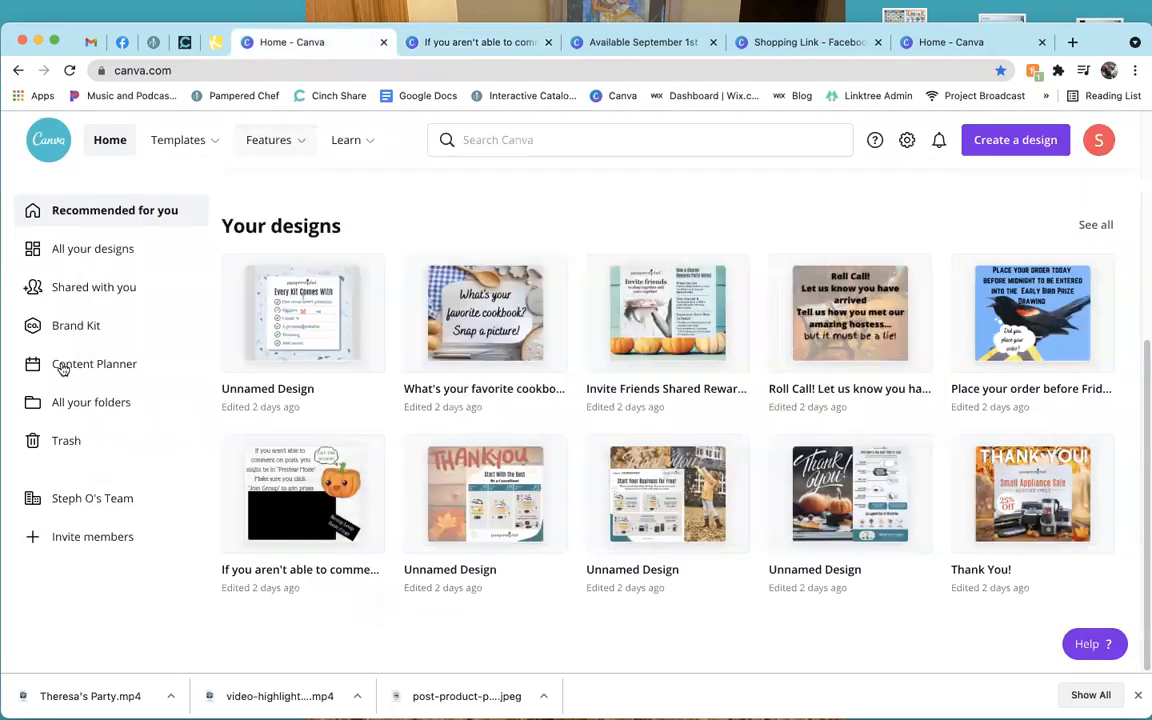
Scroll through all your designs, then show the All your folders list.
left_click(78, 248)
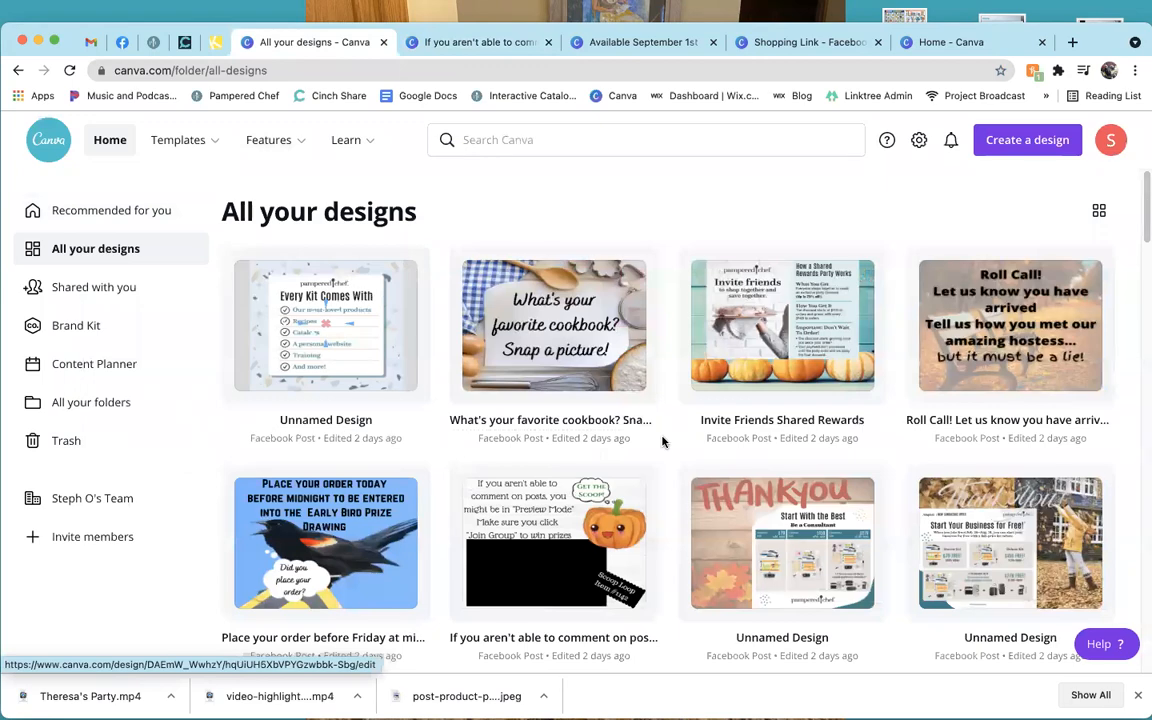
scroll(663, 441, "down", 5)
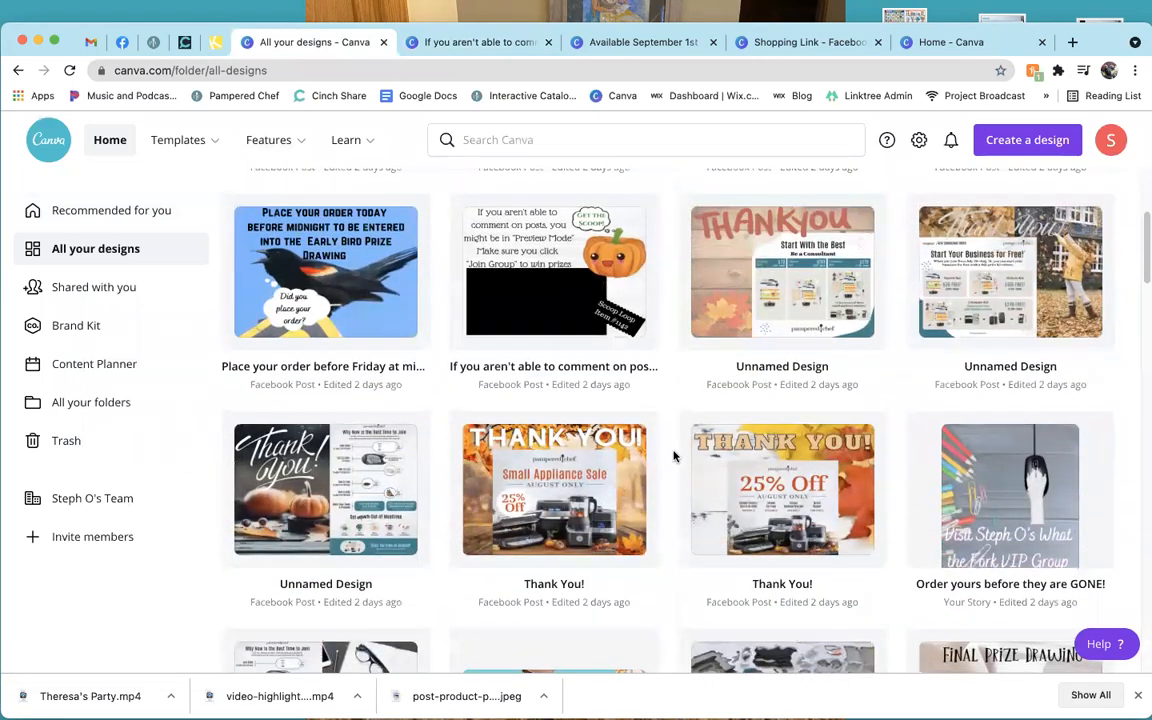
scroll(673, 456, "down", 10)
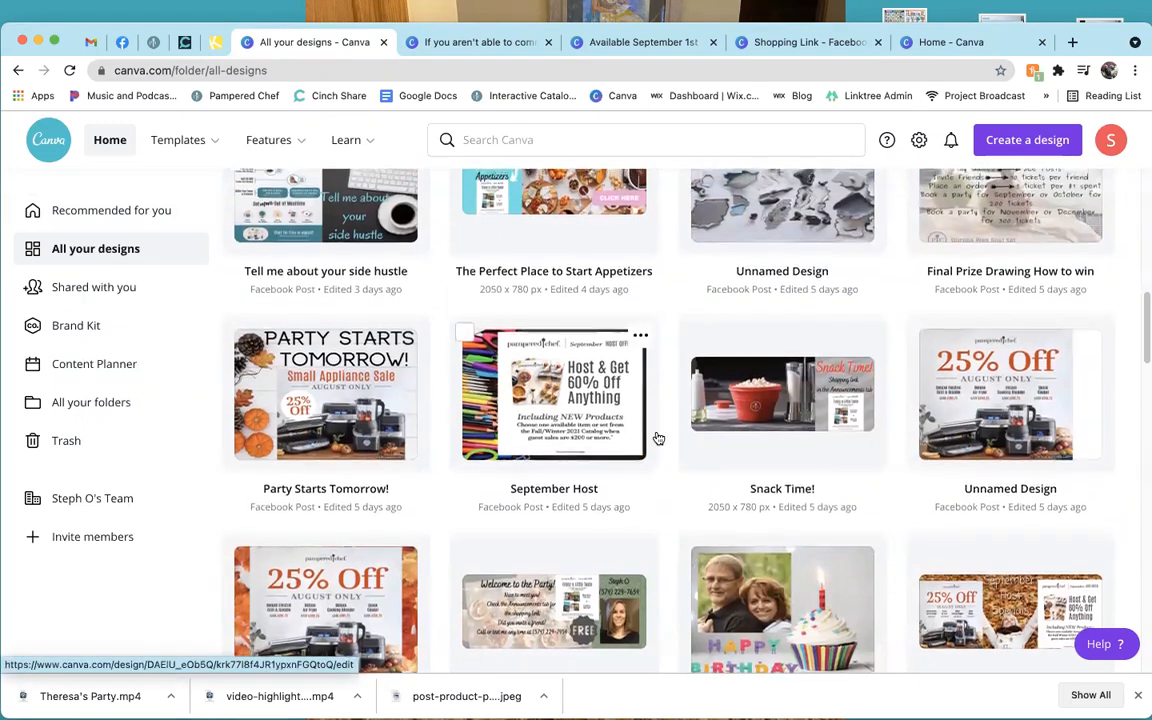
scroll(658, 438, "up", 10)
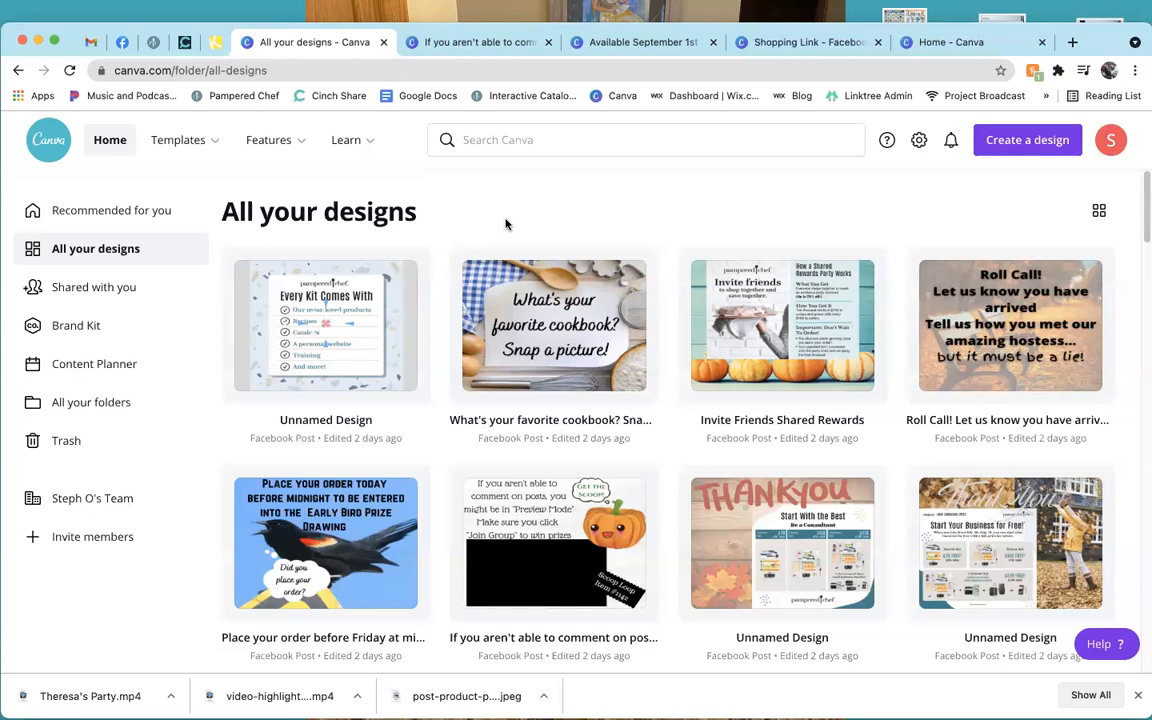
left_click(101, 405)
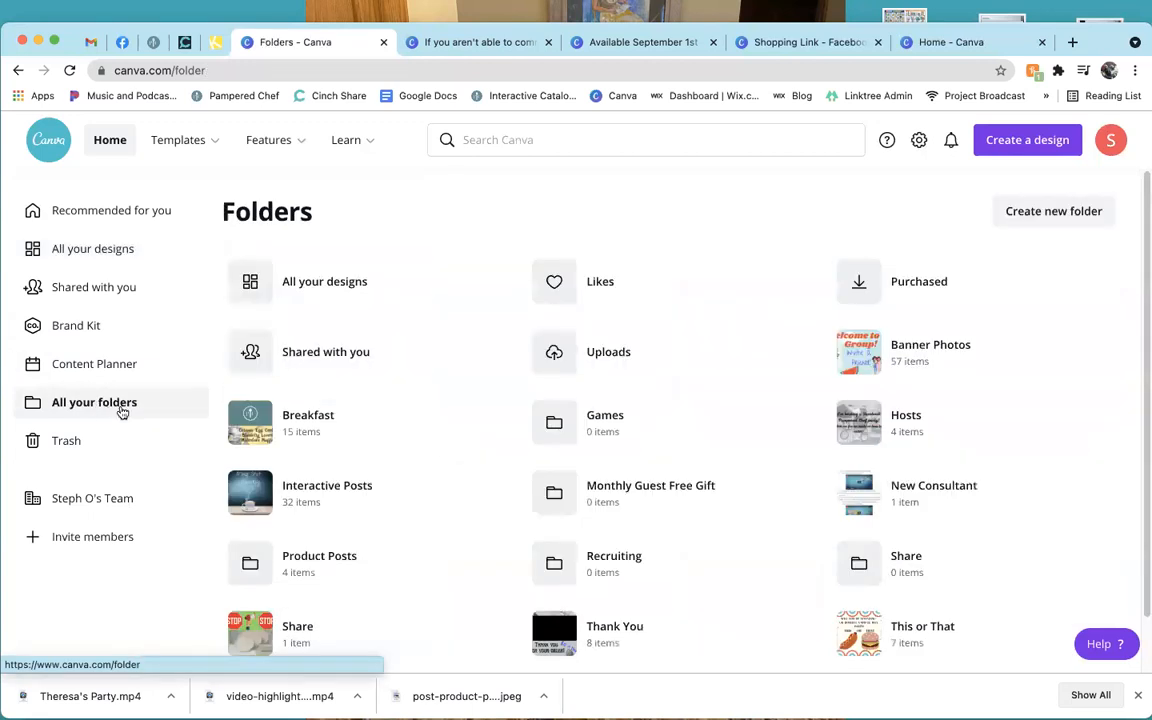
Scroll the Folders page, then return to Recommended for you and scroll to Your designs.
scroll(759, 424, "down", 1)
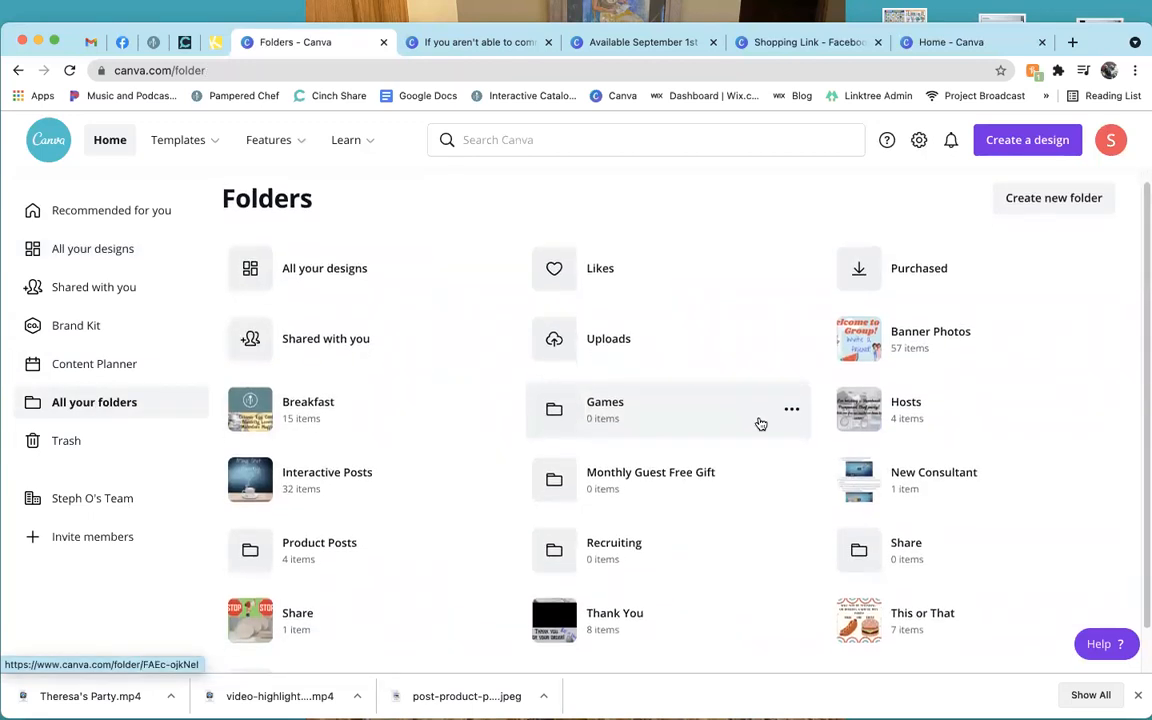
scroll(759, 424, "down", 1)
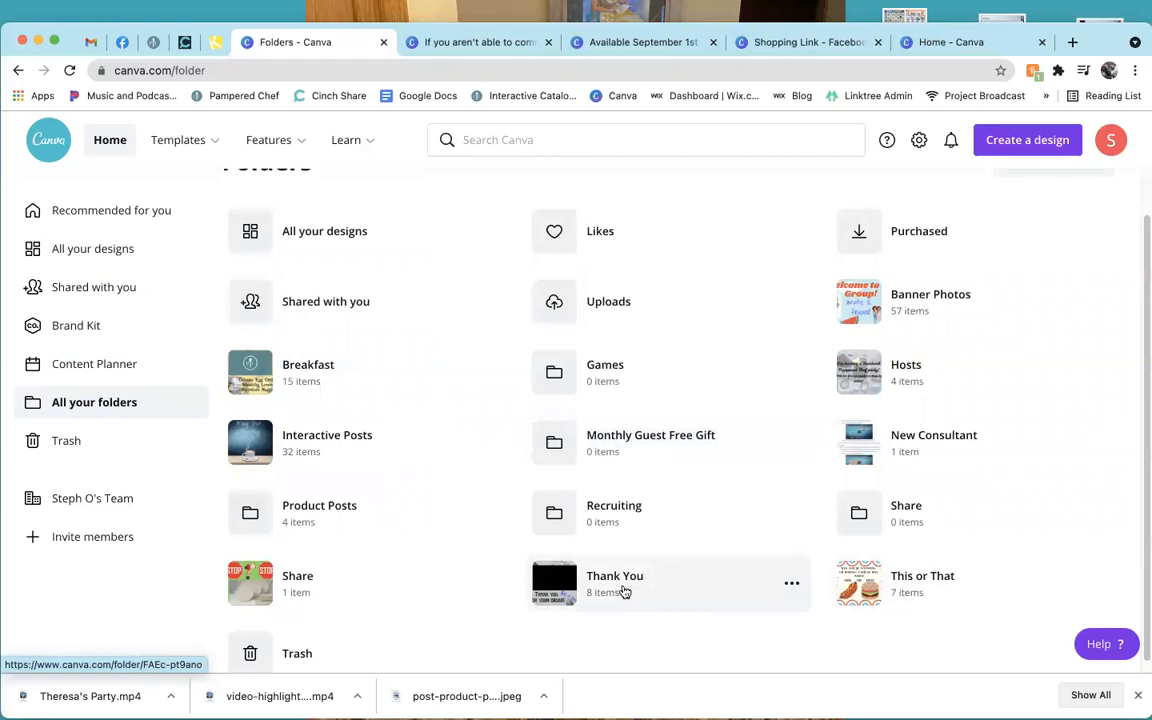
left_click(92, 212)
scroll(628, 319, "down", 4)
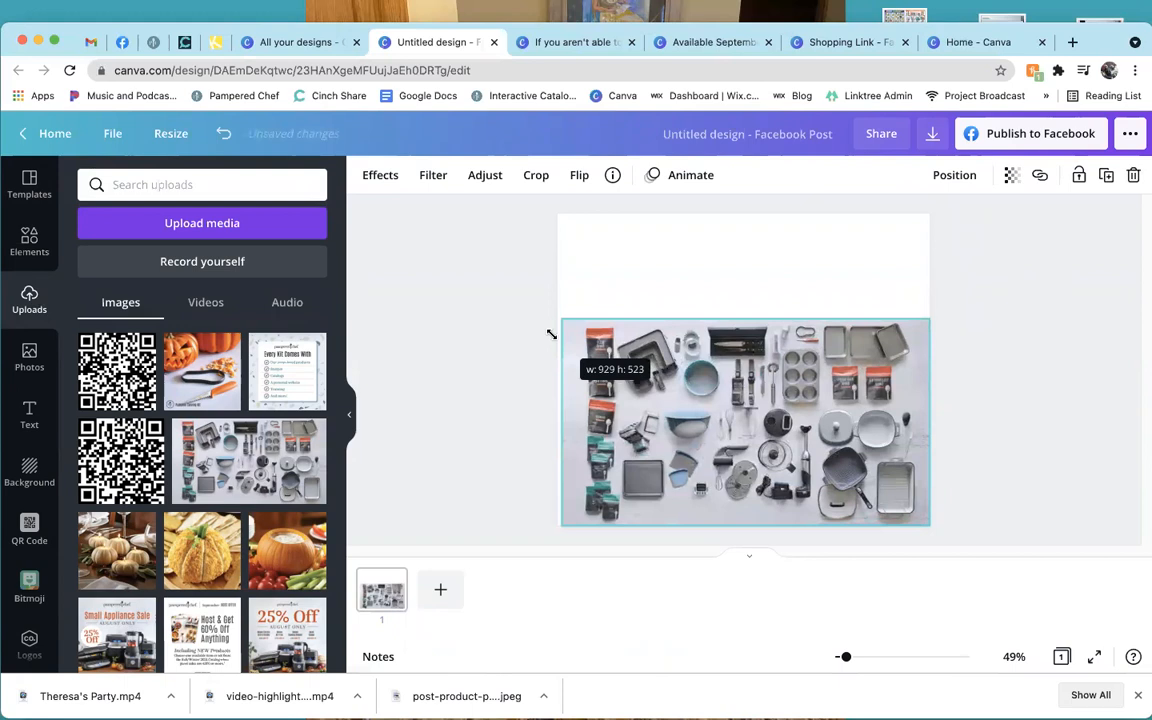
Resize the kitchen-tools photo to 940 by 788.
left_click_drag(548, 332, 555, 332)
left_click_drag(751, 319, 705, 220)
left_click_drag(704, 212, 704, 213)
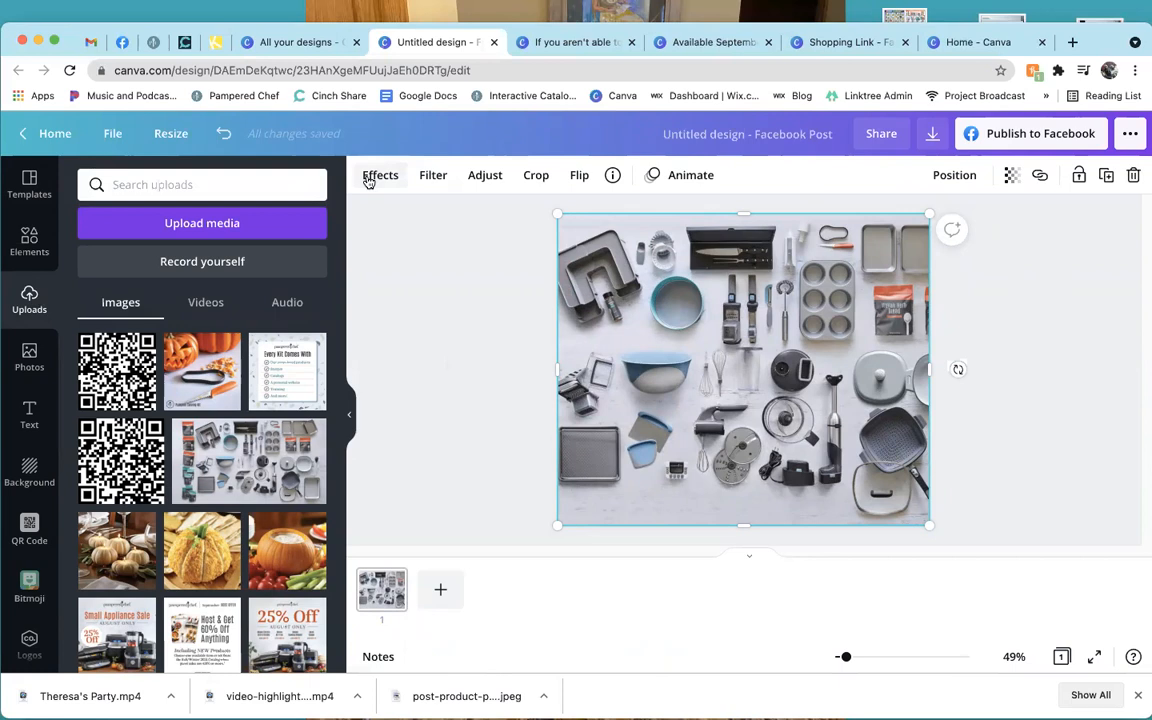
Preview Pixel, Micro, Grain, Smudge, Smear, Flow, Shake and Melt effects, then discard them.
left_click(368, 181)
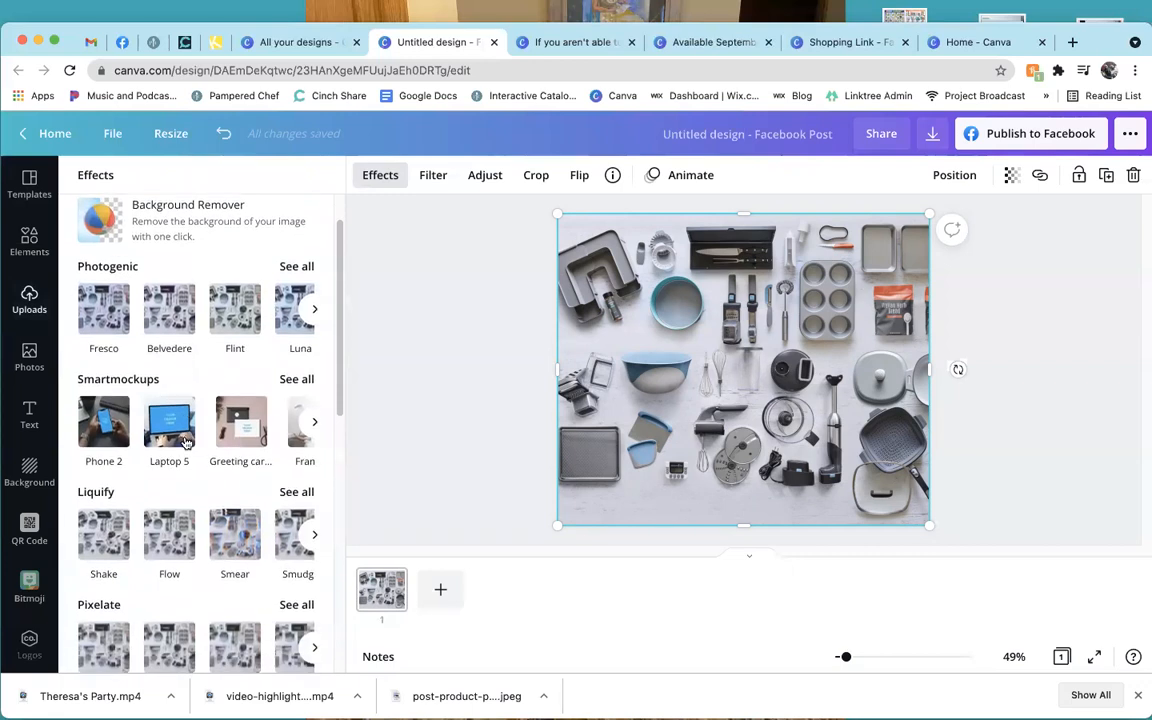
scroll(200, 420, "down", 4)
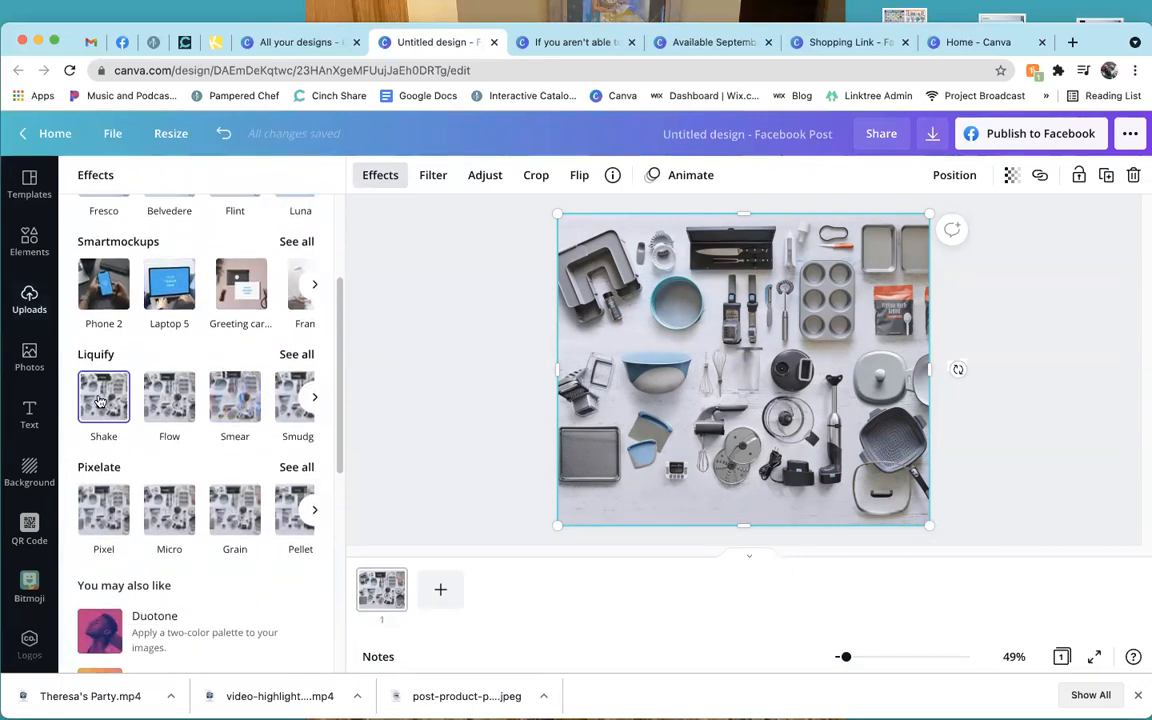
left_click(104, 507)
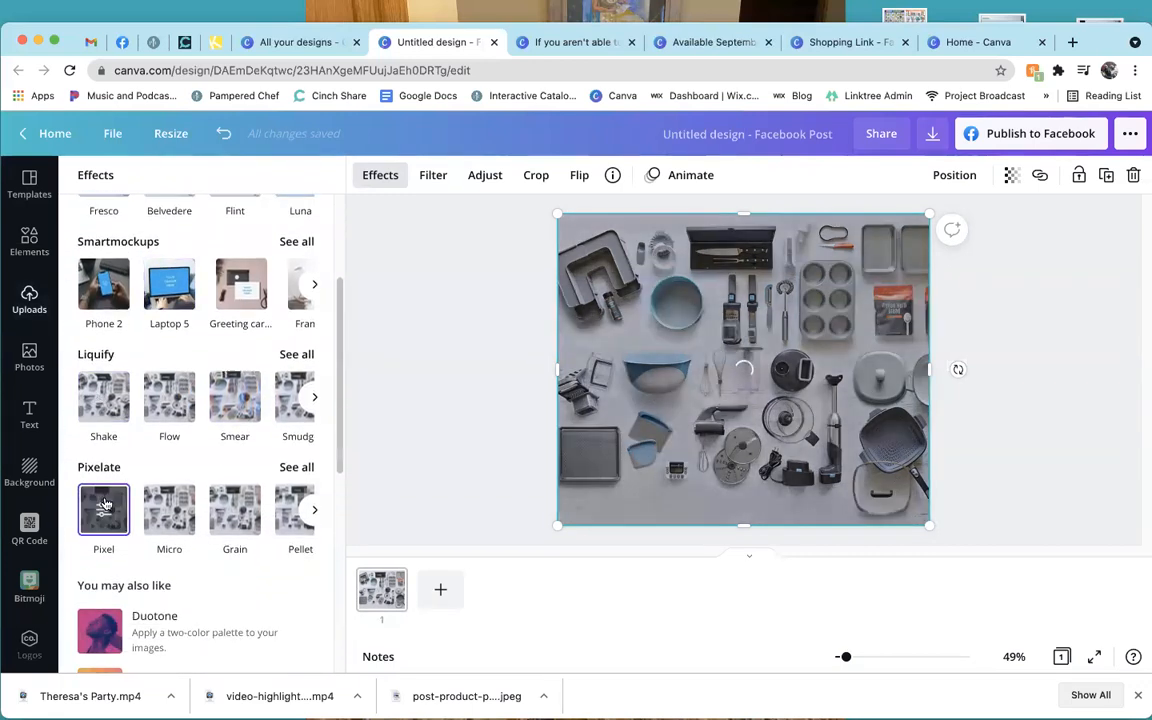
left_click(166, 507)
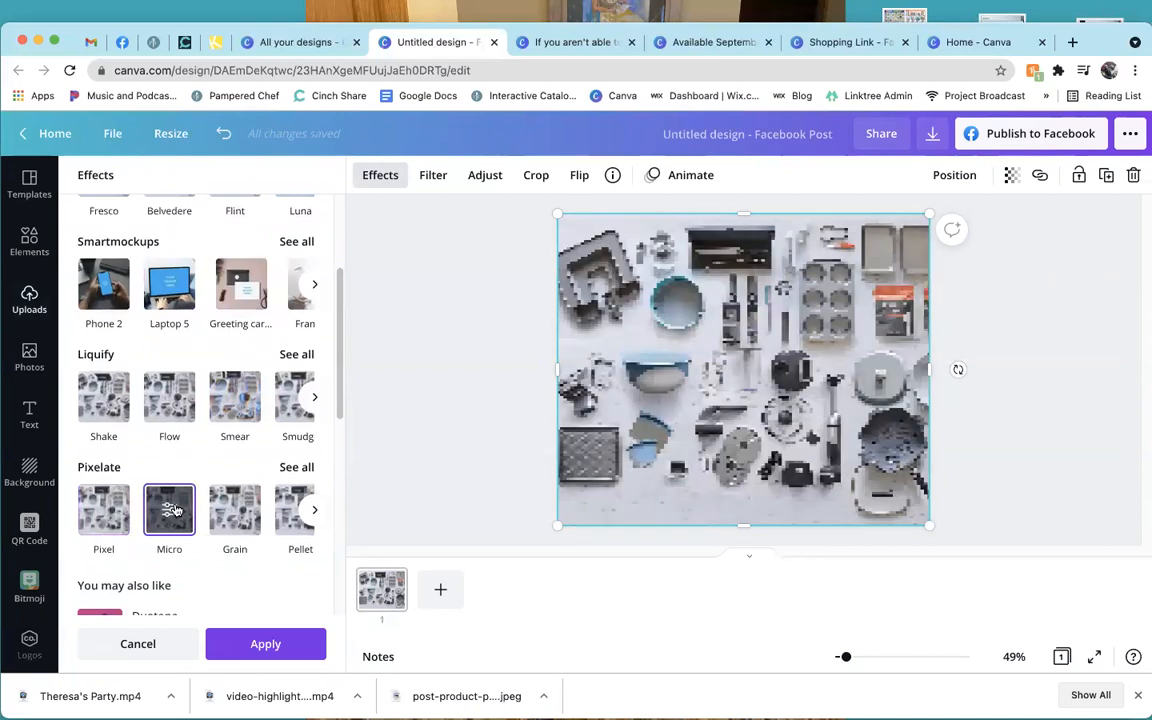
left_click(256, 510)
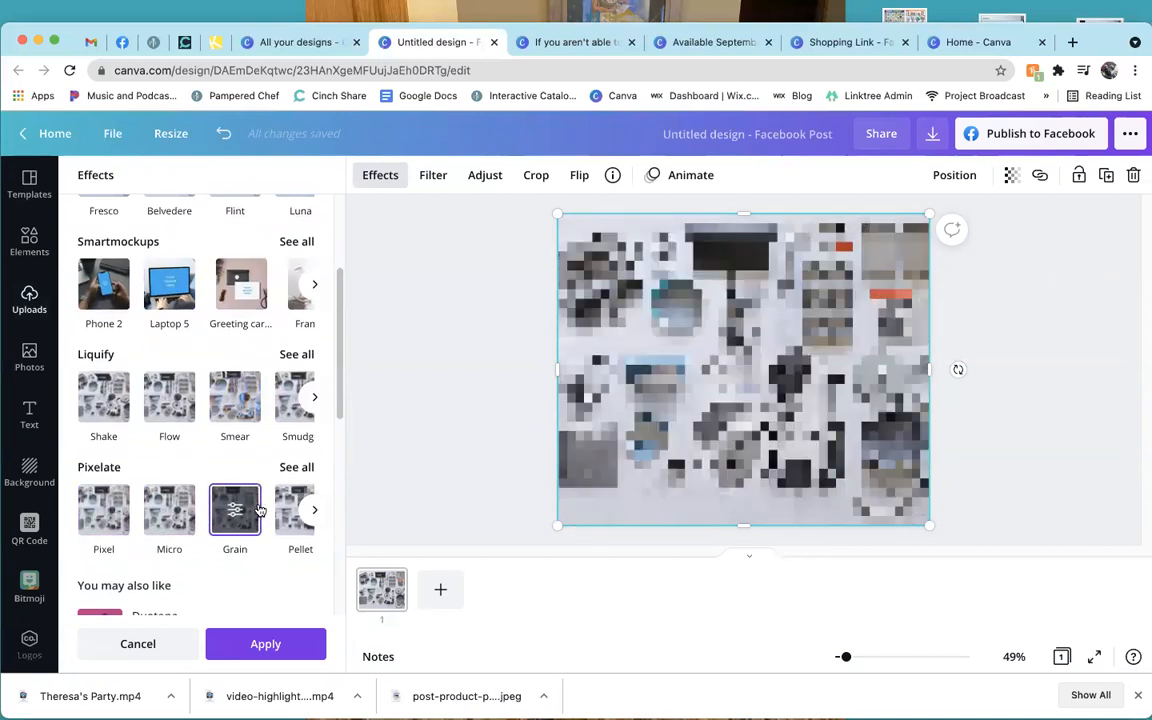
left_click(290, 392)
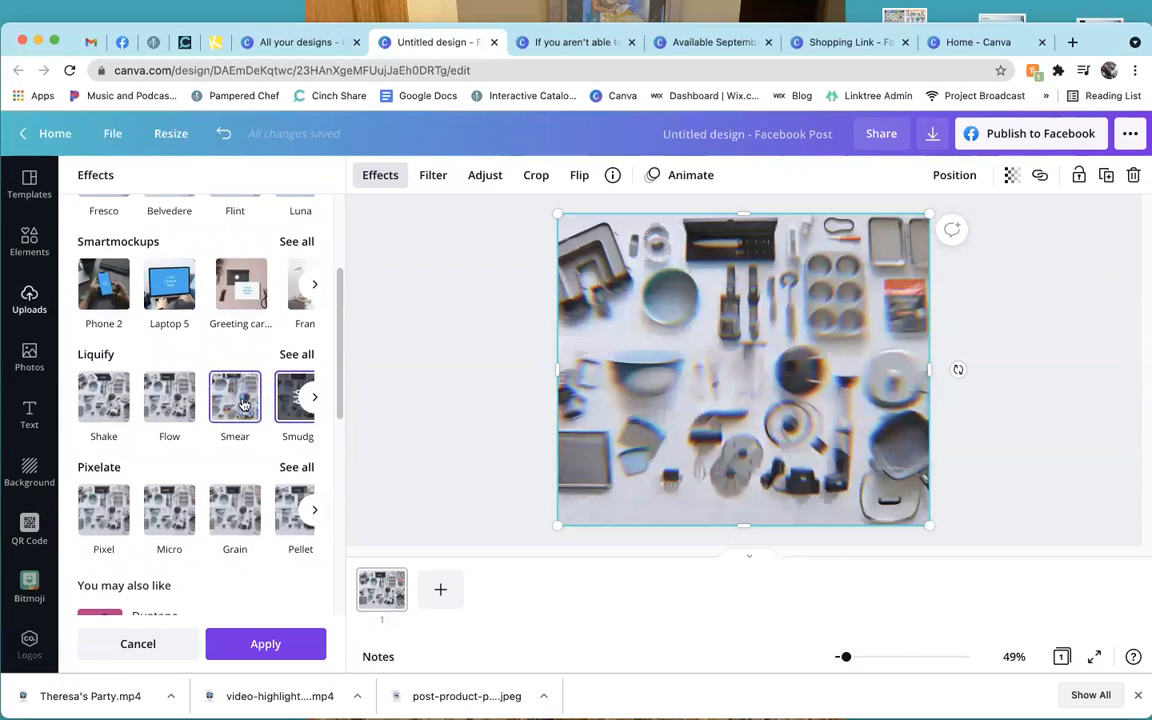
left_click(224, 364)
left_click(185, 402)
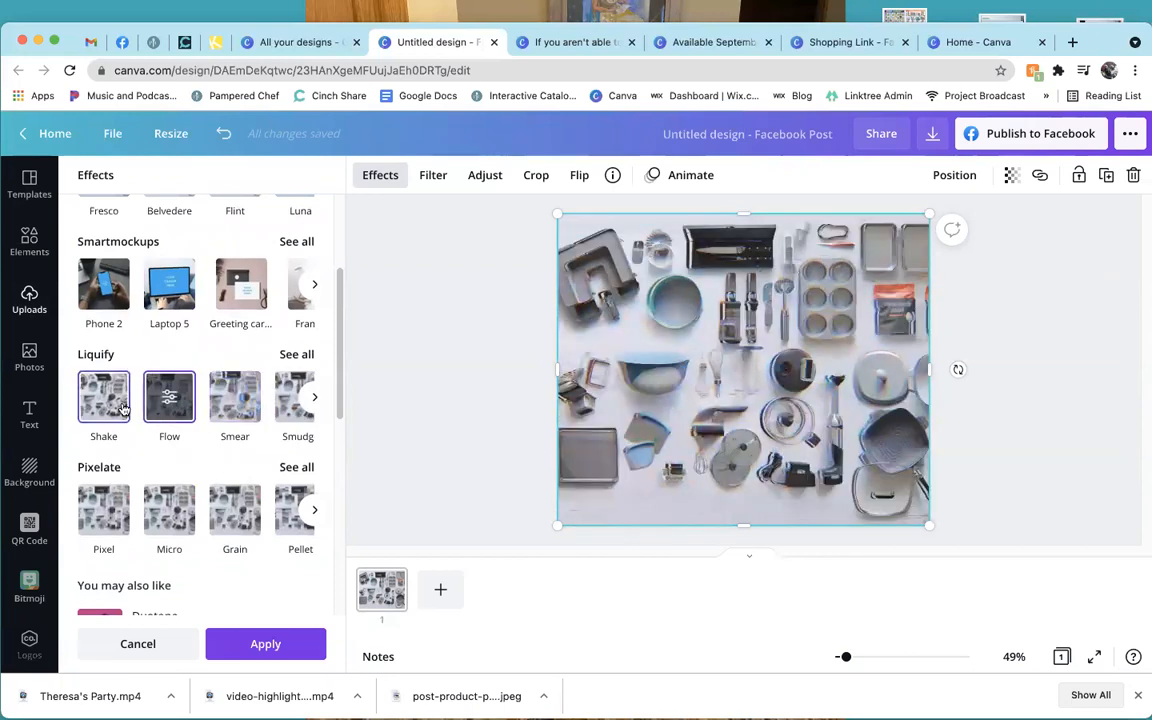
left_click(121, 406)
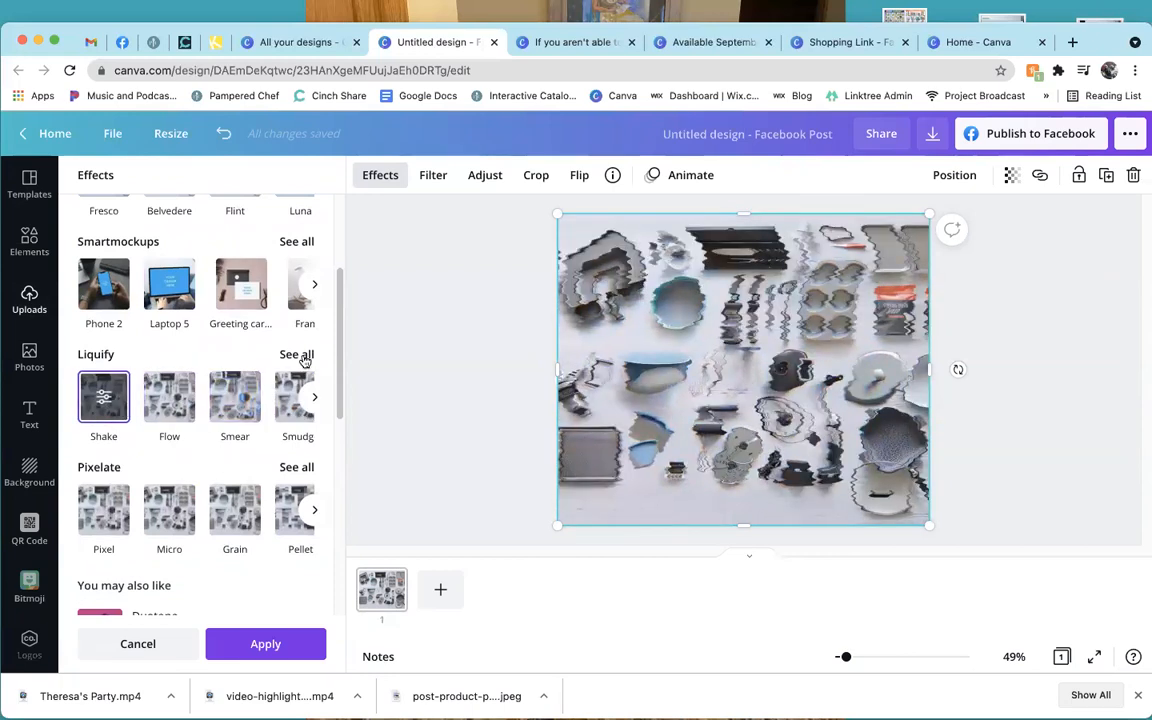
left_click(304, 358)
left_click(290, 376)
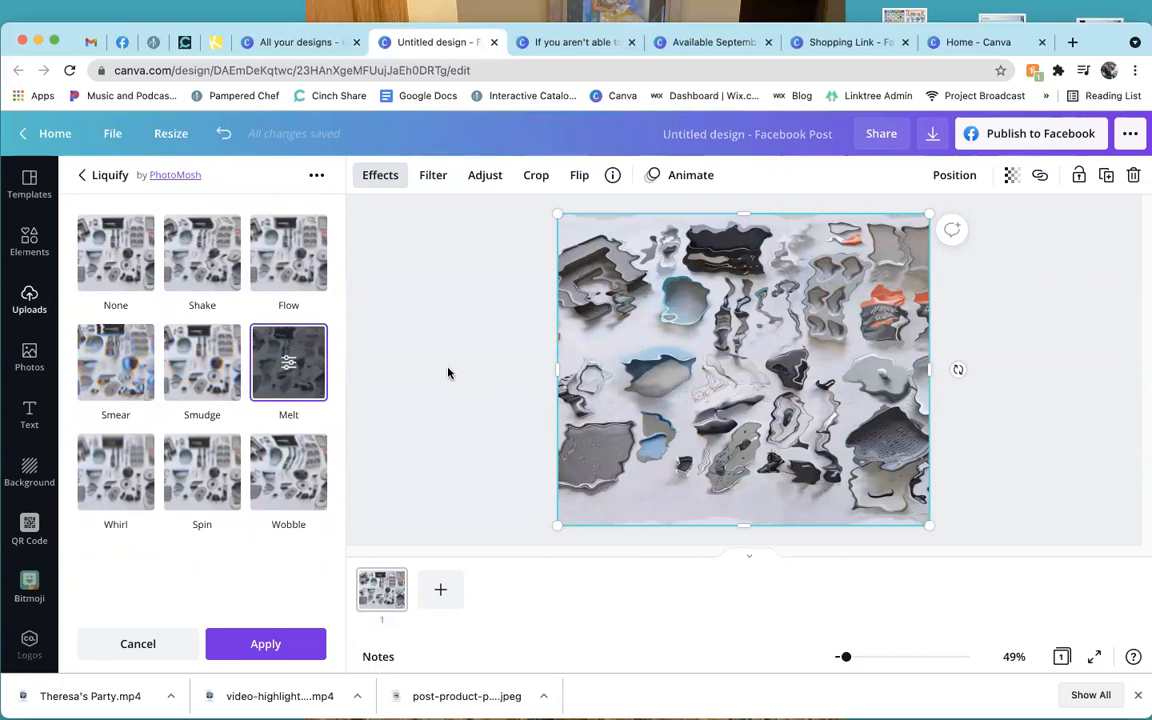
left_click(499, 388)
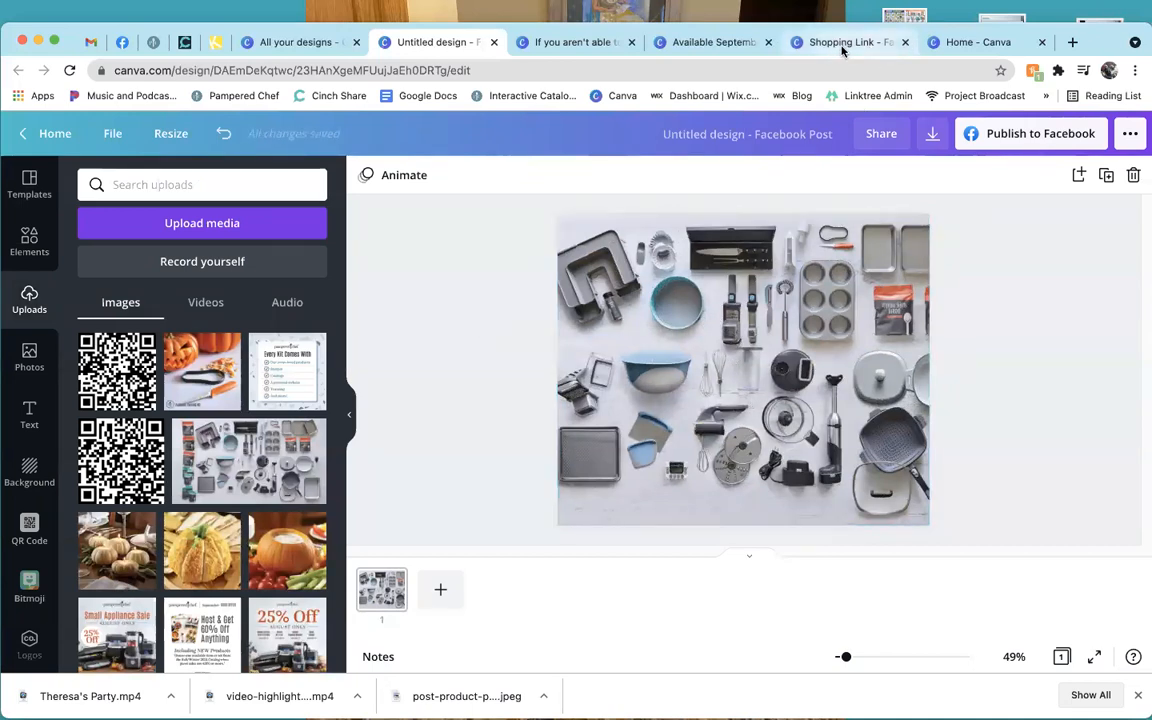
left_click(290, 42)
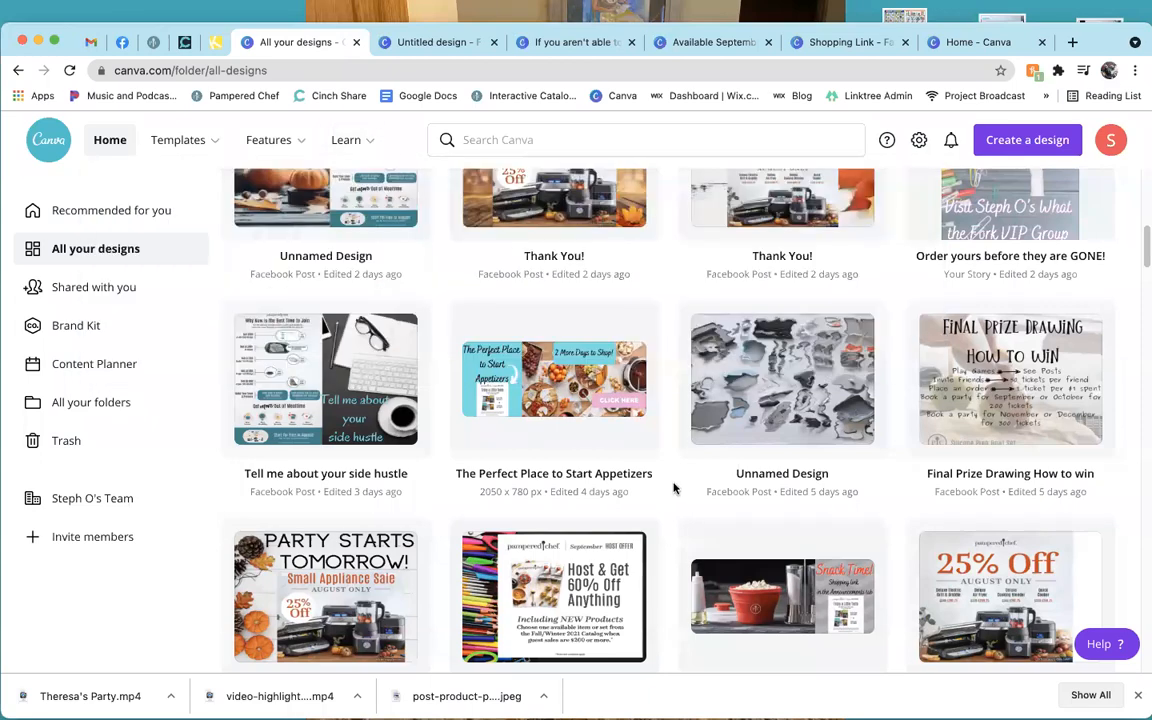
Scroll All your designs and open the Ice Cream Order Chart design.
scroll(675, 488, "down", 5)
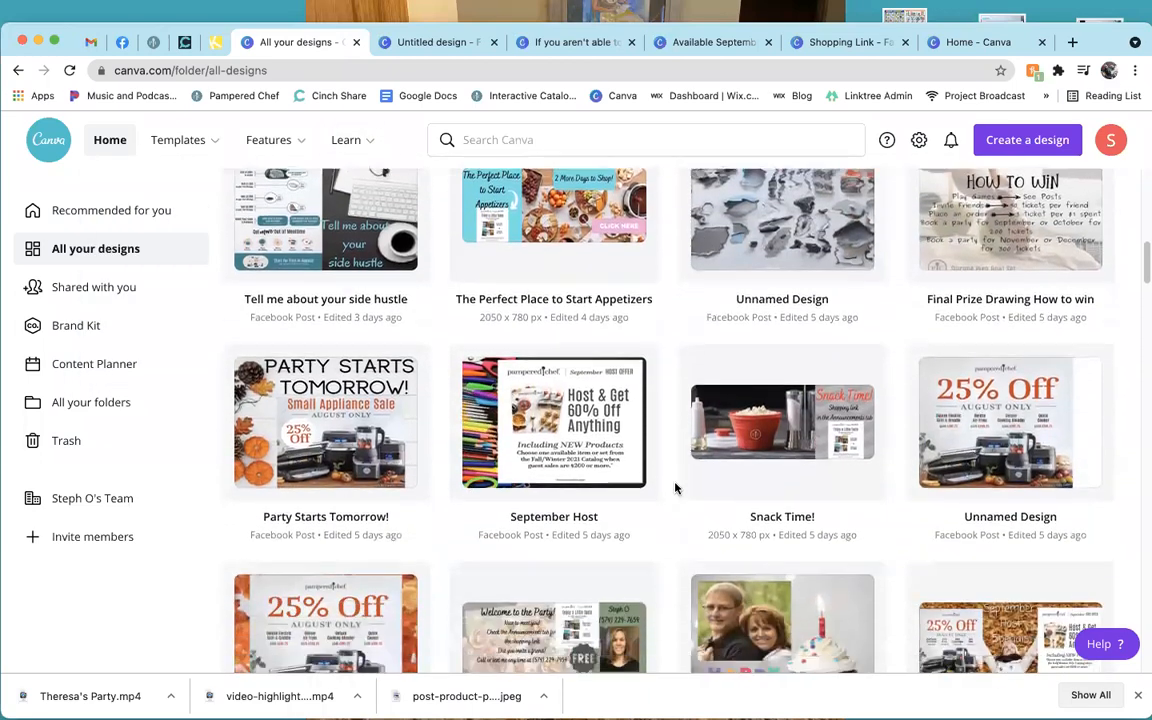
scroll(675, 488, "down", 5)
scroll(675, 488, "down", 4)
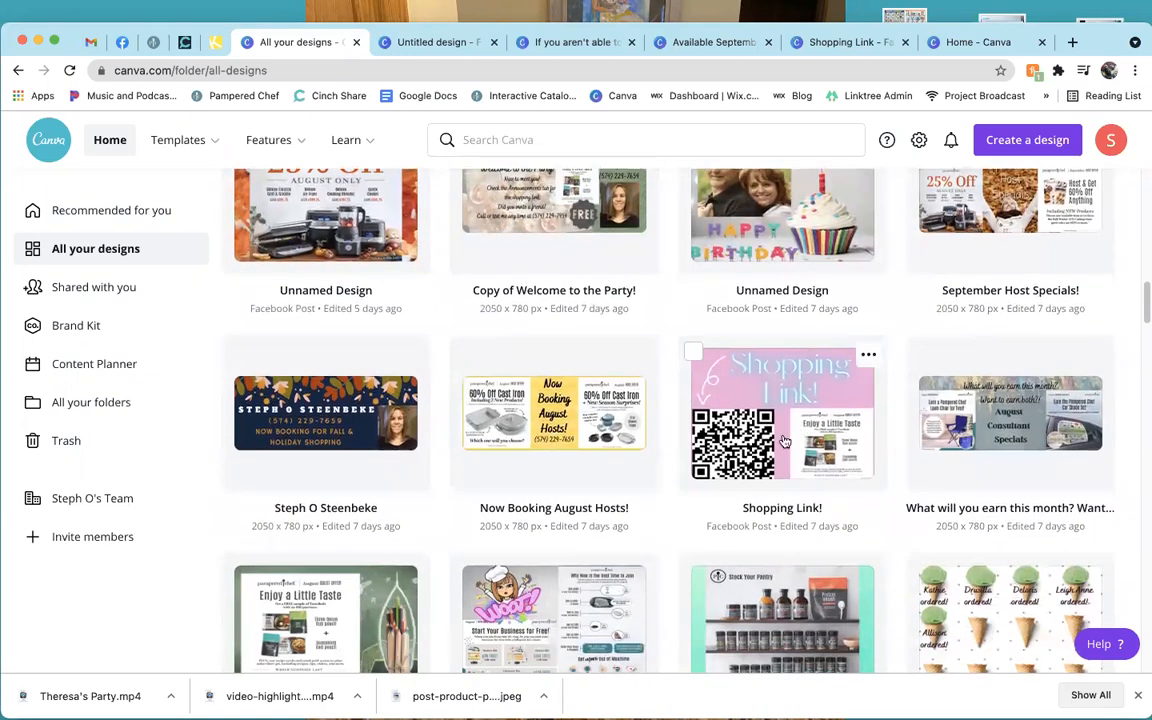
scroll(675, 518, "down", 4)
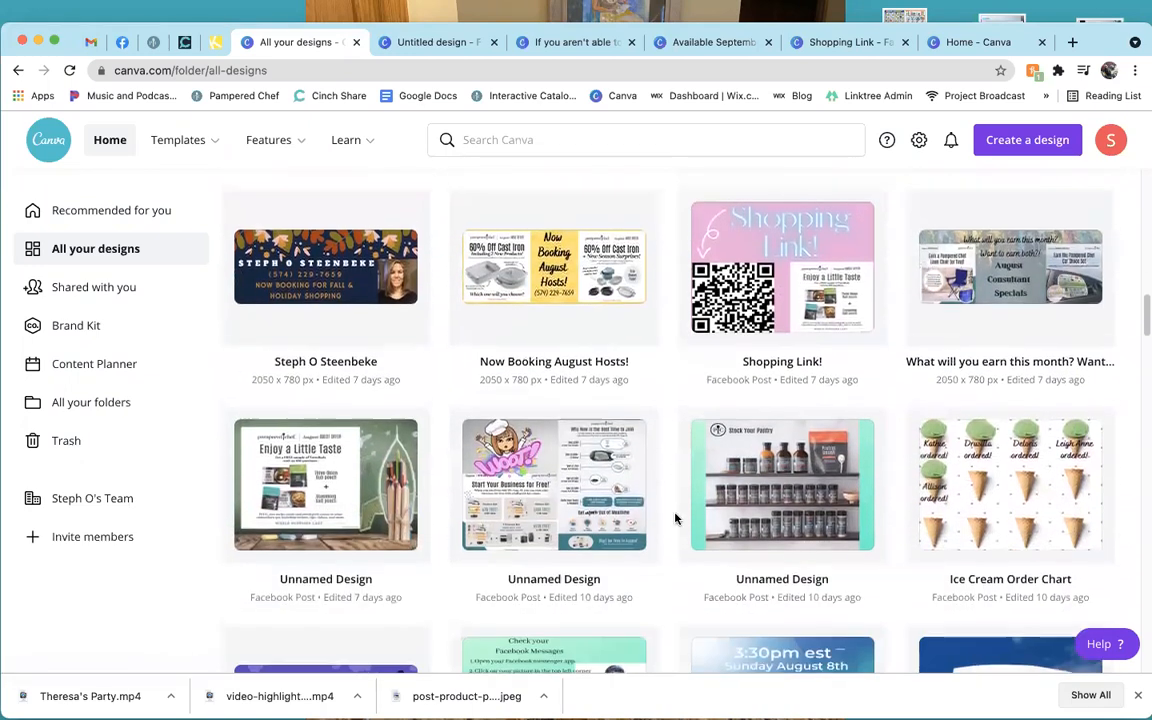
left_click(1033, 481)
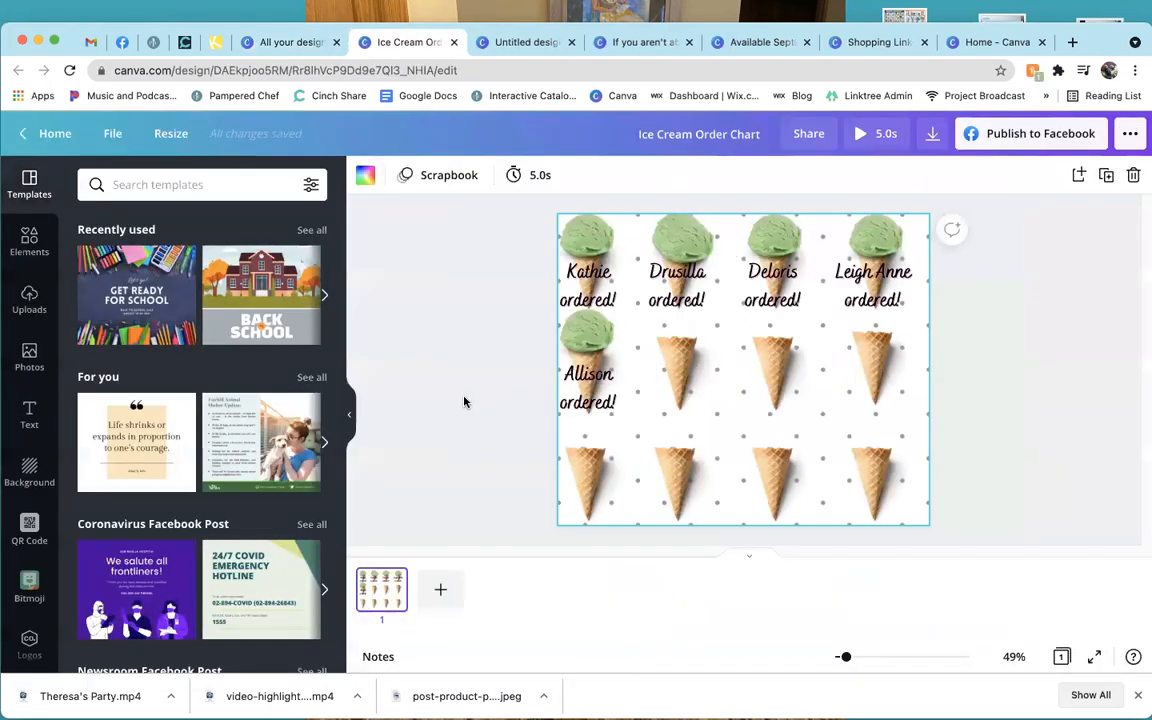
left_click(463, 401)
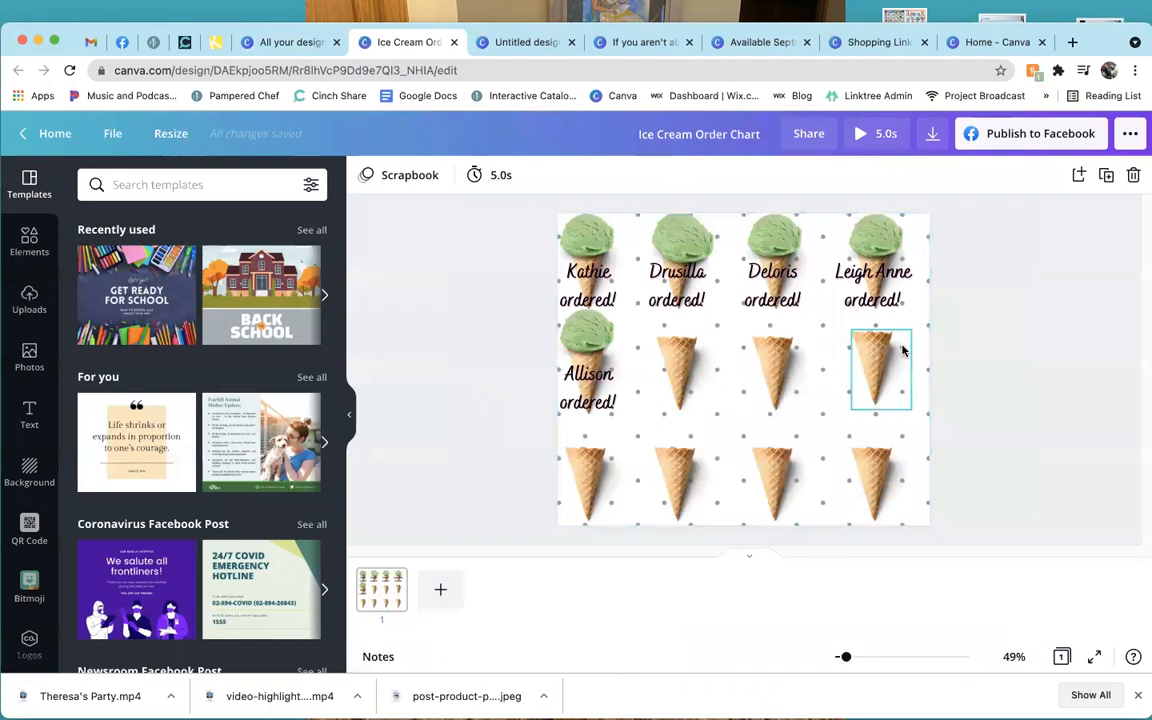
left_click(924, 42)
left_click(924, 42)
left_click(924, 42)
left_click(921, 43)
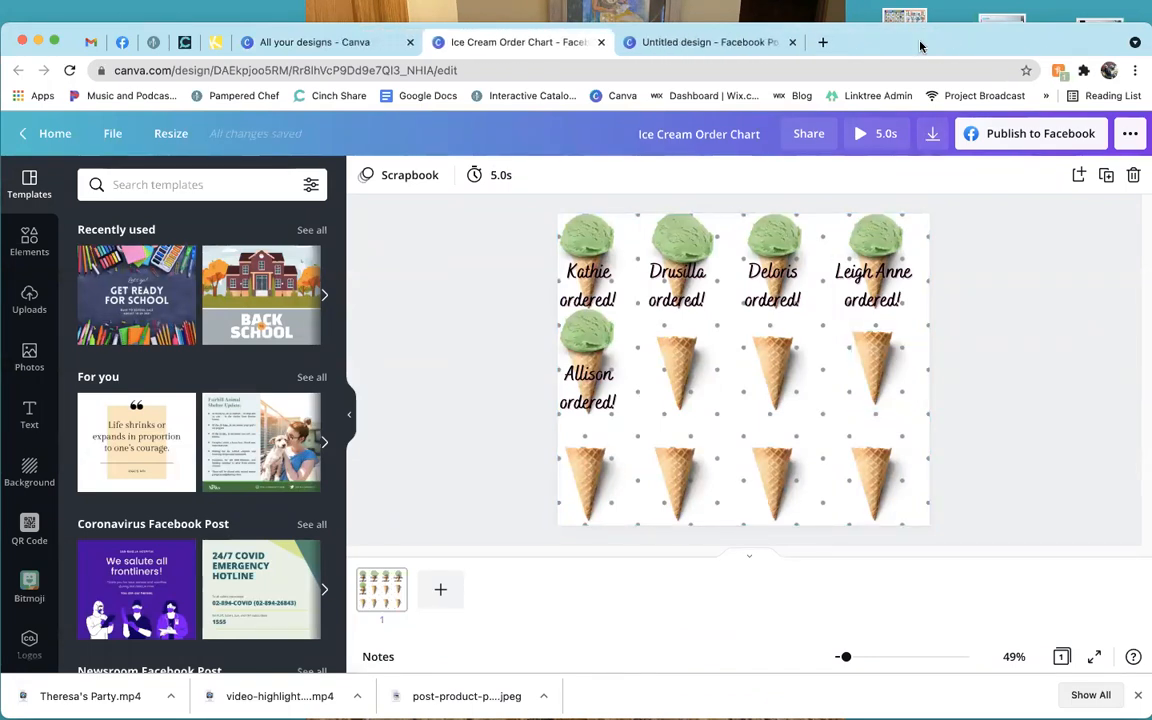
left_click(738, 42)
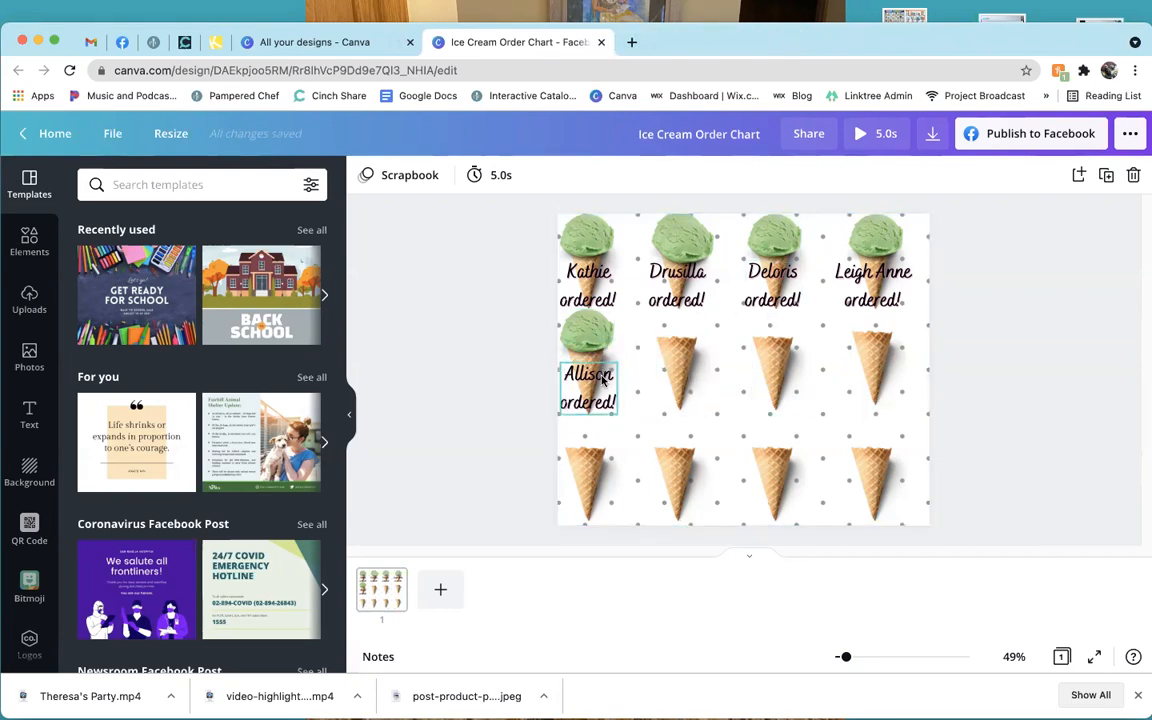
left_click(29, 240)
left_click(134, 190)
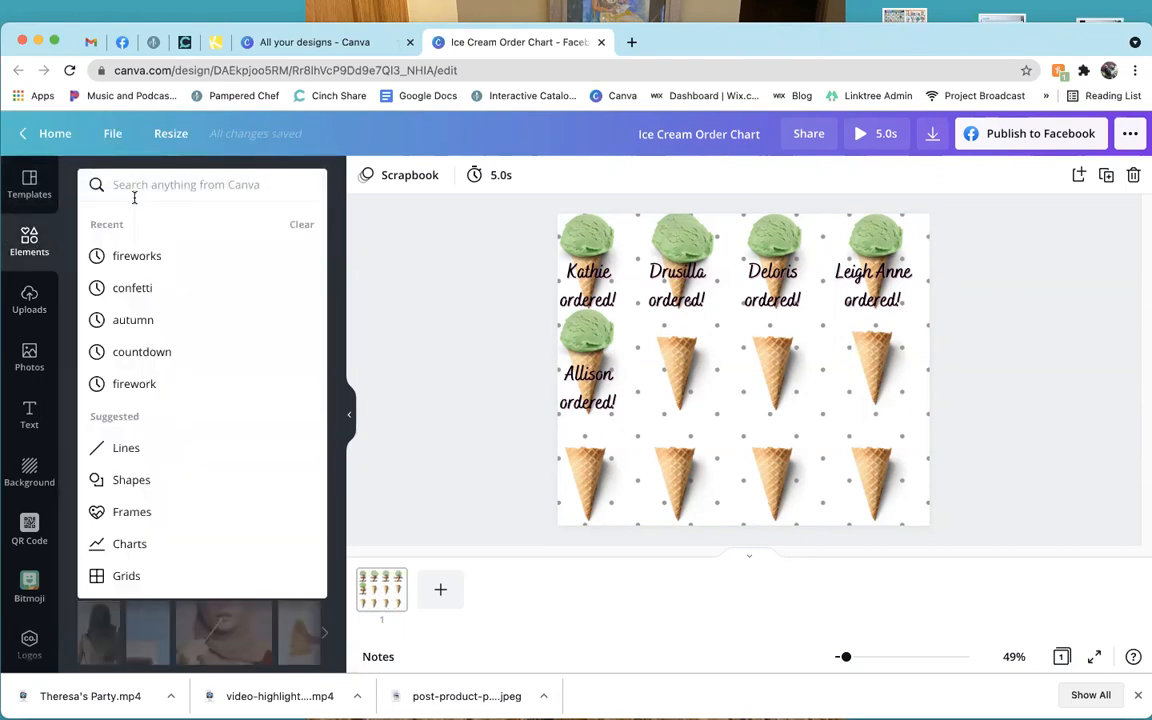
type("ice cream co")
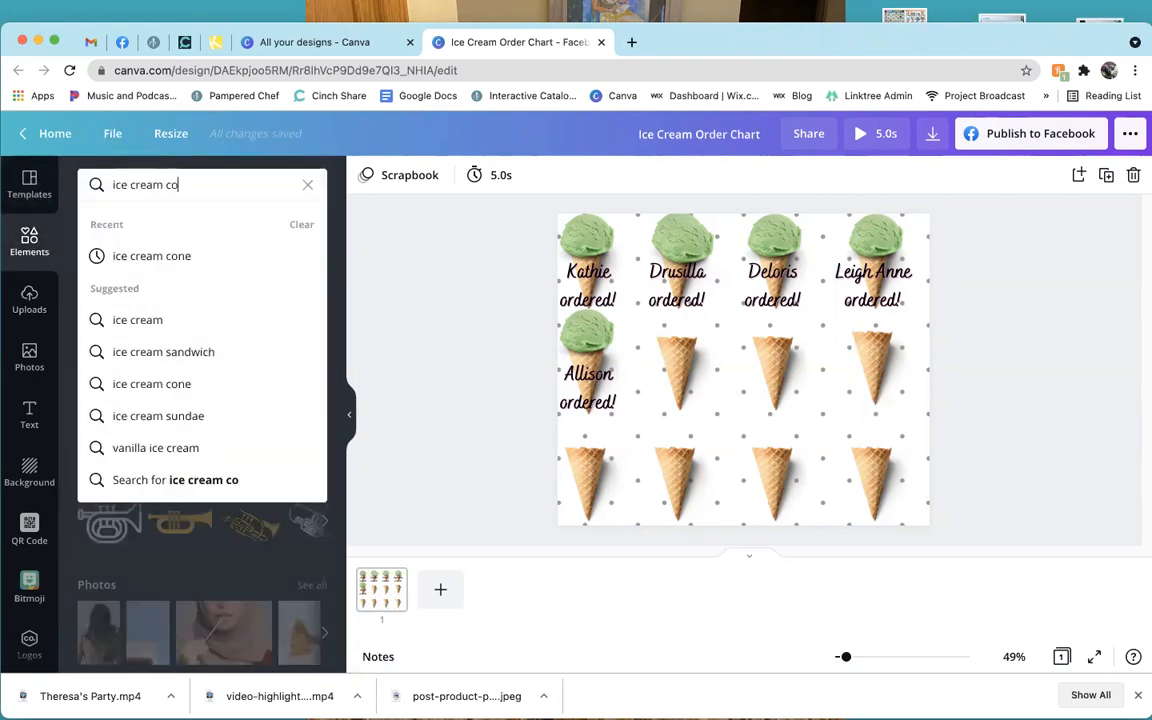
type("ne")
key("Return")
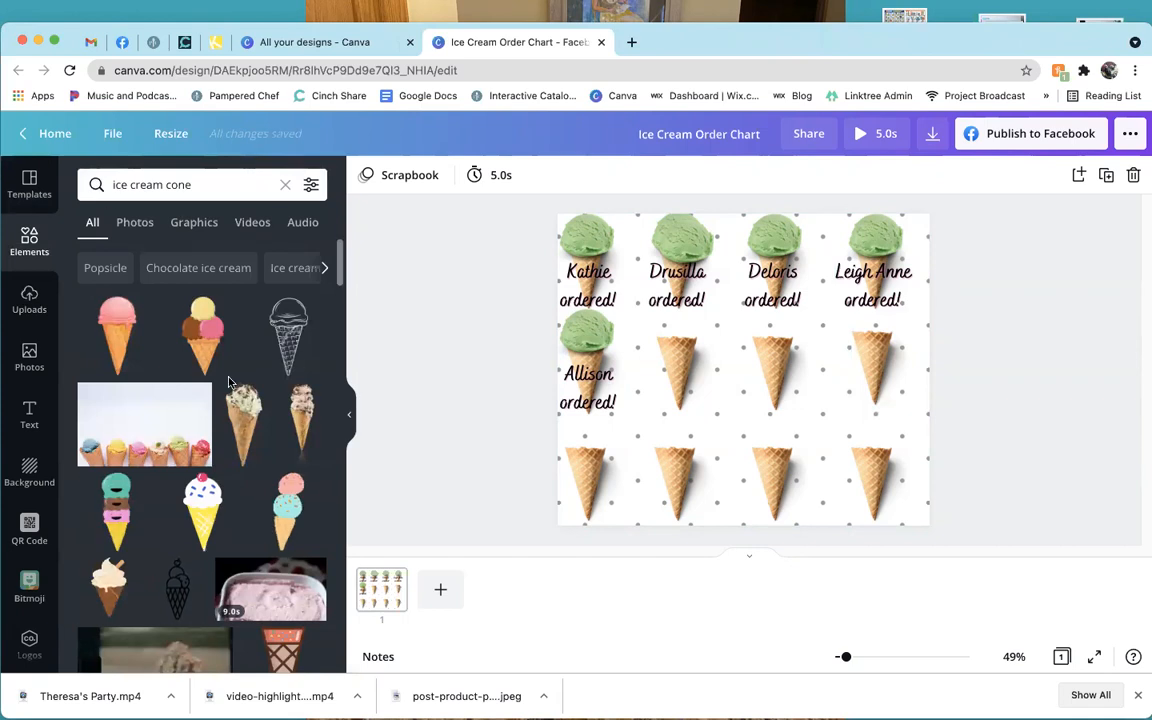
scroll(229, 385, "down", 5)
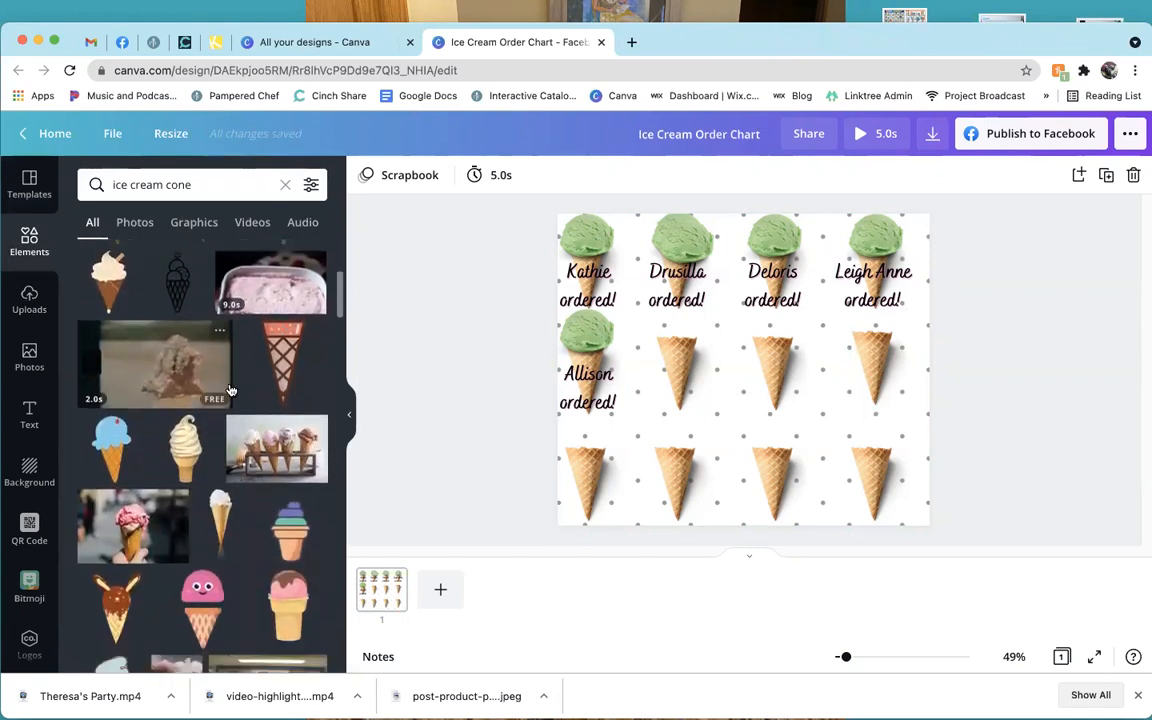
scroll(229, 390, "down", 5)
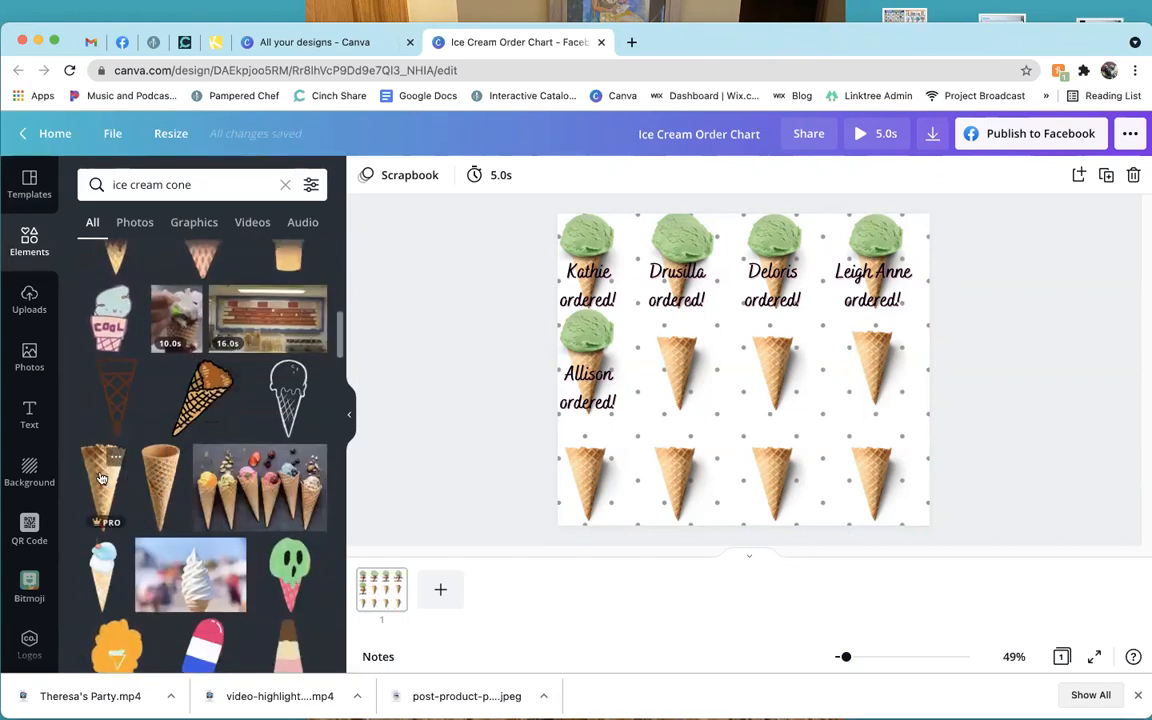
left_click_drag(111, 478, 660, 357)
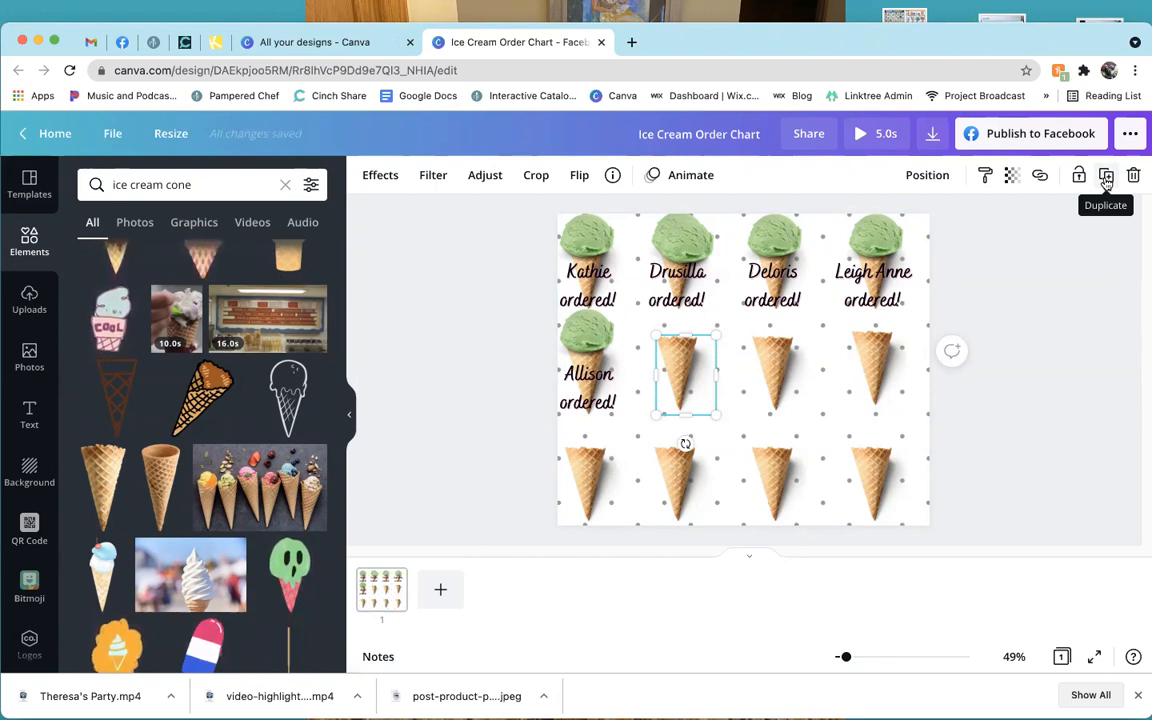
left_click(1105, 177)
left_click_drag(679, 371, 720, 360)
key("Delete")
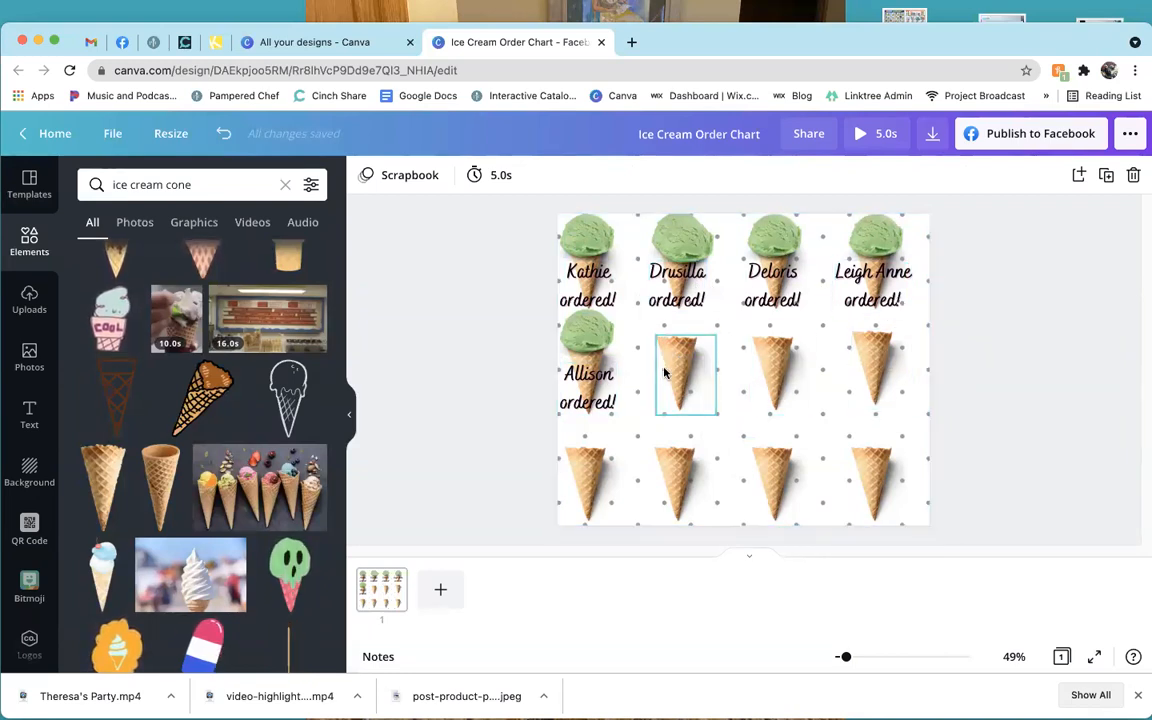
left_click_drag(672, 369, 677, 364)
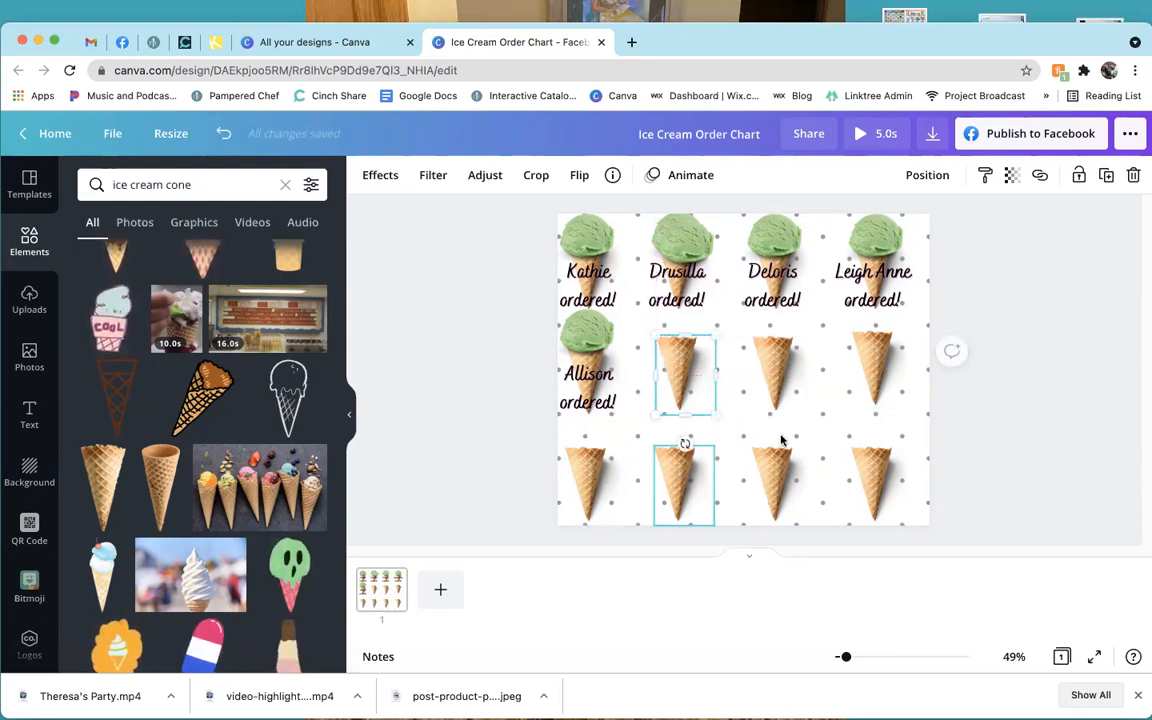
left_click(1020, 424)
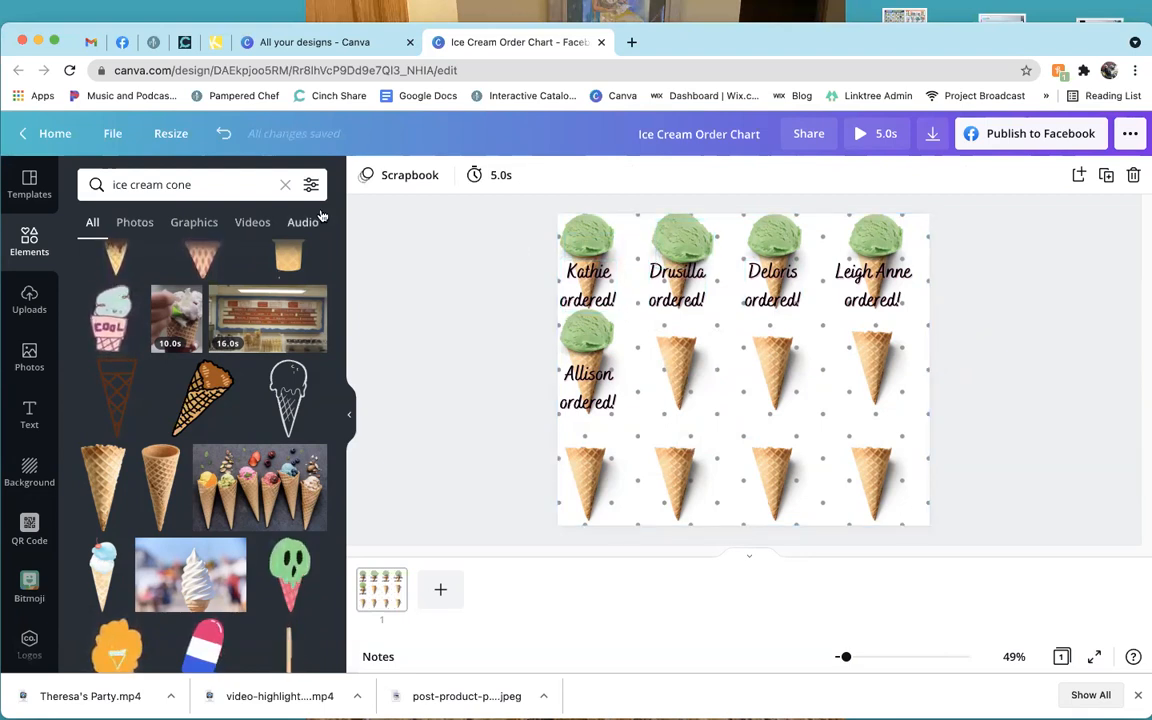
Change the Elements search from 'ice cream cone' to 'ice cream scoop'.
left_click(251, 187)
key("BackSpace")
key("BackSpace")
key("BackSpace")
key("BackSpace")
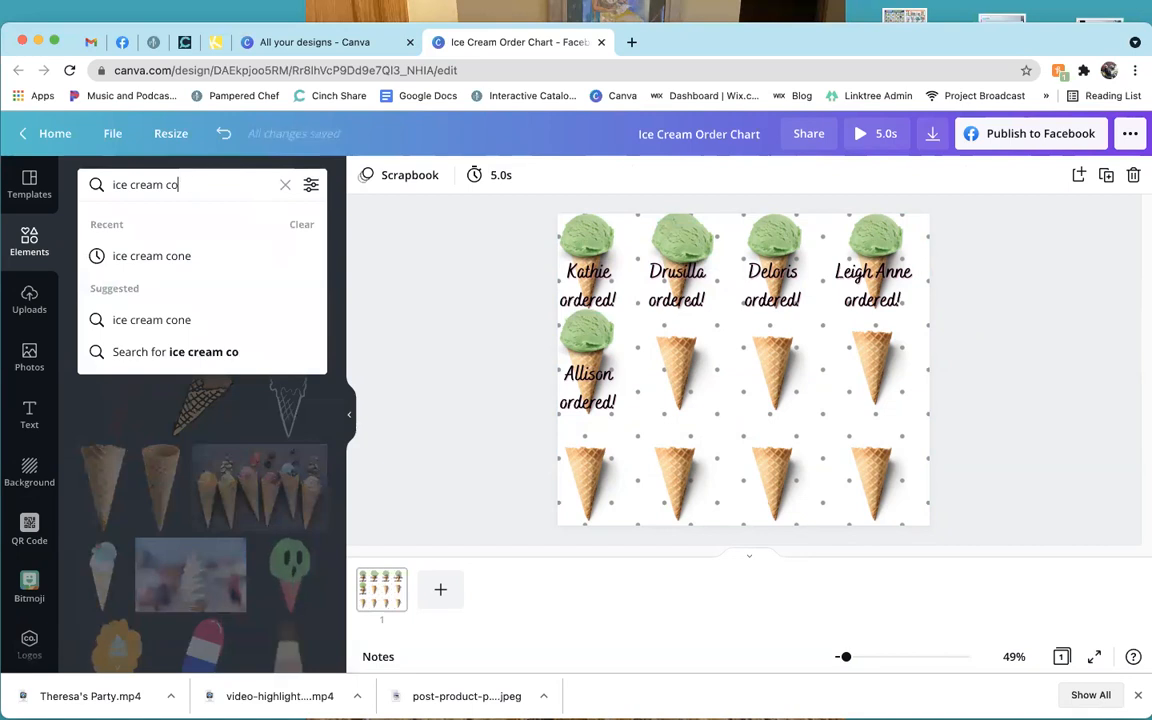
type("scoop")
key("Return")
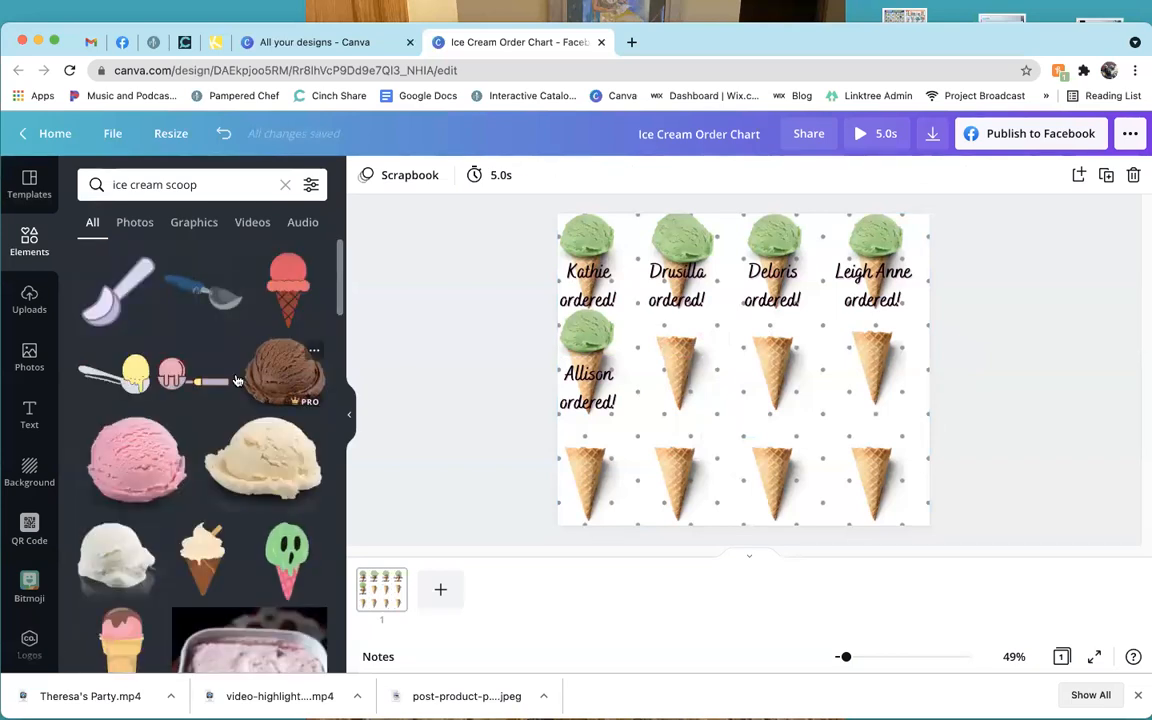
Add a chocolate scoop graphic, shrink it, and place it on the cone beside Allison.
scroll(281, 363, "down", 1)
left_click(281, 363)
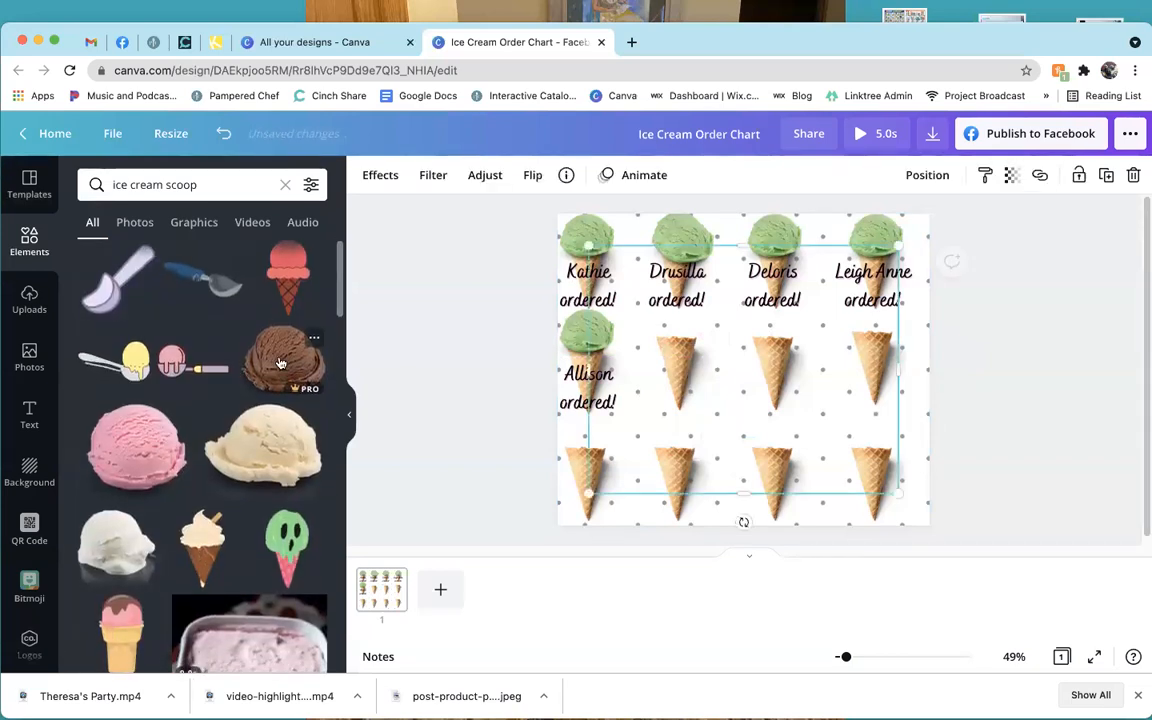
left_click_drag(589, 247, 818, 437)
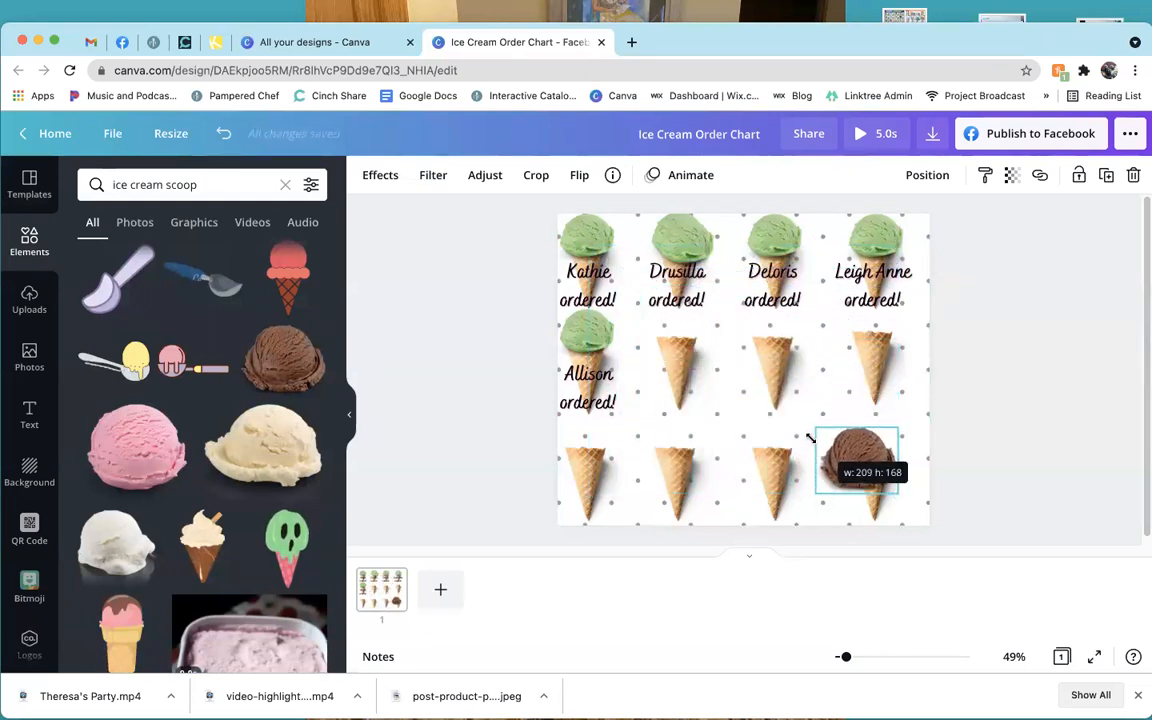
left_click_drag(865, 471, 678, 340)
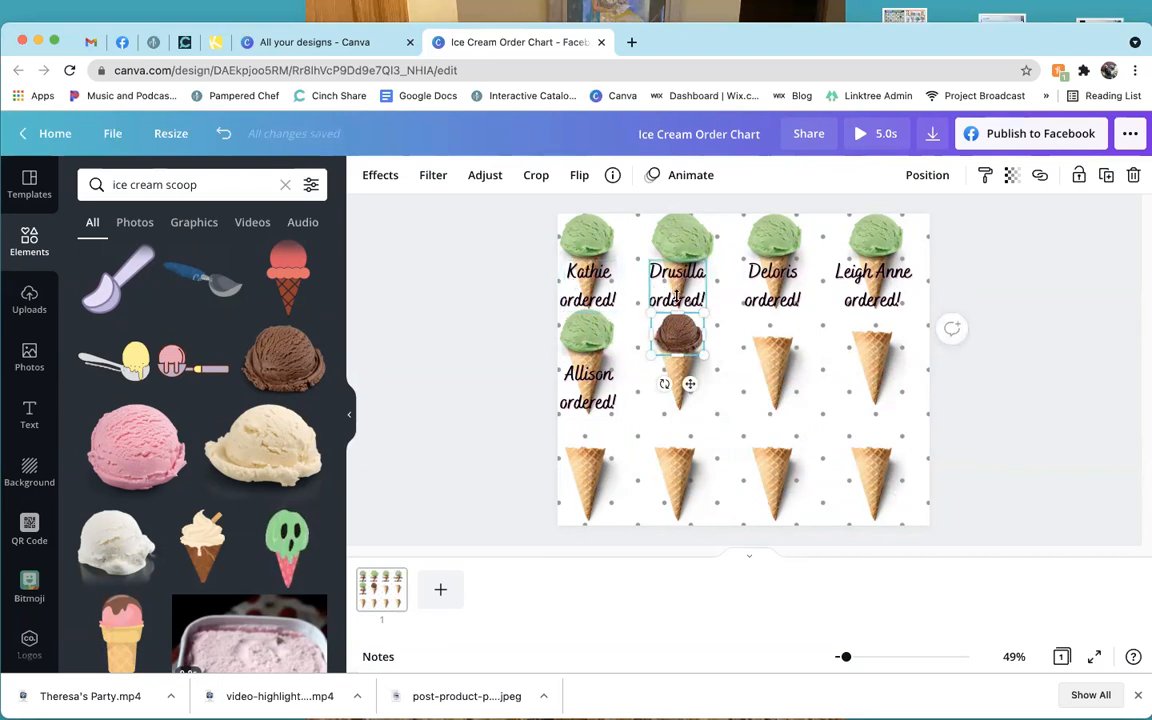
Duplicate the chocolate scoop onto the cone below Deloris, then delete both scoops.
left_click(1106, 176)
left_click_drag(684, 340, 779, 342)
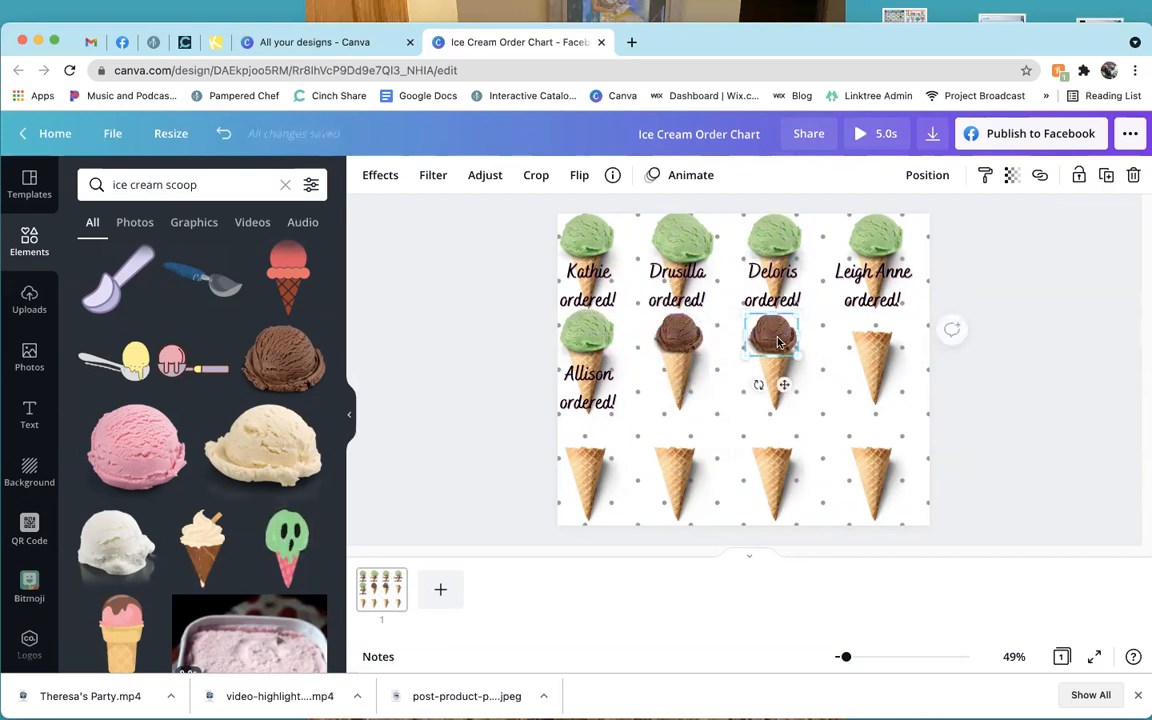
key("Delete")
left_click(686, 341)
key("Delete")
Add a heading reading 'Sue Booked!' on the cone below Drusilla.
left_click(596, 297)
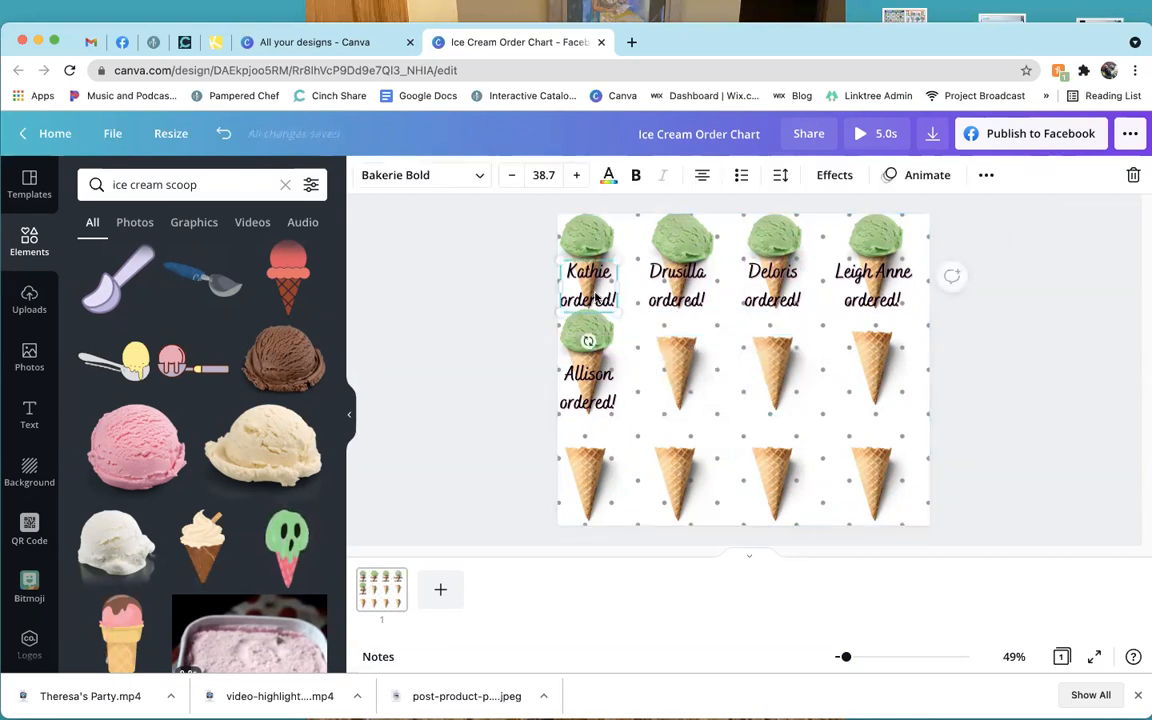
left_click(29, 413)
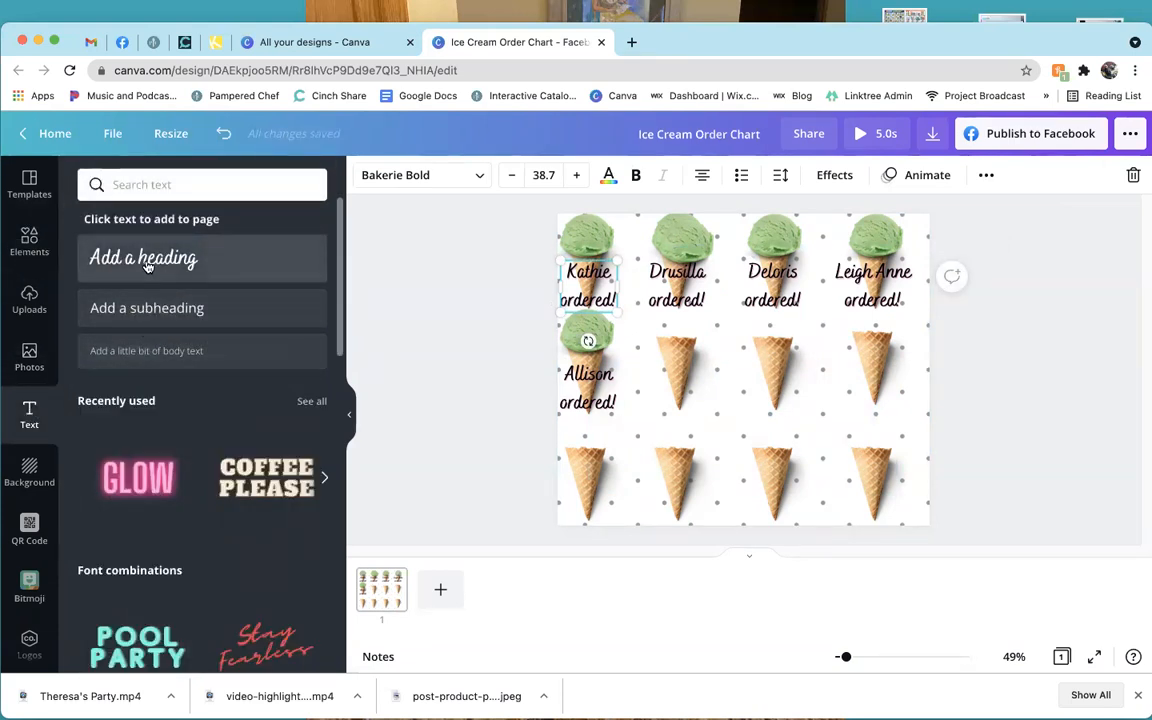
left_click_drag(145, 262, 590, 332)
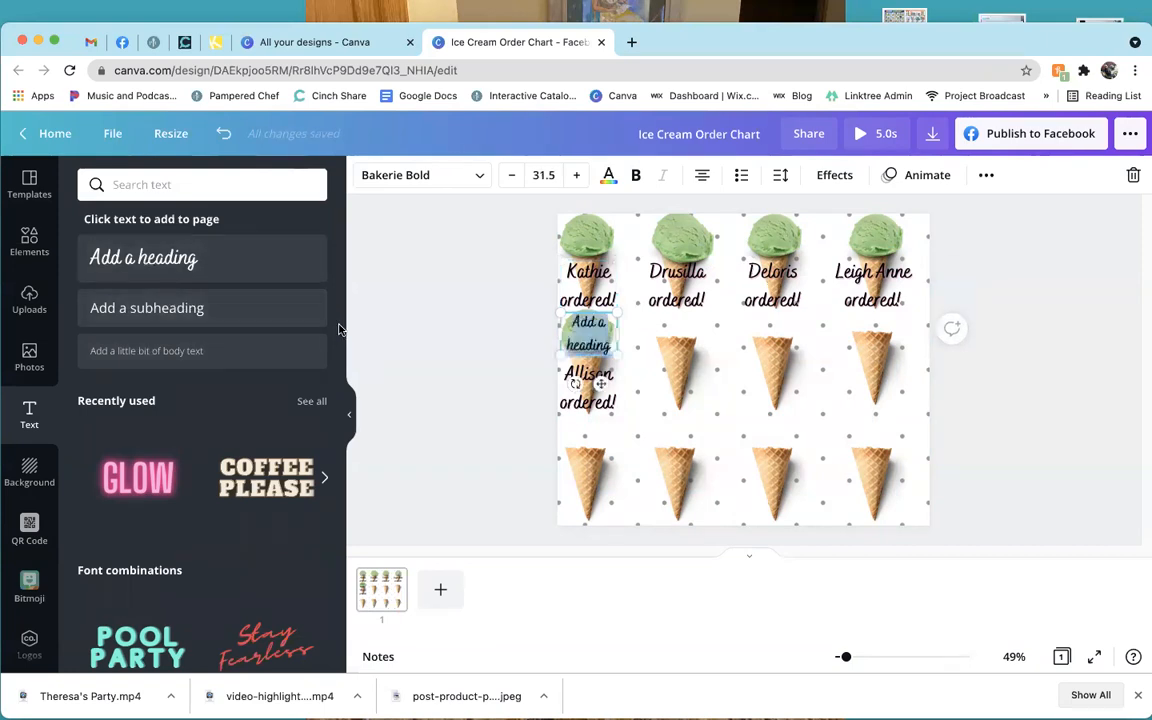
left_click_drag(604, 384, 690, 433)
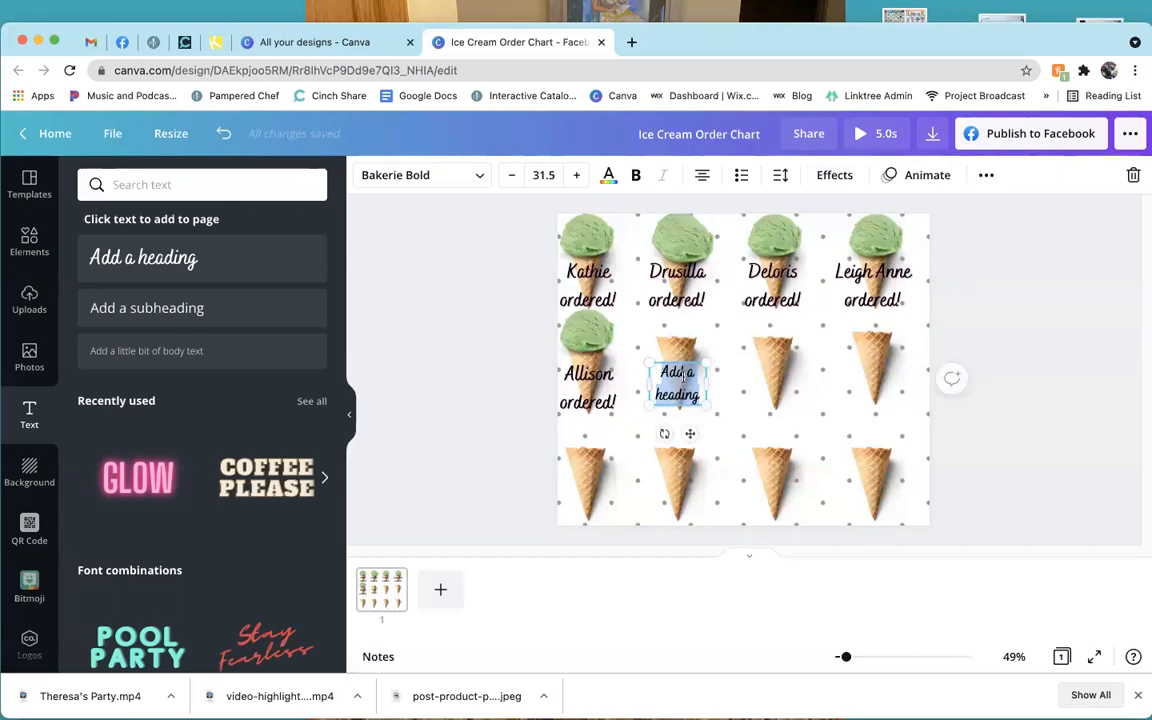
type("a")
key("ctrl+a")
type("Sue Booked! @")
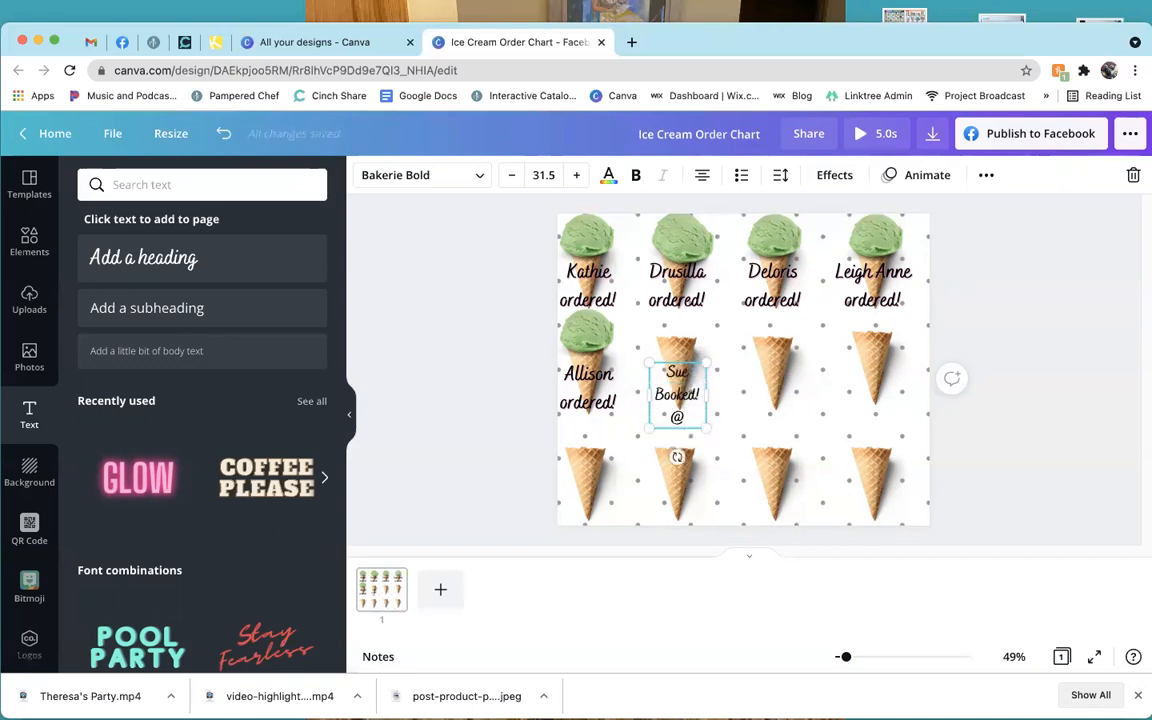
key("BackSpace")
key("BackSpace")
type("!")
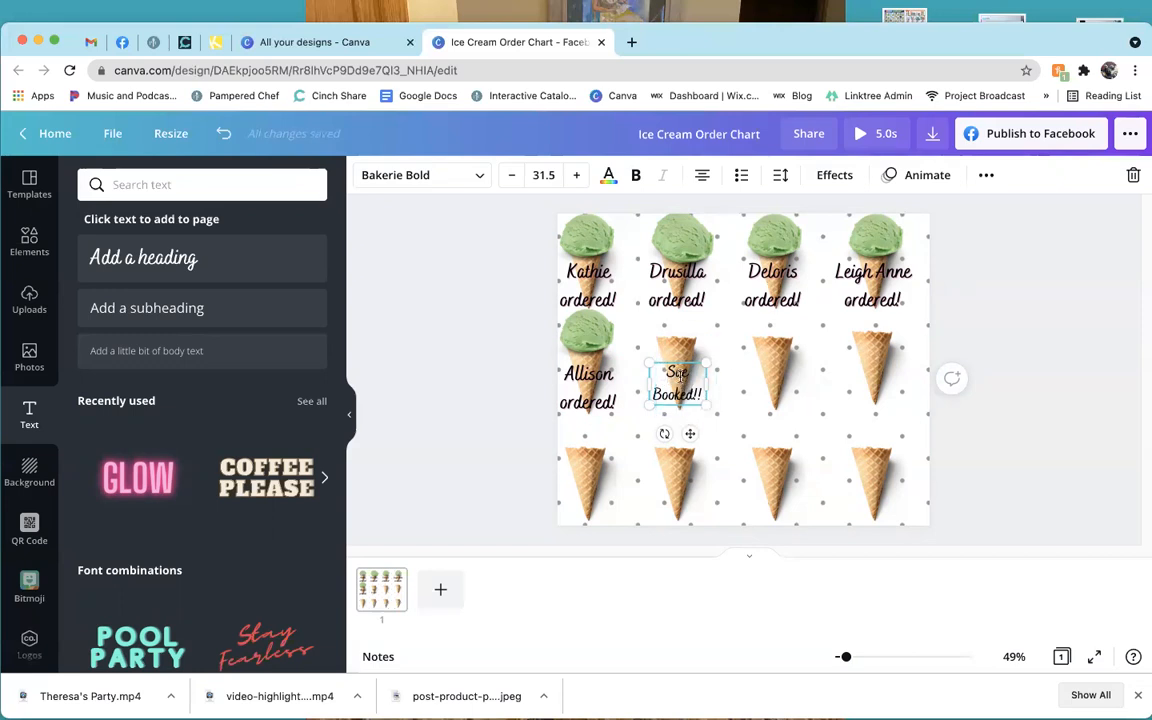
key("BackSpace")
Delete the cone behind the new text and the 'Sue Booked!' text box.
left_click(676, 409)
key("Delete")
left_click(675, 396)
key("Delete")
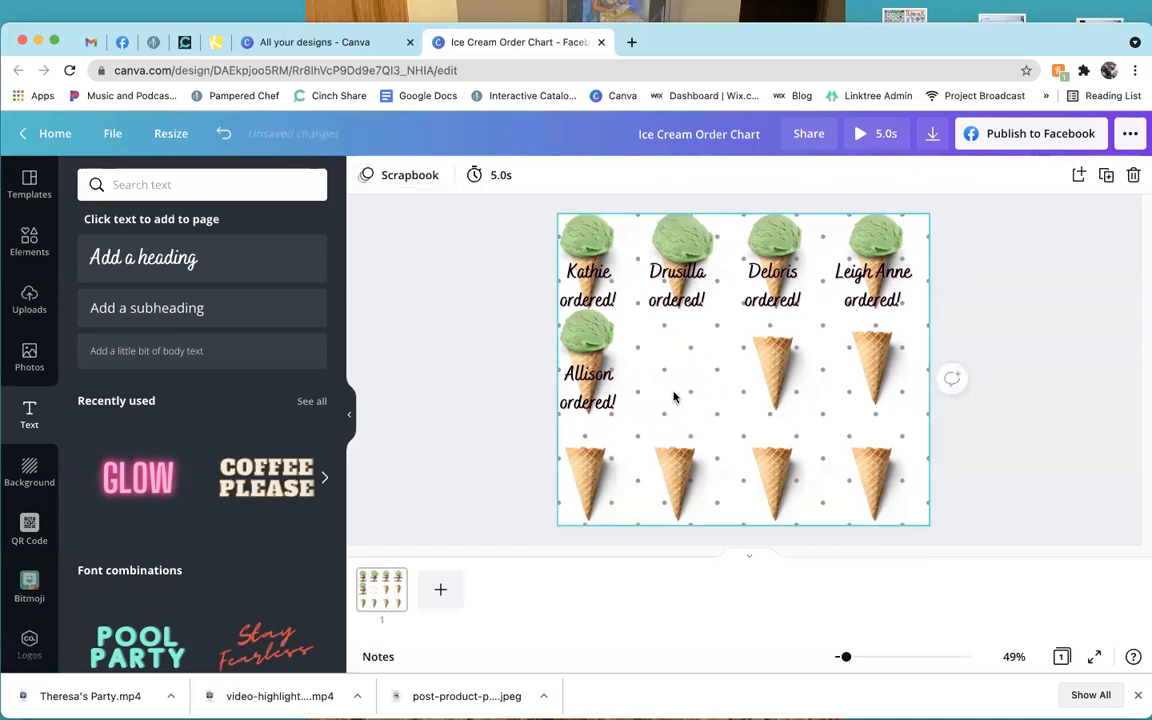
Duplicate a second-row cone into the empty second-column slot.
left_click(766, 373)
left_click(1107, 177)
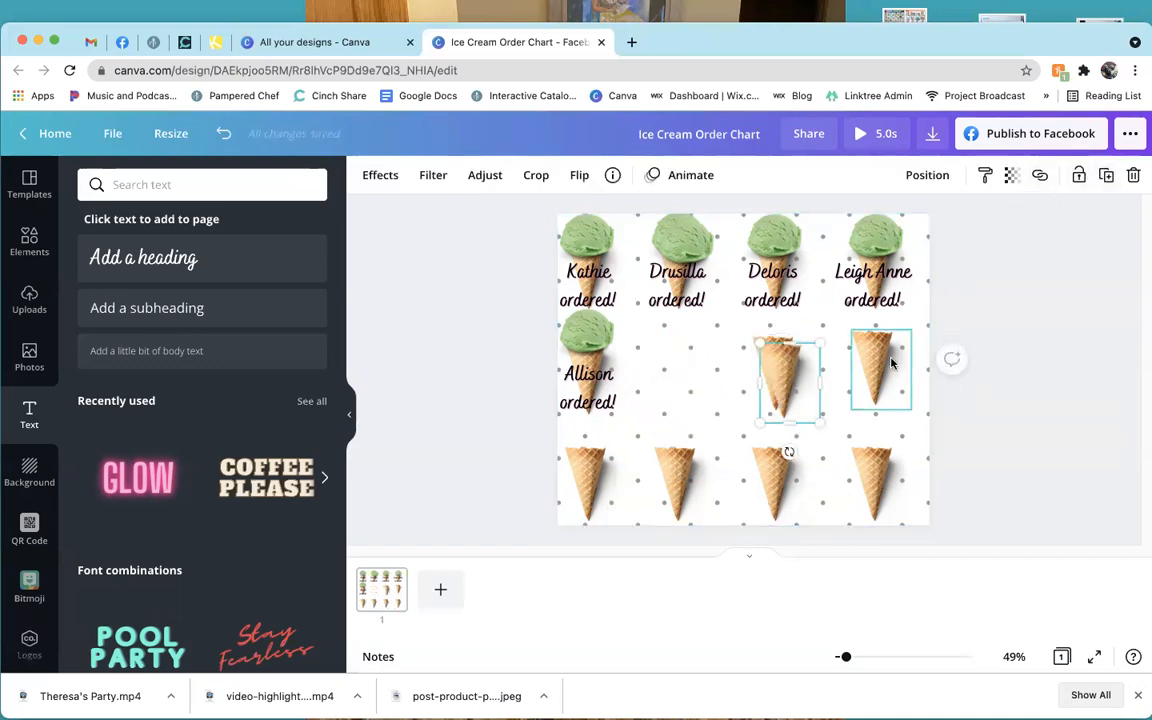
left_click_drag(785, 372, 686, 368)
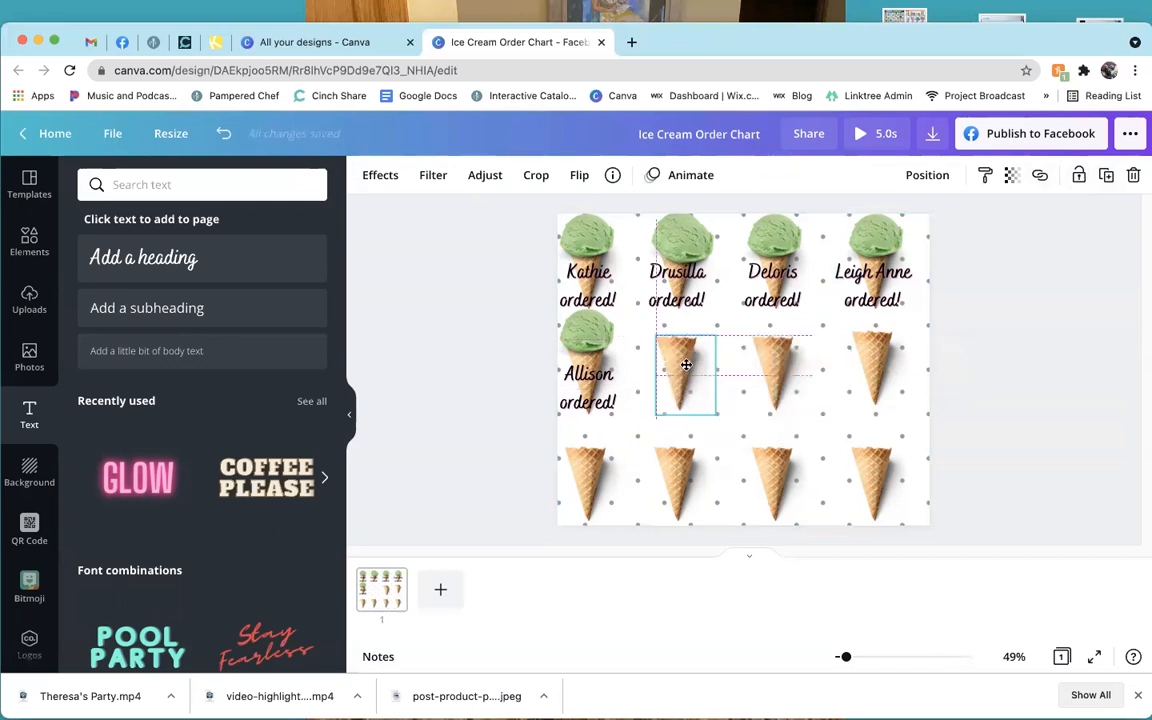
Duplicate the 'Allison ordered!' label onto the second-column cone and select the name Allison.
left_click(598, 395)
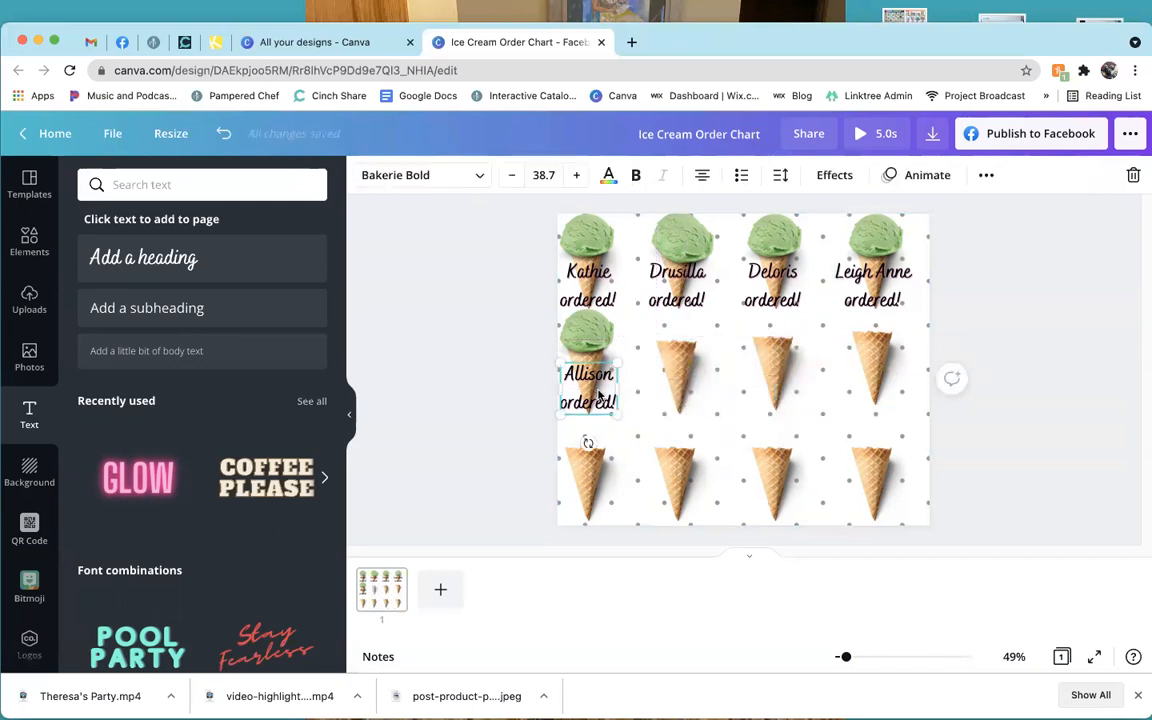
left_click(986, 175)
left_click(980, 214)
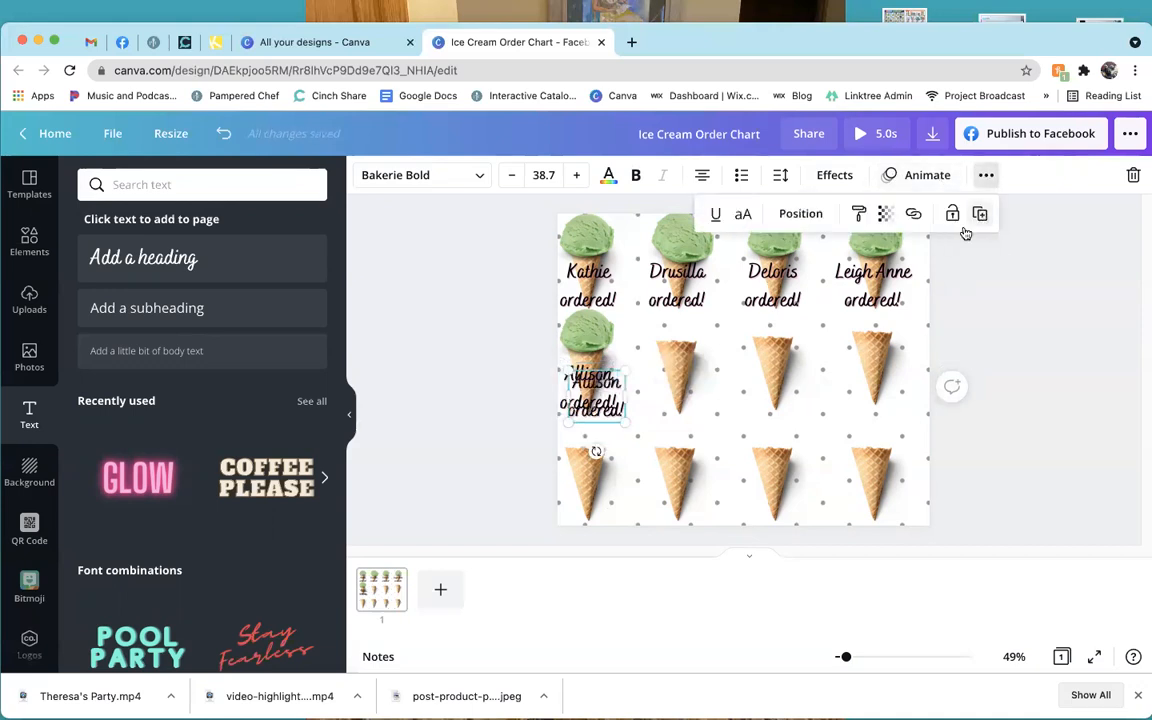
left_click_drag(600, 421, 679, 408)
double_click(670, 378)
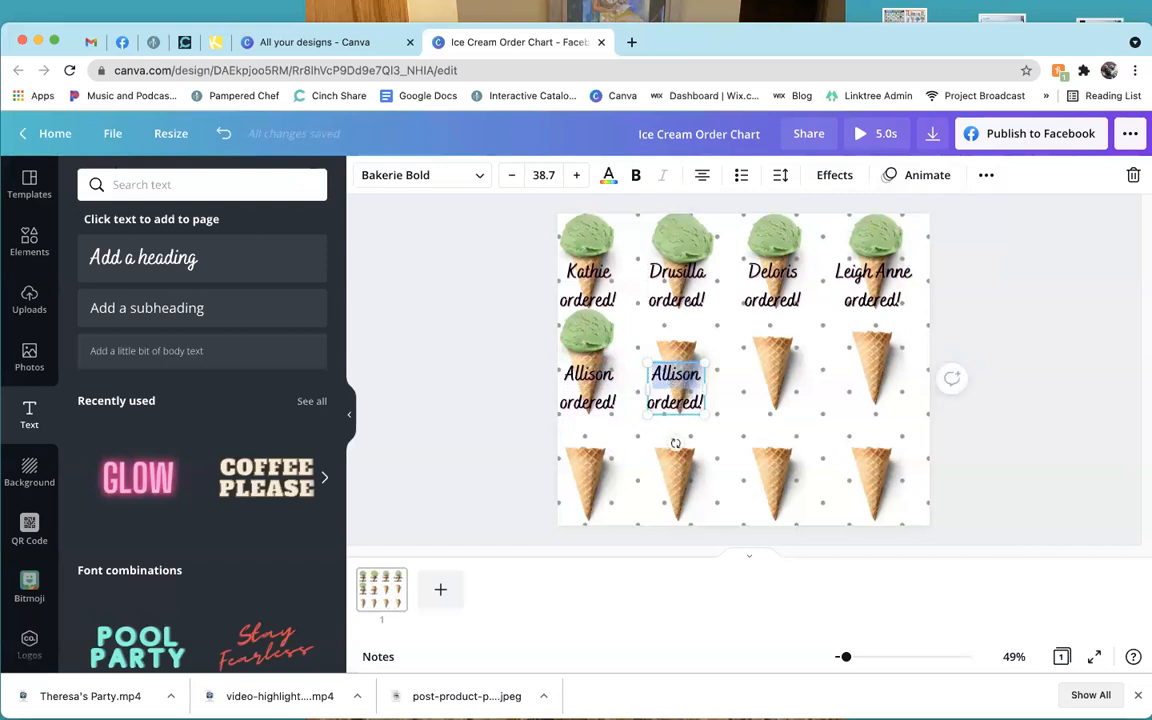
Rename the label copy to 'Sue ordered!', then open the Thank You folder in Finder.
type("Sue")
left_click(745, 408)
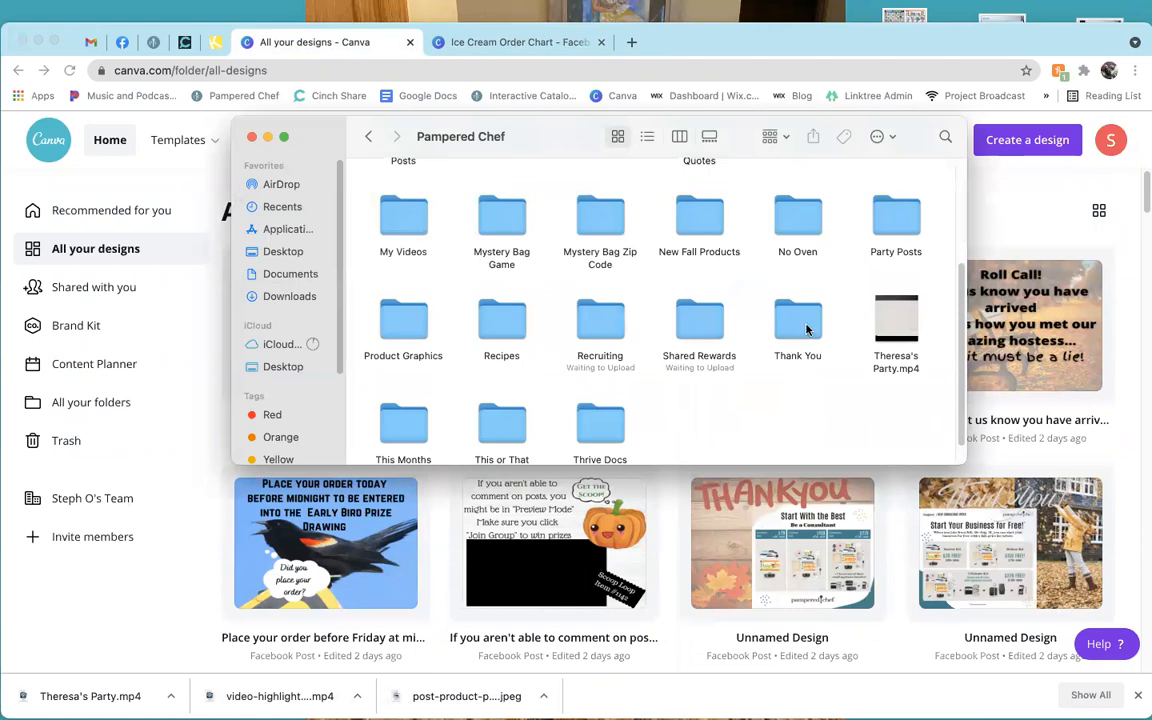
double_click(805, 322)
Peek into the Graphic folder, then go back and open the Fall Promo folder.
left_click(843, 206)
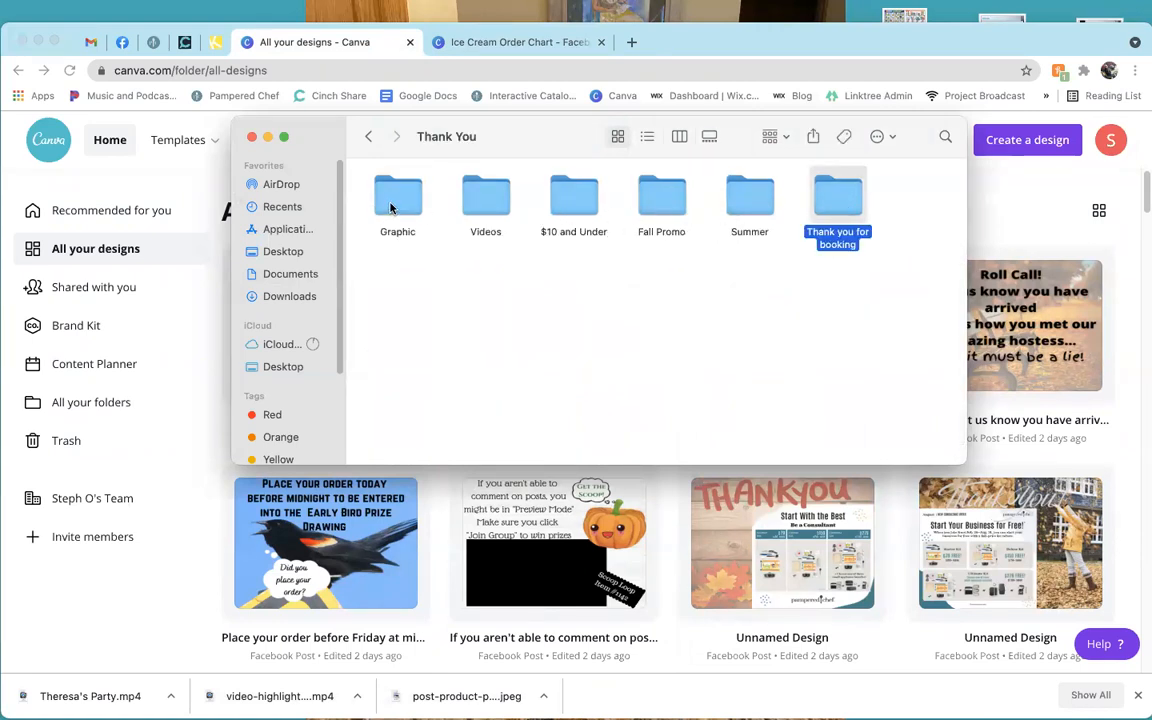
double_click(390, 207)
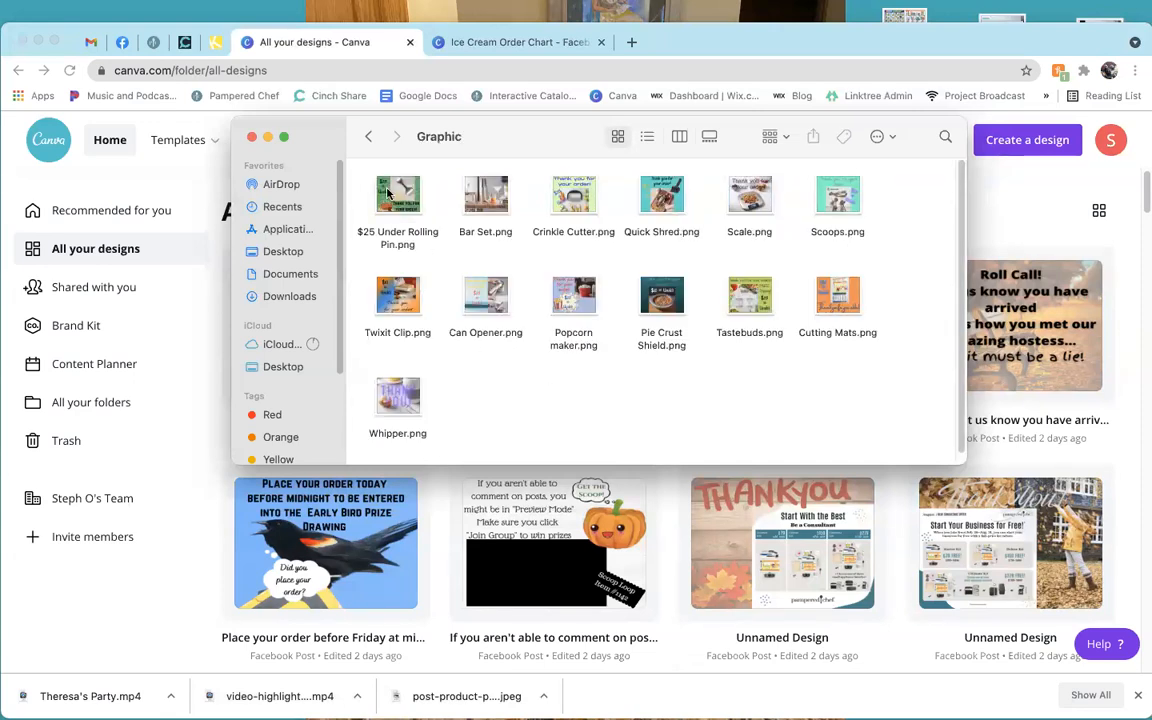
left_click(366, 140)
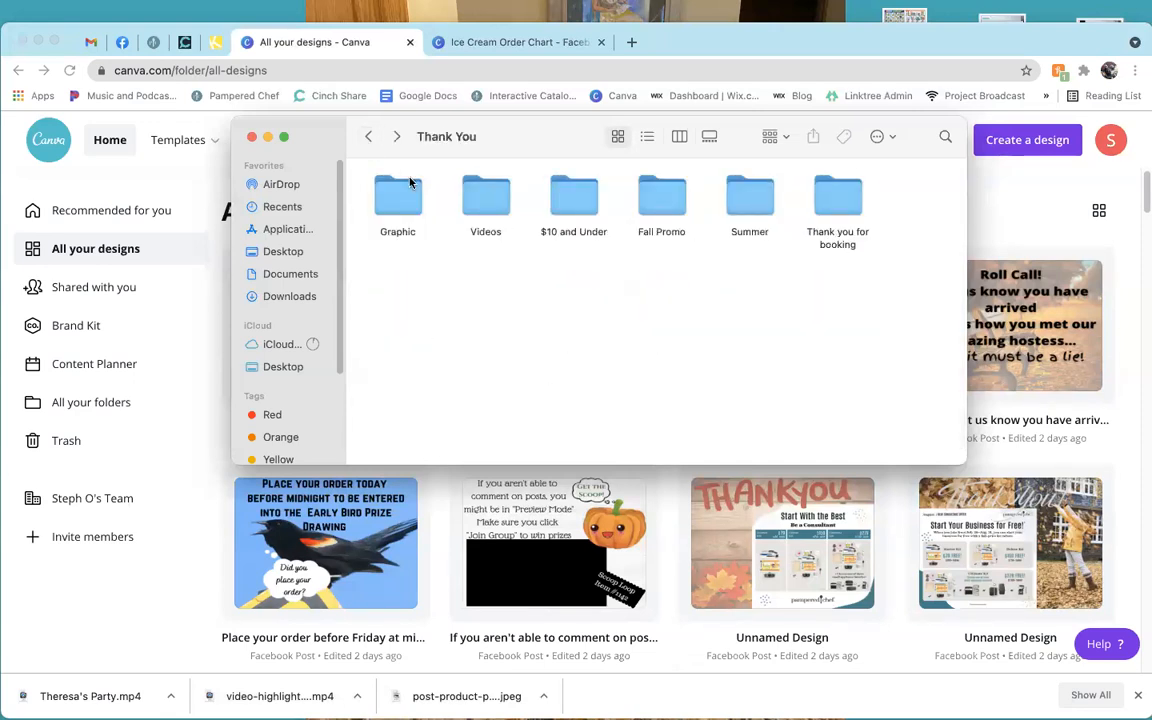
double_click(657, 198)
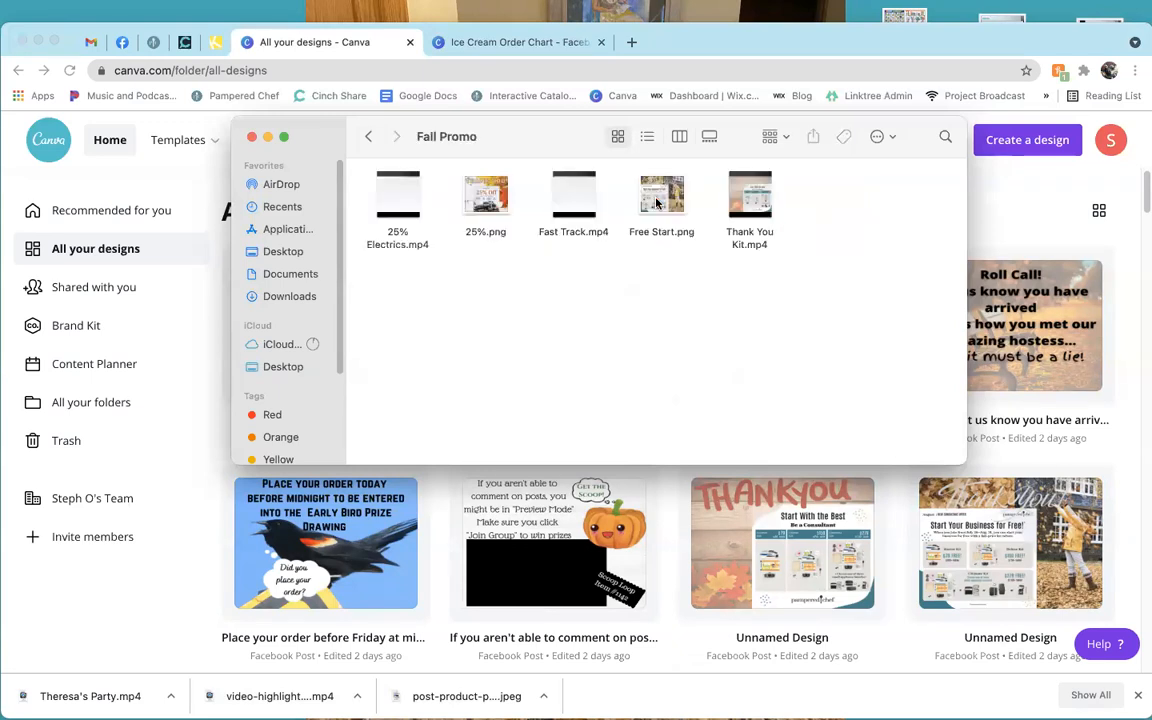
Play the 25% Electrics.mp4 video and view the 25%.png image, closing each.
left_click(417, 200)
double_click(417, 200)
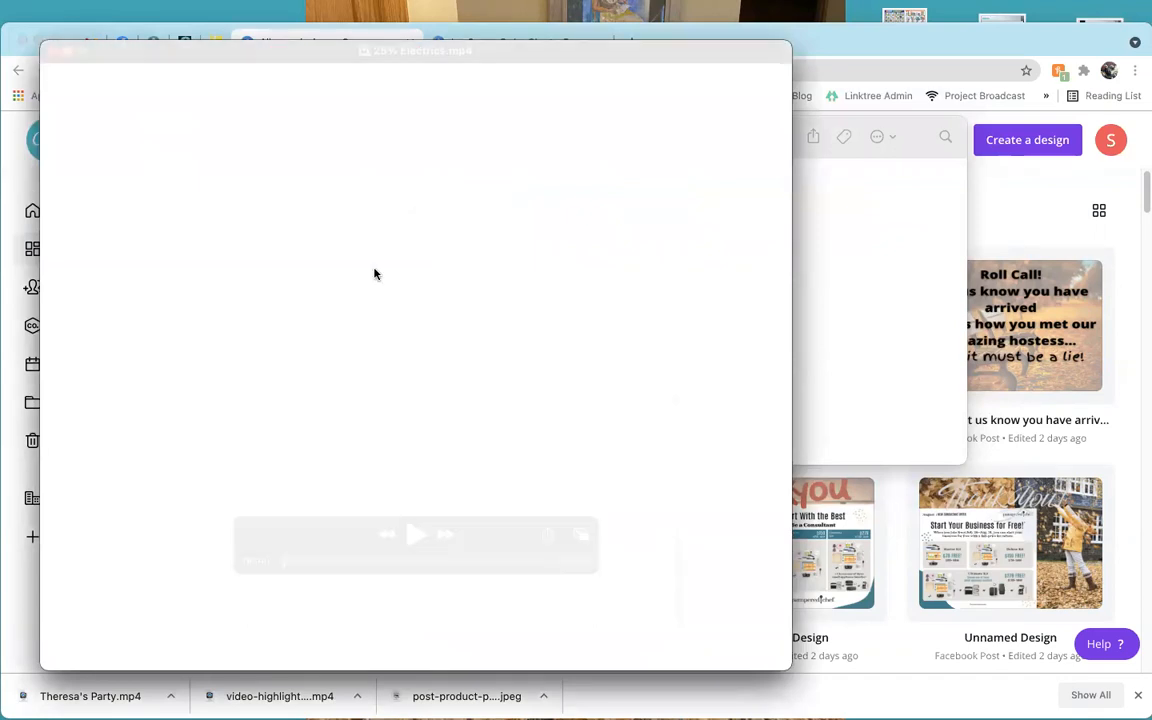
left_click(416, 534)
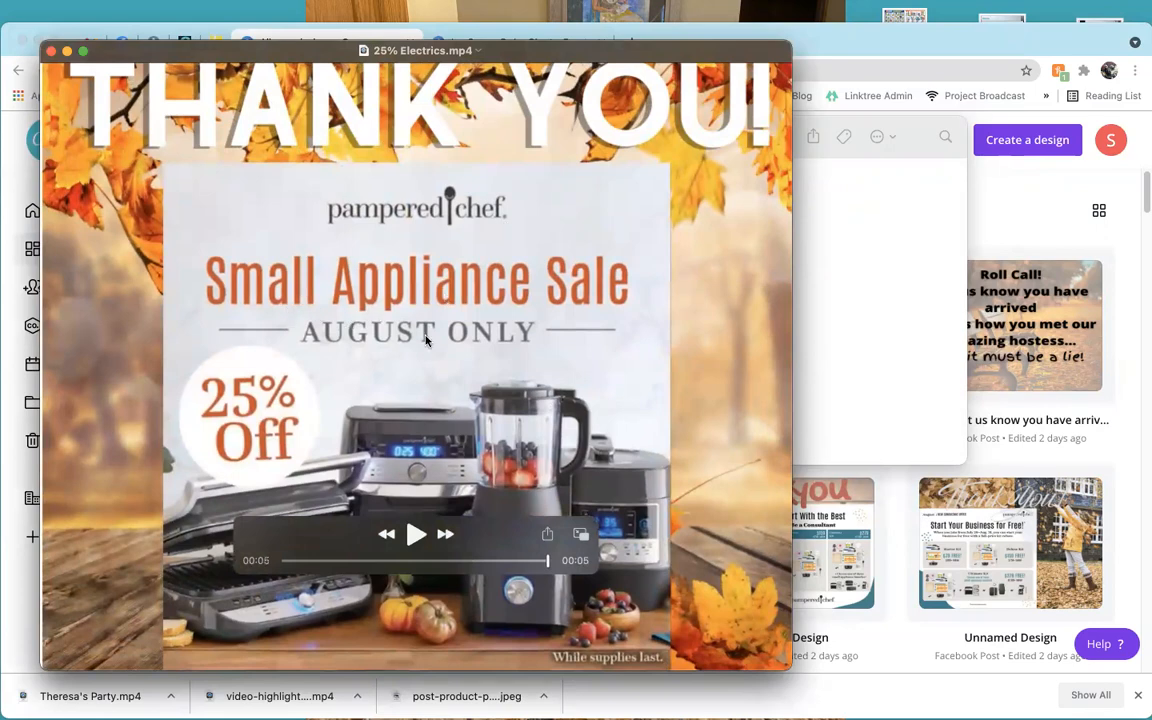
left_click(51, 50)
left_click(487, 196)
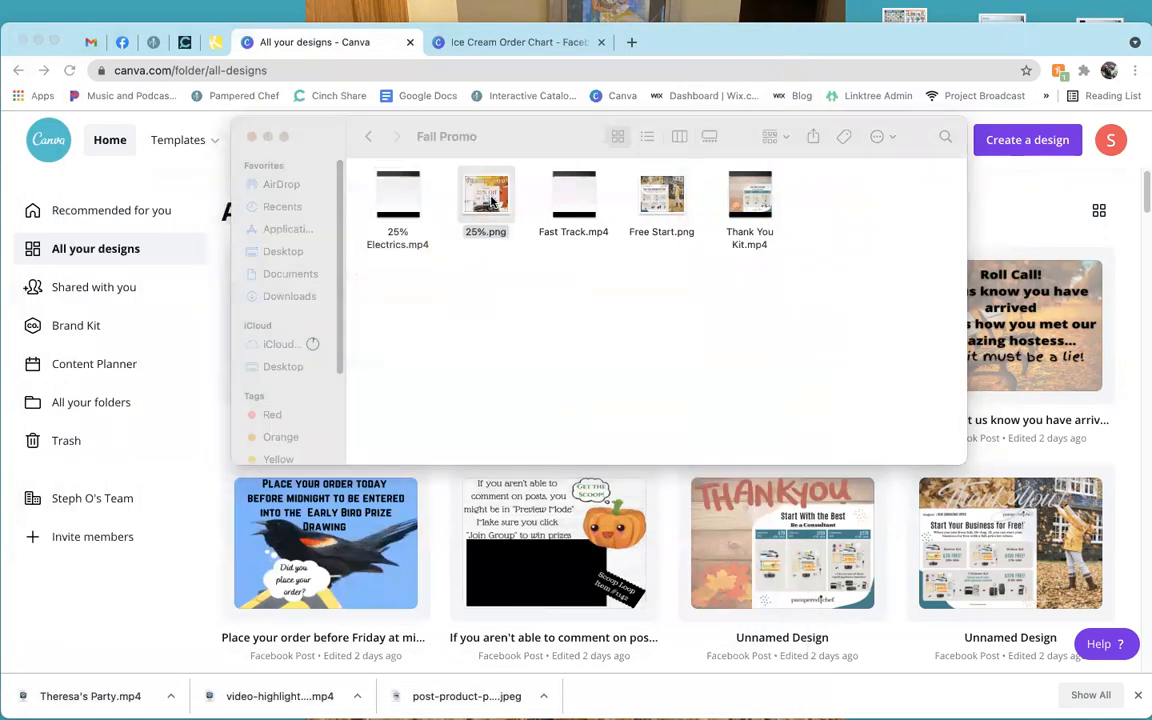
double_click(487, 196)
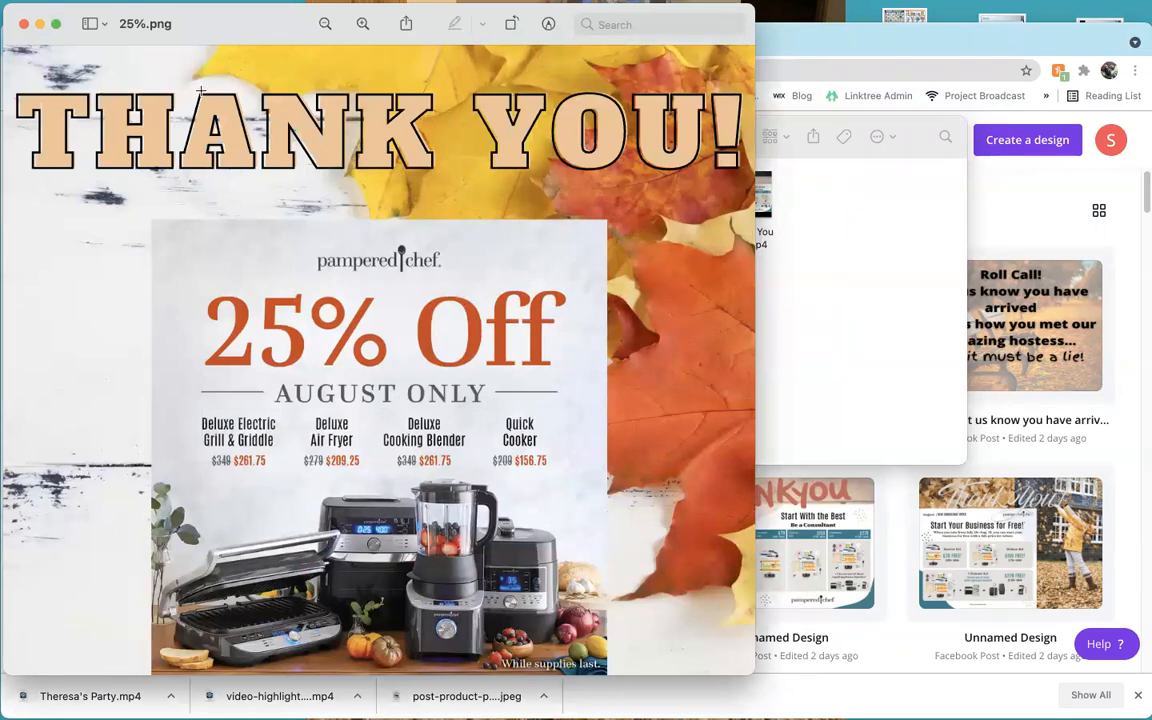
left_click(24, 23)
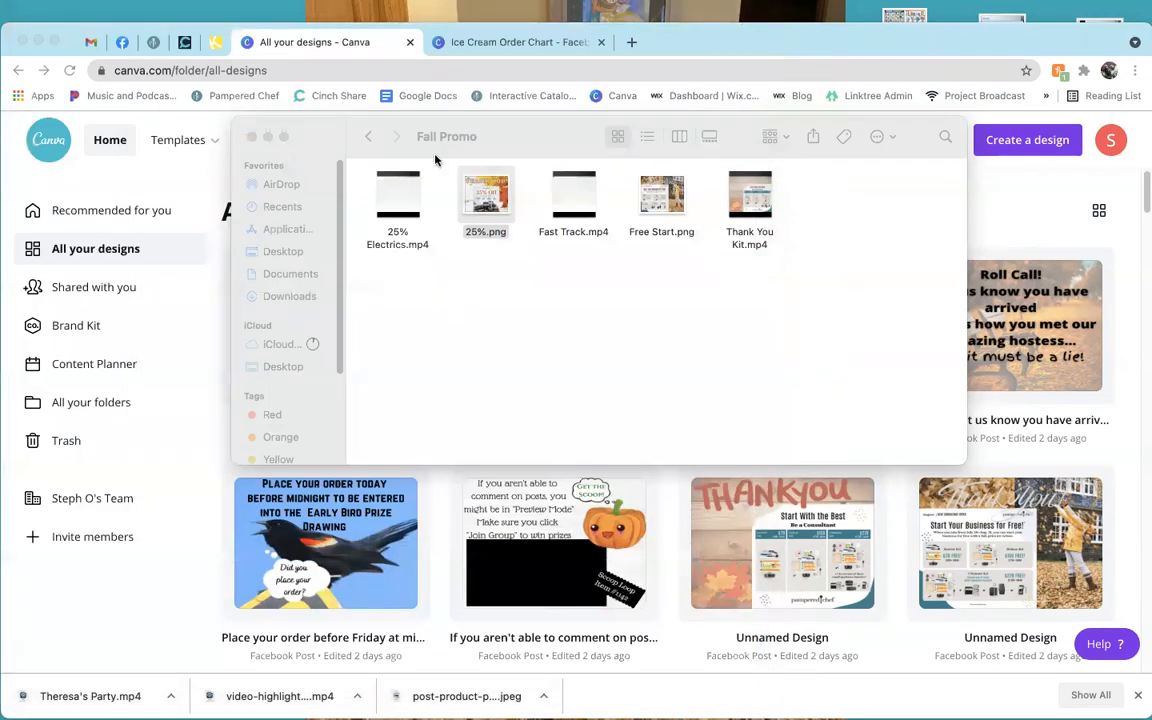
Preview Fast Track.mp4, Free Start.png and Thank You Kit.mp4, then return and open Graphic.
double_click(591, 216)
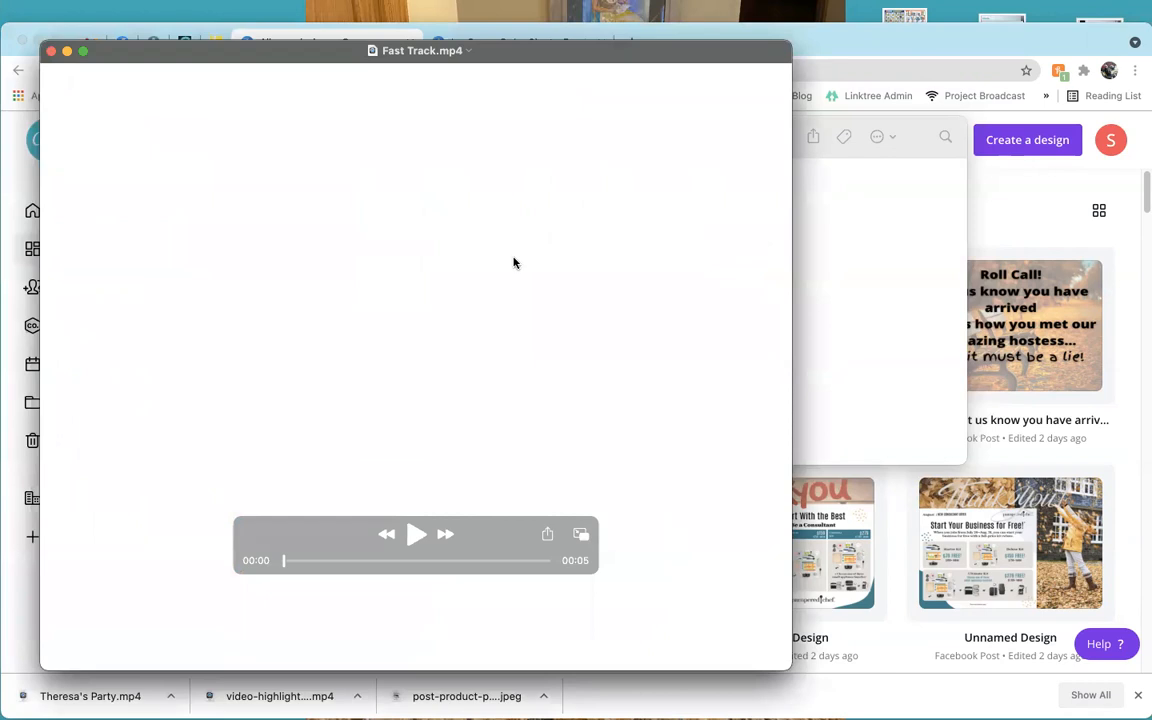
left_click(416, 534)
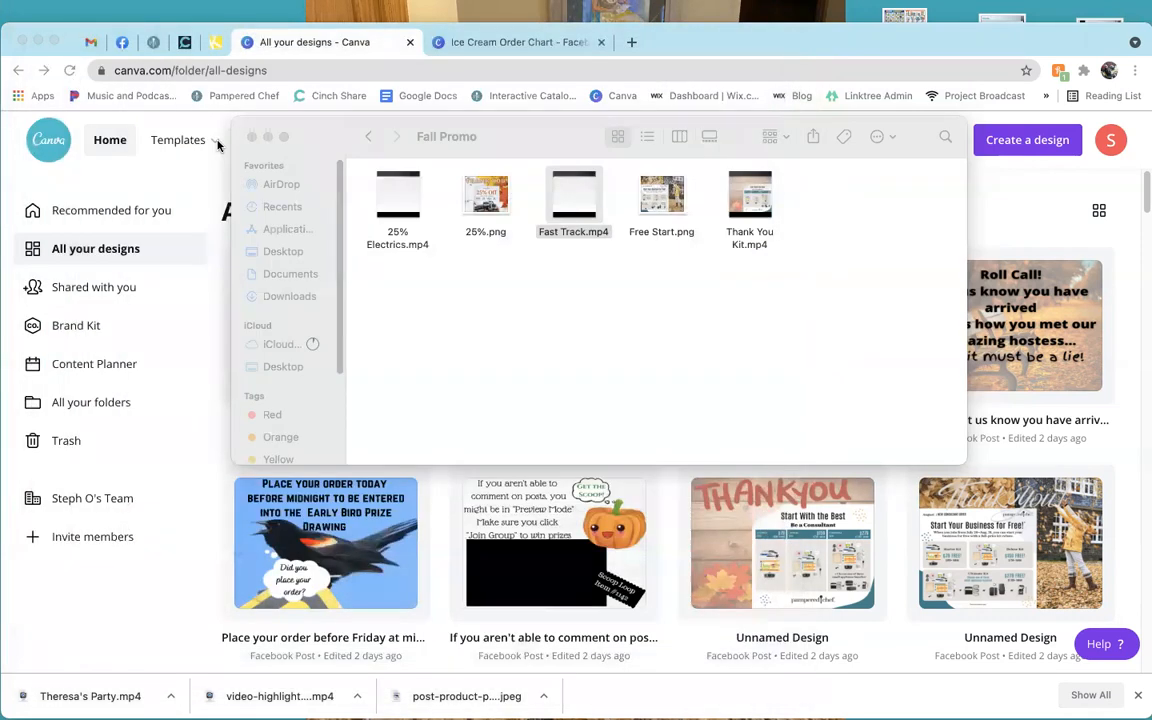
left_click(46, 47)
double_click(678, 202)
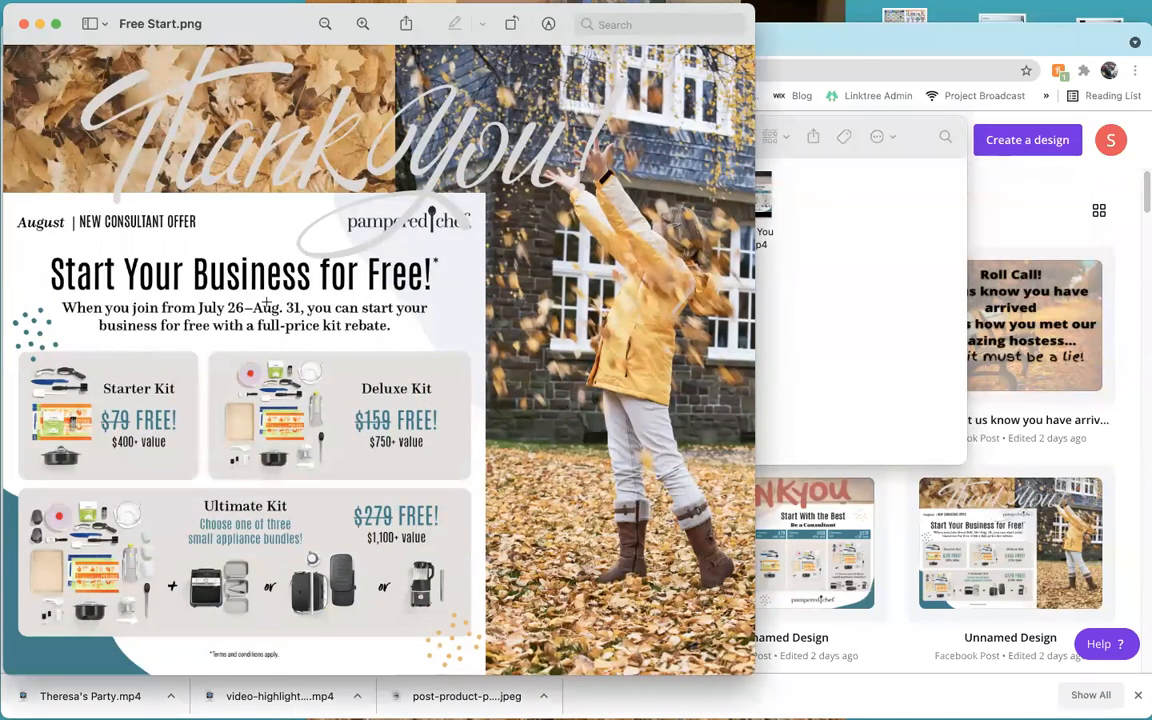
left_click(23, 23)
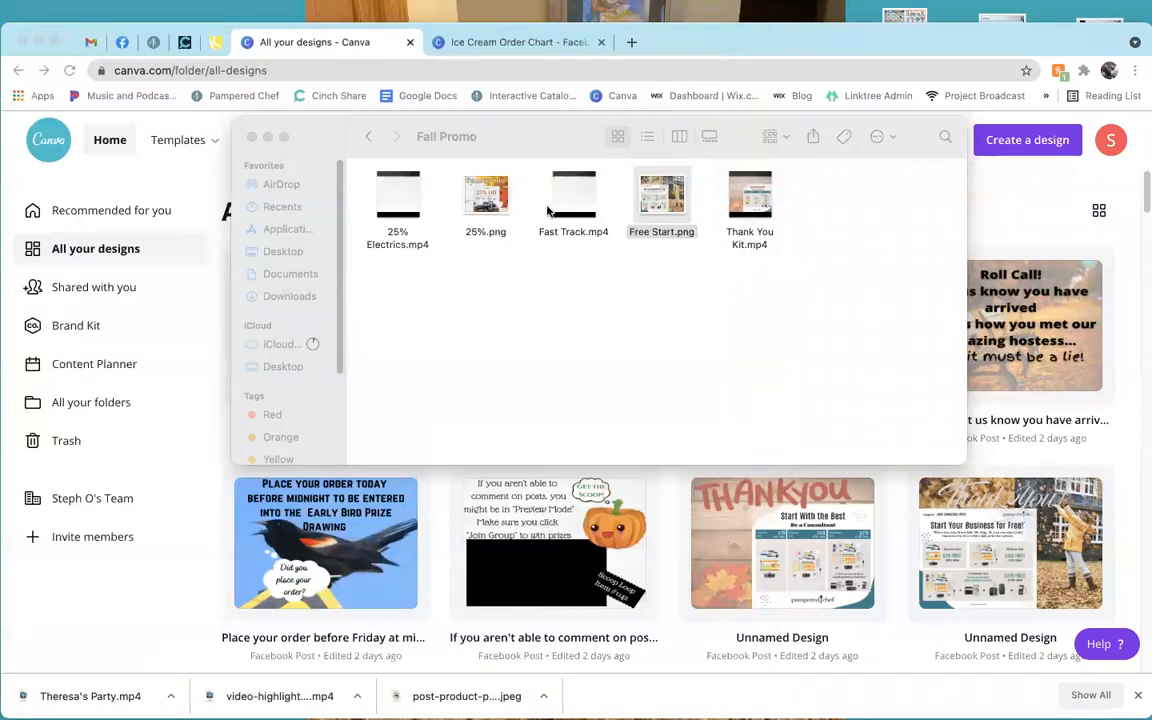
double_click(745, 200)
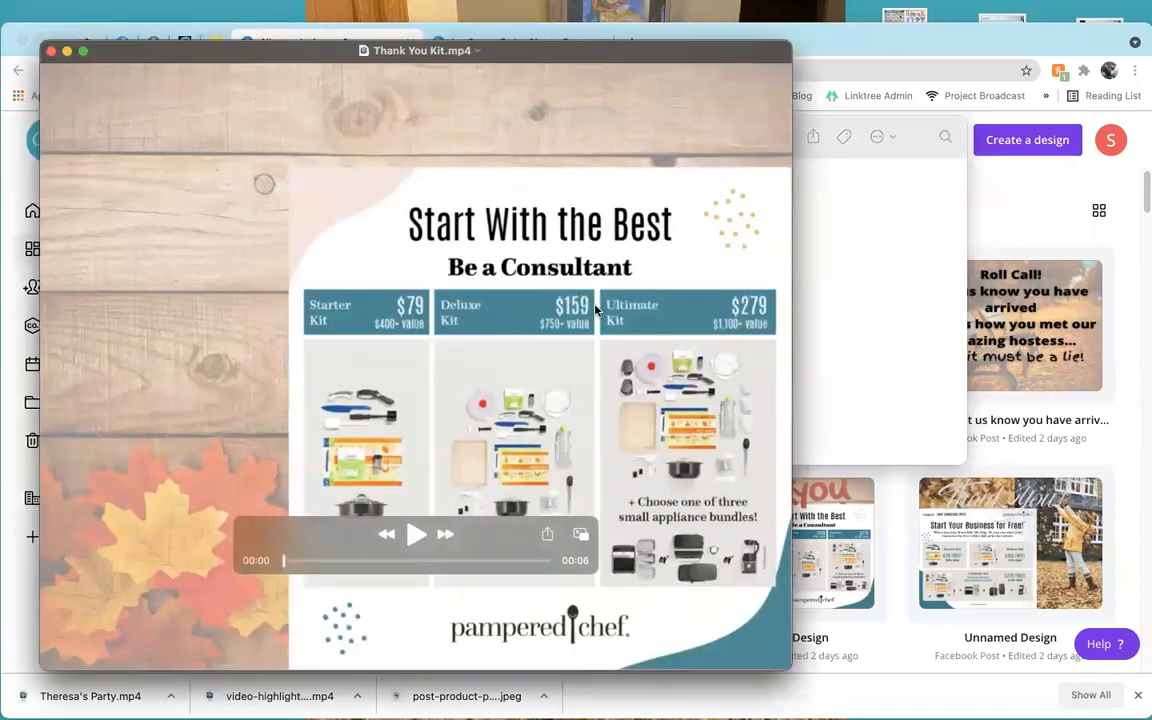
left_click(417, 534)
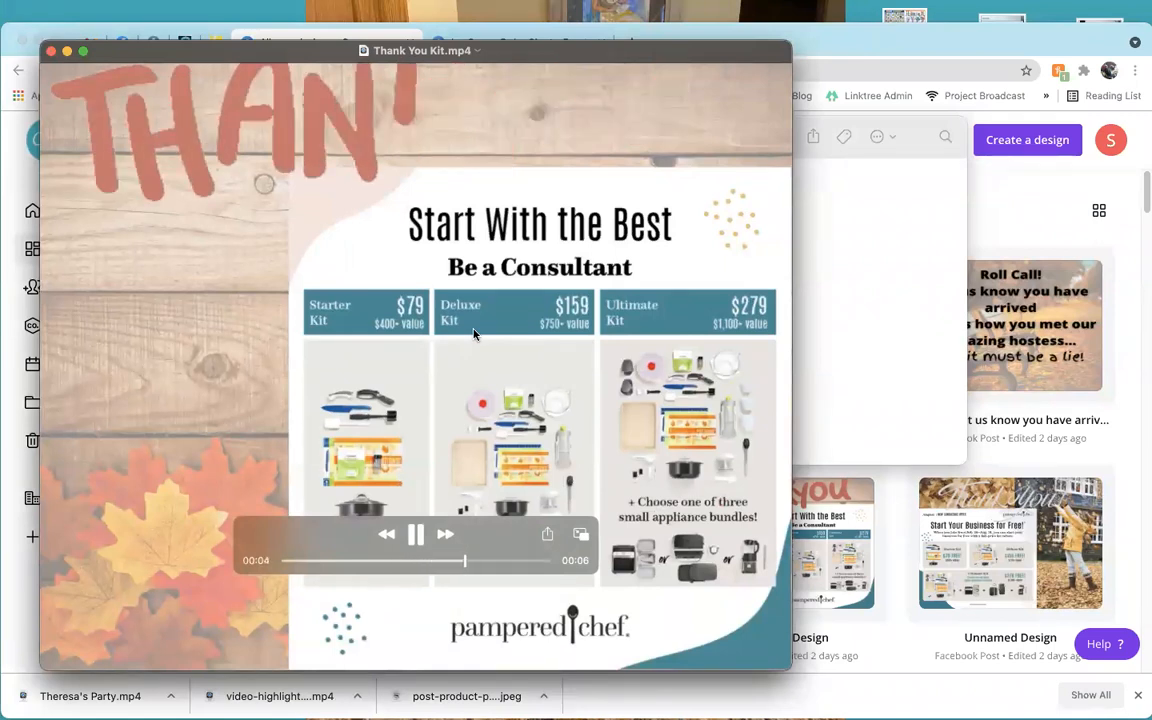
left_click(51, 50)
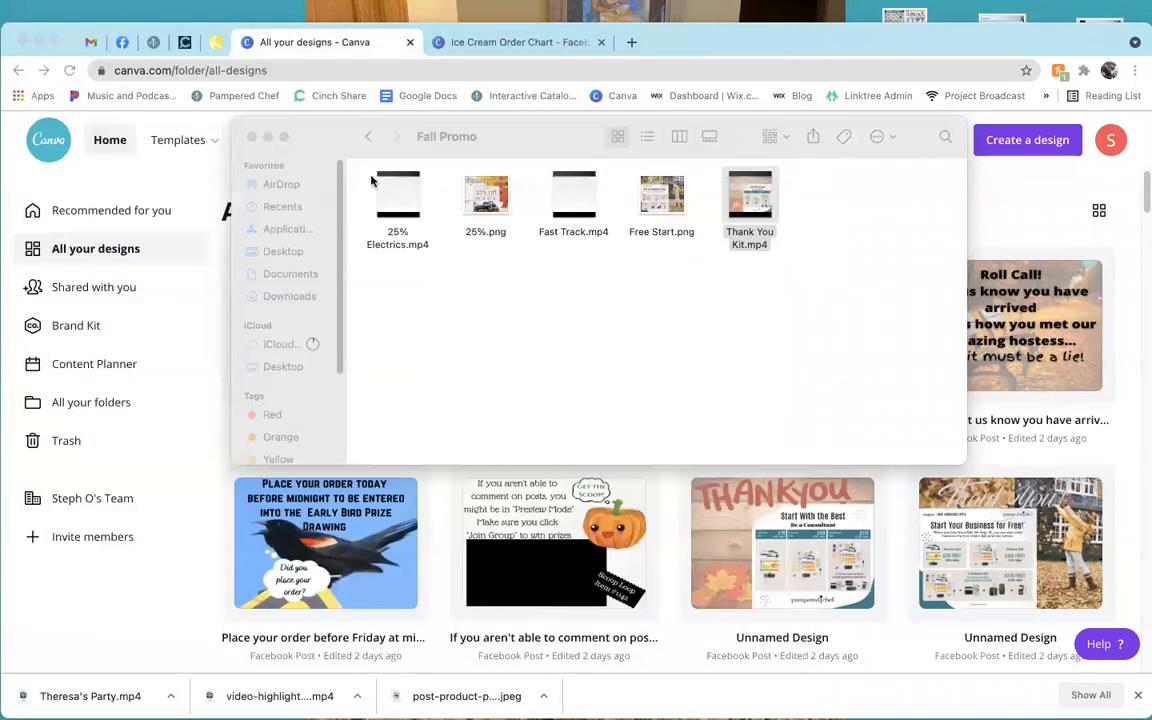
left_click(369, 137)
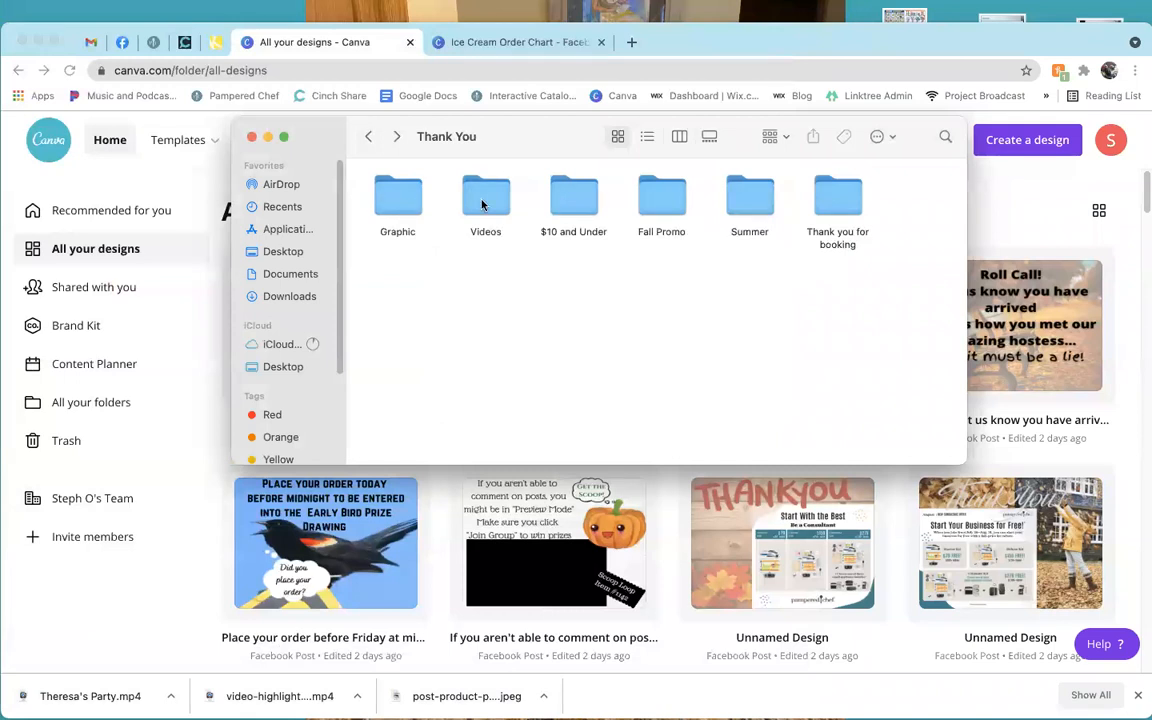
double_click(408, 205)
View the $25 Under Rolling Pin.png and Crinkle Cutter.png images in Preview.
left_click(405, 200)
double_click(405, 200)
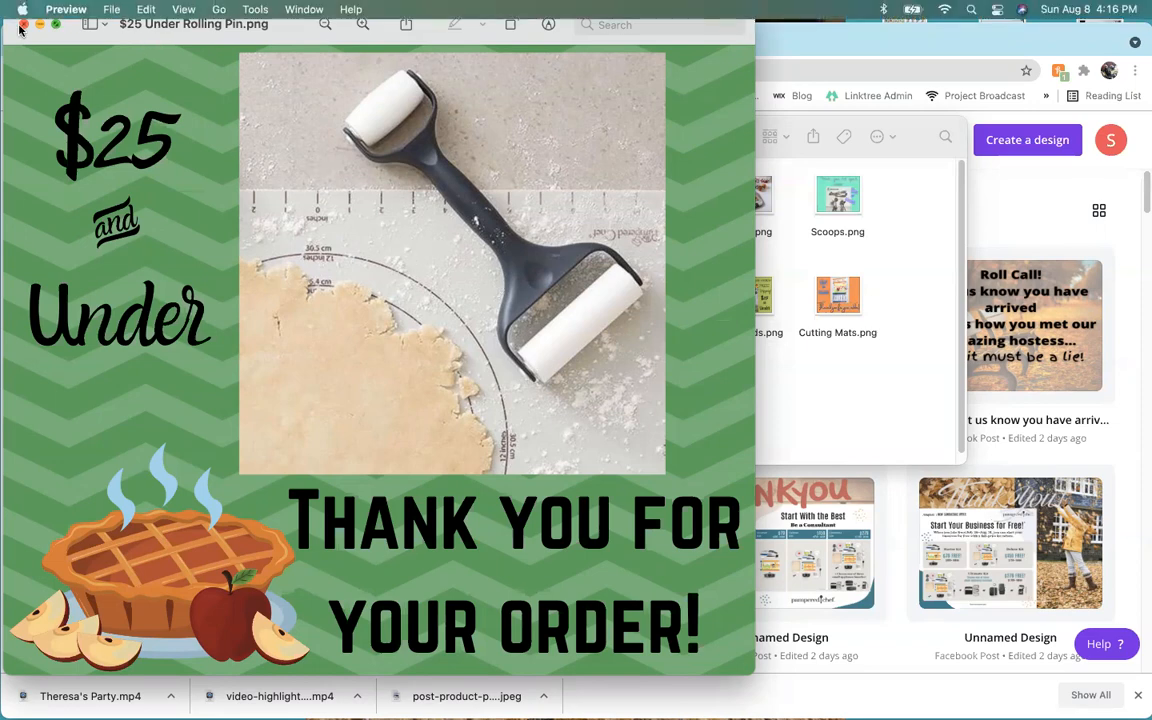
left_click(21, 26)
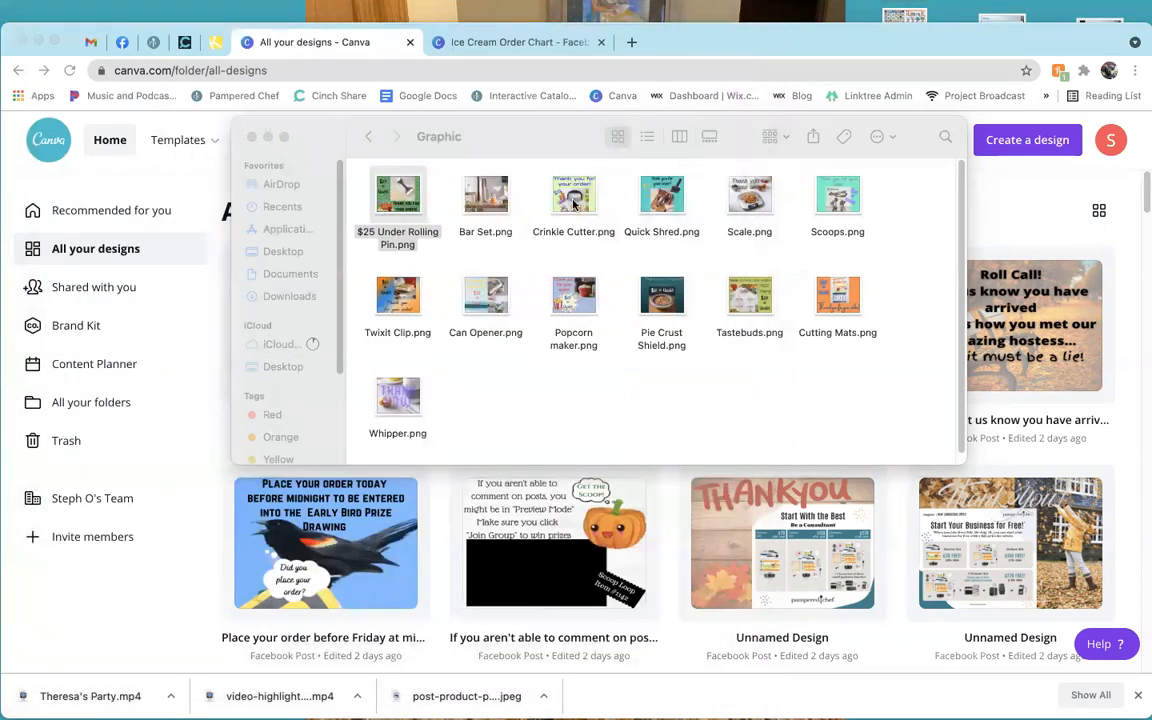
double_click(575, 204)
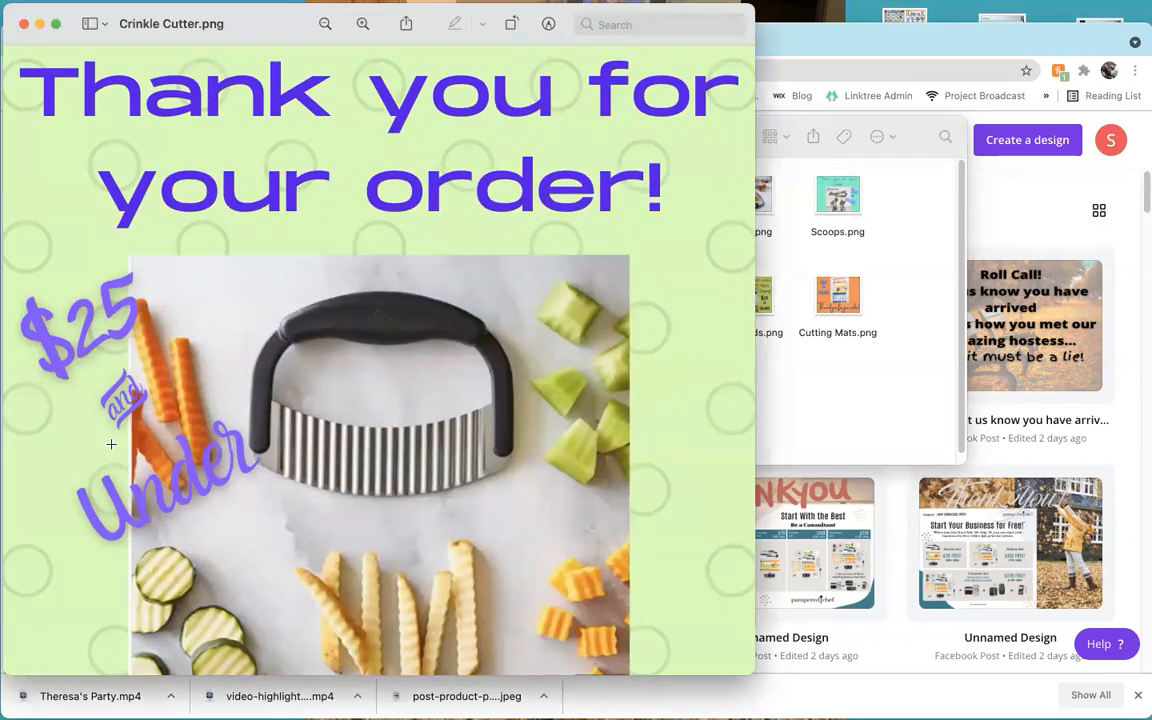
left_click(24, 23)
View Scoops.png and Can Opener.png, then go back to the Thank You folder.
double_click(838, 200)
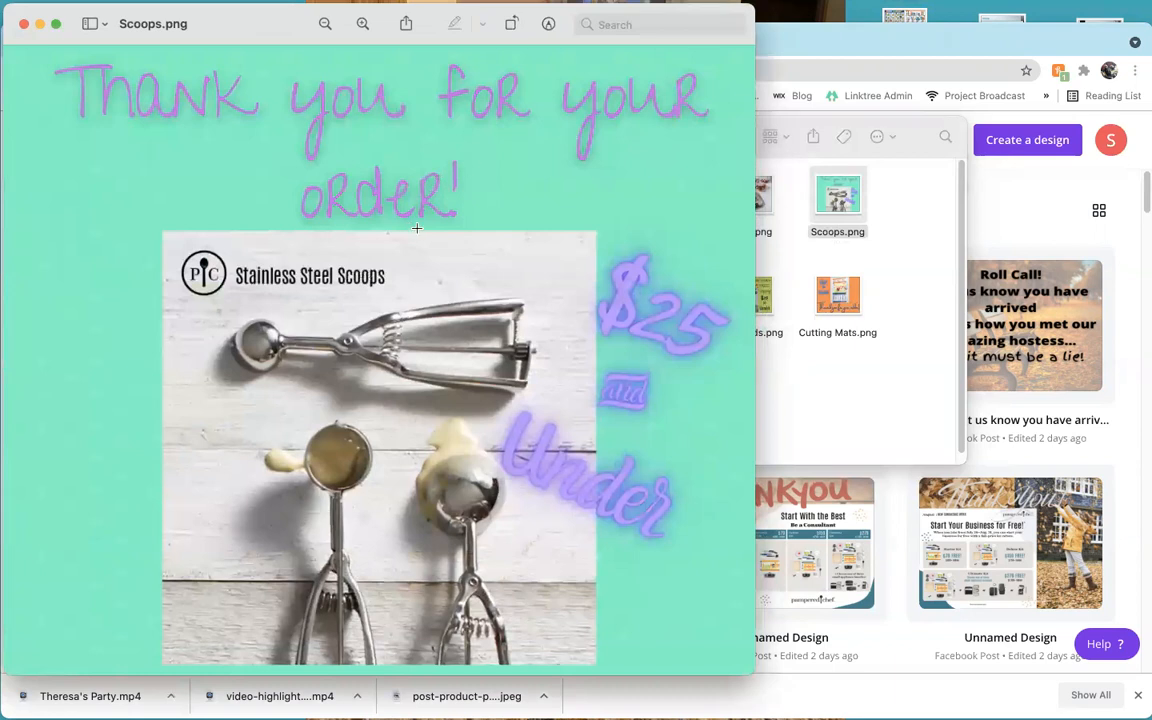
left_click(24, 23)
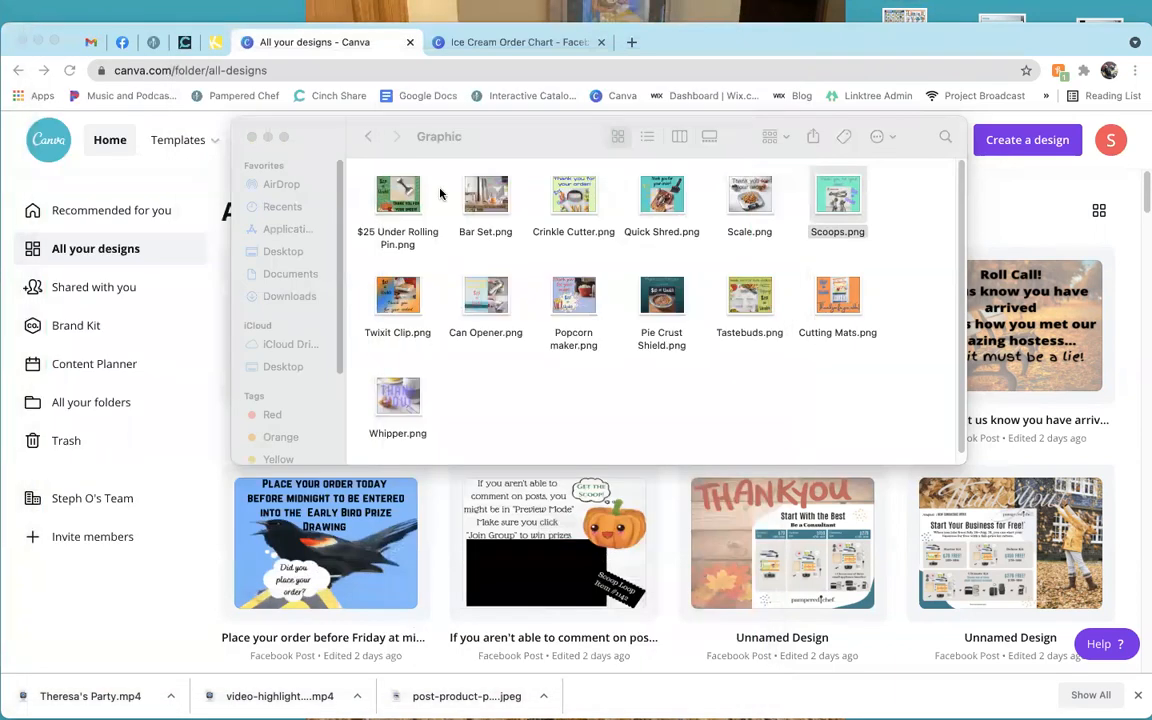
double_click(482, 308)
left_click(24, 23)
left_click(496, 379)
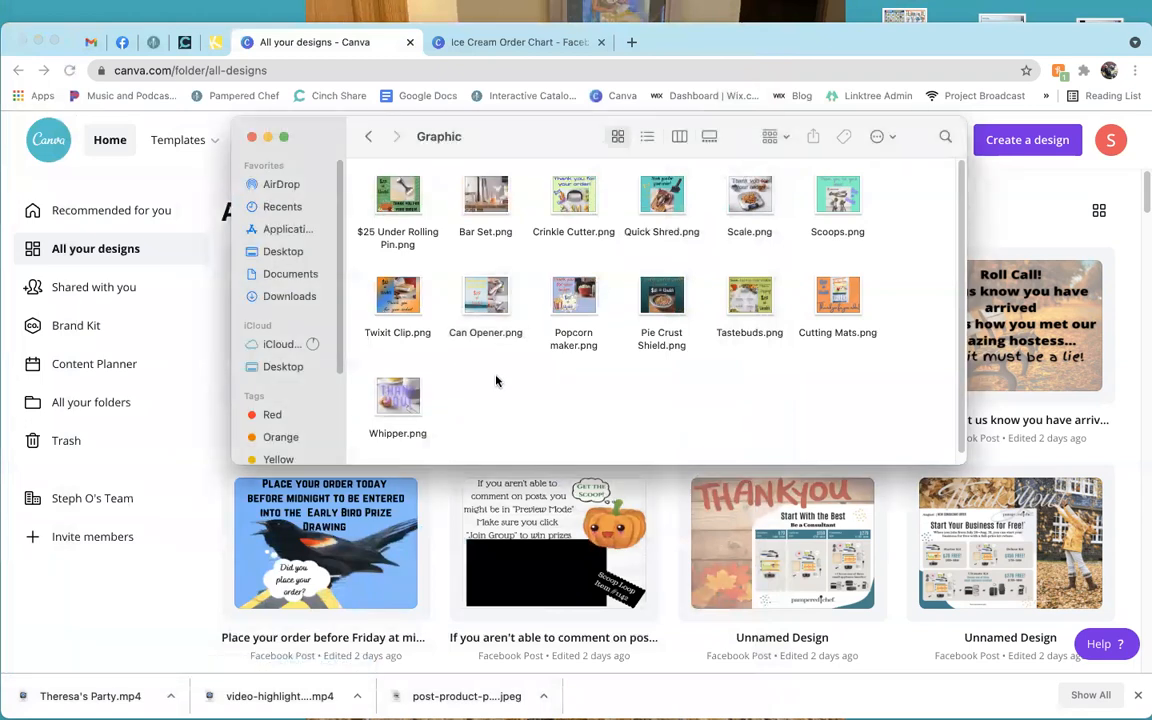
left_click(367, 137)
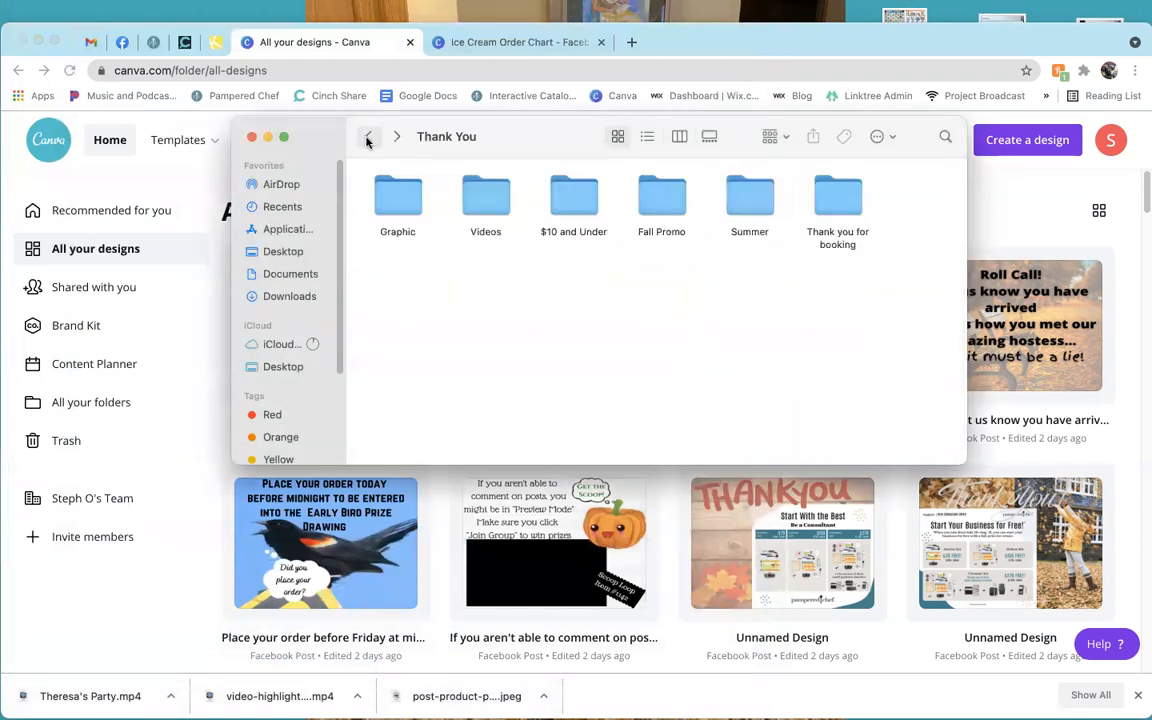
Play and pause Burger Press.mp4 from the Videos folder, then close QuickTime and Finder.
double_click(488, 206)
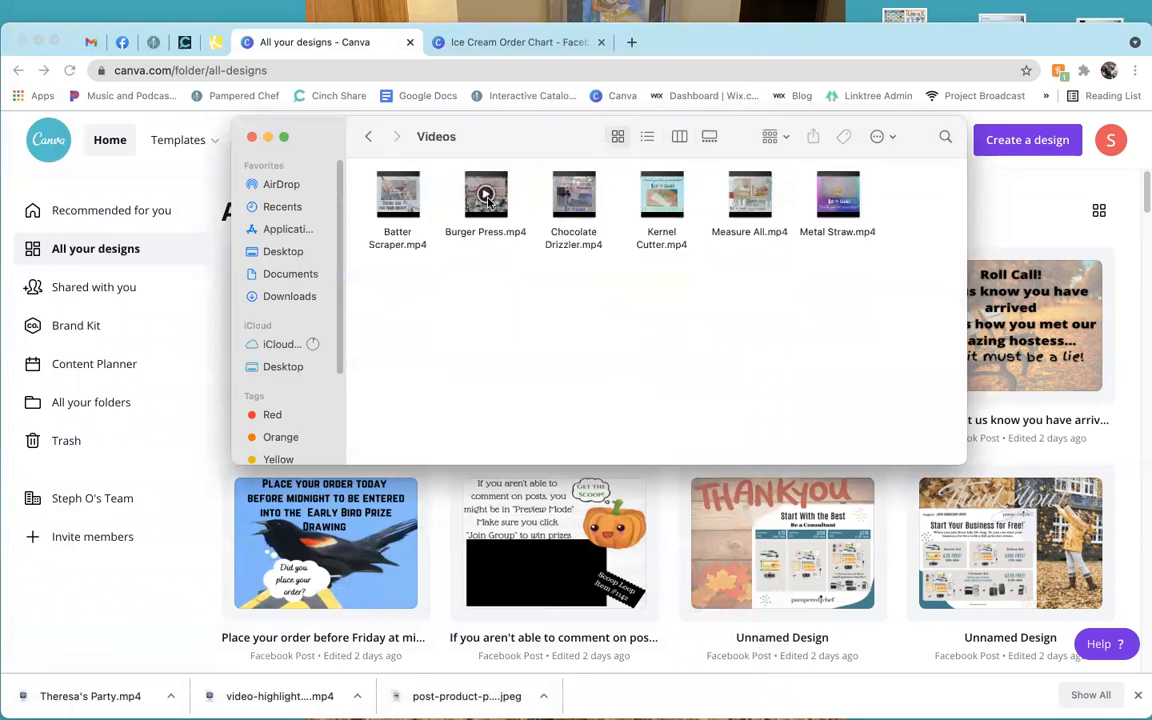
left_click(490, 195)
double_click(493, 193)
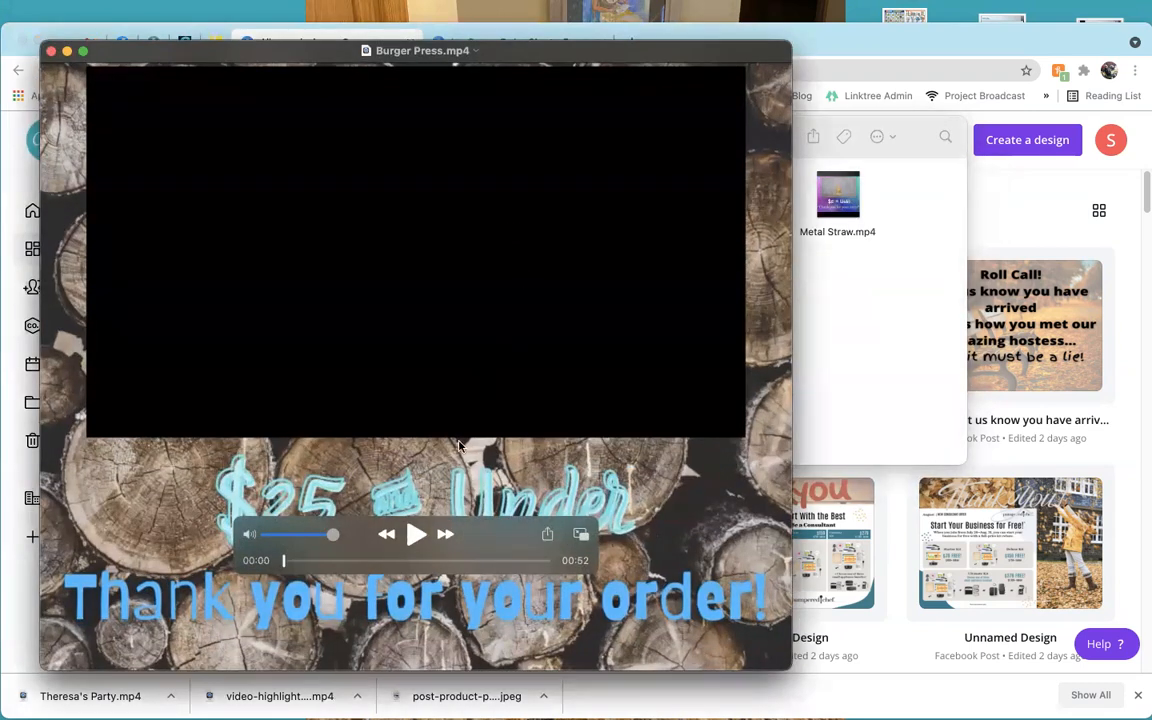
left_click(413, 537)
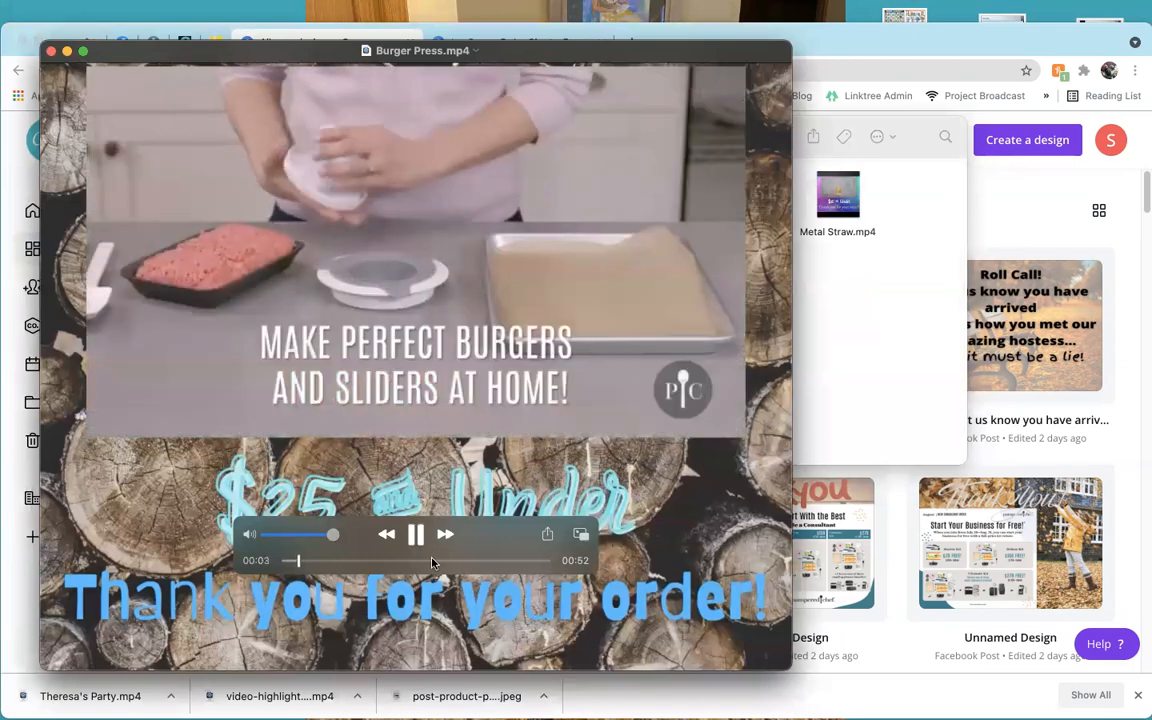
left_click(417, 537)
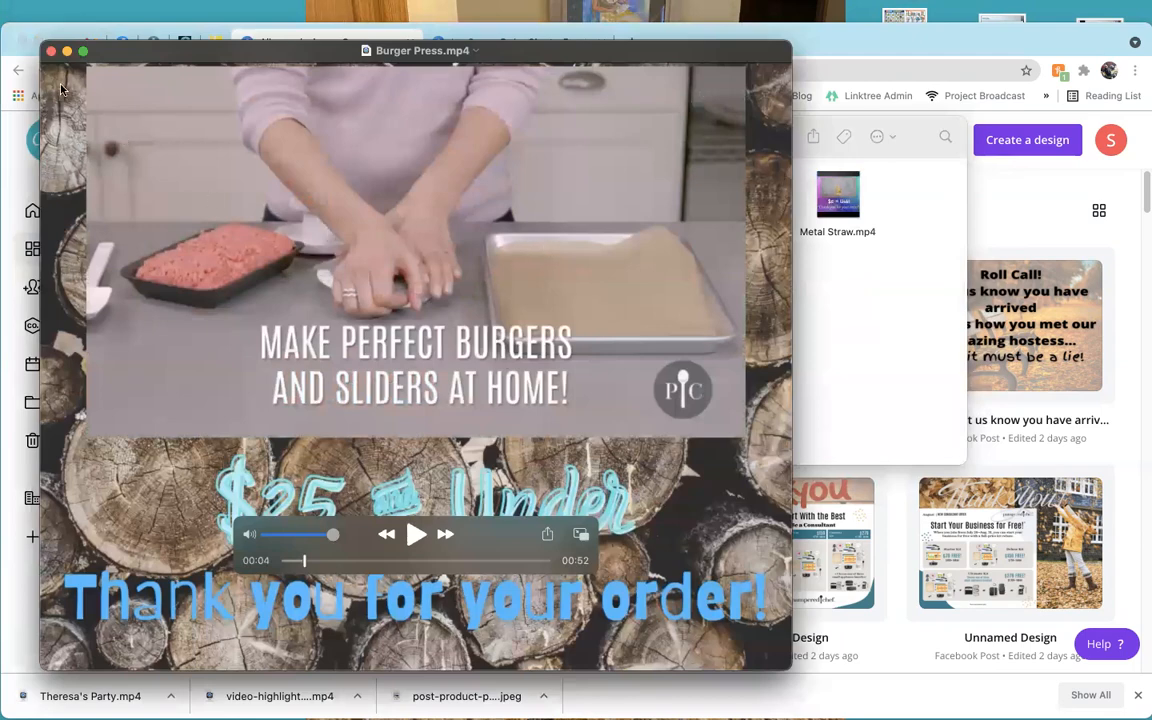
left_click(51, 50)
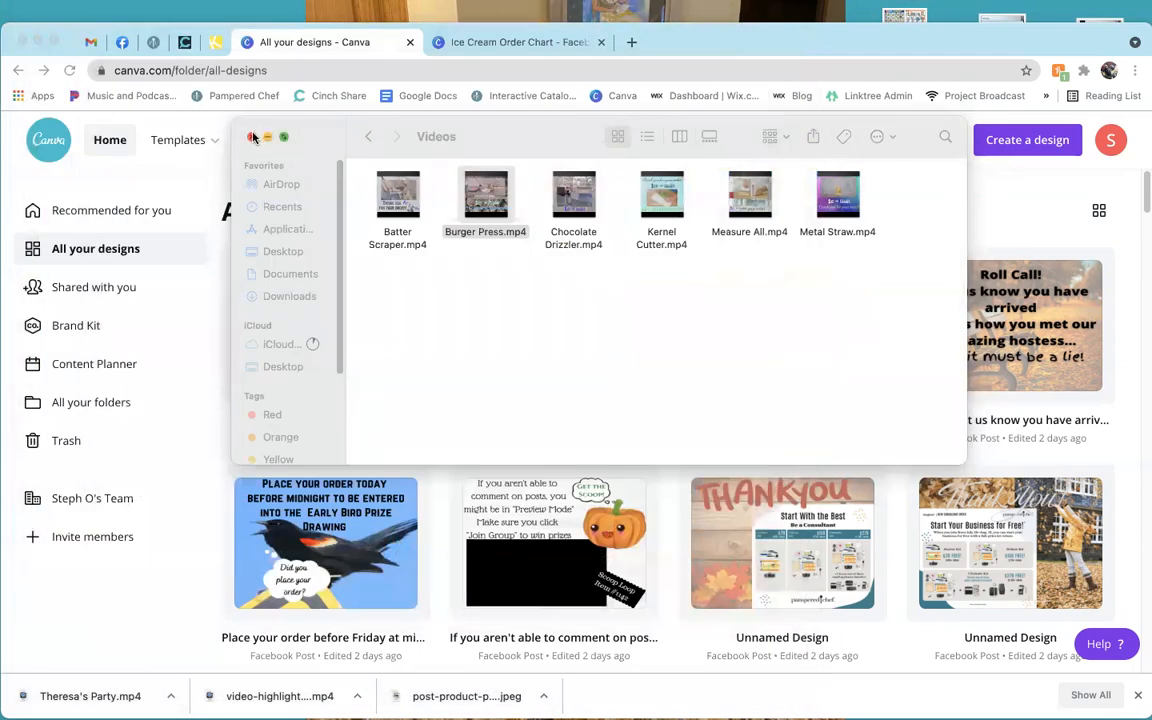
left_click(253, 137)
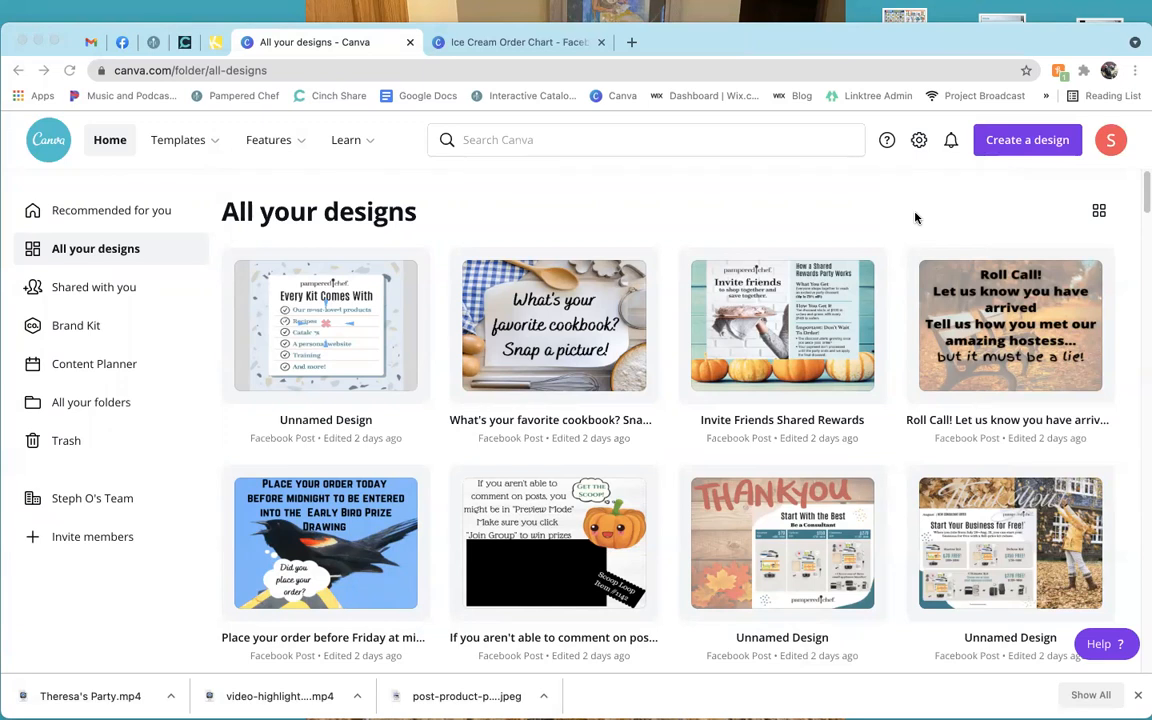
Return to the Ice Cream Order Chart design and clear the ice cream scoop elements search.
left_click(445, 42)
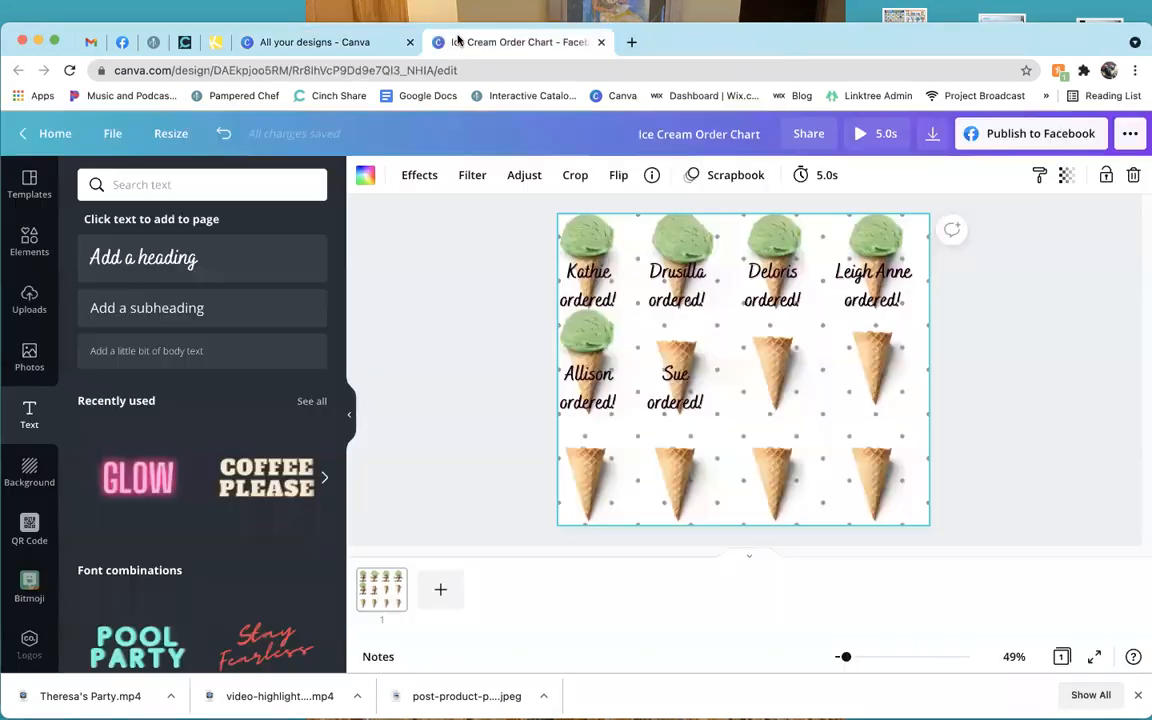
left_click(22, 248)
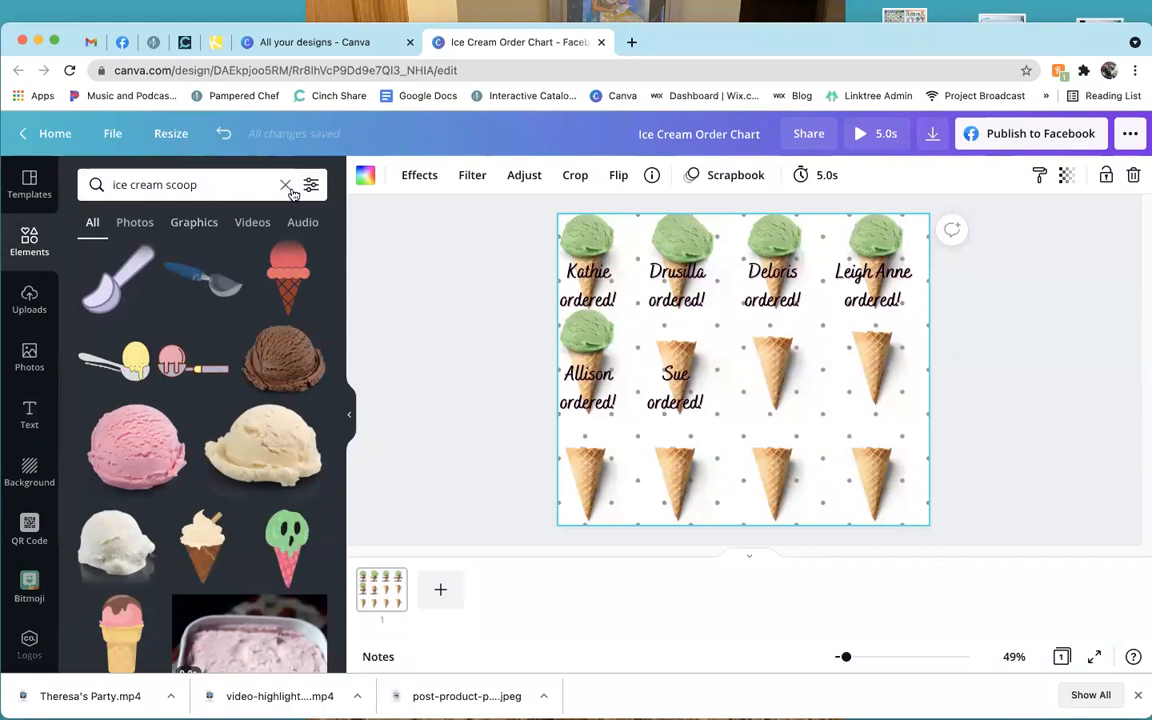
left_click(286, 185)
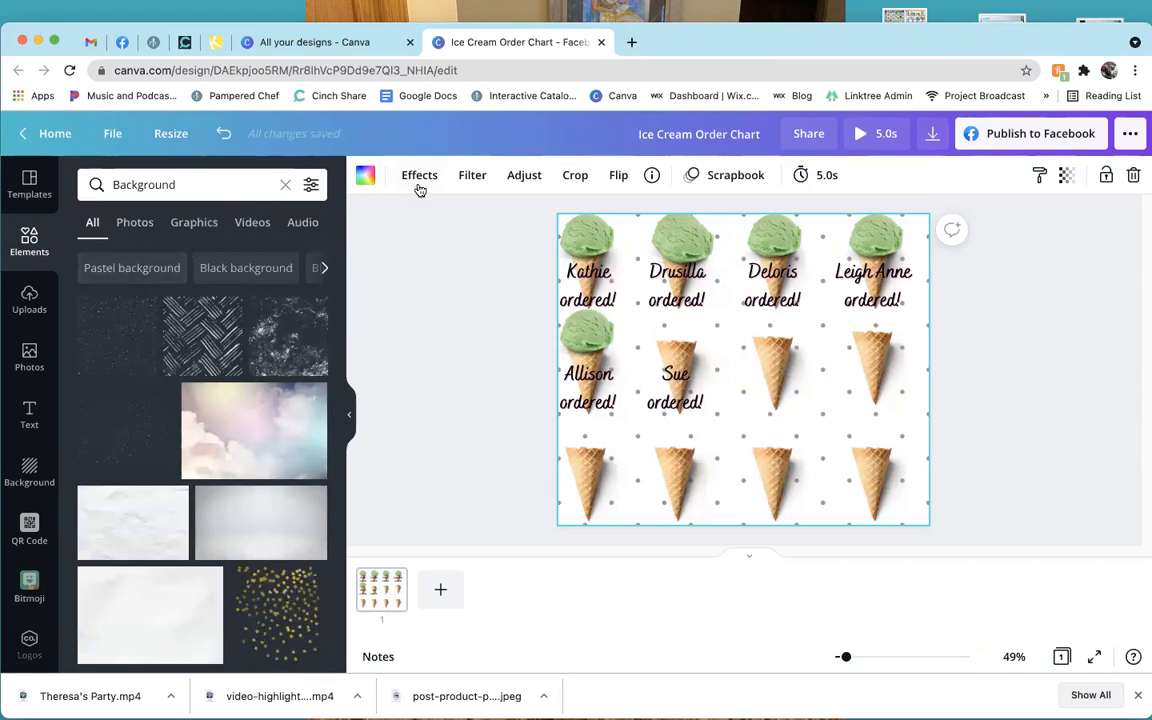
Select the 'Kathie ordered!' text and browse the font list, then deselect it.
left_click(29, 414)
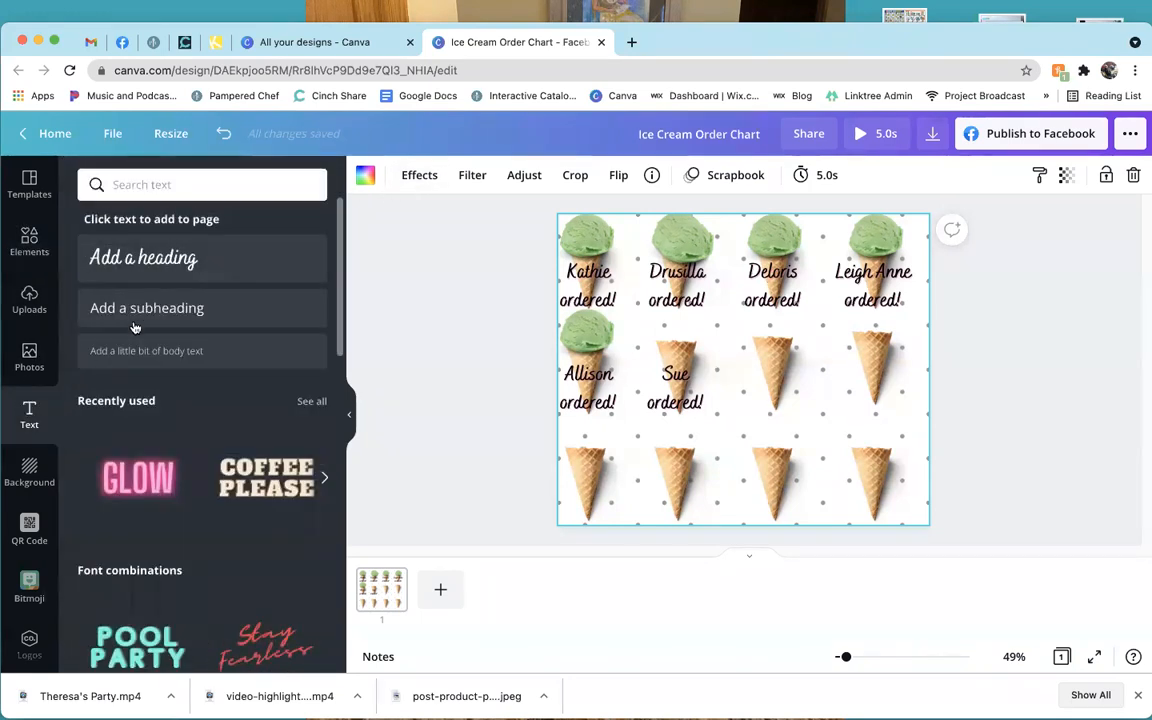
left_click(578, 300)
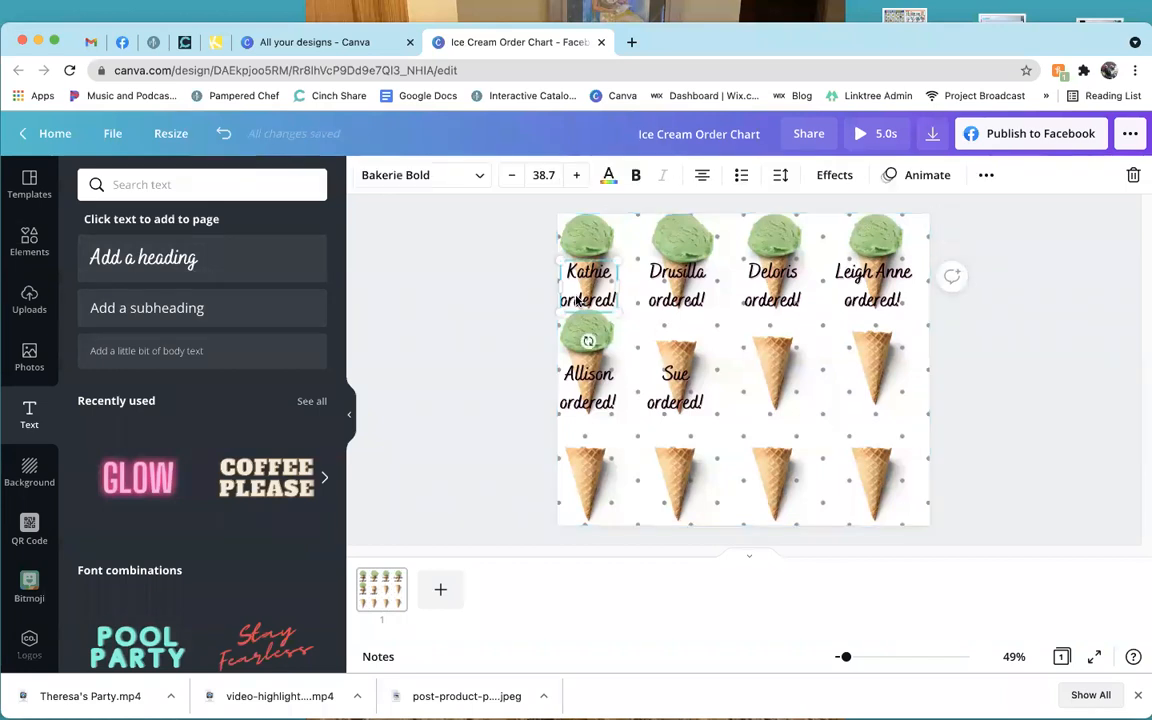
left_click(399, 175)
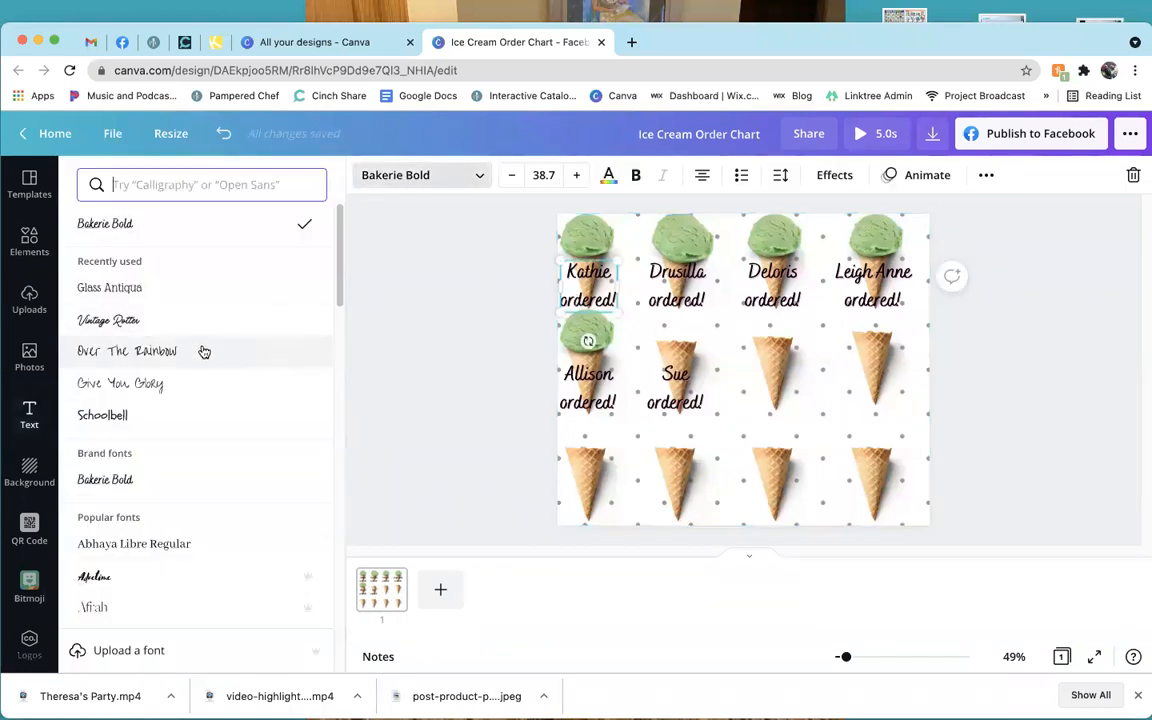
scroll(204, 352, "down", 6)
scroll(228, 459, "down", 1)
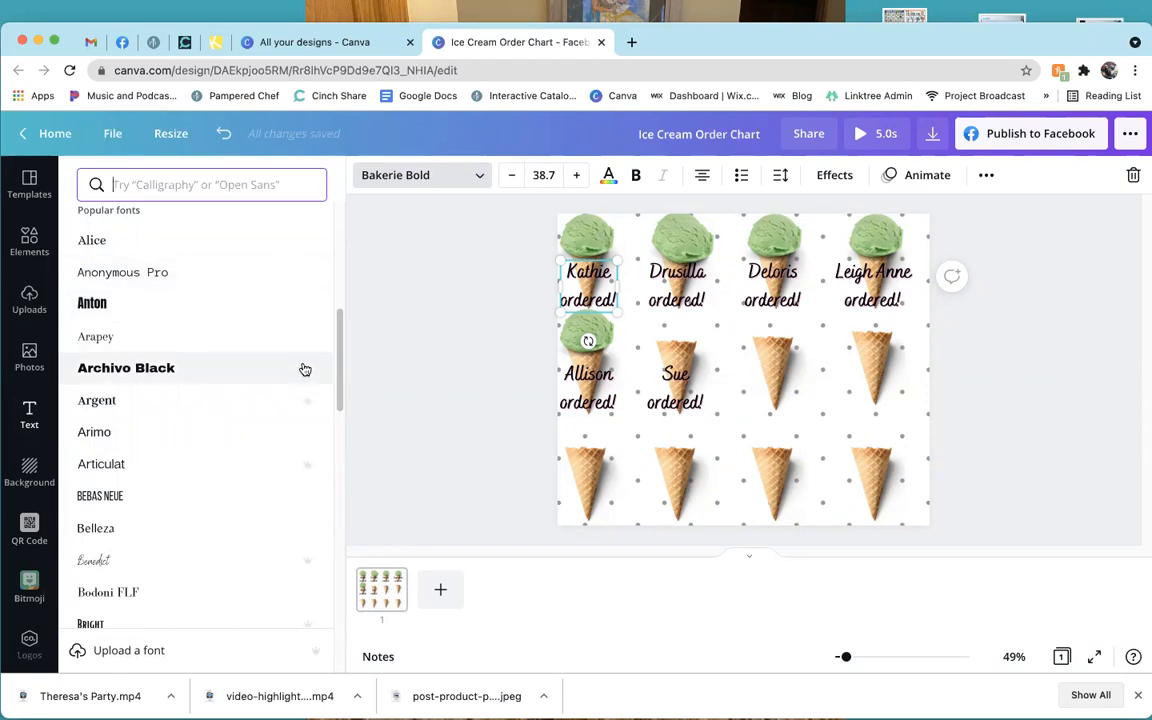
left_click(440, 368)
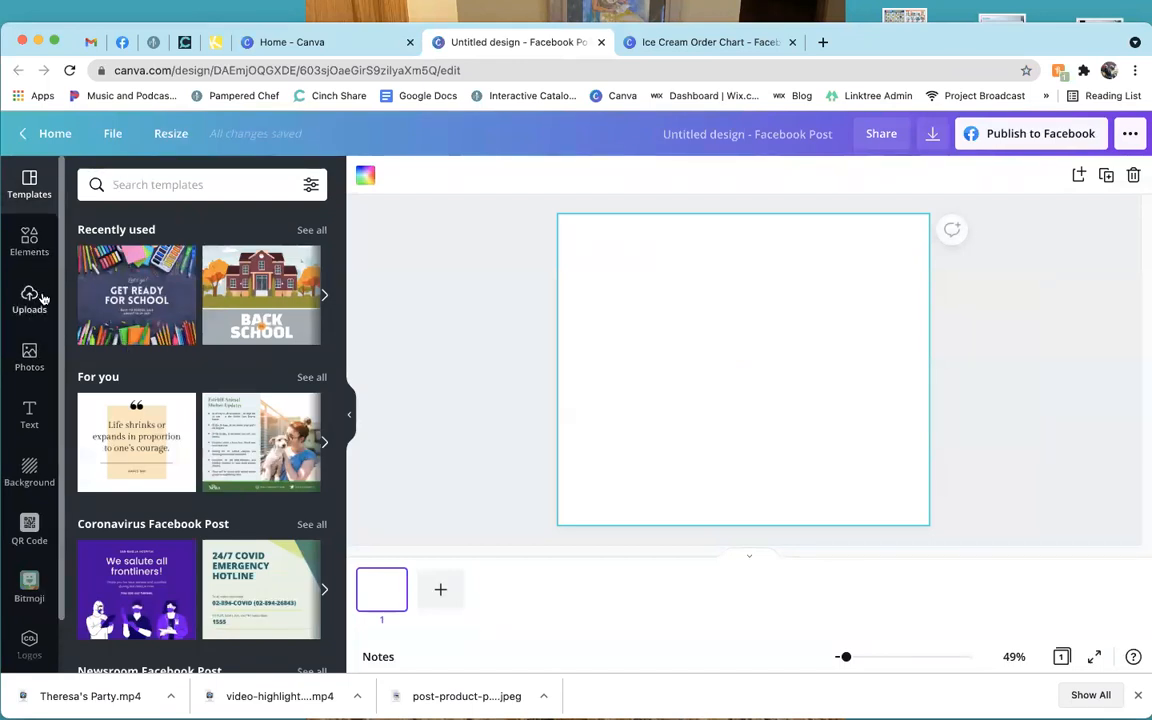
Add the white container photo from Uploads to the page.
left_click(41, 297)
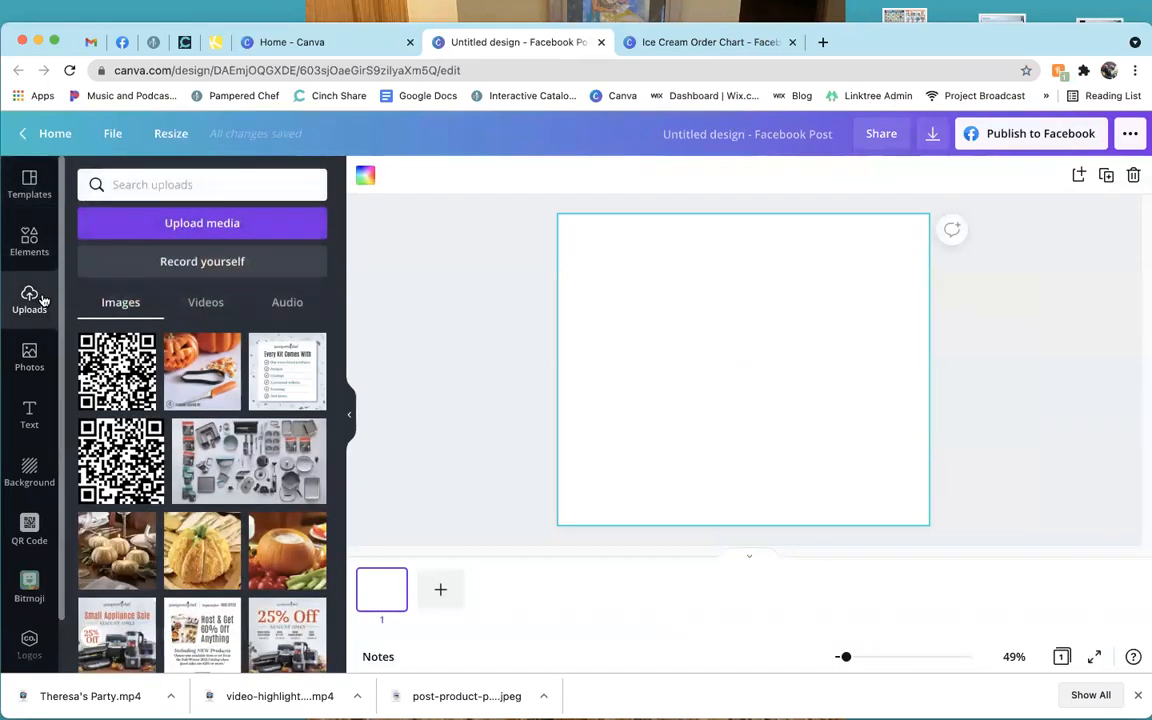
scroll(165, 455, "down", 2)
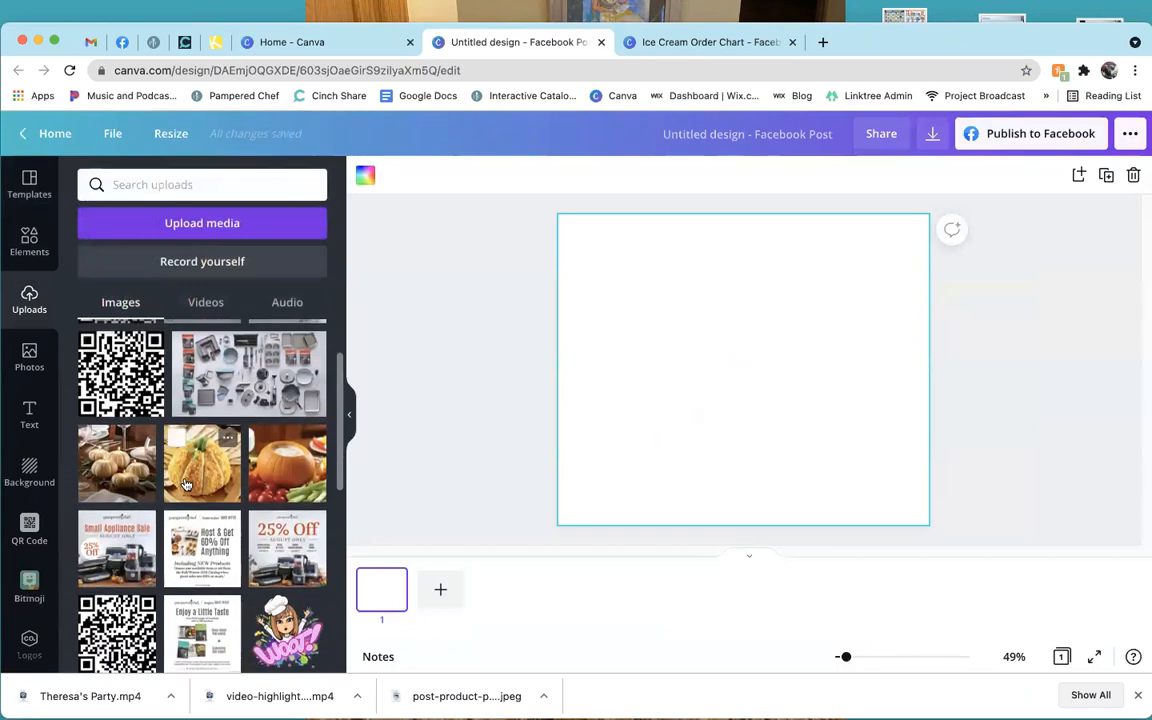
scroll(185, 484, "down", 3)
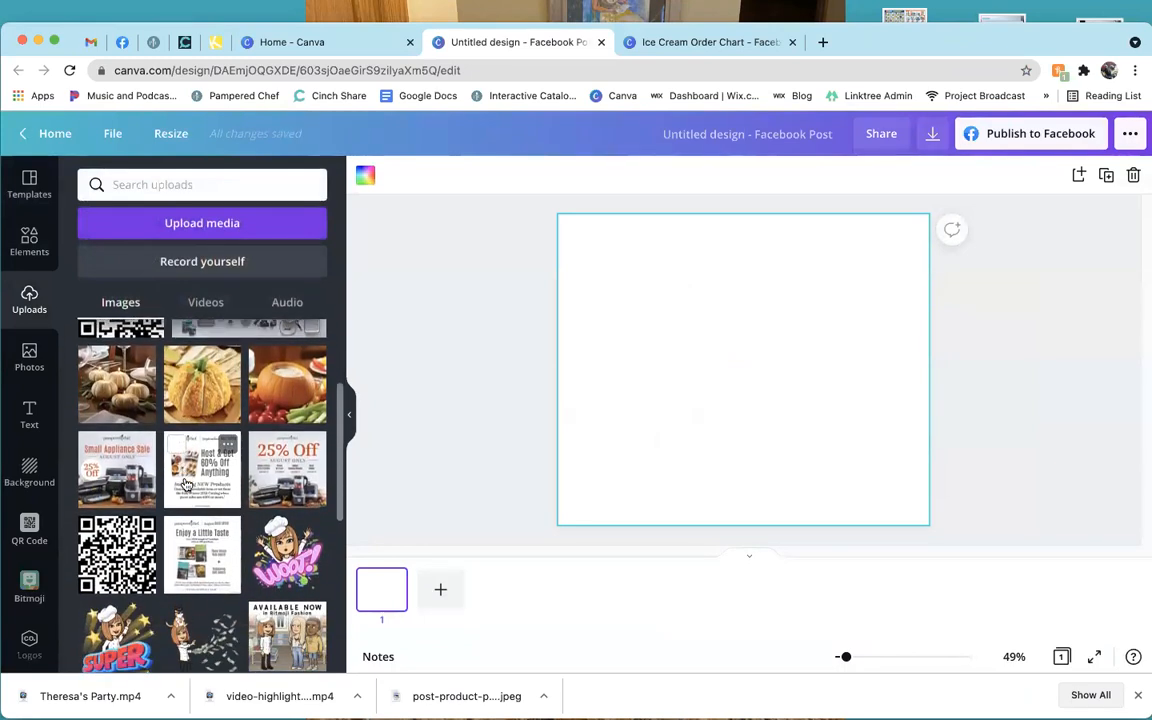
scroll(185, 484, "down", 3)
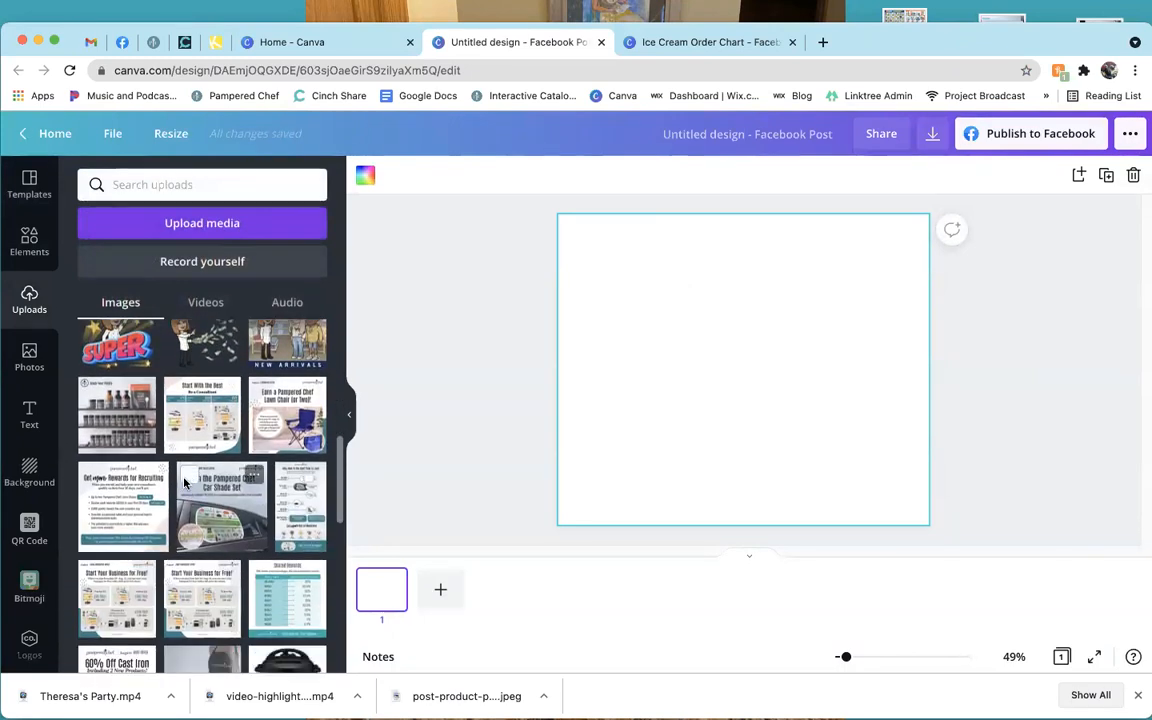
scroll(185, 480, "down", 4)
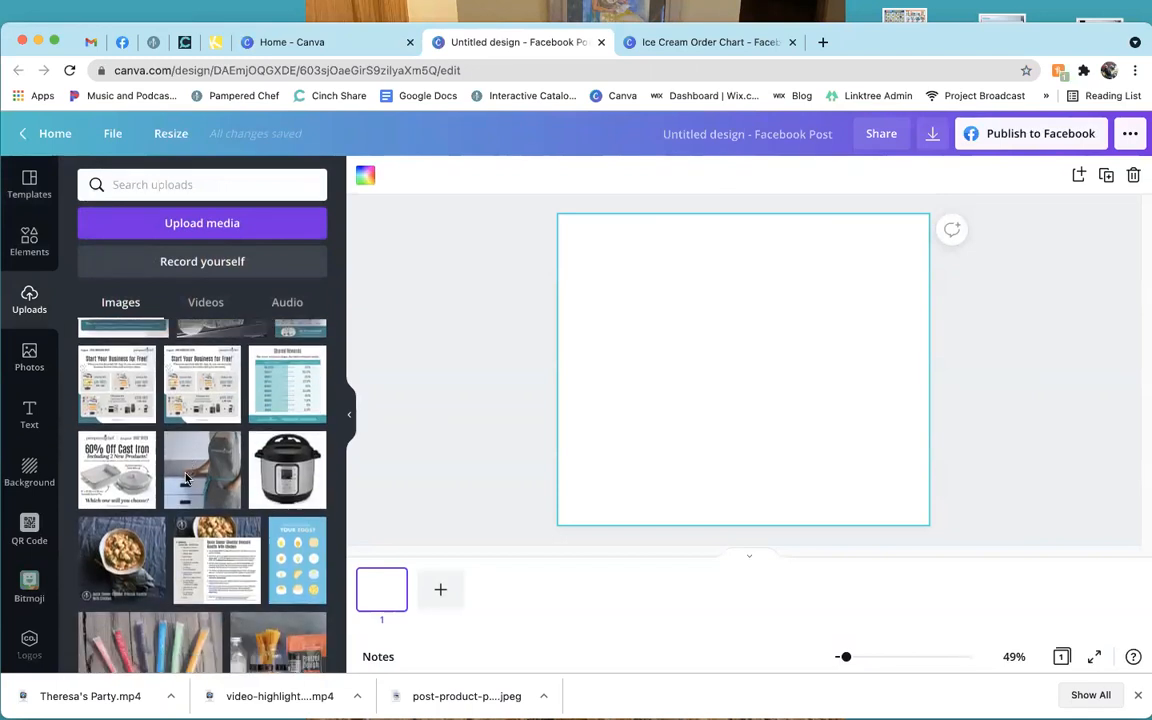
scroll(170, 493, "down", 2)
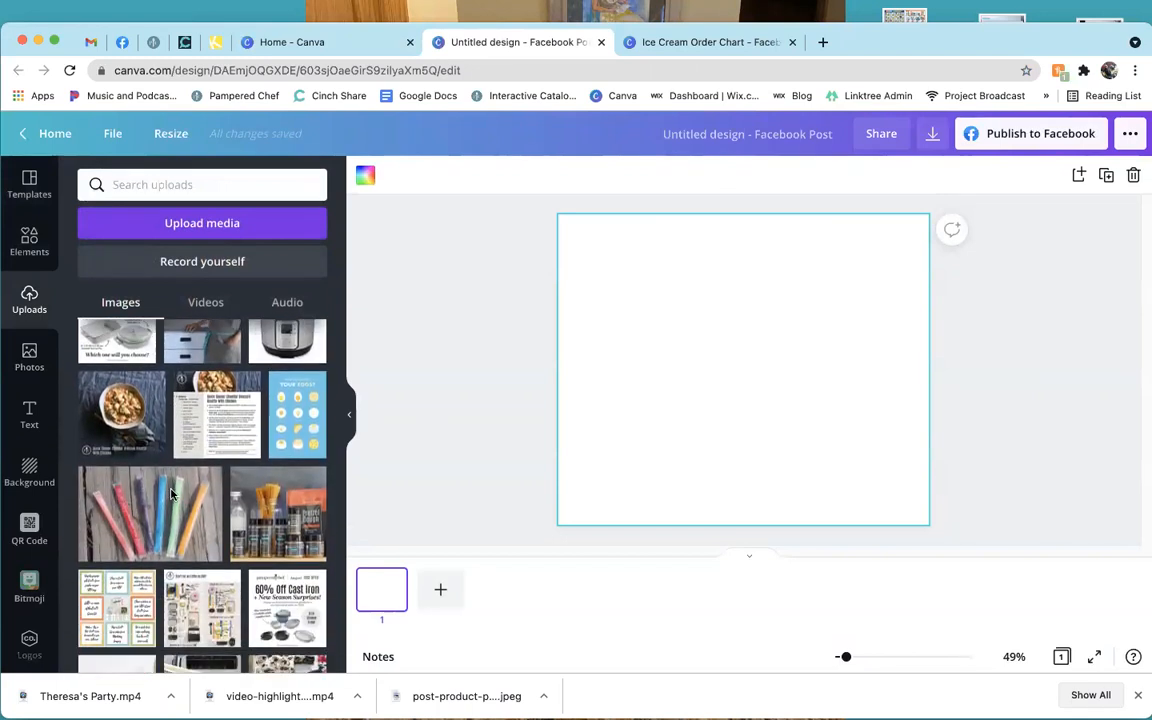
scroll(170, 493, "down", 3)
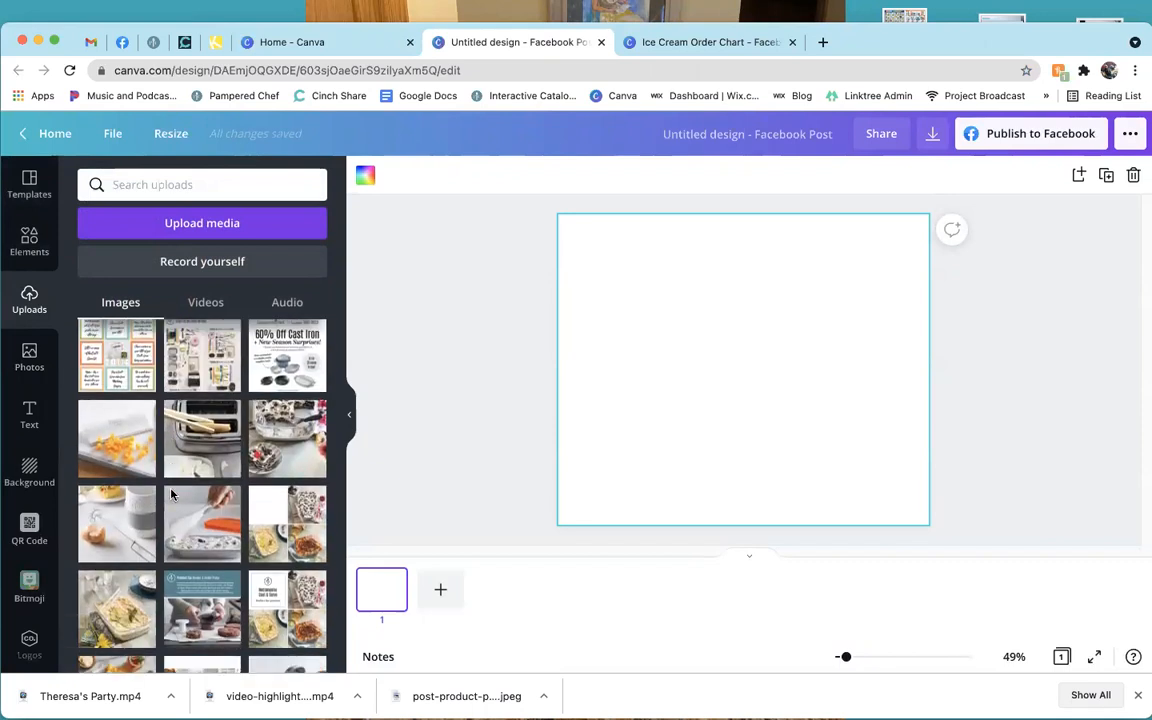
scroll(180, 484, "down", 3)
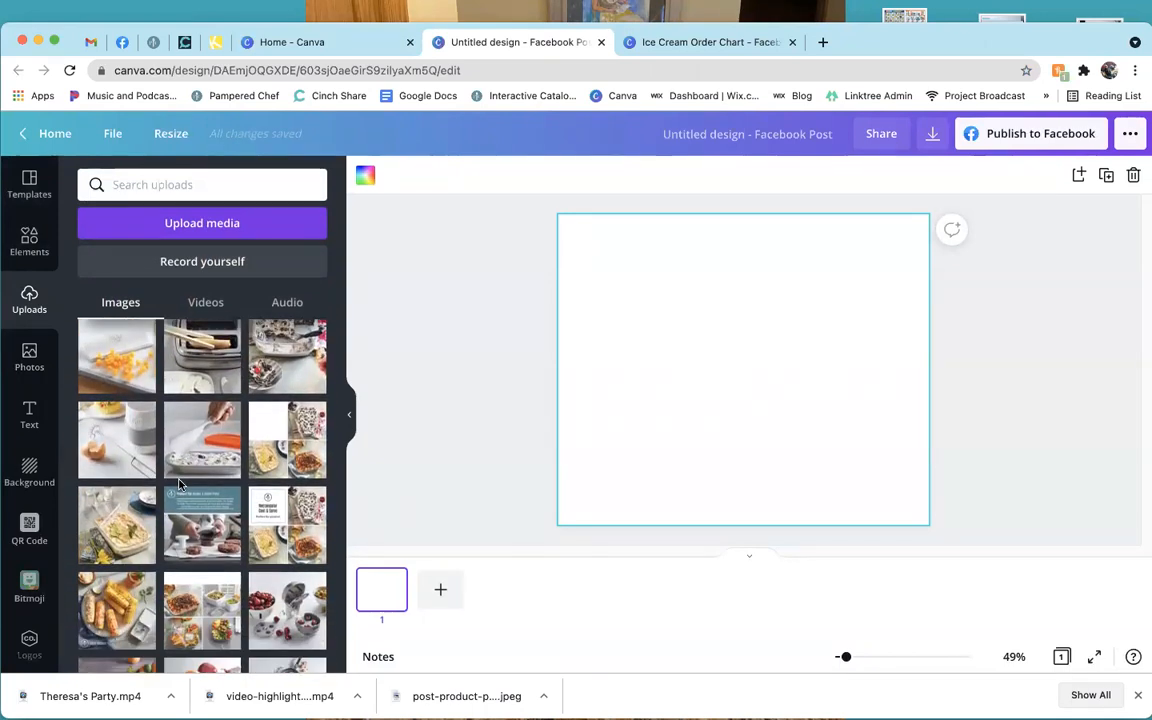
scroll(180, 484, "down", 3)
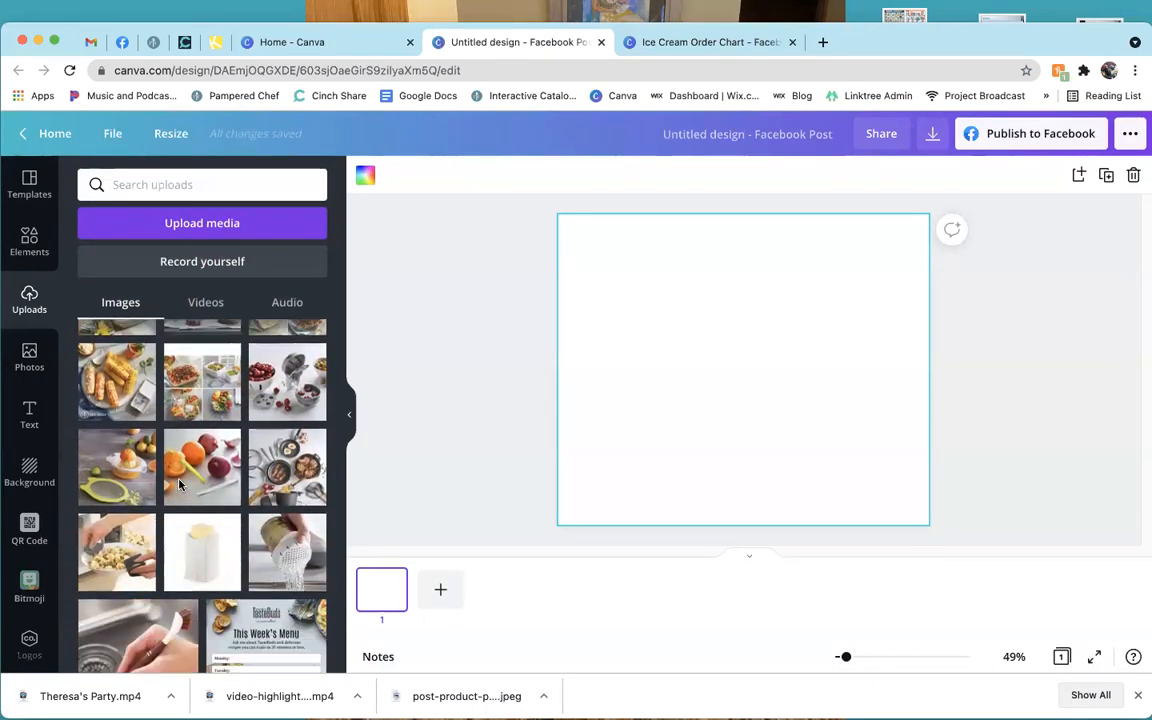
scroll(199, 493, "down", 2)
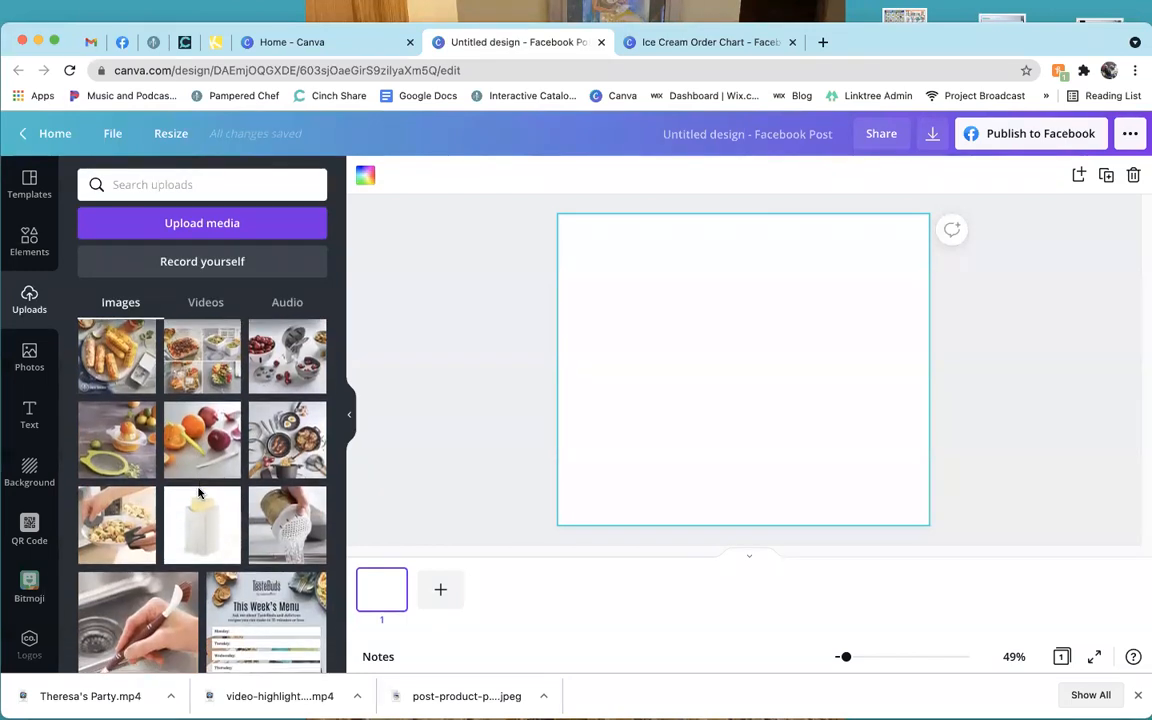
scroll(199, 493, "down", 2)
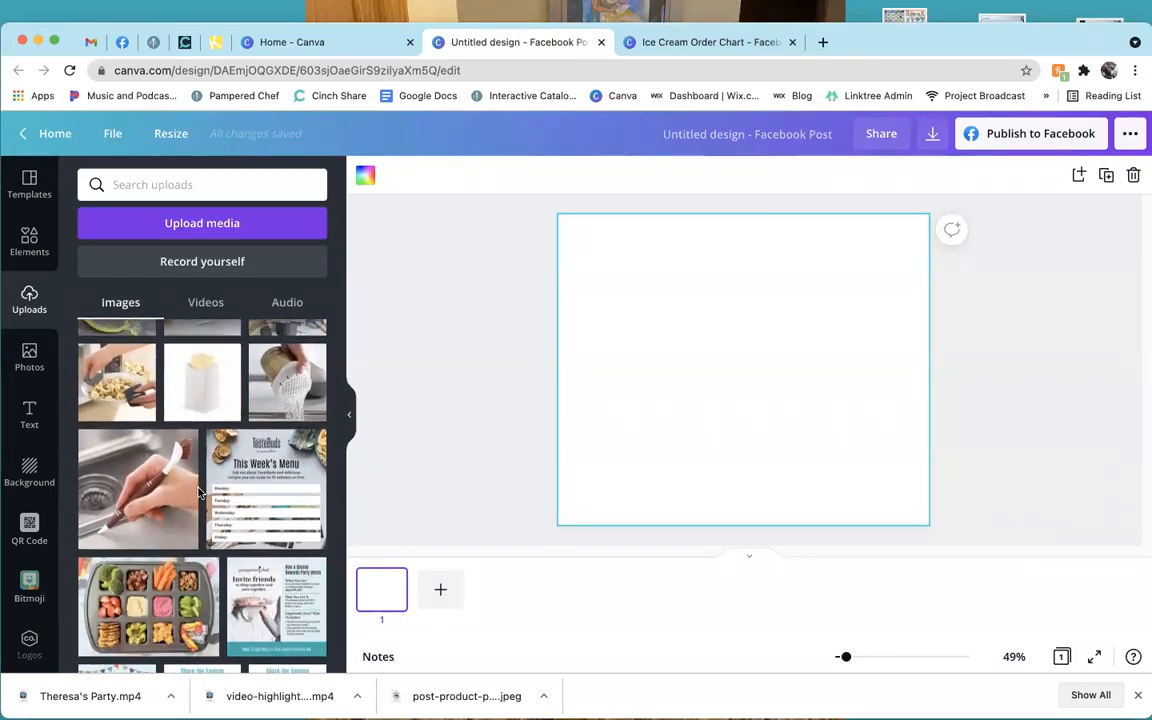
scroll(178, 438, "up", 1)
left_click(208, 427)
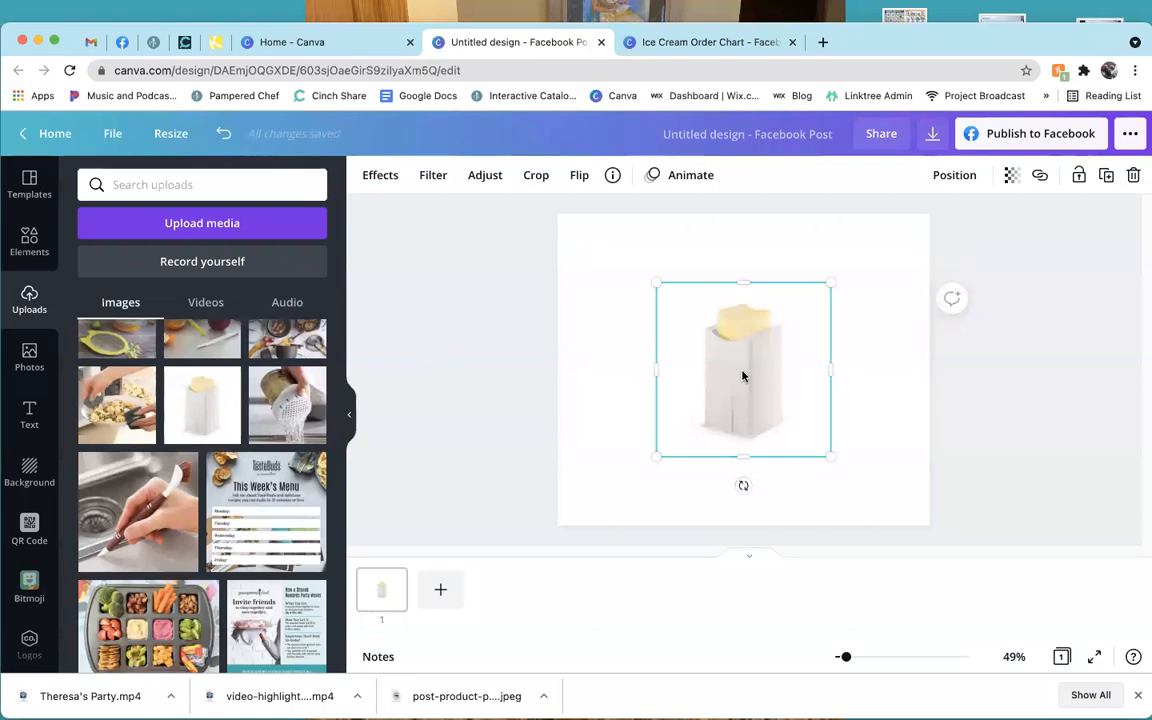
Set the page background to black and move the container photo right and down.
left_click(29, 472)
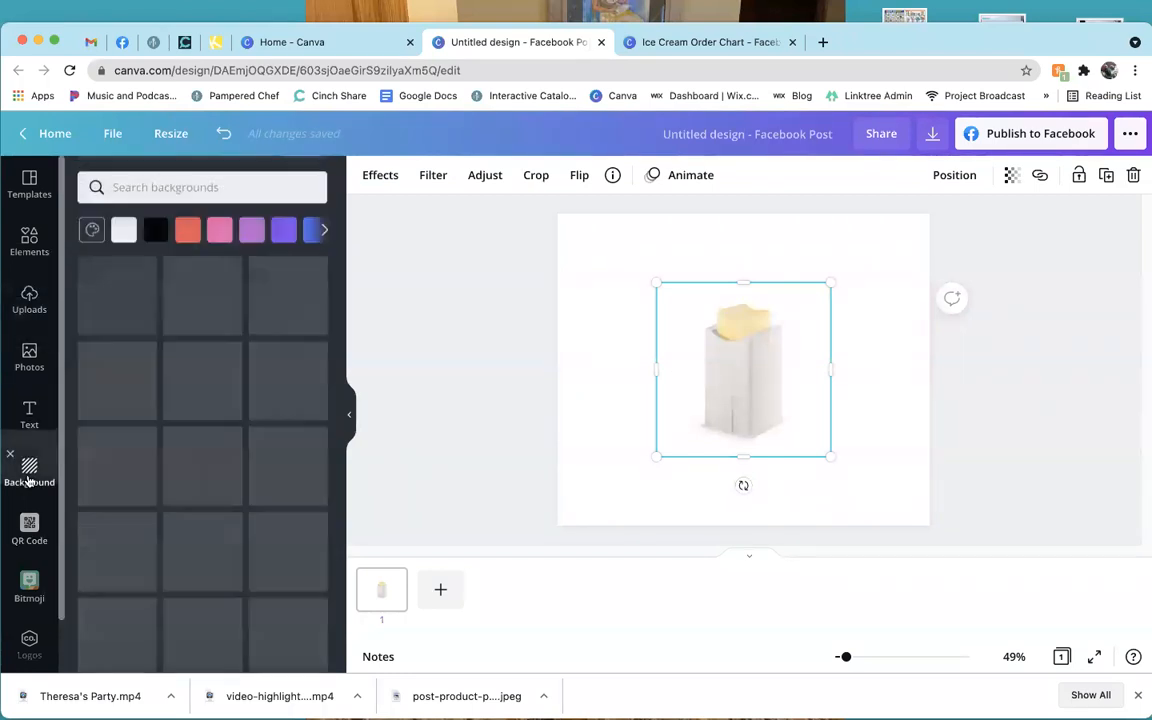
left_click(160, 229)
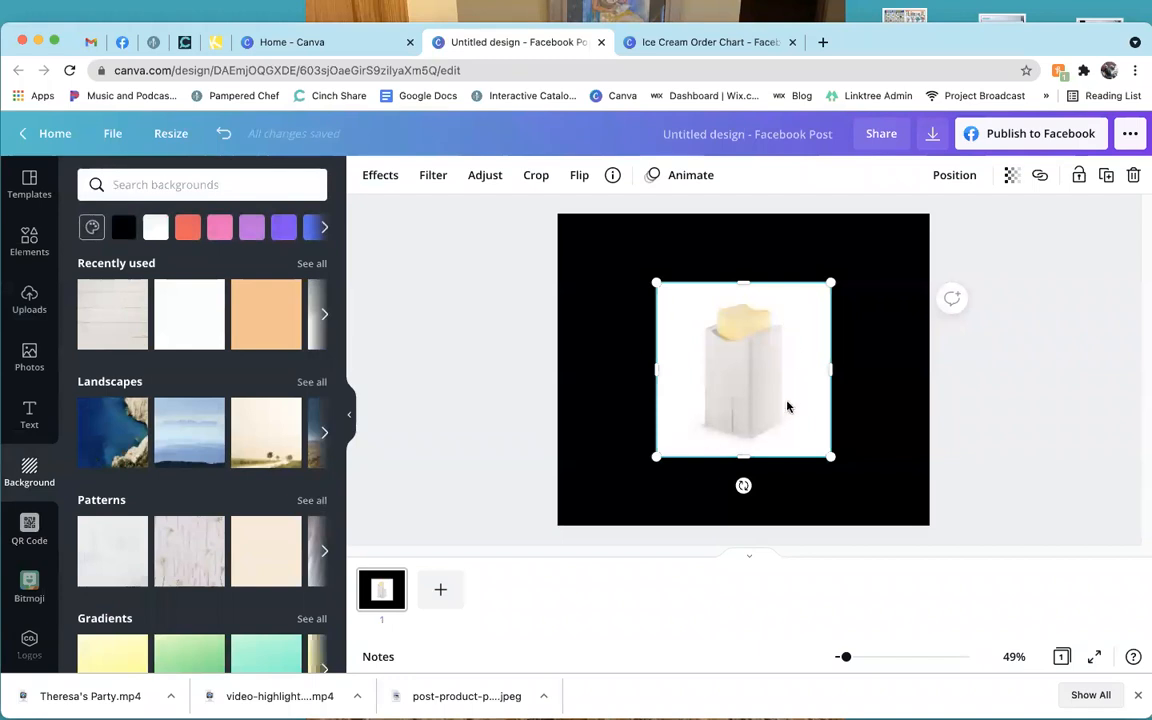
left_click_drag(760, 386, 801, 415)
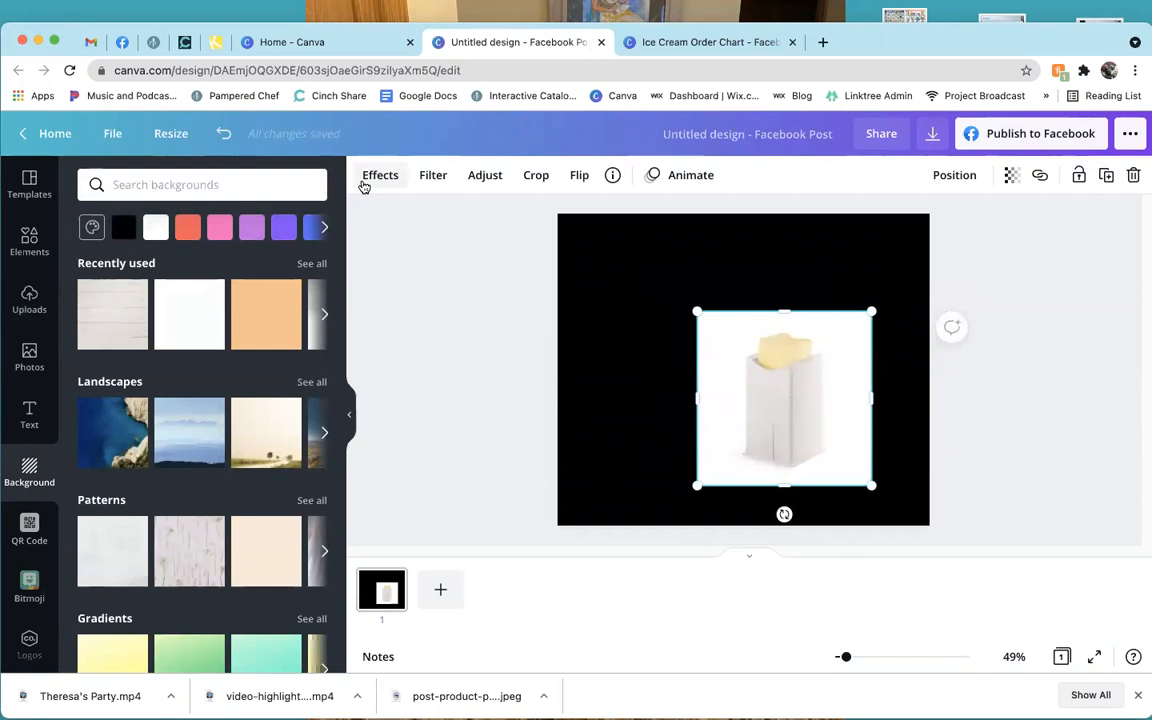
Remove the container photo's background and place the cut-out at the lower left.
left_click(379, 180)
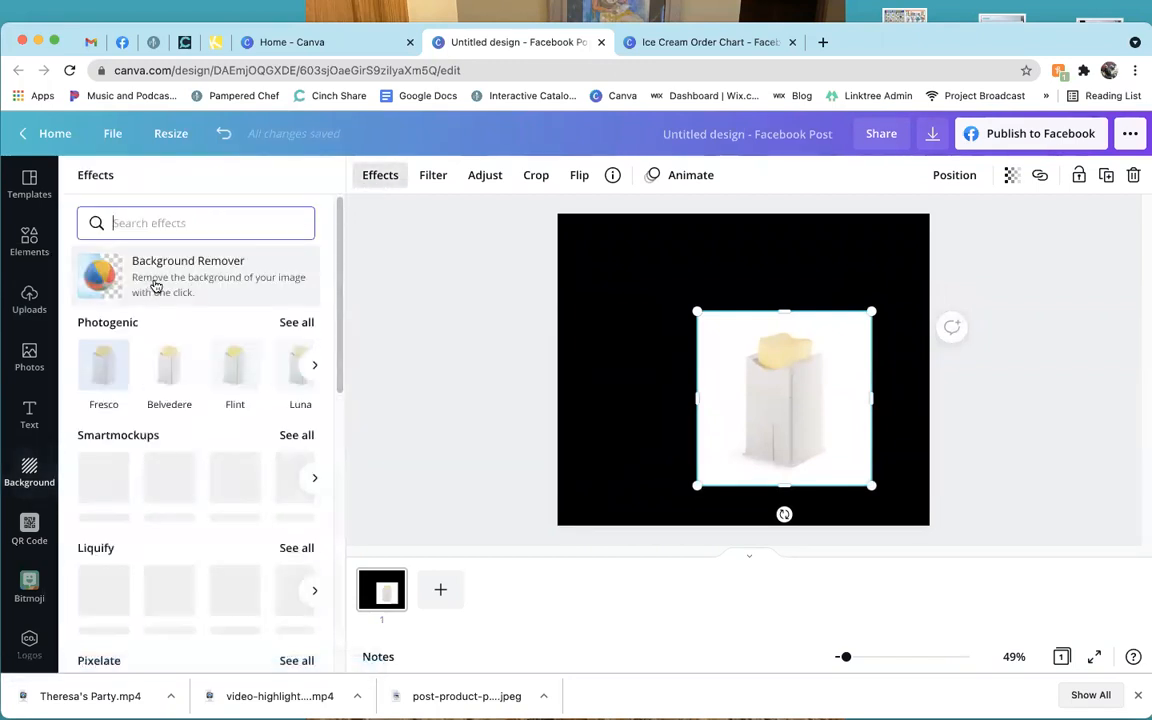
left_click(155, 287)
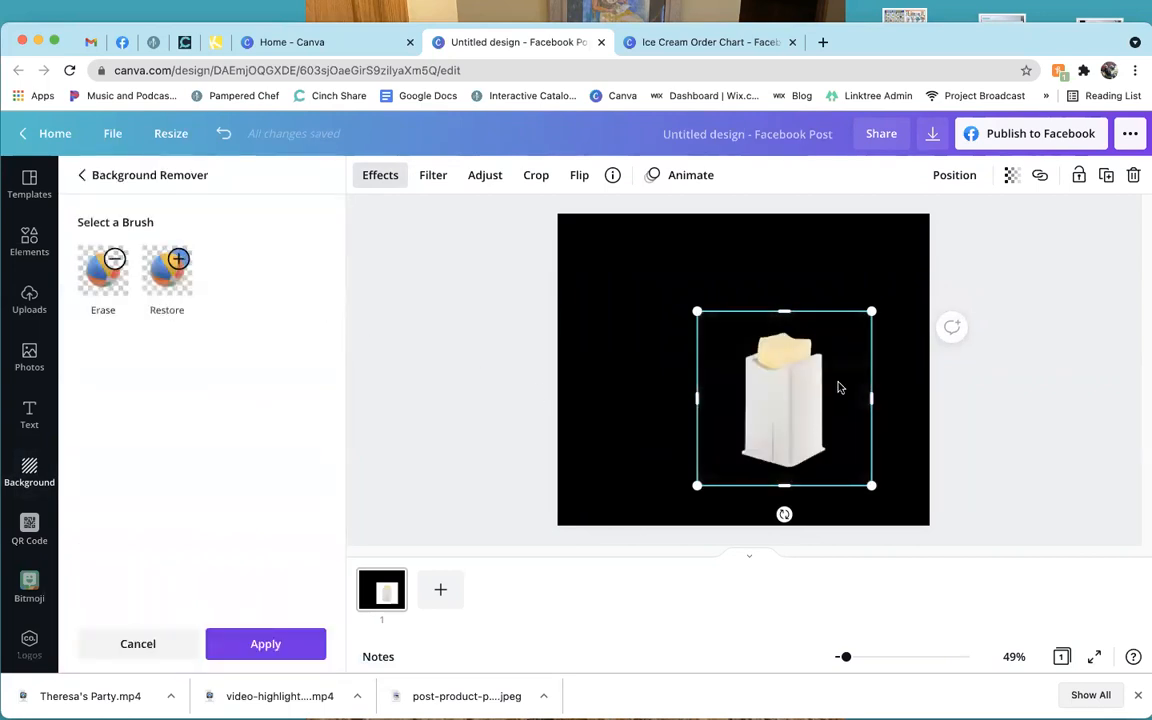
left_click_drag(813, 410, 653, 442)
left_click(42, 468)
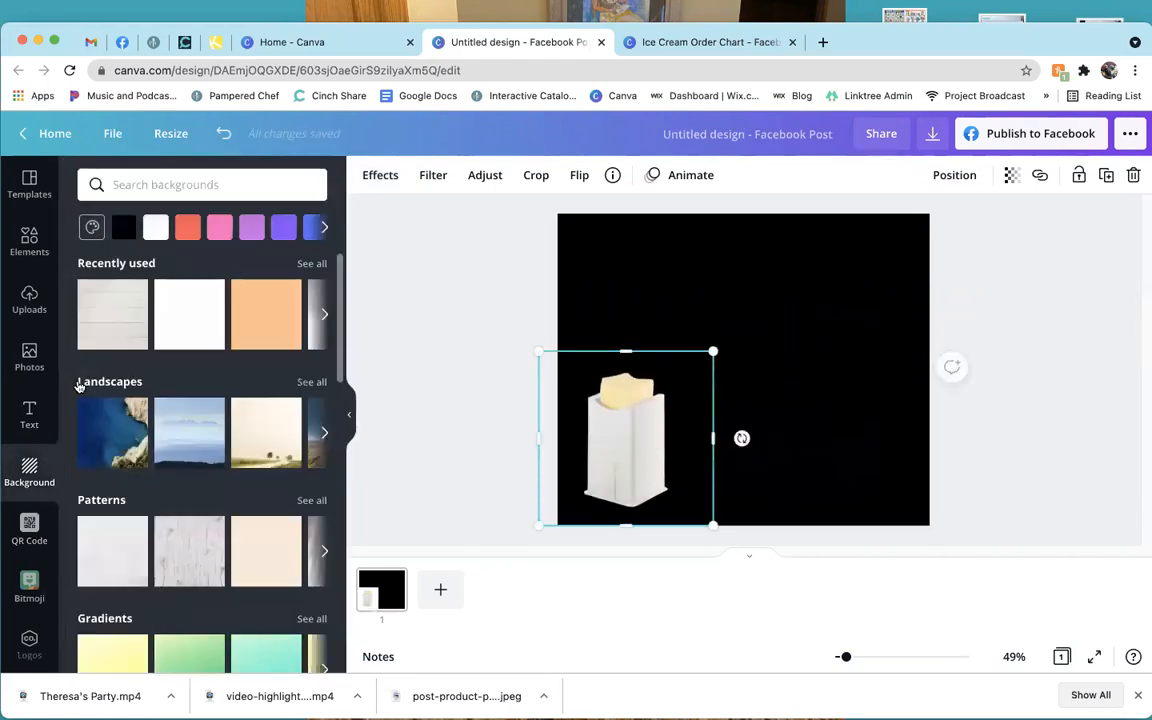
Try a whitewashed wood page background, then switch to a white diamond pattern.
left_click(110, 328)
left_click_drag(638, 429, 656, 426)
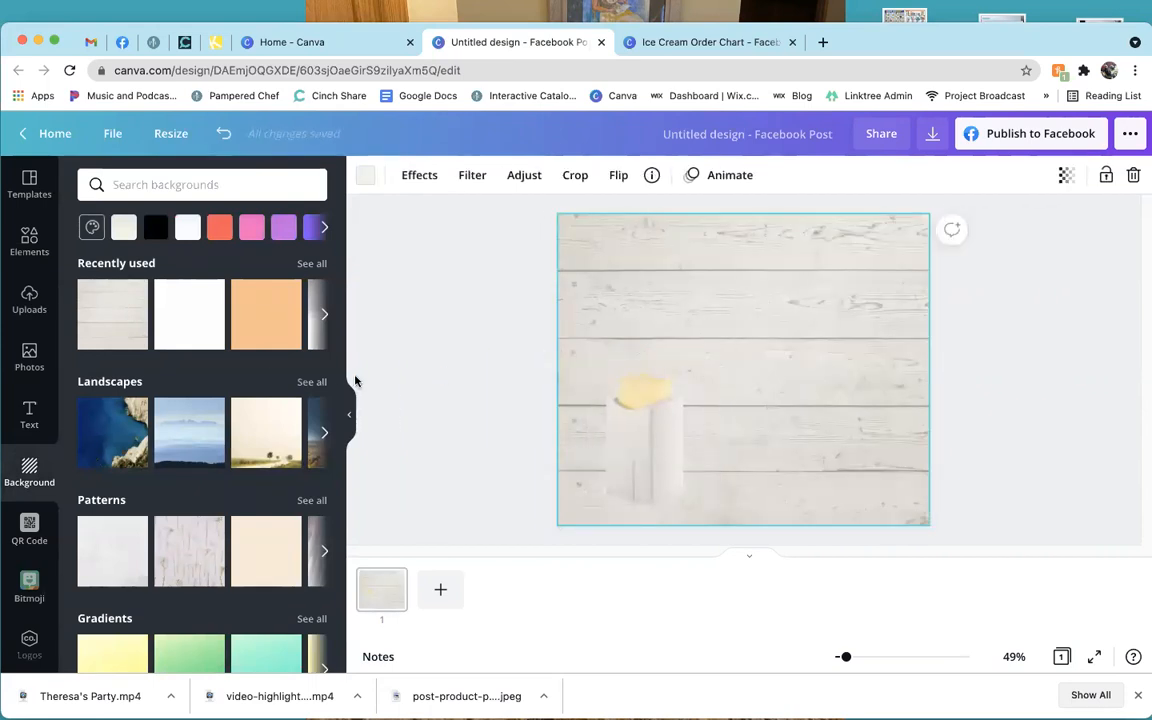
left_click(195, 325)
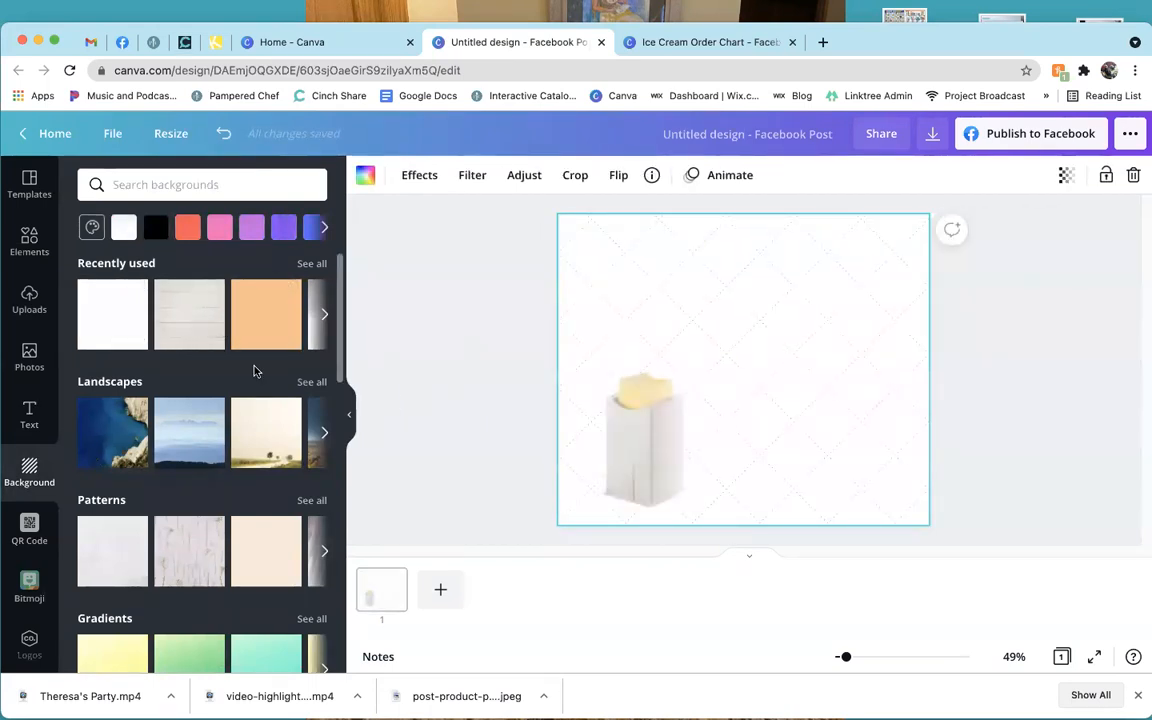
Add the food tray photo from Uploads to the design.
left_click(29, 298)
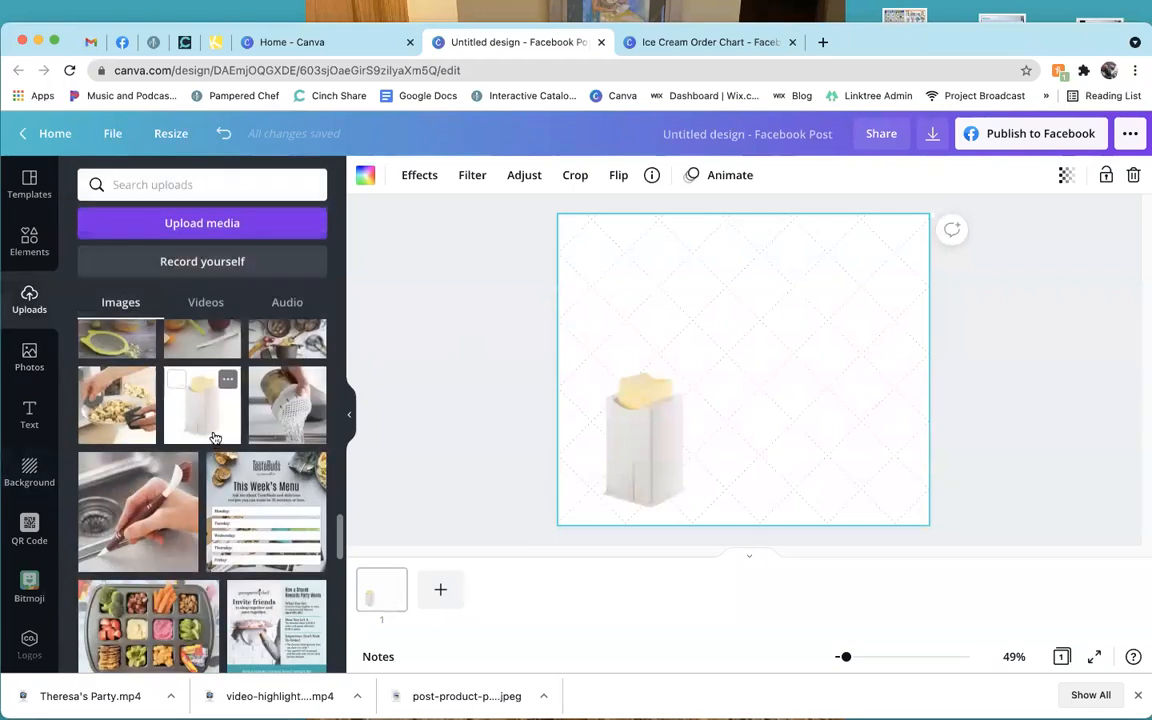
scroll(210, 501, "down", 1)
scroll(210, 501, "down", 6)
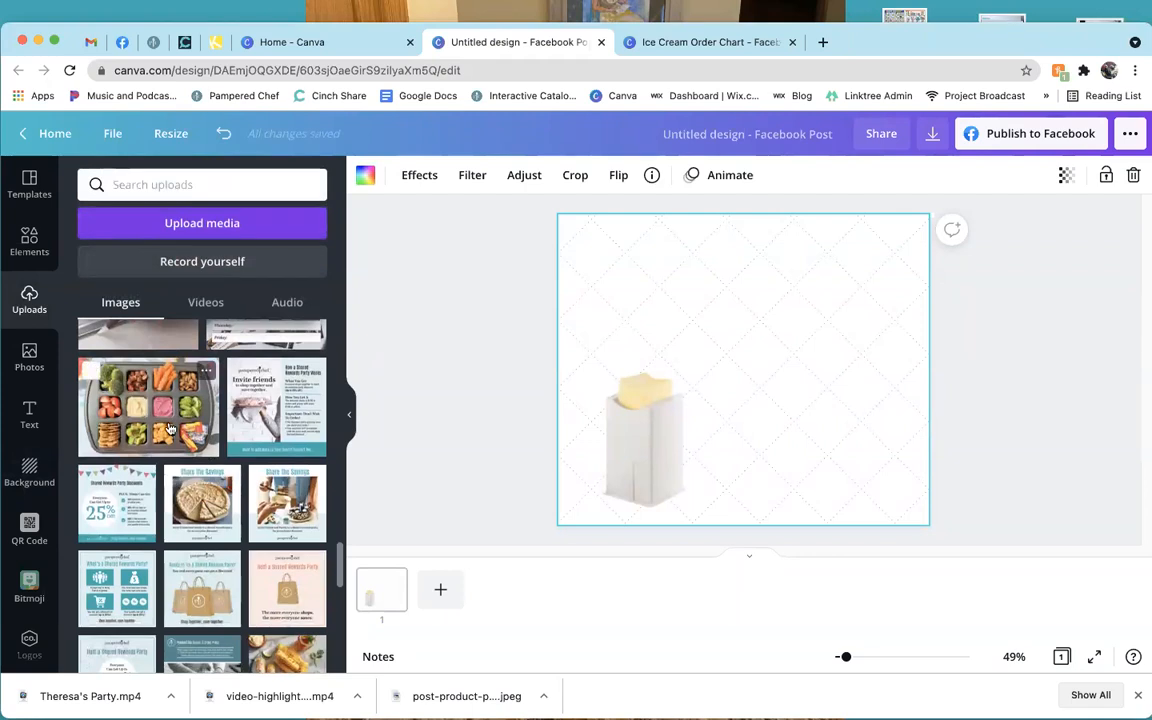
left_click(198, 425)
left_click_drag(688, 320, 716, 257)
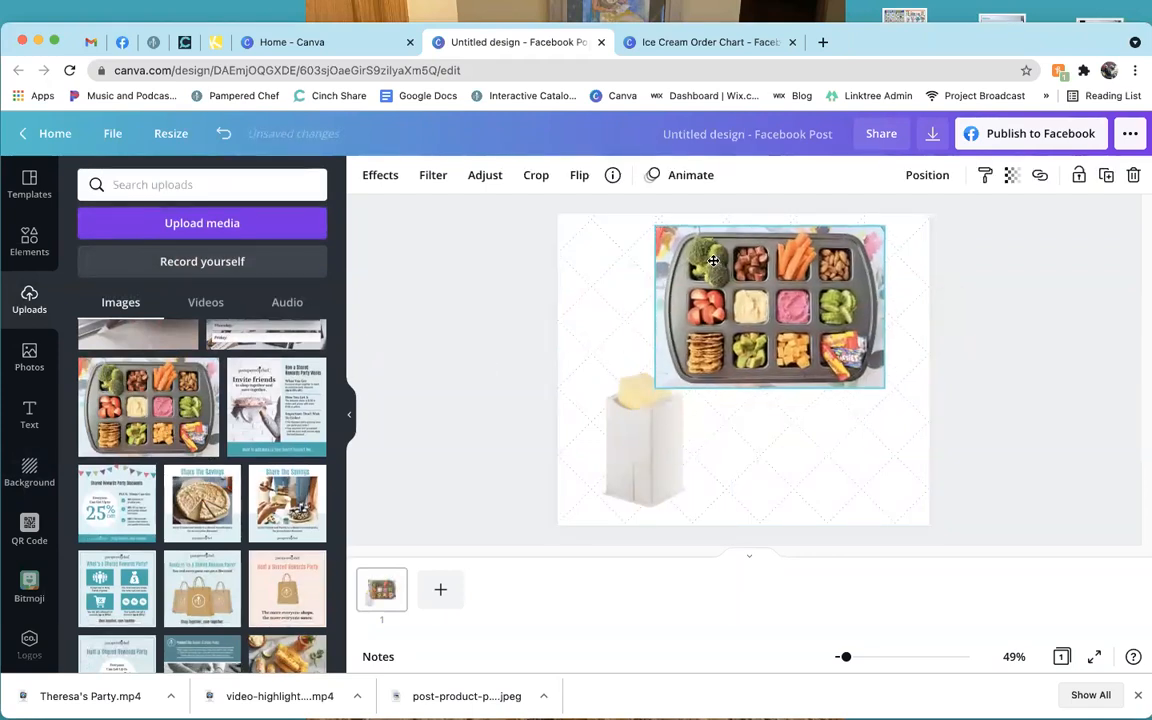
Remove the tray photo's background and move it to the bottom-right corner.
left_click(400, 186)
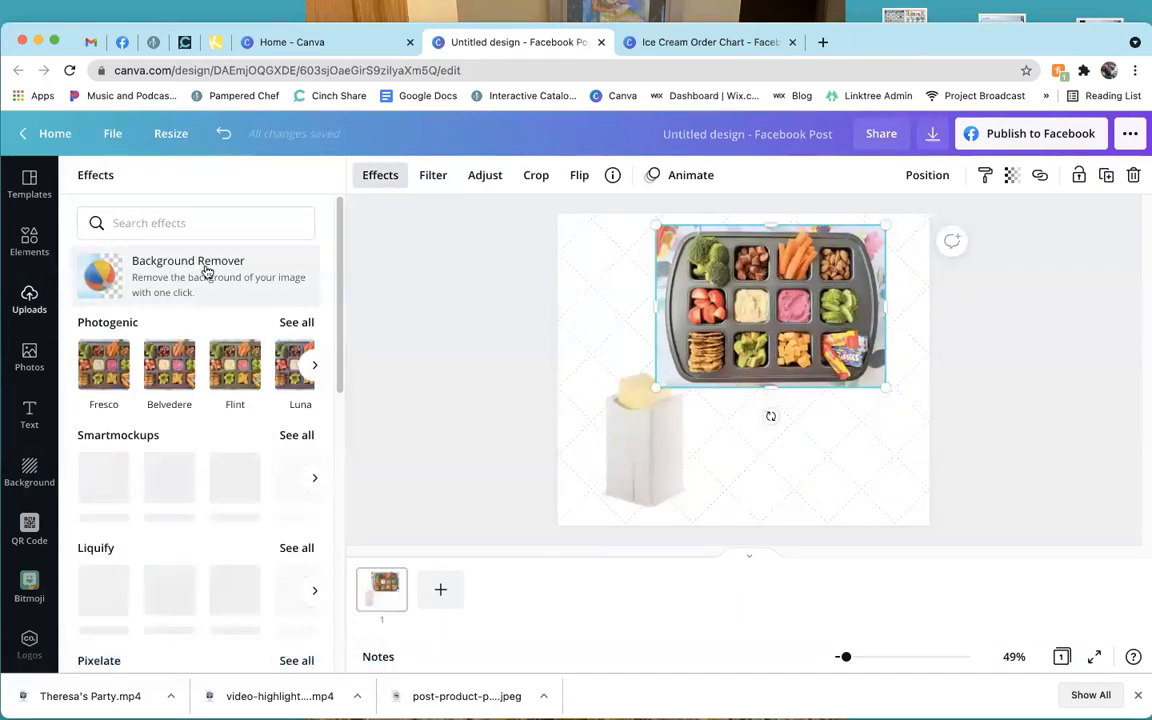
left_click(206, 266)
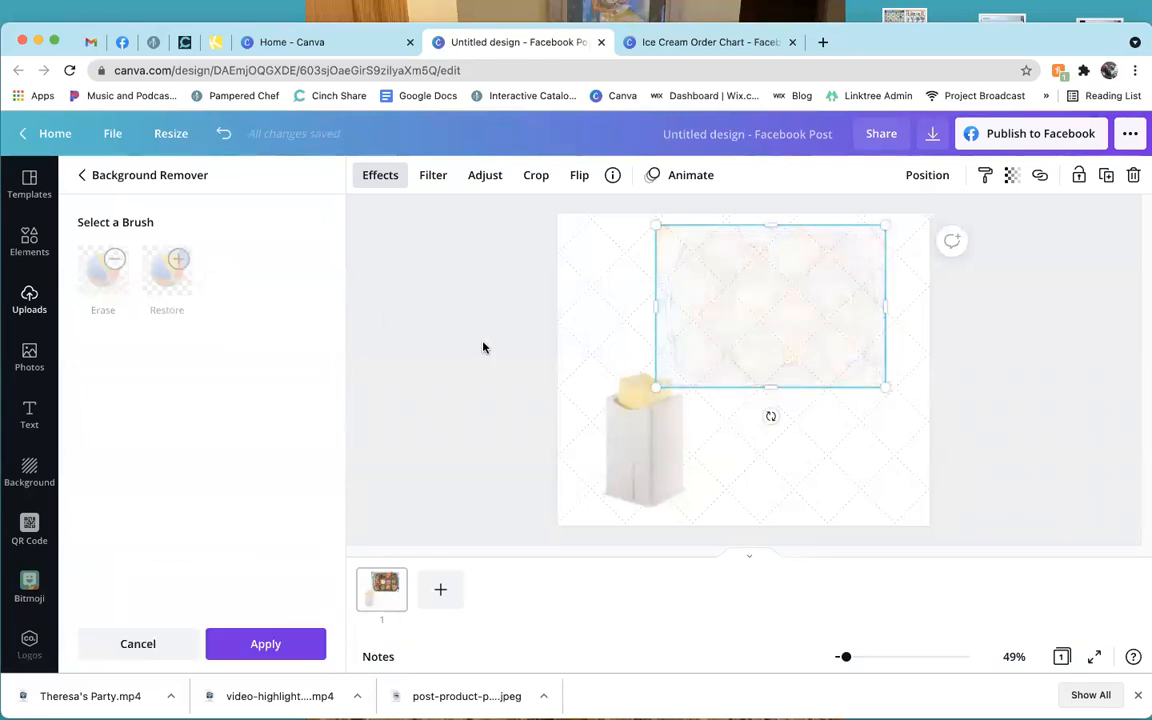
left_click_drag(802, 316, 857, 401)
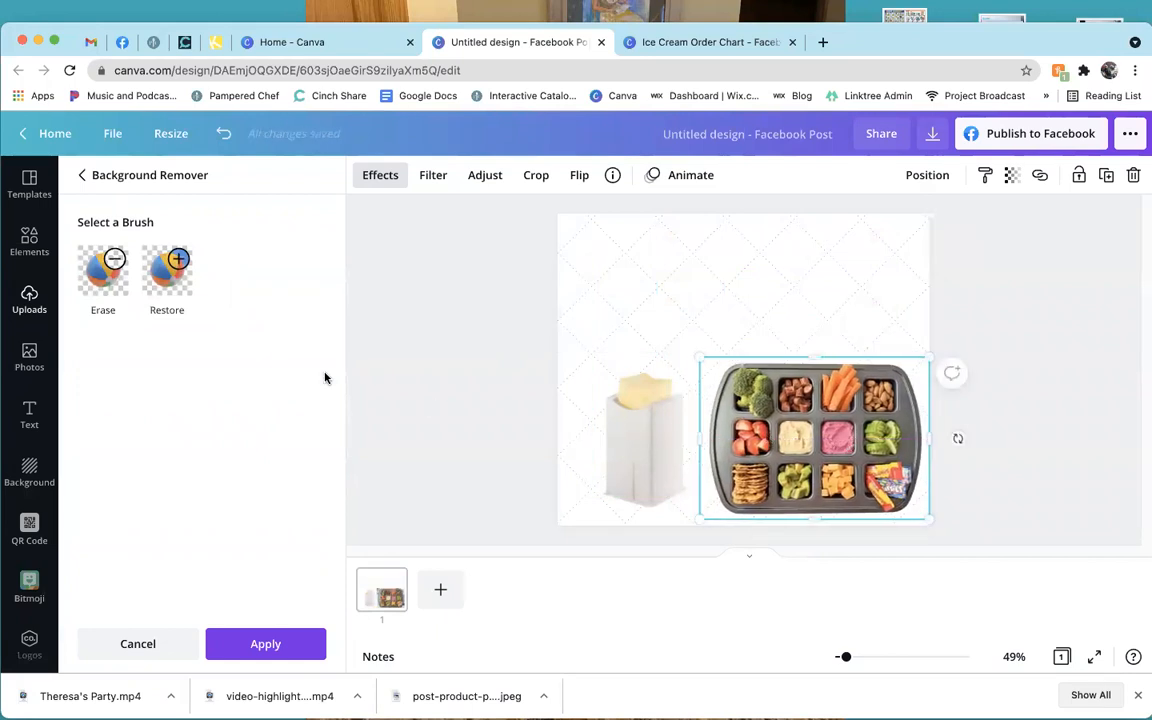
left_click(40, 295)
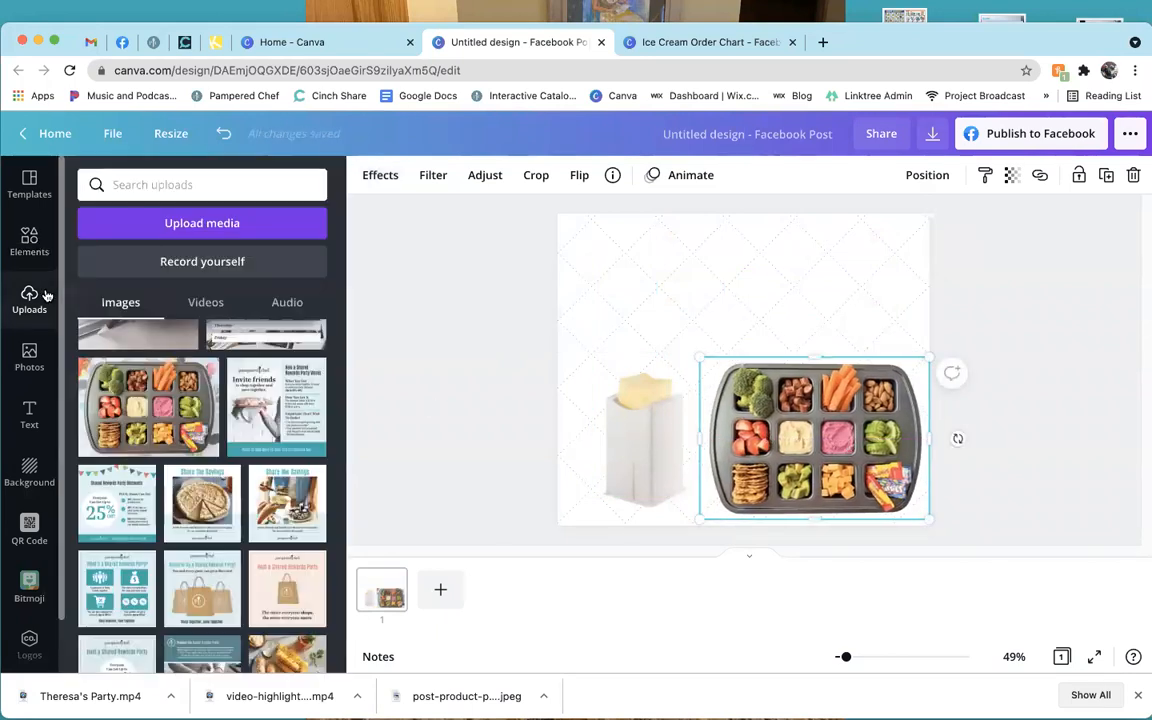
scroll(266, 490, "down", 3)
scroll(266, 490, "up", 10)
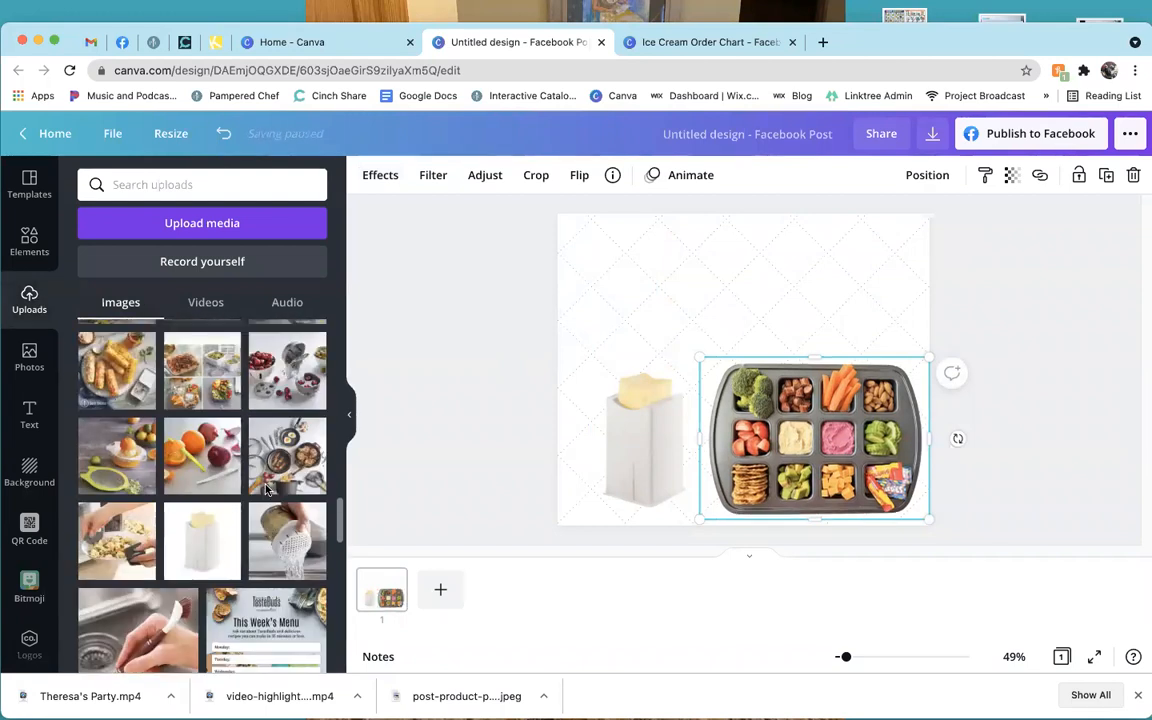
scroll(266, 488, "up", 1)
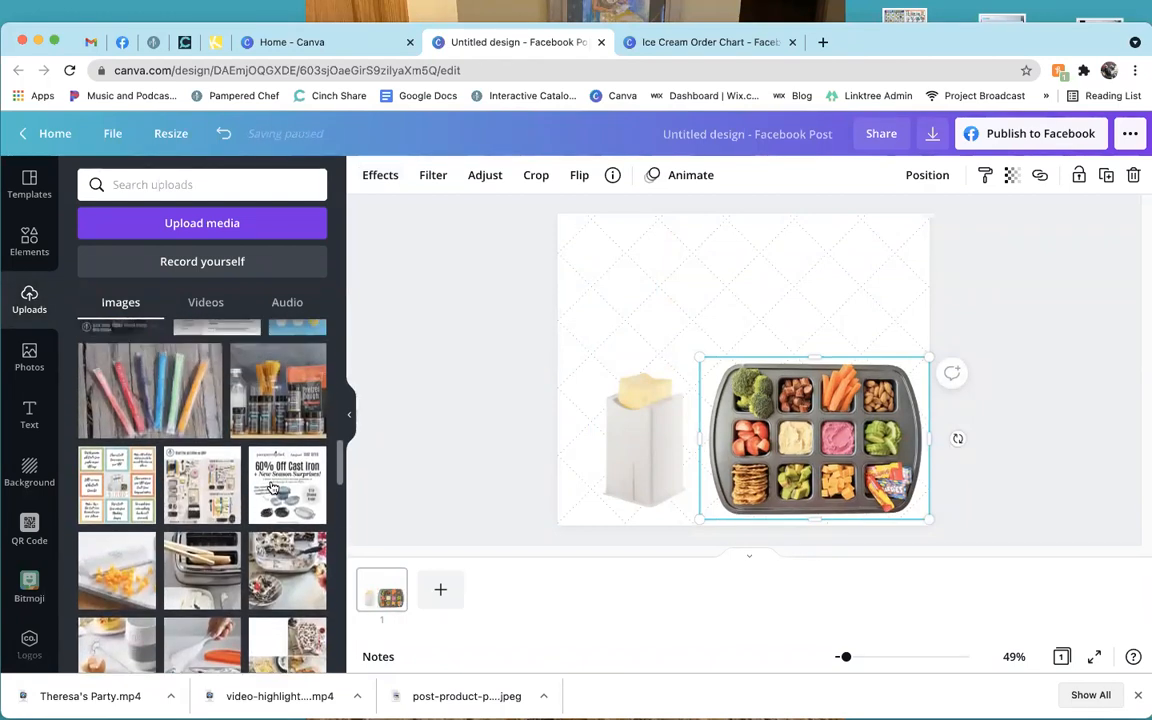
Add the 60% Off Cast Iron image with background removed, and delete the cup and tray.
left_click(256, 455)
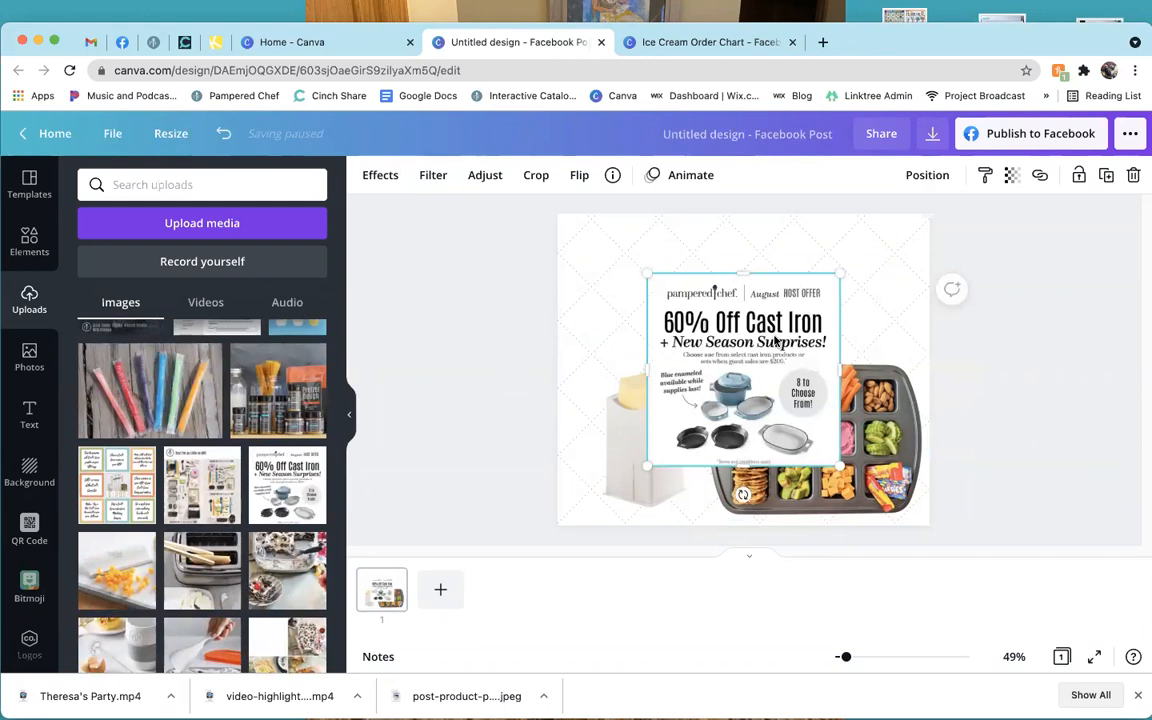
left_click(380, 177)
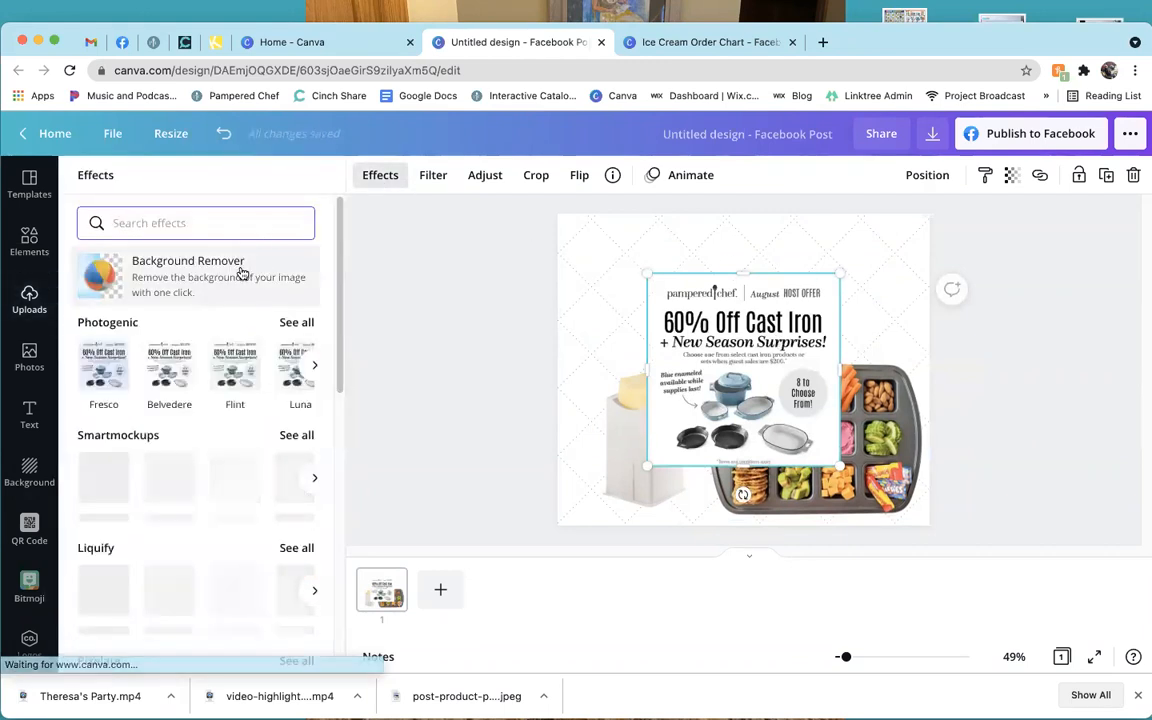
left_click(239, 268)
left_click(627, 483)
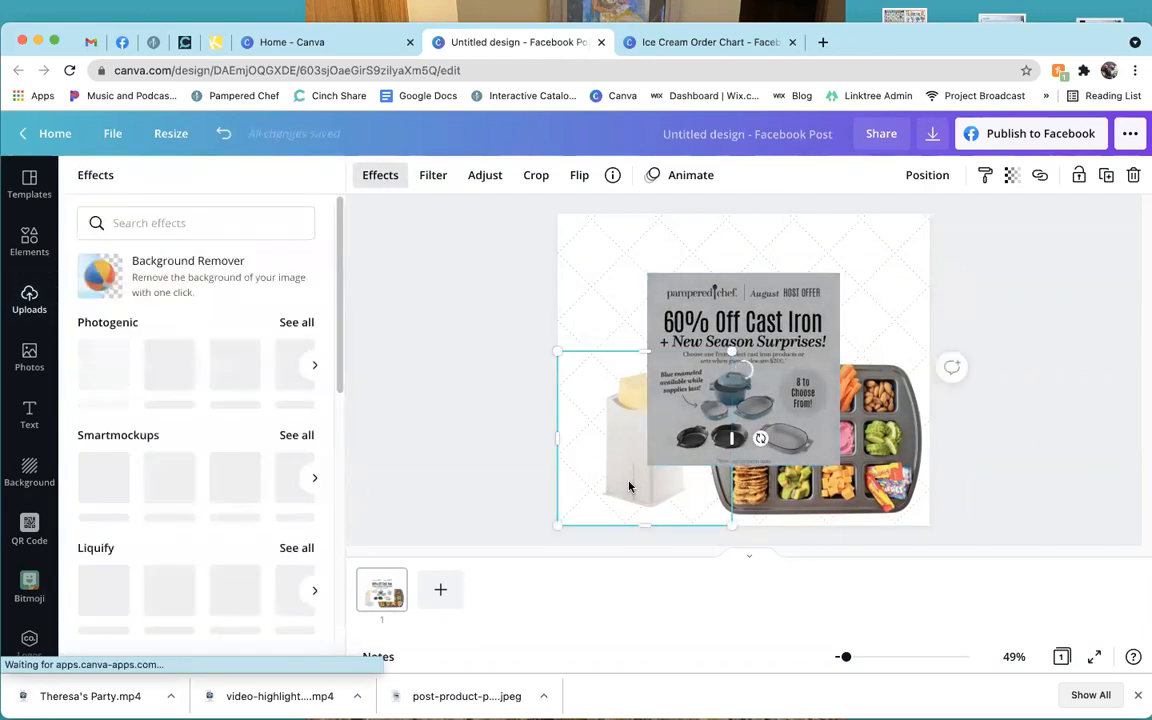
key("Delete")
left_click(862, 497)
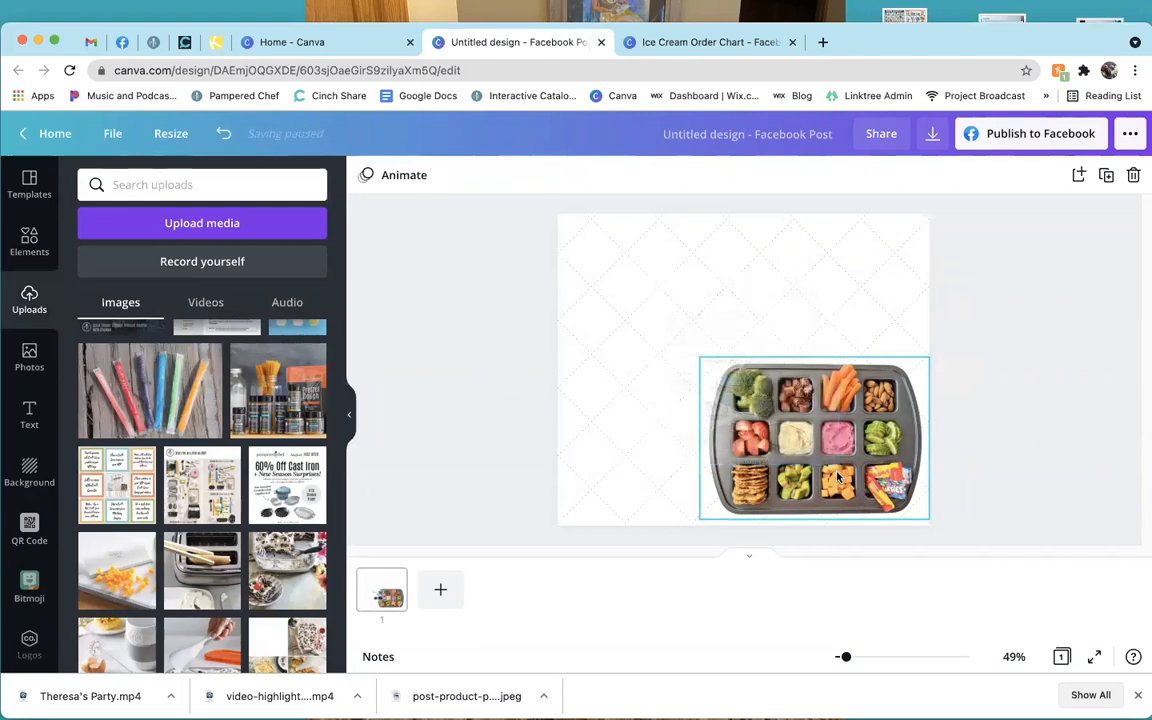
key("Delete")
Crop the cast-iron image down to the cookware and enlarge it across the page.
left_click(784, 446)
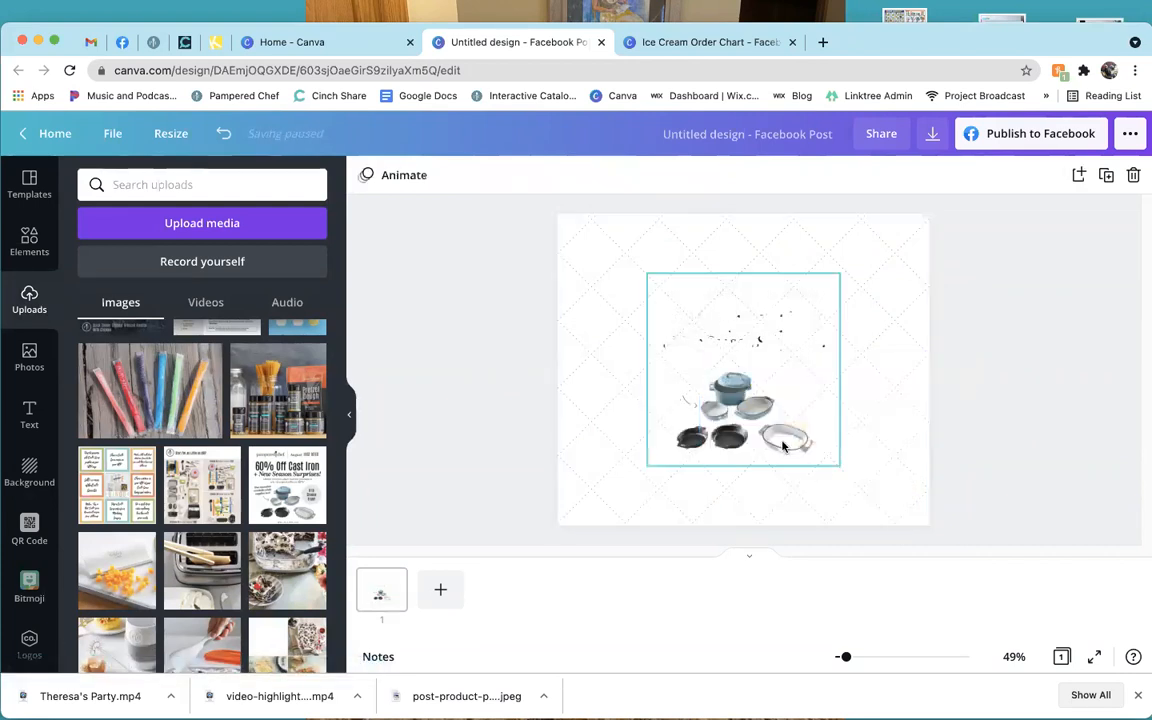
left_click(695, 369)
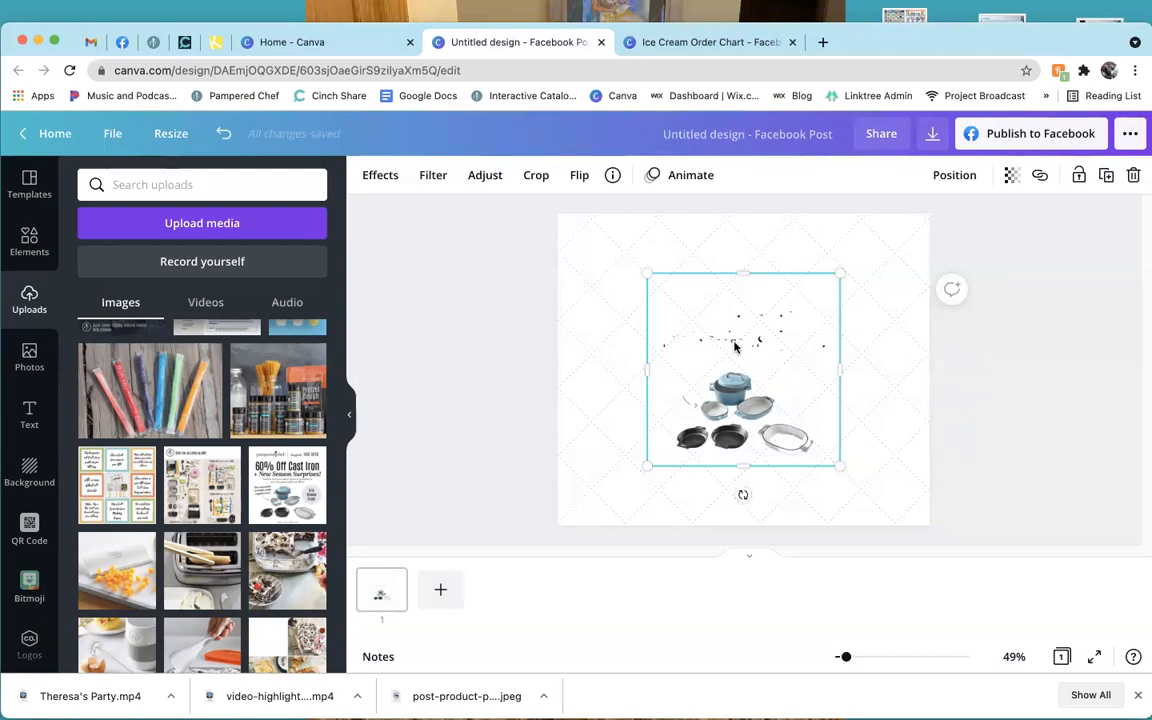
left_click(537, 177)
left_click_drag(643, 275, 633, 372)
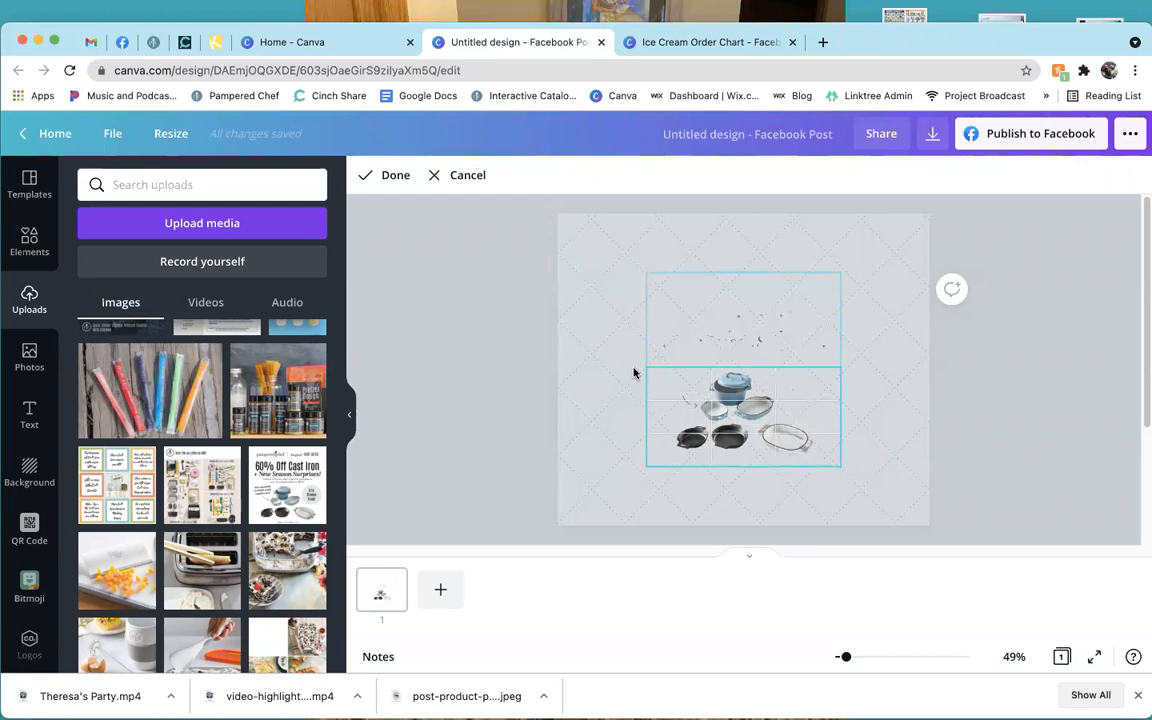
left_click(392, 178)
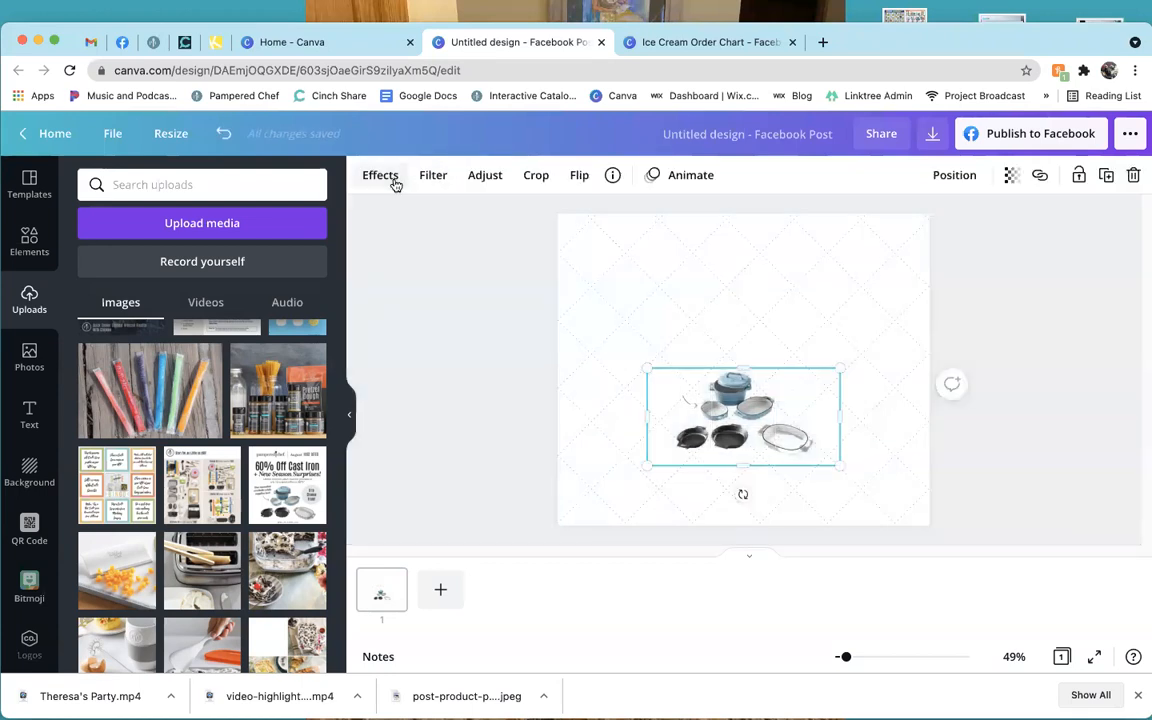
left_click_drag(841, 364, 937, 317)
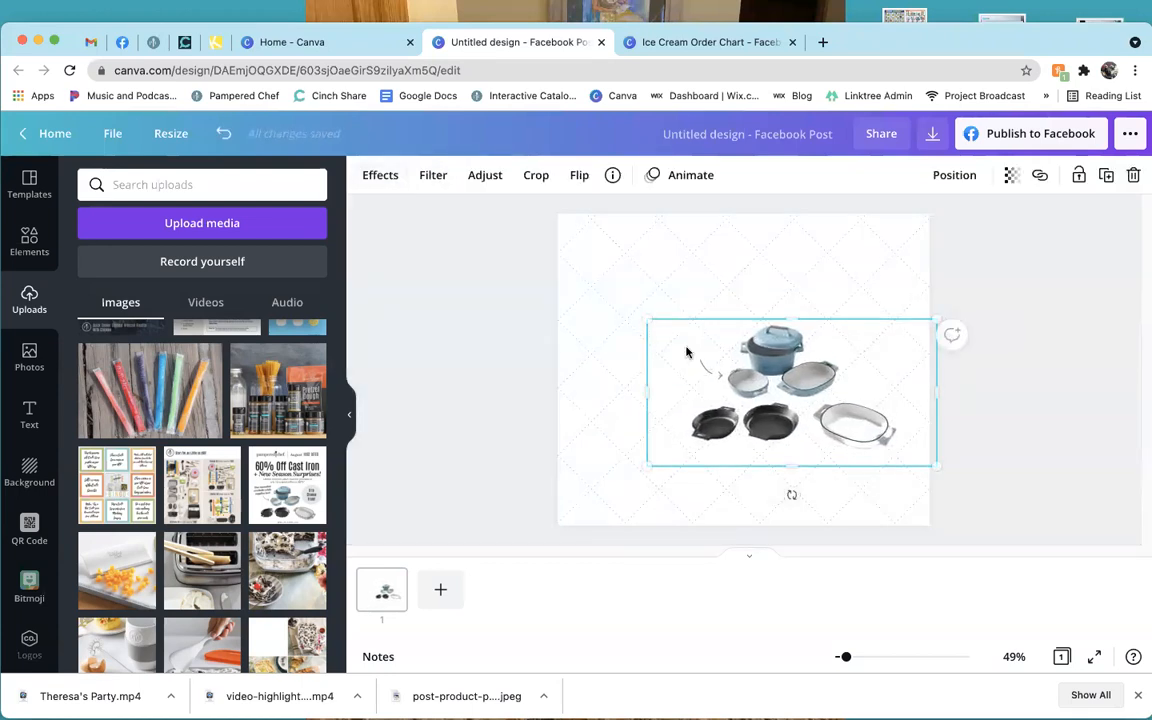
left_click_drag(643, 325, 541, 290)
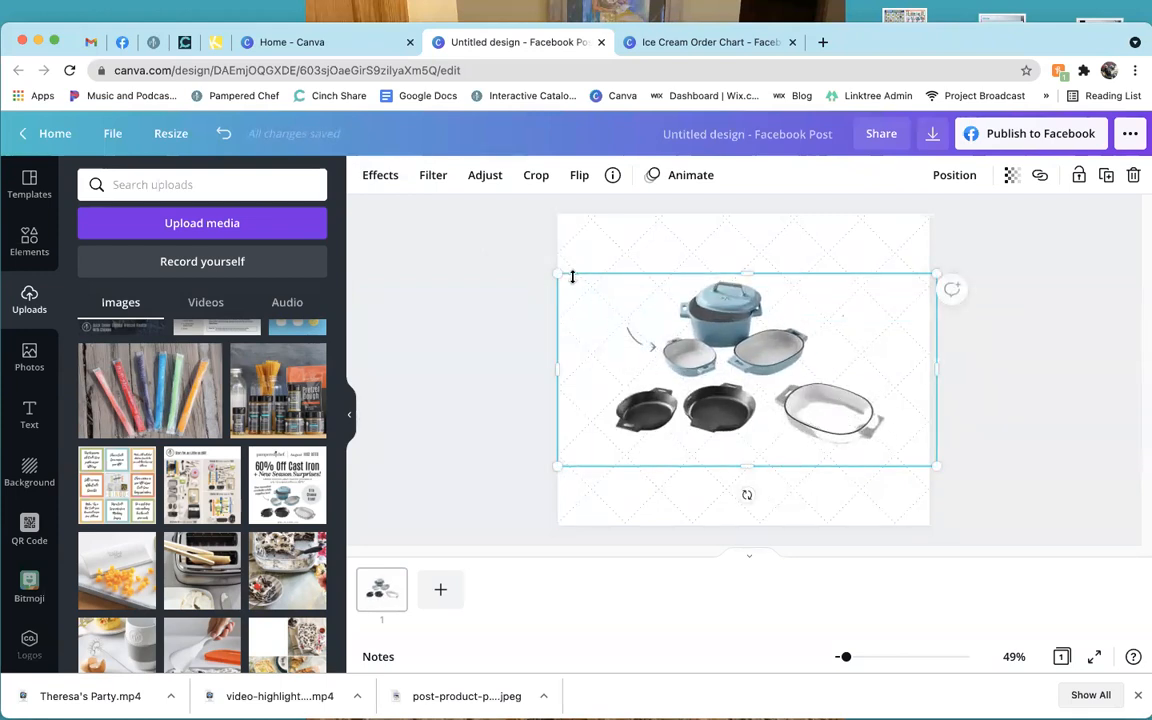
Try flipping the cookware image horizontally and vertically, and browse Adjust, Filter and Effects.
left_click(578, 182)
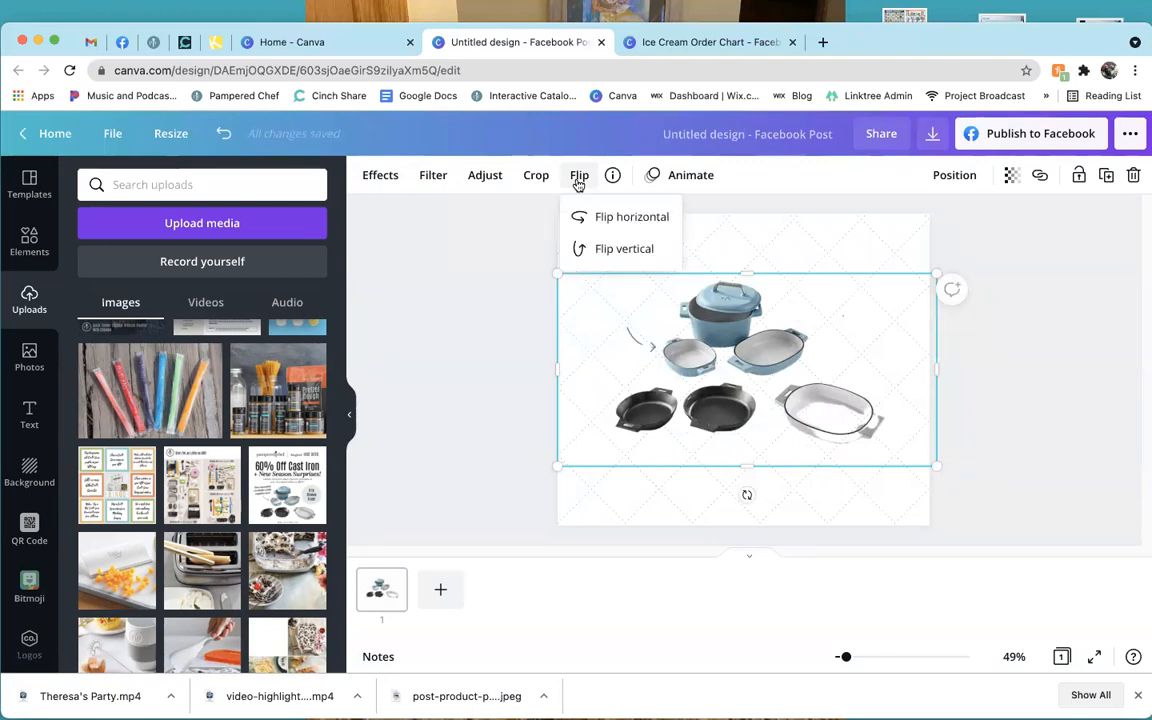
left_click(610, 227)
left_click(610, 224)
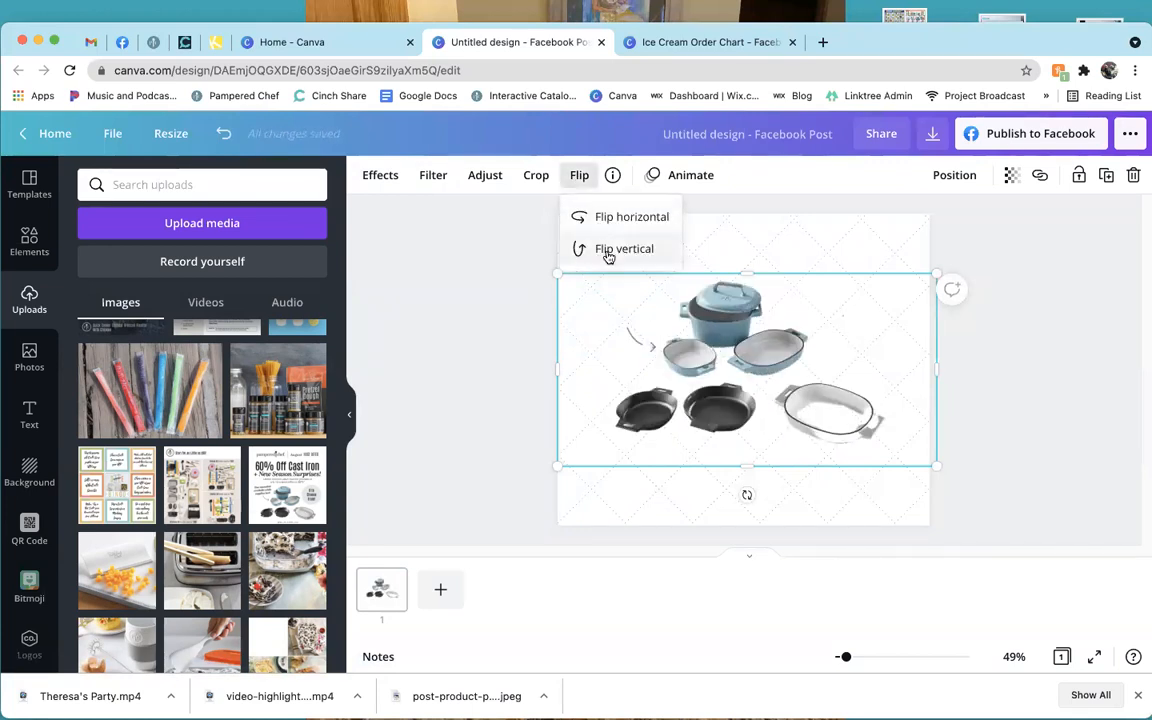
left_click(607, 255)
left_click(607, 251)
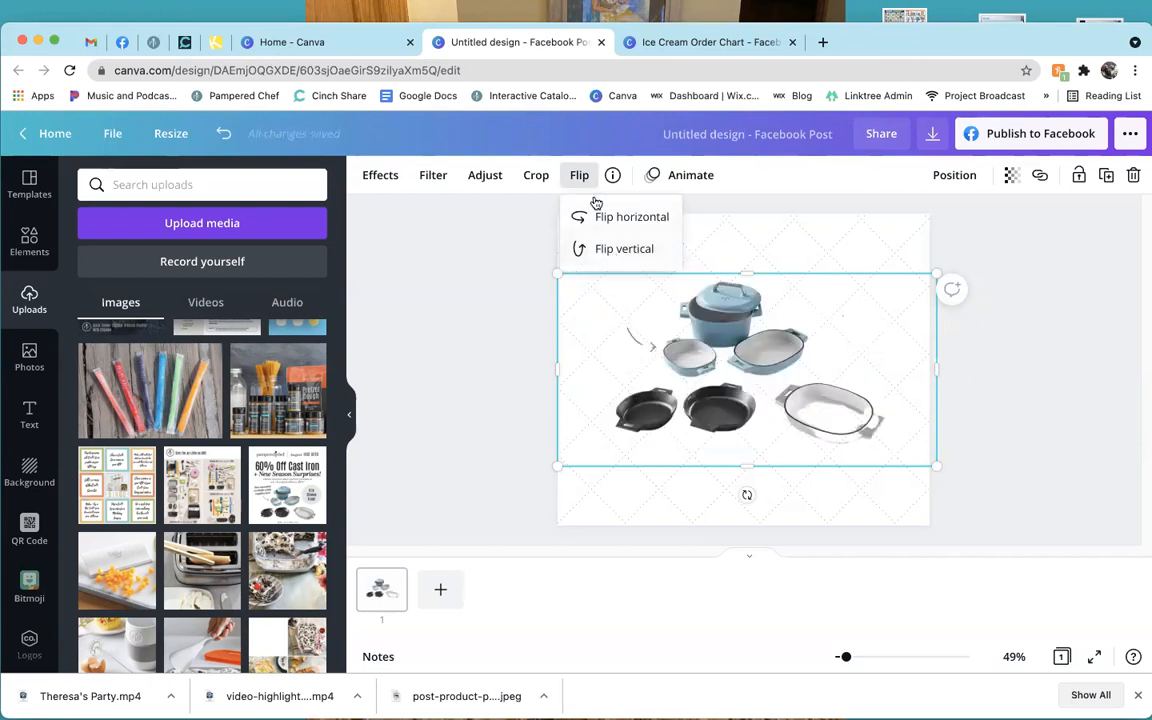
left_click(469, 178)
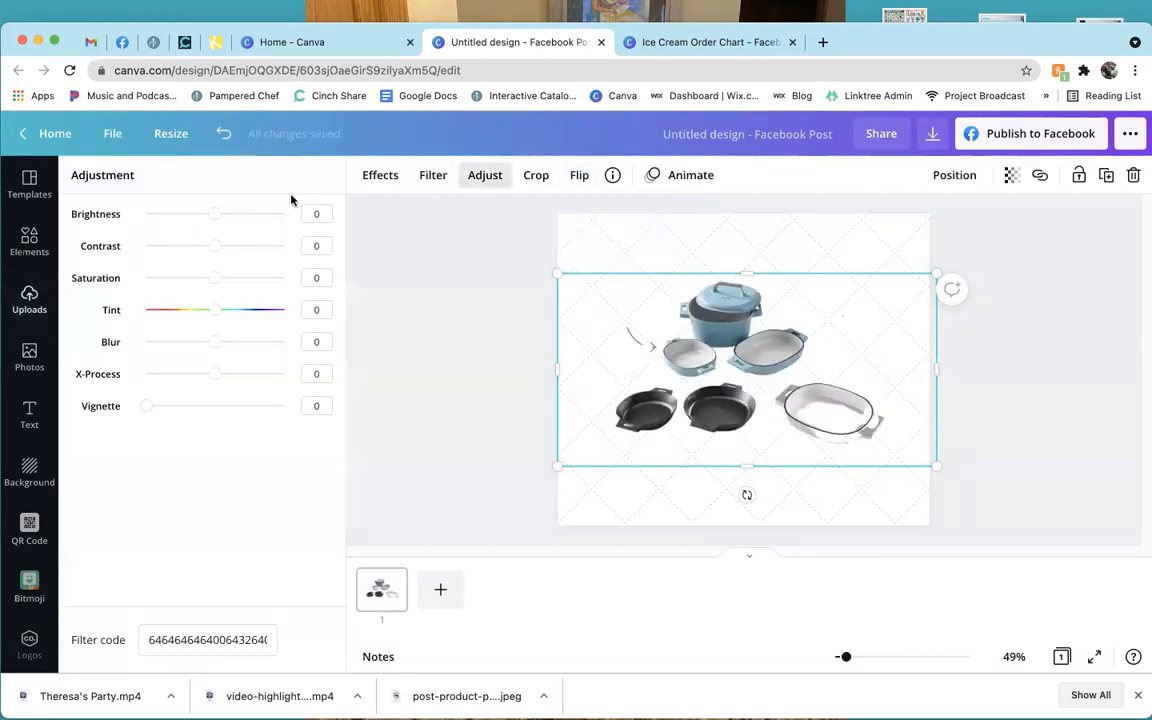
left_click(438, 178)
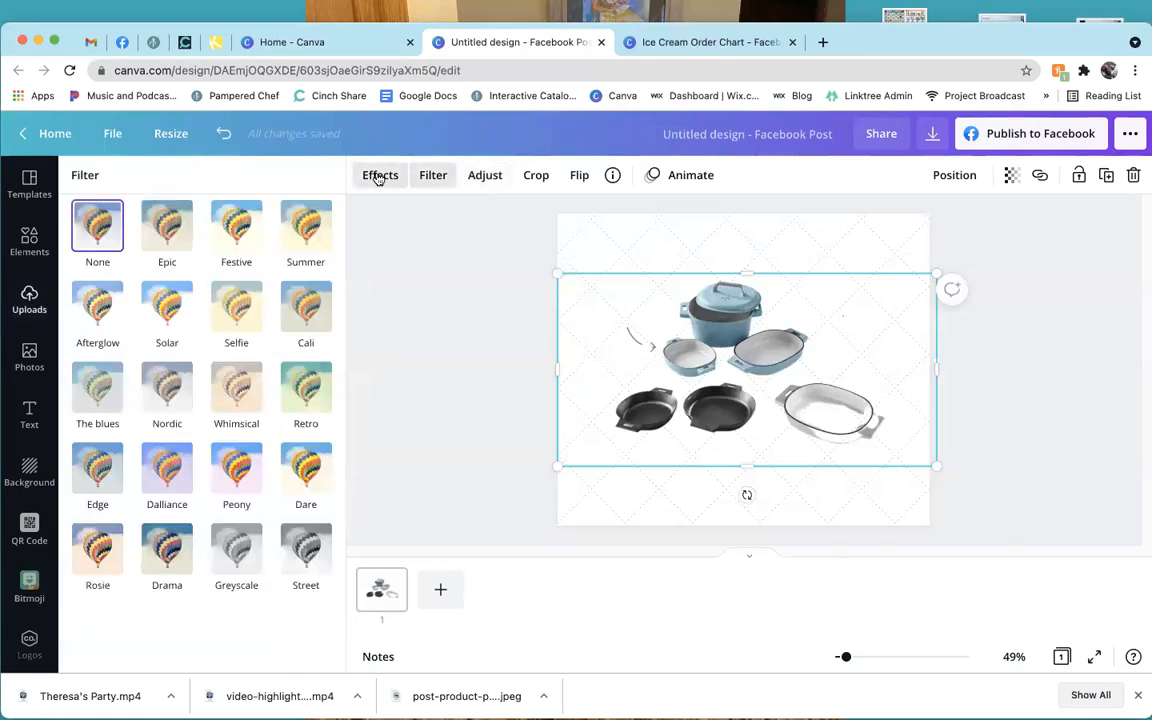
left_click(378, 176)
Delete the cookware image and the patterned background, then return to the Canva home page.
left_click(731, 388)
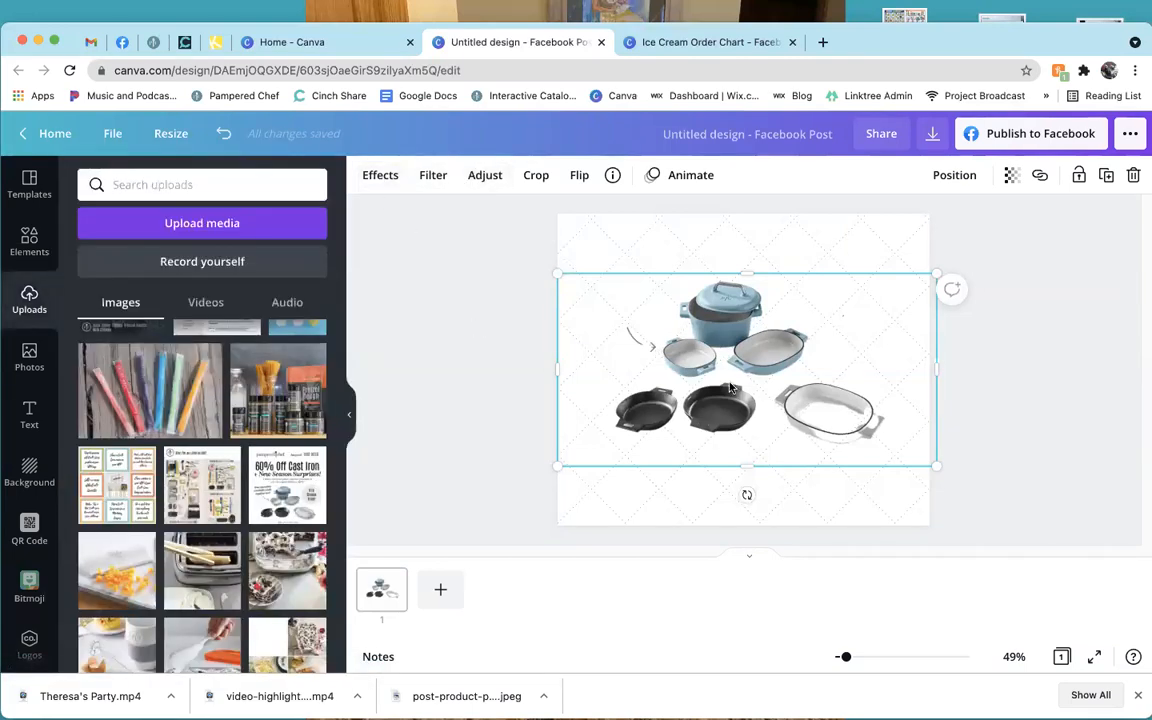
key("Delete")
left_click(731, 388)
key("Delete")
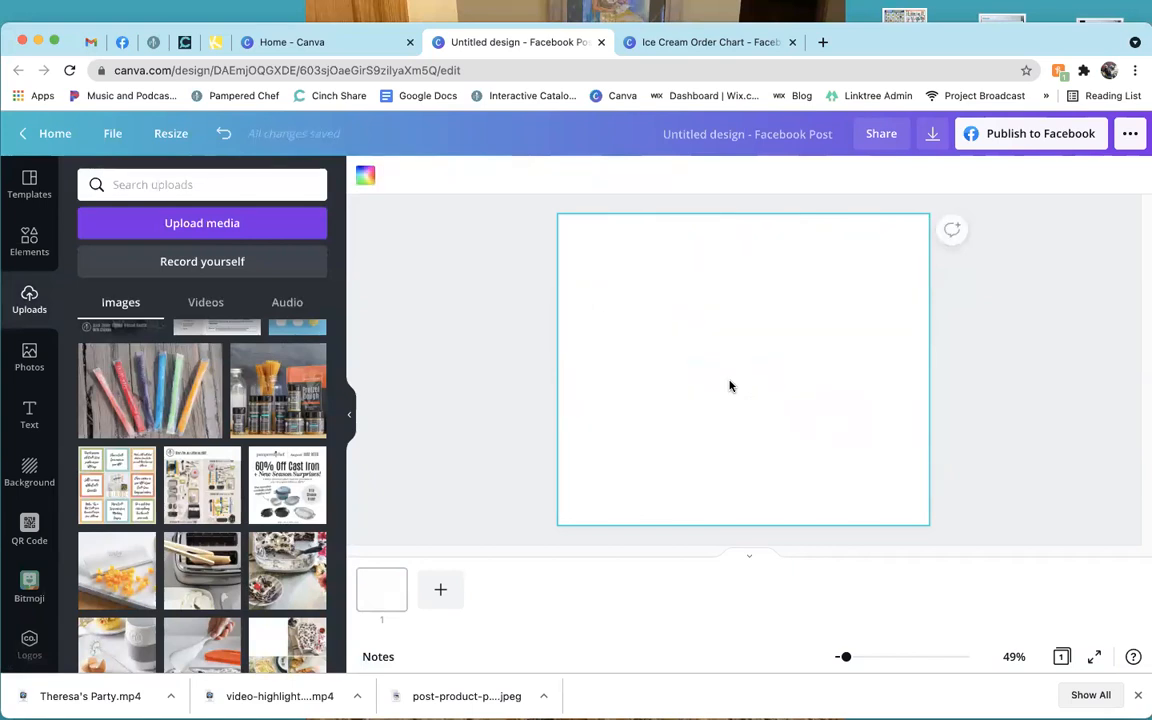
left_click(320, 46)
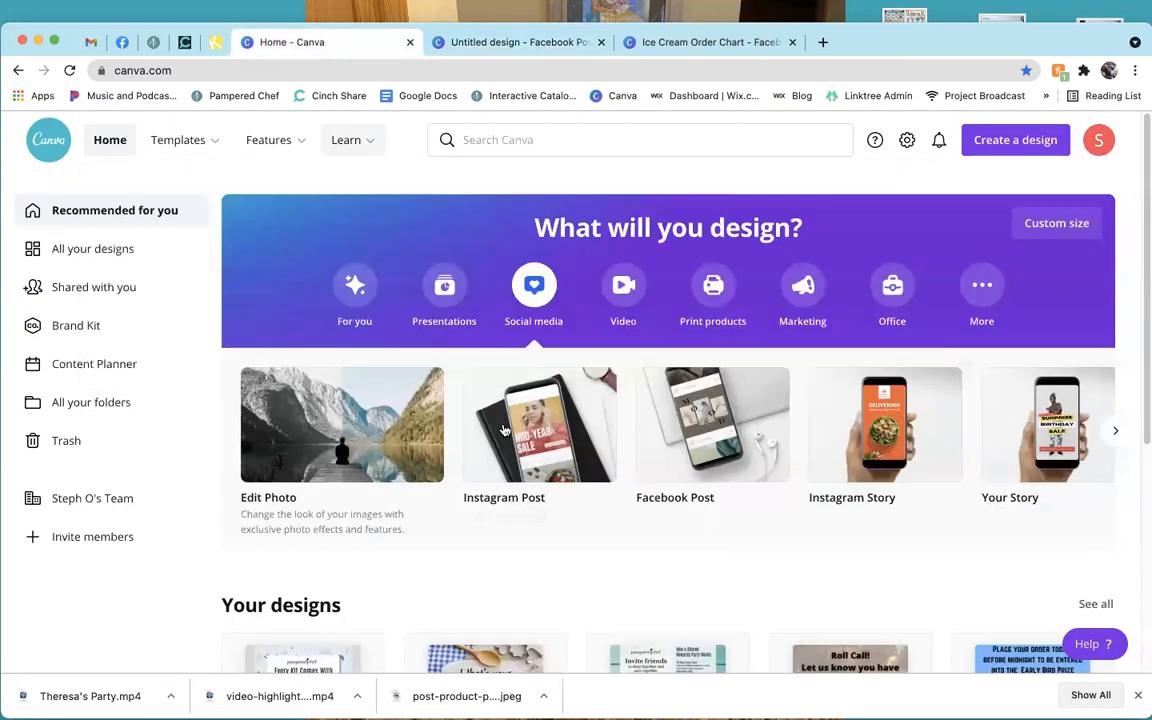
scroll(503, 588, "down", 3)
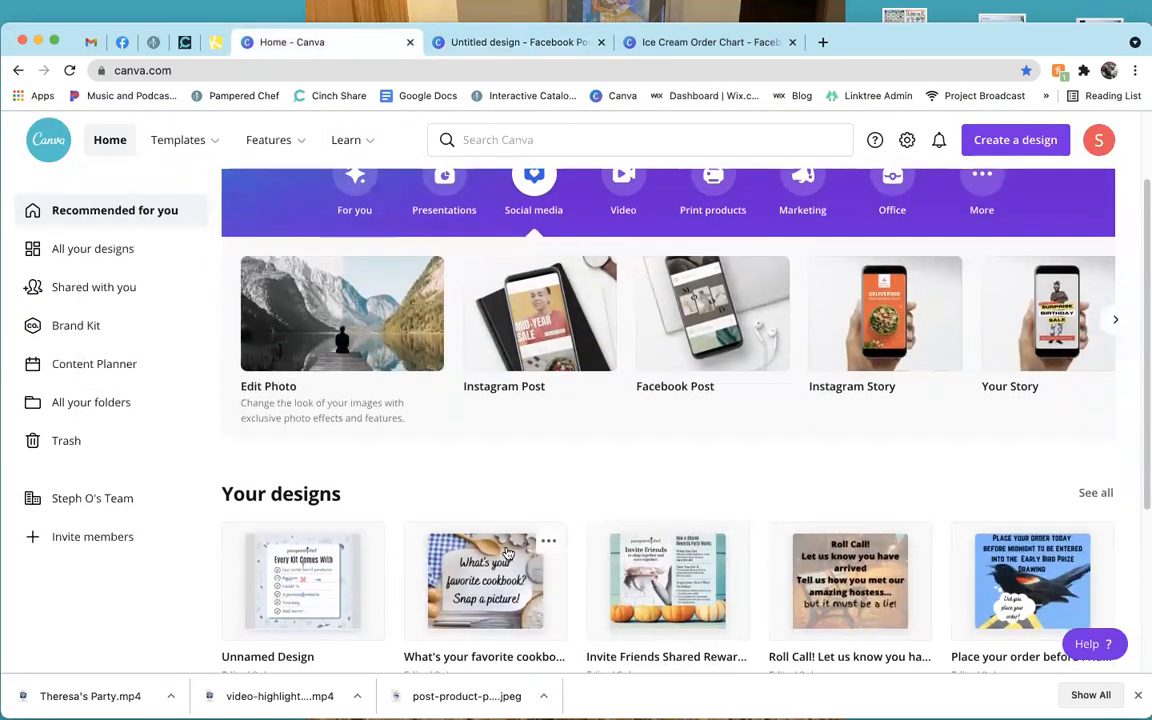
scroll(515, 550, "down", 3)
scroll(575, 527, "down", 2)
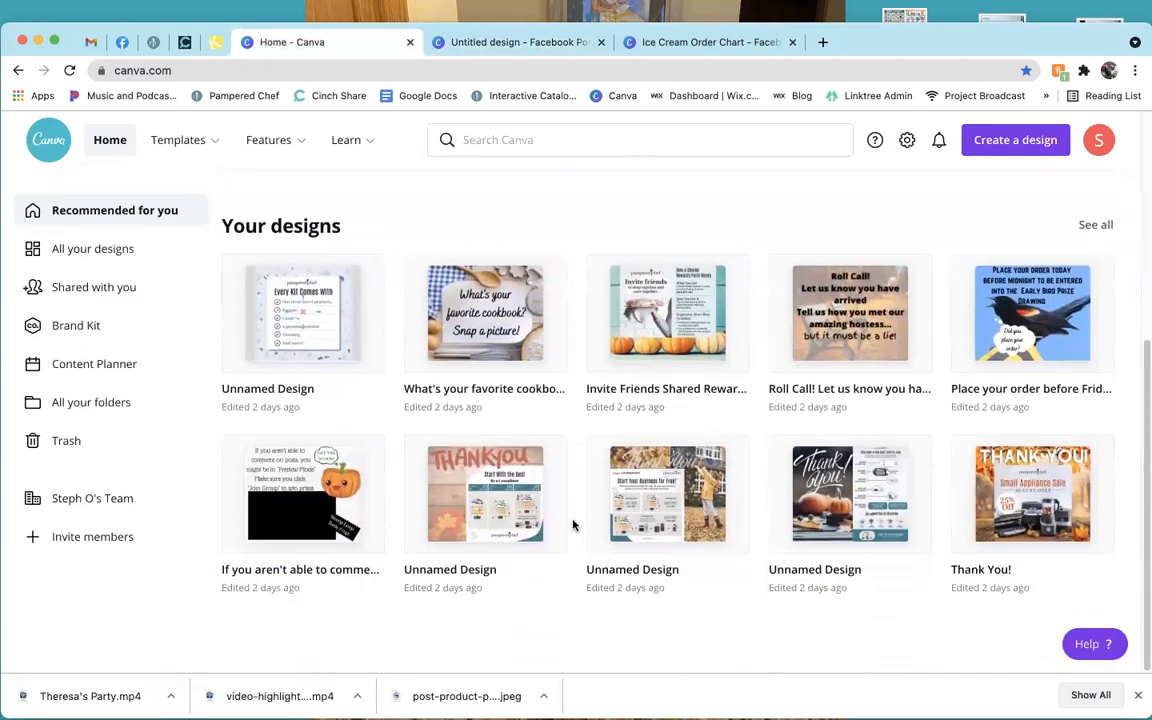
scroll(573, 525, "up", 8)
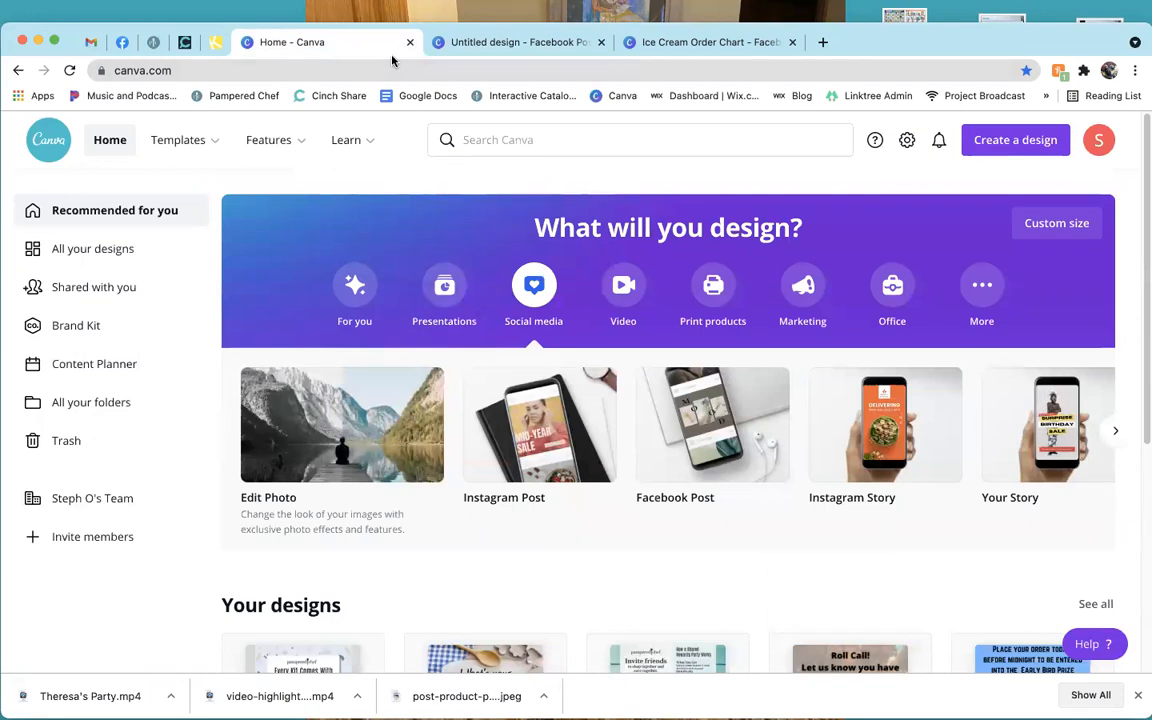
scroll(487, 452, "down", 1)
scroll(487, 452, "down", 6)
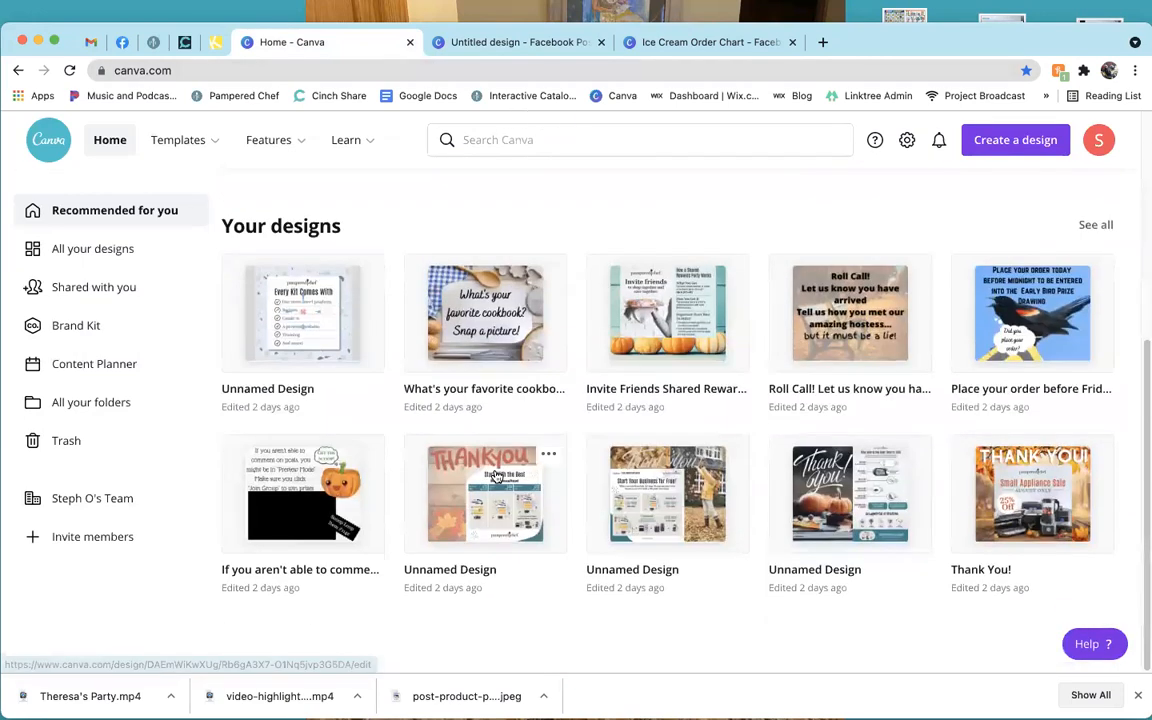
left_click(845, 493)
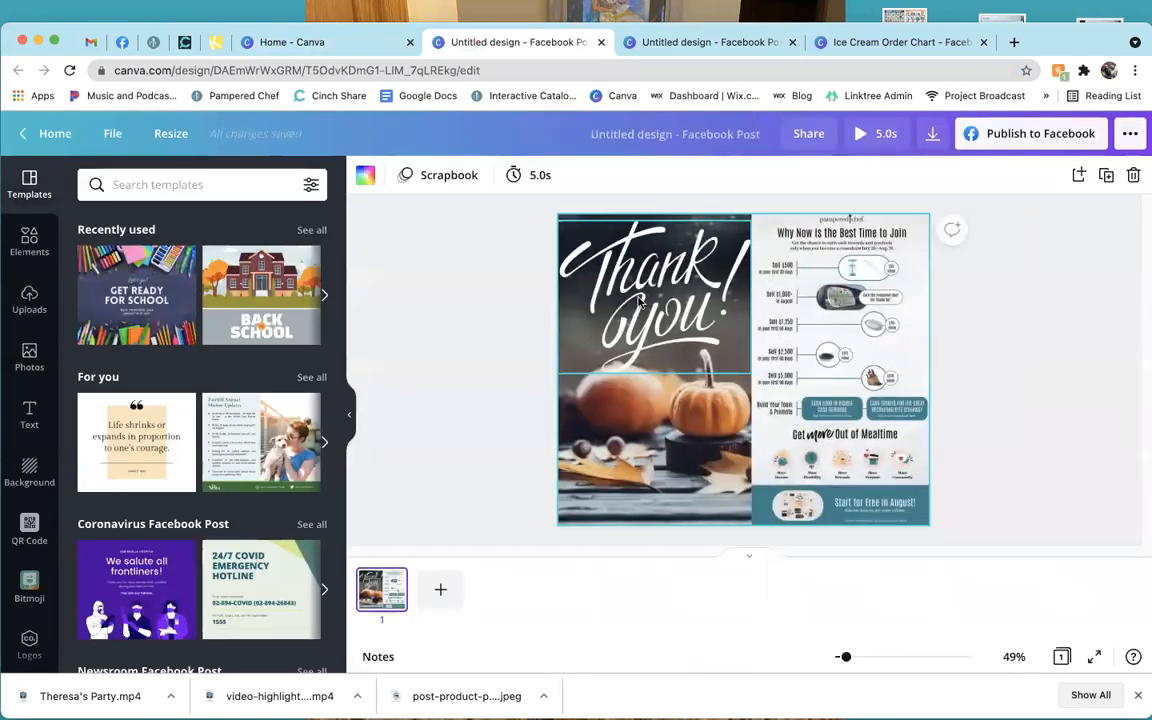
Search the design elements library for 'thank you'.
left_click(641, 300)
left_click(29, 240)
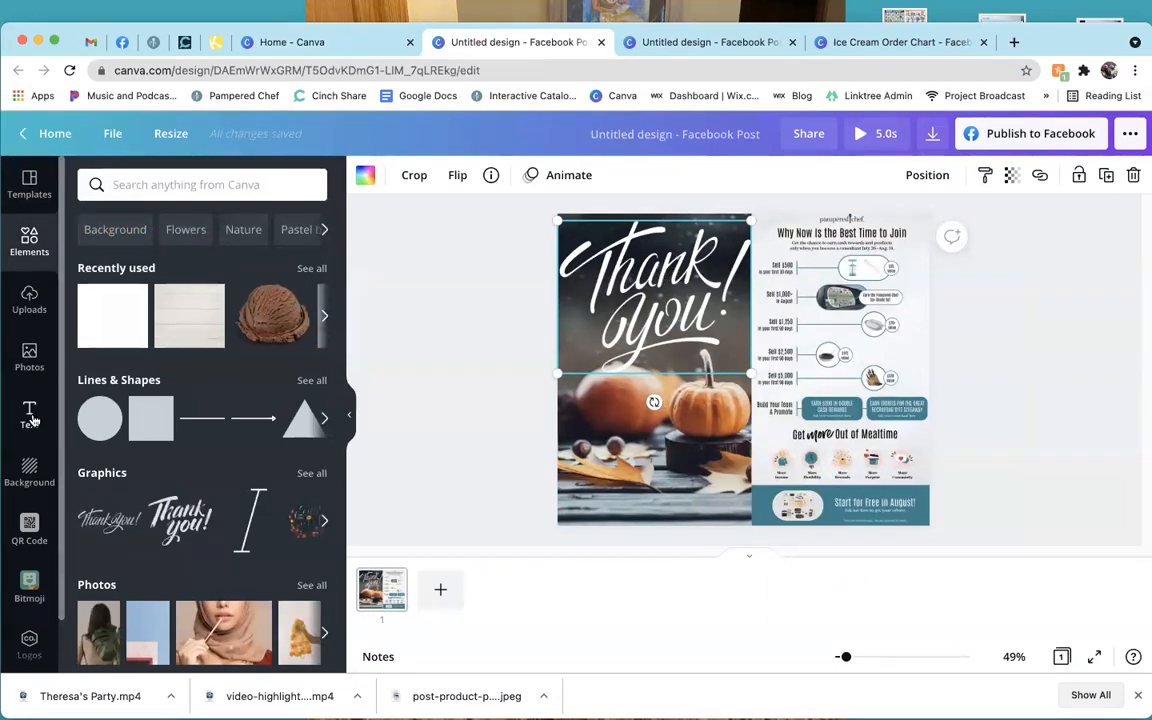
left_click(155, 186)
type("t")
key("BackSpace")
type("thank you")
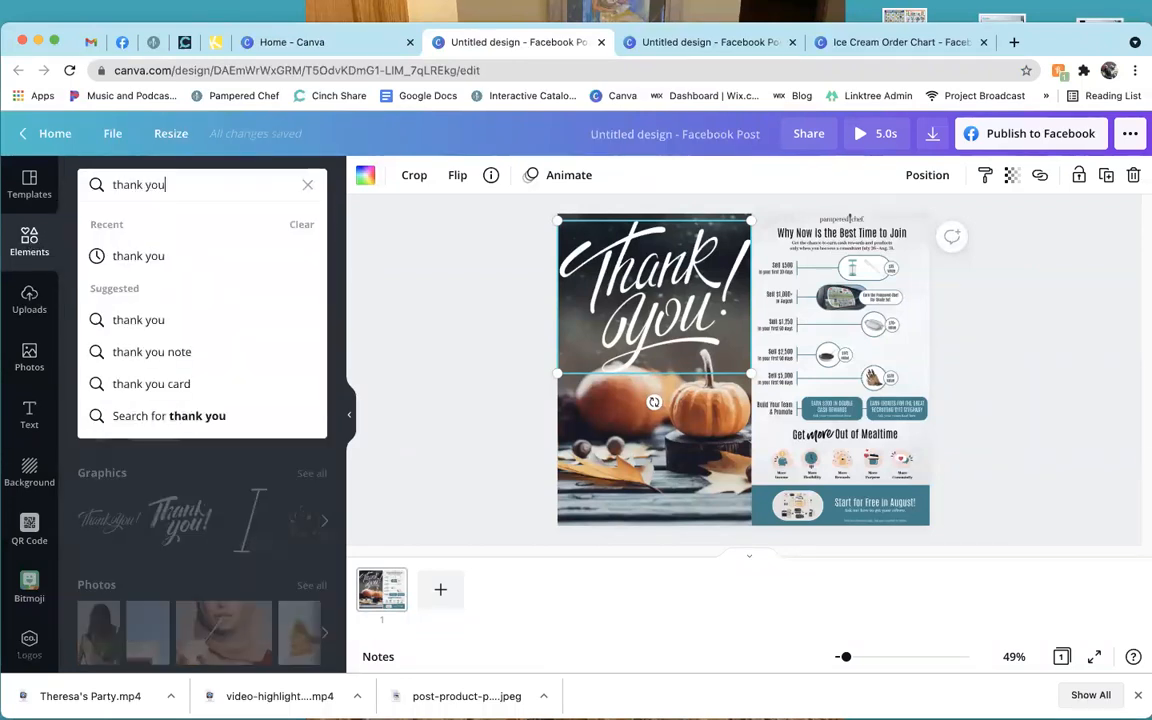
key("Return")
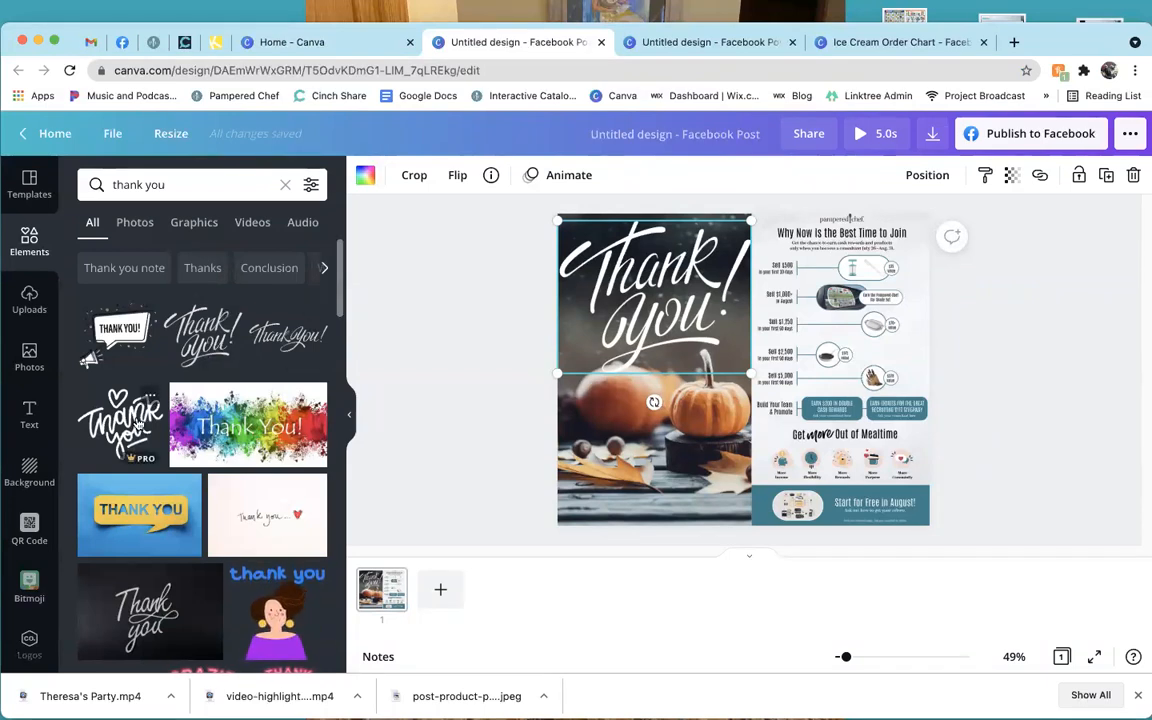
Narrow the 'thank you' results to Graphics and browse them.
scroll(218, 481, "down", 2)
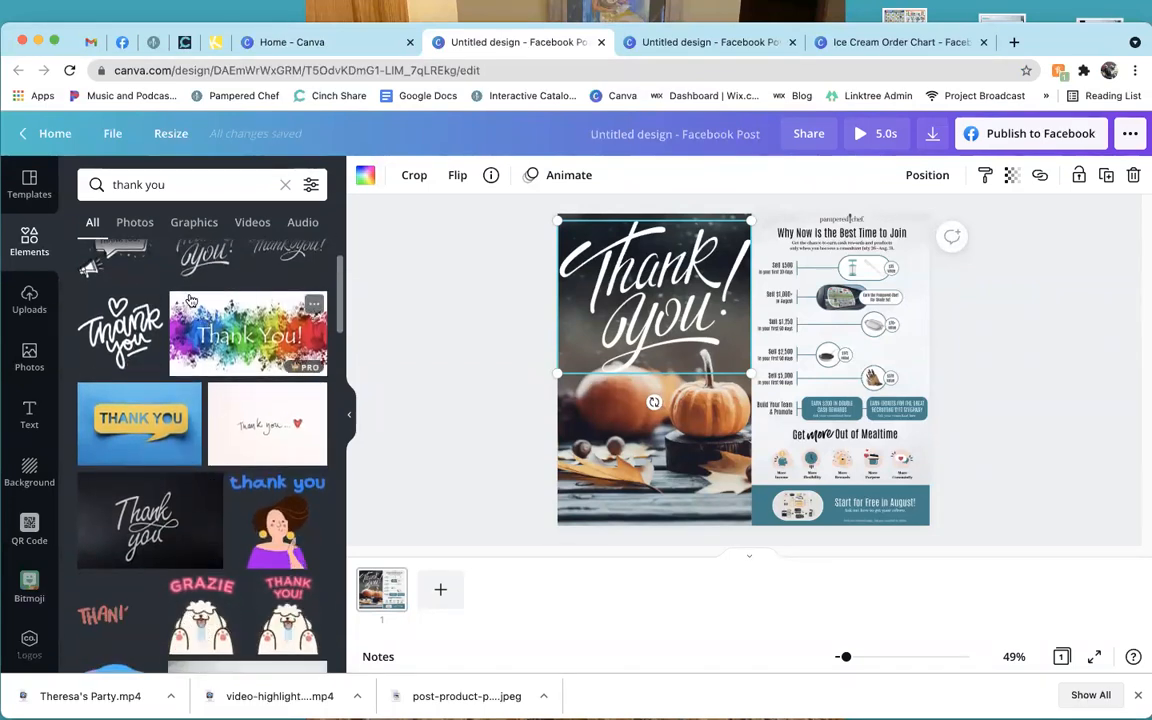
left_click(194, 222)
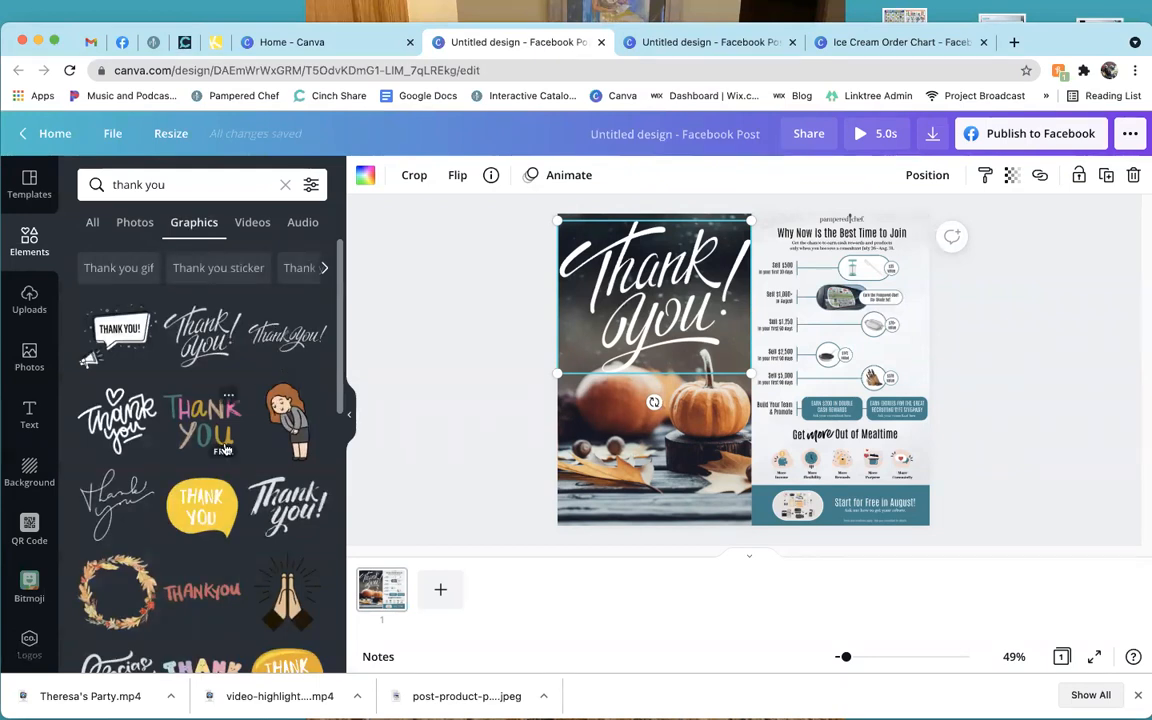
scroll(226, 453, "down", 5)
scroll(222, 468, "down", 1)
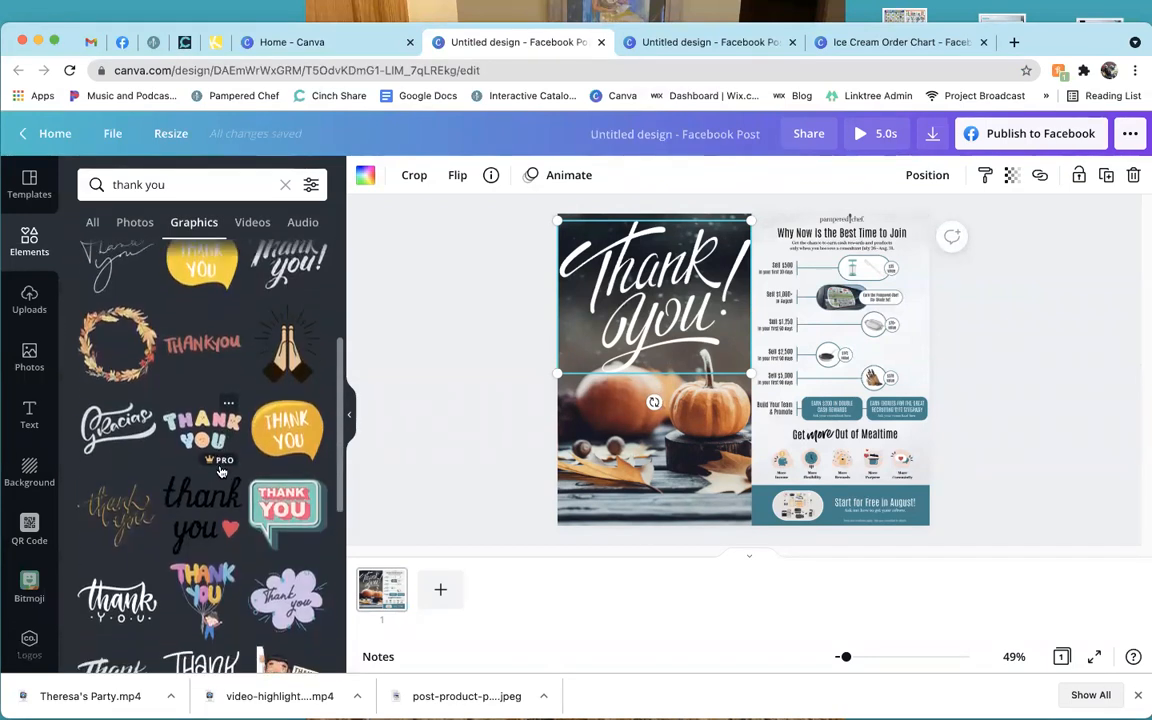
Filter the graphics to animated only, browse them, and deselect the Thank You image.
left_click(312, 186)
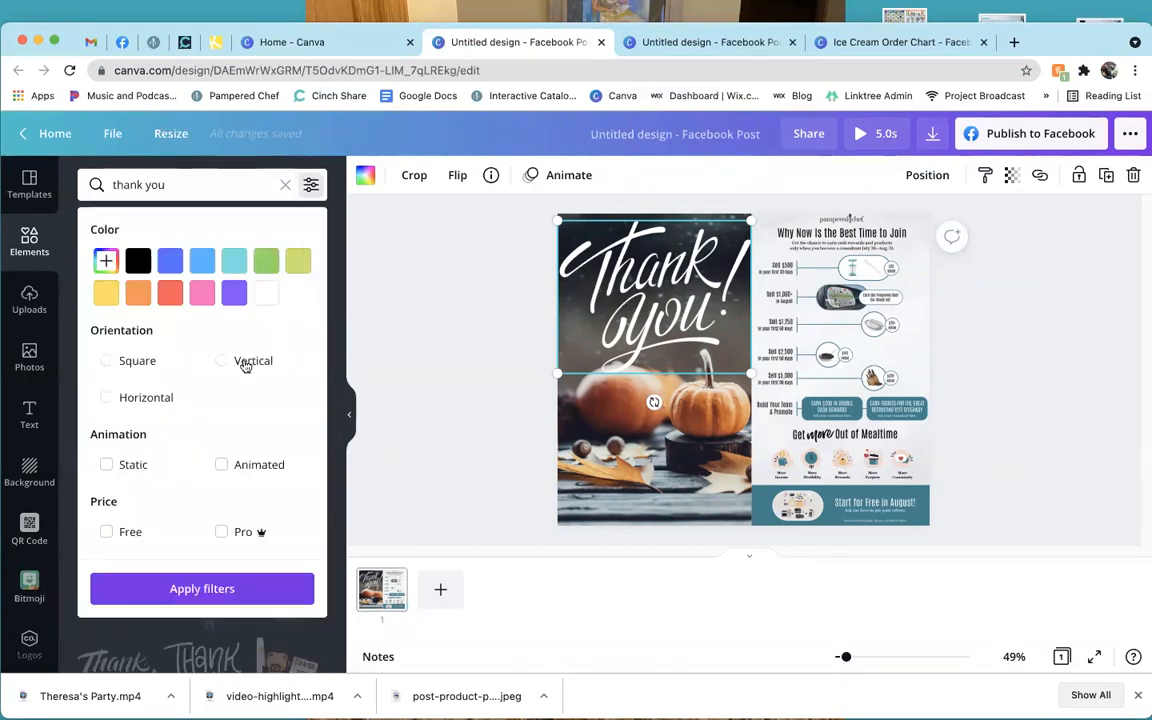
left_click(252, 466)
left_click(202, 588)
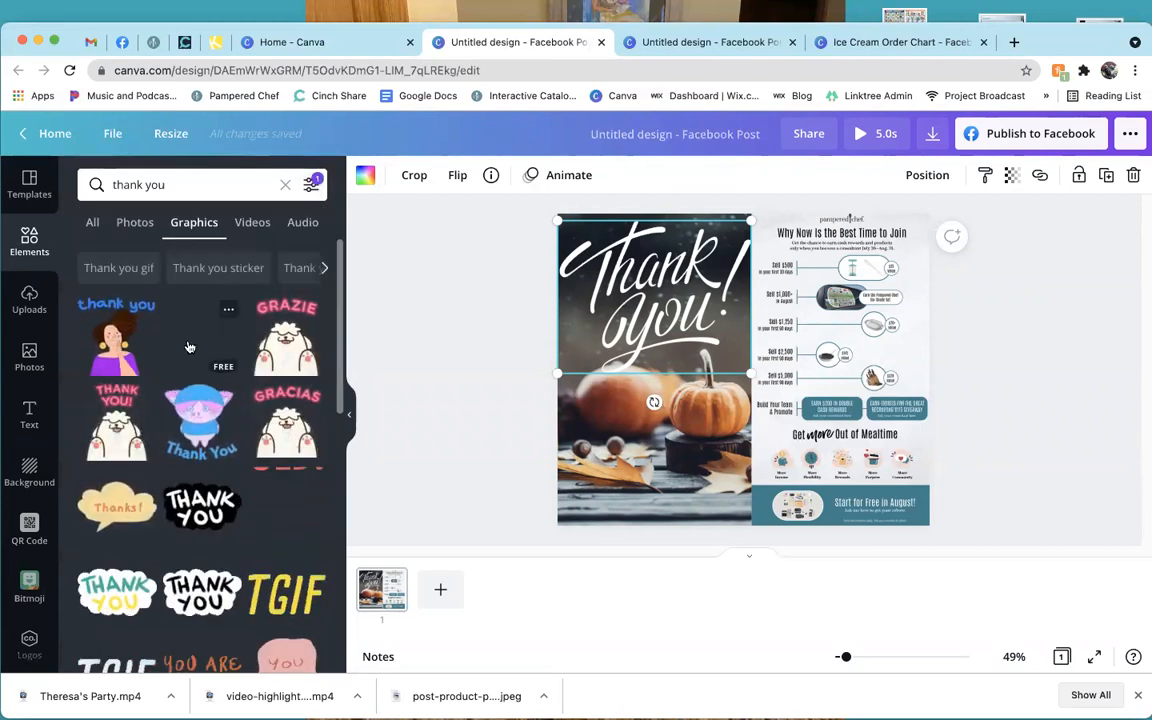
scroll(188, 346, "down", 1)
scroll(200, 470, "down", 2)
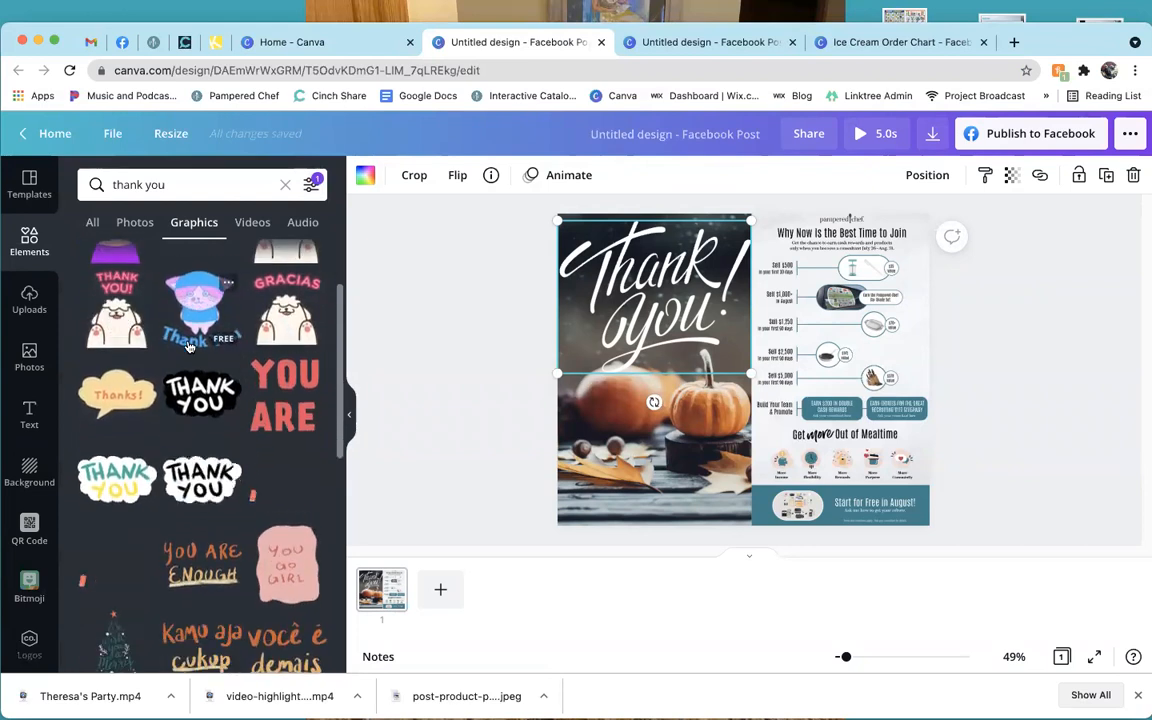
scroll(200, 470, "down", 7)
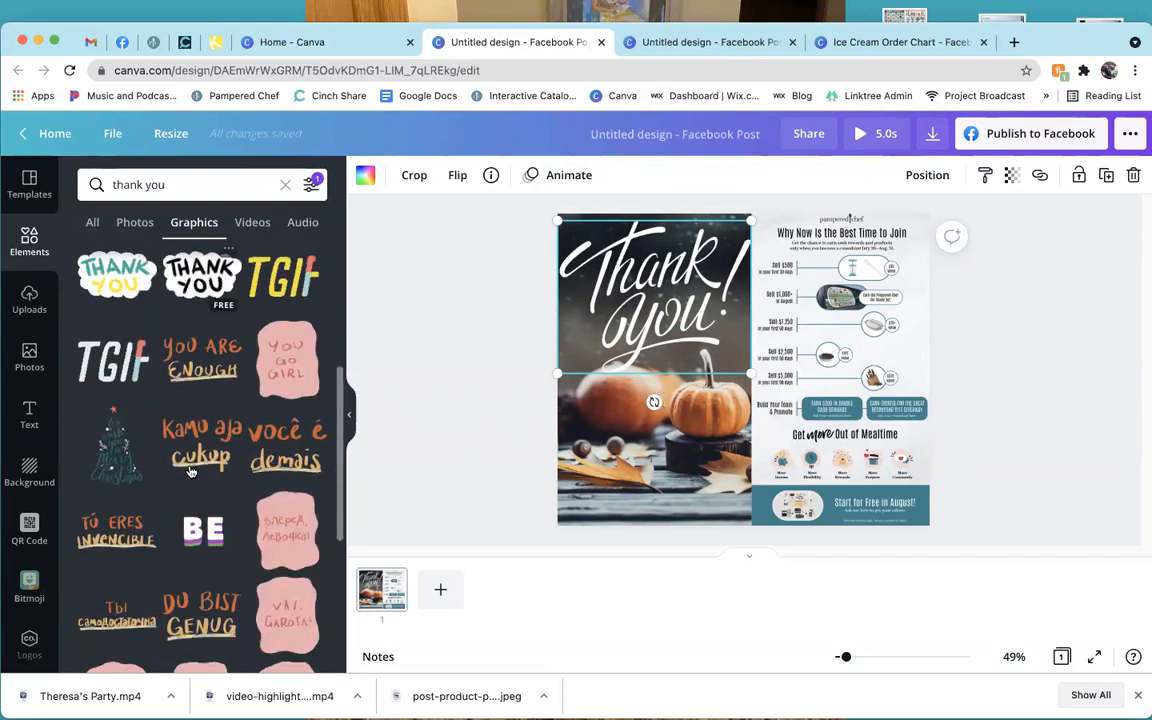
scroll(190, 470, "down", 5)
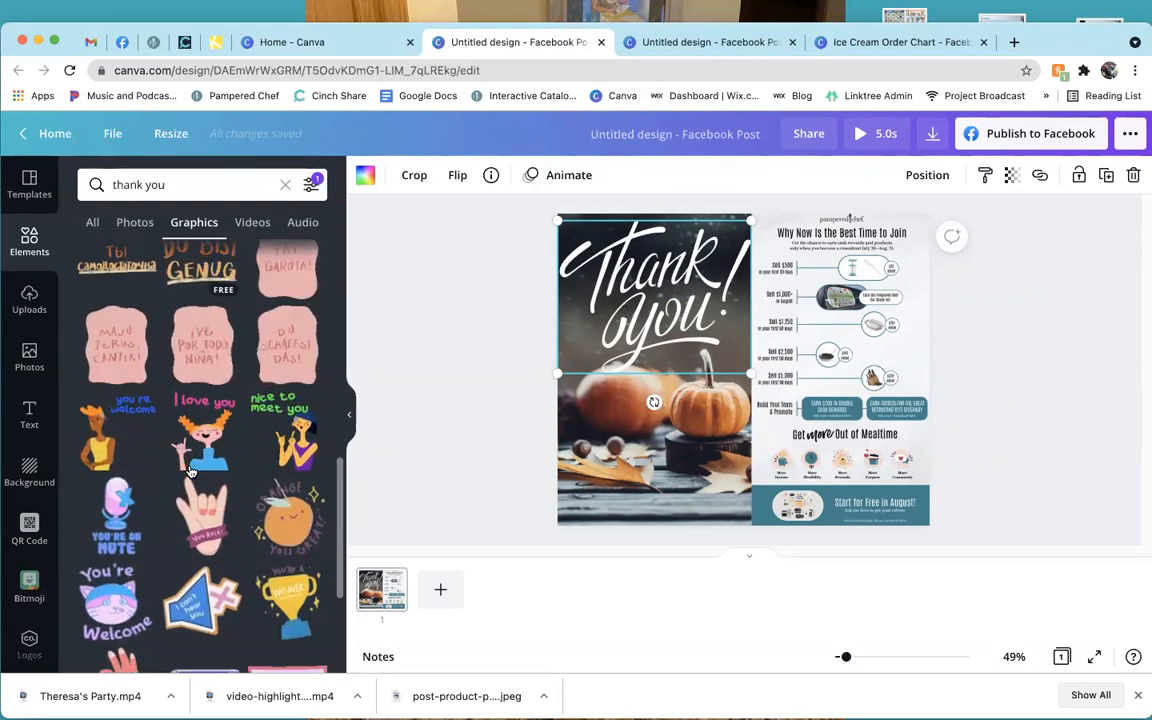
scroll(190, 470, "up", 4)
scroll(191, 471, "up", 10)
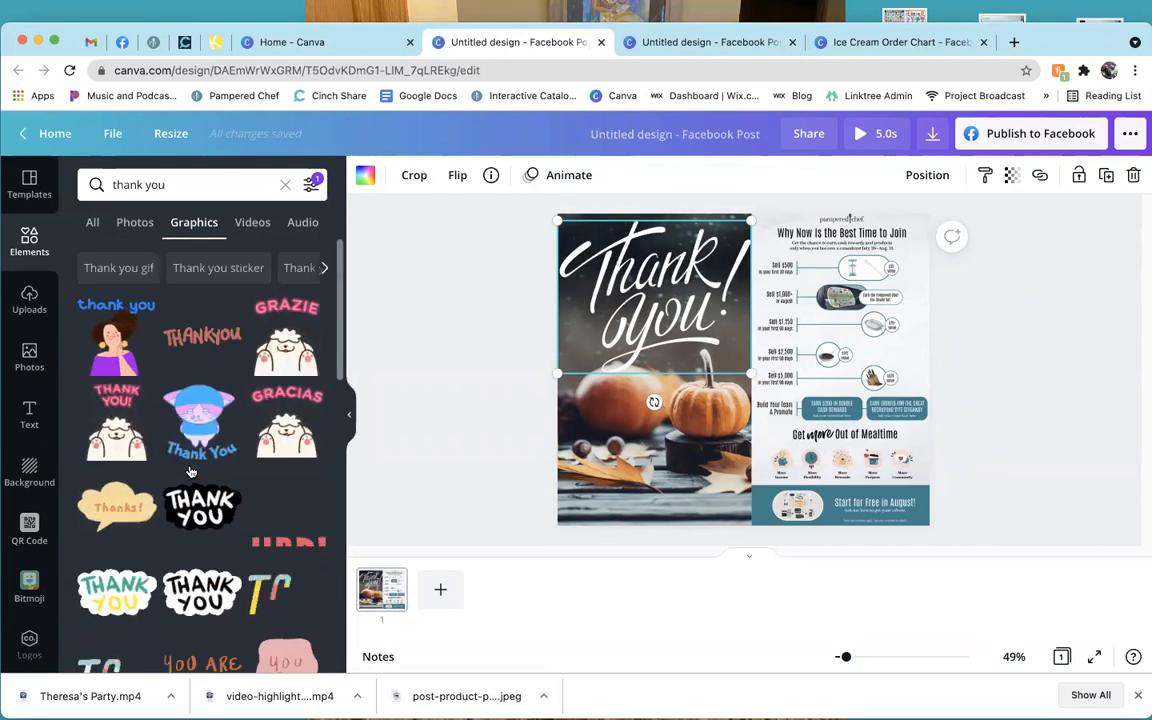
left_click(424, 395)
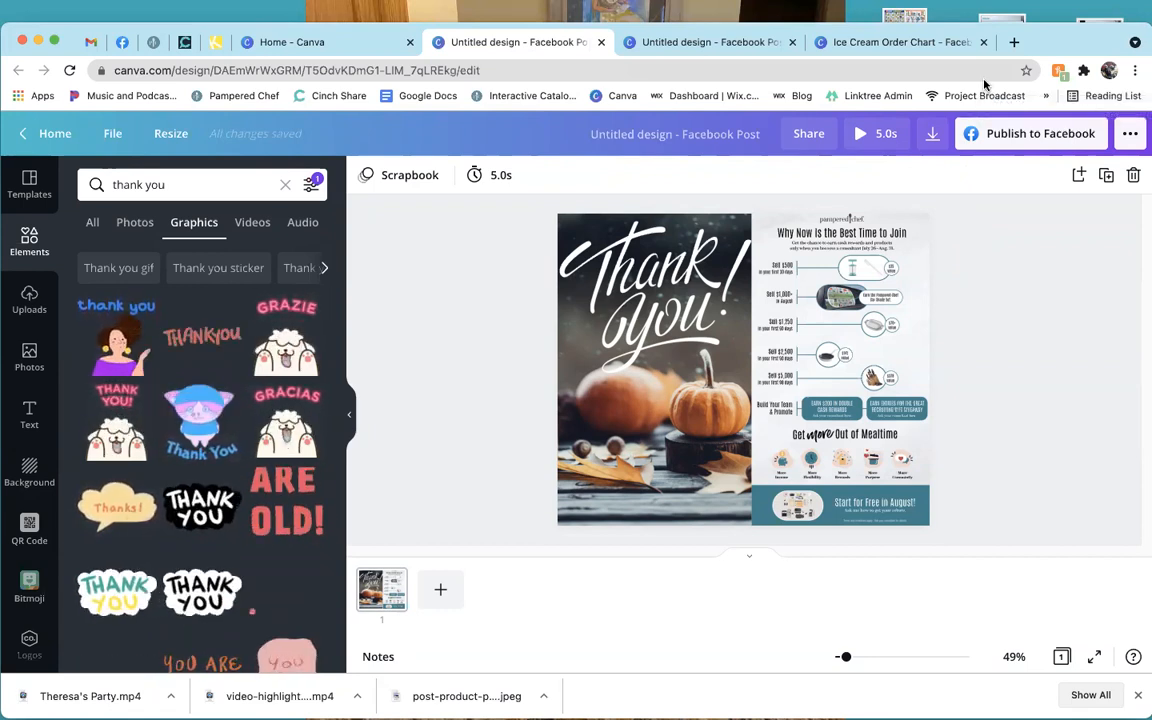
Raise the volume and check the page's 5.0s display timing.
key("XF86AudioRaiseVolume")
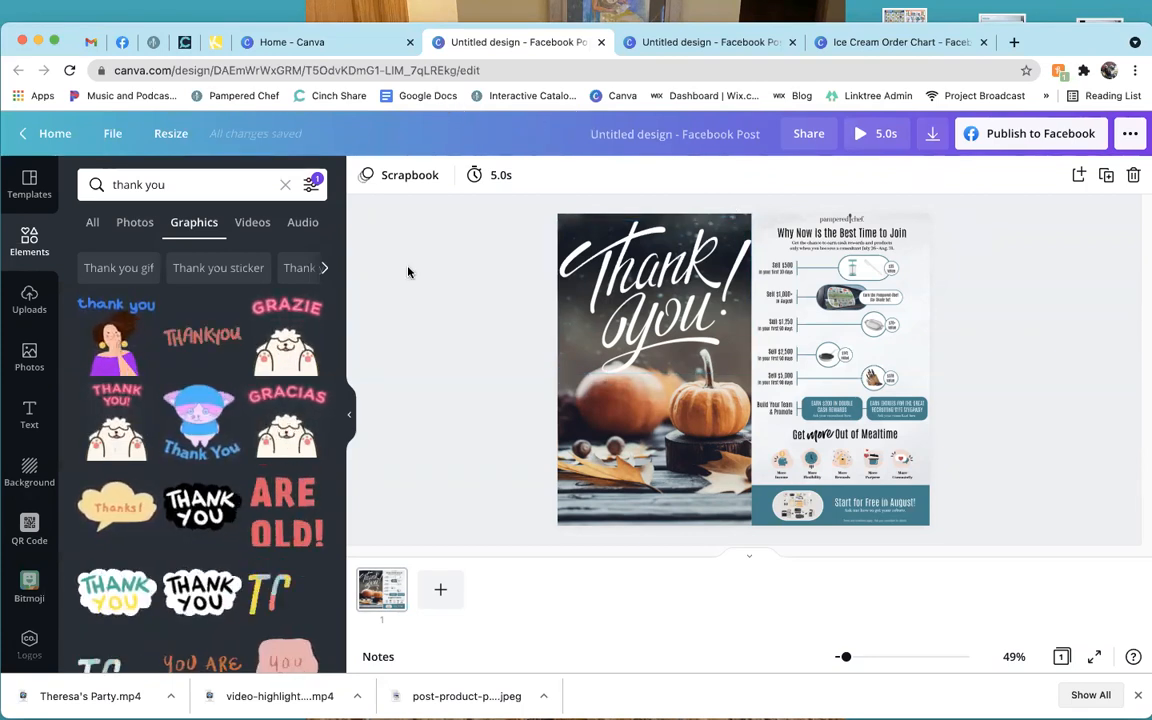
left_click(490, 177)
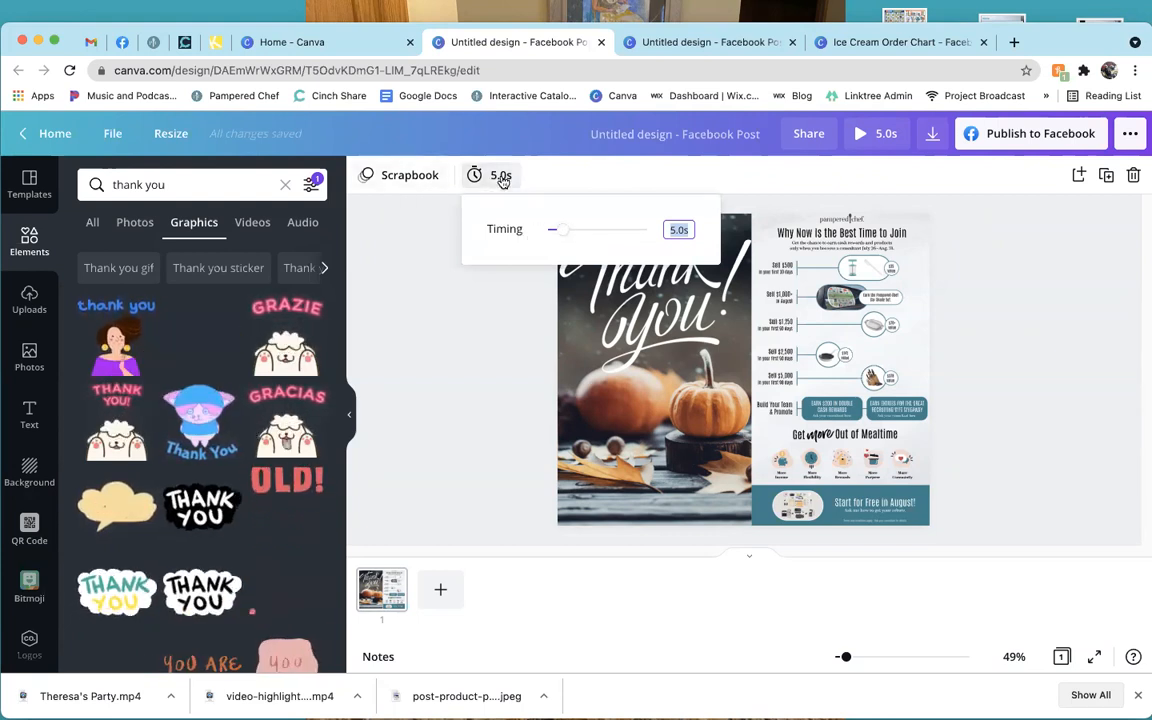
left_click(489, 327)
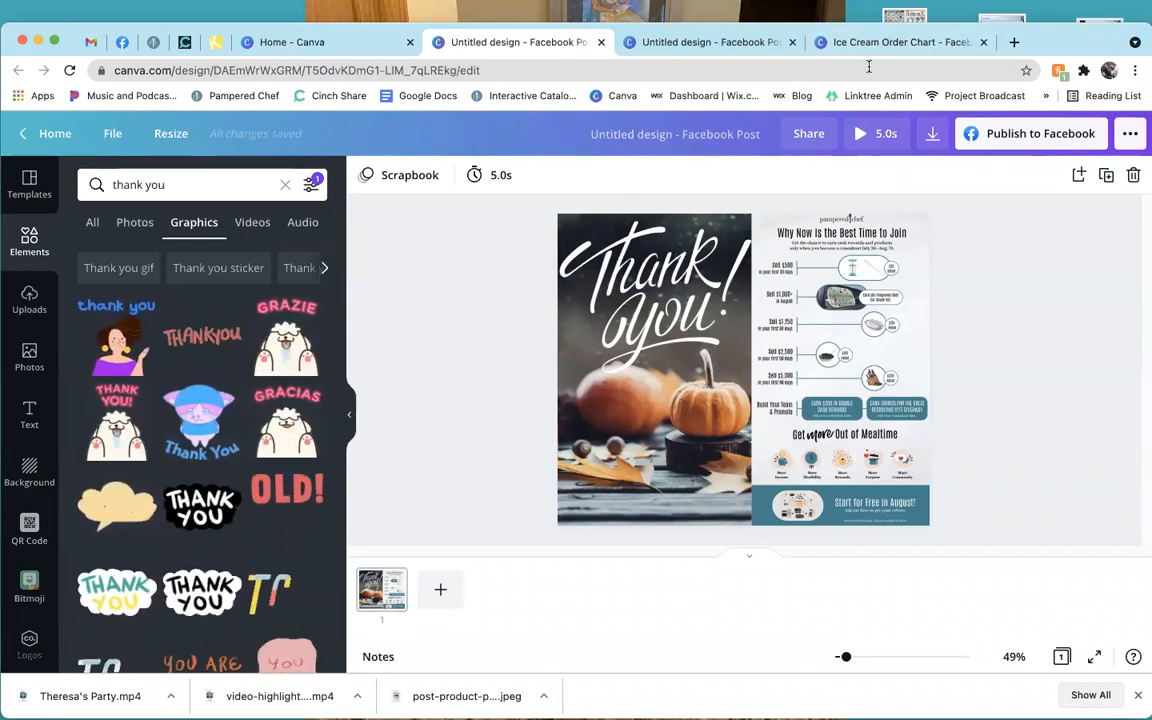
Close the Ice Cream Order Chart and blank design tabs, then go to Cinch Share.
left_click(918, 44)
key("super+w")
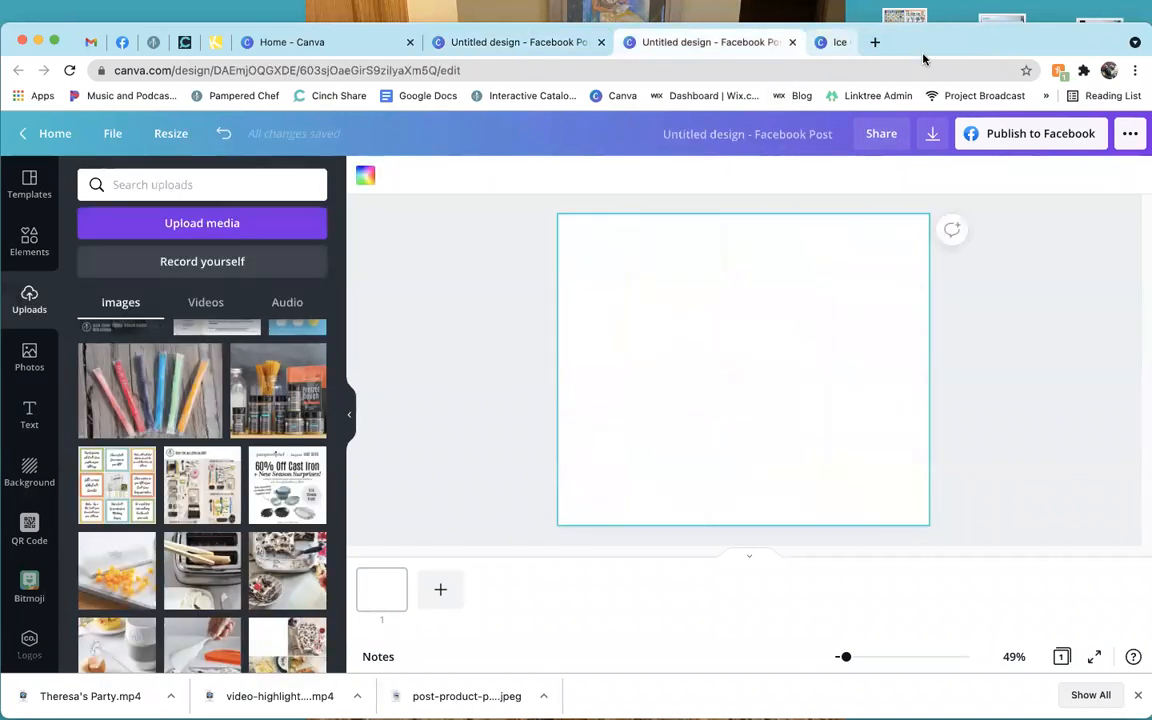
left_click(792, 42)
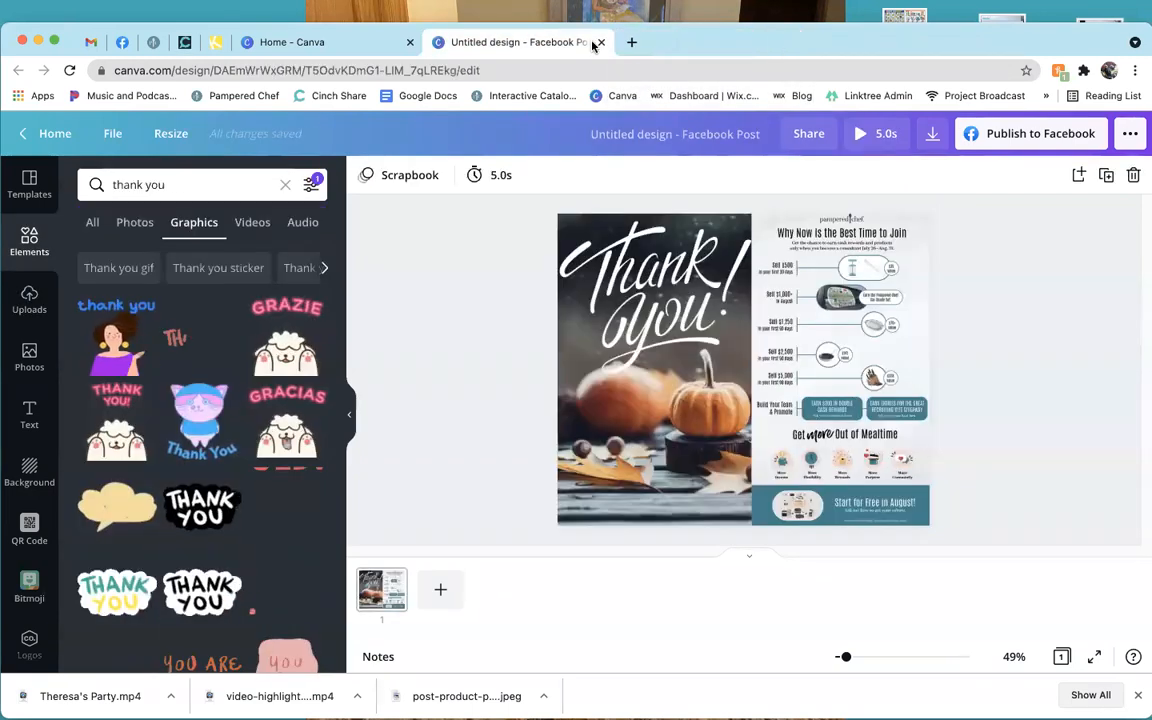
left_click(403, 50)
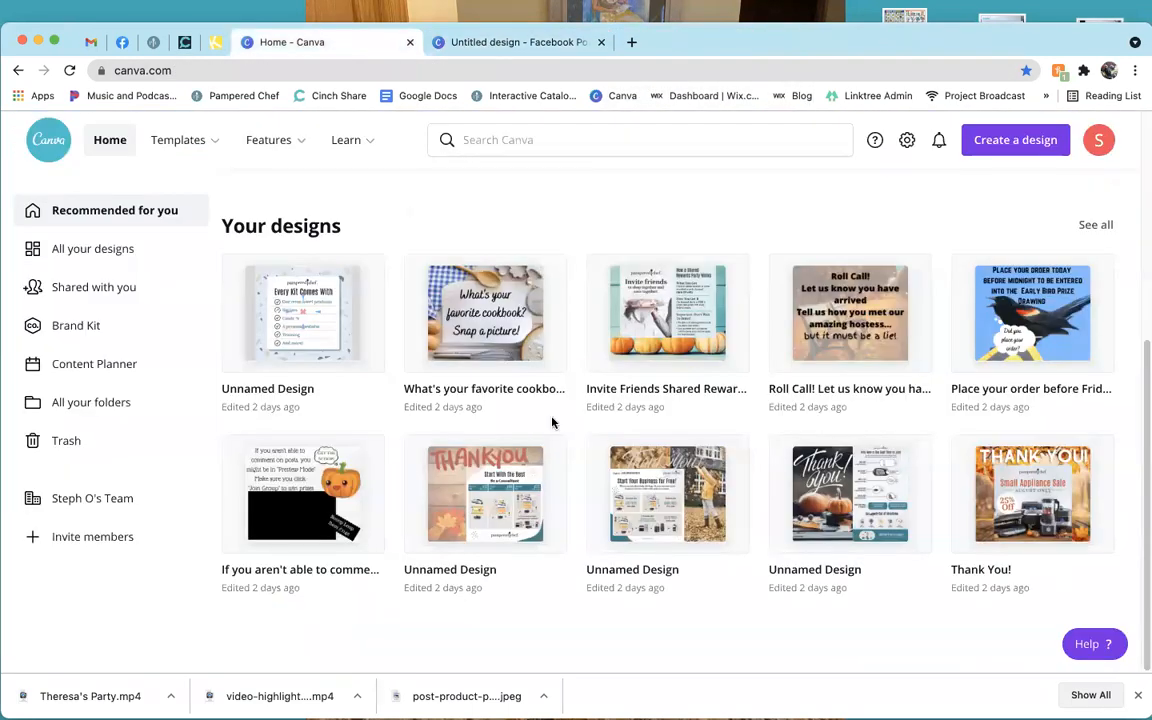
left_click(185, 42)
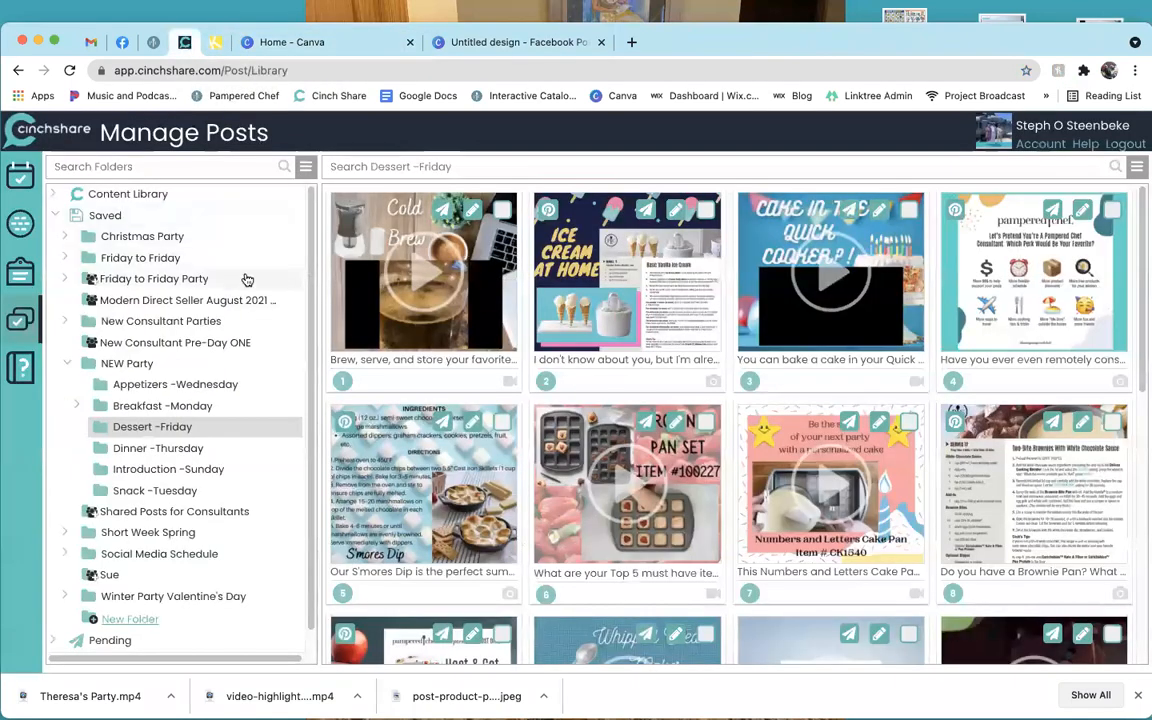
Open Content Library > Engagement Graphics > Seasonal > Autum & Winter and browse the graphics.
left_click(199, 196)
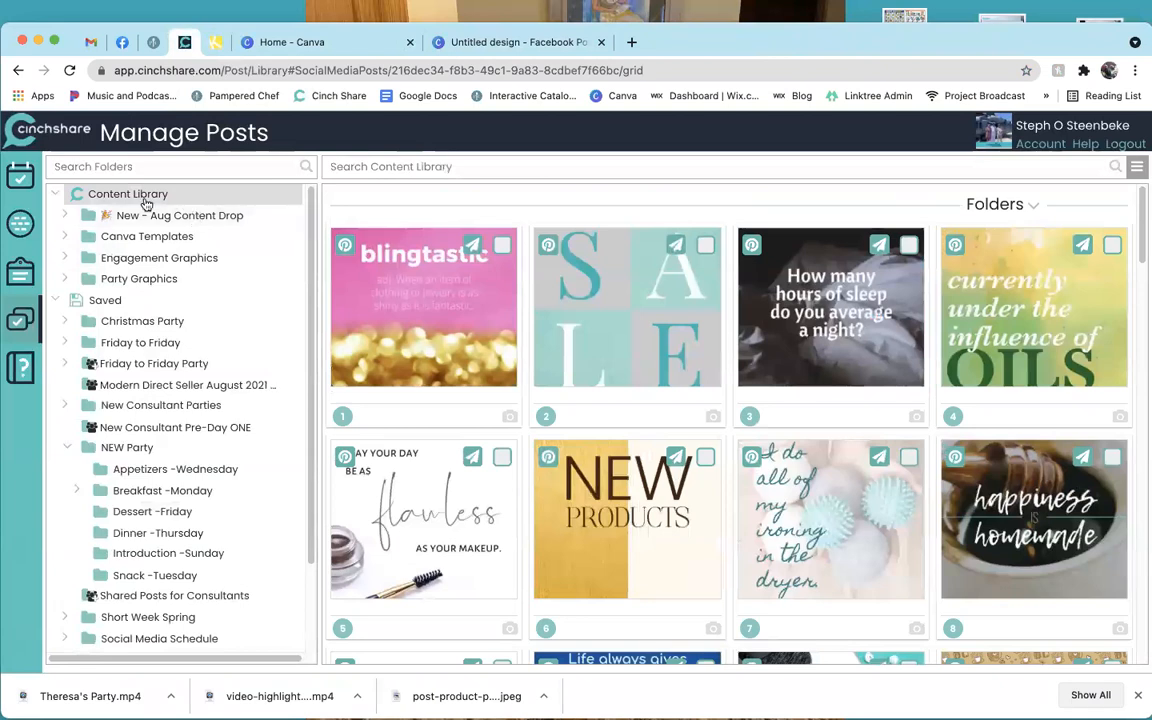
left_click(164, 260)
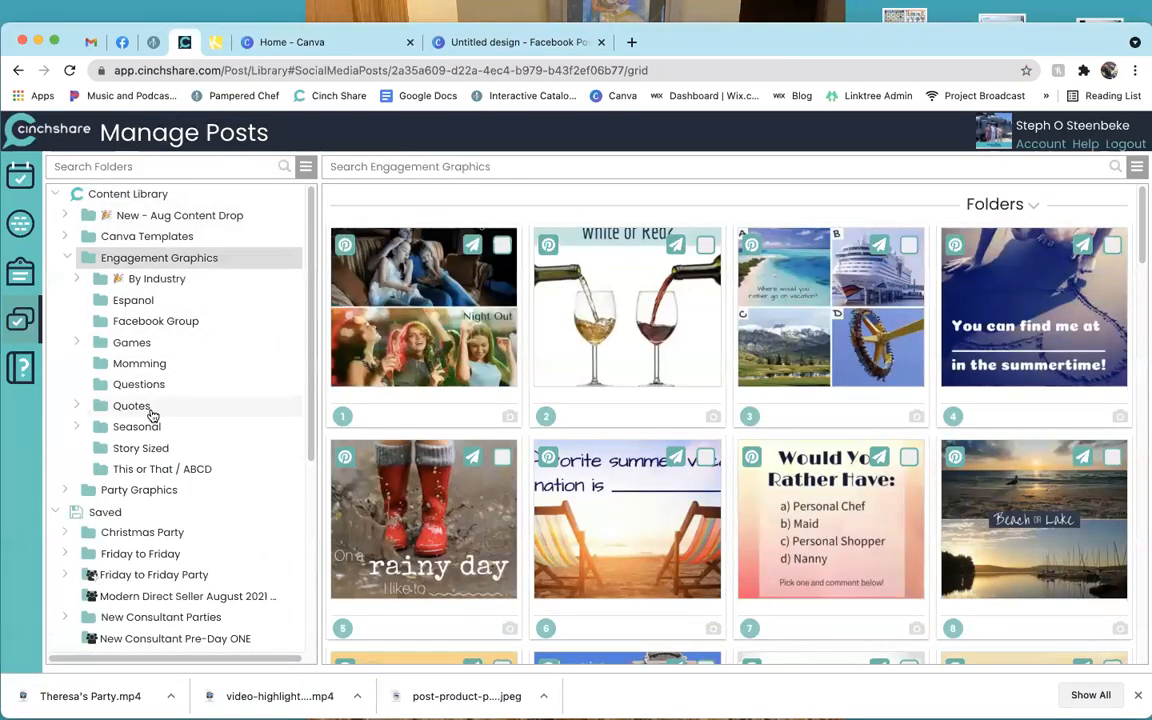
left_click(138, 427)
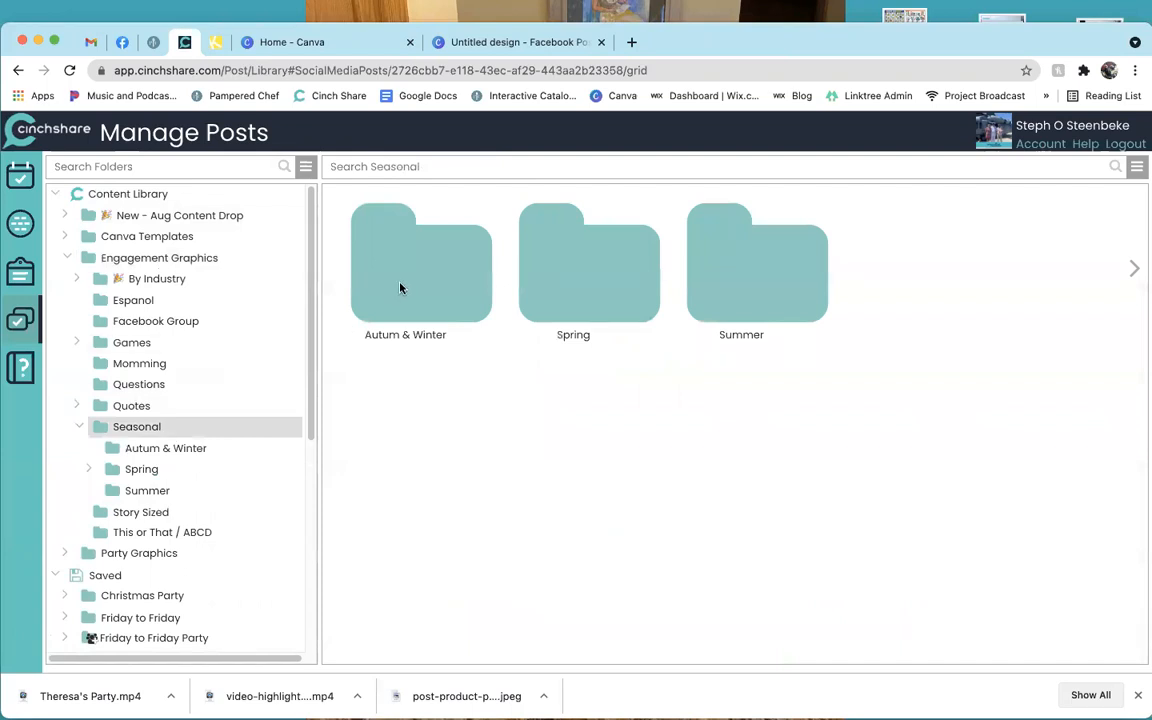
left_click(360, 252)
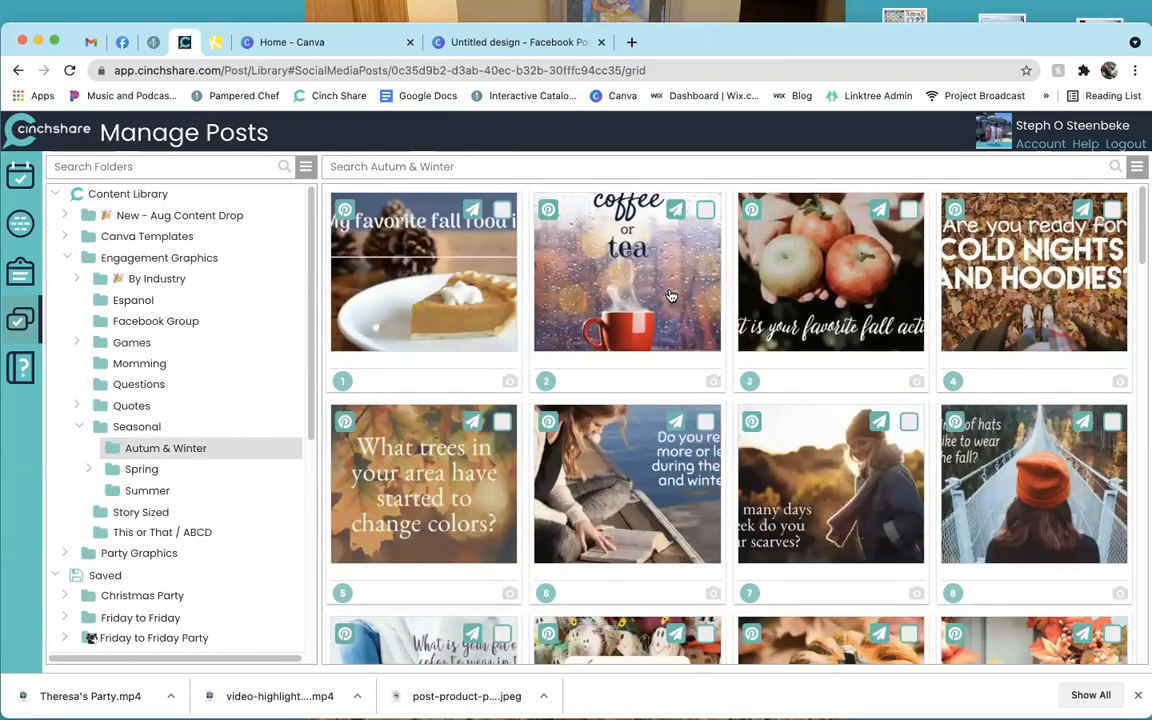
scroll(733, 355, "down", 2)
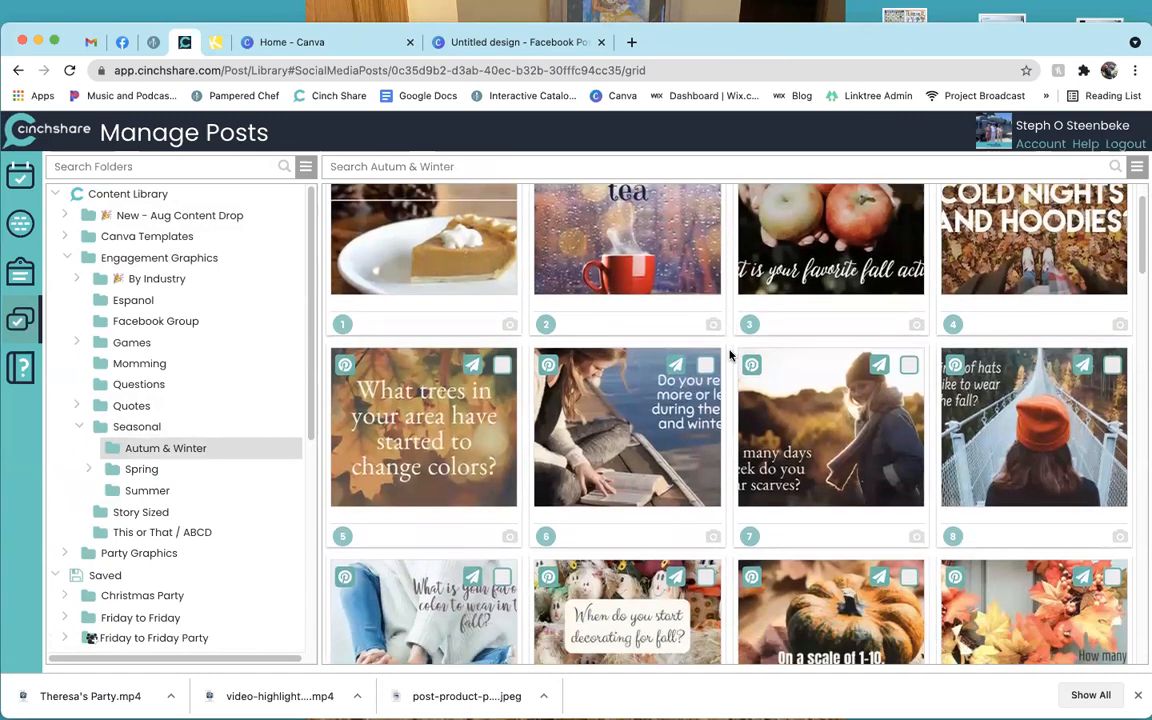
Glance back at Canva home, recheck the fall graphics, then return to Canva home.
left_click(328, 40)
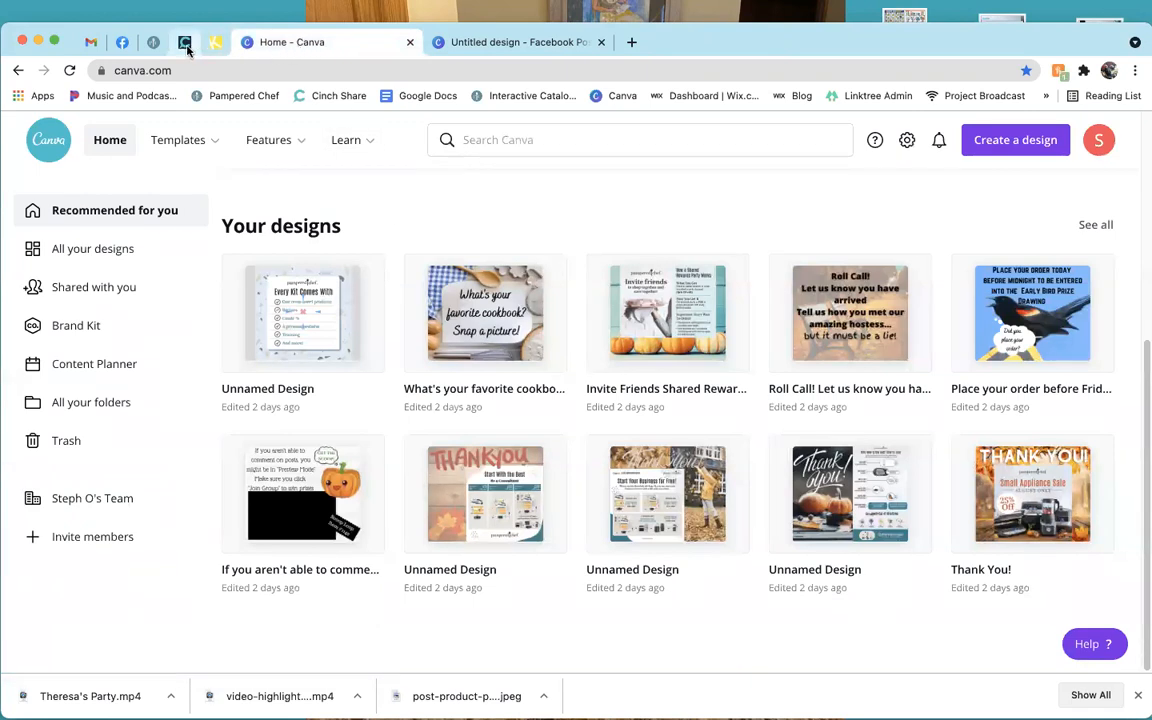
left_click(185, 44)
scroll(388, 430, "down", 3)
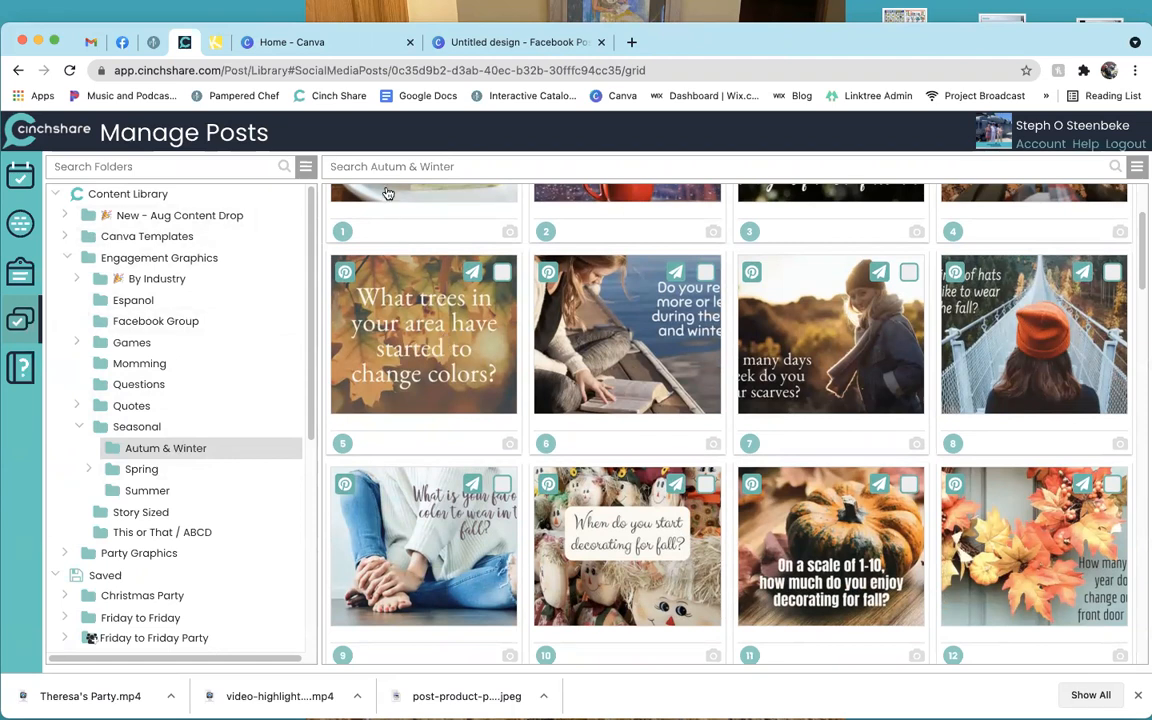
left_click(333, 54)
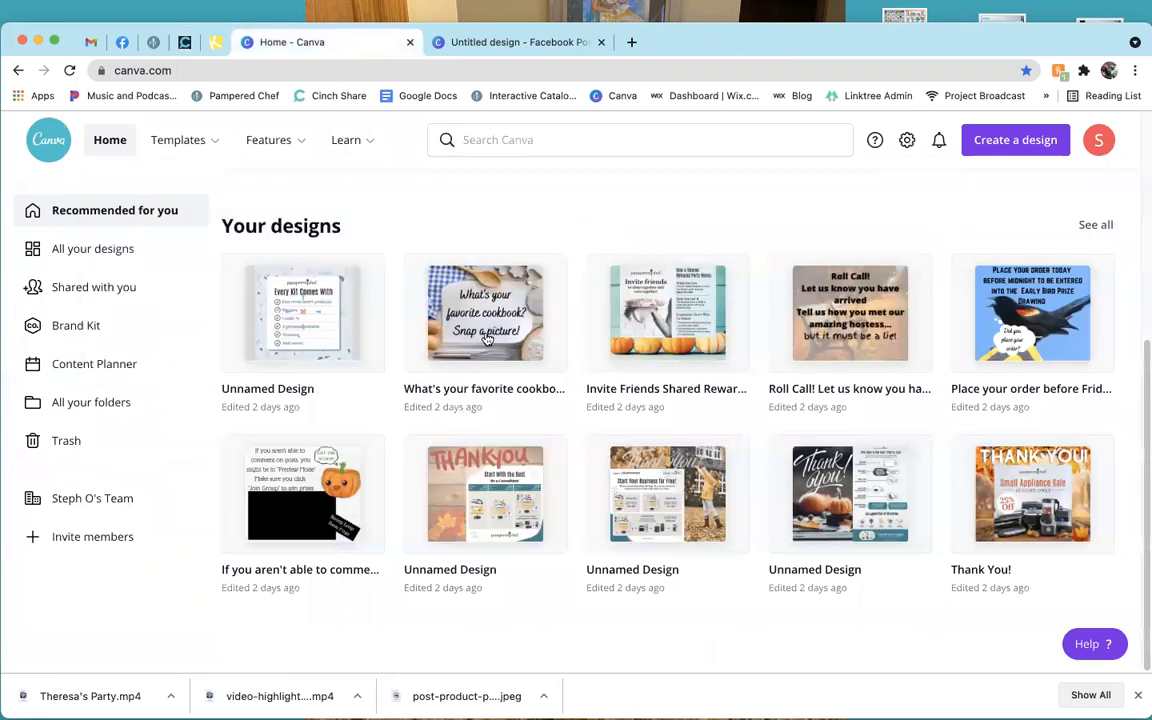
Open the favorite cookbook design and search stock photos for 'kitchen'.
left_click(488, 333)
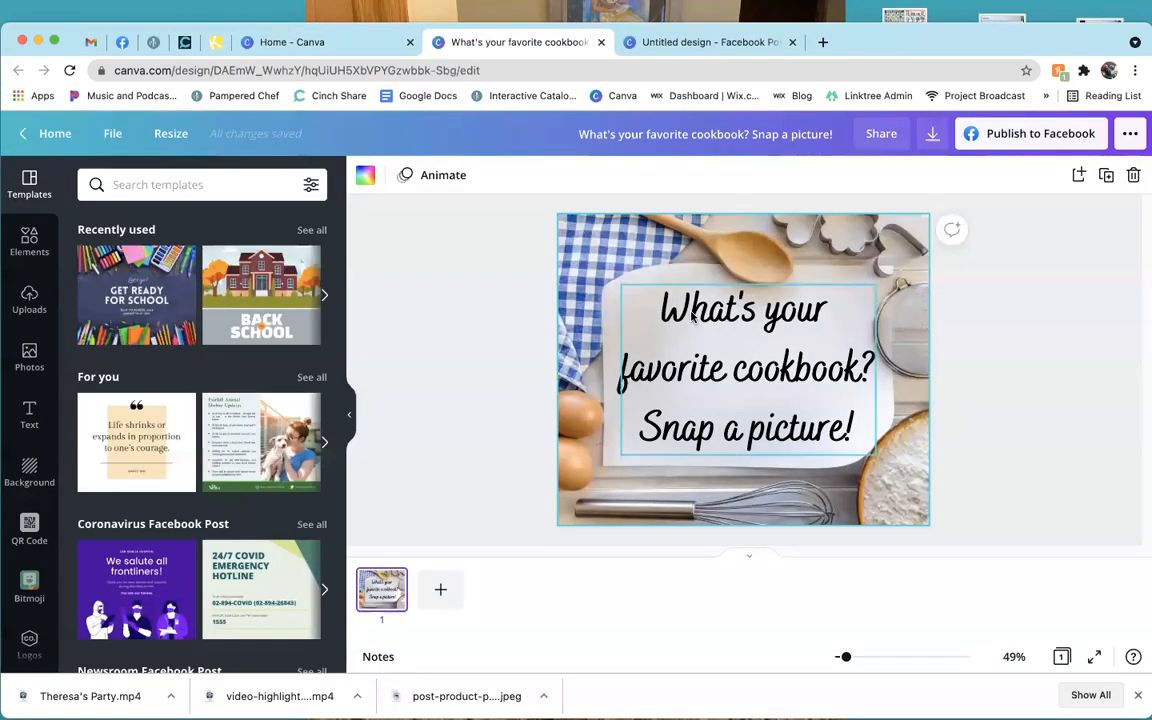
left_click(595, 270)
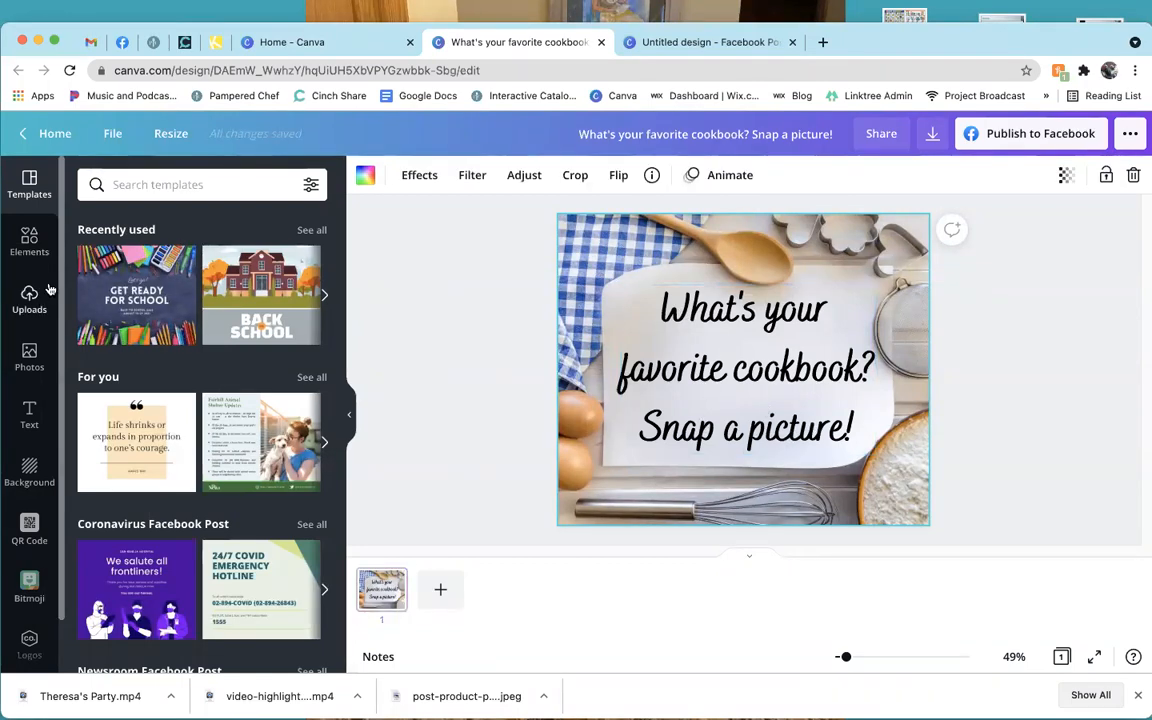
left_click(30, 358)
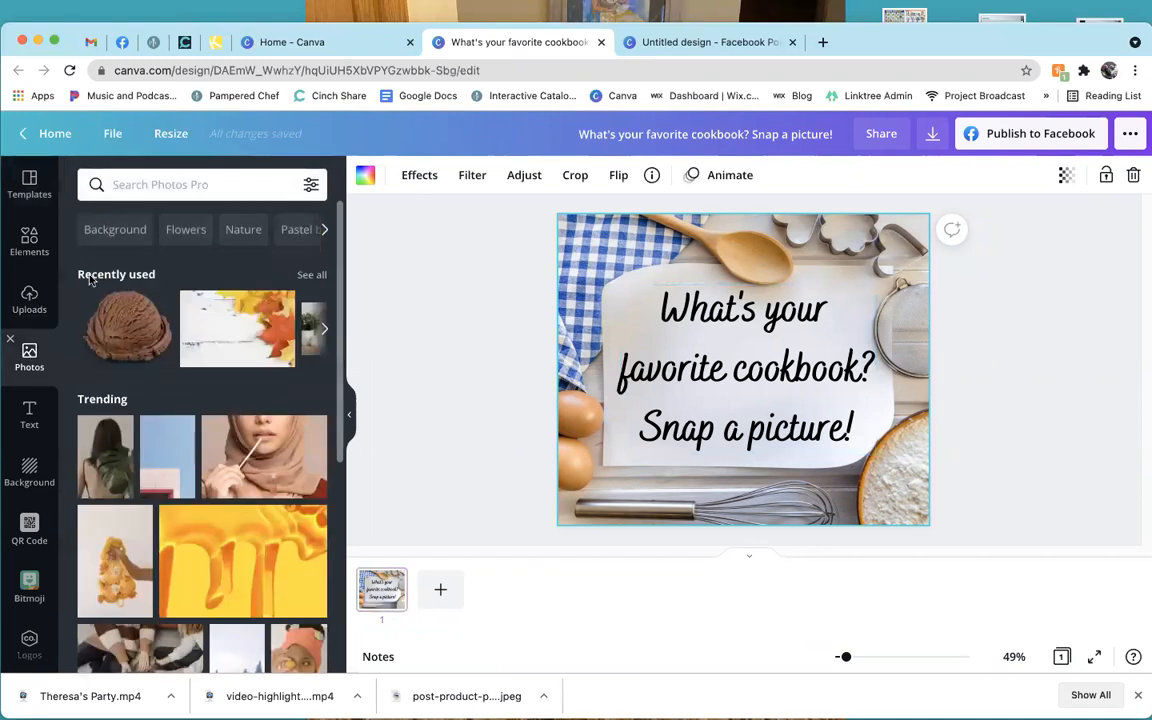
left_click(163, 187)
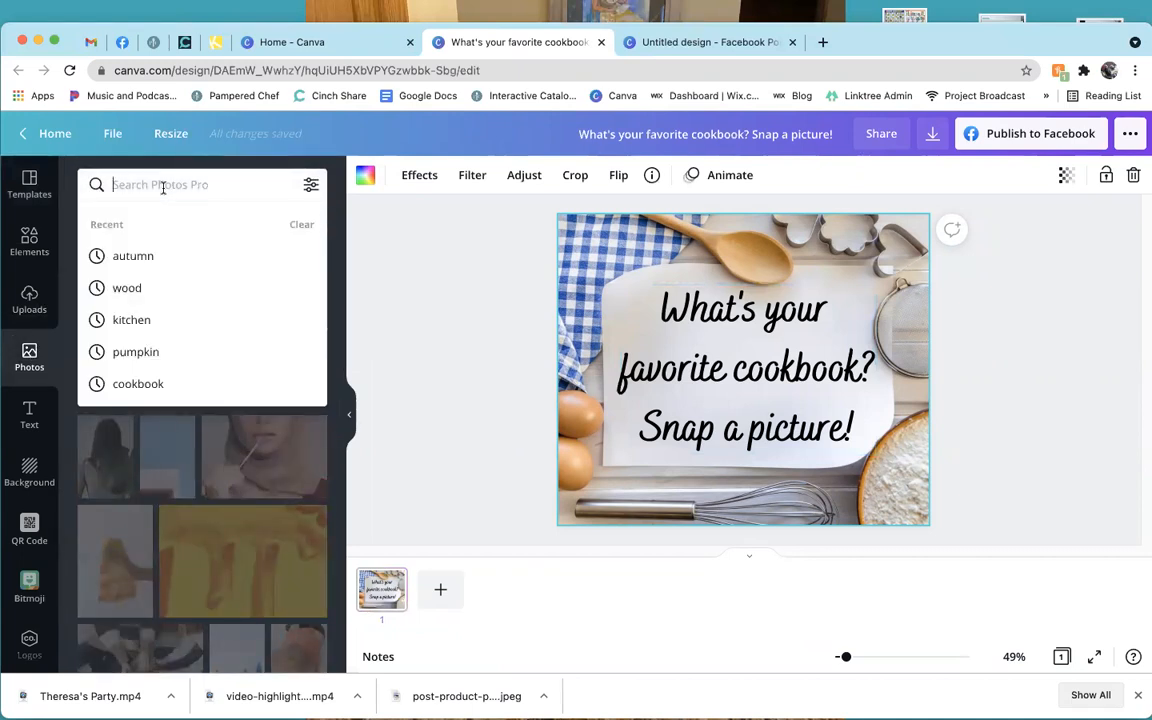
type("kitchen")
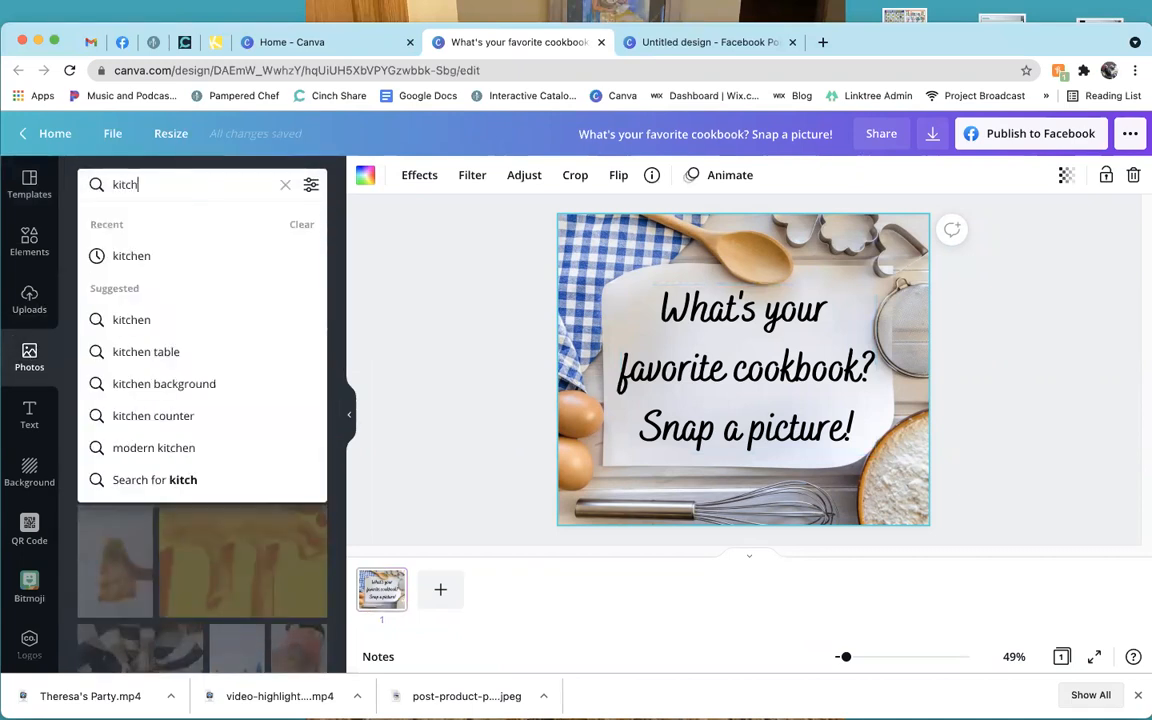
key("Return")
scroll(212, 505, "down", 5)
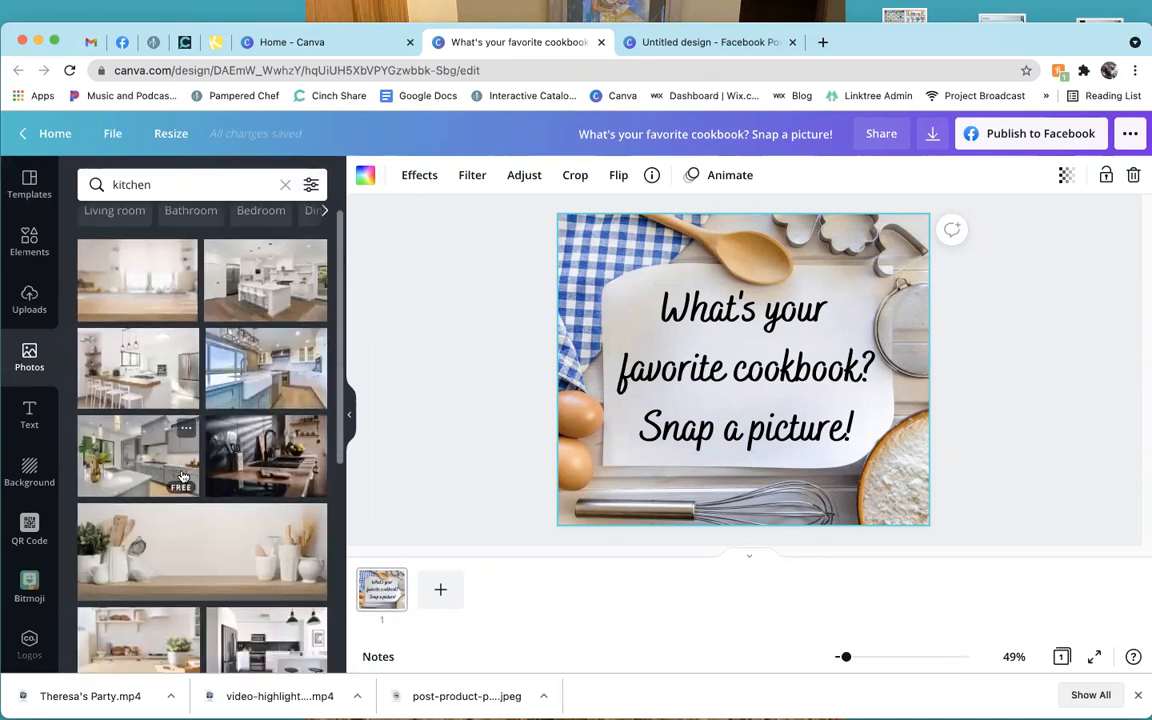
scroll(212, 505, "down", 3)
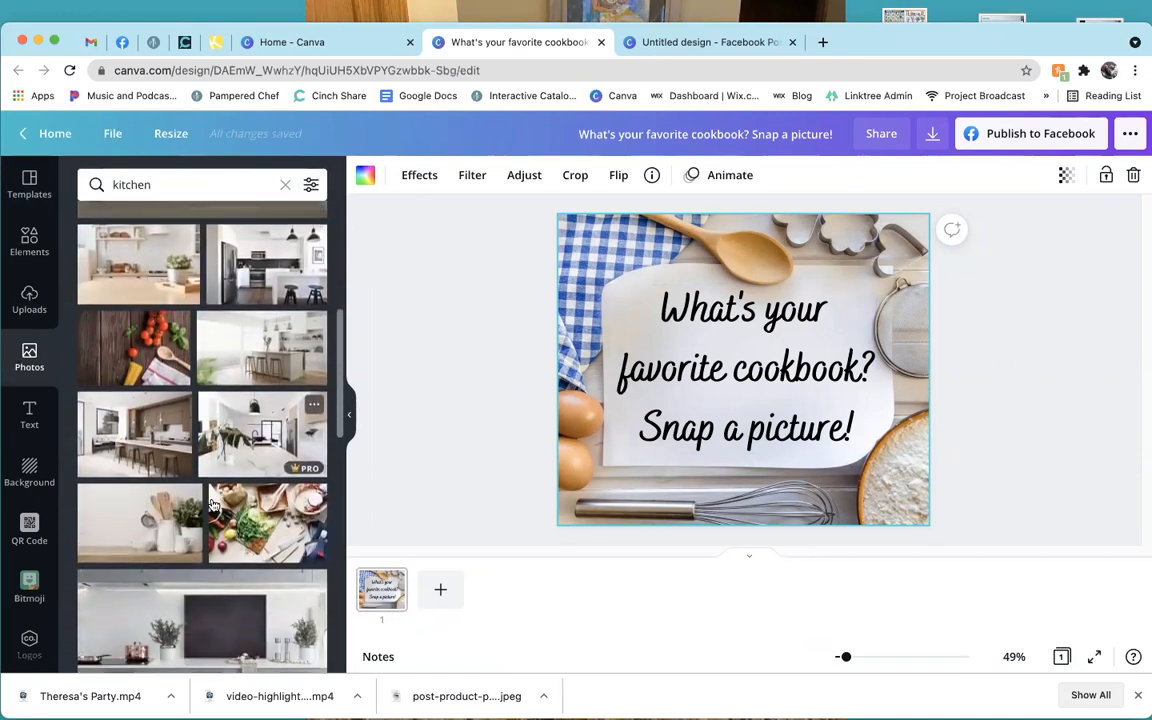
scroll(197, 500, "down", 2)
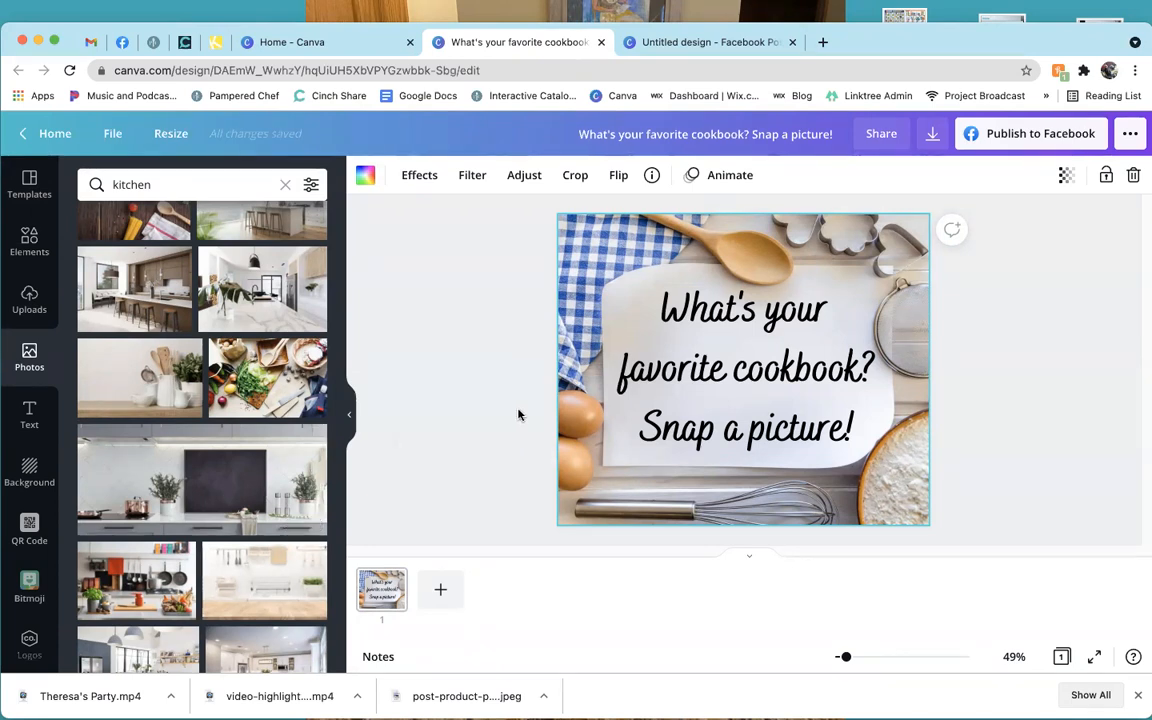
Deselect the cookbook image and view, then dismiss, the Download options.
left_click(481, 424)
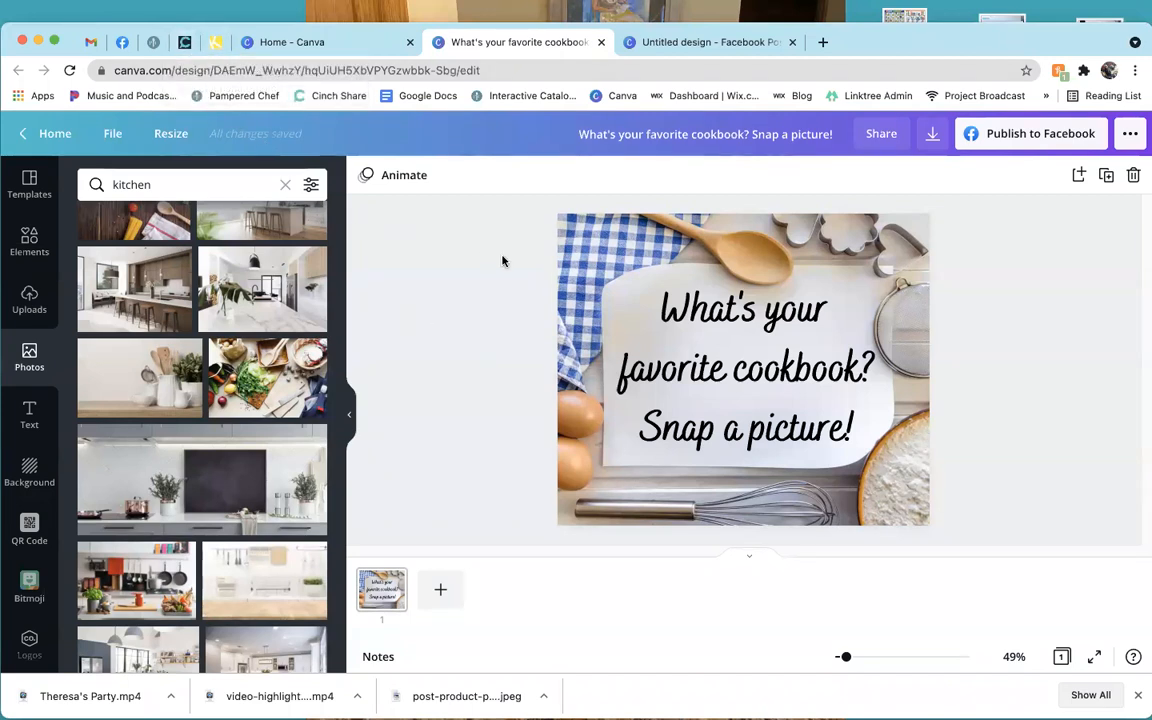
left_click(931, 138)
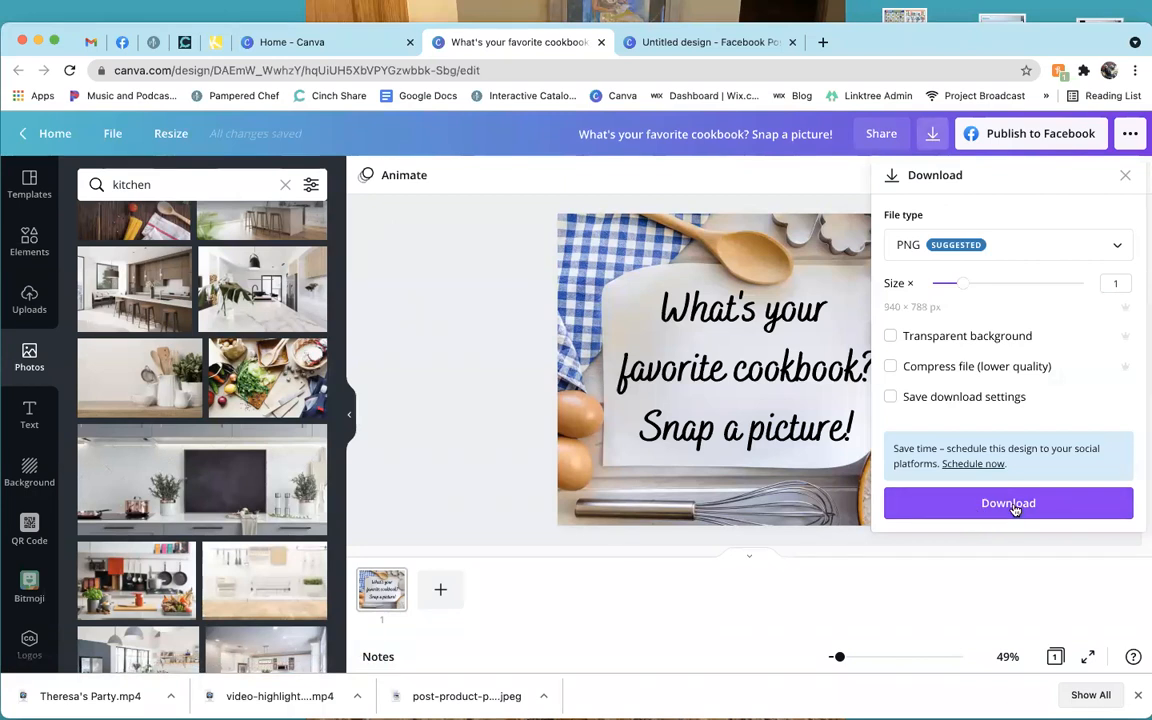
left_click(503, 322)
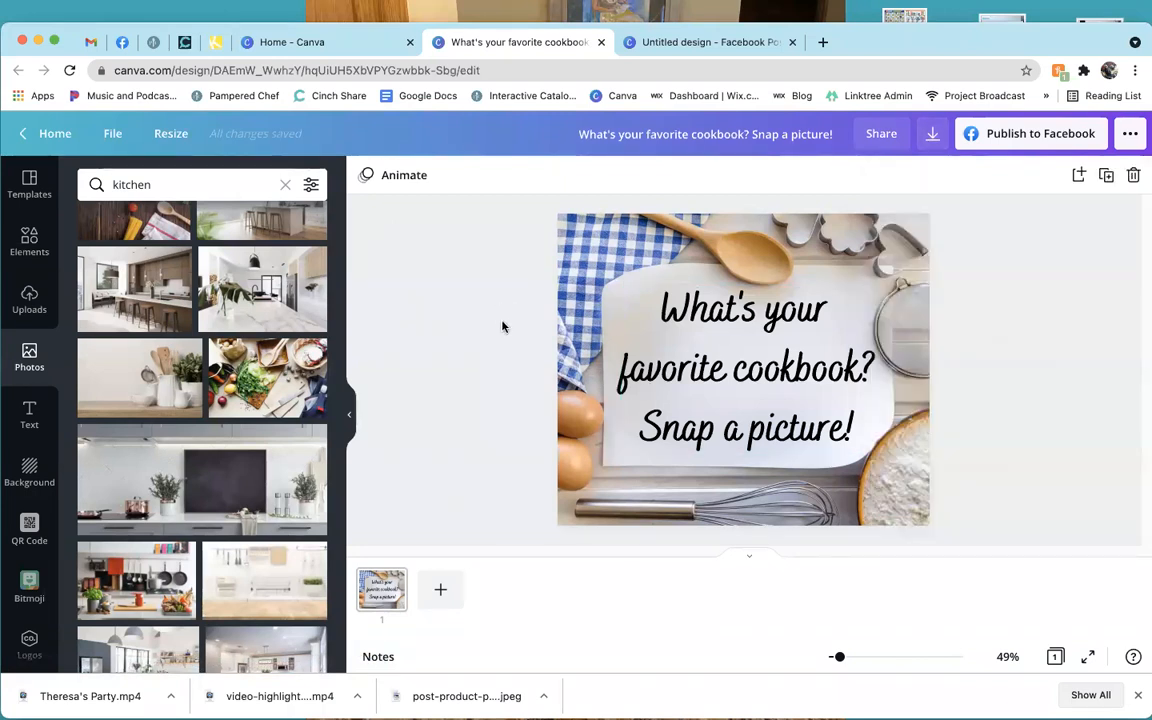
Browse Snack -Tuesday and Breakfast -Monday, then open Introduction -Sunday's posts and actions menu.
left_click(181, 46)
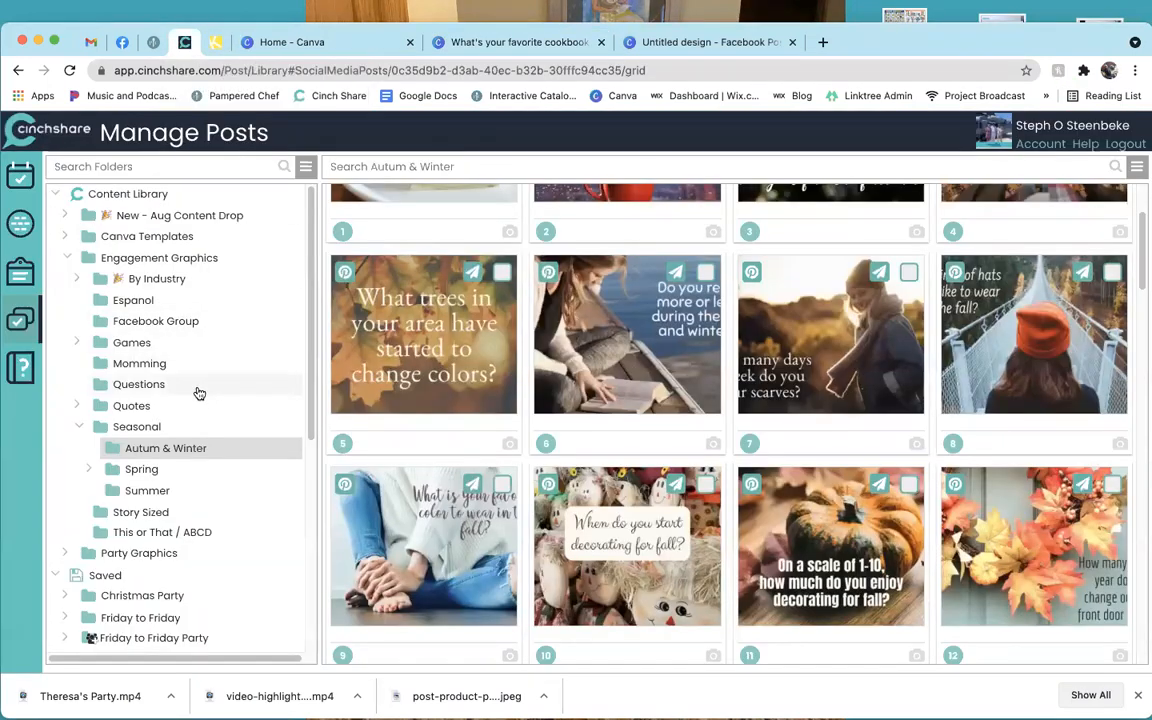
scroll(199, 393, "down", 3)
scroll(199, 395, "down", 4)
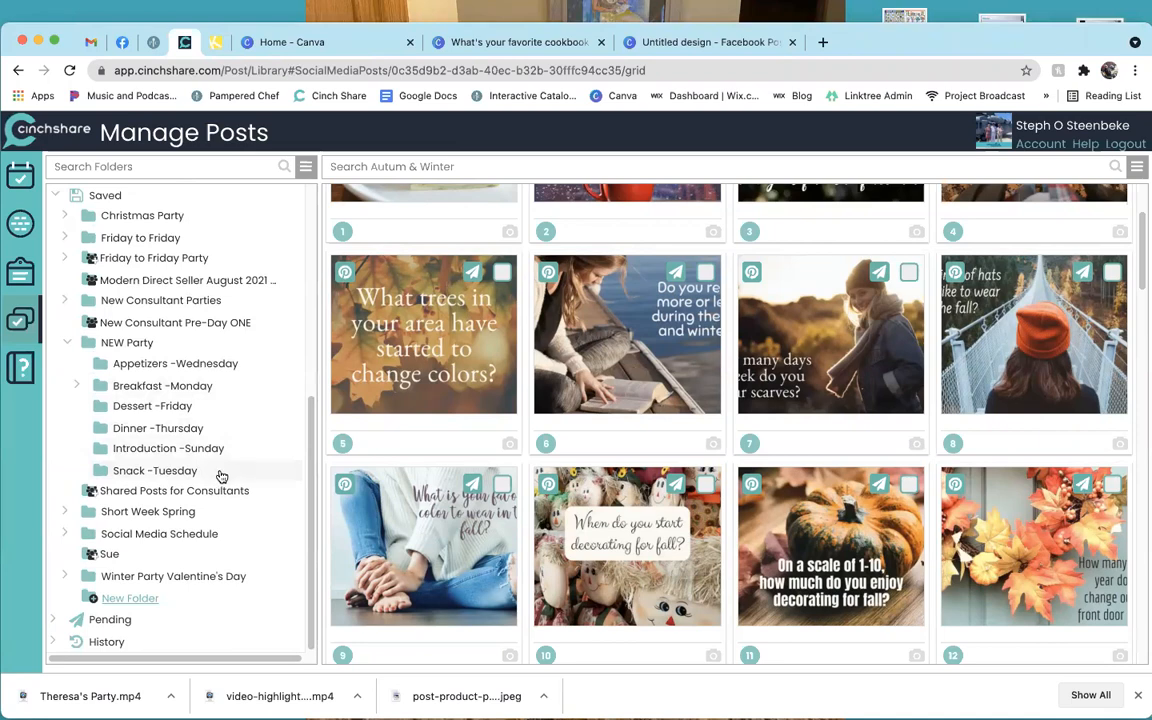
left_click(220, 472)
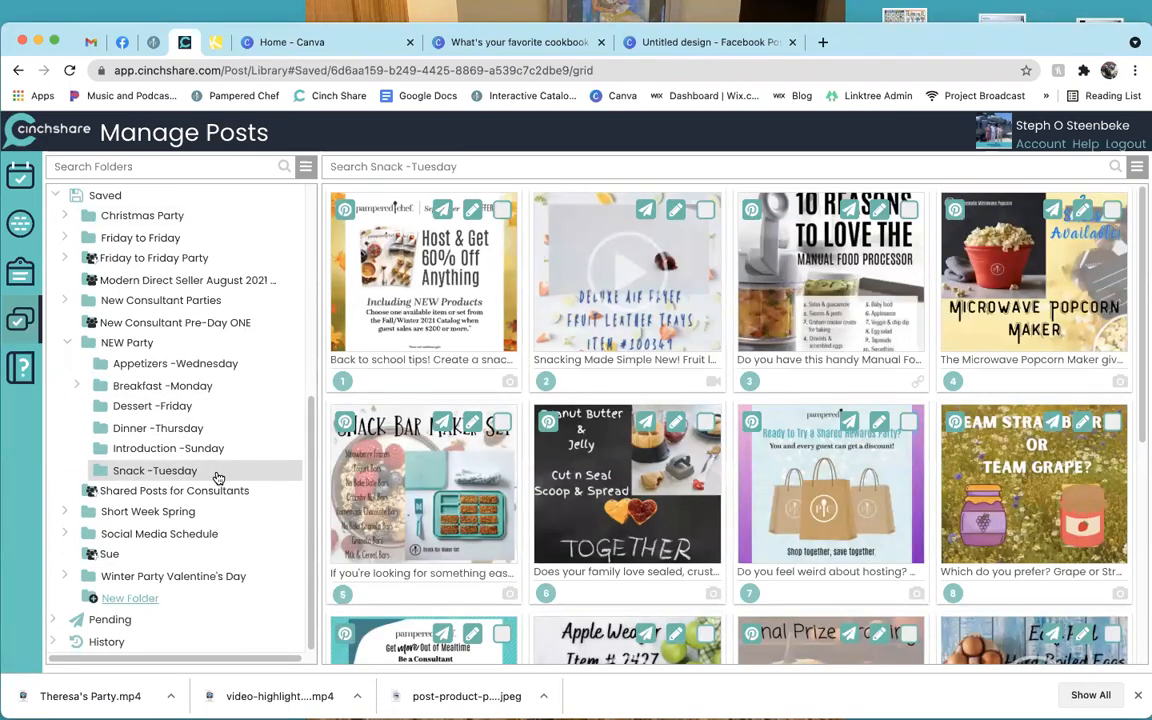
left_click(228, 392)
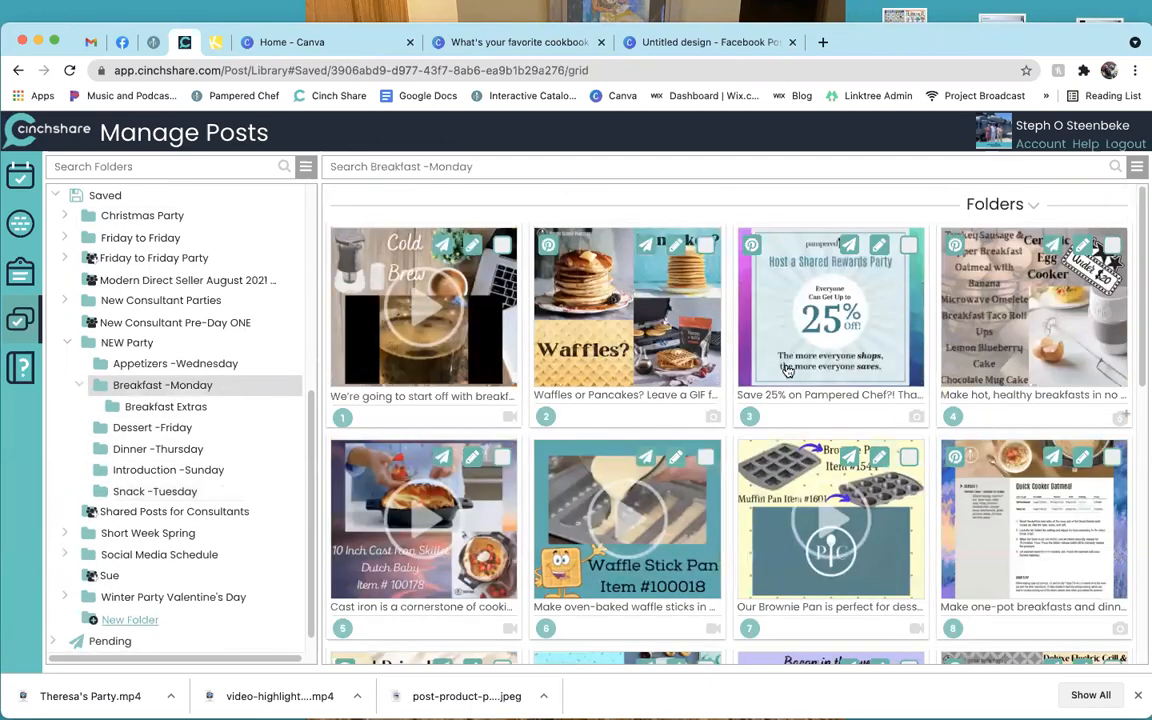
scroll(789, 370, "down", 3)
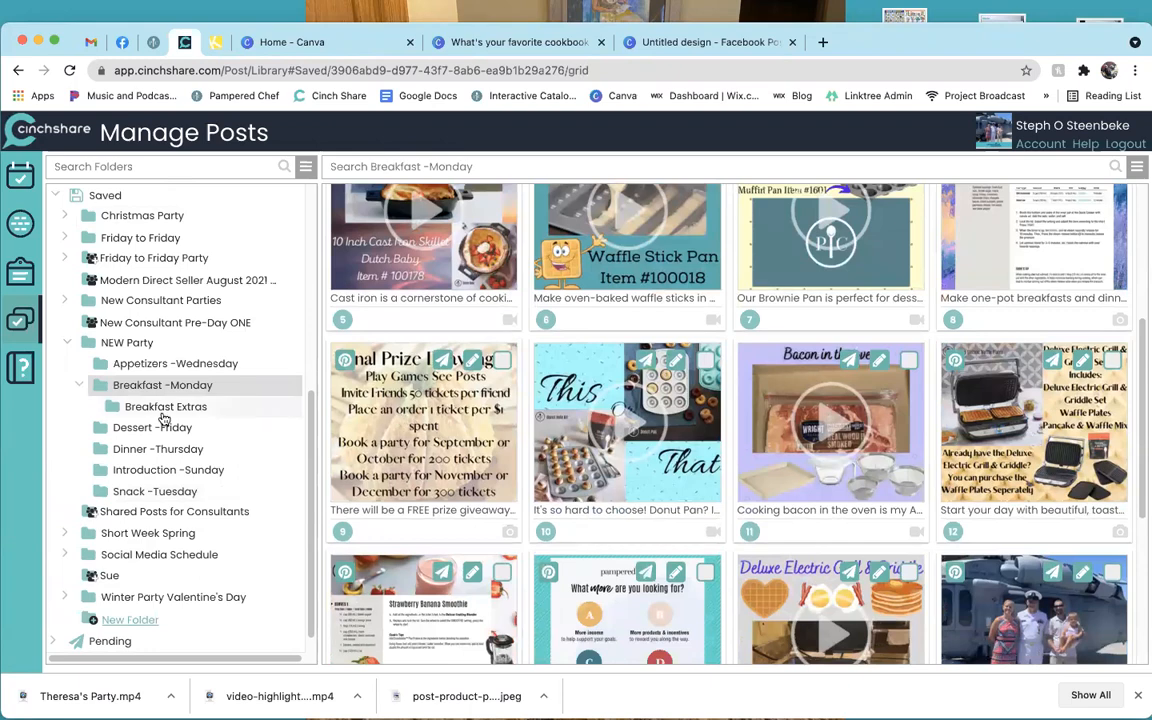
left_click(165, 470)
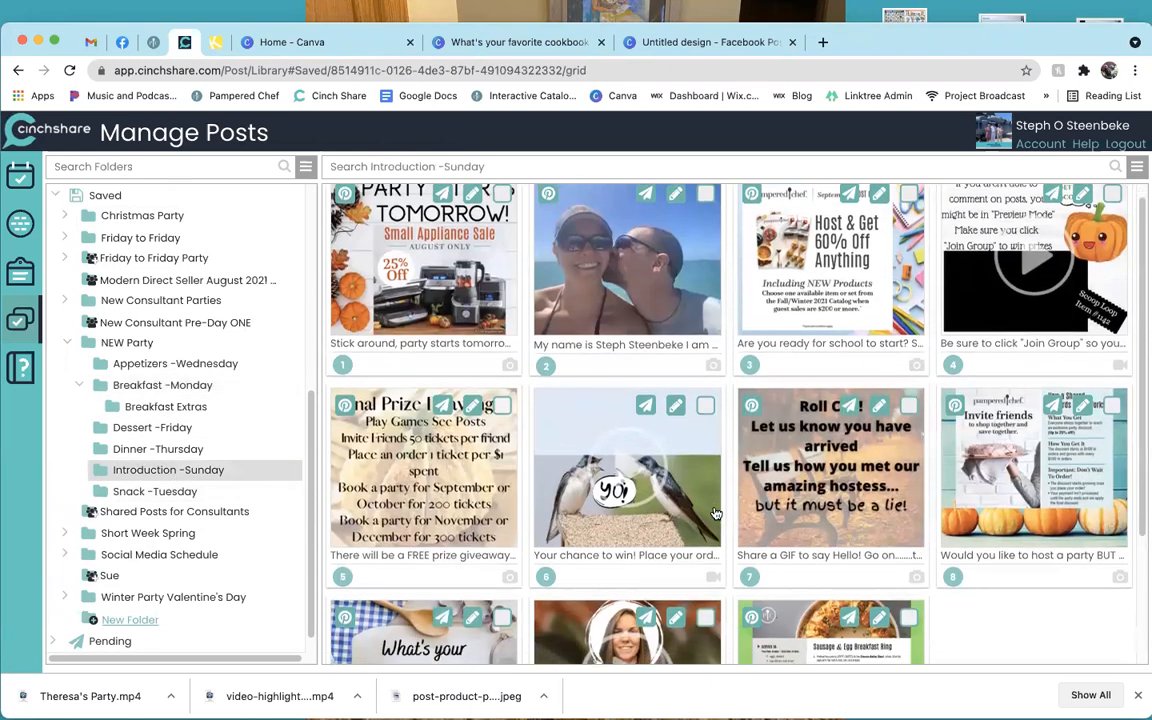
scroll(690, 490, "down", 3)
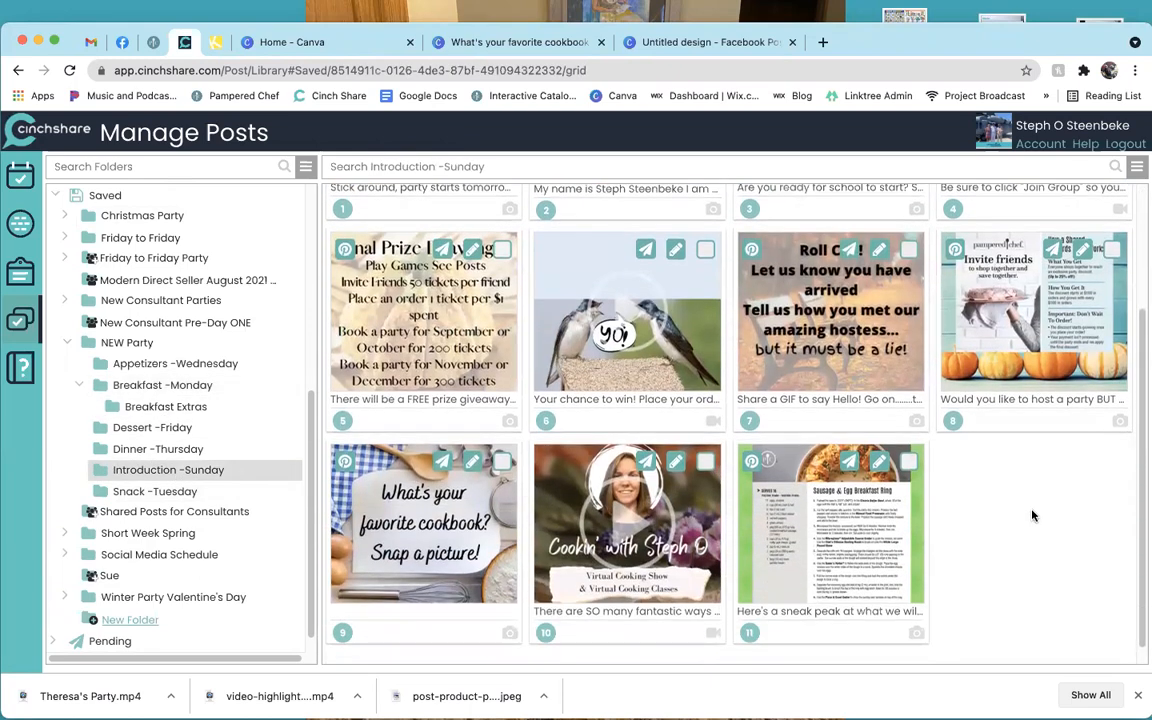
left_click(1136, 168)
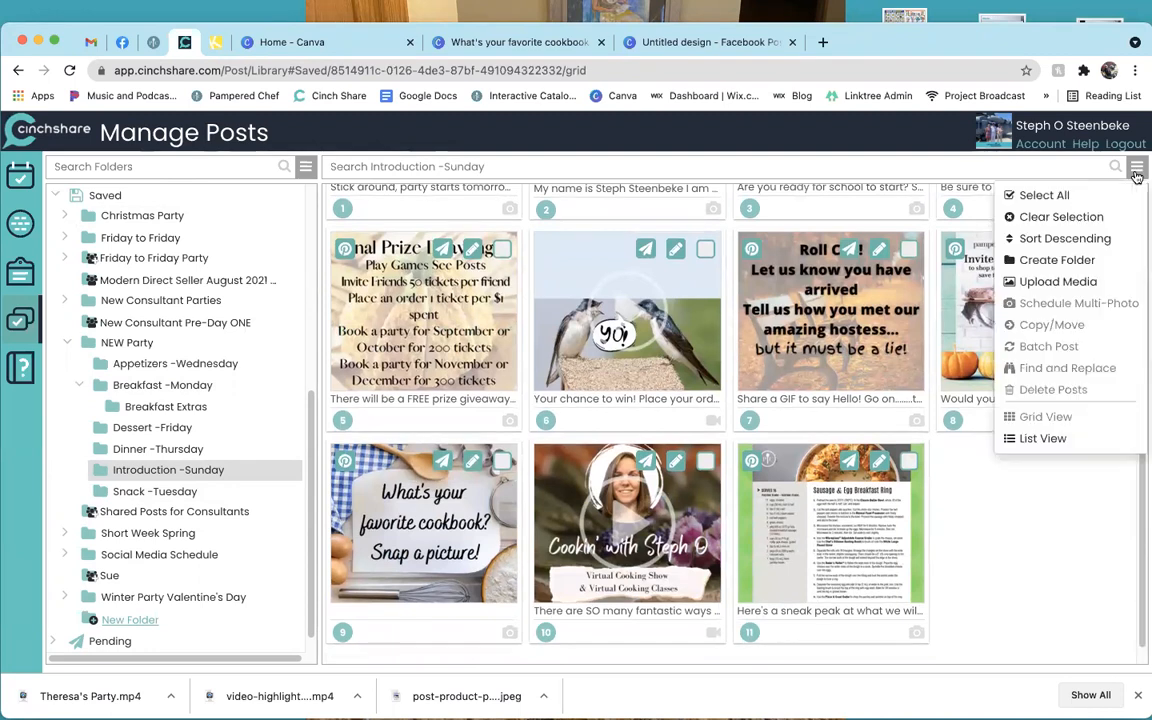
Upload Get the Scoop.mp4 from Current Party Posts > Fall Party into Introduction -Sunday.
left_click(1104, 289)
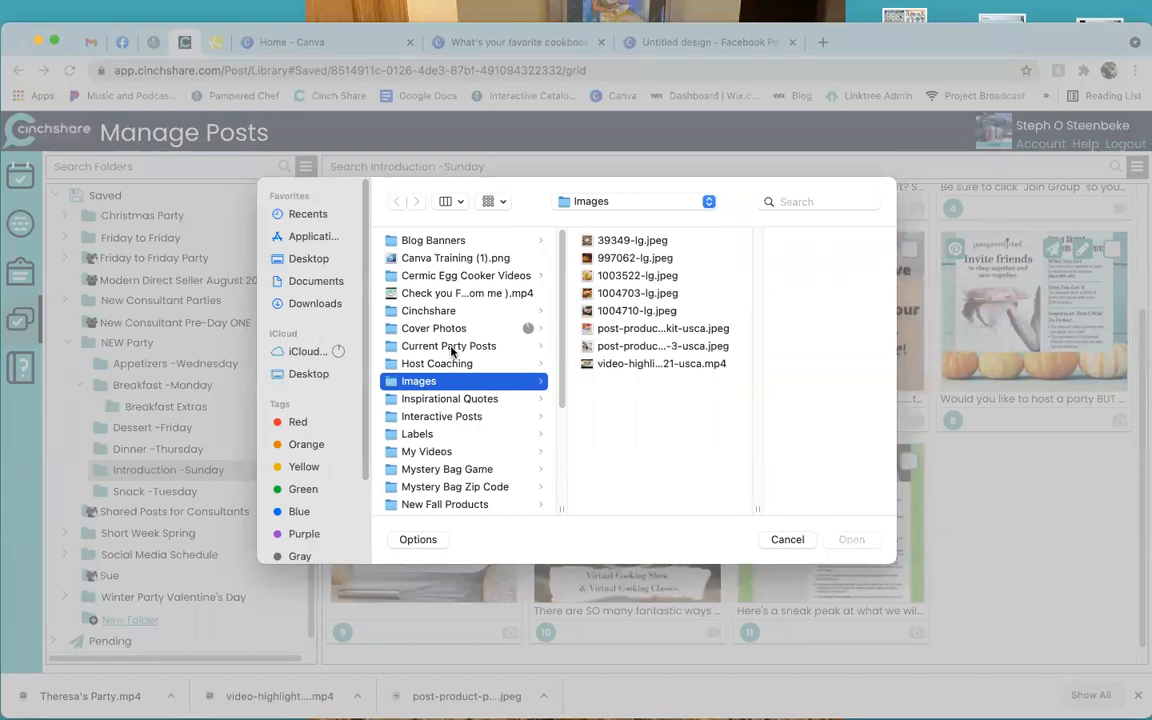
left_click(412, 344)
left_click(659, 295)
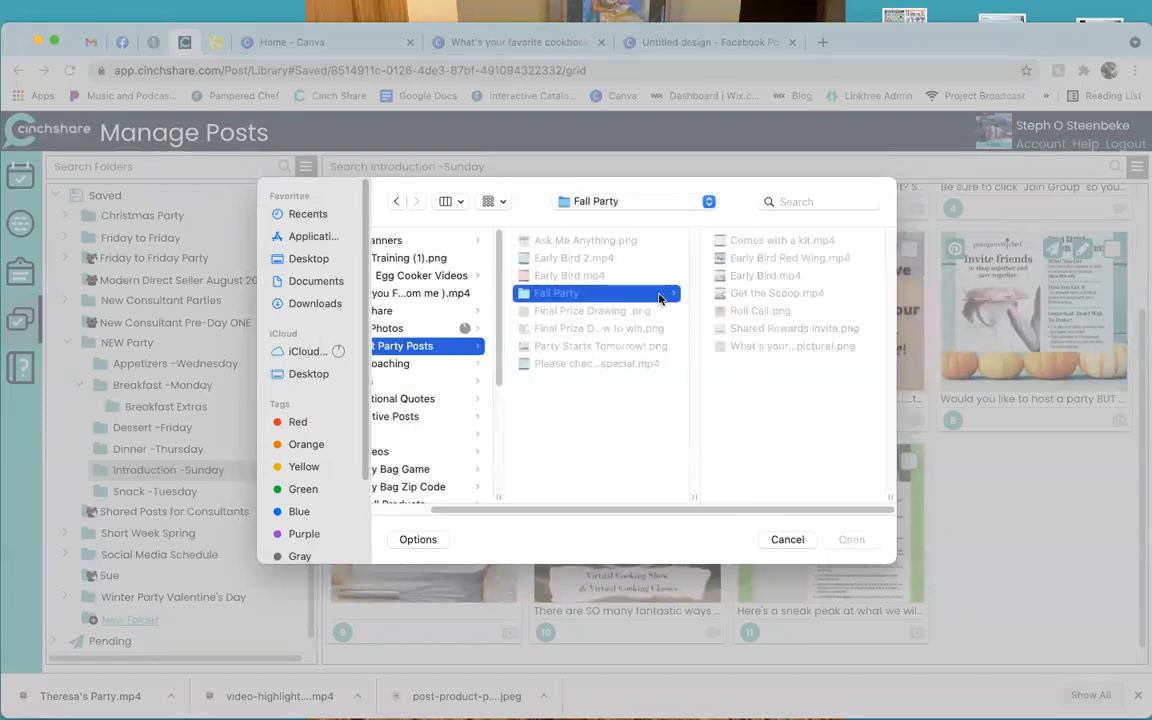
left_click(778, 240)
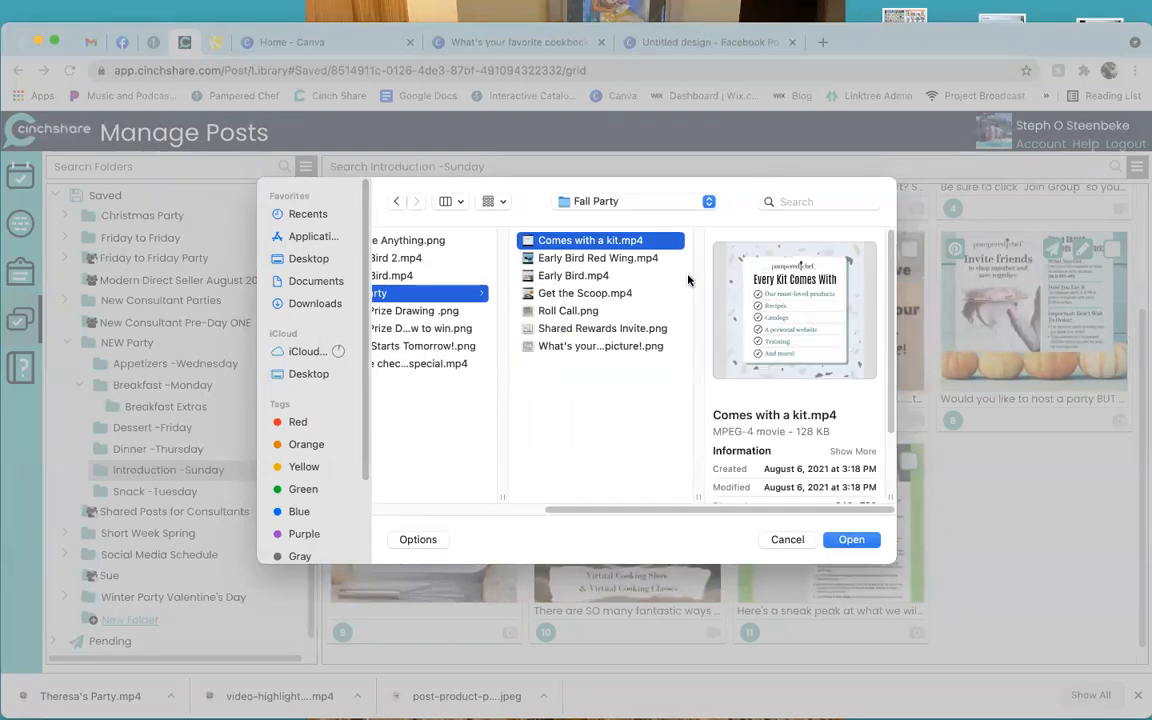
left_click(553, 257)
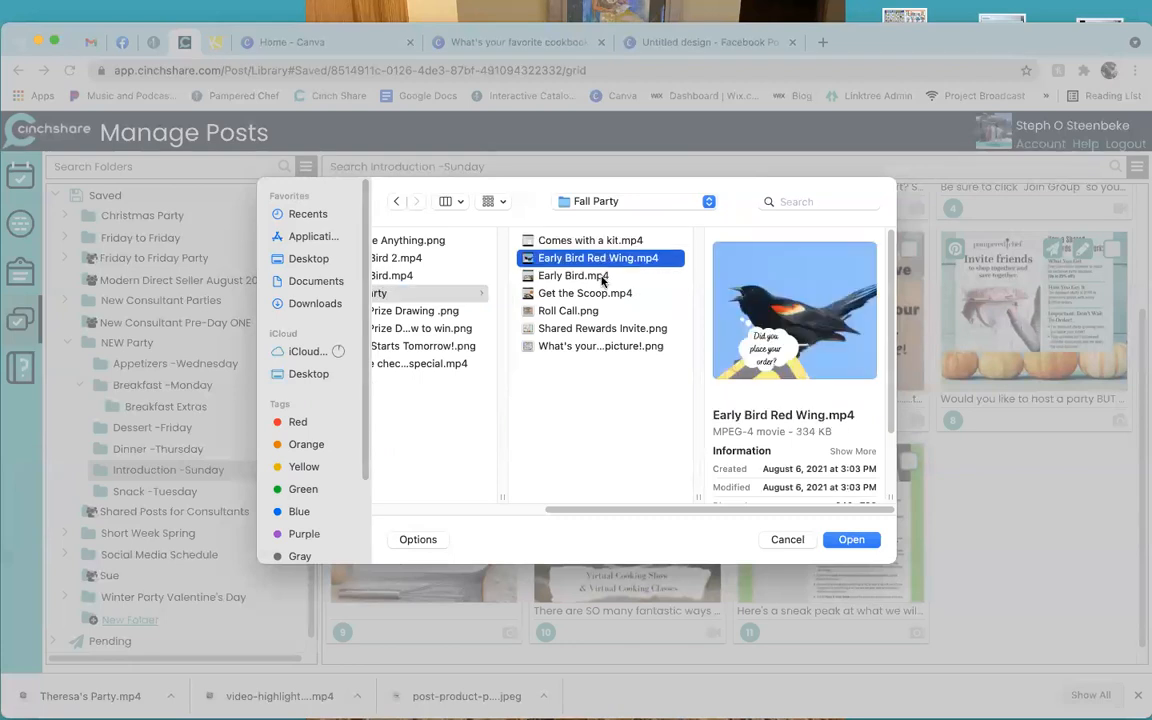
left_click(602, 278)
left_click(603, 293)
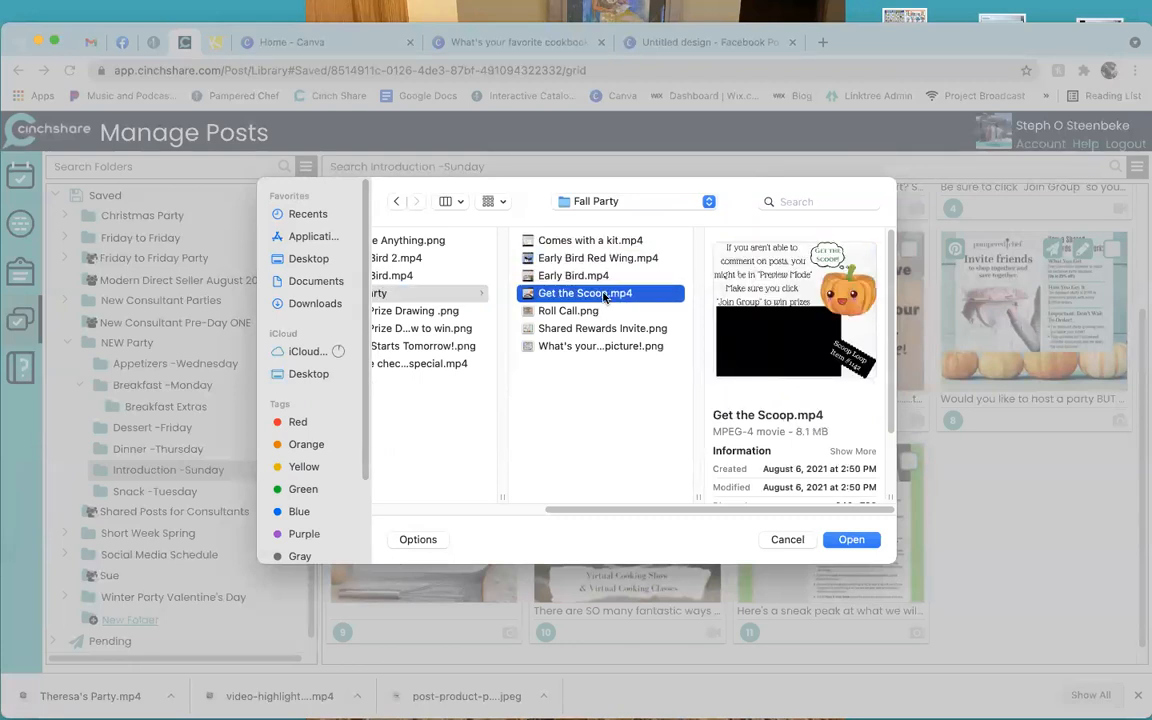
left_click(851, 539)
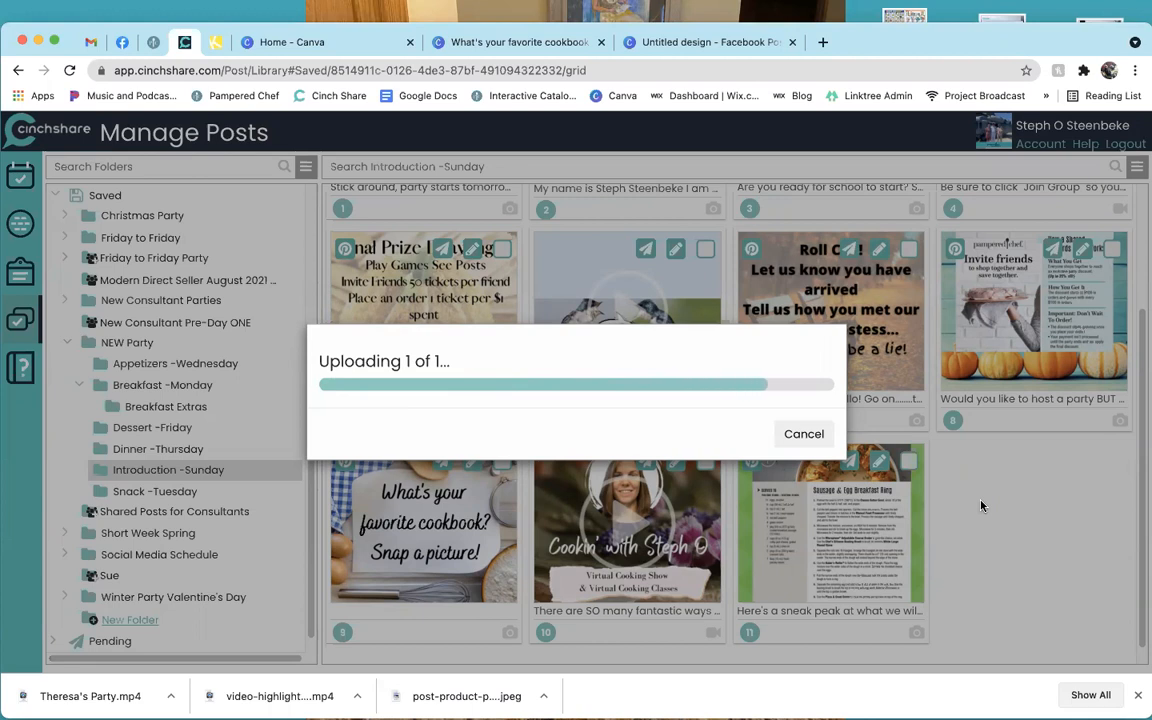
Review the details of the new post 12, then close them without saving.
scroll(981, 508, "down", 1)
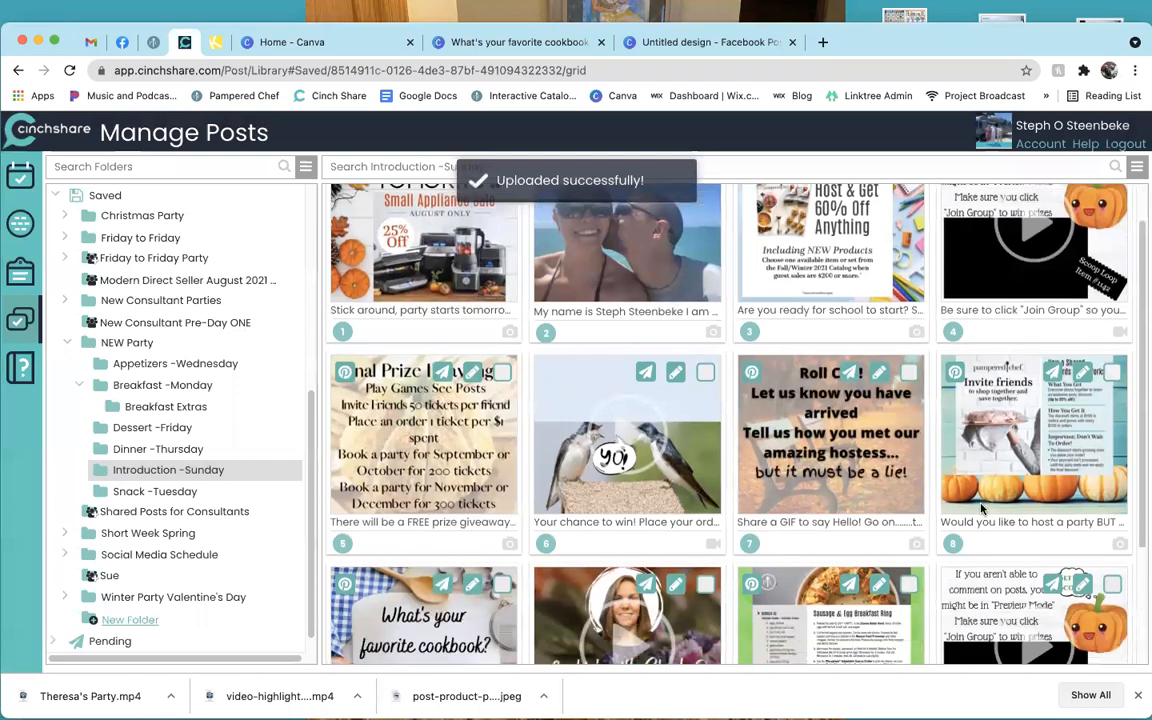
scroll(981, 508, "down", 2)
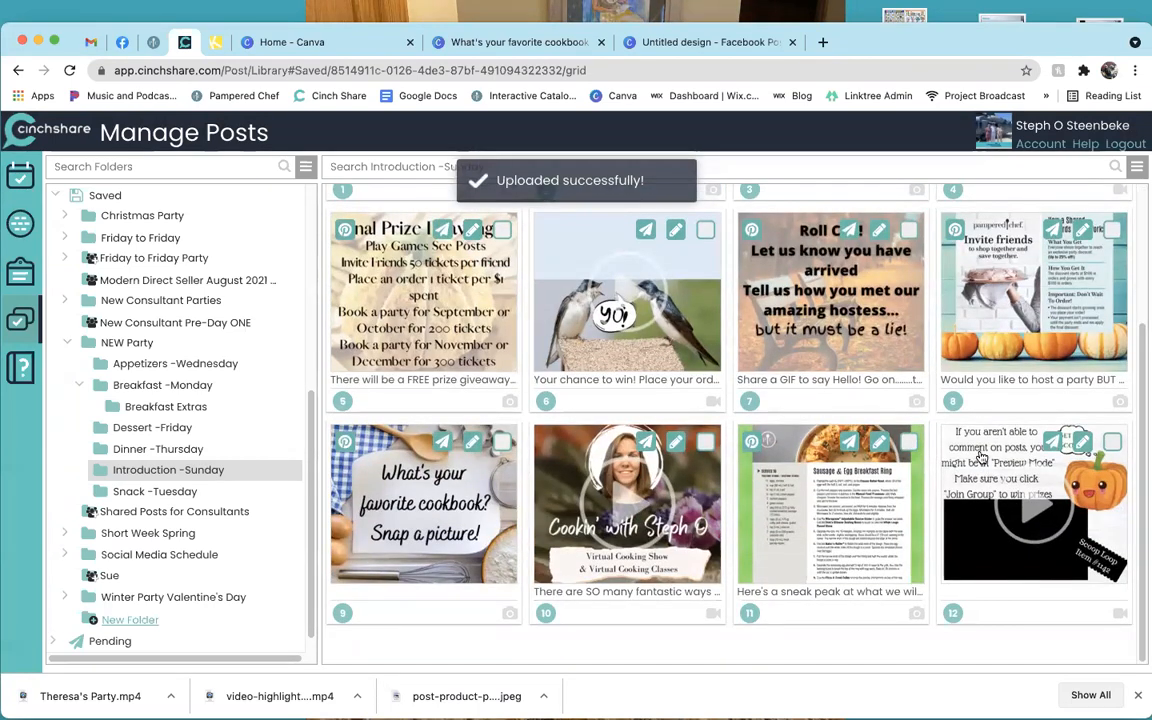
left_click(981, 457)
left_click(946, 220)
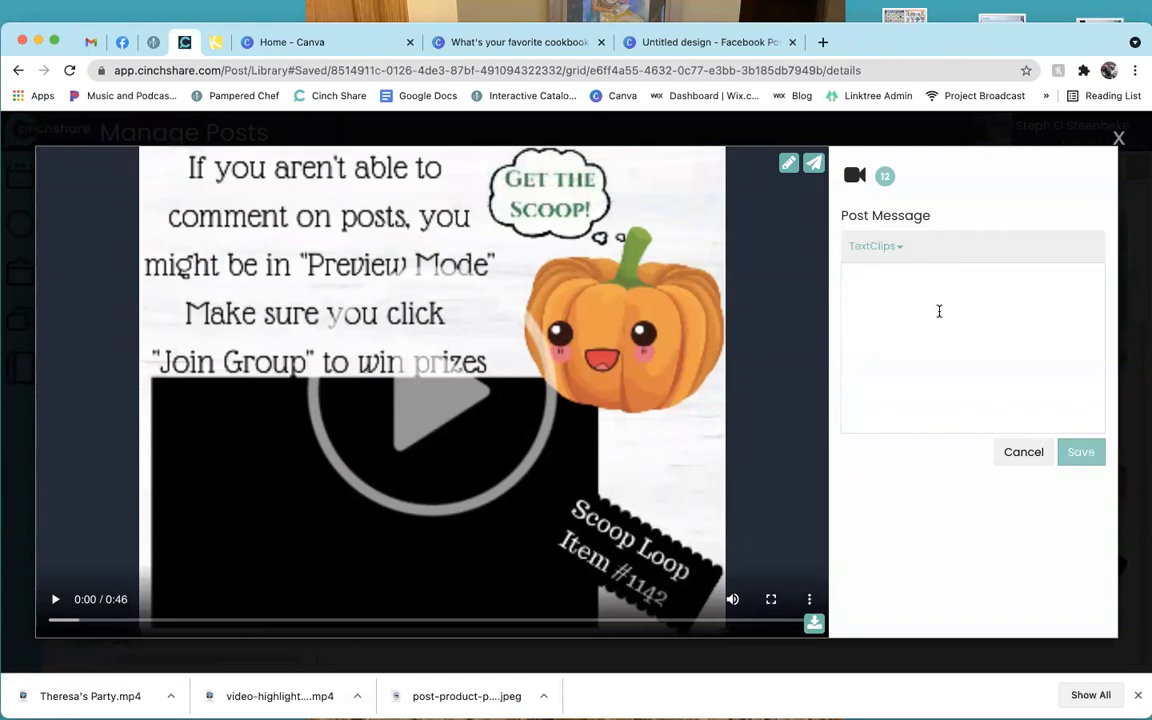
left_click(1007, 130)
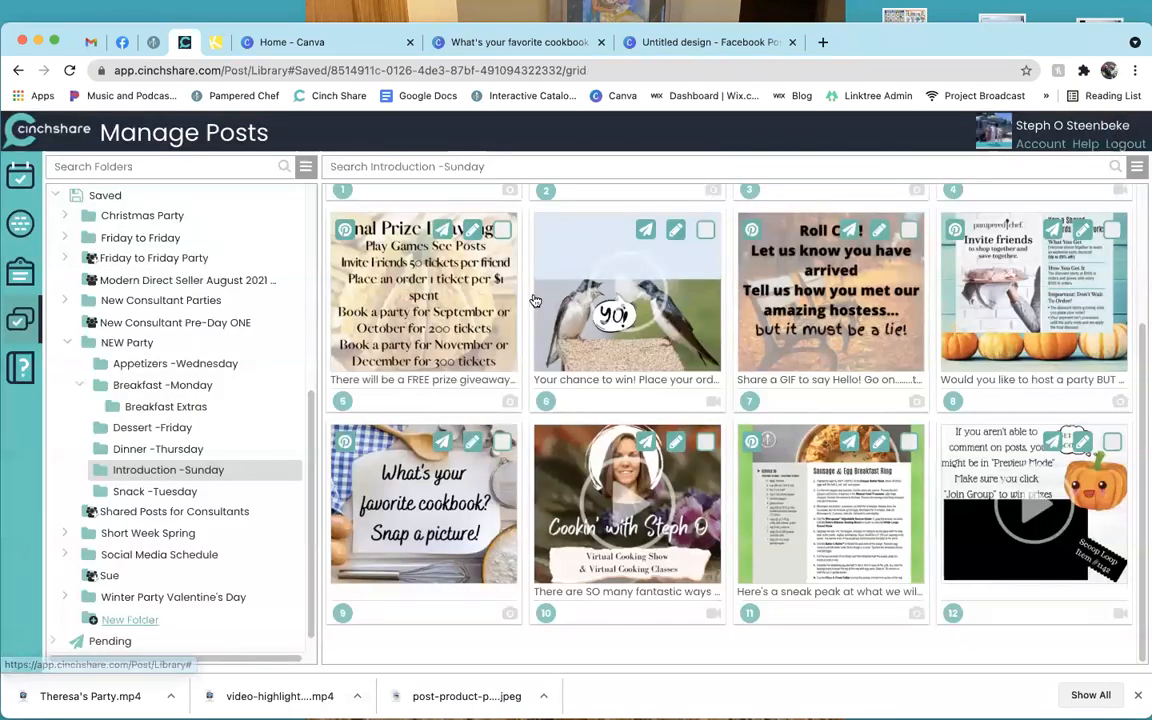
From the post scheduler, open a Canva Facebook post design and publish the Get Ready for School graphic into the post.
scroll(150, 400, "up", 1)
left_click(22, 178)
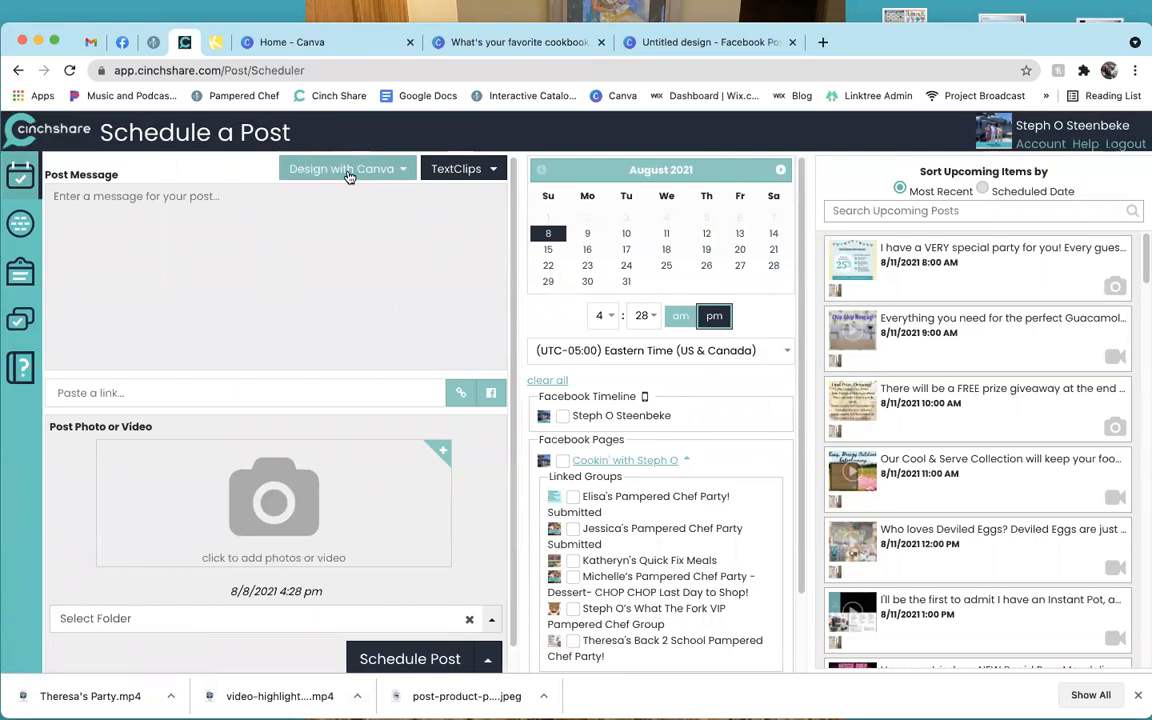
left_click(349, 176)
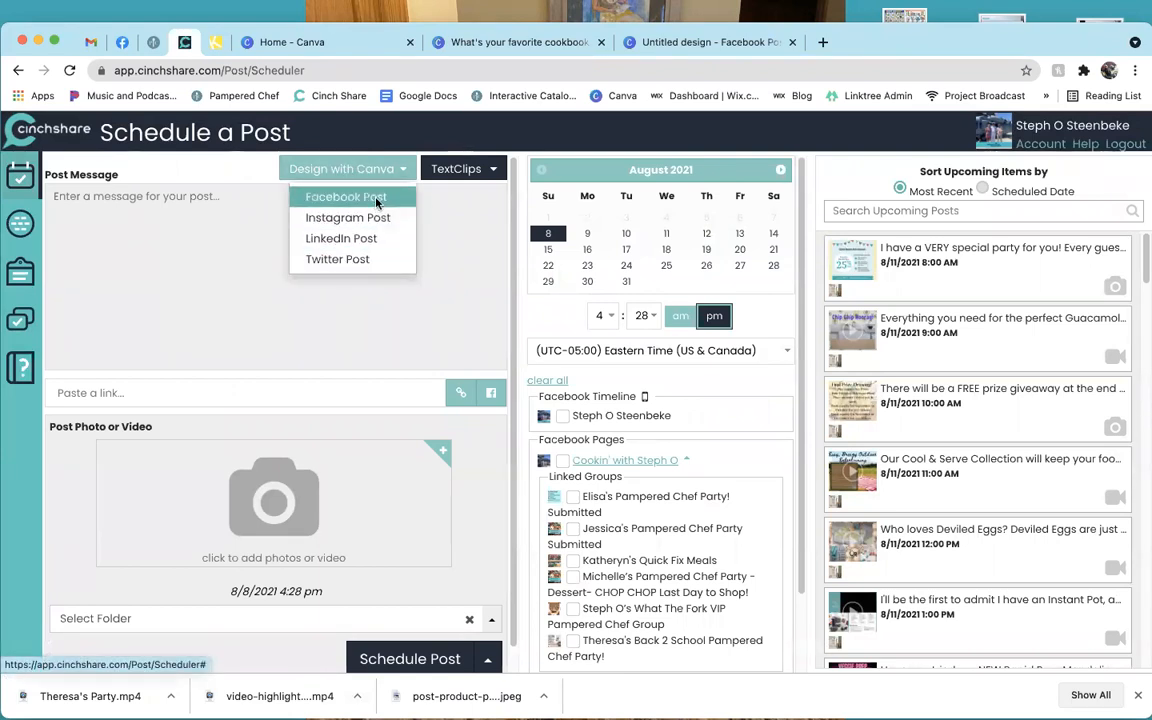
left_click(376, 200)
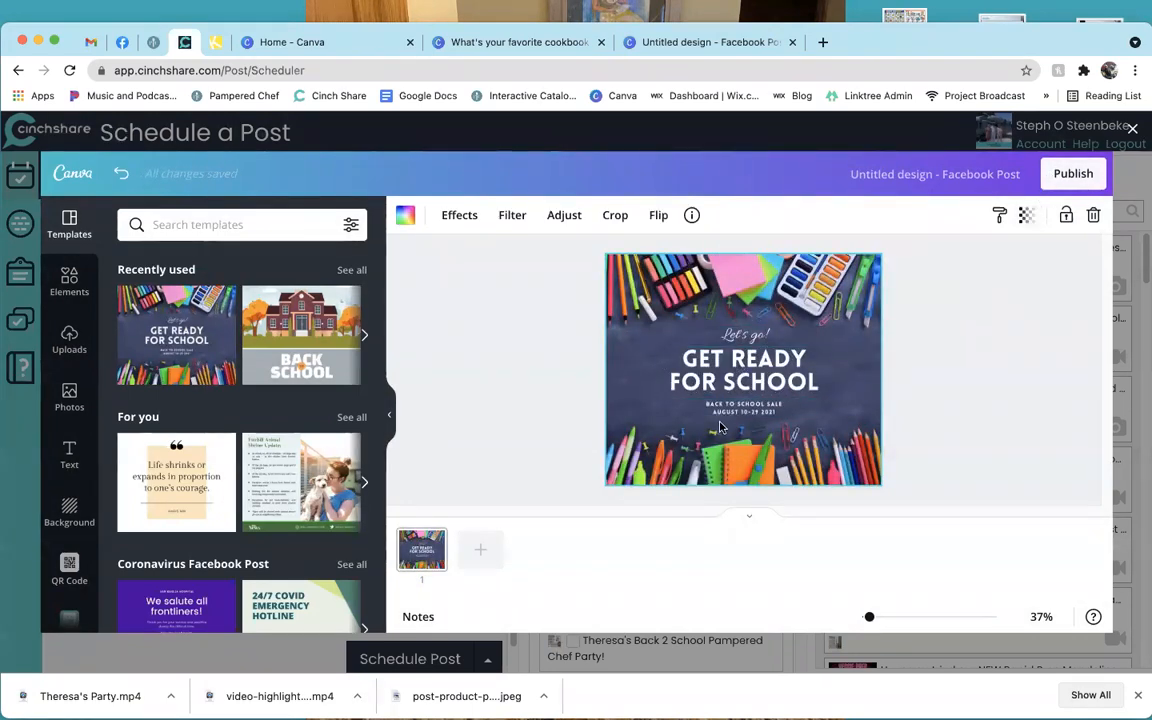
left_click(1061, 178)
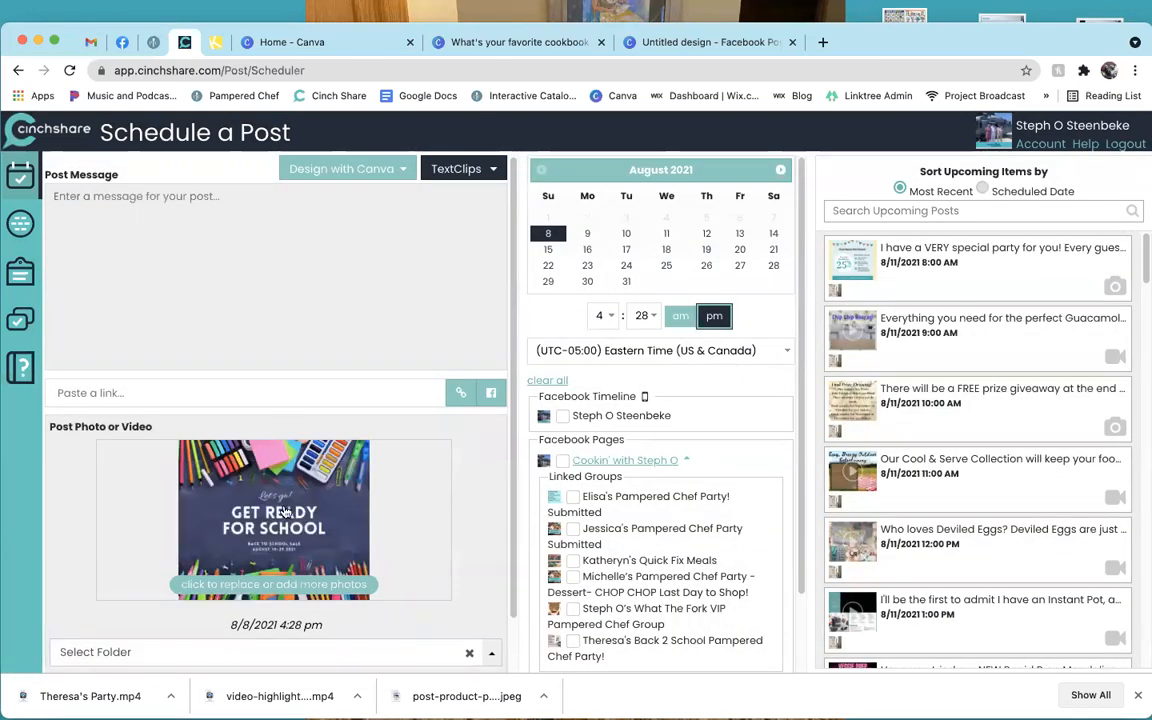
Write the 'Back to school savings' message and correct 'electics' to 'electrics'.
type("Back to school savings 25% off electics!")
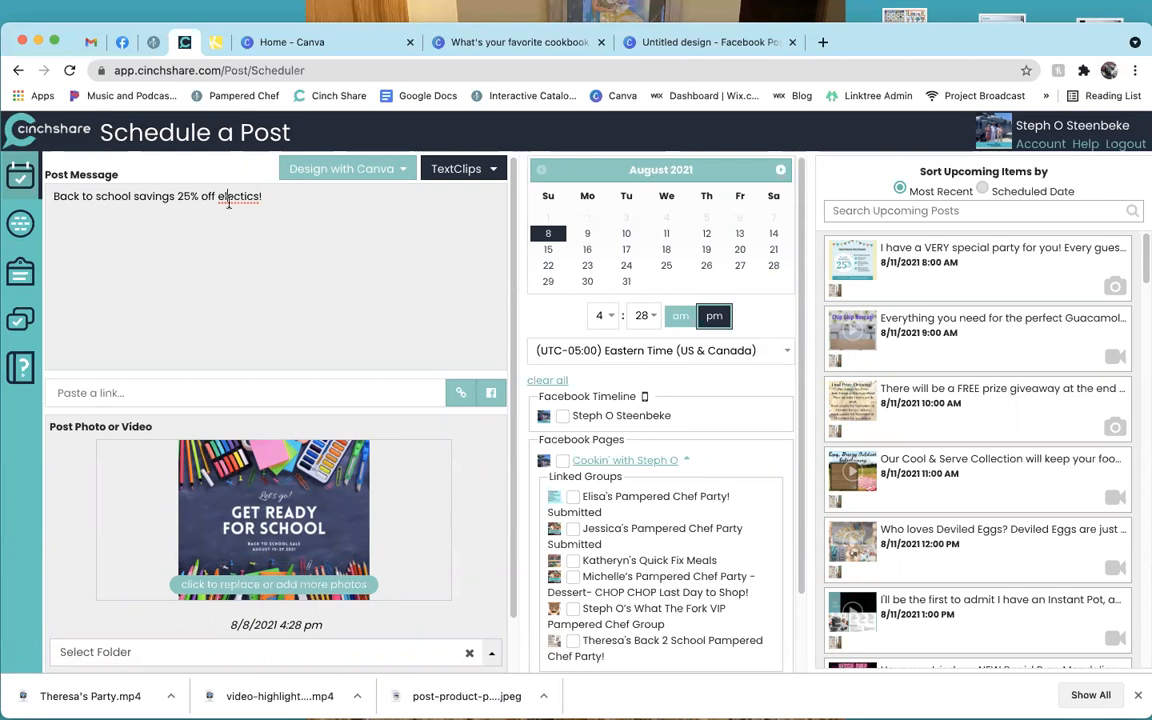
right_click(229, 200)
left_click(214, 222)
left_click(291, 197)
type("r")
left_click(280, 206)
Save the post to the Saved folder without scheduling it.
scroll(360, 300, "down", 1)
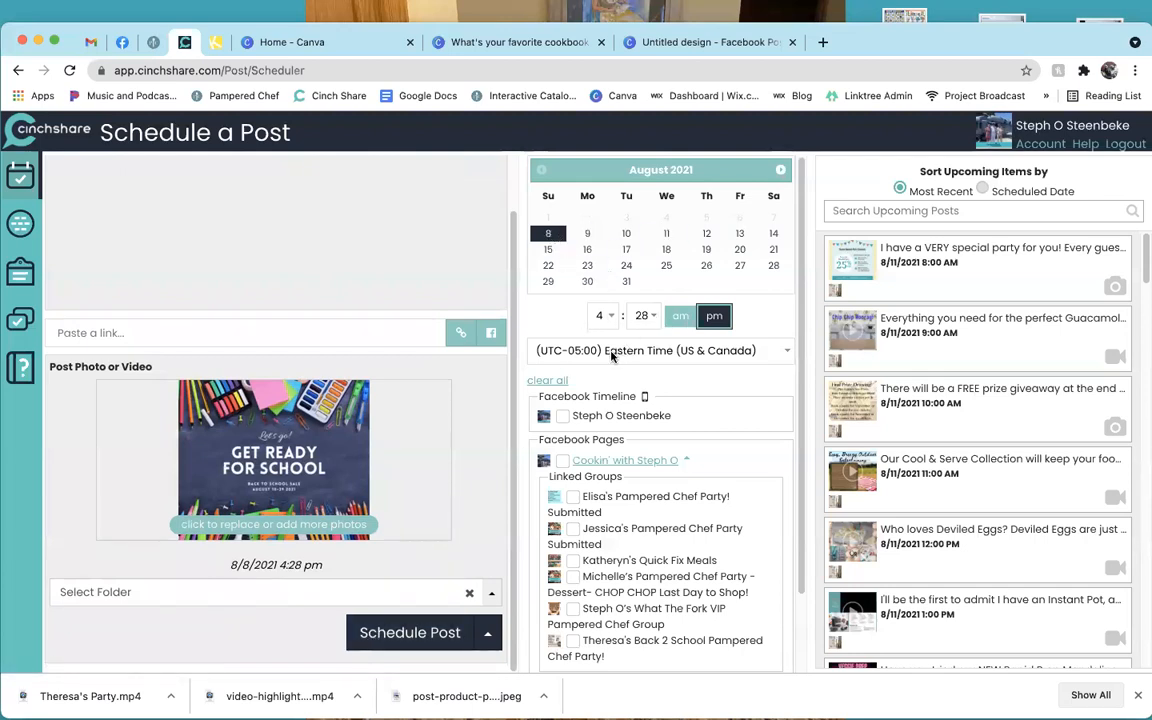
scroll(651, 356, "down", 2)
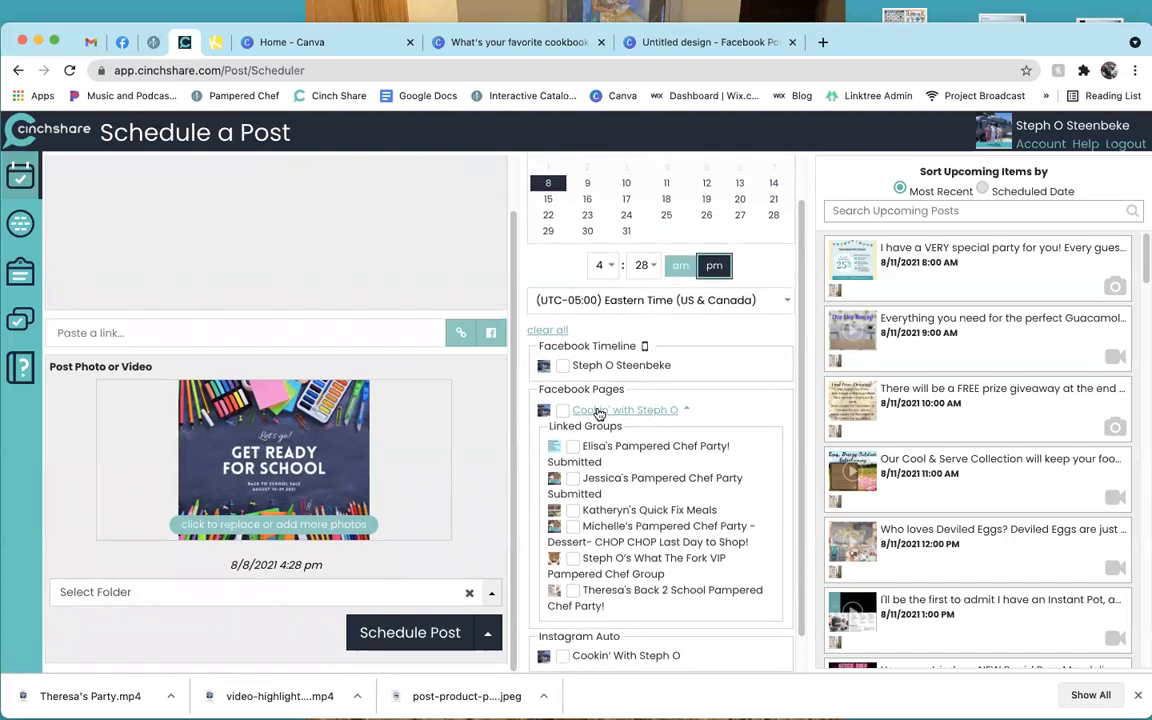
scroll(636, 418, "down", 1)
scroll(636, 418, "down", 1)
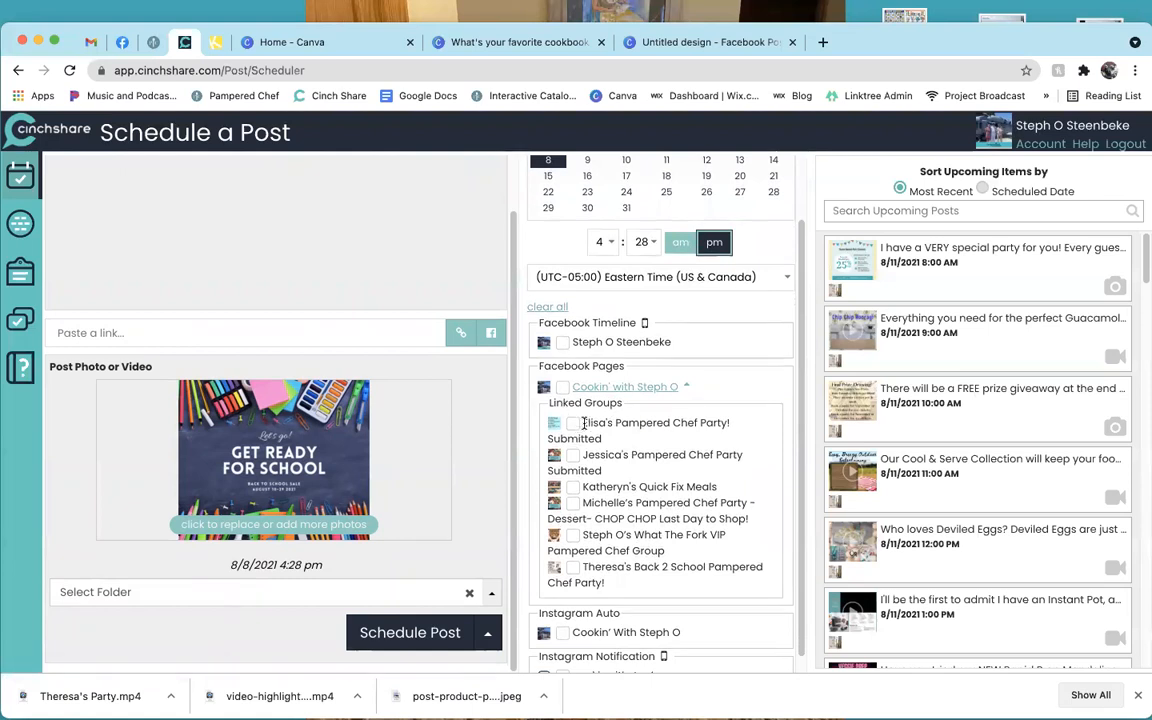
scroll(593, 402, "down", 1)
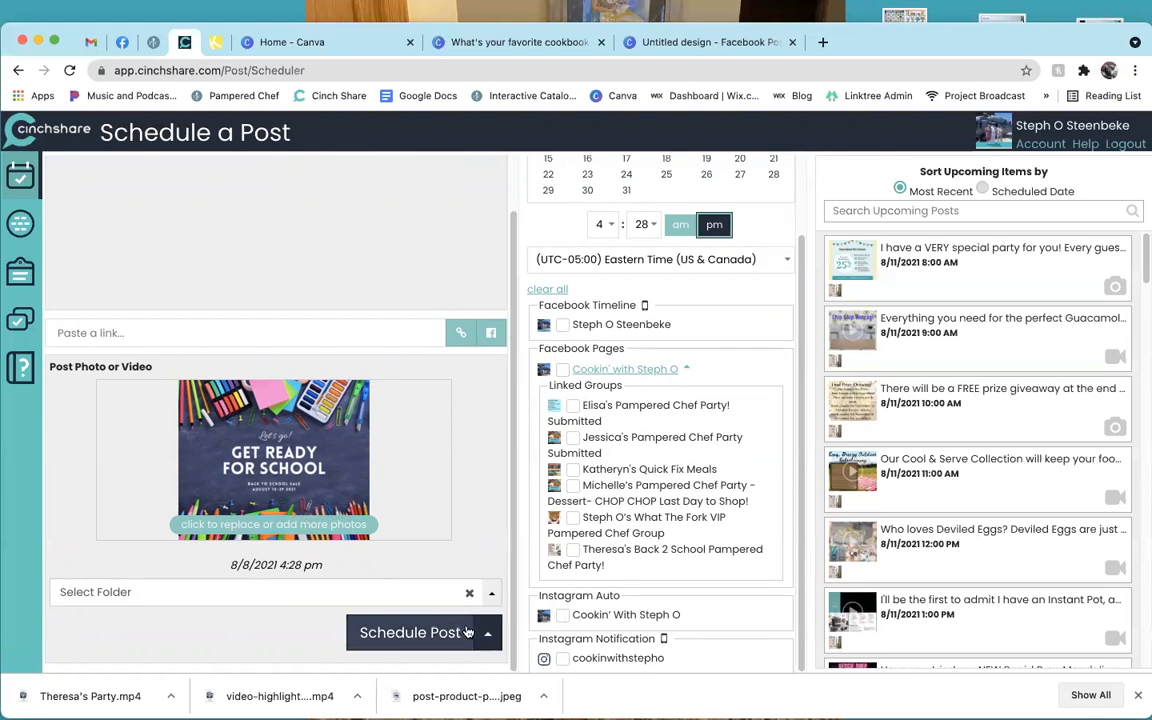
left_click(486, 639)
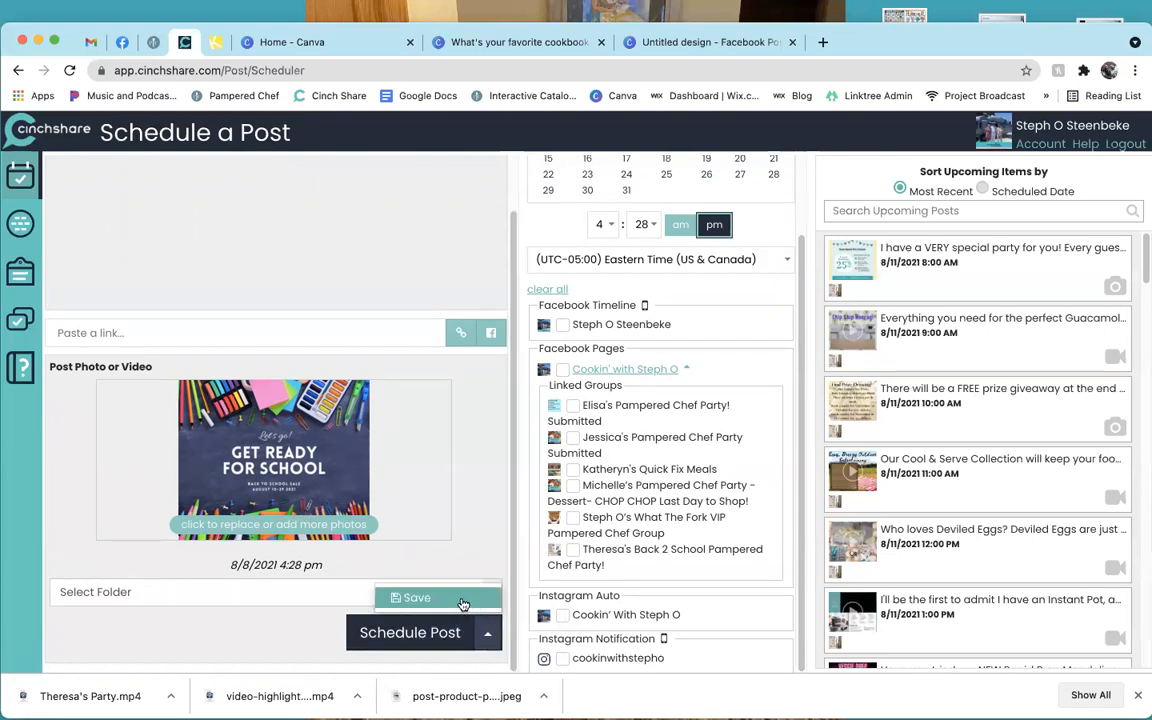
left_click(463, 603)
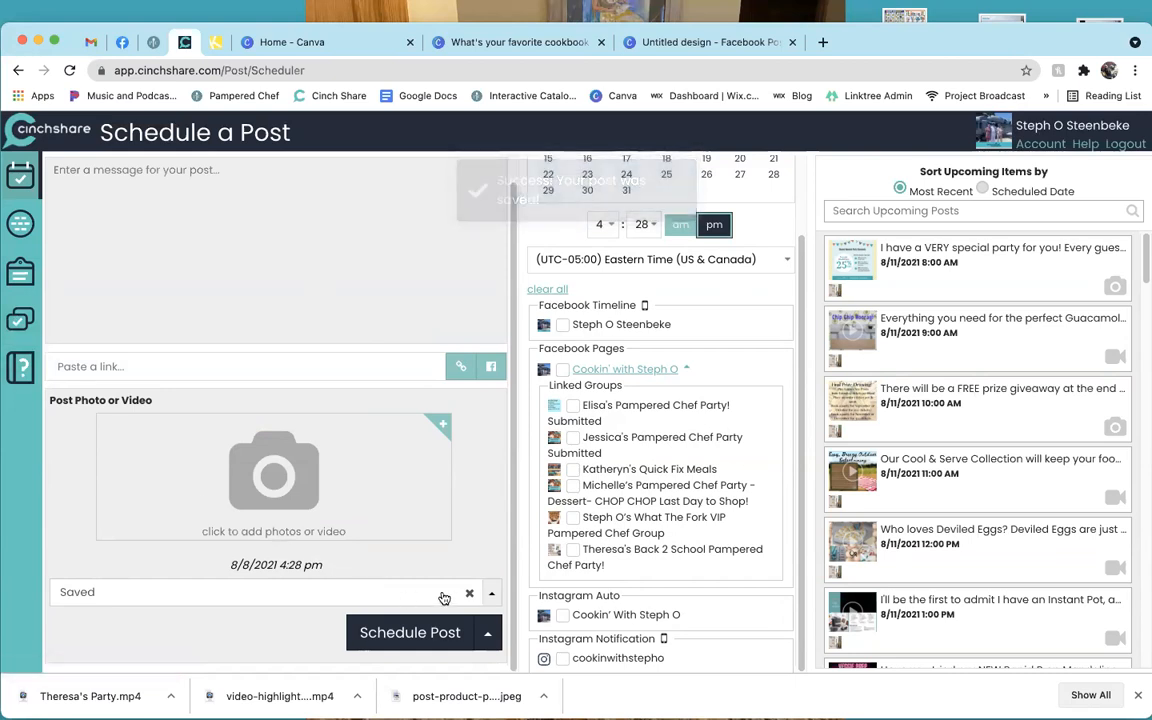
Confirm the post appears as number 59 in Manage Posts > Saved, then return to the scheduler.
left_click(106, 592)
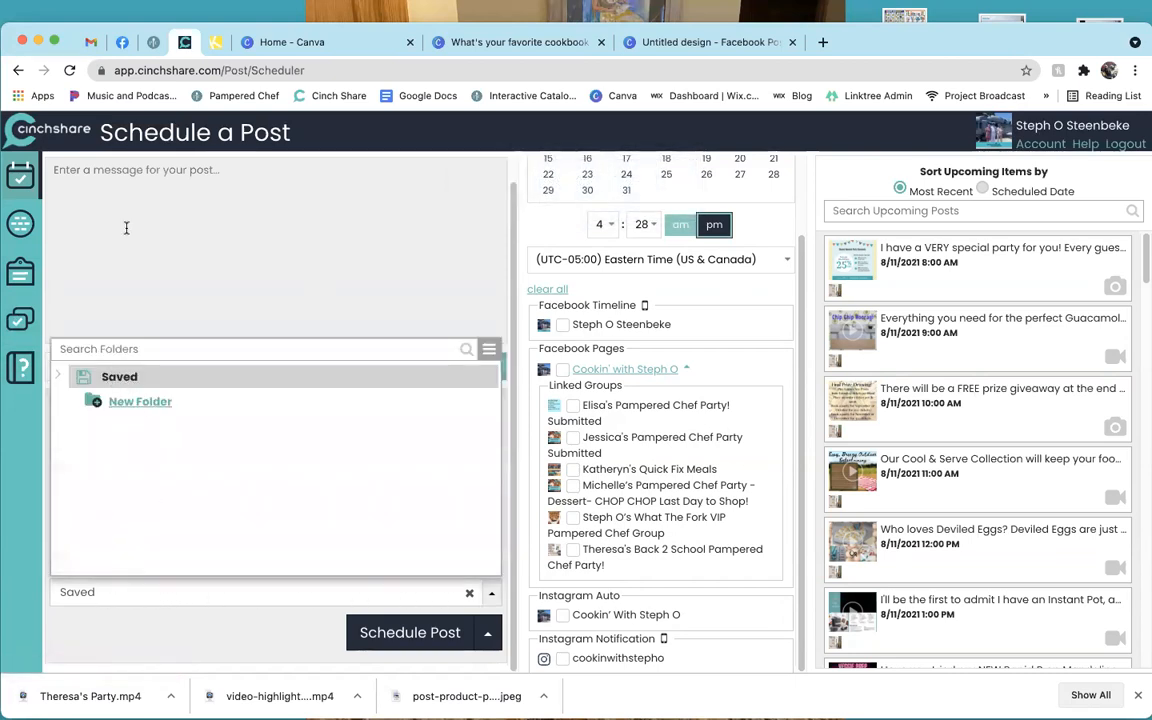
left_click(59, 213)
left_click(22, 320)
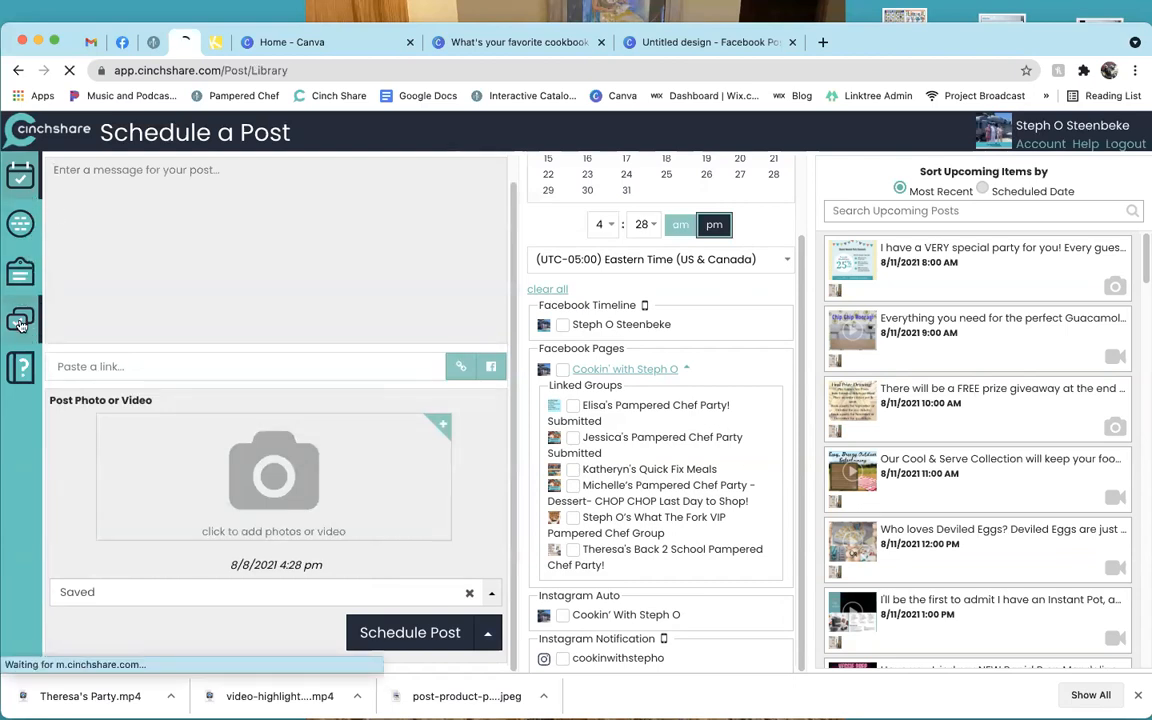
left_click(112, 216)
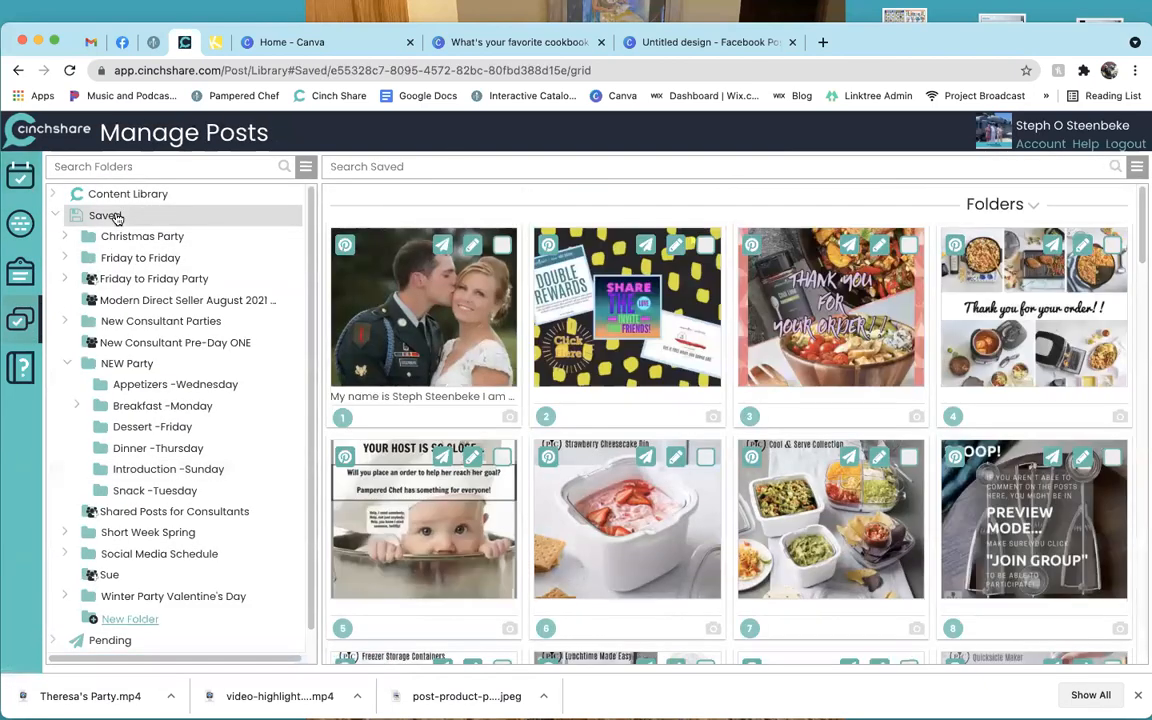
scroll(700, 475, "down", 15)
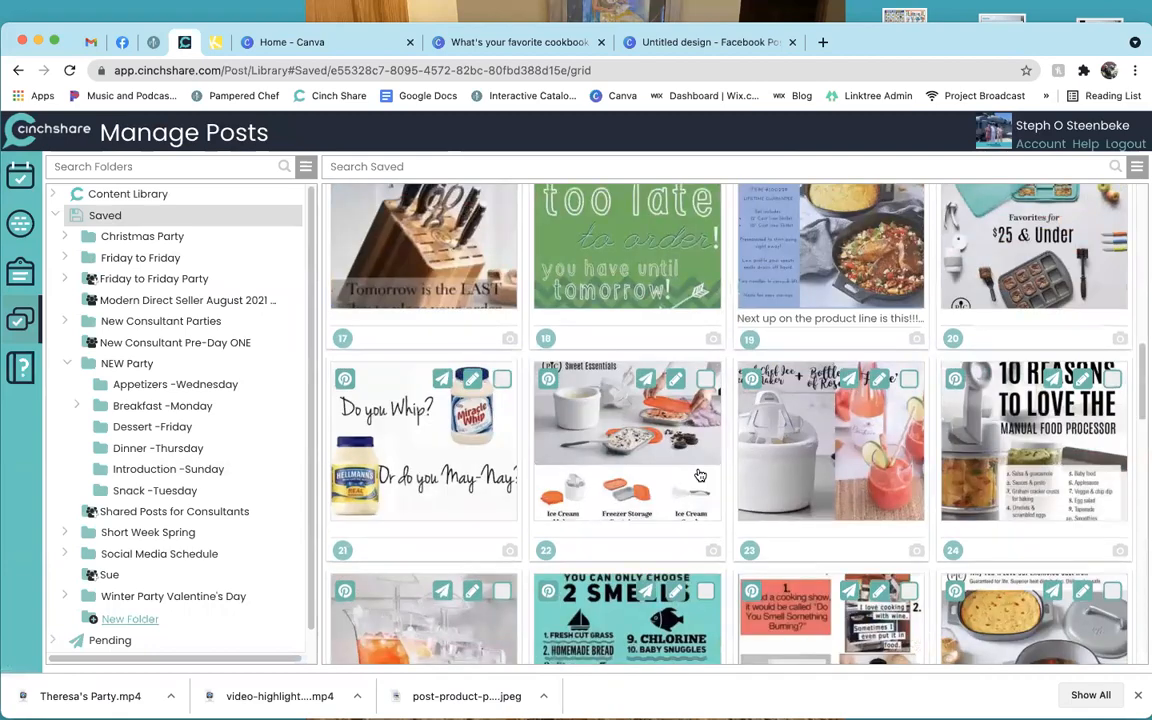
scroll(700, 475, "down", 20)
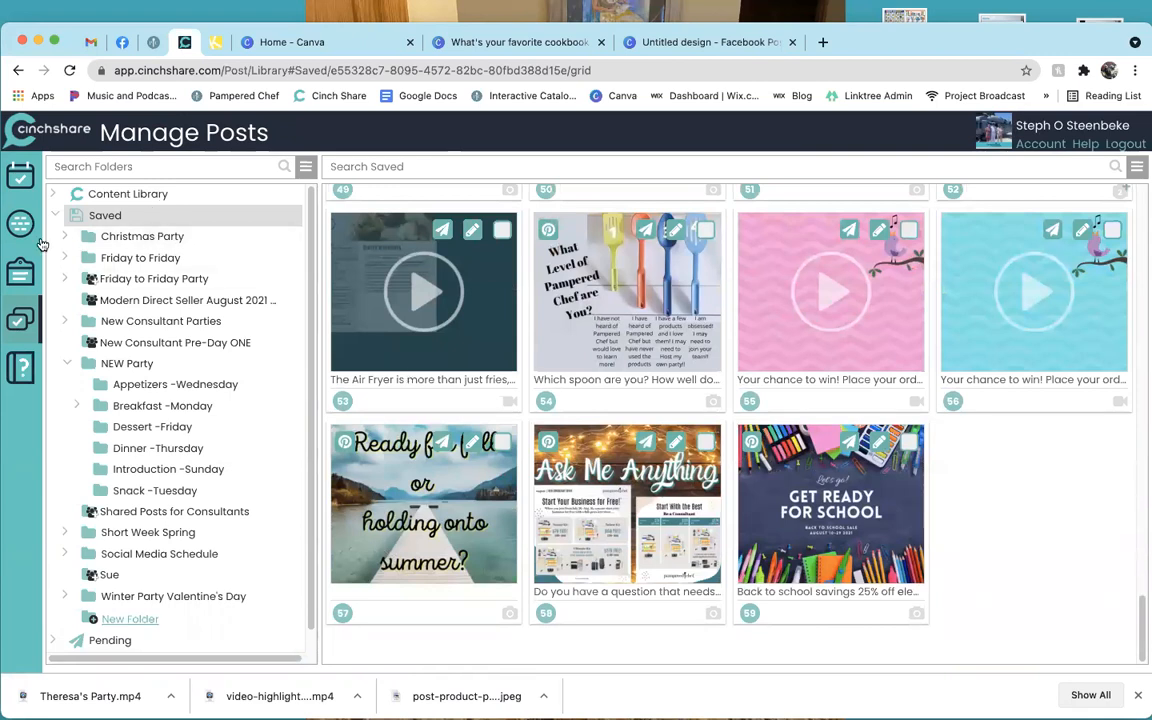
left_click(20, 177)
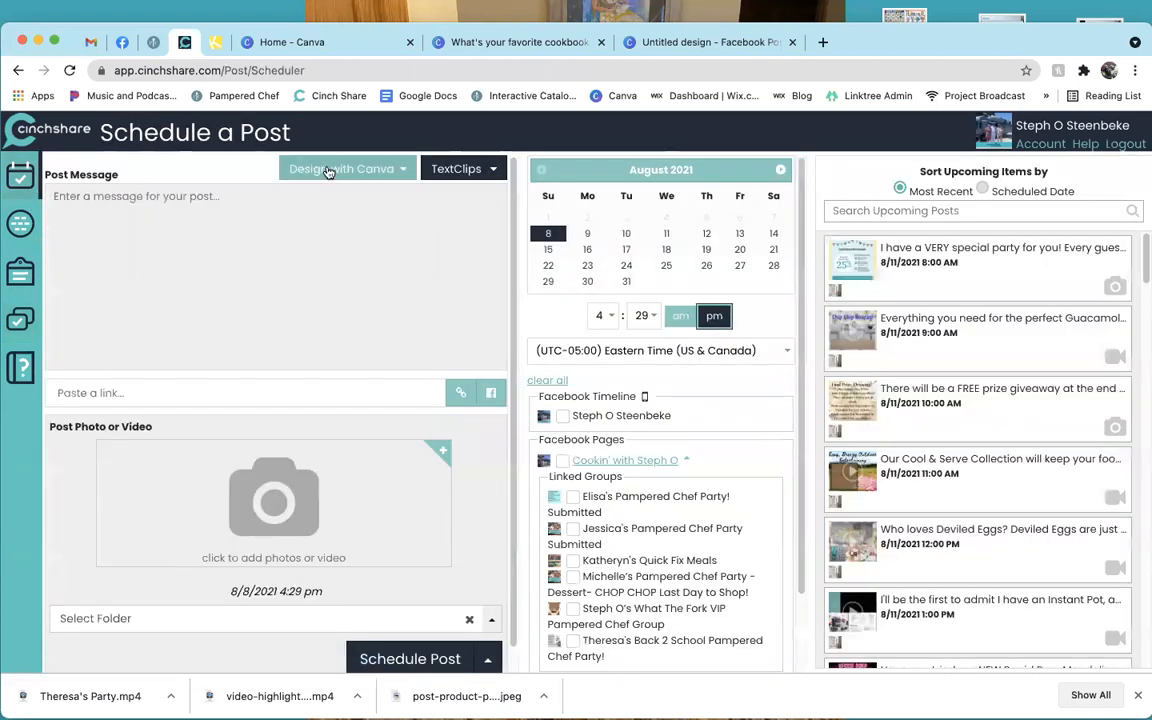
left_click(329, 172)
left_click(335, 196)
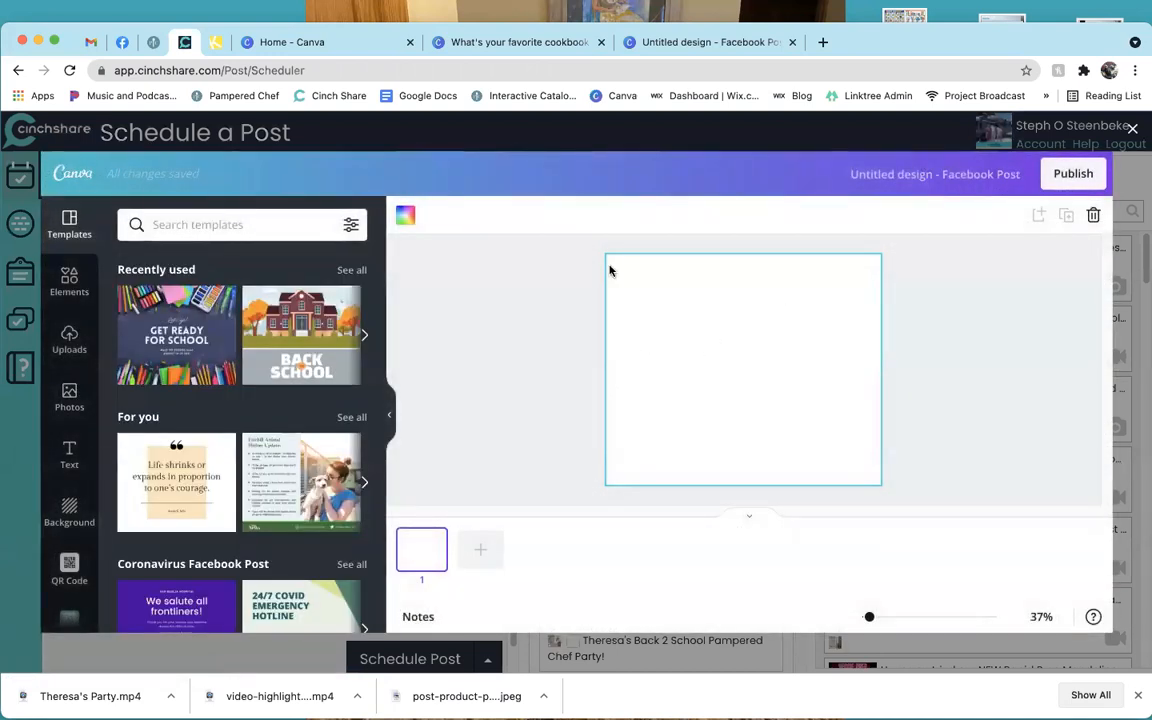
left_click(293, 42)
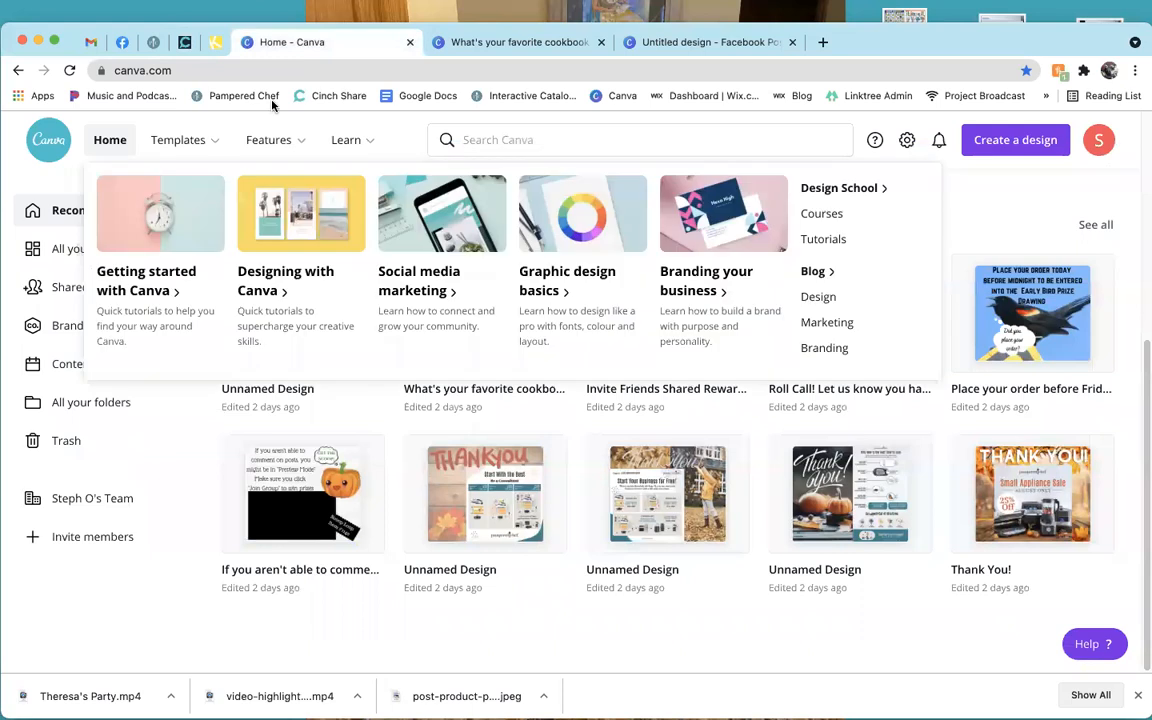
left_click(176, 44)
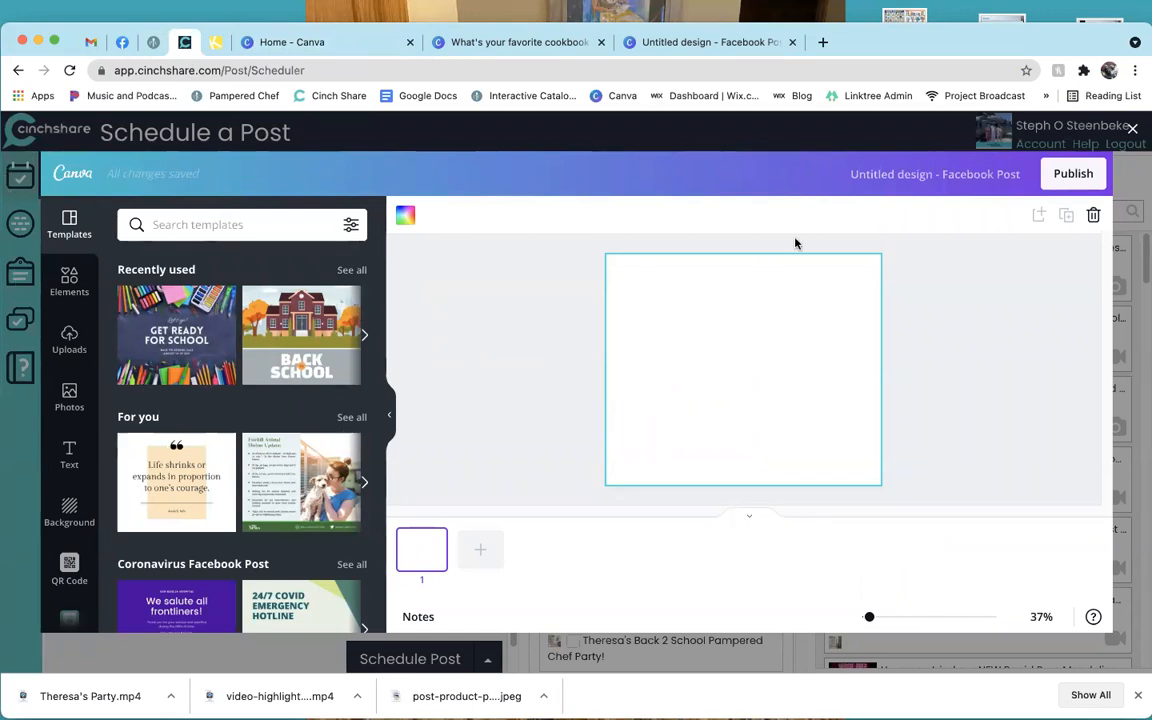
left_click(1134, 131)
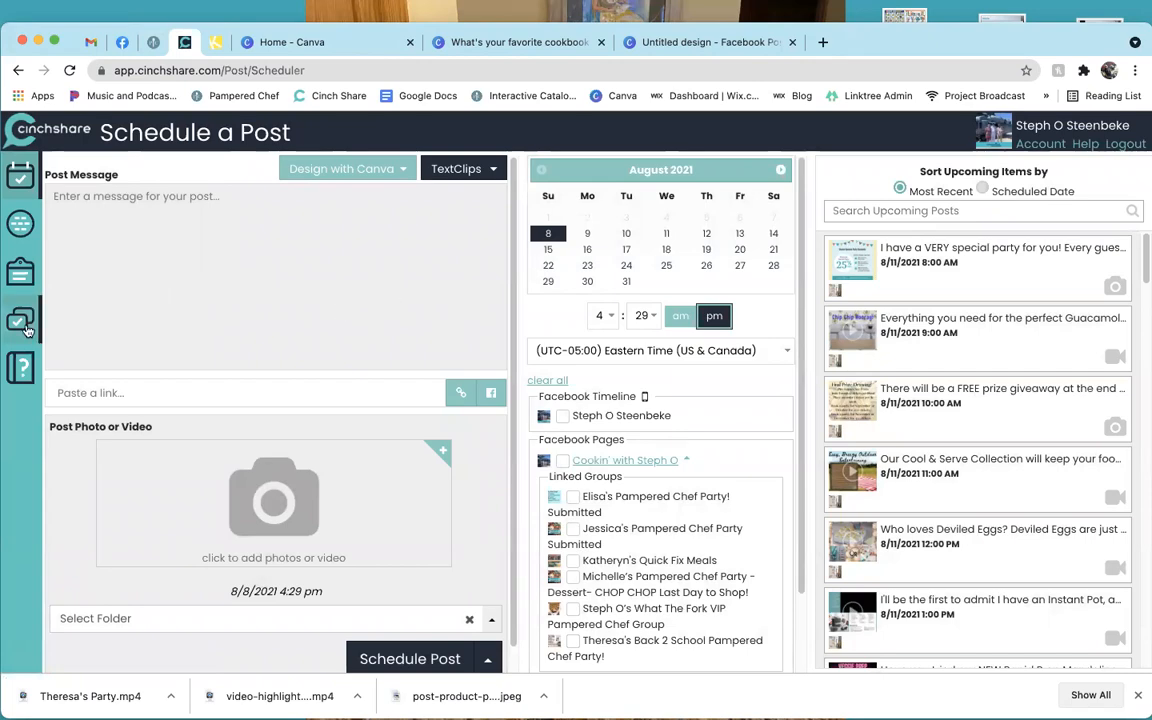
Scroll to the end of the Manage Posts library, then switch to the Home - Canva tab.
left_click(20, 315)
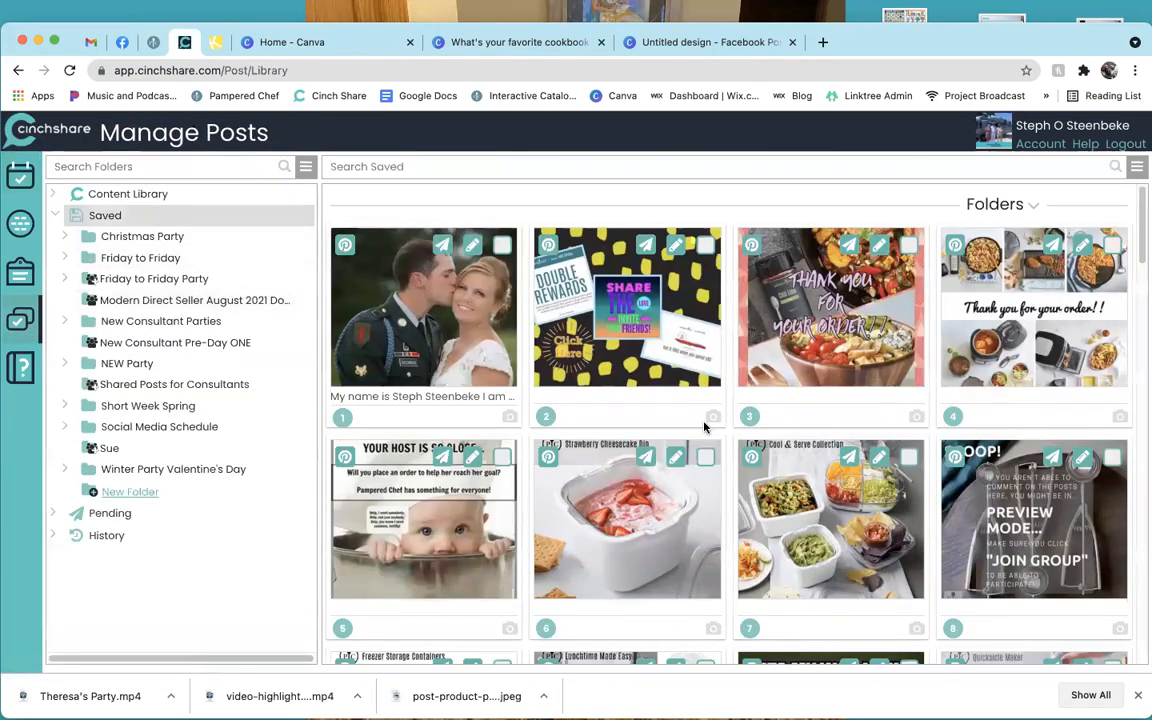
scroll(706, 427, "down", 20)
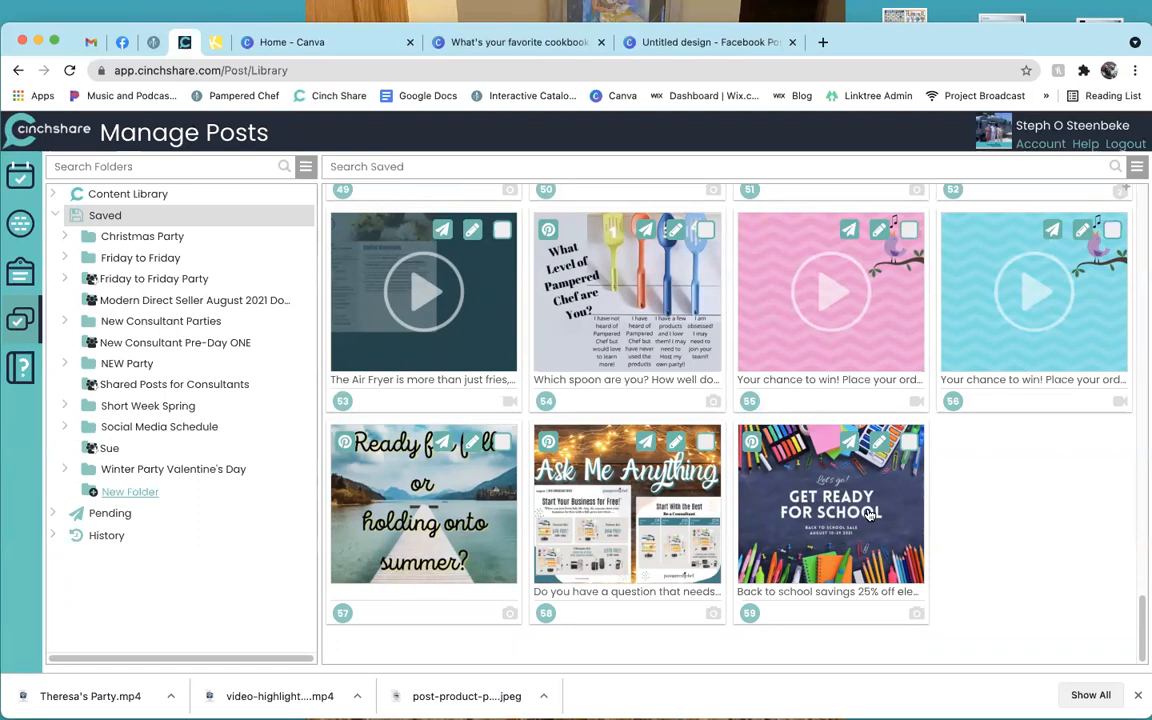
left_click(294, 42)
mouse_move(268, 140)
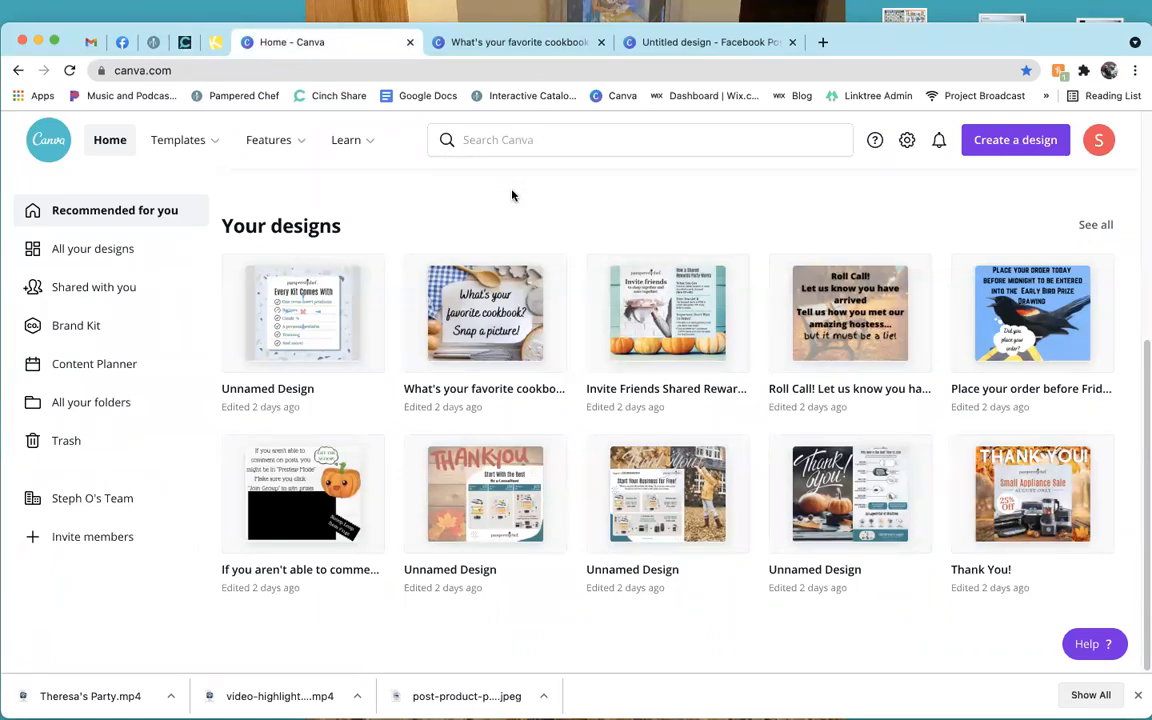
Close the Untitled Facebook Post design, confirming Leave, and close the cookbook design tab.
left_click(792, 42)
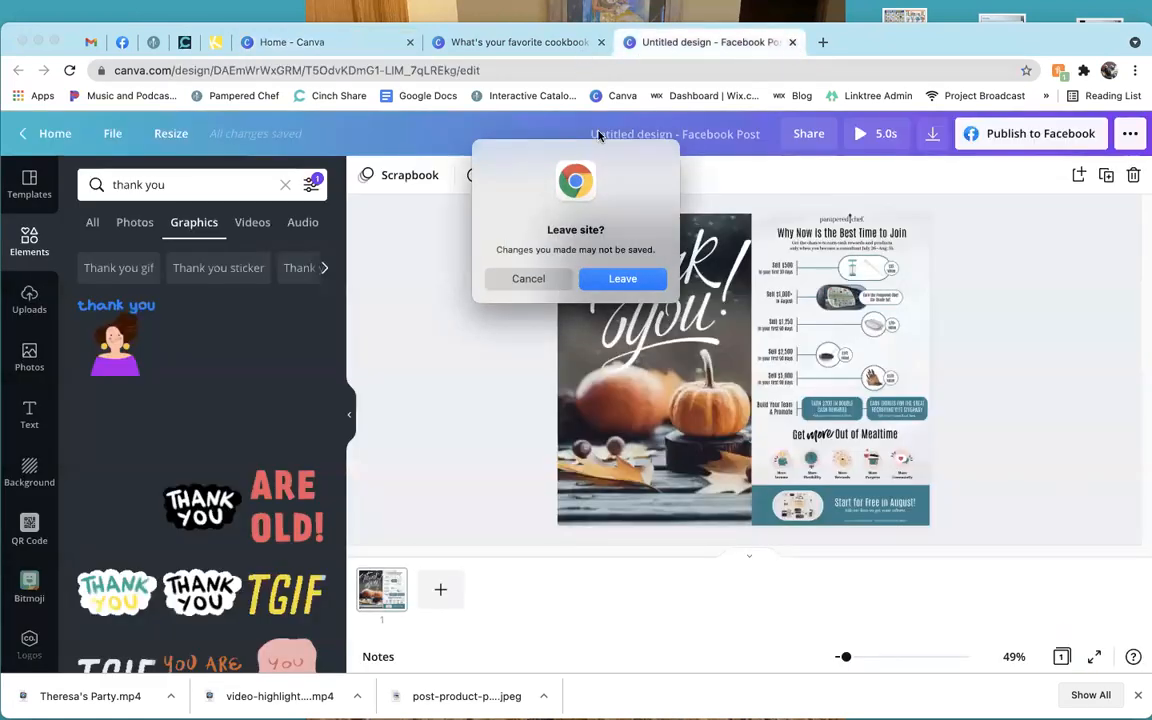
left_click(623, 280)
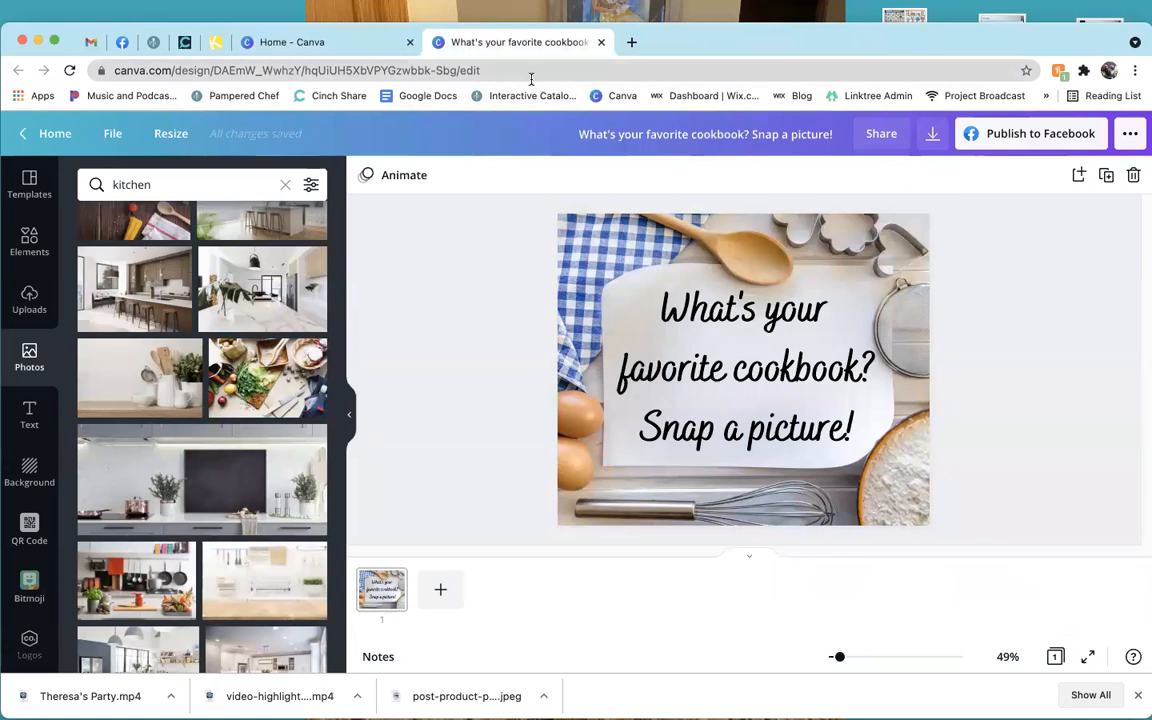
right_click(429, 50)
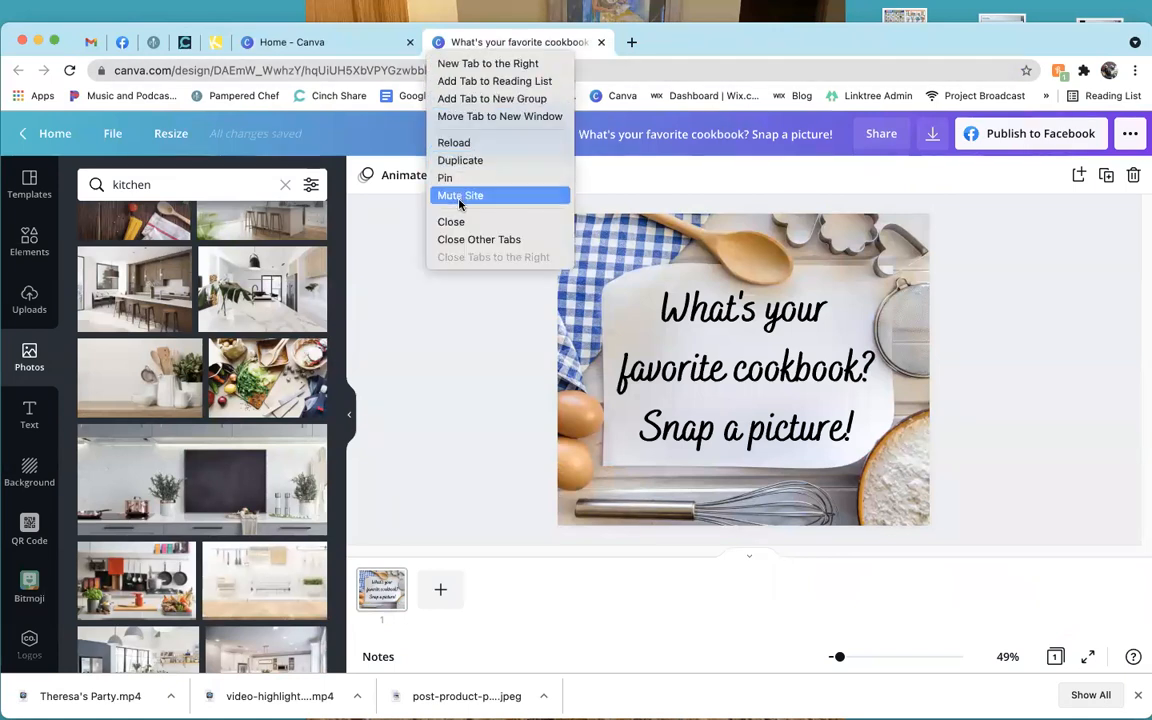
left_click(459, 229)
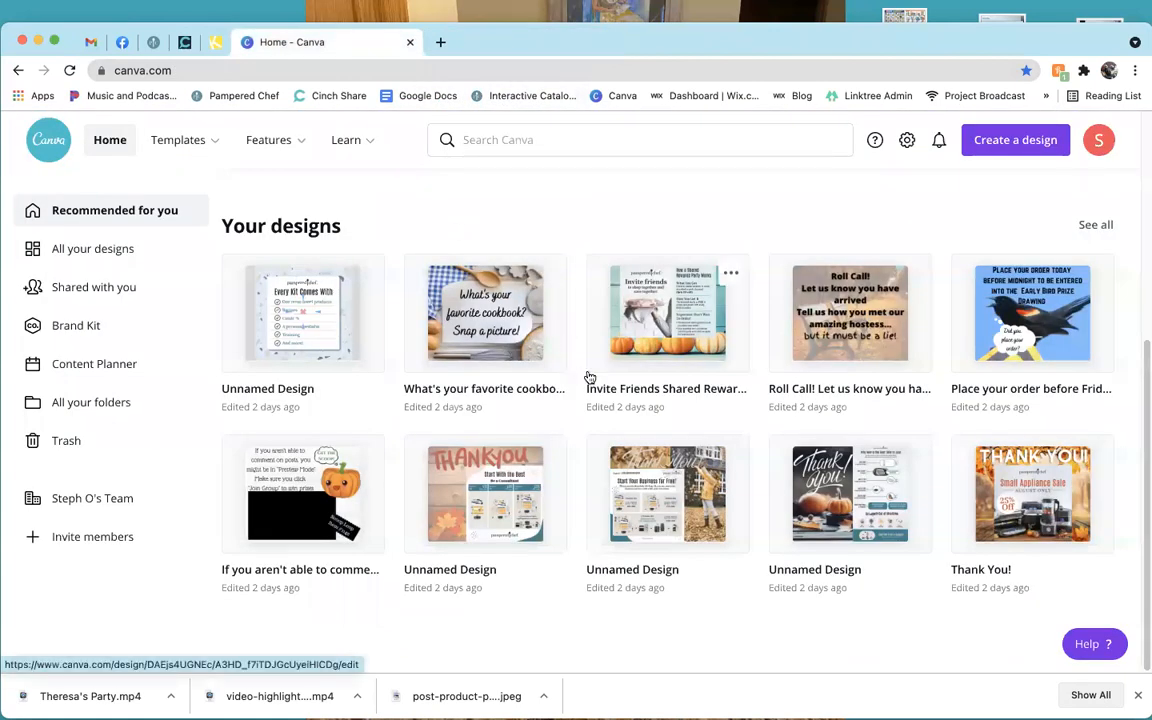
Browse the All your designs list, then go back to the Canva Home page.
left_click(149, 258)
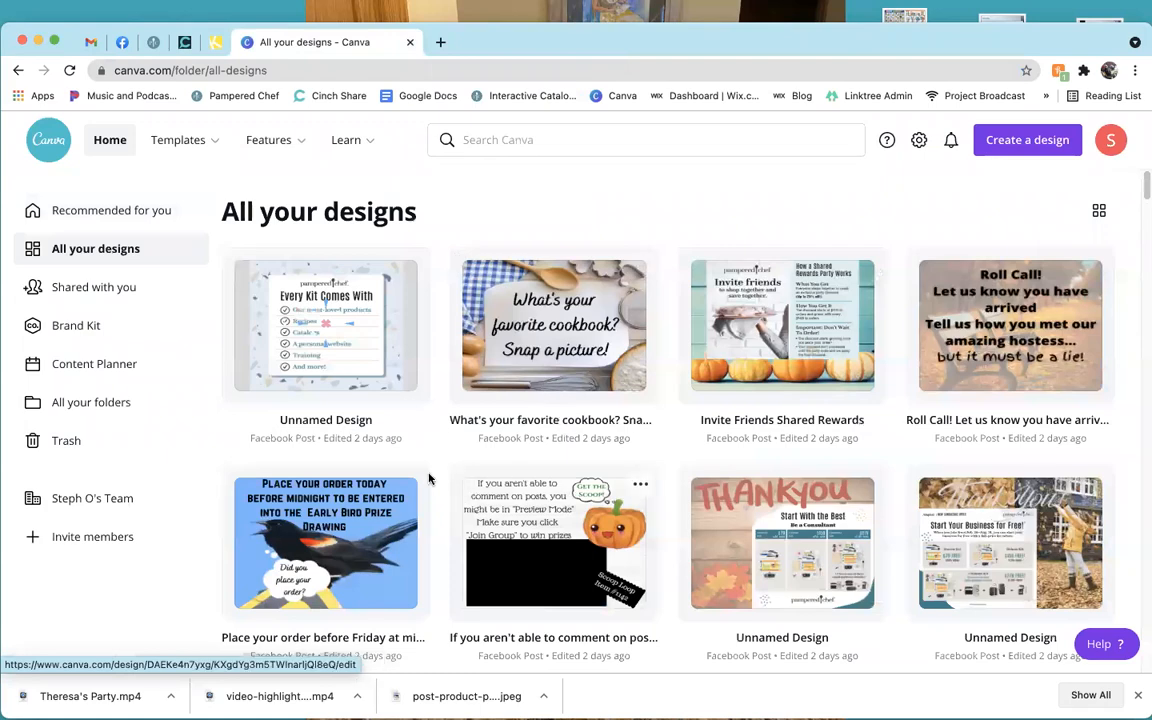
scroll(429, 475, "down", 3)
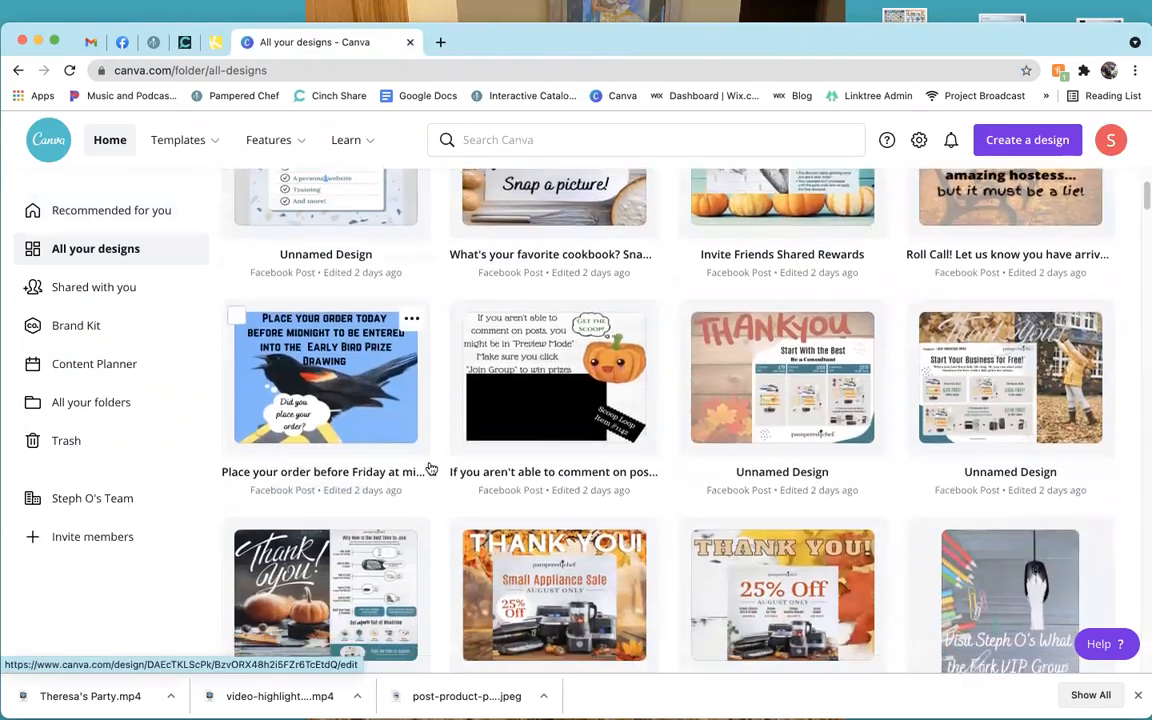
scroll(429, 466, "down", 2)
scroll(433, 463, "down", 3)
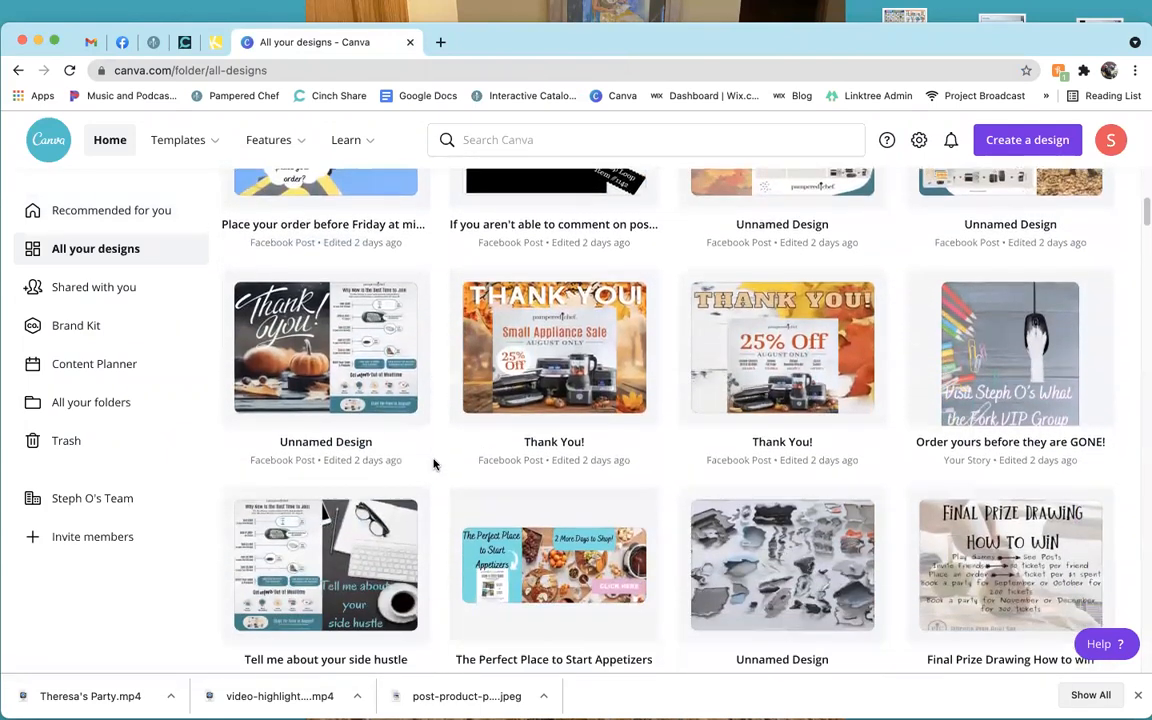
scroll(433, 463, "down", 1)
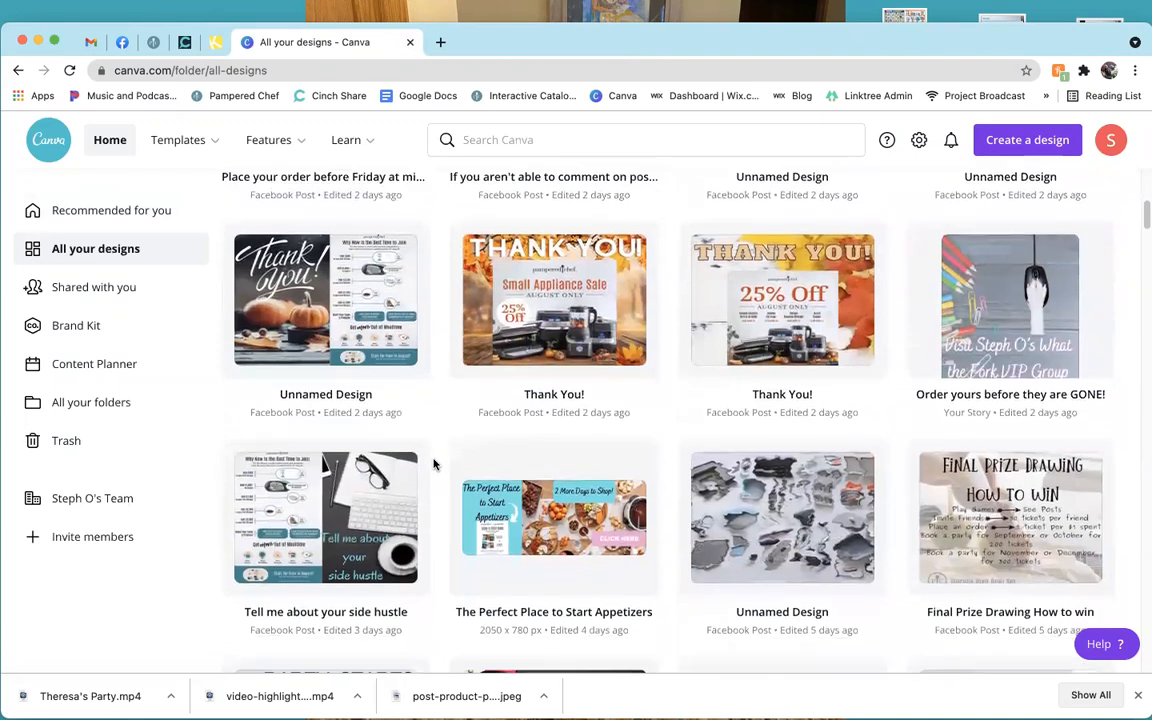
scroll(433, 463, "down", 2)
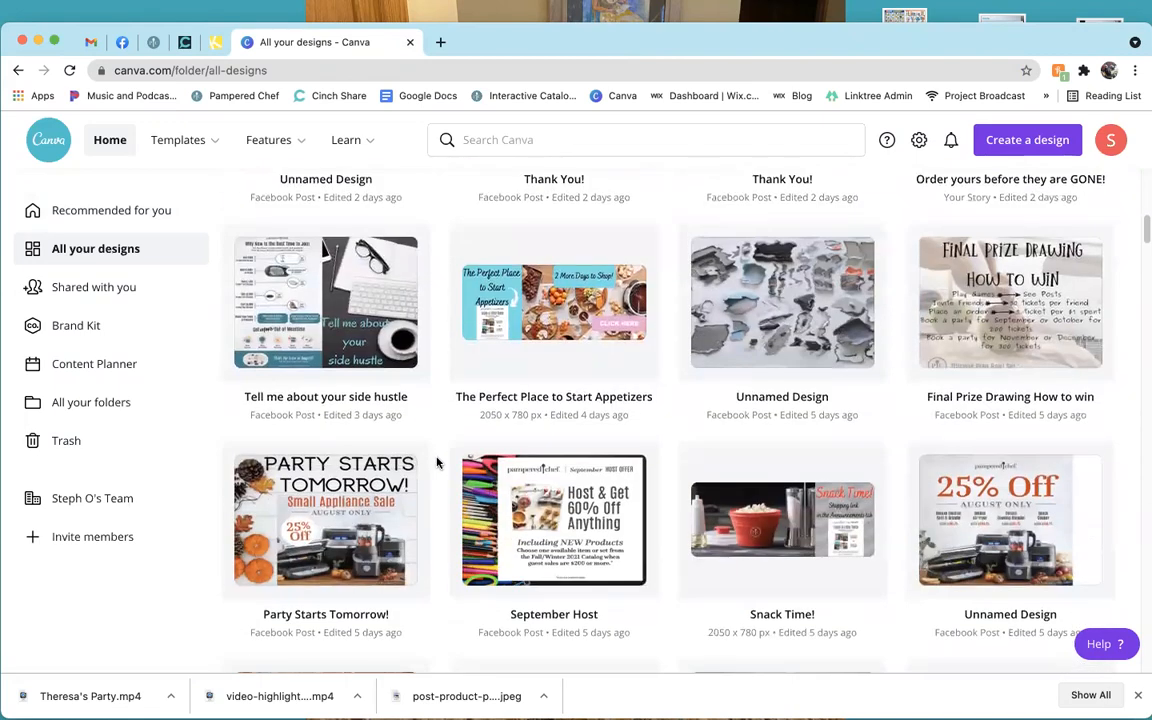
scroll(437, 458, "down", 1)
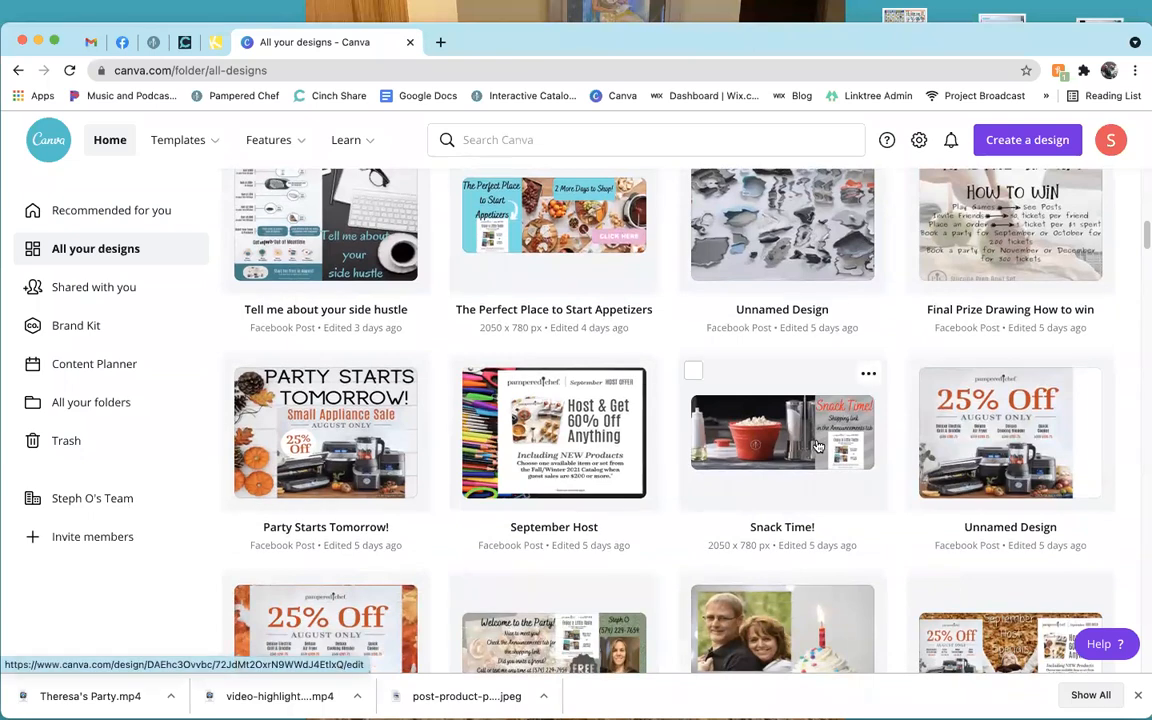
scroll(815, 445, "up", 10)
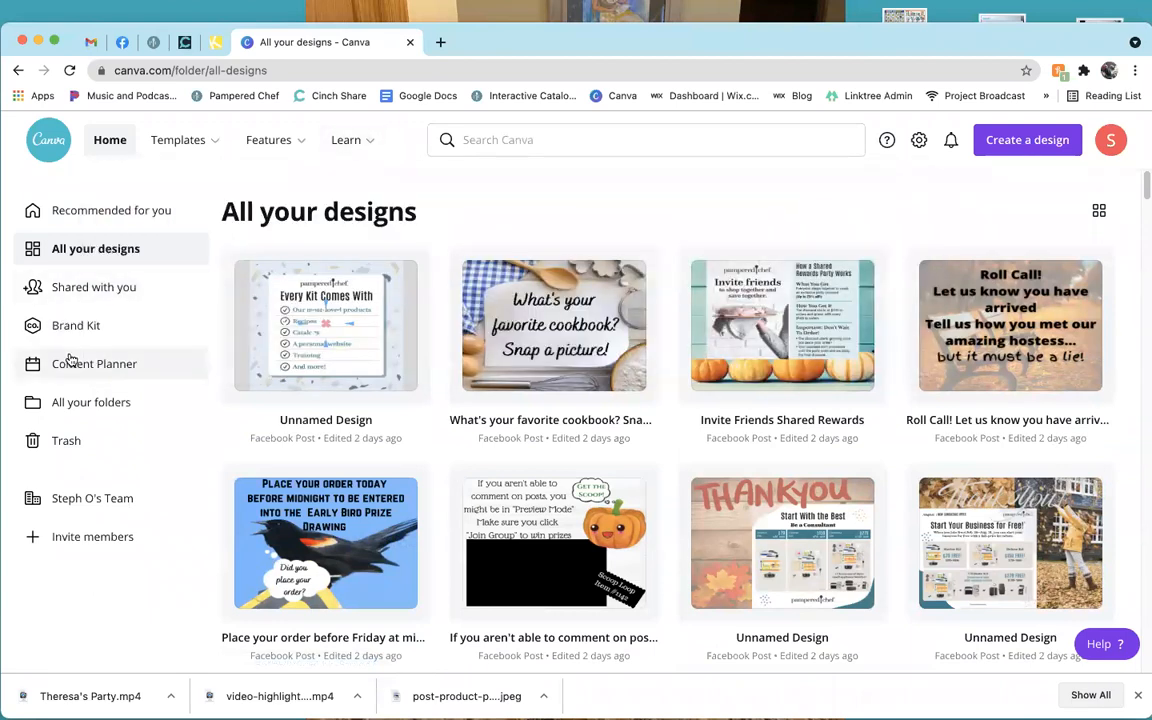
left_click(113, 141)
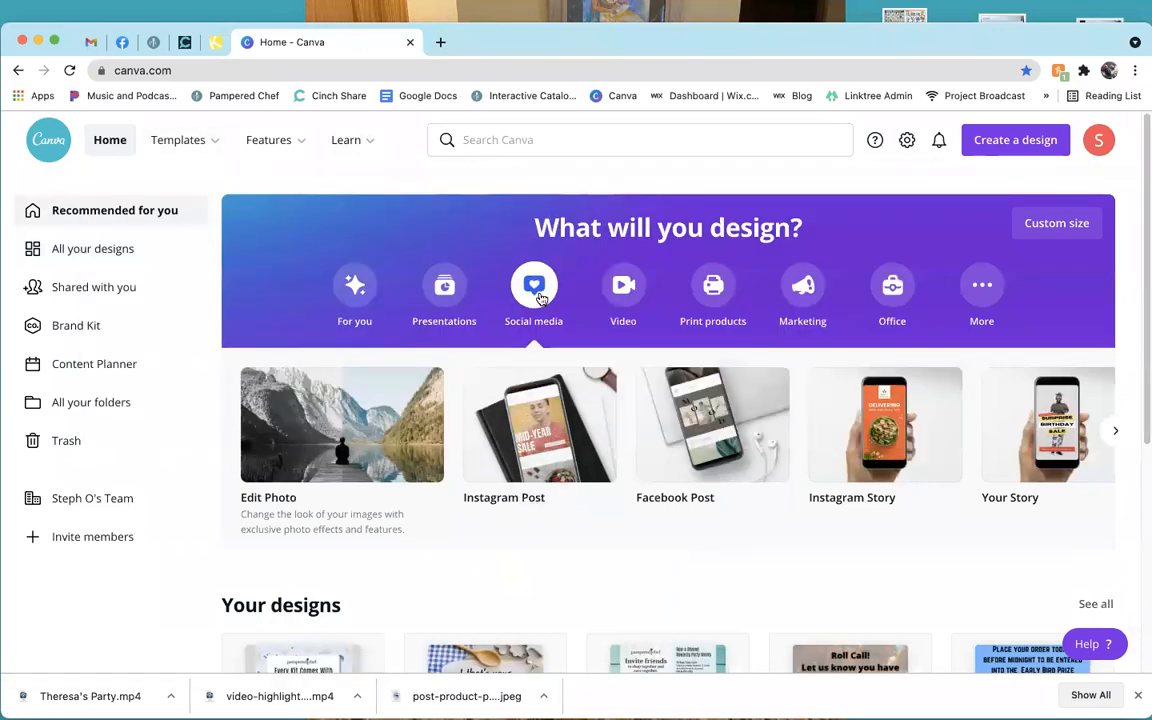
Open a new blank Facebook Cover design from the Social media carousel.
left_click(1115, 431)
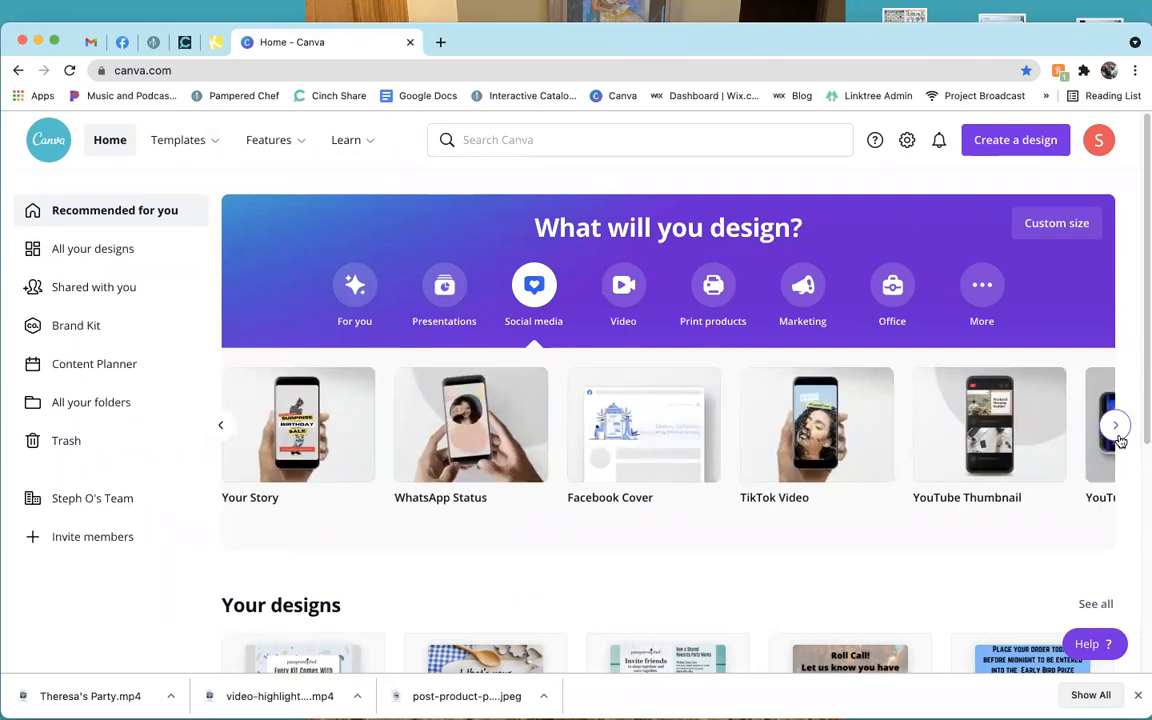
left_click(661, 447)
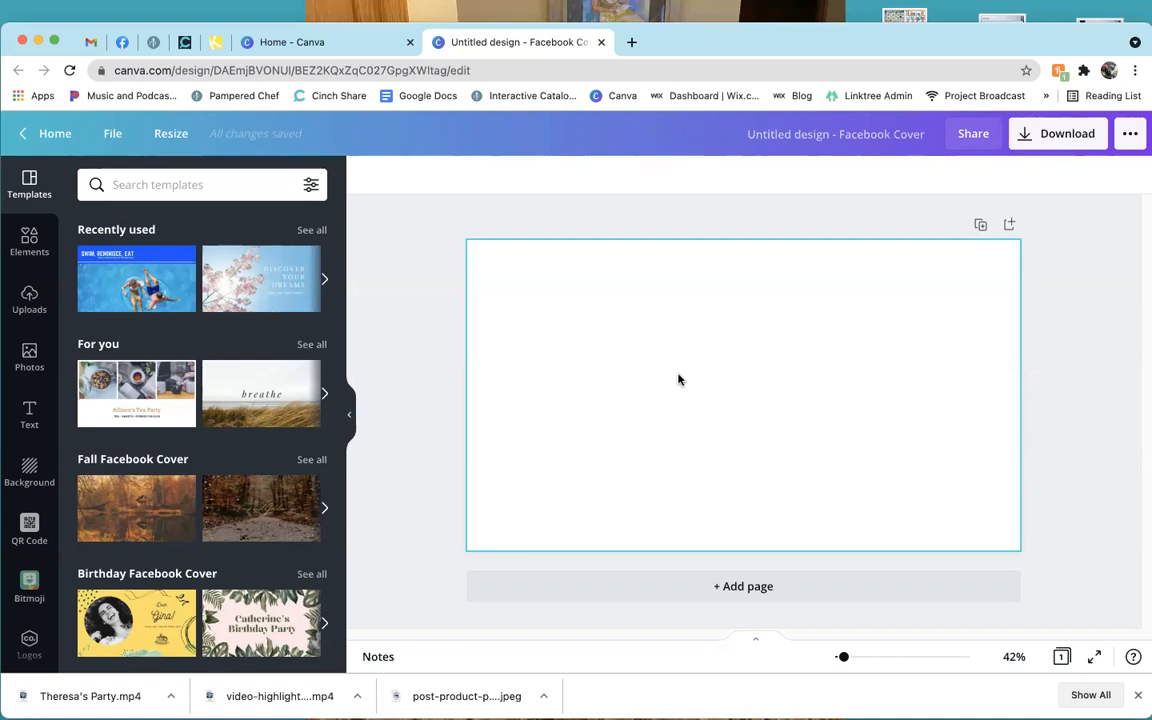
Change the custom size from 1640 wide to 2050 × 780 px and apply the resize.
left_click(160, 135)
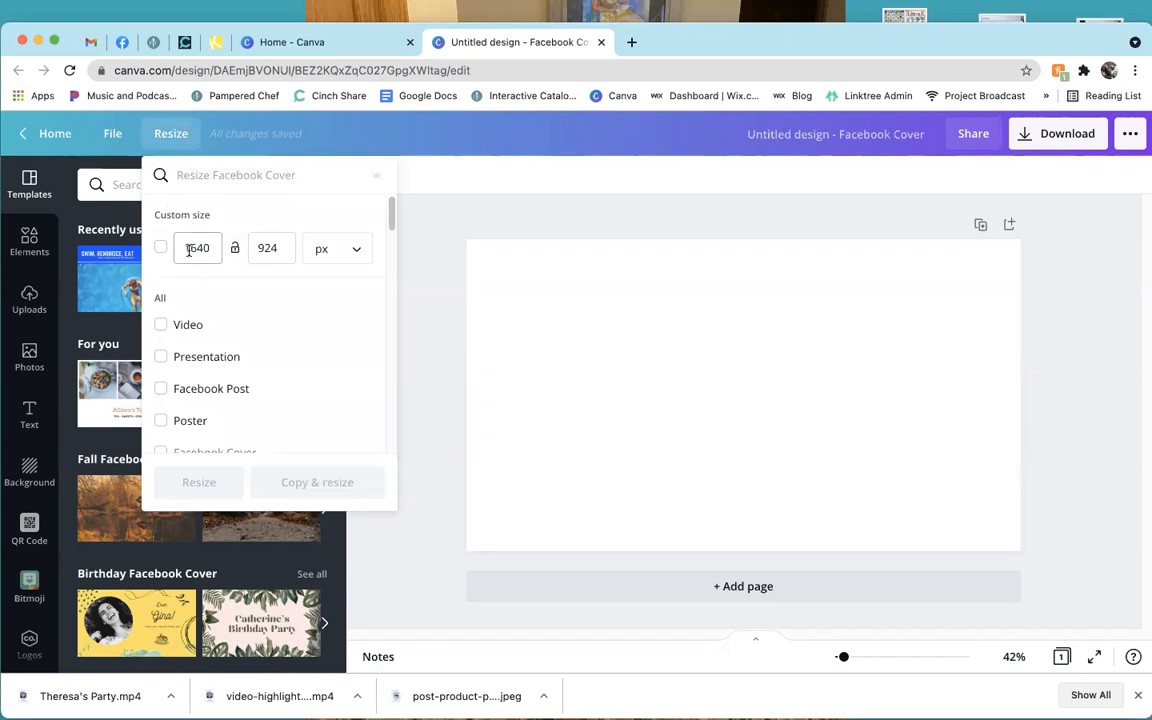
double_click(189, 249)
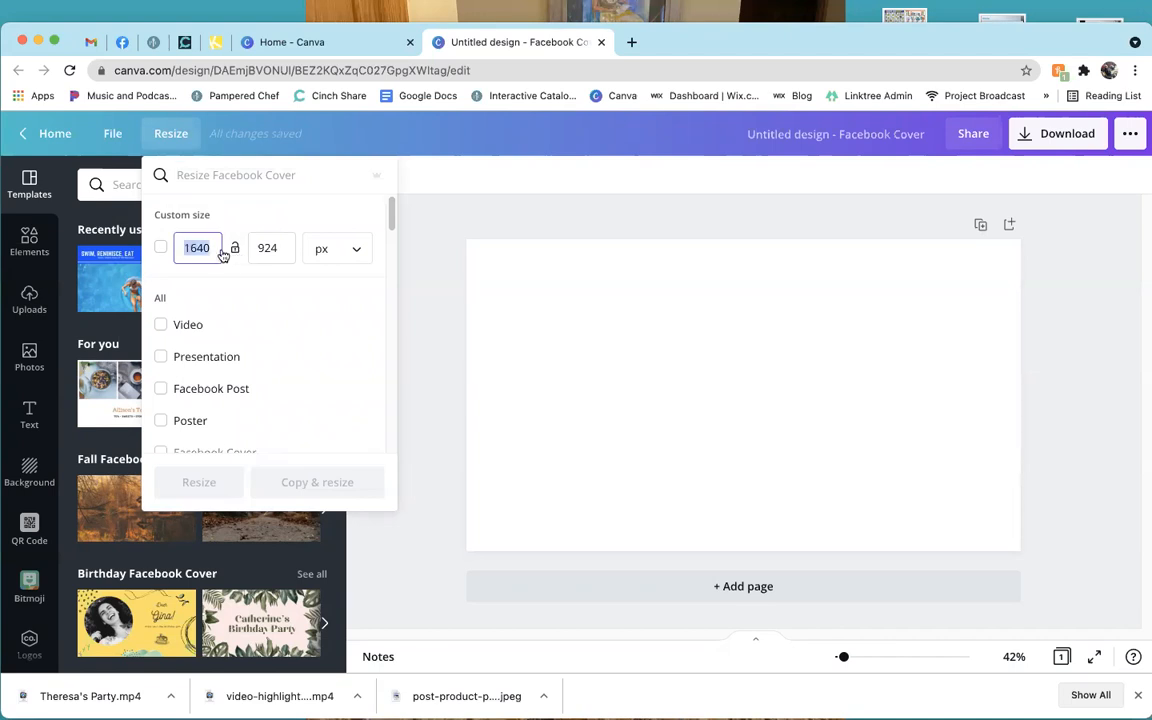
type("2050")
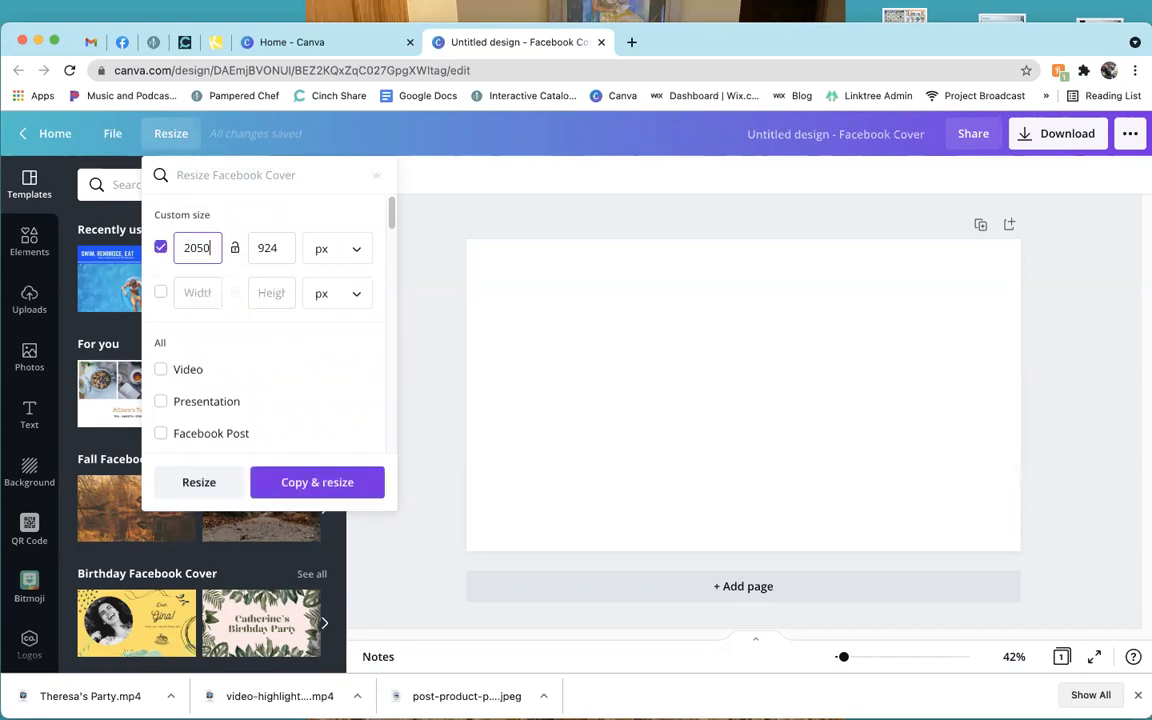
key("Tab")
key("Tab")
type("780")
key("Tab")
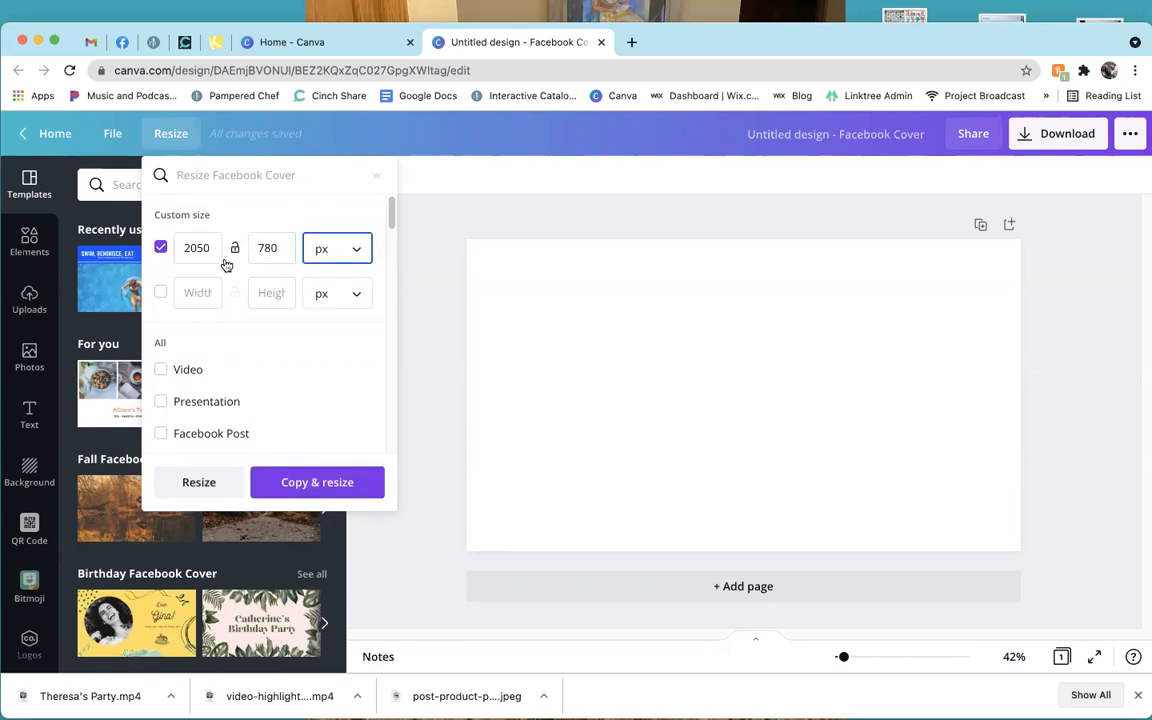
left_click(198, 483)
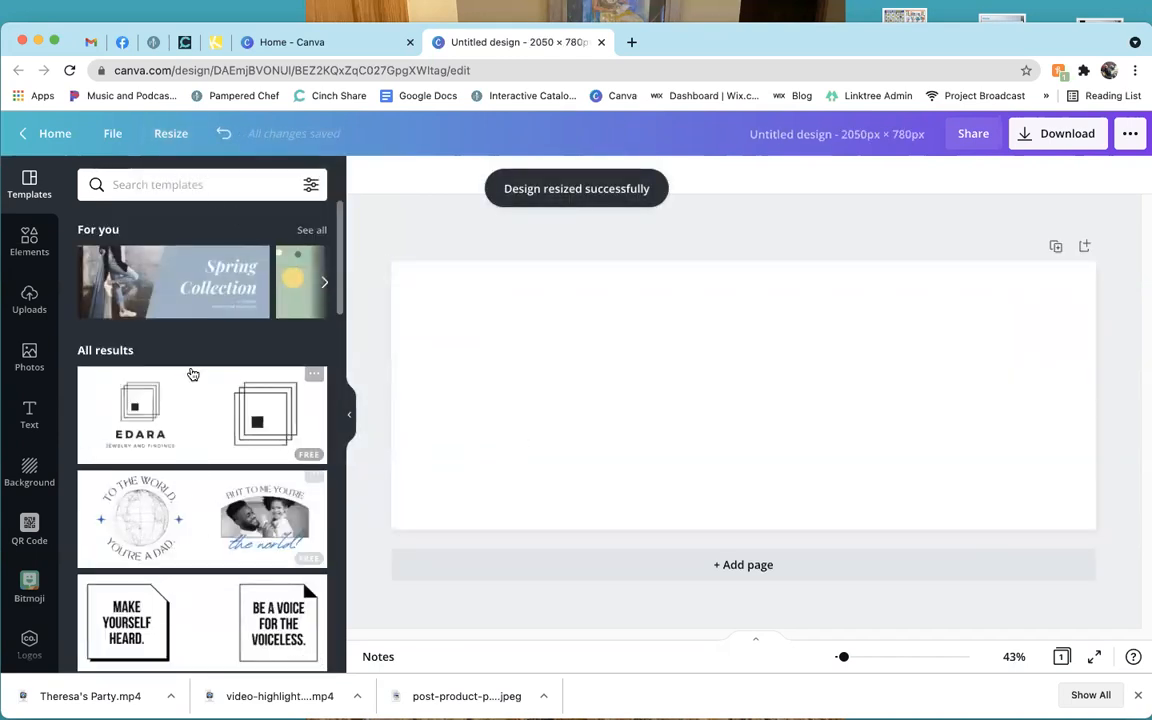
Search templates for 'autumn' and apply the Autumn Is Here template to the cover.
left_click(217, 192)
type("autumn")
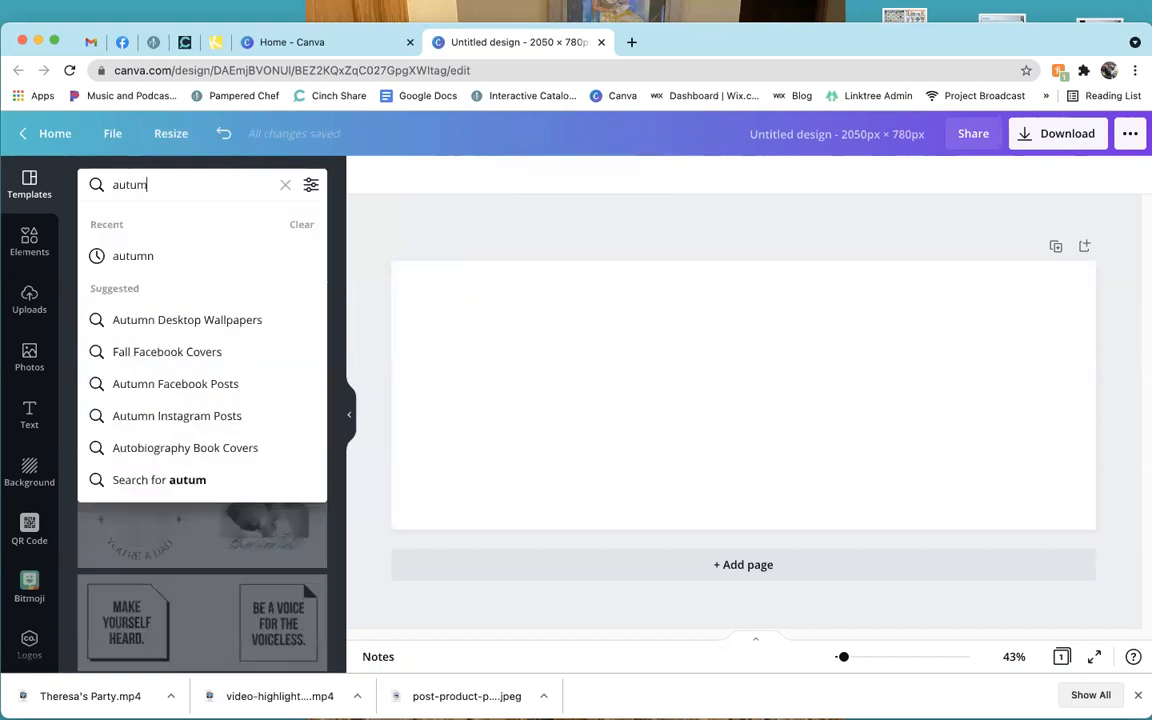
key("Return")
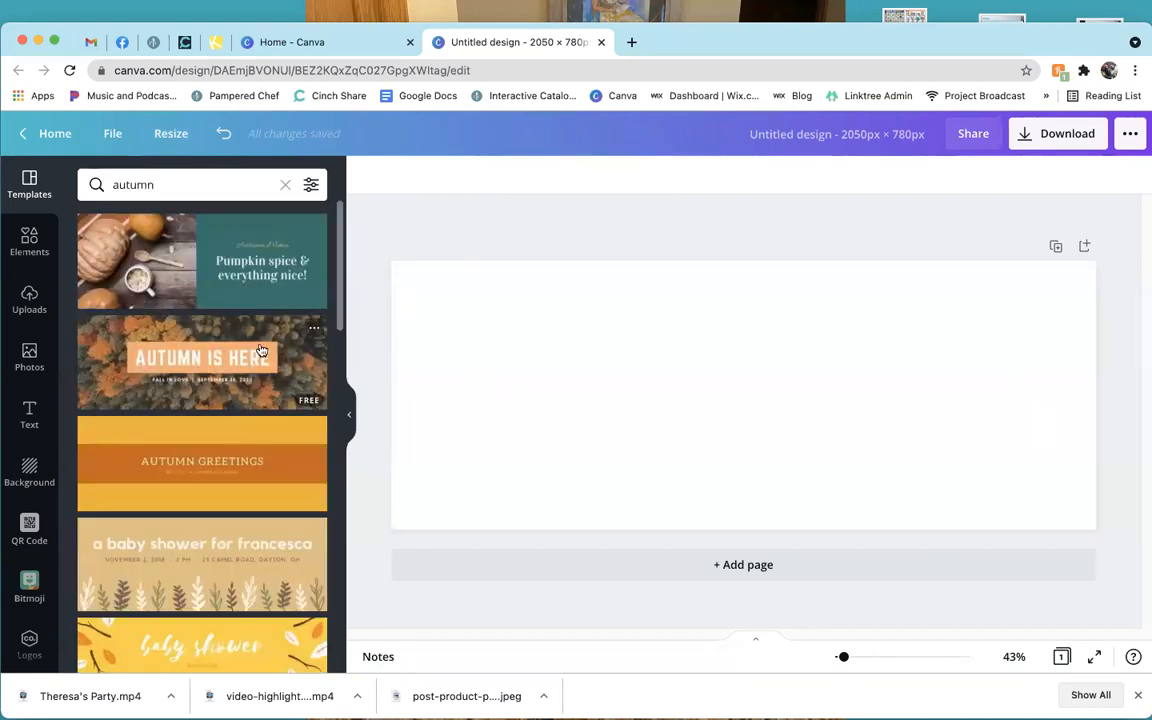
left_click(293, 347)
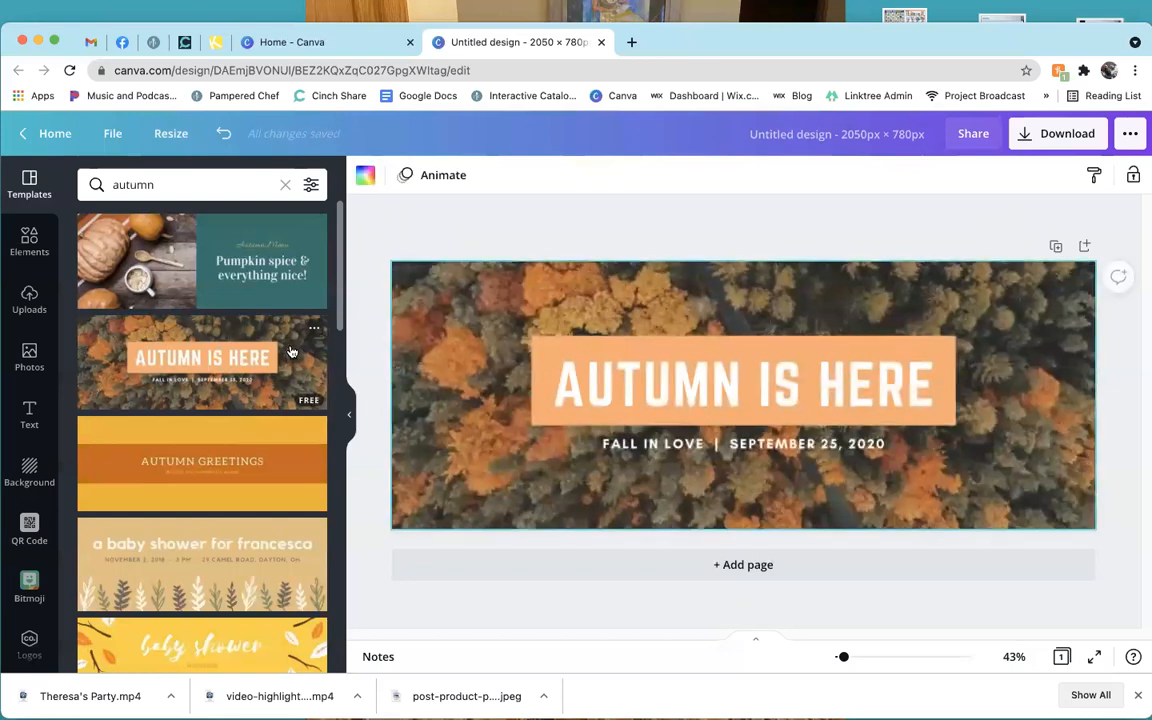
Browse the remaining autumn template results, then show the Uploads panel.
scroll(221, 409, "down", 1)
scroll(221, 409, "down", 5)
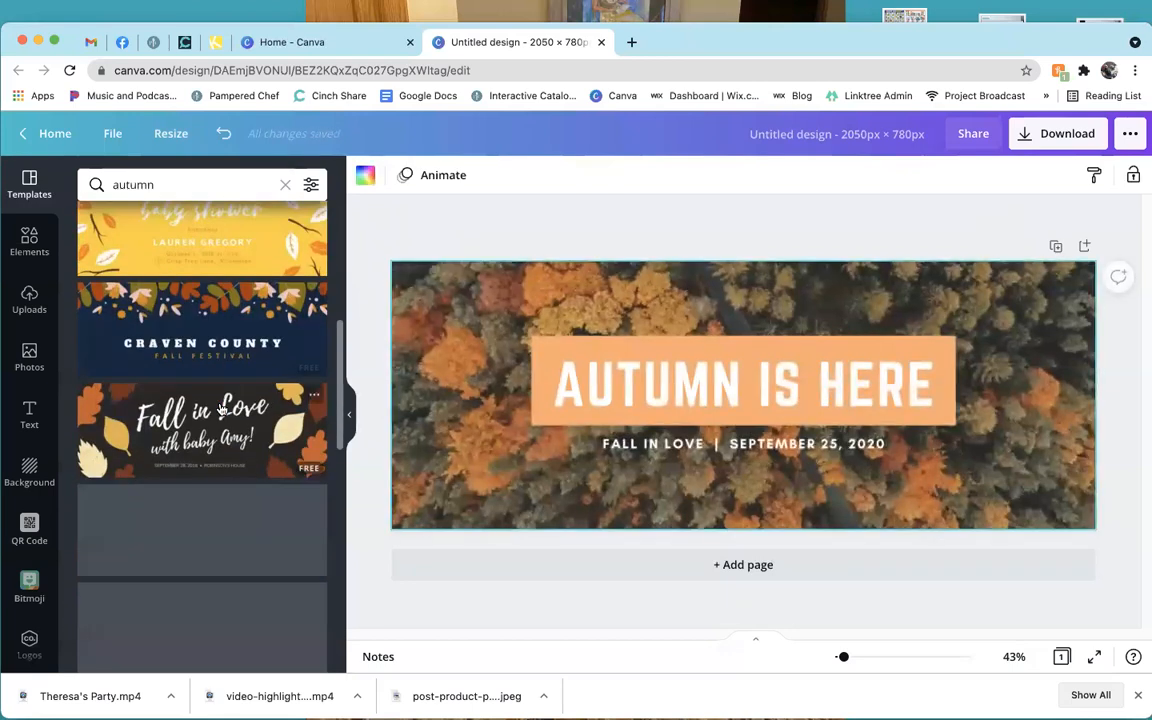
scroll(221, 409, "down", 5)
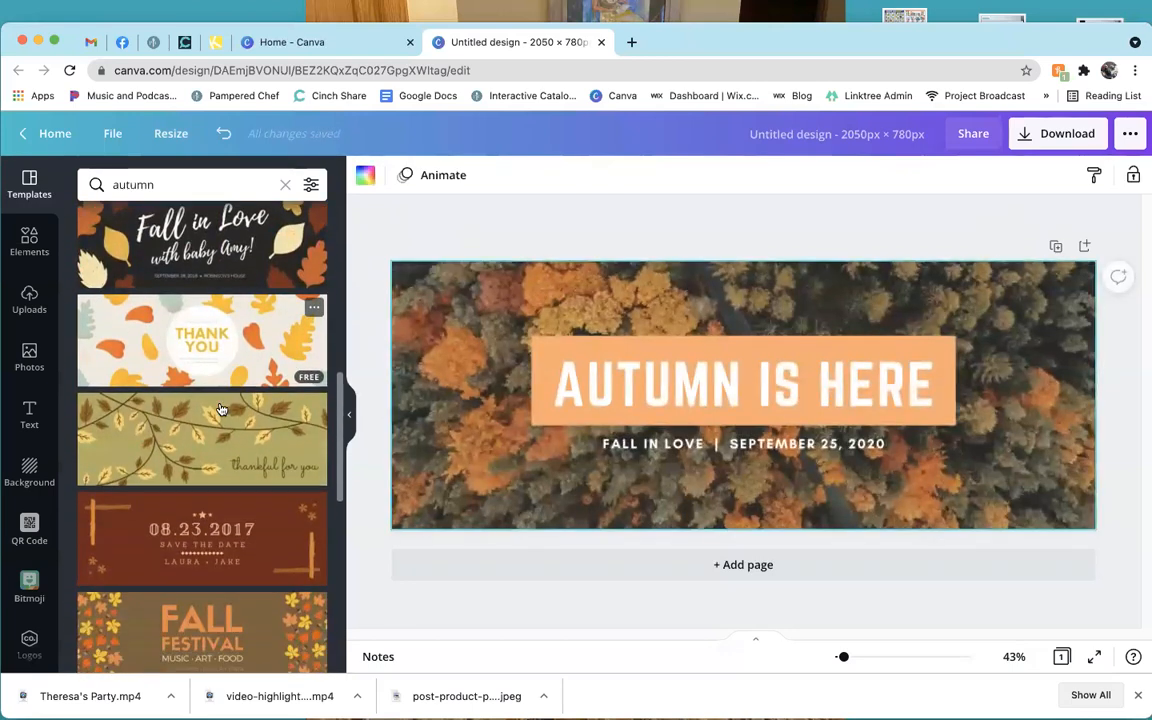
scroll(221, 409, "down", 2)
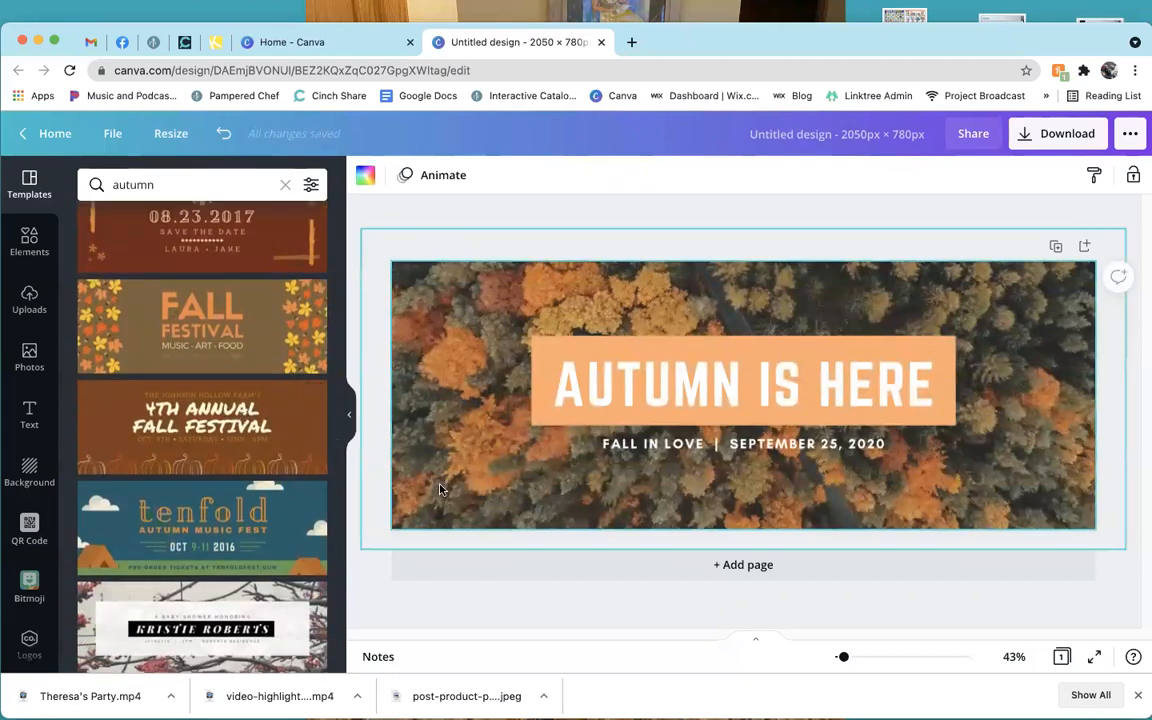
scroll(222, 458, "down", 4)
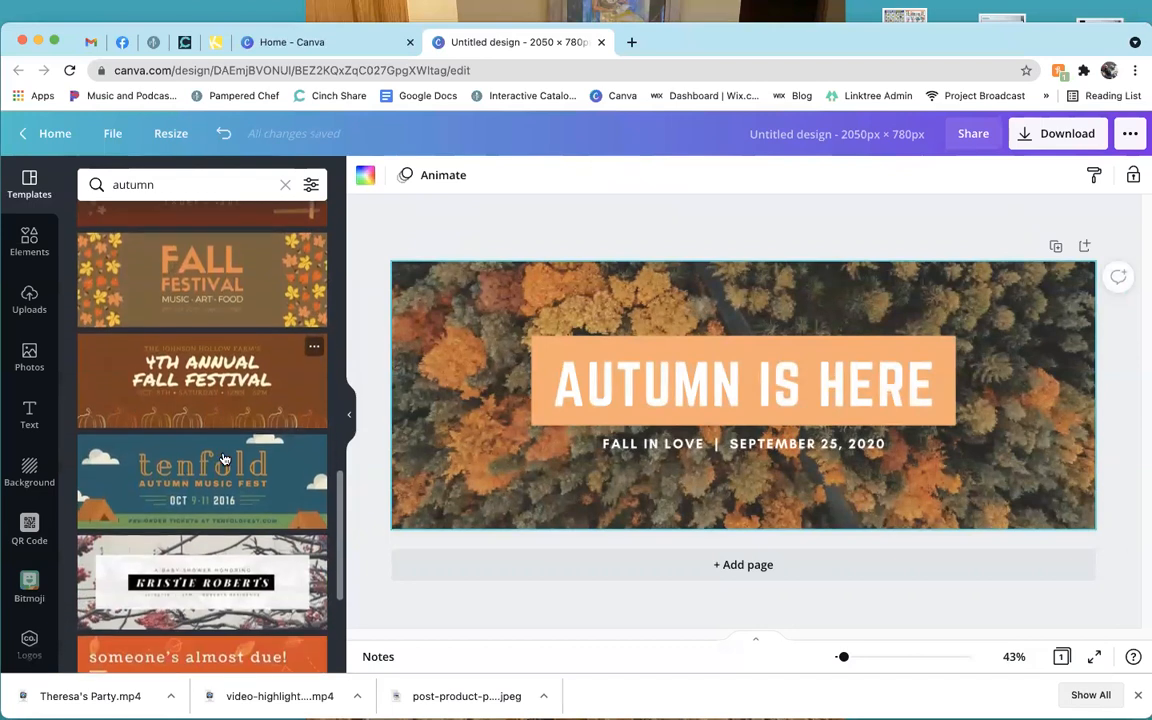
scroll(224, 459, "down", 1)
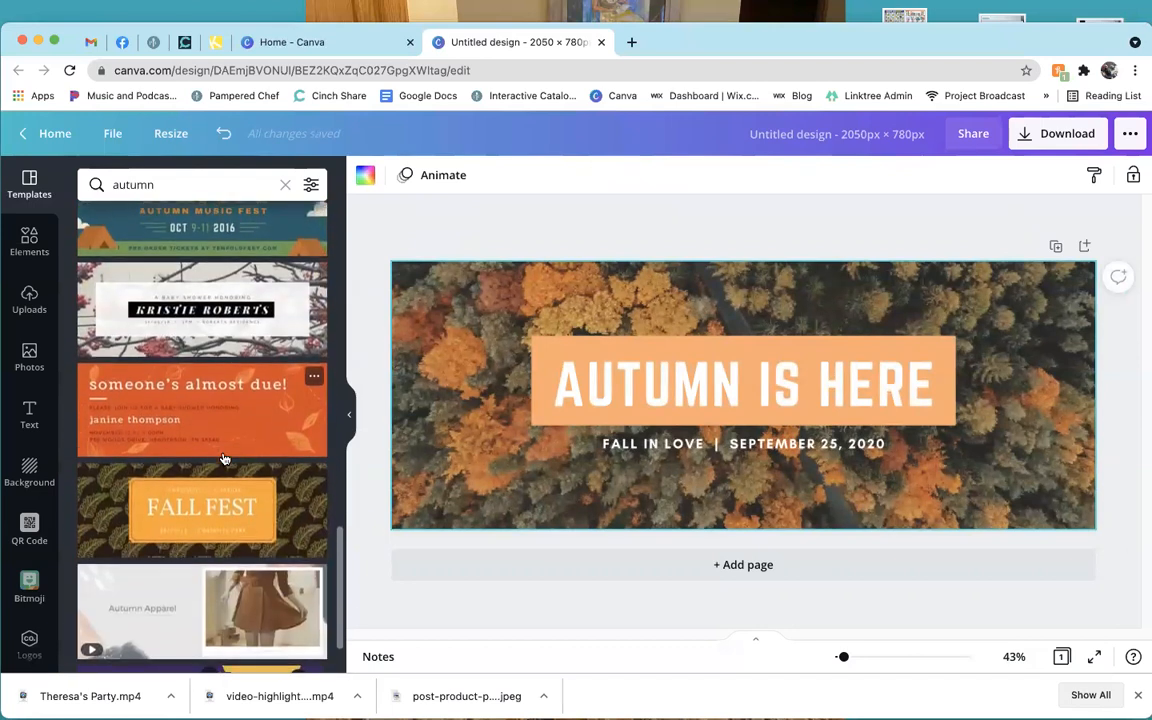
scroll(224, 459, "down", 1)
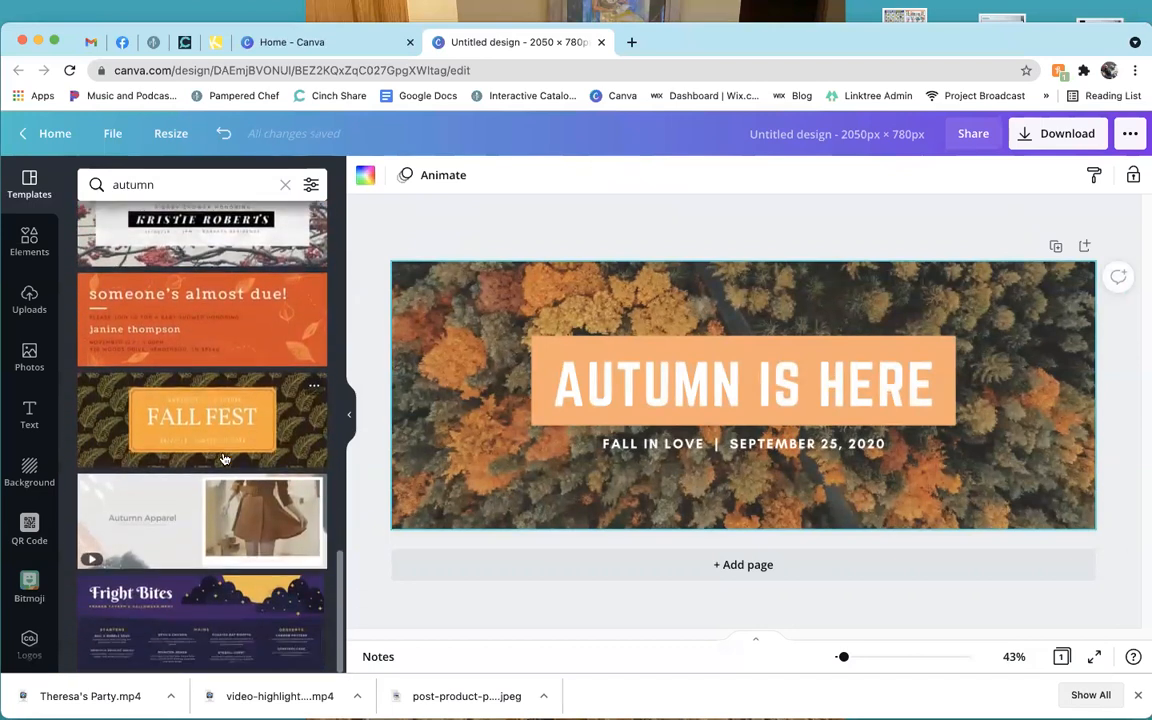
scroll(224, 459, "up", 4)
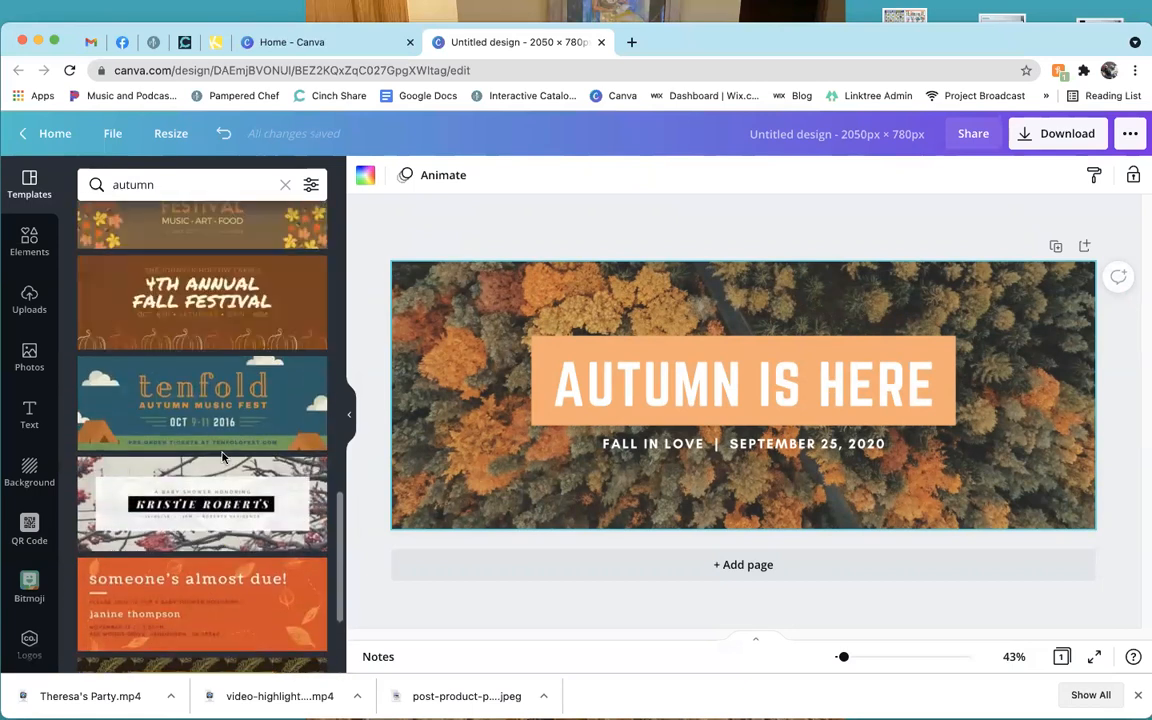
scroll(224, 459, "up", 2)
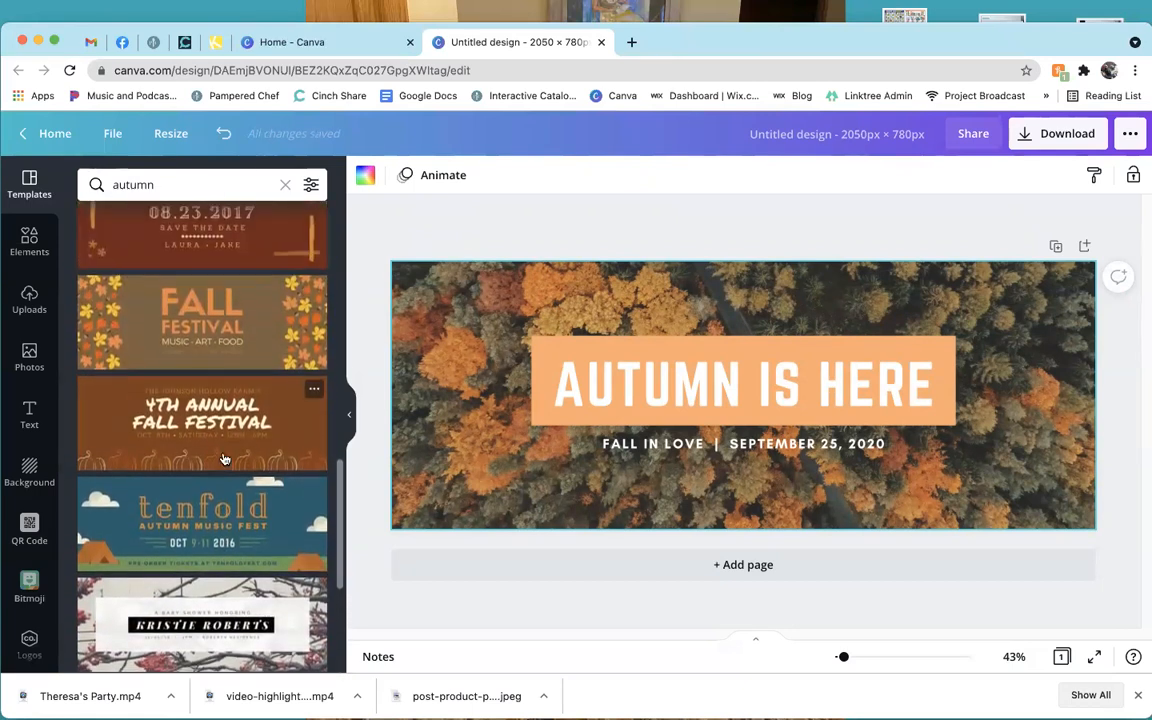
scroll(224, 459, "up", 1)
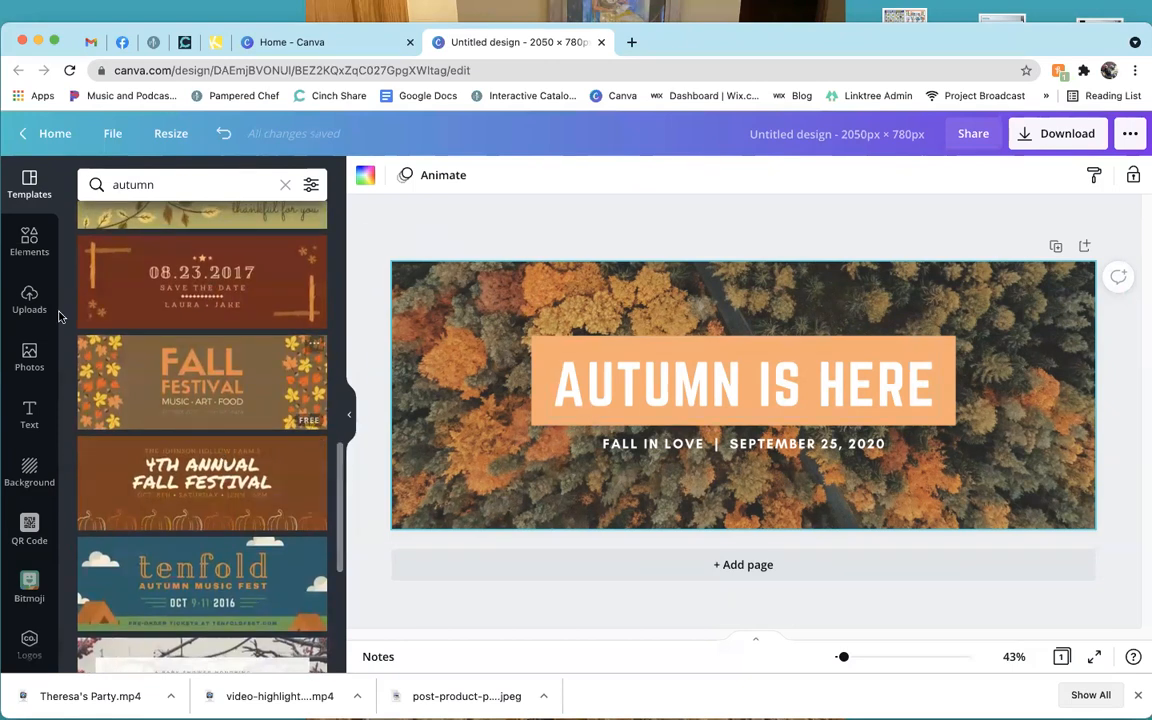
left_click(14, 305)
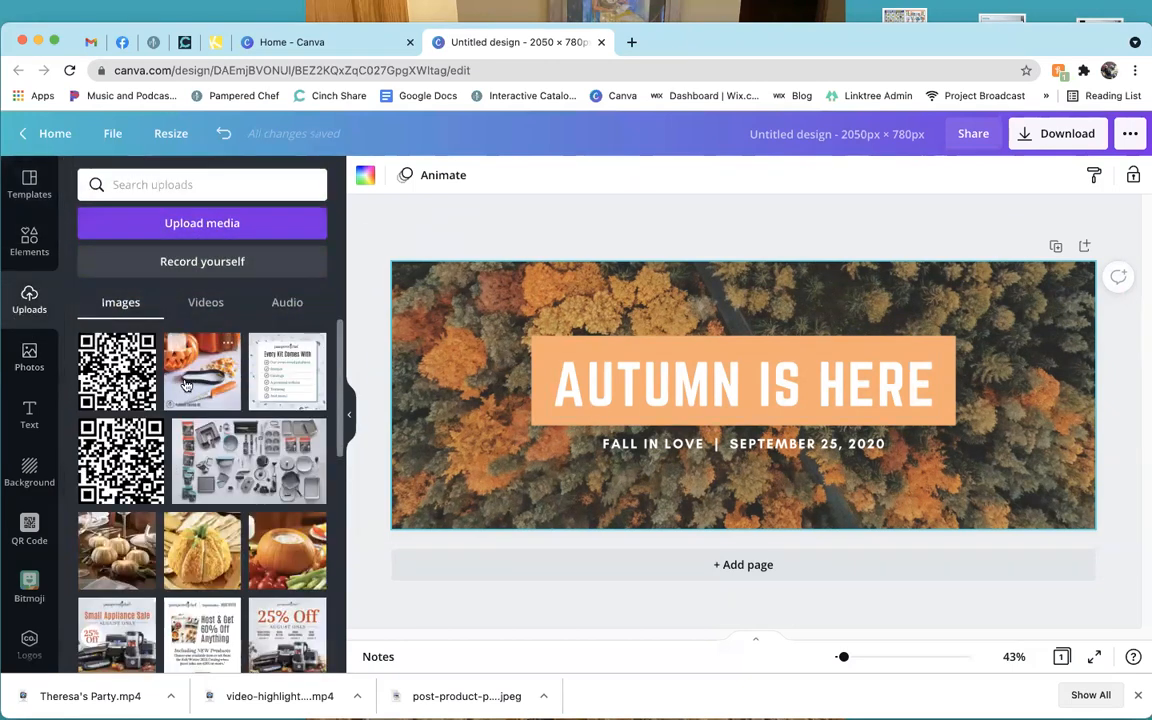
Replace the AUTUMN IS HERE headline with 'WELCOME!'.
left_click(760, 450)
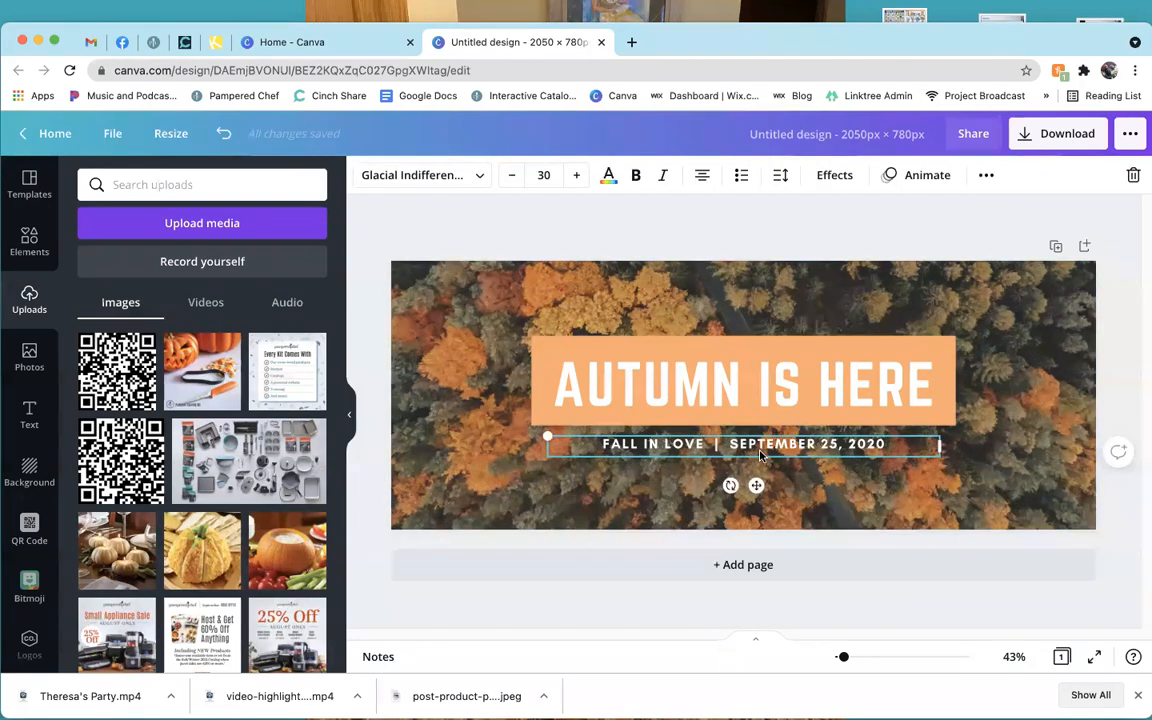
left_click(747, 393)
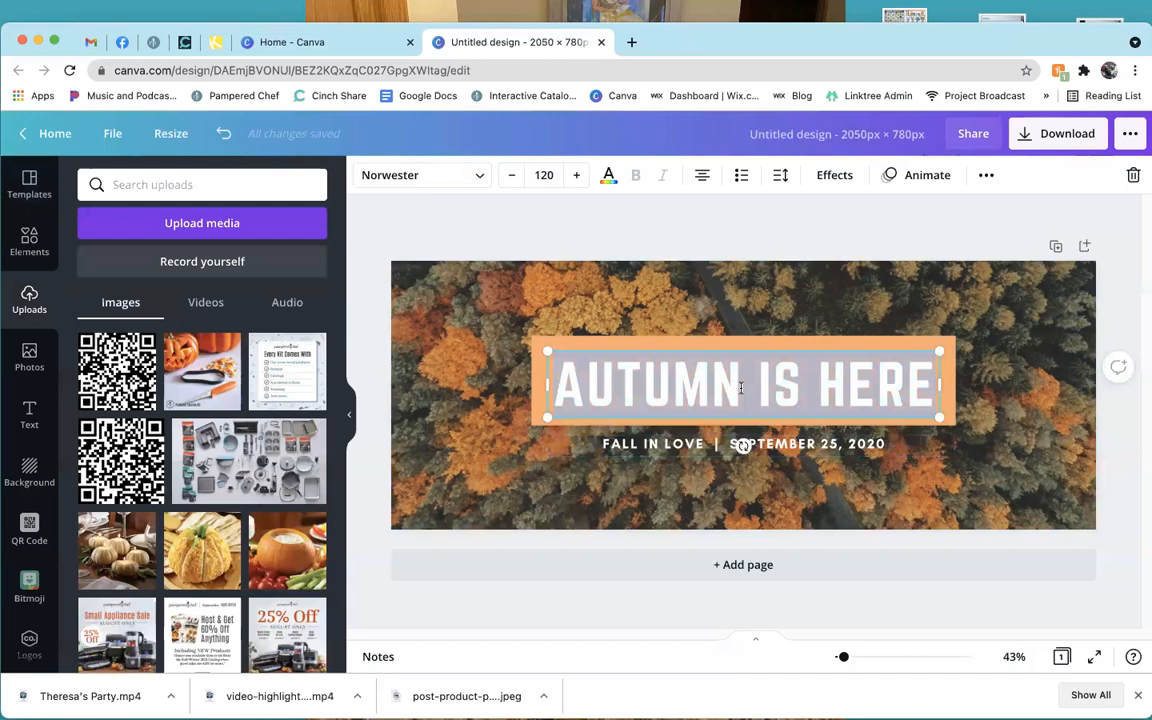
type("WELCOME")
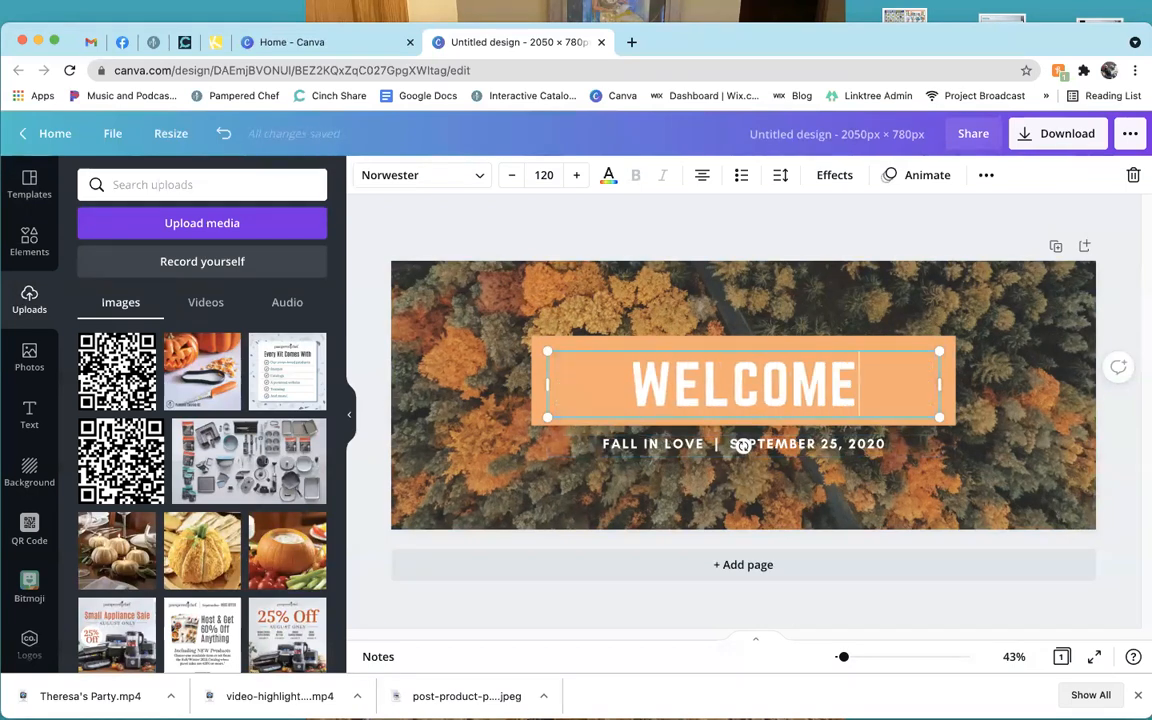
type("!")
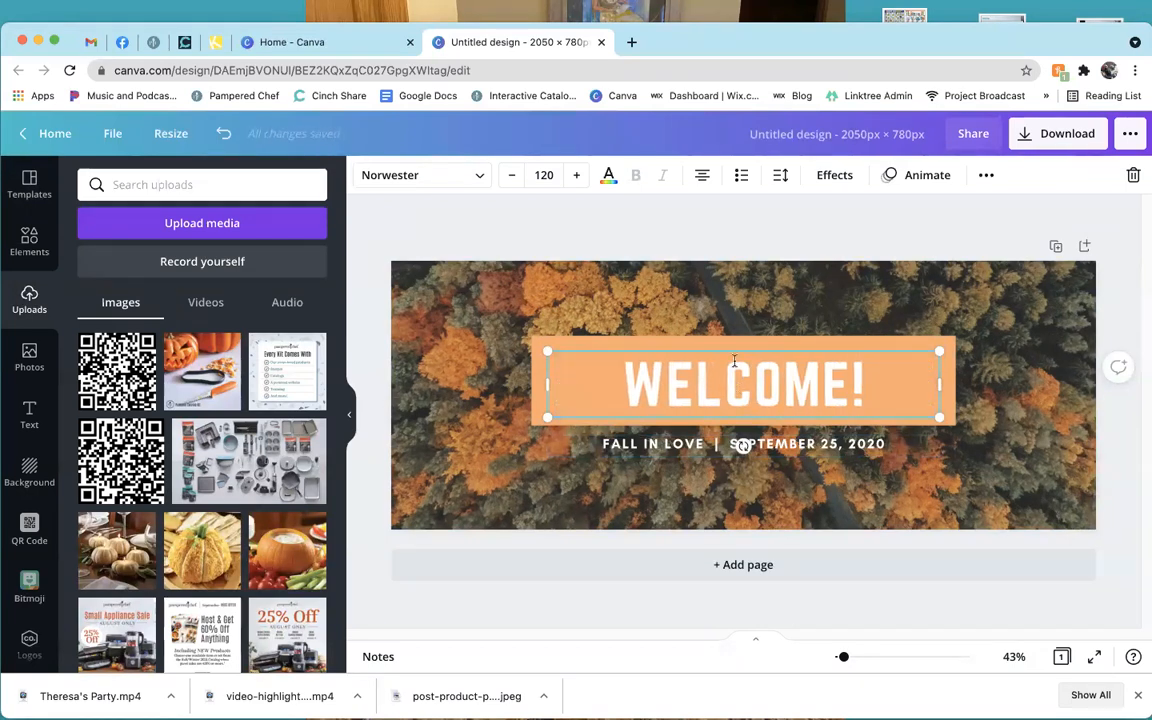
left_click(698, 341)
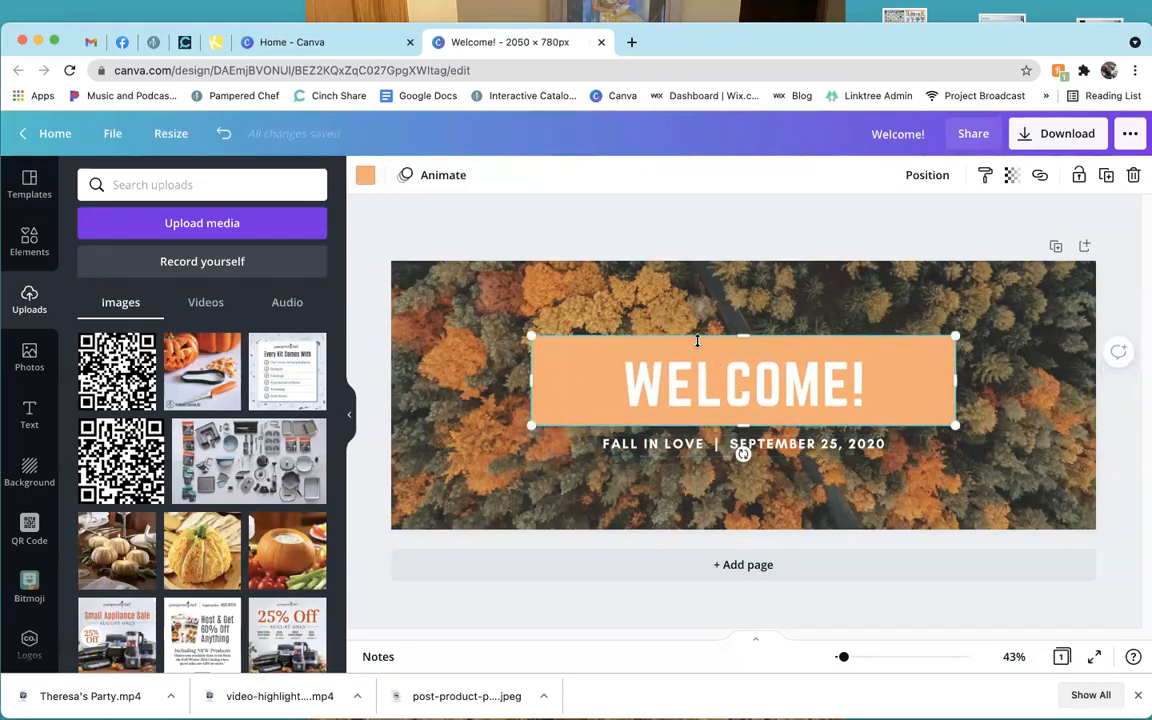
Select the orange box and then the WELCOME! text inside it.
left_click(432, 385)
left_click(584, 211)
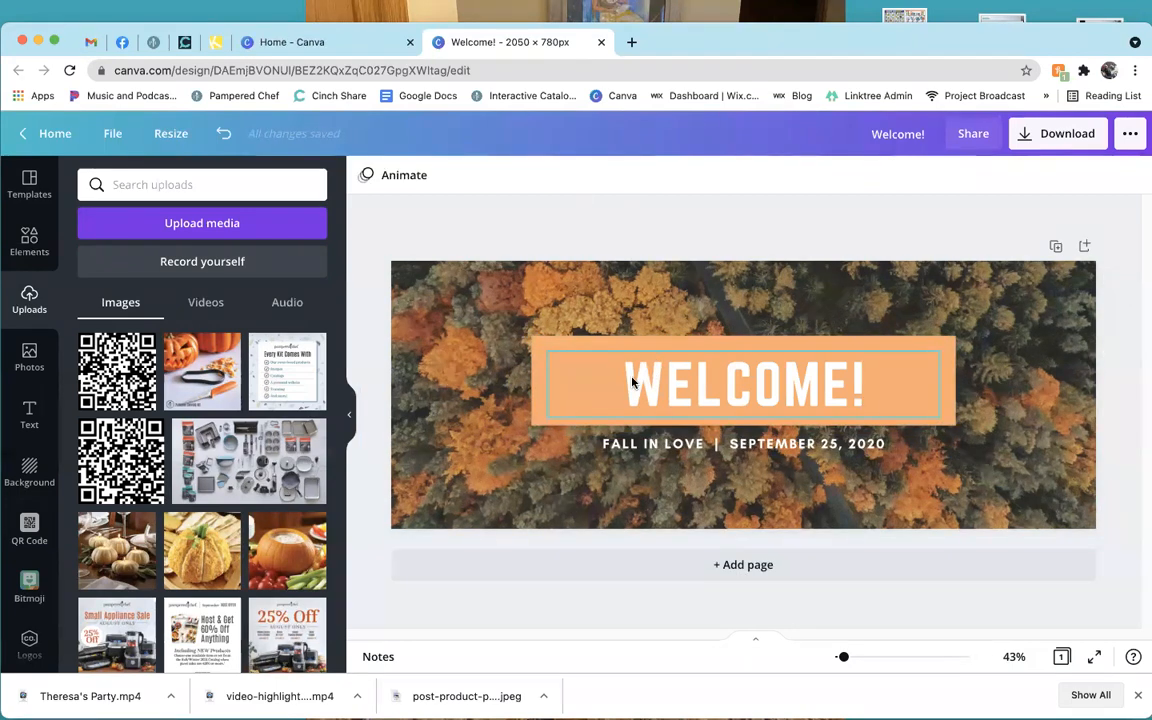
left_click(636, 344)
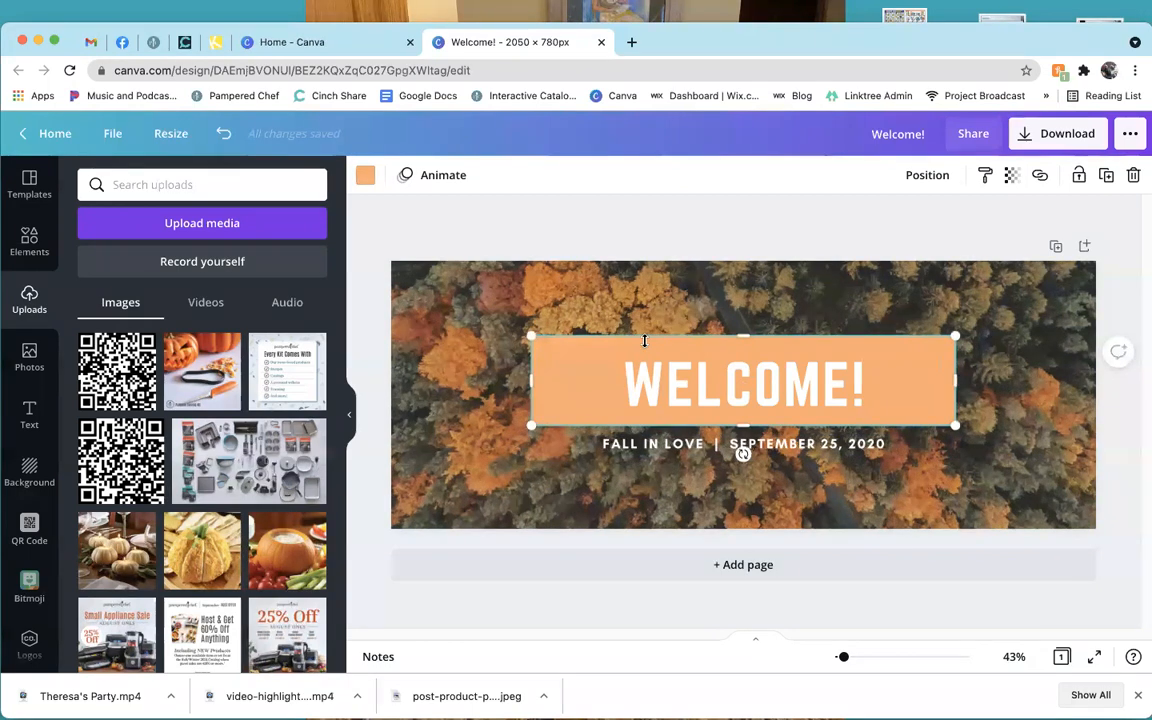
left_click(693, 388)
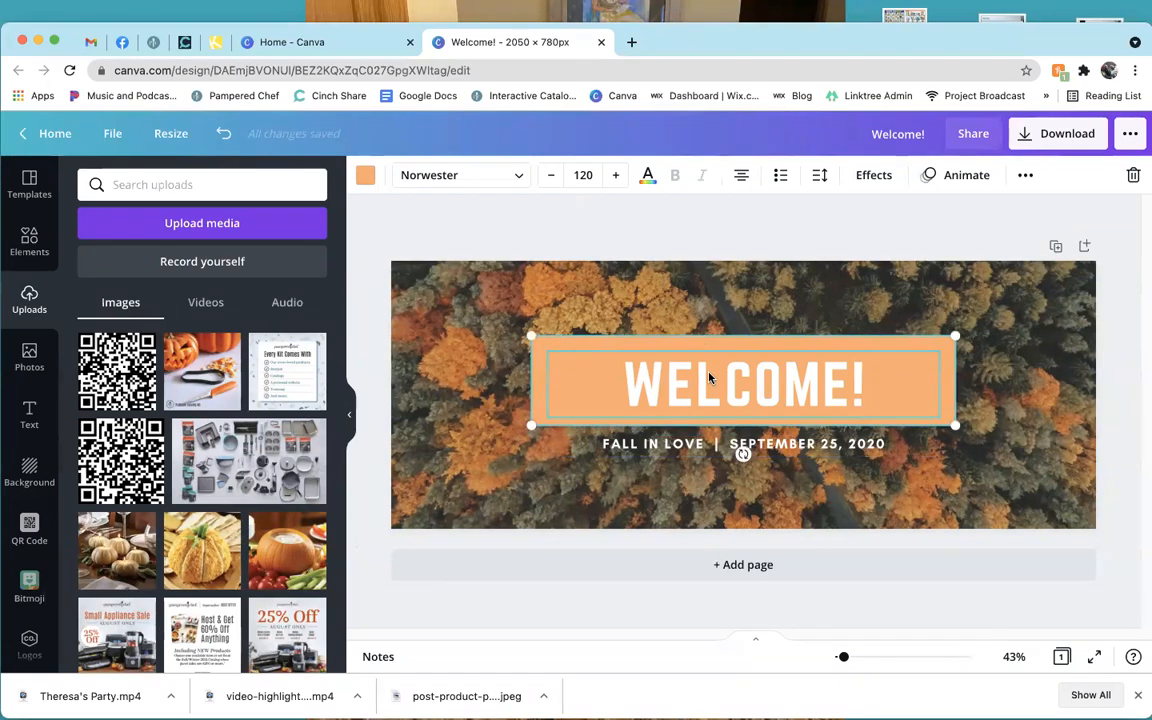
Move the WELCOME! headline higher and group it with its orange box.
left_click_drag(762, 373, 761, 311)
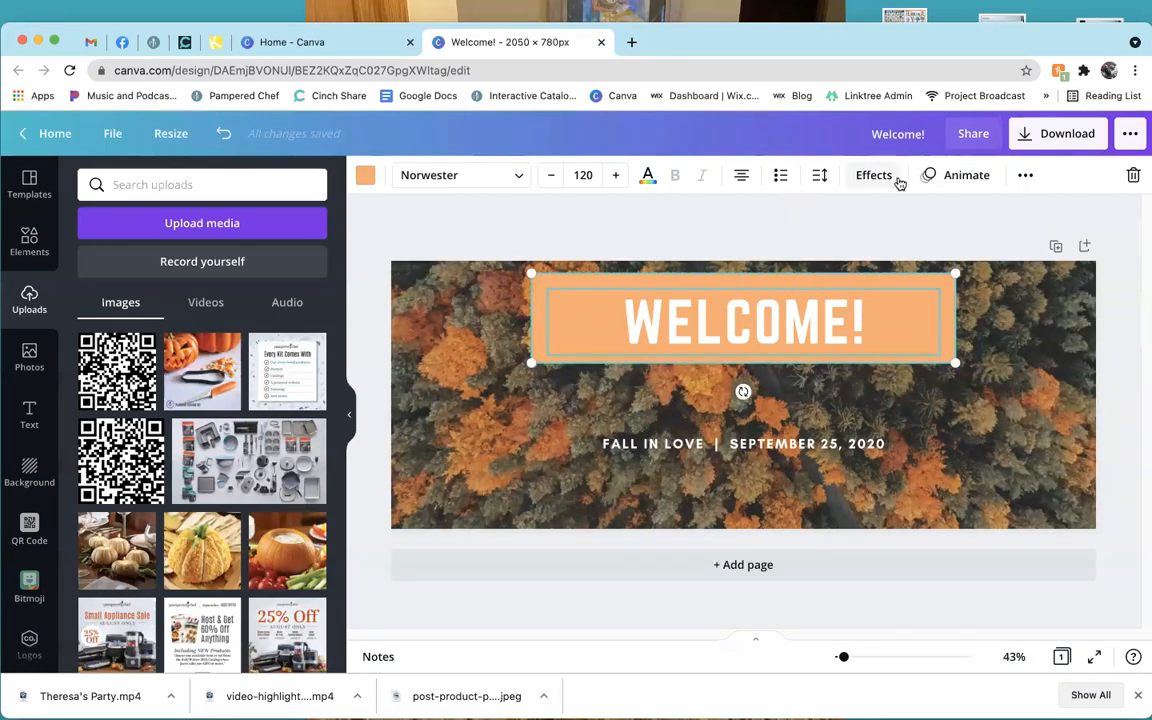
left_click(1030, 180)
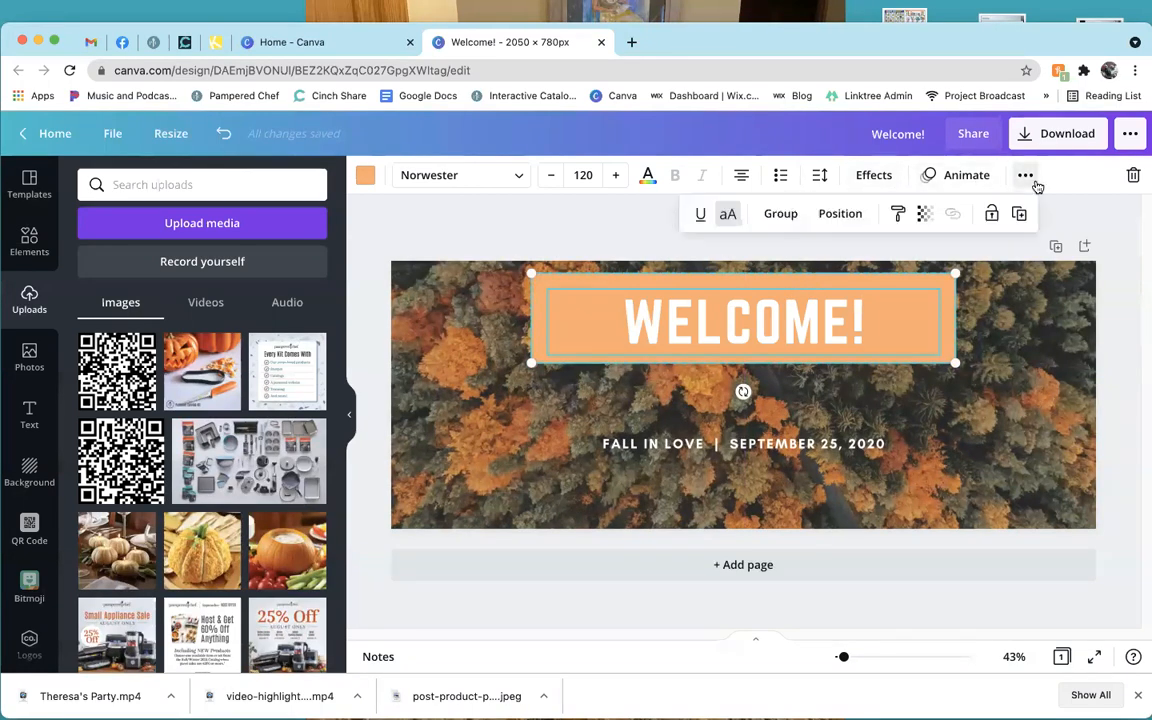
left_click(782, 216)
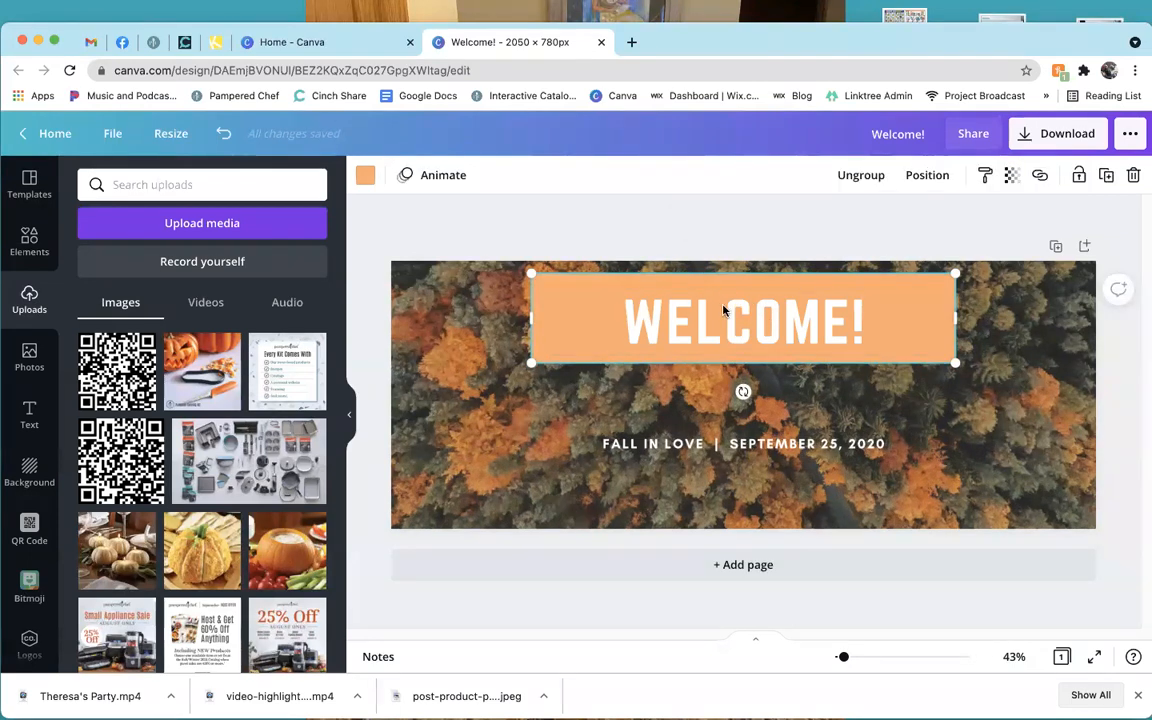
Centre the WELCOME! group near the top and enlarge it slightly to text size 122.
mouse_move(728, 314)
left_mouse_down()
mouse_move(607, 360)
mouse_move(658, 404)
mouse_move(719, 366)
mouse_move(722, 313)
left_mouse_up()
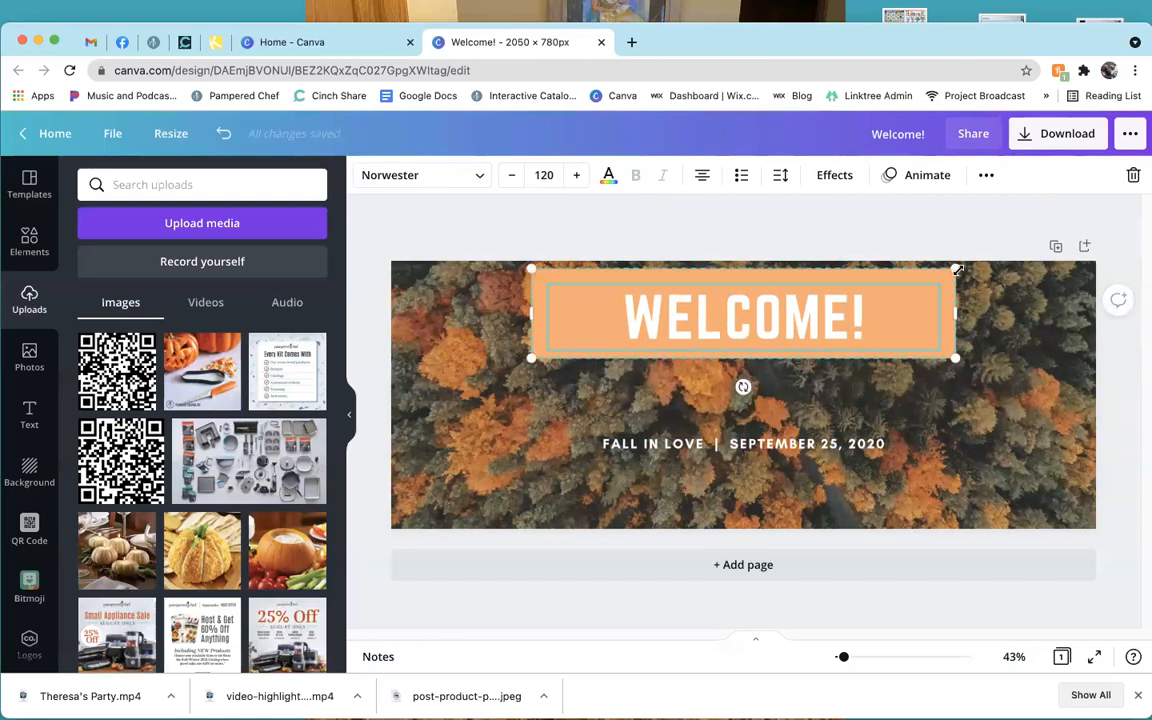
left_click_drag(957, 269, 886, 289)
left_click_drag(797, 298, 970, 292)
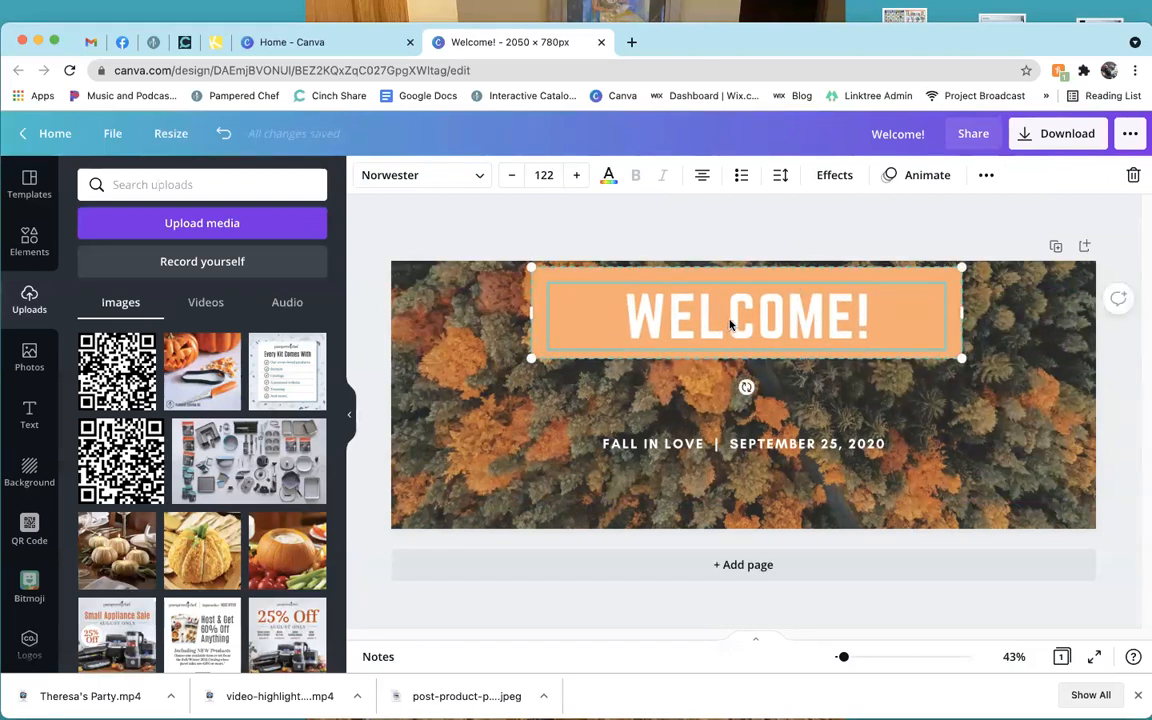
left_click(984, 176)
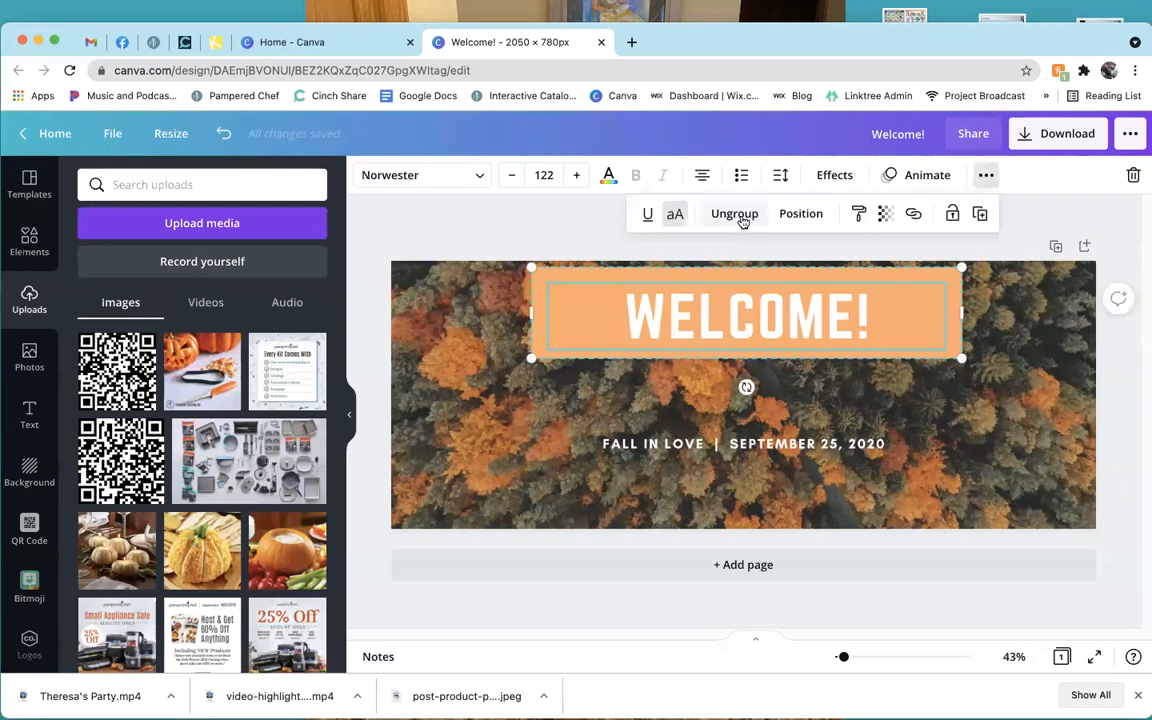
left_click(547, 227)
Move the FALL IN LOVE date line up and replace it with 'DID YOU INVITE A FRIEND?'.
left_click(547, 227)
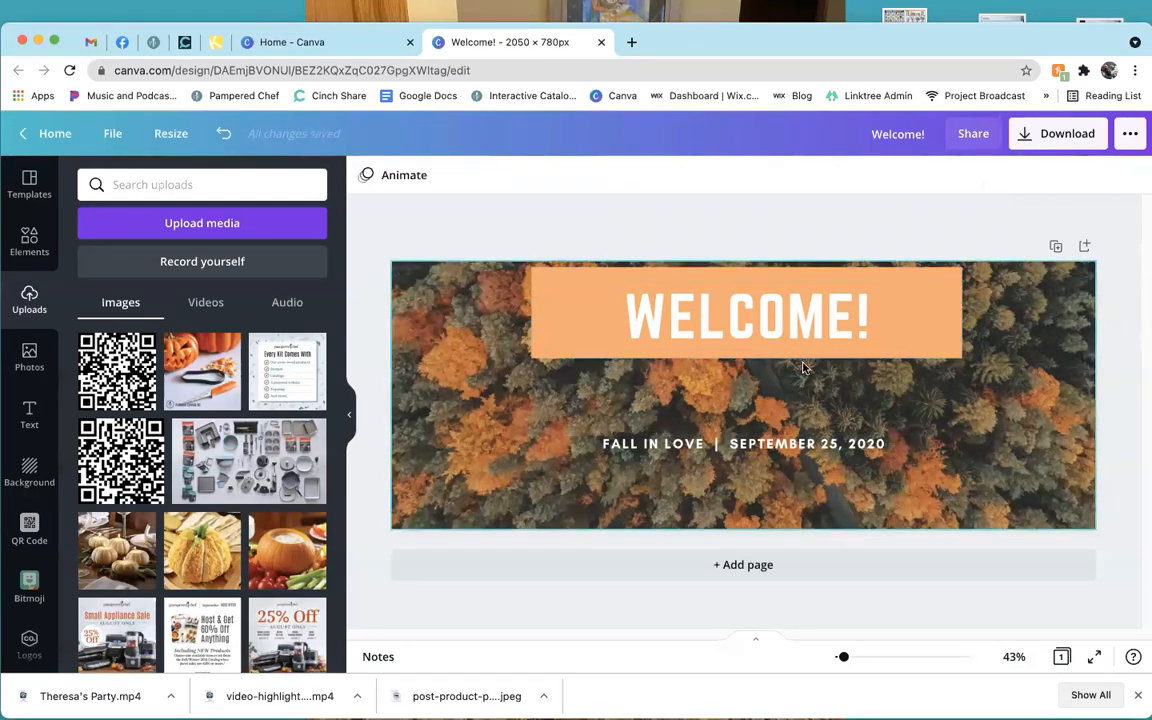
left_click(745, 441)
left_click_drag(756, 486, 755, 424)
double_click(779, 384)
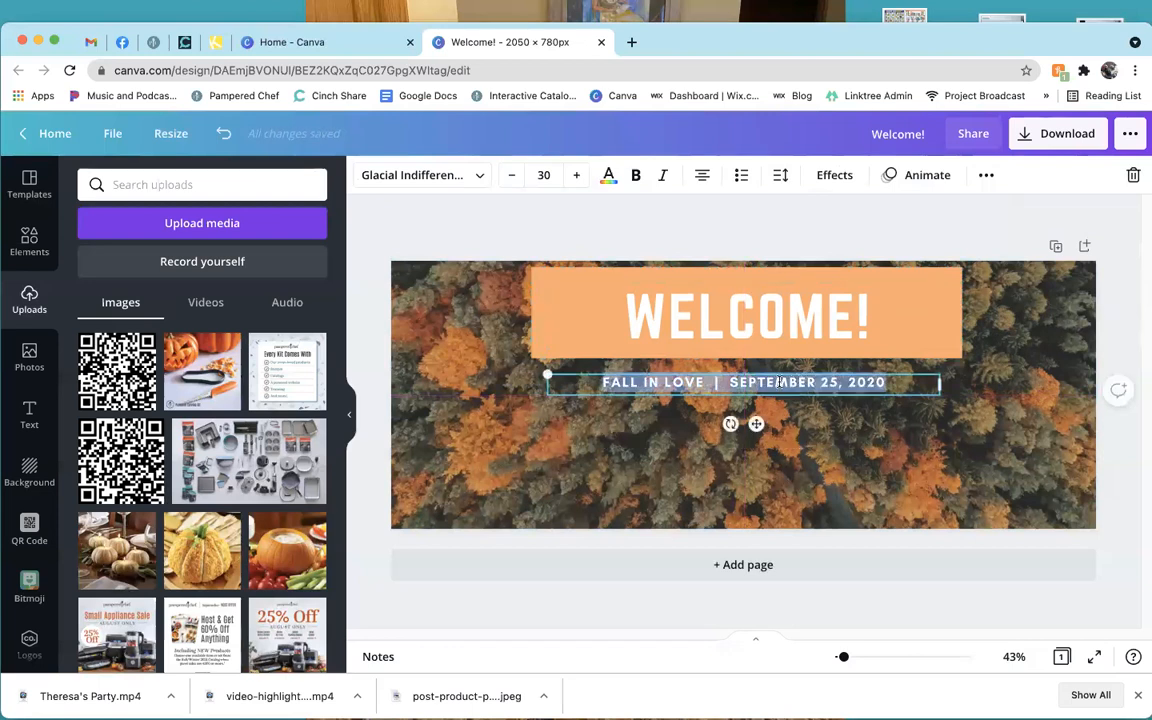
type("DID YOU ")
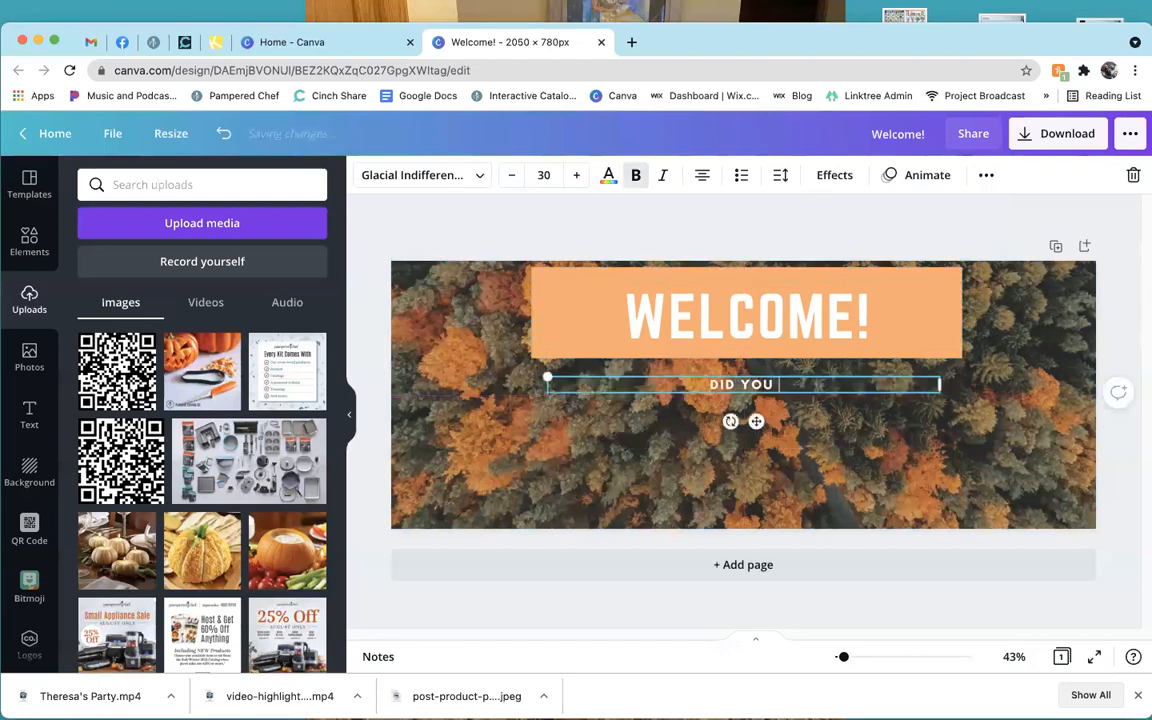
type("INVITE A")
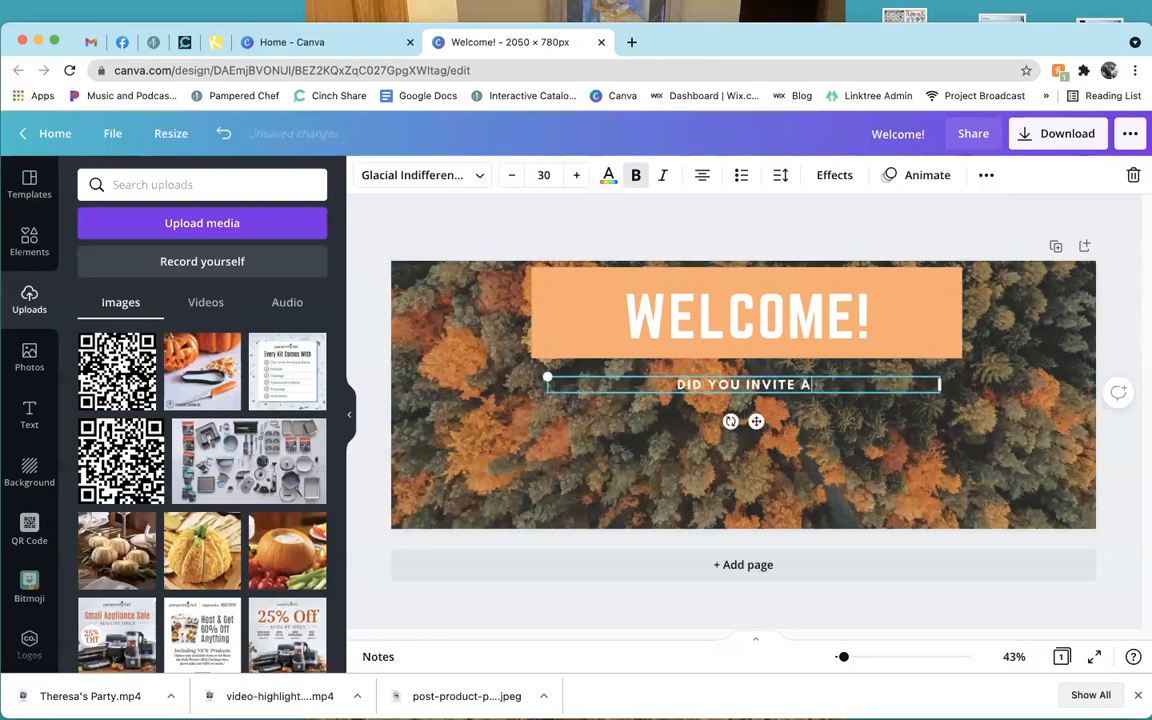
type(" FRIEND?")
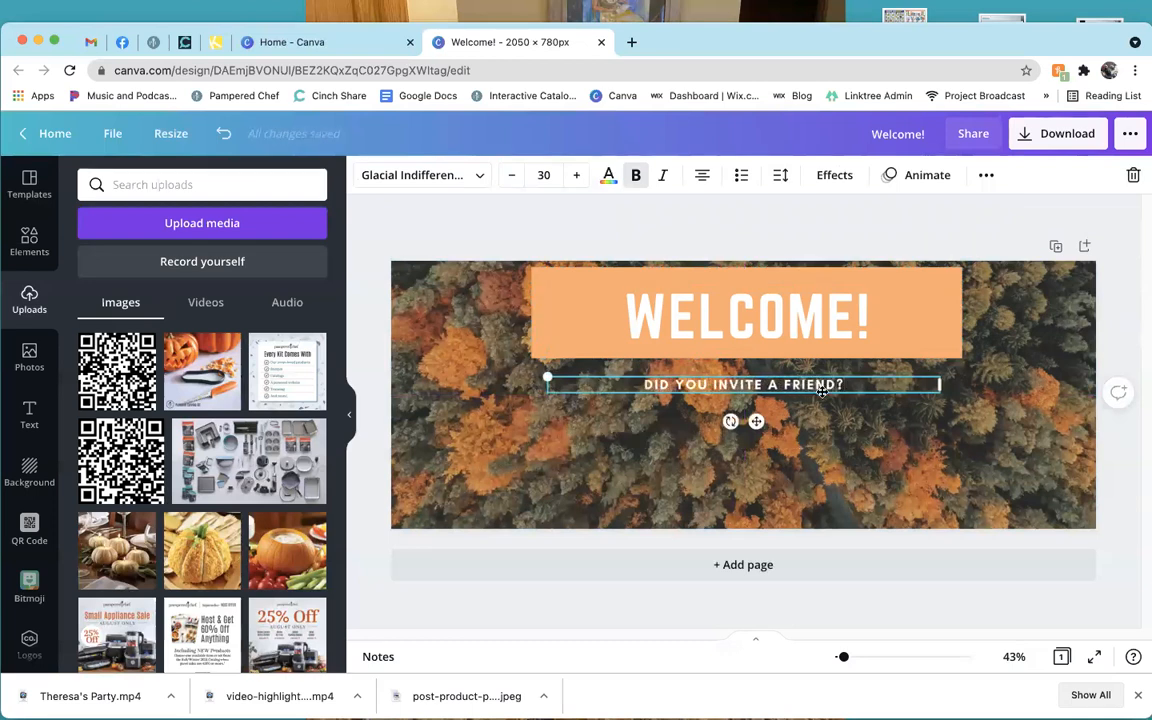
key("Escape")
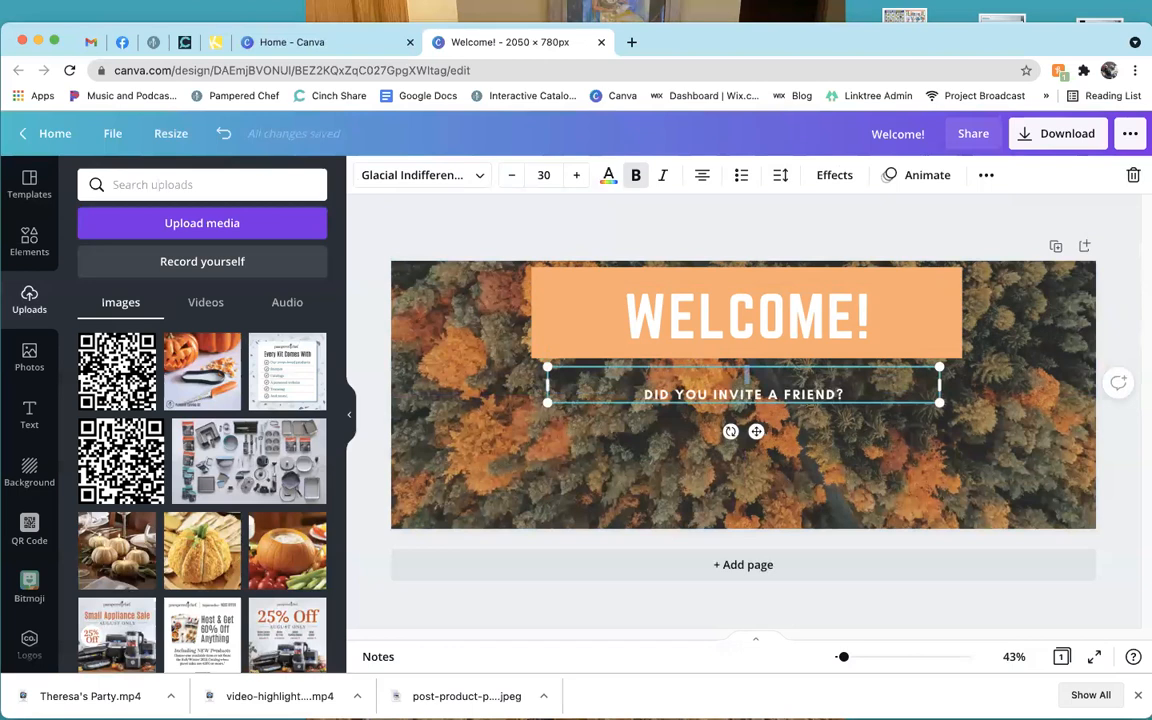
Add 'THANK YOU FOR JOINING US' above and 'PLEASE CALL OR TEXT WITH ANY QUESTIONS' below, plus a fourth line for the number.
left_click(643, 394)
type("THANK YOU FOR JOININ")
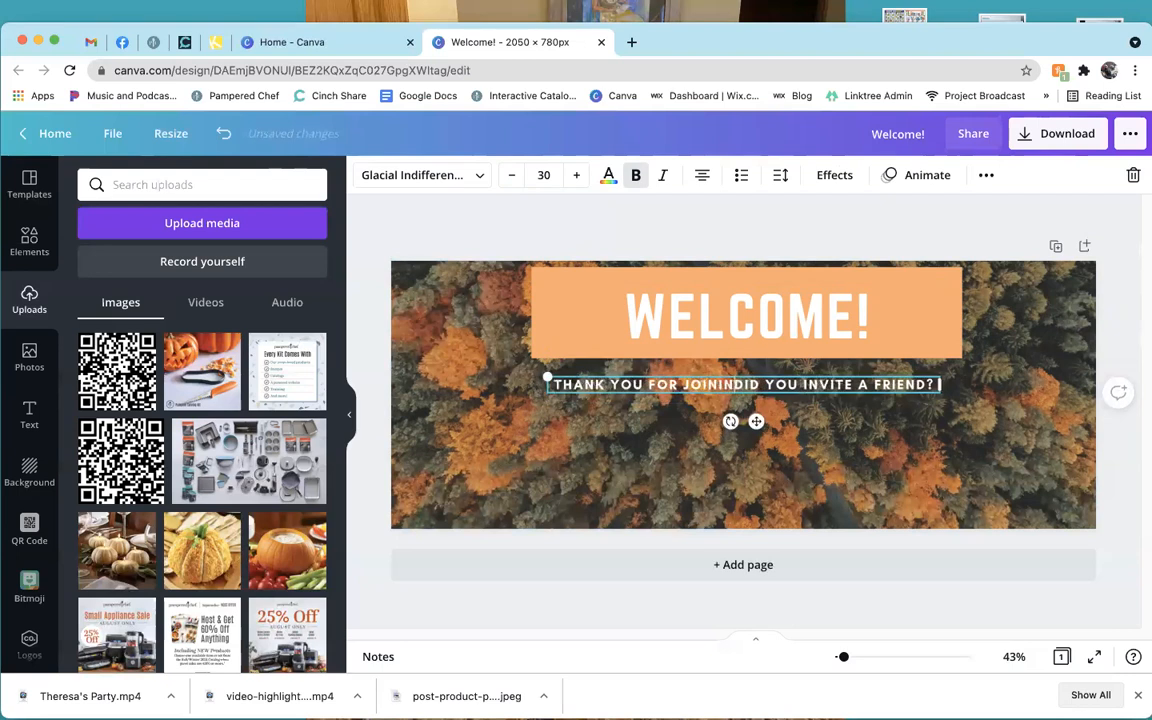
type("G US")
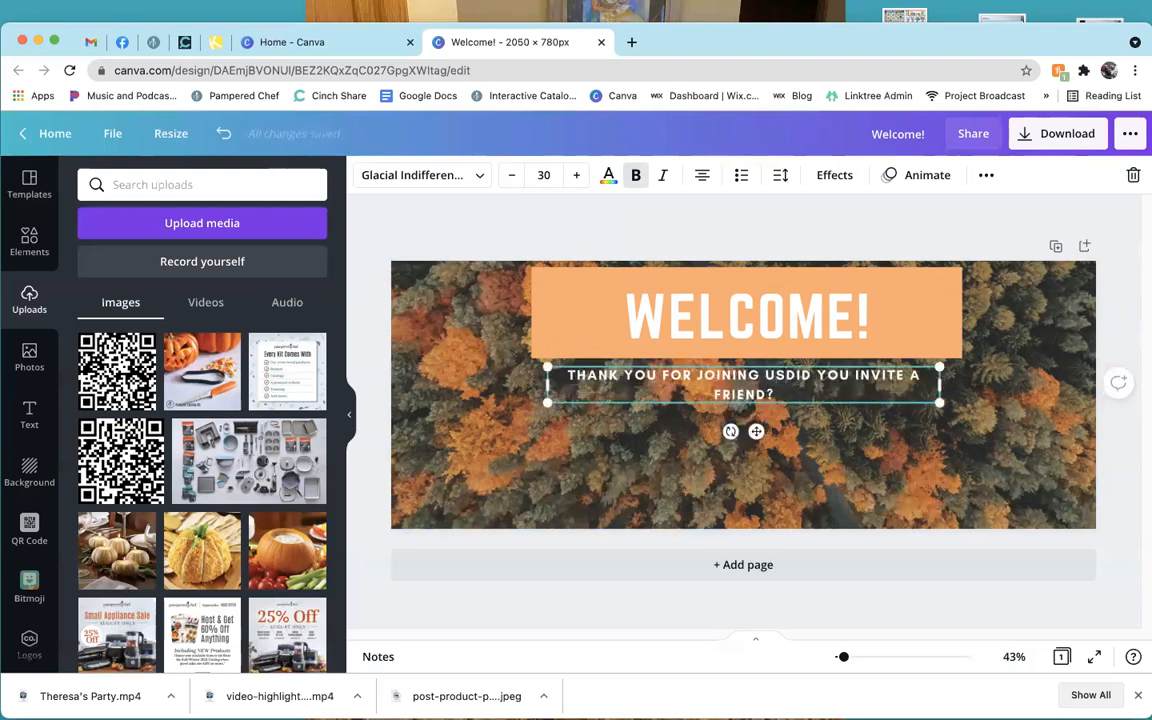
key("Return")
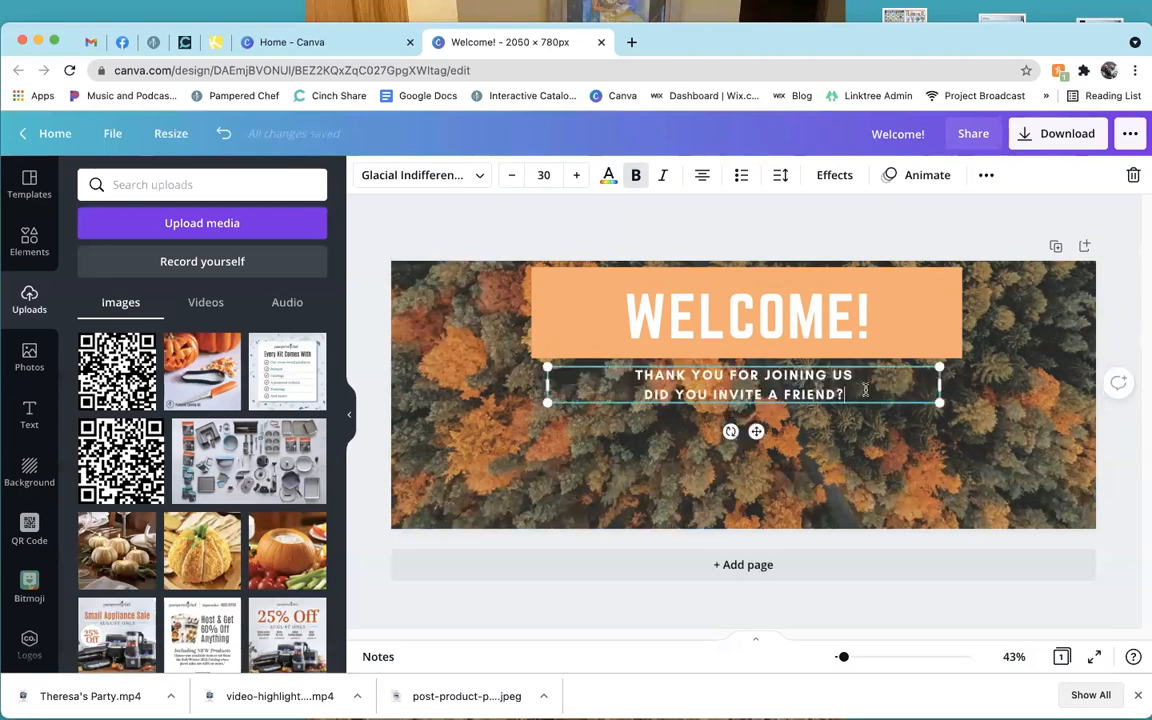
key("Return")
type("PLEASE C")
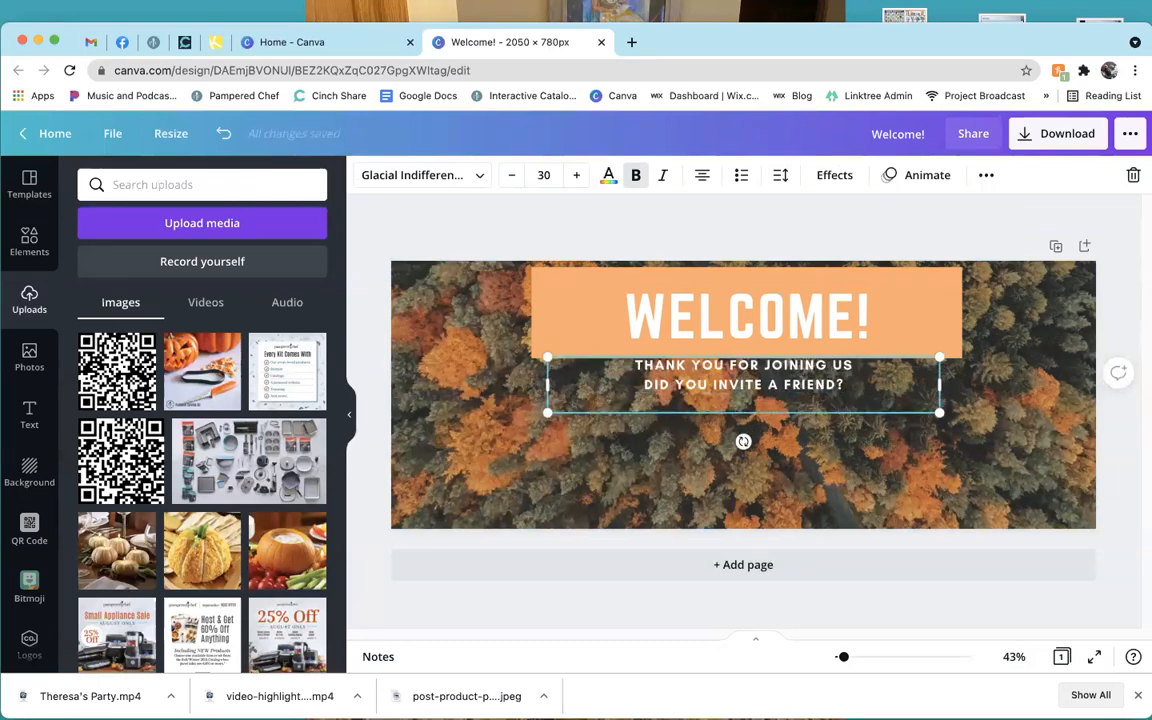
type("ALL OF TEX")
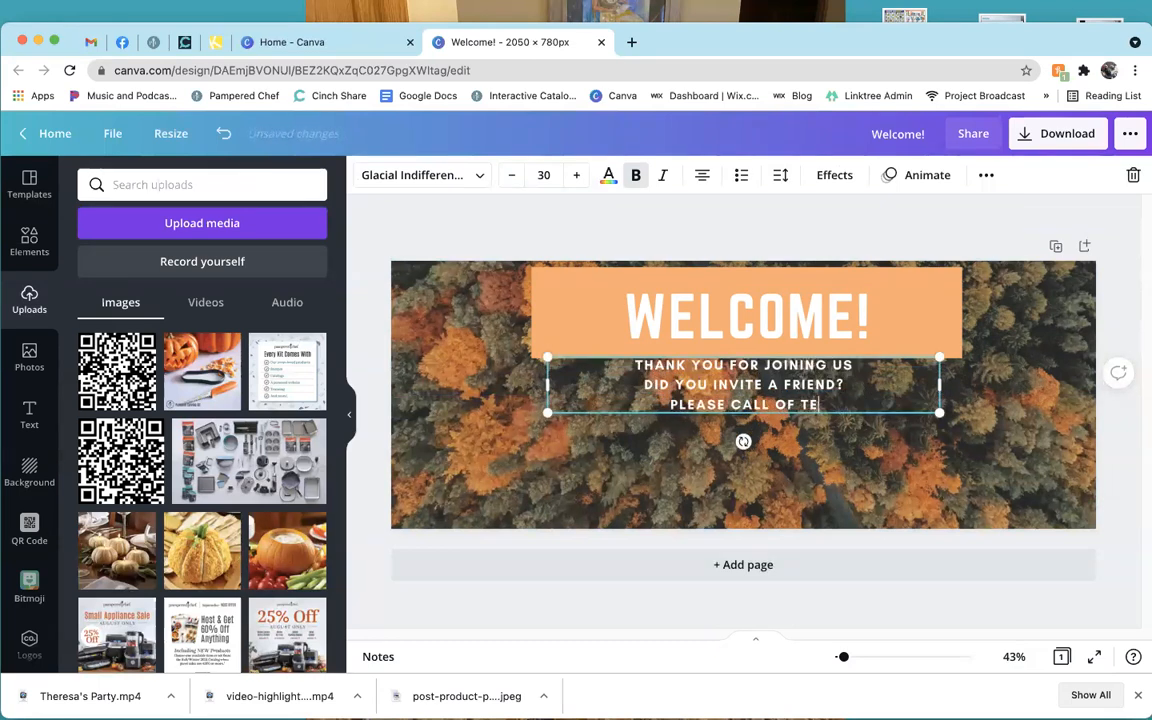
key("BackSpace")
key("BackSpace")
key("BackSpace")
key("BackSpace")
key("BackSpace")
type("R TEX")
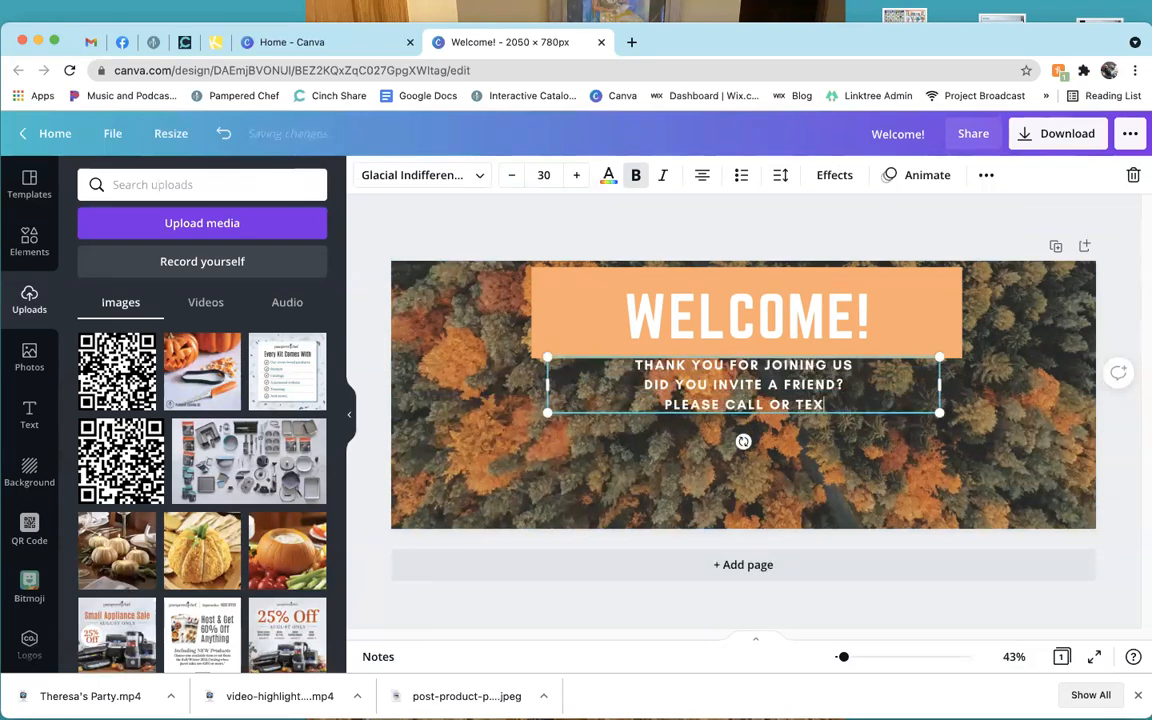
type("T WITH ANY QUESTIONS")
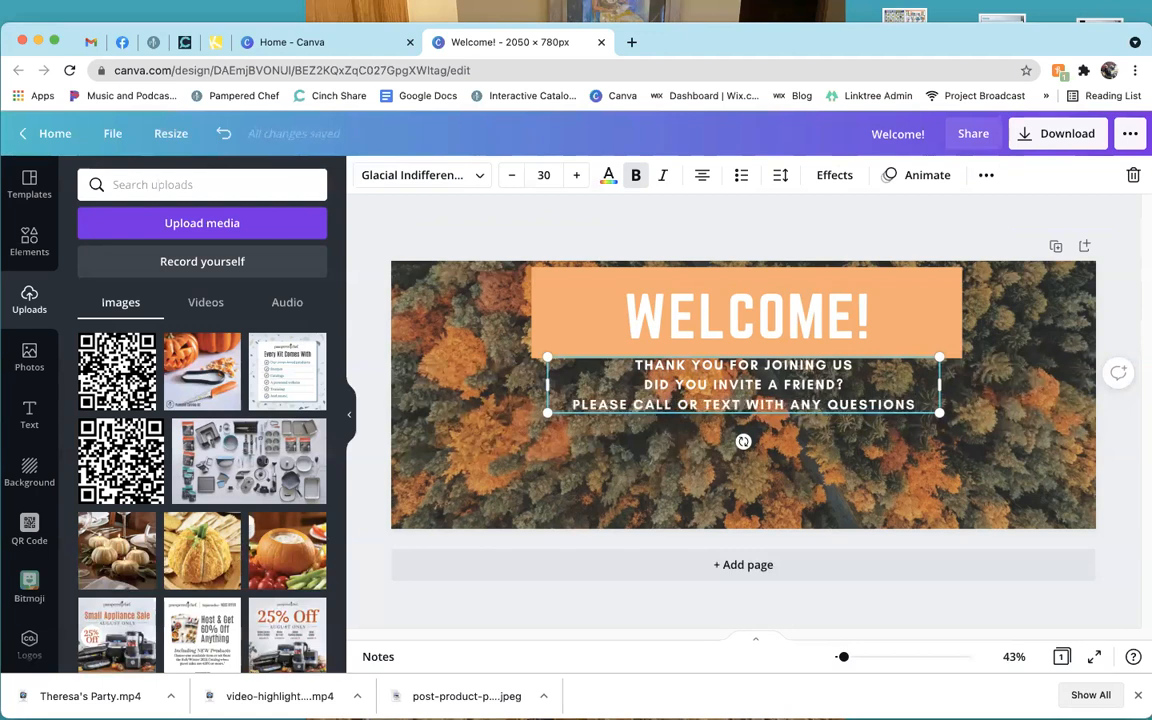
key("Return")
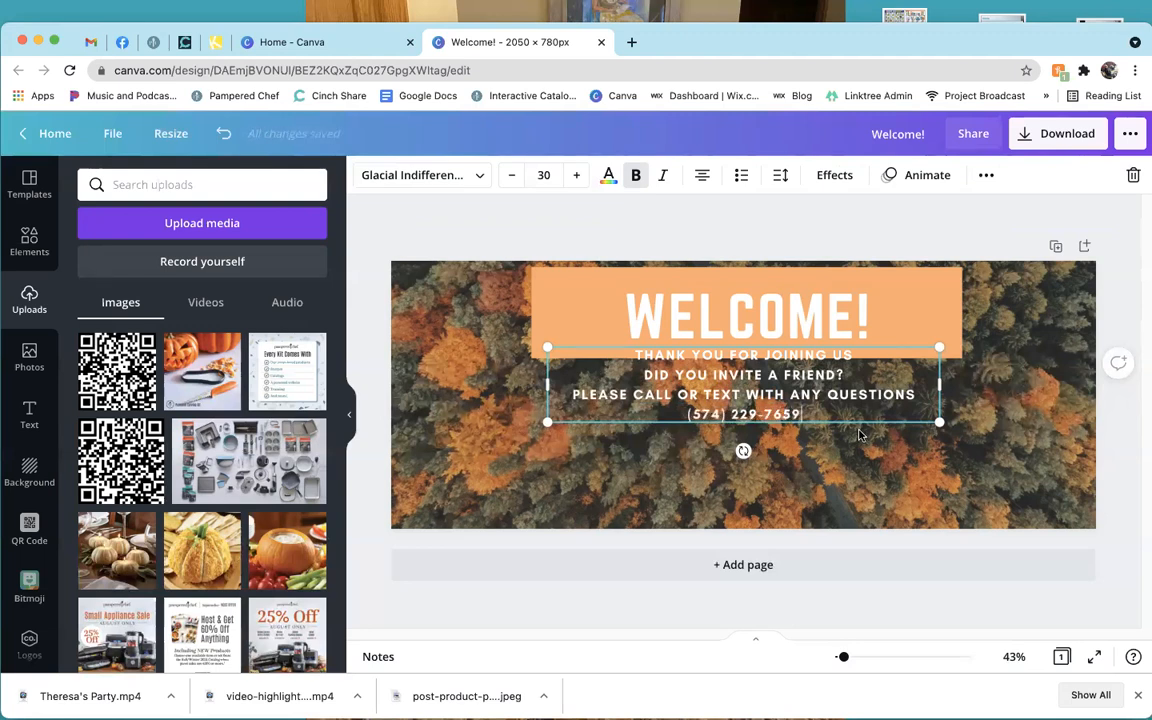
Scale the four-line text to about 44.6 pt and centre it beneath the WELCOME! banner.
left_click_drag(833, 438, 833, 457)
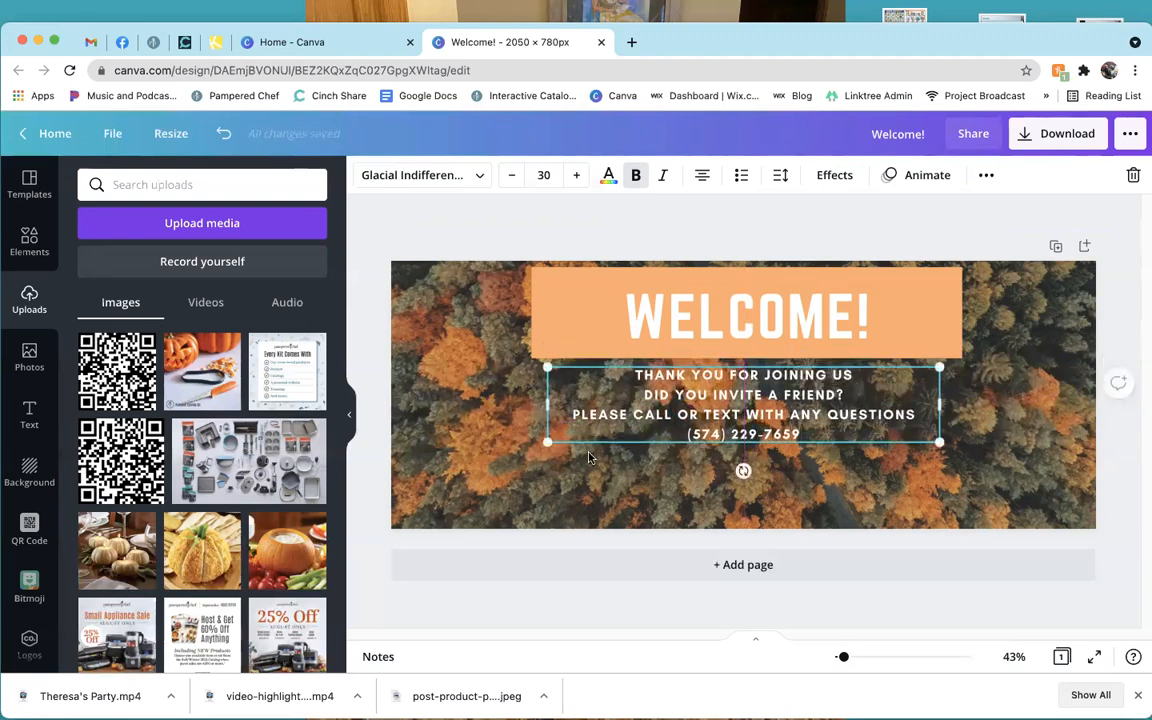
left_click_drag(548, 443, 453, 461)
left_click_drag(939, 457, 1028, 518)
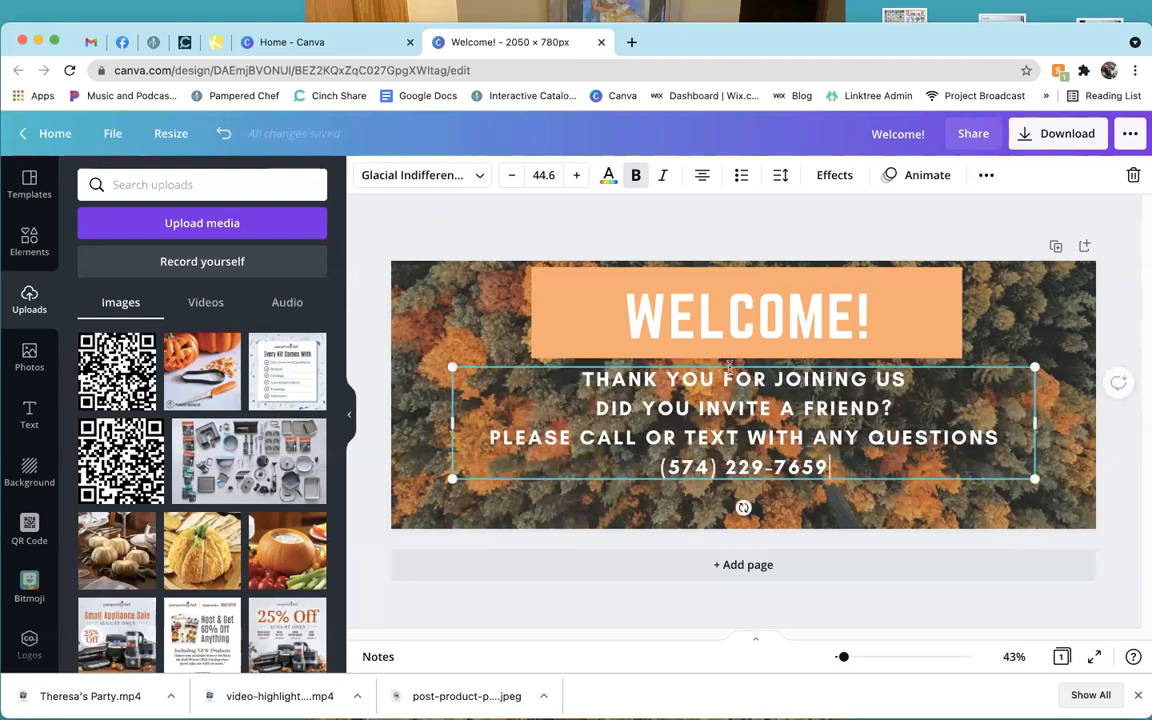
mouse_move(729, 370)
left_mouse_down()
mouse_move(765, 371)
mouse_move(735, 369)
left_mouse_up()
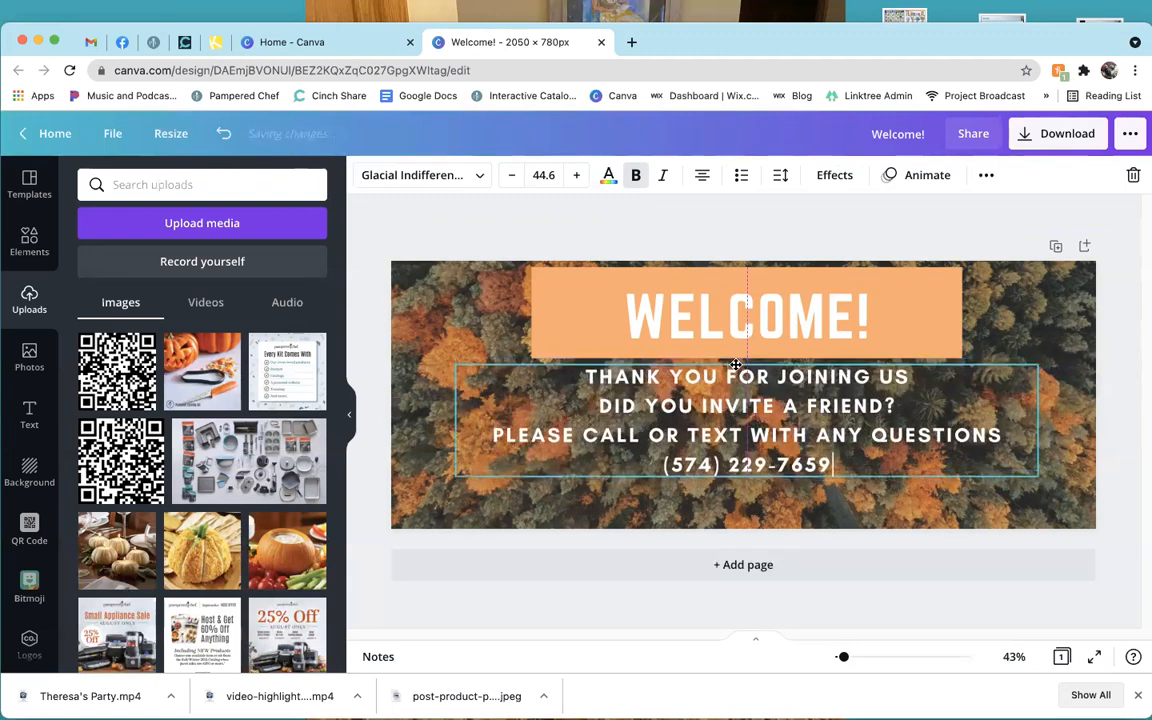
left_click(755, 247)
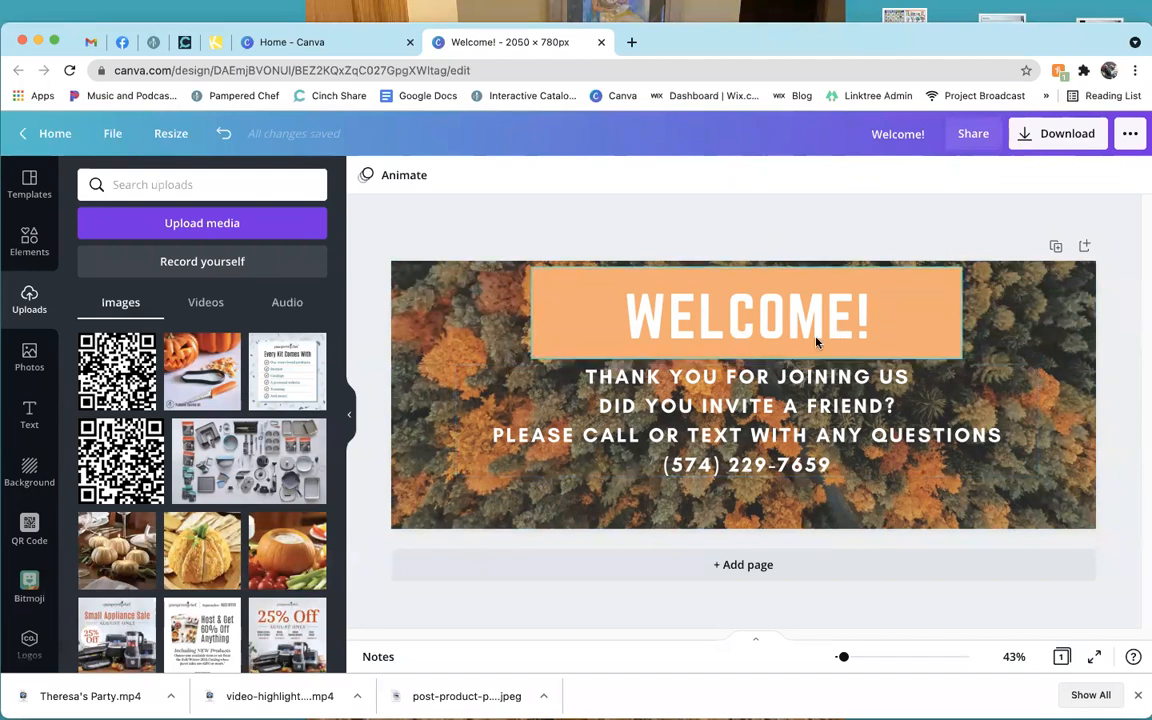
Add the Small Appliance Sale flyer at the left edge and the Enjoy a Little Taste flyer.
scroll(285, 509, "down", 2)
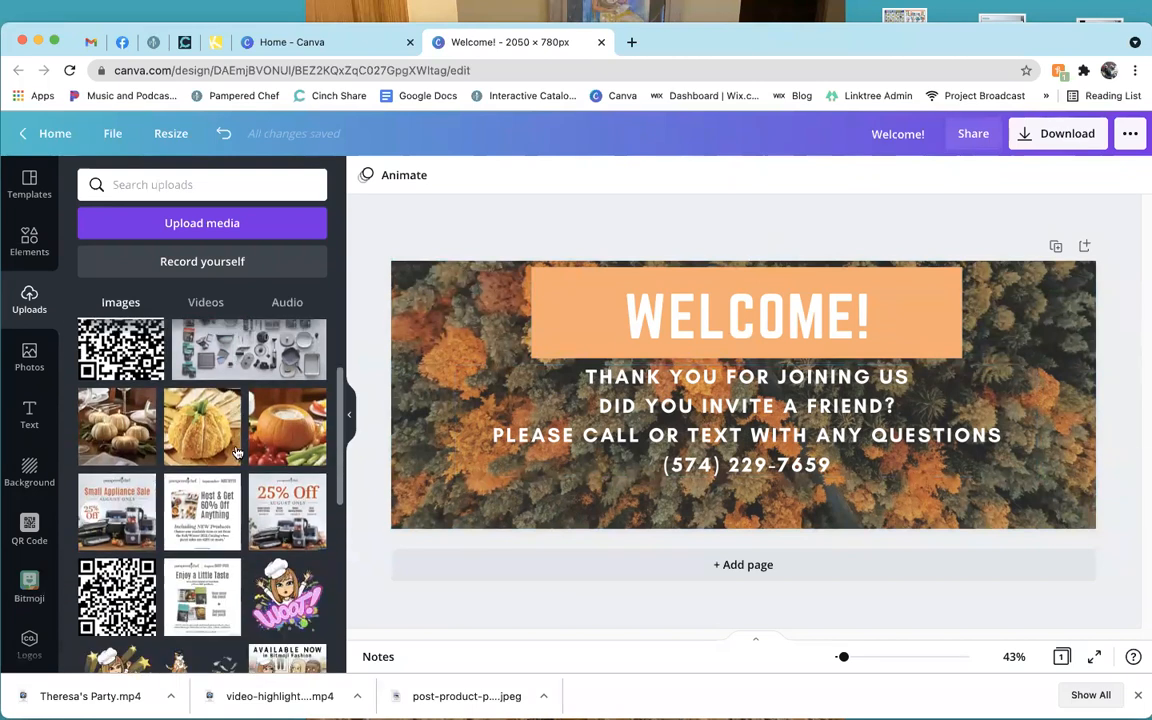
left_click(127, 541)
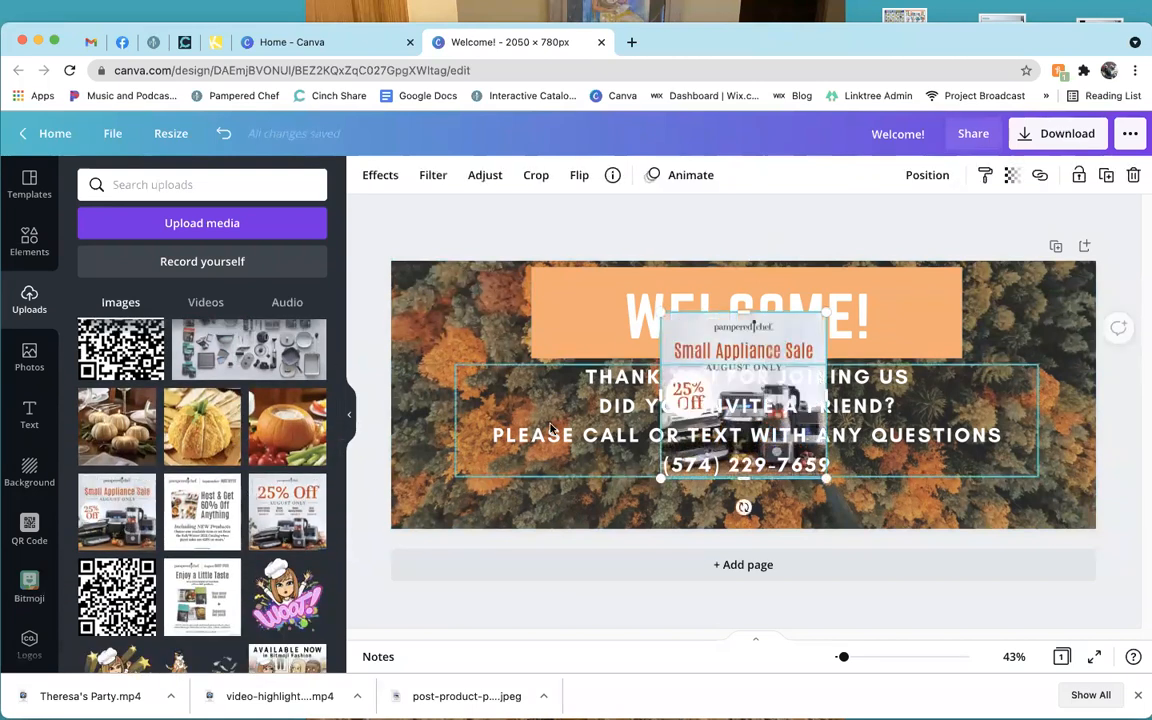
left_click_drag(684, 371, 493, 397)
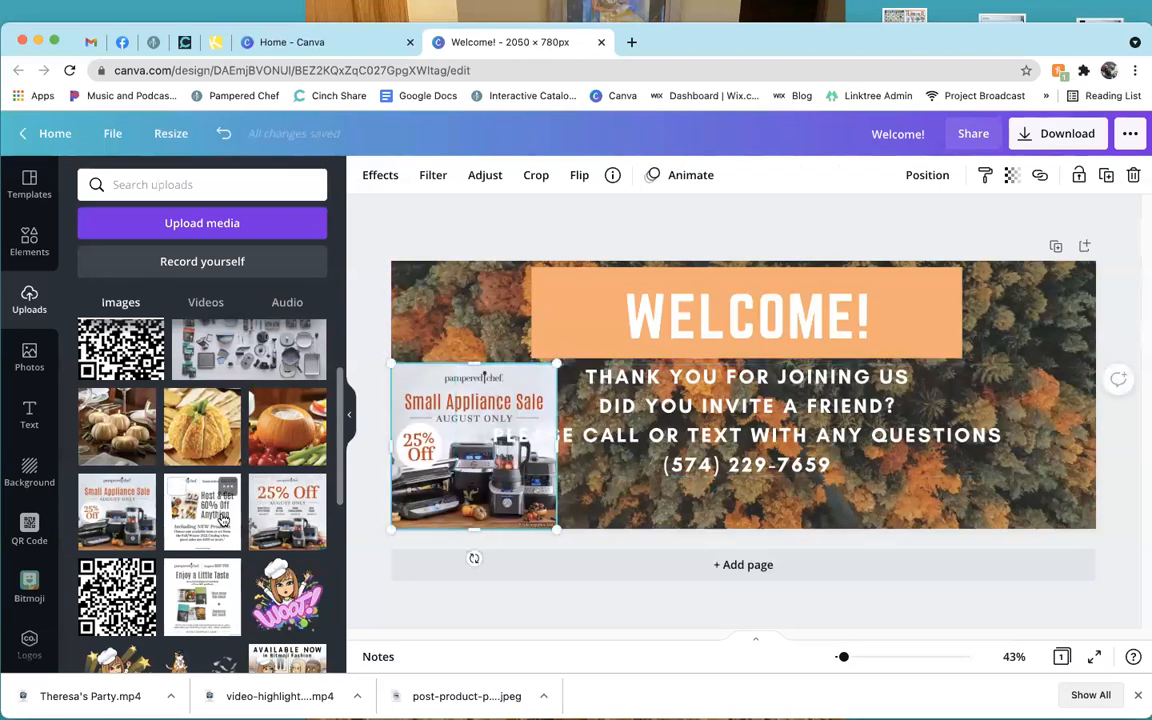
left_click(217, 600)
left_click_drag(659, 383, 606, 281)
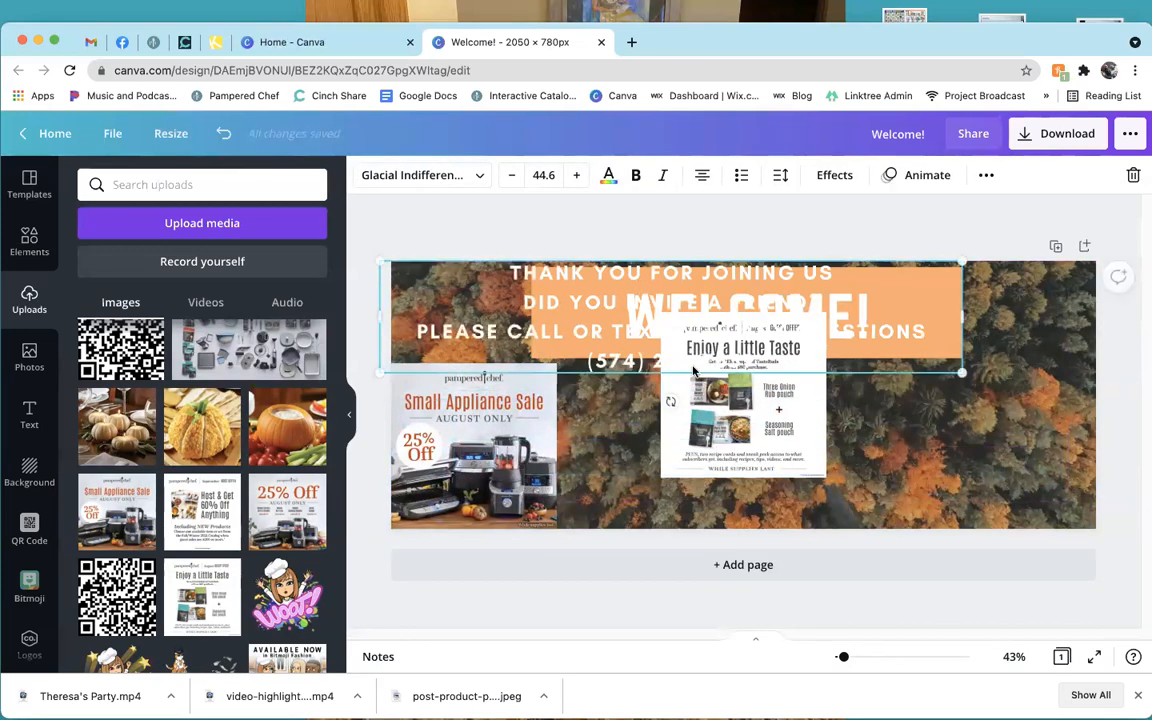
Centre the thank-you text between the flyers with ANY QUESTIONS on its own line.
left_click_drag(742, 416, 1009, 467)
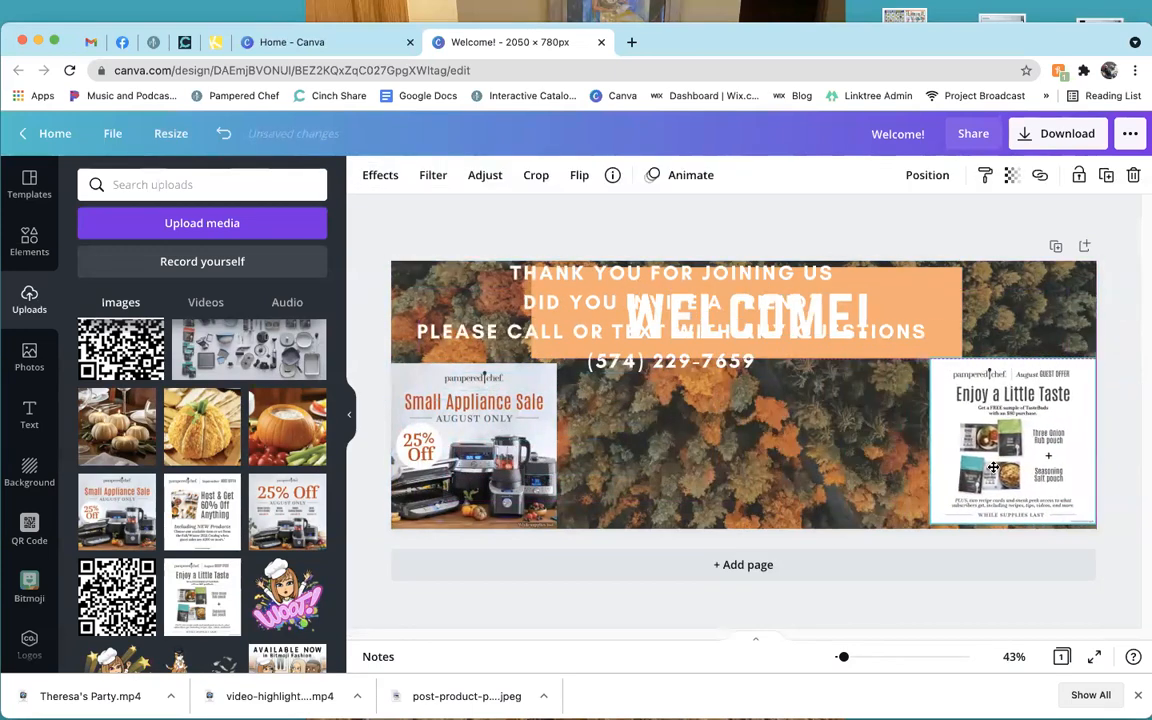
left_click_drag(674, 331, 725, 433)
left_click(784, 433)
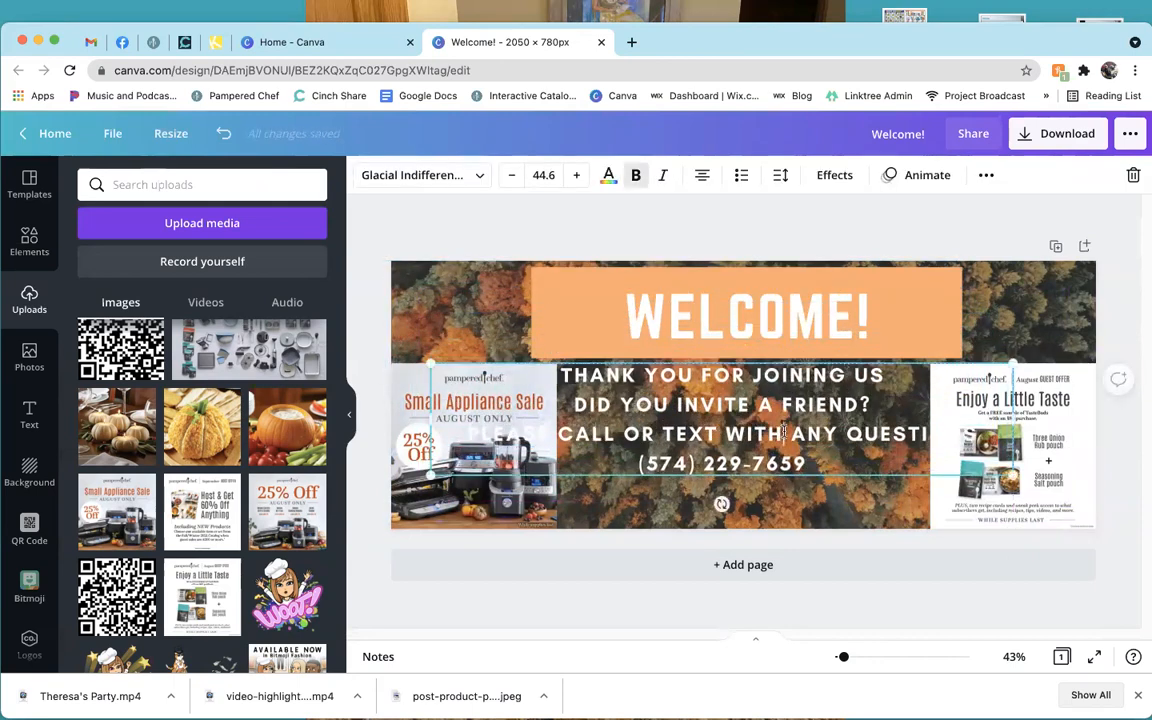
key("Return")
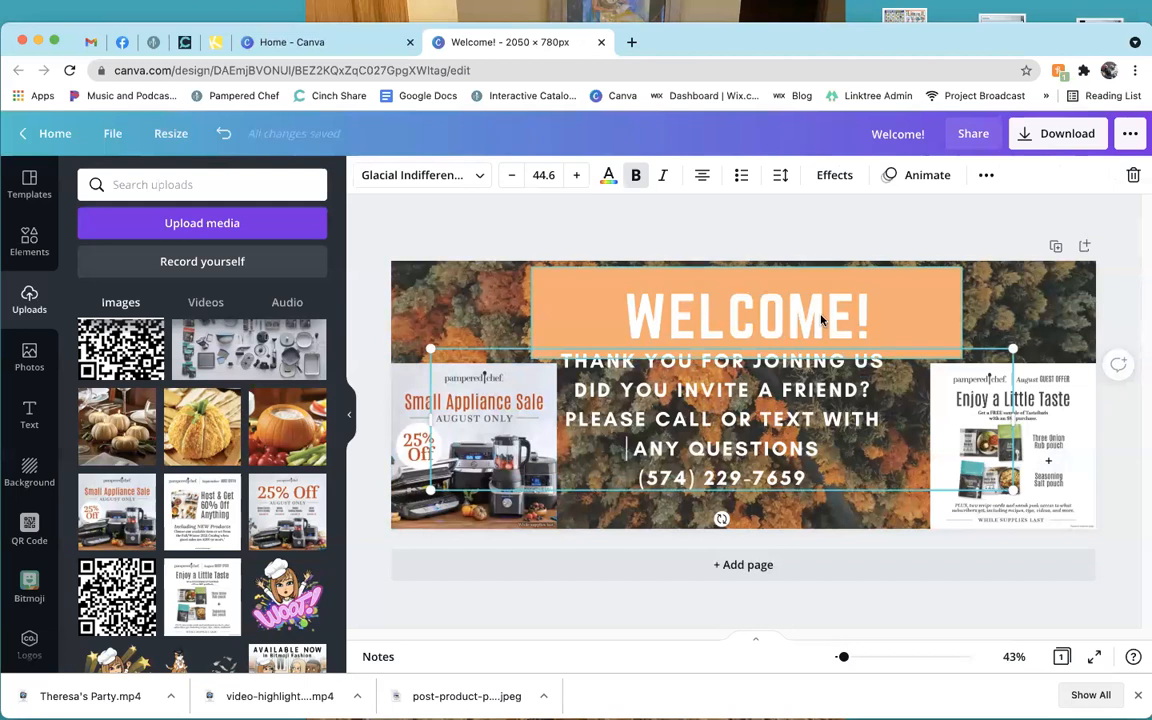
left_click_drag(804, 347, 814, 362)
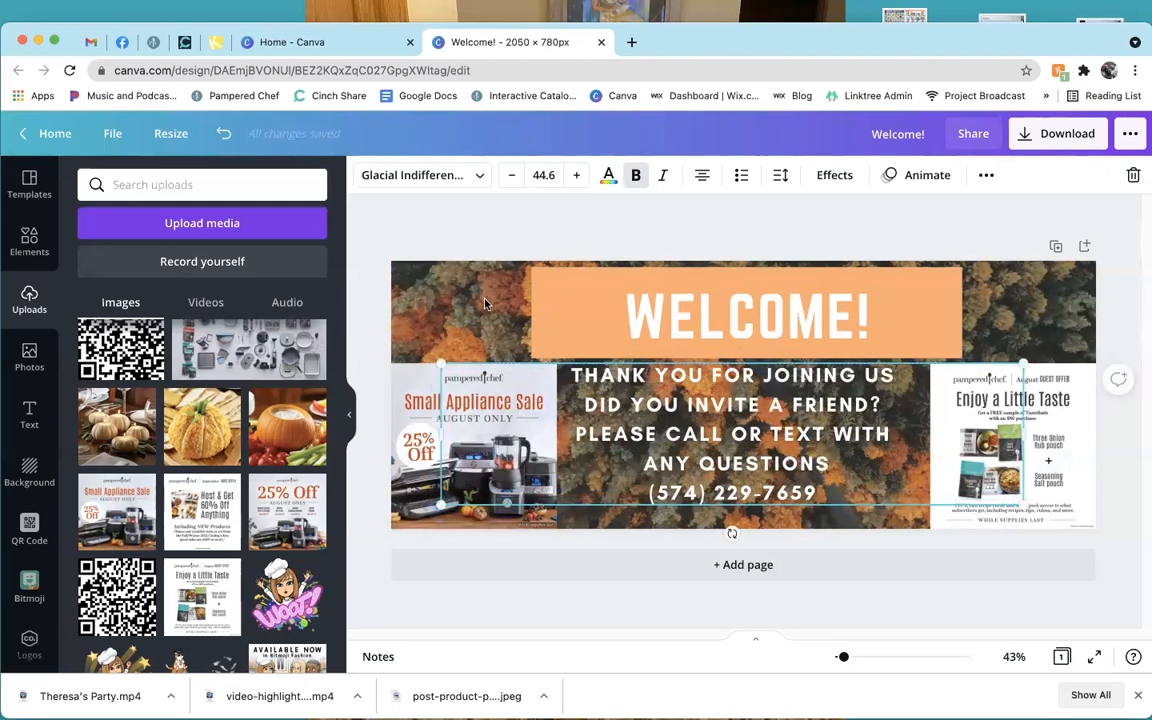
left_click(524, 231)
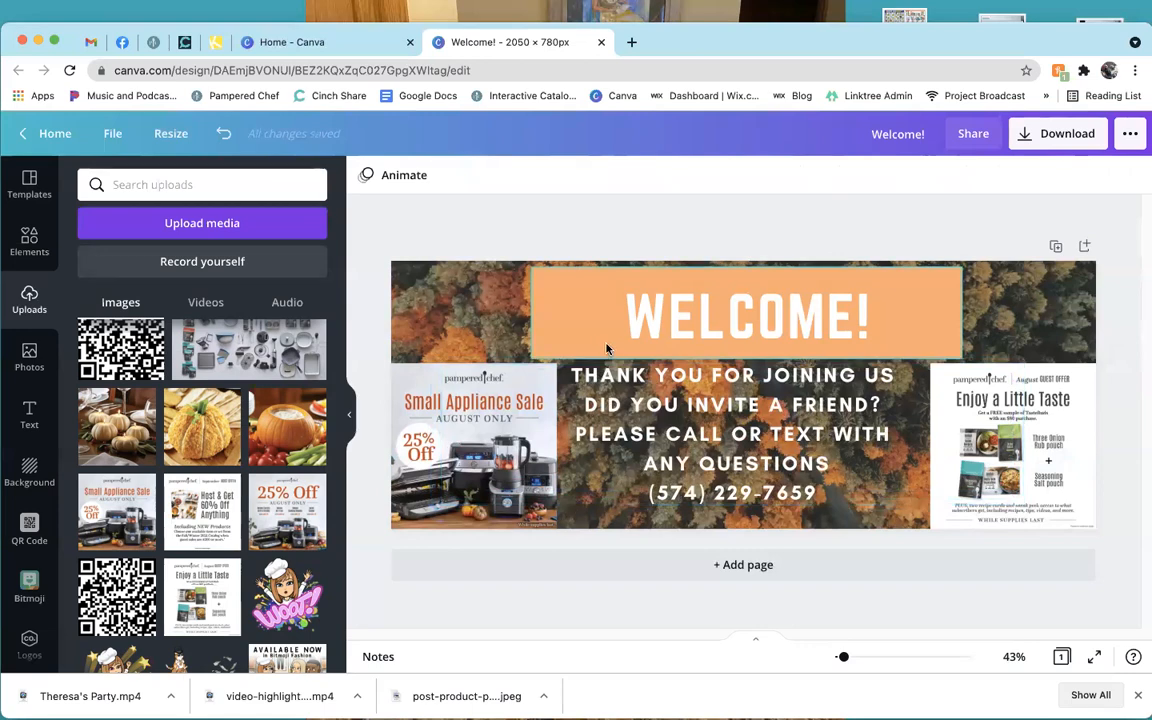
Add the headshot photo from Uploads and delete the Enjoy a Little Taste flyer.
scroll(267, 520, "down", 5)
scroll(267, 520, "down", 15)
scroll(267, 520, "down", 15)
scroll(267, 520, "down", 6)
scroll(267, 520, "down", 5)
left_click(307, 545)
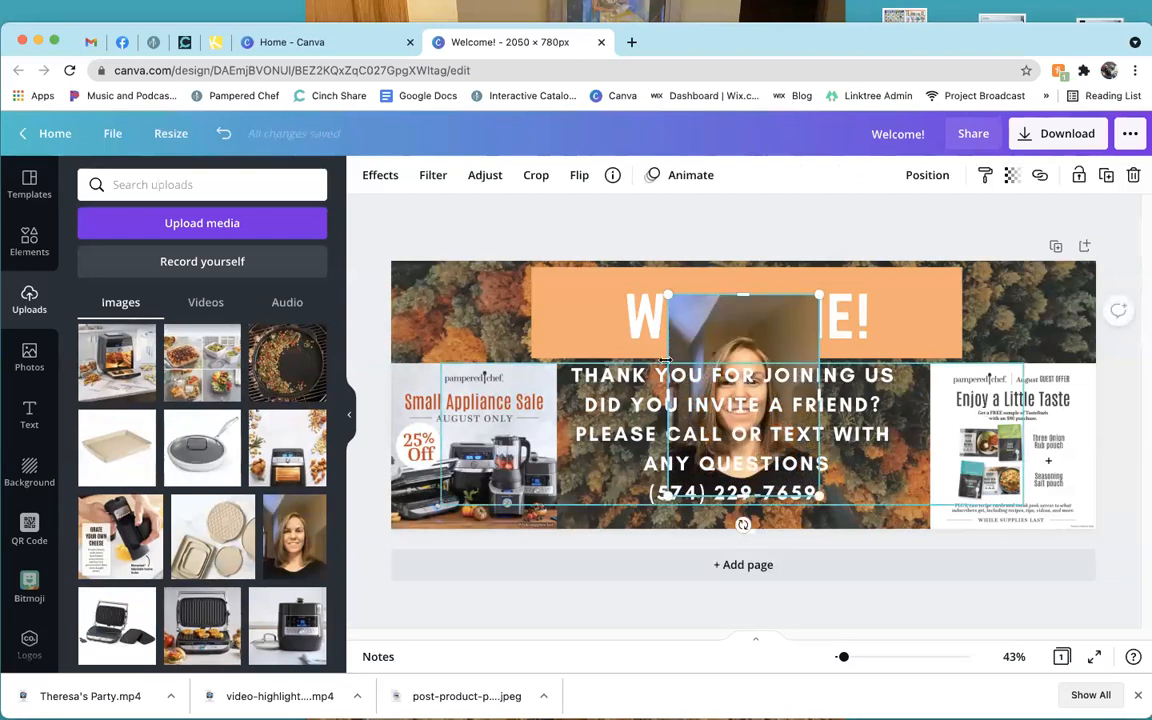
left_click_drag(666, 360, 871, 369)
left_click(1047, 425)
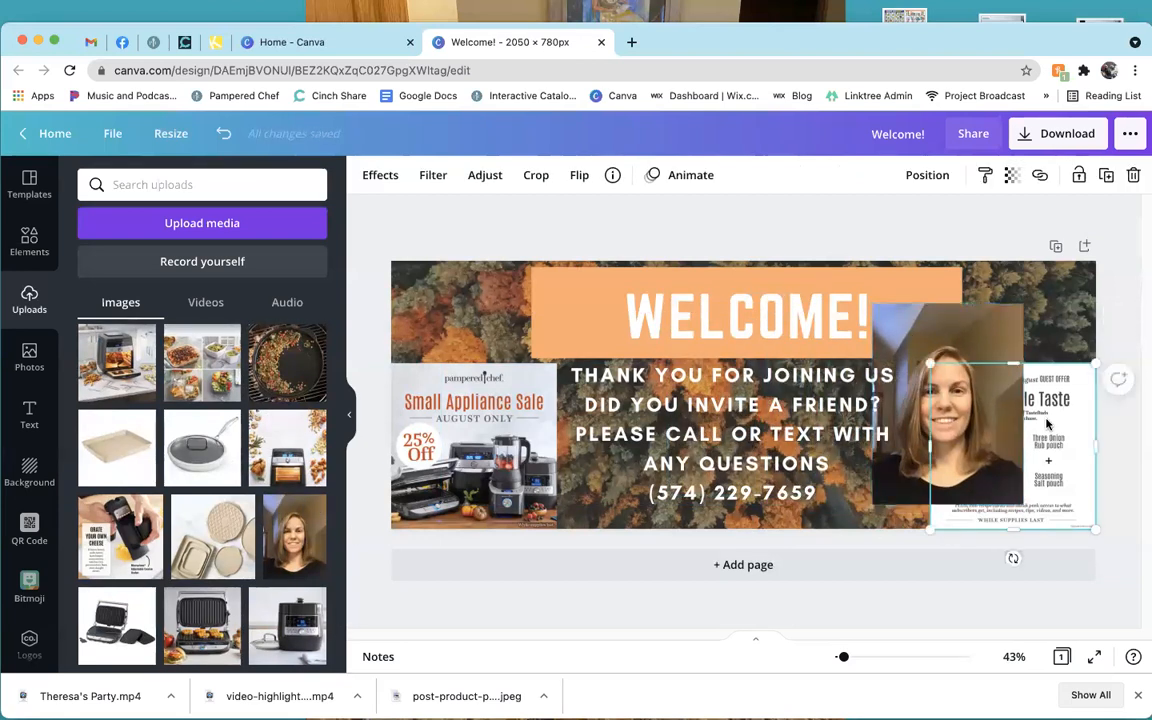
key("Delete")
Move the headshot into the bottom-right corner and crop off its top.
left_click_drag(1008, 403, 907, 391)
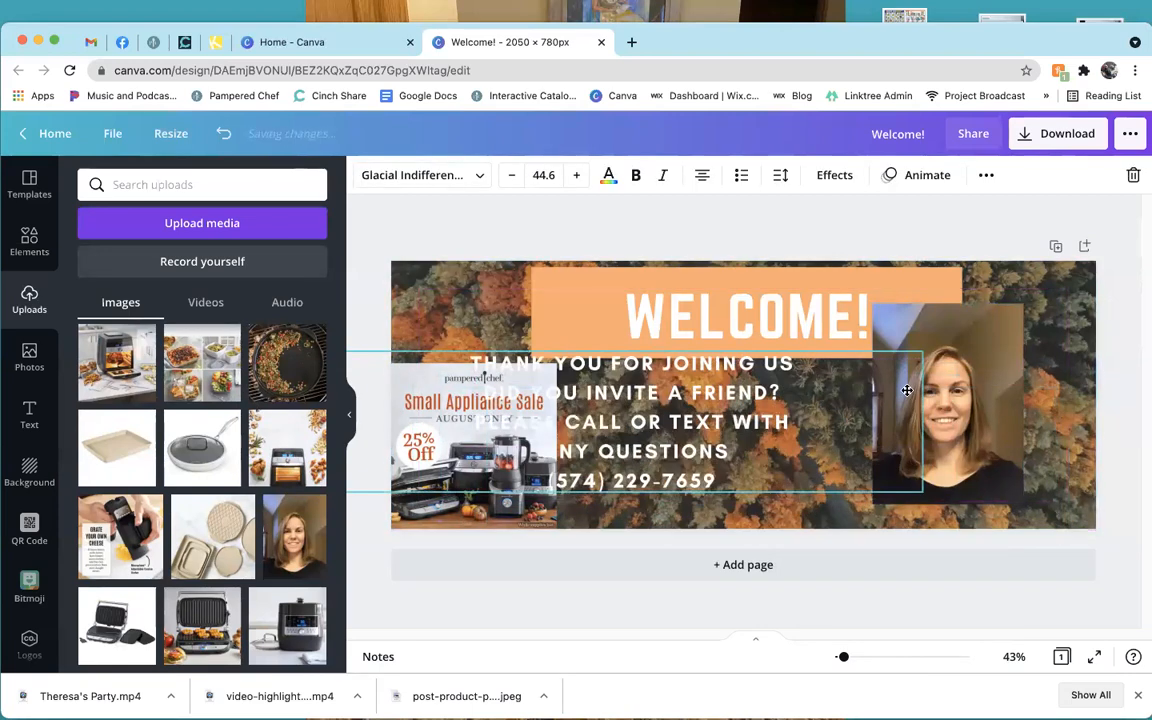
left_click_drag(970, 360, 1046, 382)
left_click(537, 176)
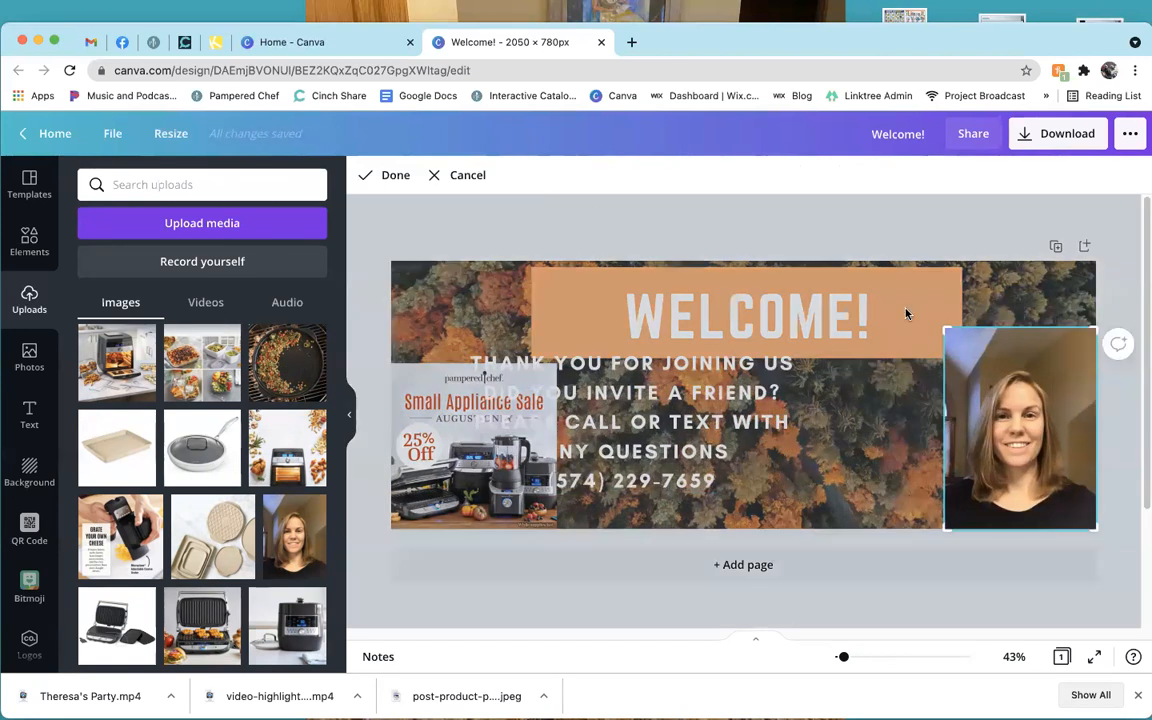
left_click_drag(949, 331, 935, 365)
left_click(388, 175)
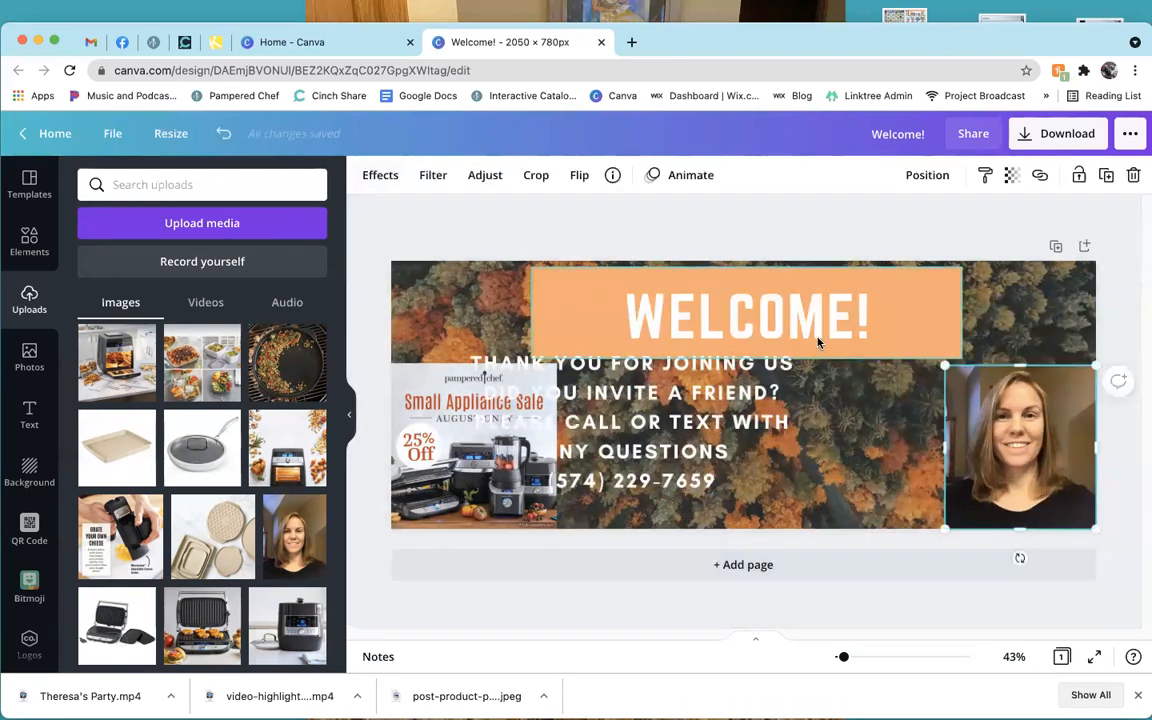
Reposition the thank-you text between the sale flyer and the headshot.
left_click_drag(667, 392, 762, 400)
left_click(1022, 453)
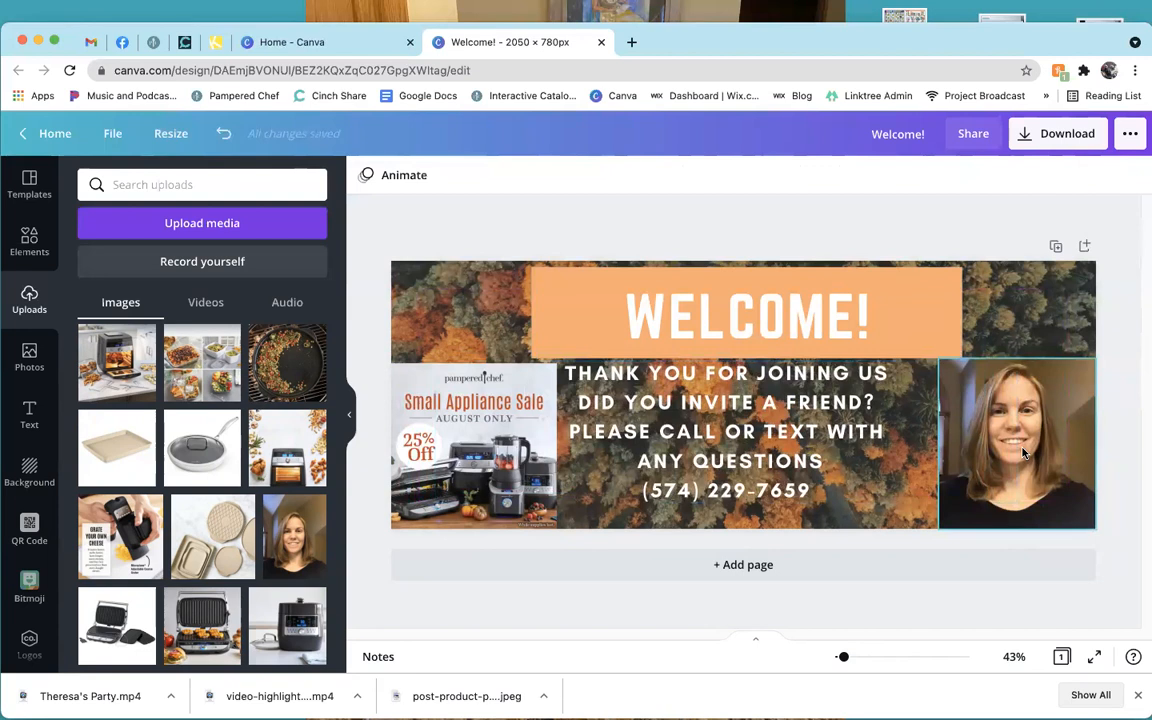
left_click_drag(716, 452, 735, 450)
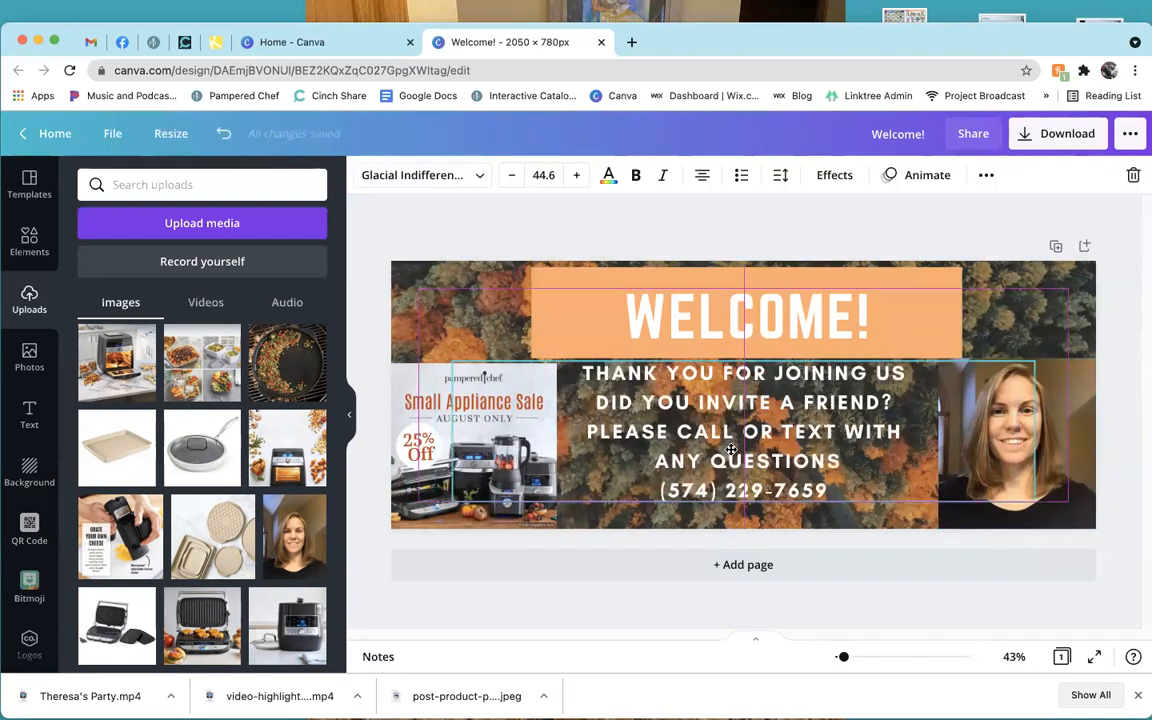
left_click(895, 260)
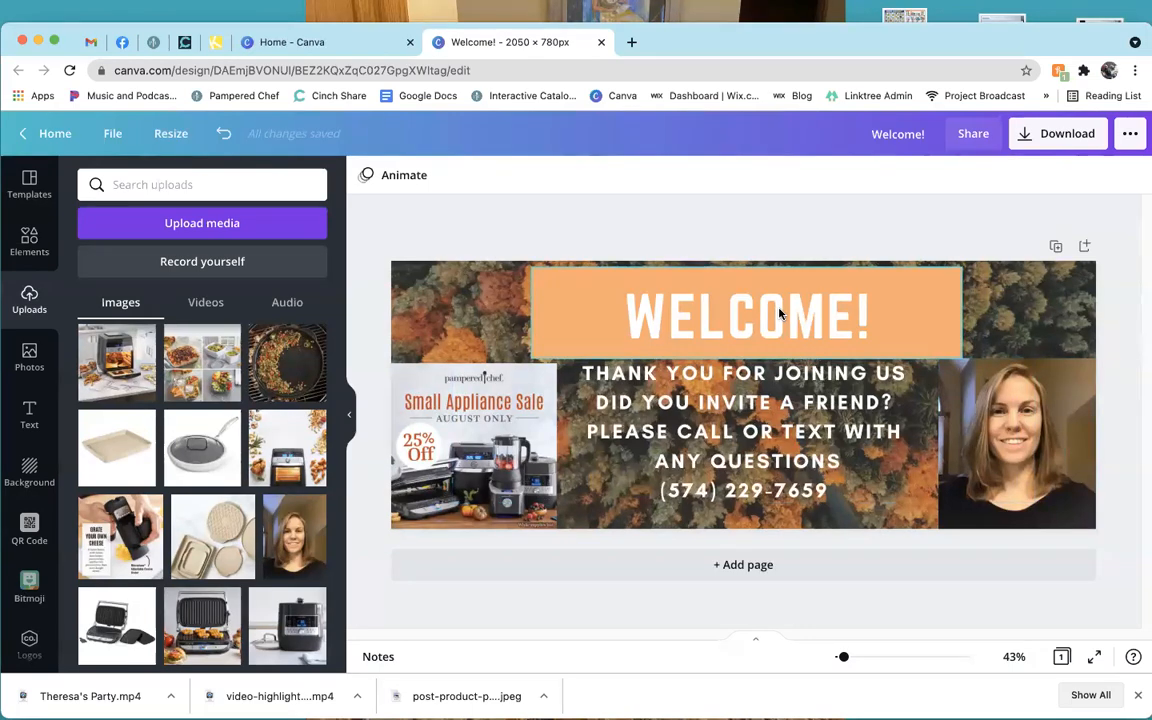
From Home's All your designs list, open the Copy of Welcome to the Party! design.
left_click(300, 42)
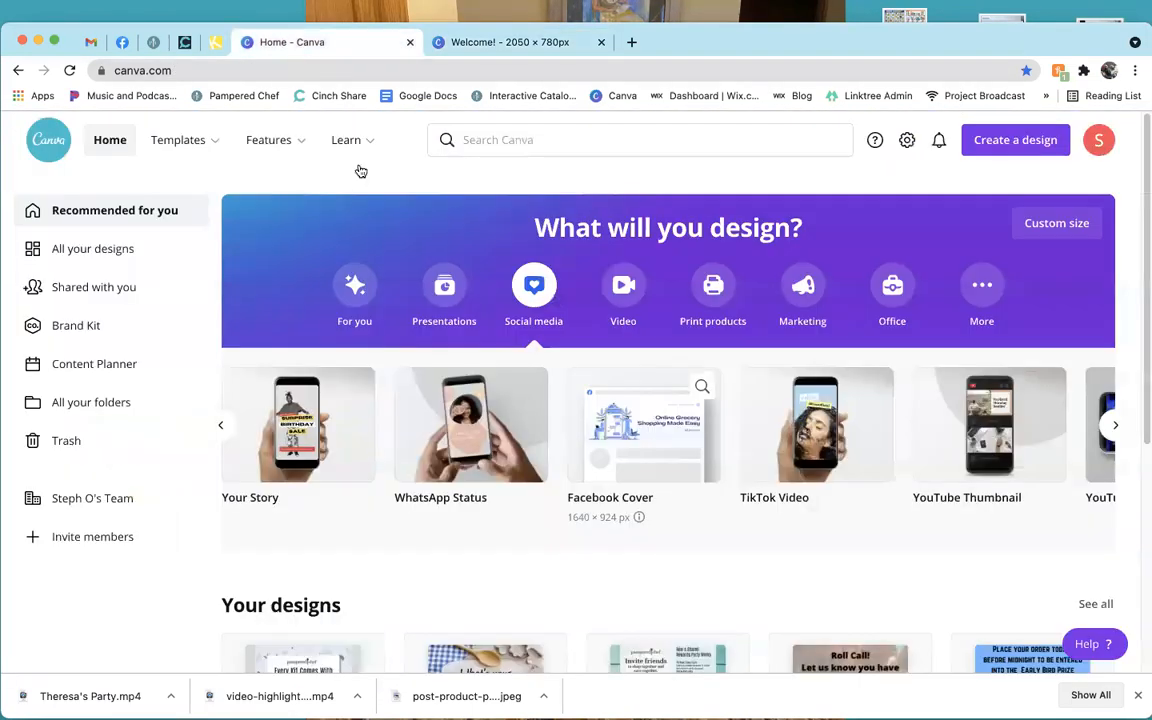
scroll(510, 490, "down", 4)
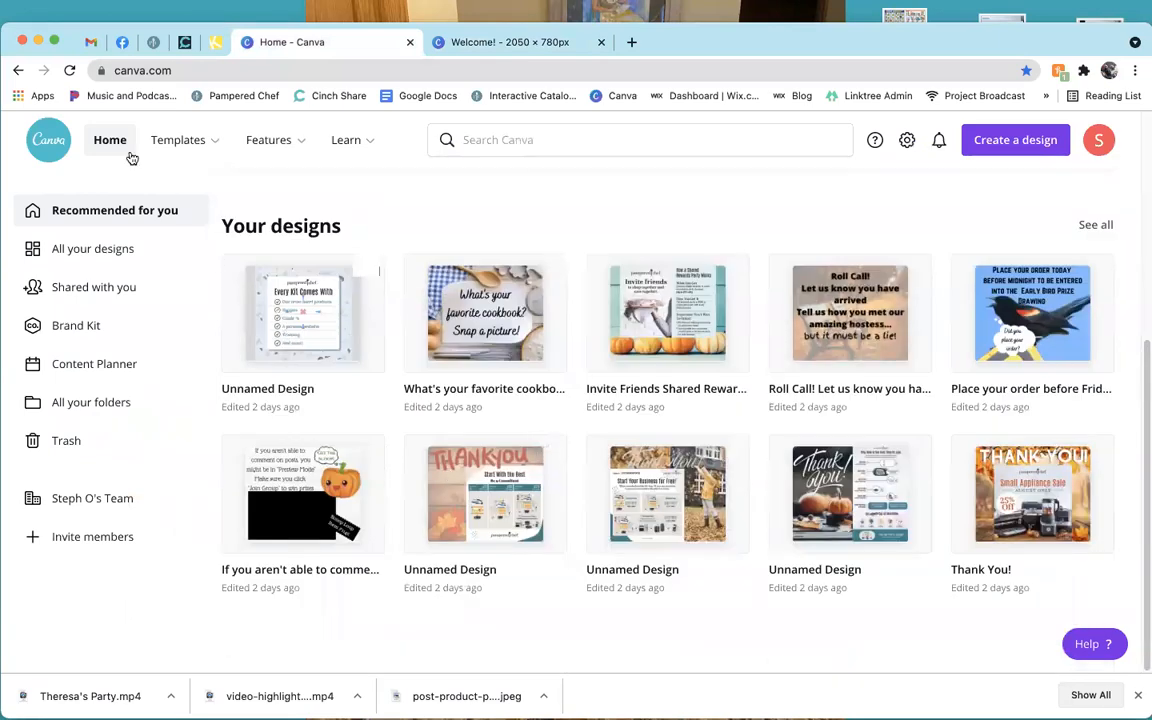
left_click(108, 248)
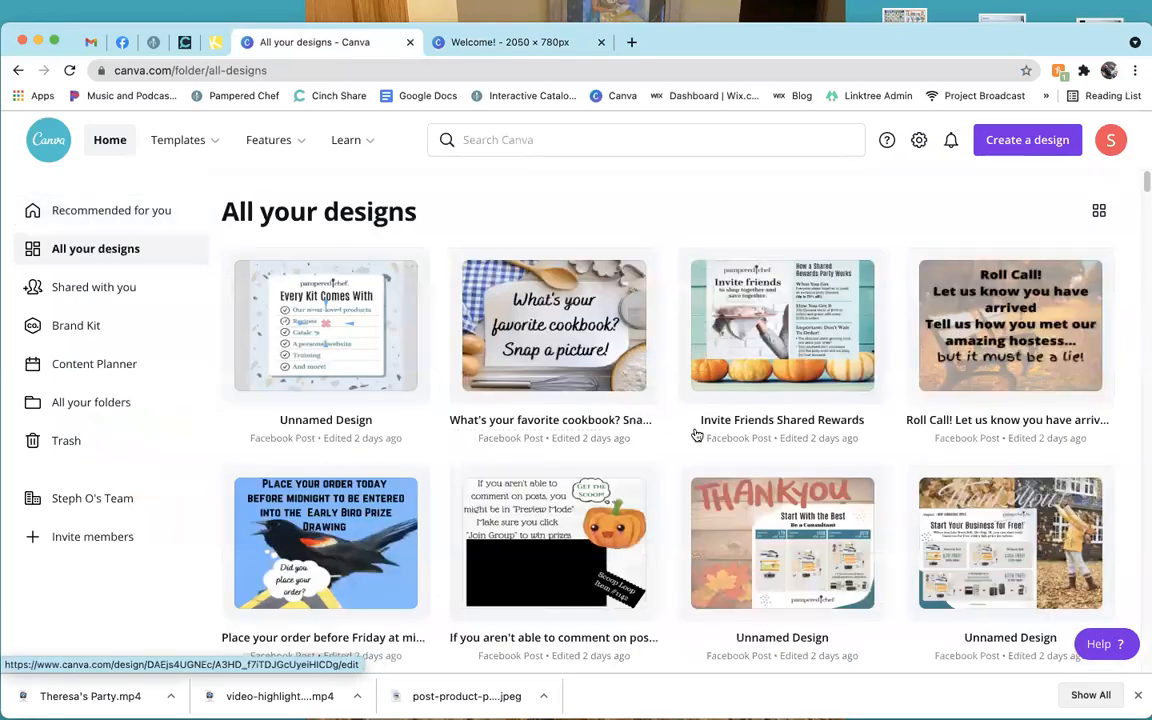
scroll(659, 451, "down", 2)
scroll(676, 478, "down", 4)
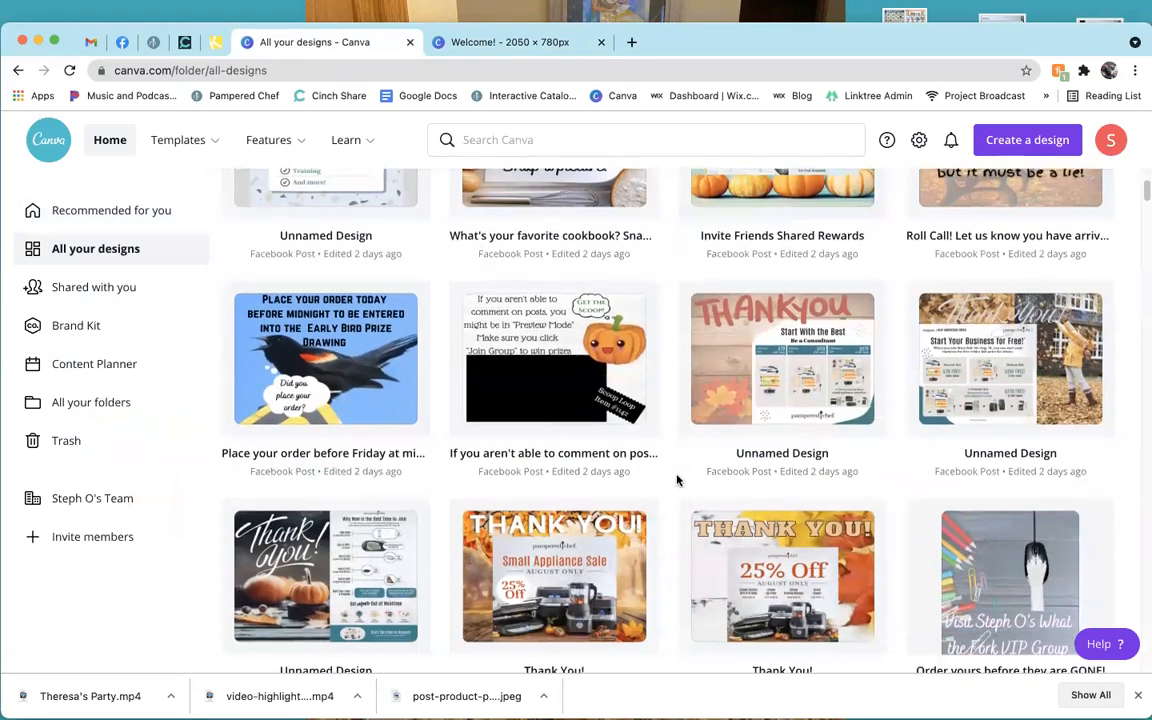
scroll(676, 482, "down", 7)
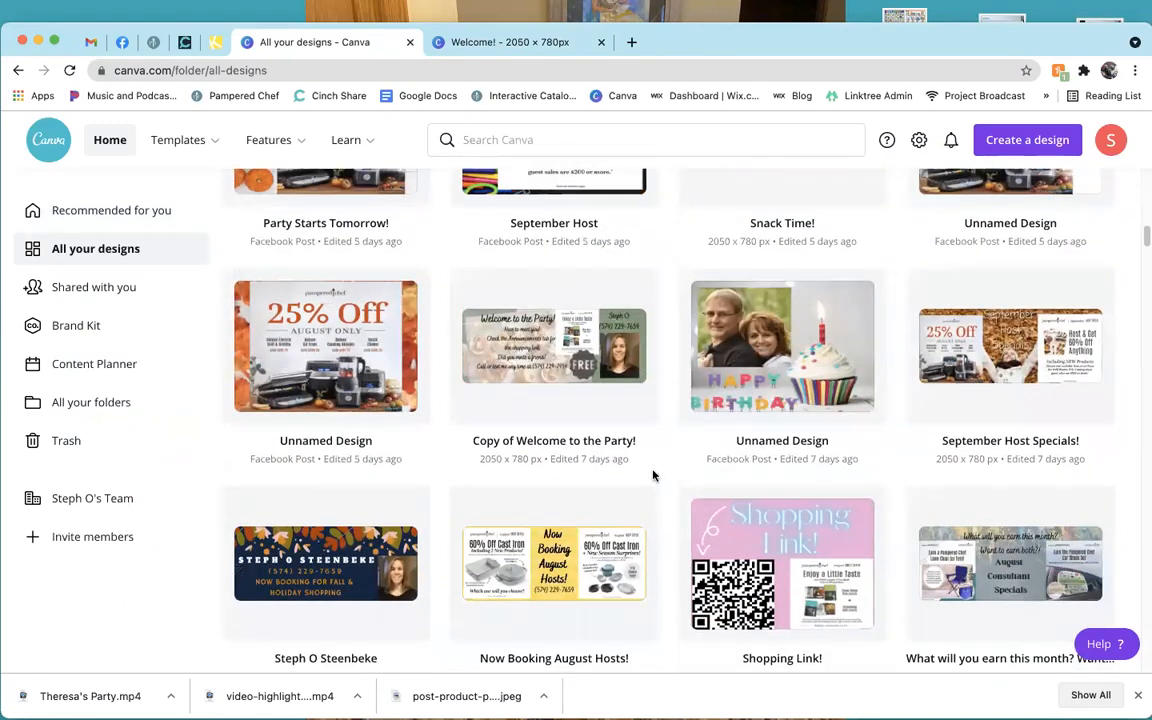
left_click(514, 345)
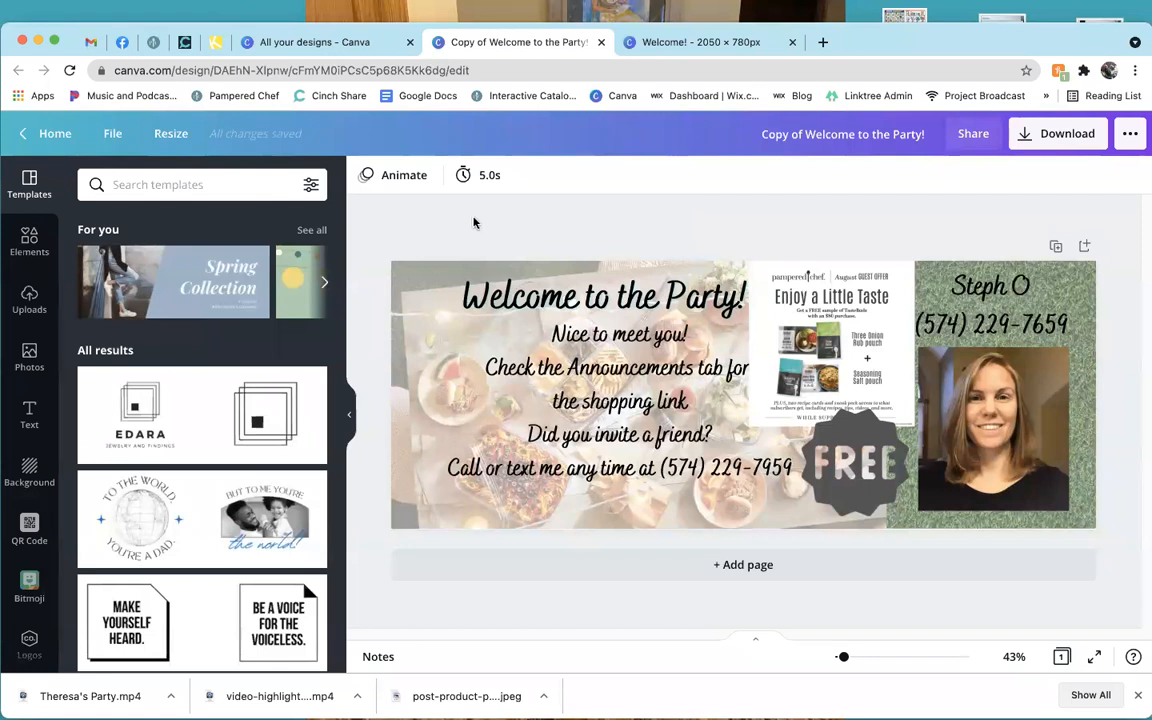
Close the Welcome! design, the All your designs page and the Copy of Welcome to the Party! tab.
left_click(312, 42)
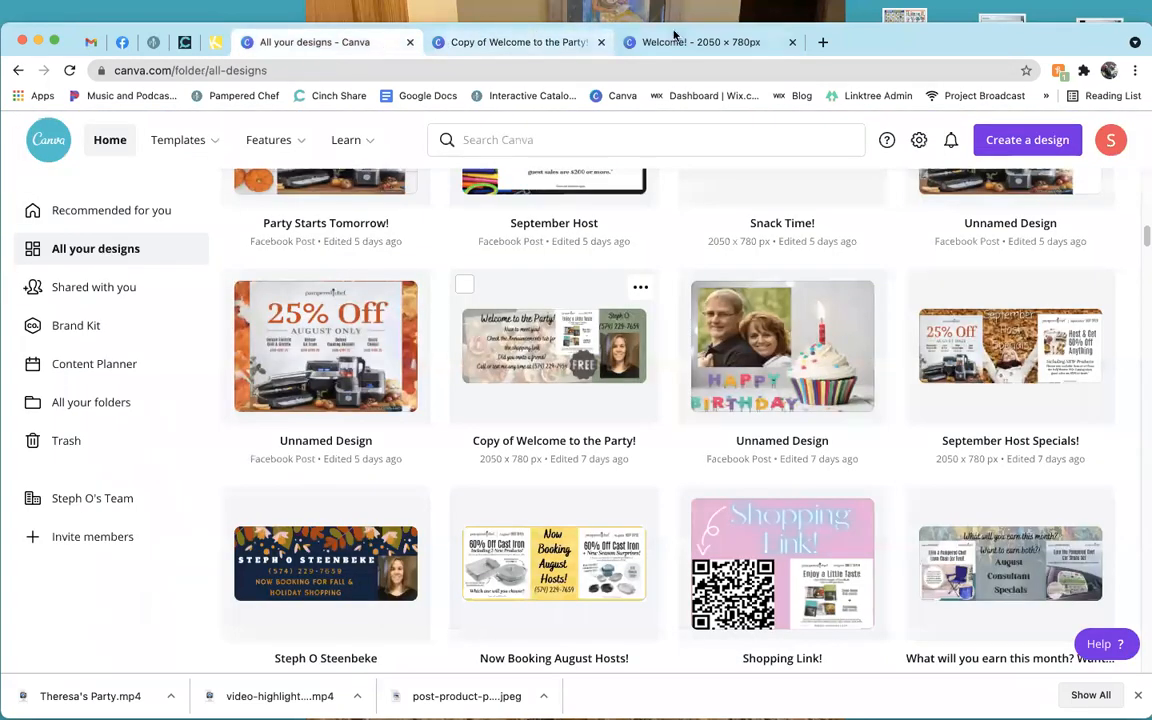
left_click(792, 42)
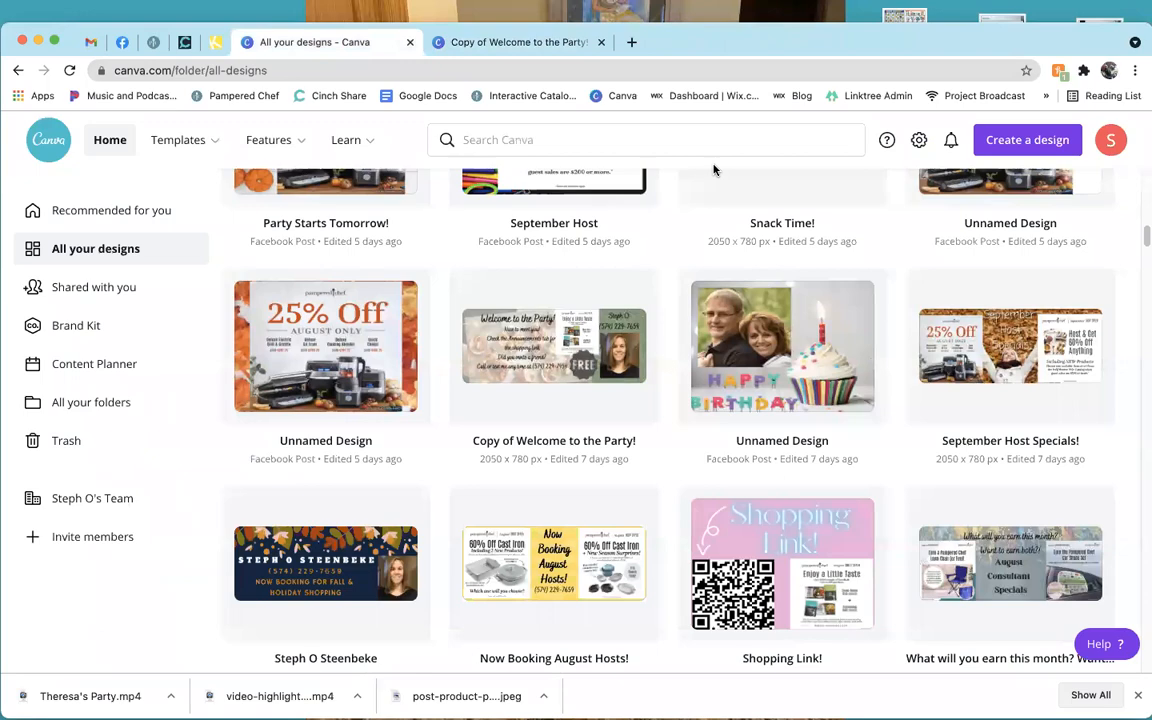
scroll(690, 400, "up", 10)
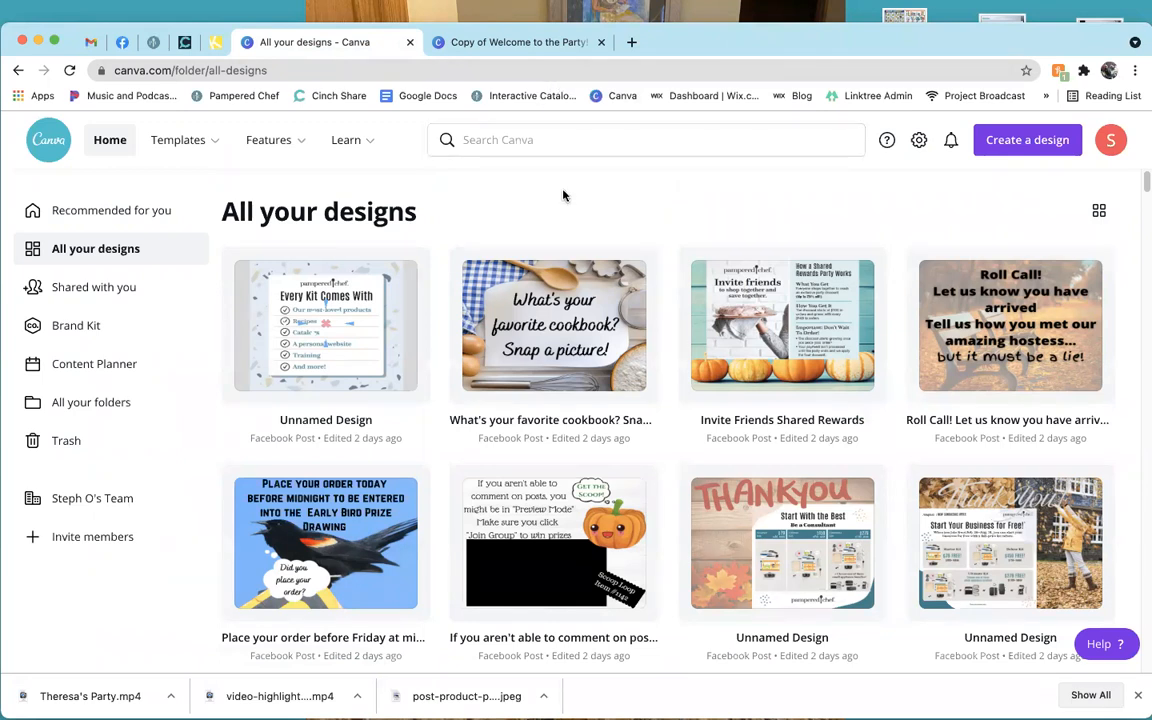
left_click(434, 52)
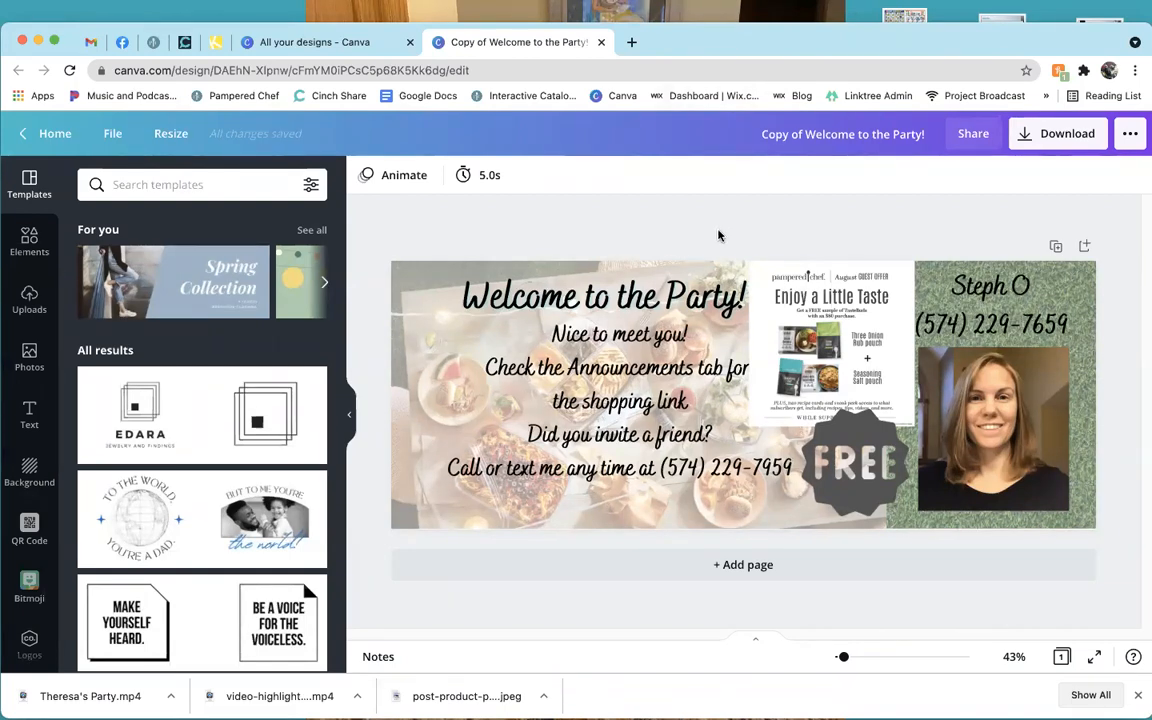
left_click(408, 43)
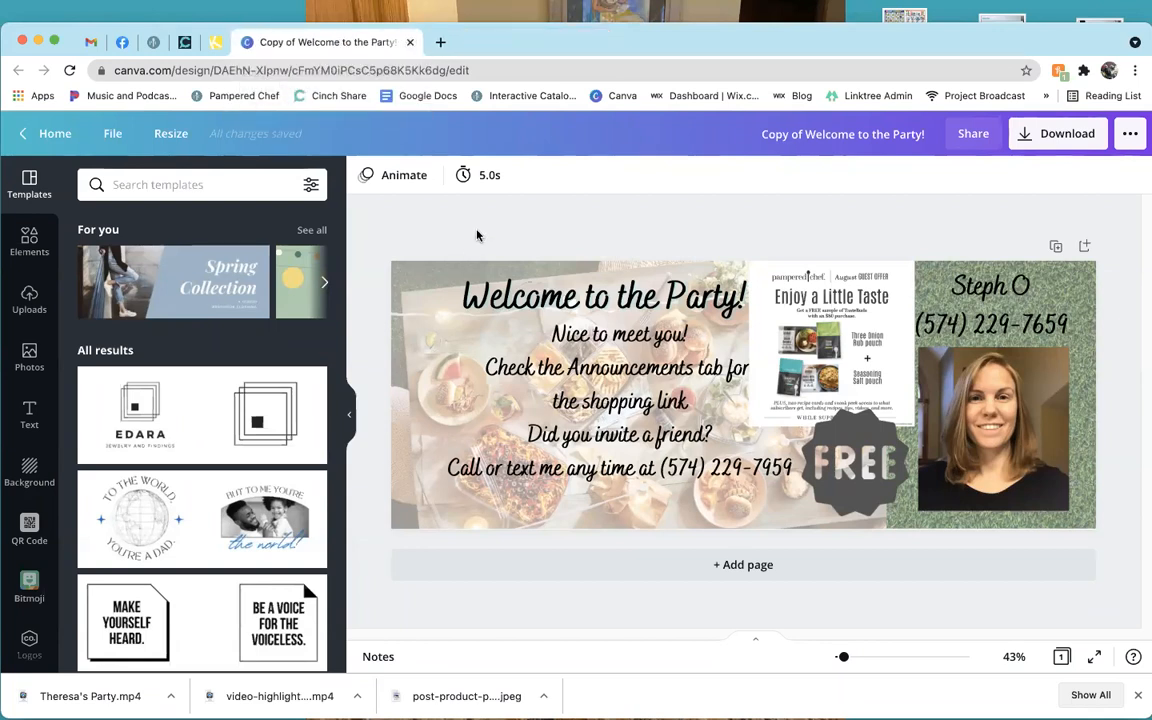
left_click(410, 42)
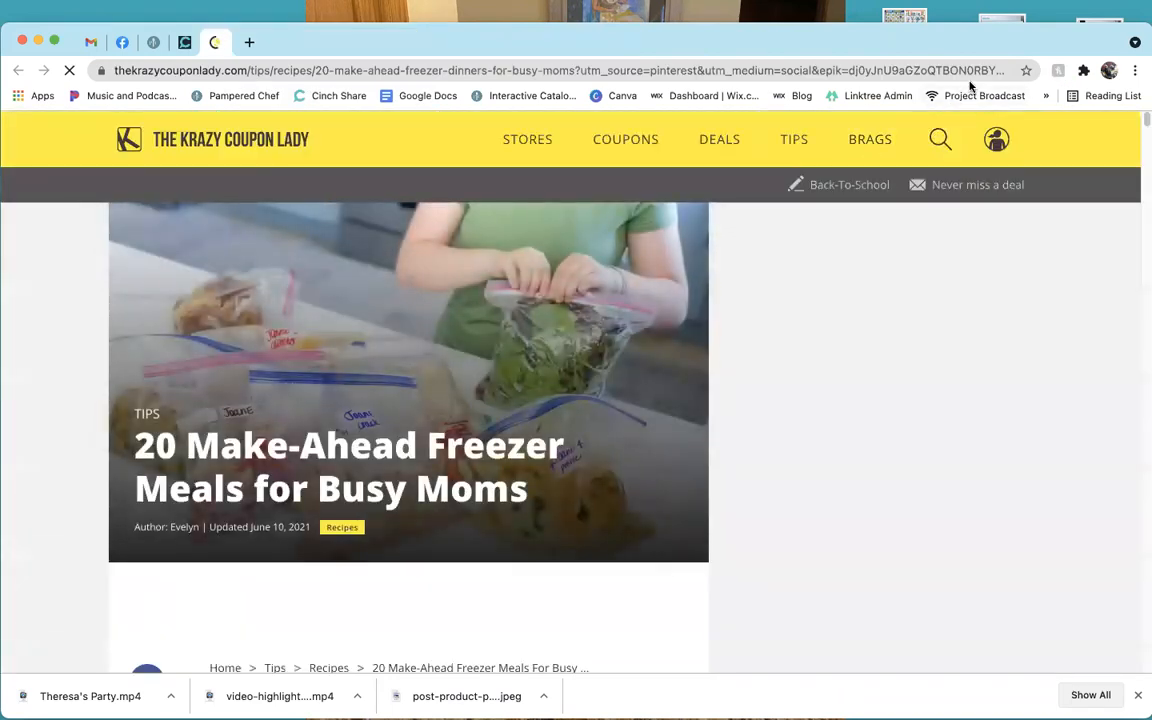